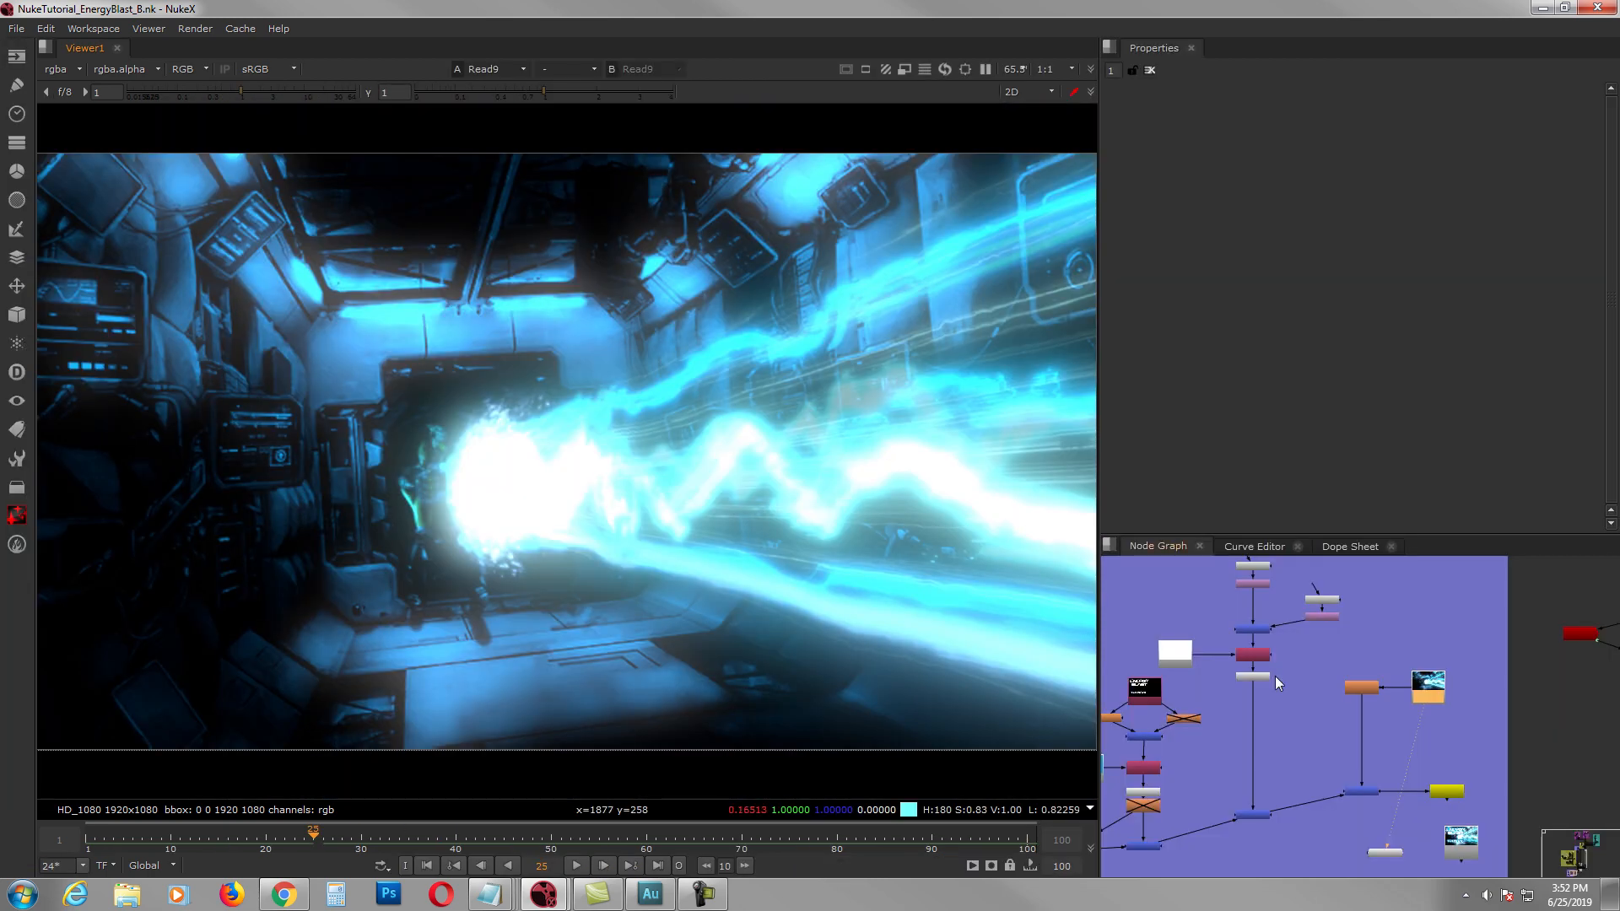
# Step: Find the BIG BLAST backdrop in the node graph and display the FilterErode1 node's output in the viewer
pyautogui.scroll(-1, 1418, 710)
pyautogui.moveTo(1417, 711); pyautogui.dragTo(1353, 746, button='middle')
pyautogui.moveTo(1353, 747); pyautogui.dragTo(1405, 741)
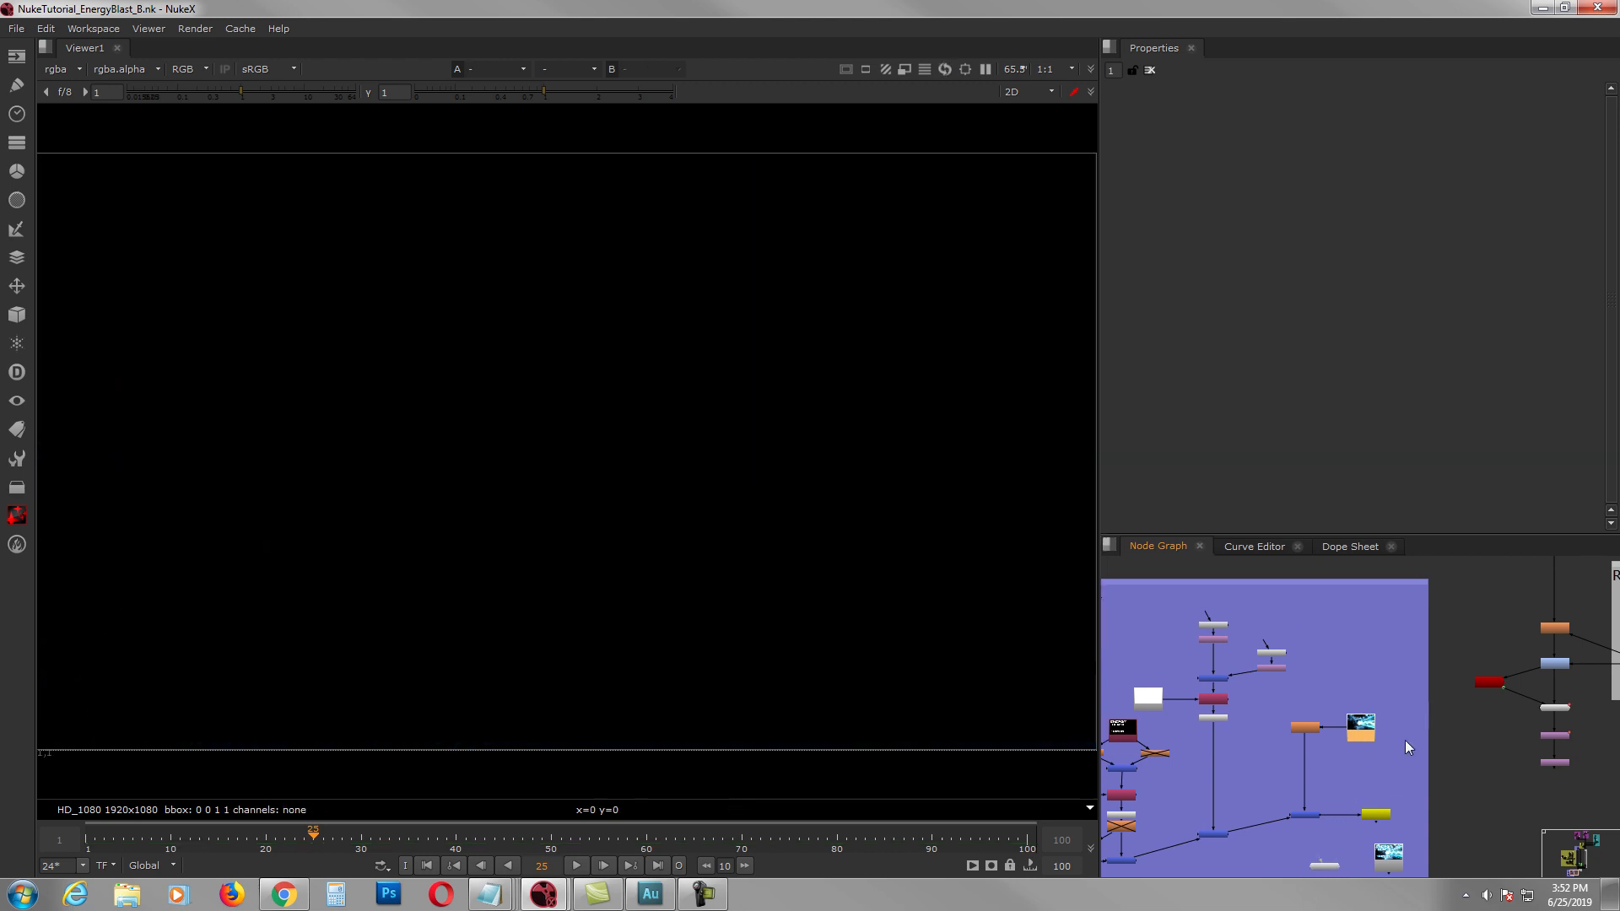
pyautogui.scroll(-2, 1435, 663)
pyautogui.moveTo(1434, 662); pyautogui.dragTo(1409, 712, button='middle')
pyautogui.scroll(-3, 1426, 624)
pyautogui.moveTo(1426, 624); pyautogui.dragTo(1369, 726, button='middle')
pyautogui.moveTo(1379, 666)
pyautogui.mouseDown(button='middle')
pyautogui.moveTo(1375, 764)
pyautogui.moveTo(1351, 703)
pyautogui.moveTo(1334, 703)
pyautogui.moveTo(1345, 725)
pyautogui.mouseUp(button='middle')
pyautogui.scroll(-2, 1364, 687)
pyautogui.moveTo(1370, 601); pyautogui.dragTo(1345, 727, button='middle')
pyautogui.scroll(2, 1366, 655)
pyautogui.scroll(2, 1367, 656)
pyautogui.moveTo(1313, 674); pyautogui.dragTo(1407, 705, button='middle')
pyautogui.scroll(2, 1343, 658)
pyautogui.moveTo(1281, 634); pyautogui.dragTo(1374, 741, button='middle')
pyautogui.scroll(5, 1332, 678)
pyautogui.click(1382, 732)
pyautogui.press('1')
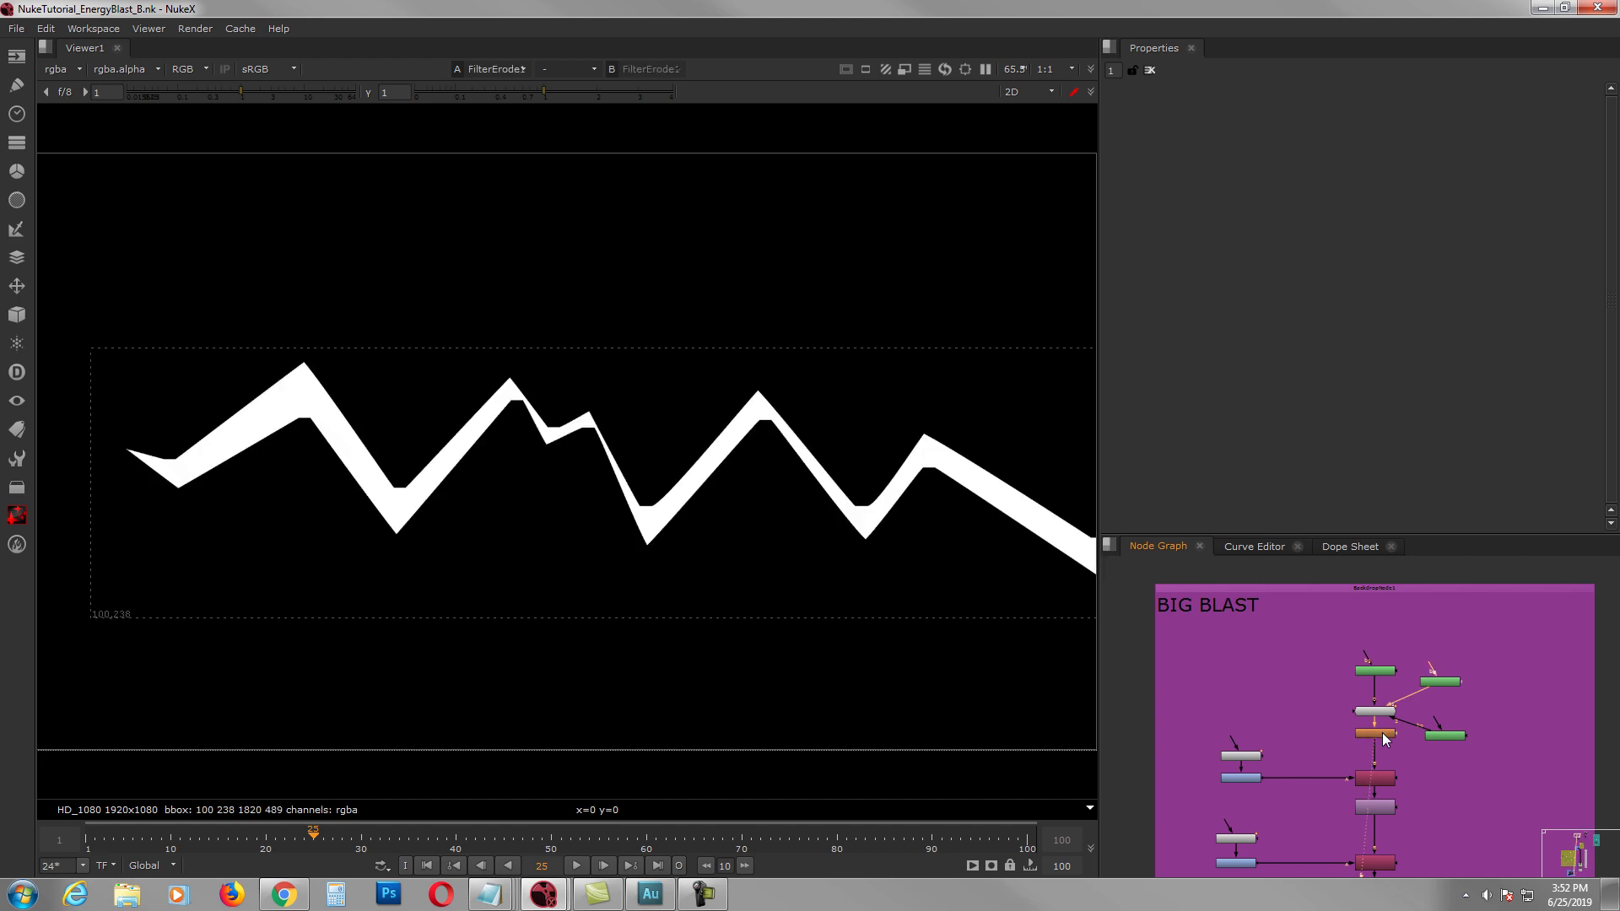
# Step: Play back the eroded bolt animation from frame 1, stop it and return to the first frame
pyautogui.click(434, 866)
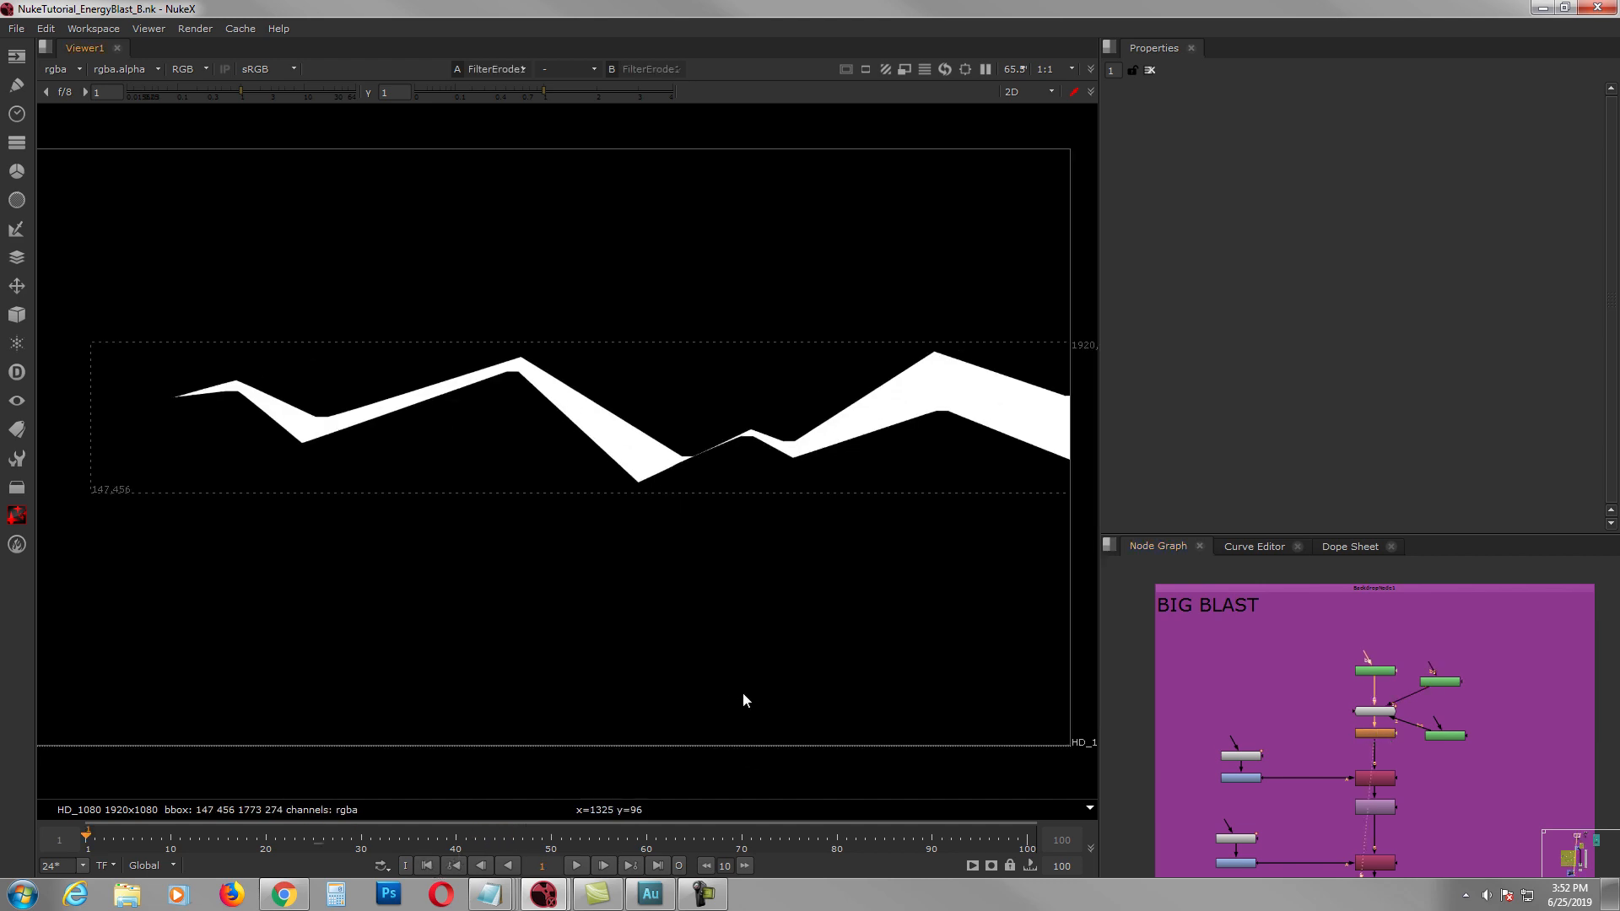
pyautogui.scroll(-1, 744, 696)
pyautogui.scroll(-1, 746, 691)
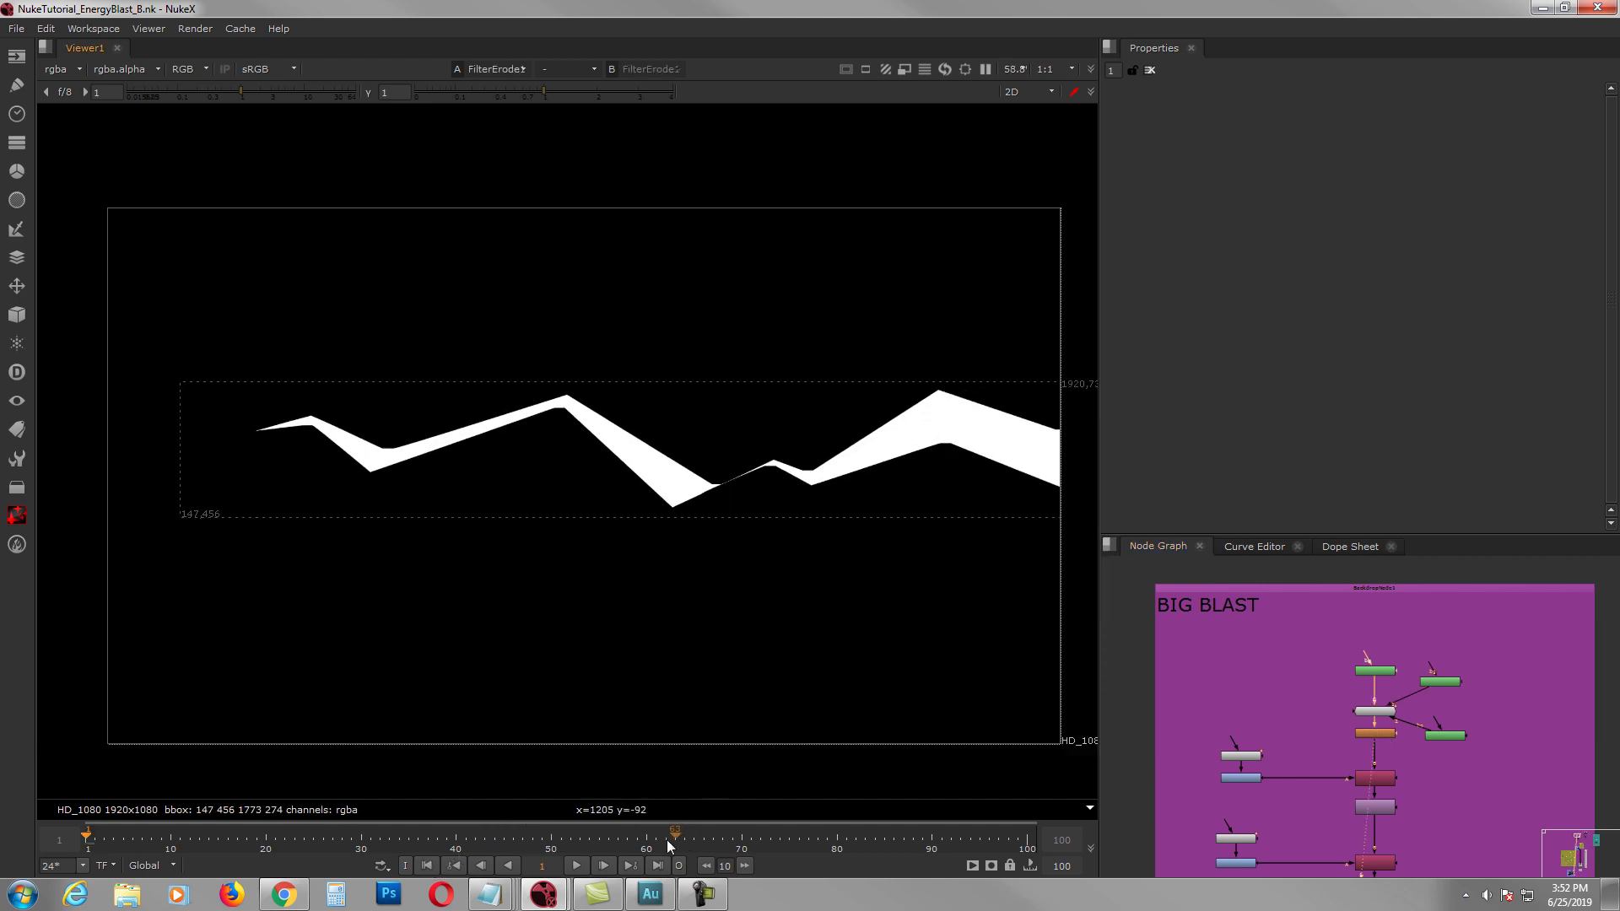
pyautogui.click(578, 866)
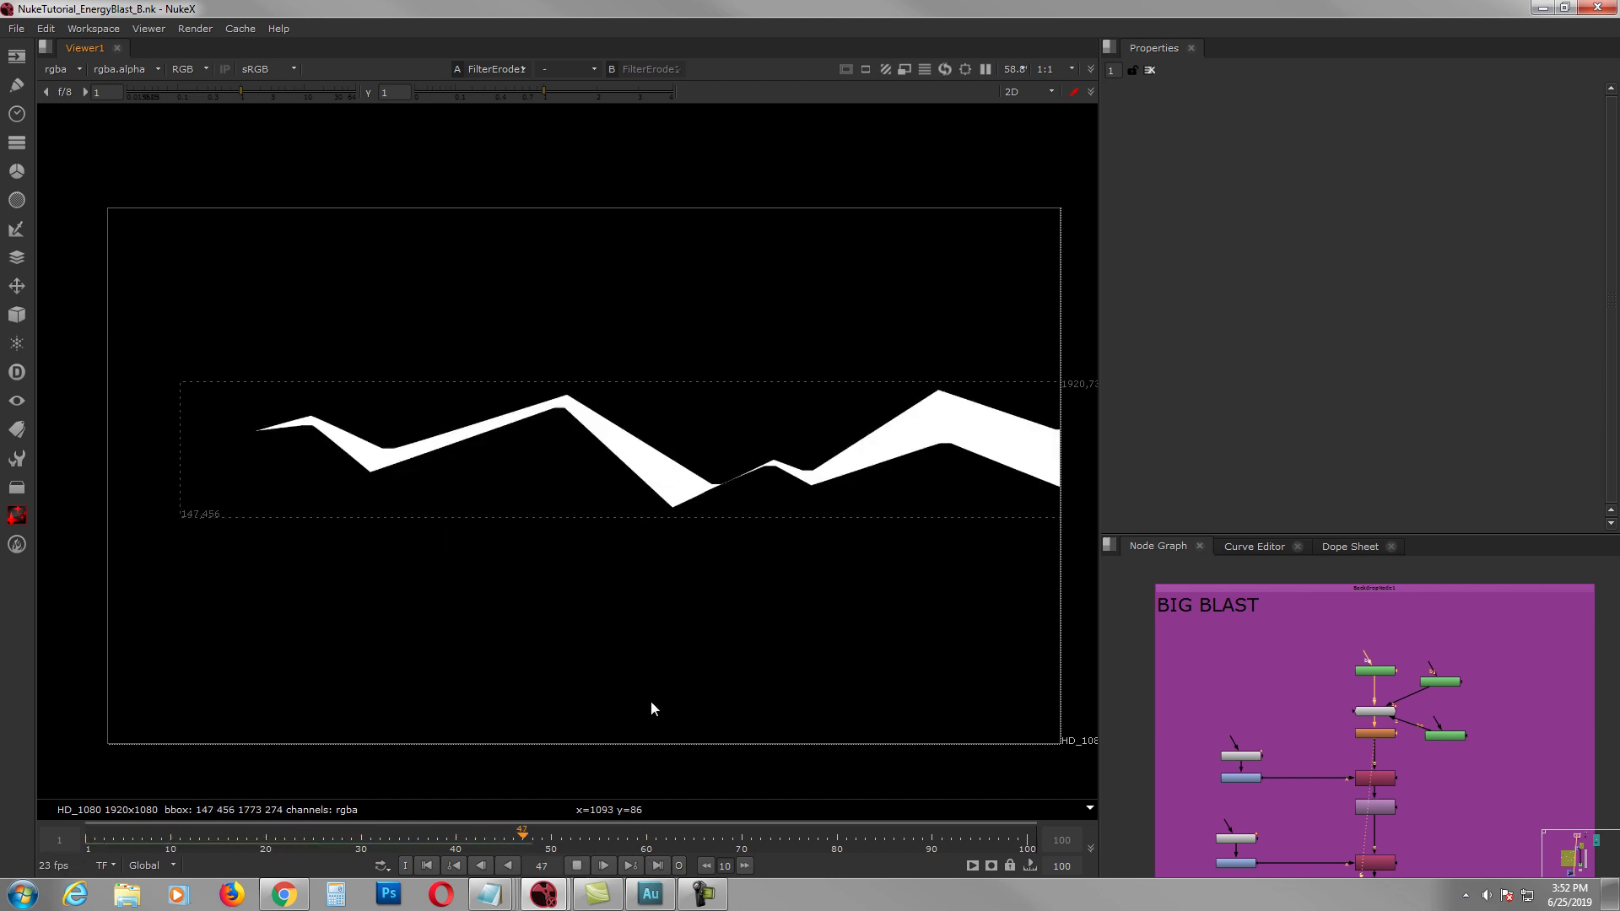
pyautogui.click(577, 866)
pyautogui.click(428, 865)
# Step: Inspect the Roto2 properties, view Roto2, Roto3 and Roto4 in turn, and clear the open node properties
pyautogui.scroll(4, 1384, 716)
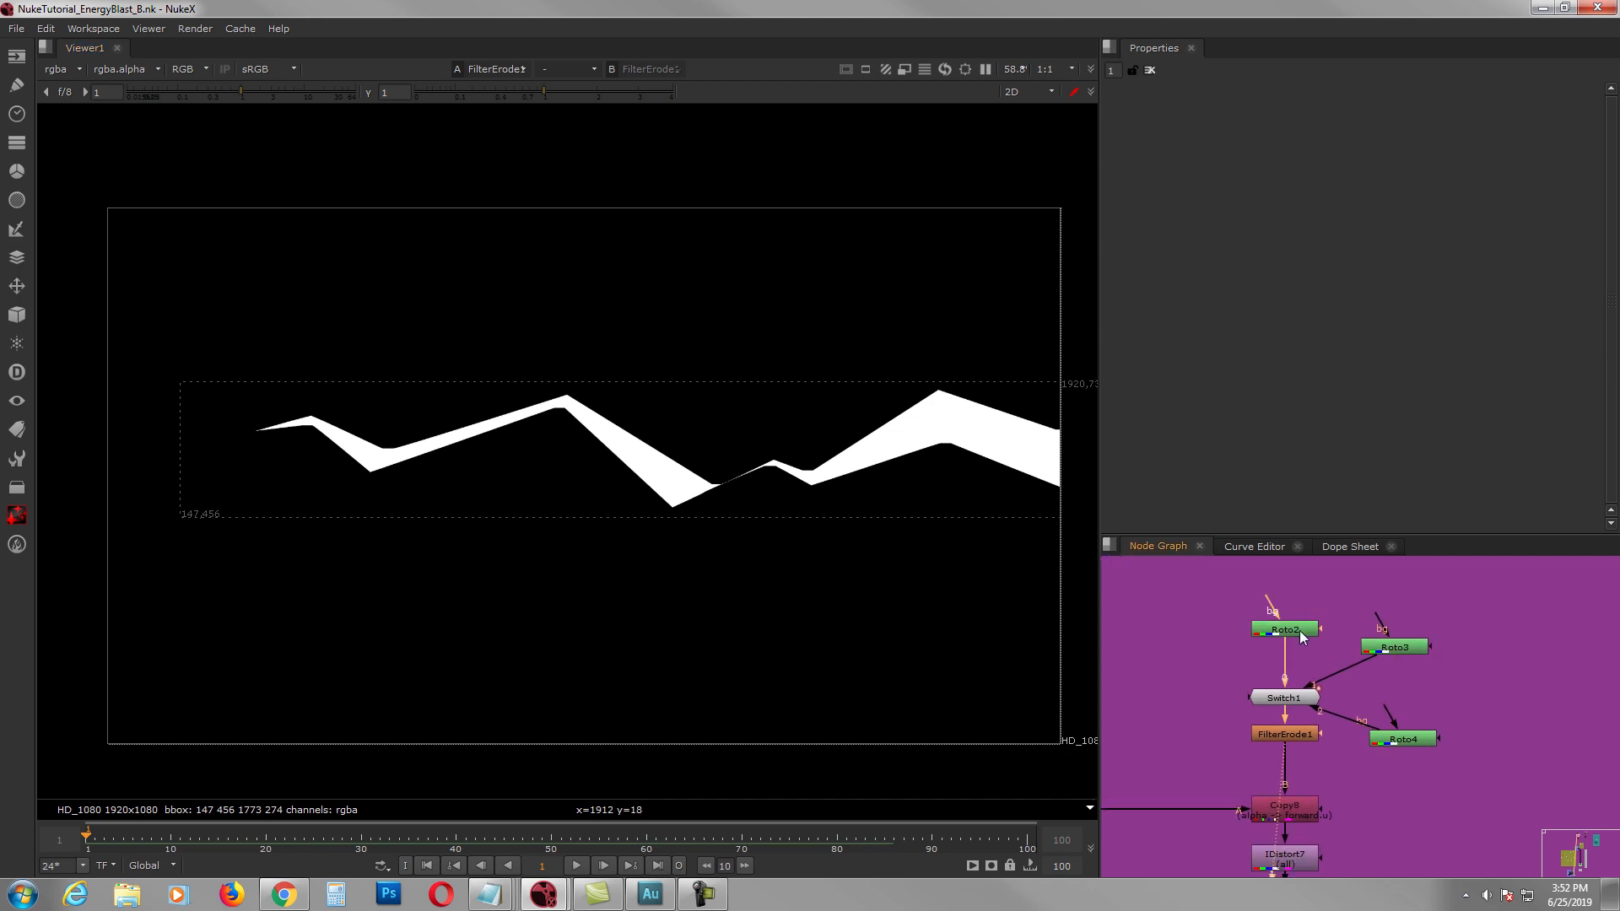
pyautogui.doubleClick(1299, 630)
pyautogui.press('1')
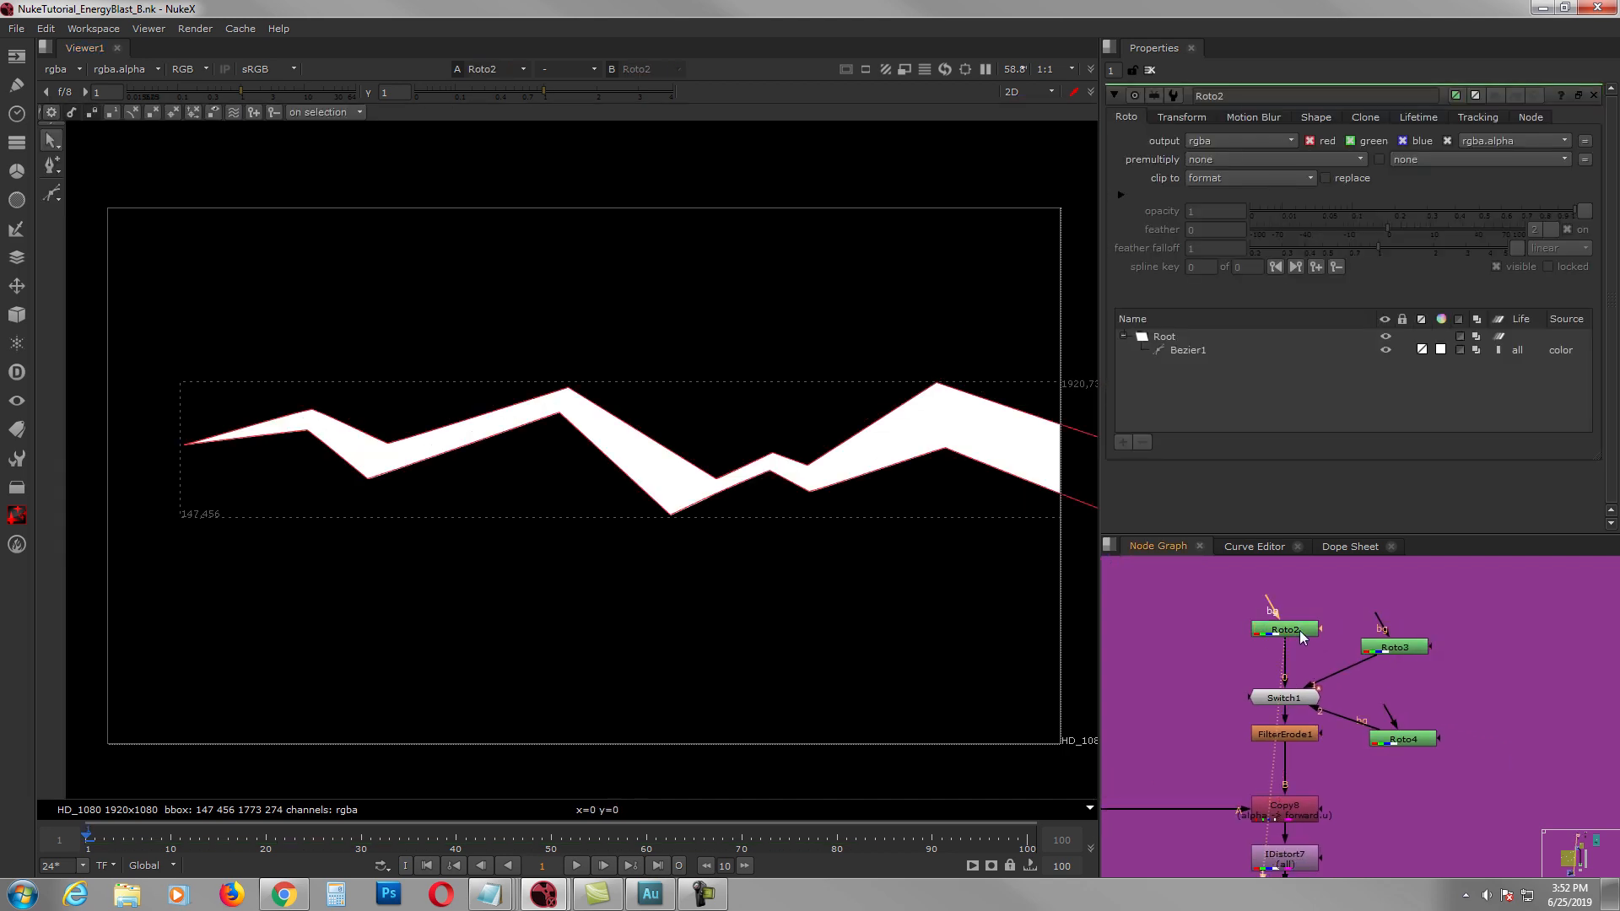
pyautogui.click(1402, 648)
pyautogui.press('1')
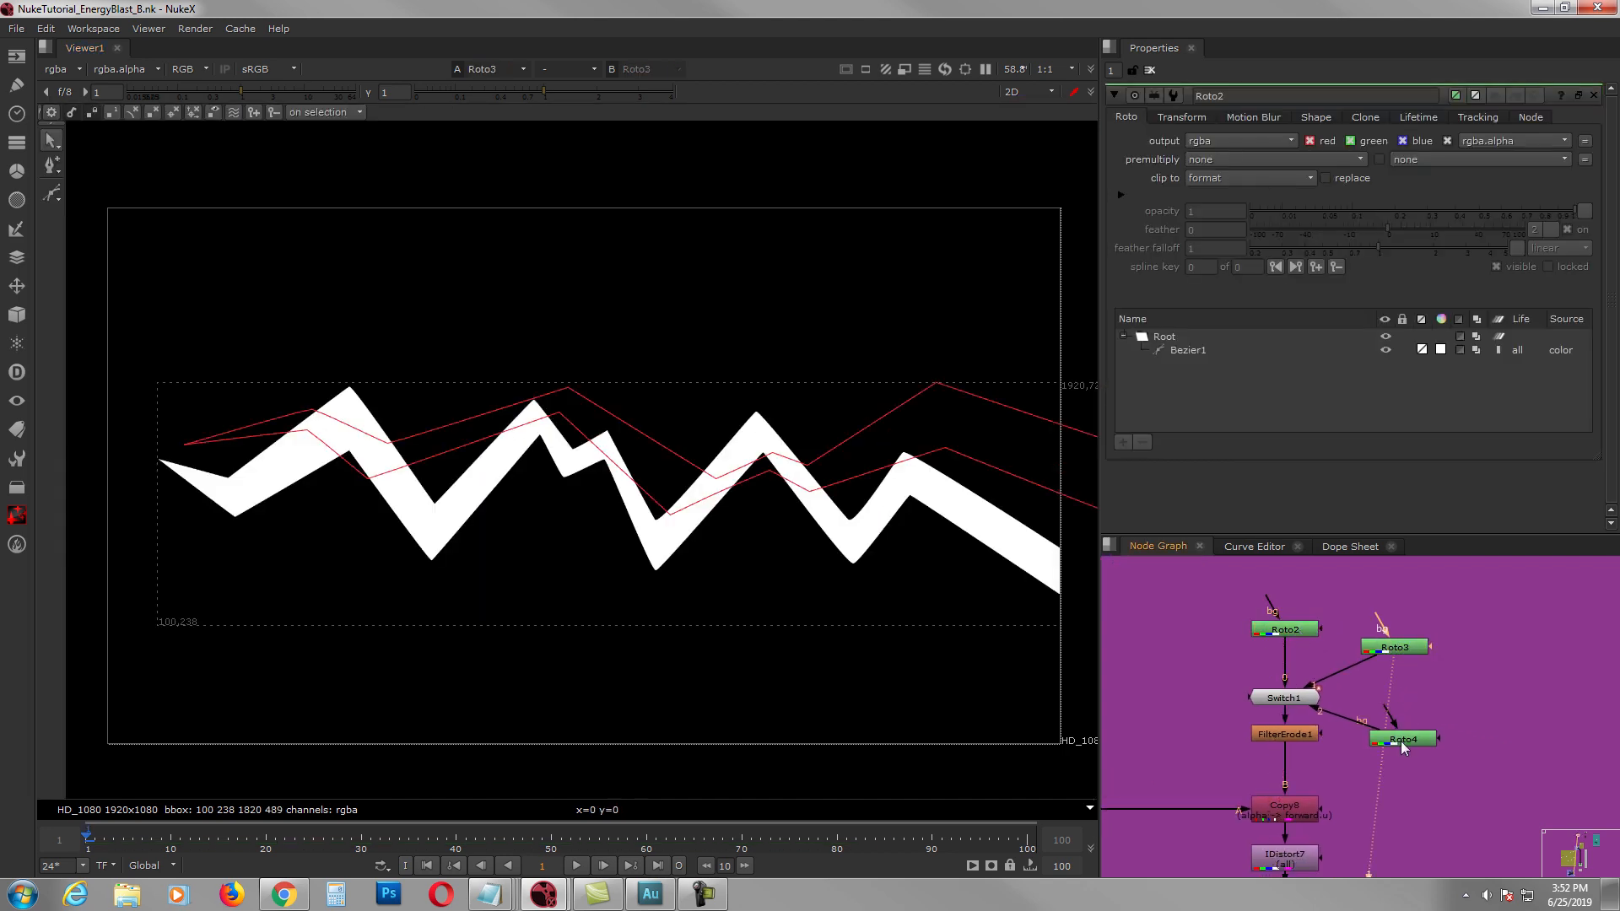
pyautogui.click(1402, 740)
pyautogui.press('1')
pyautogui.click(1149, 70)
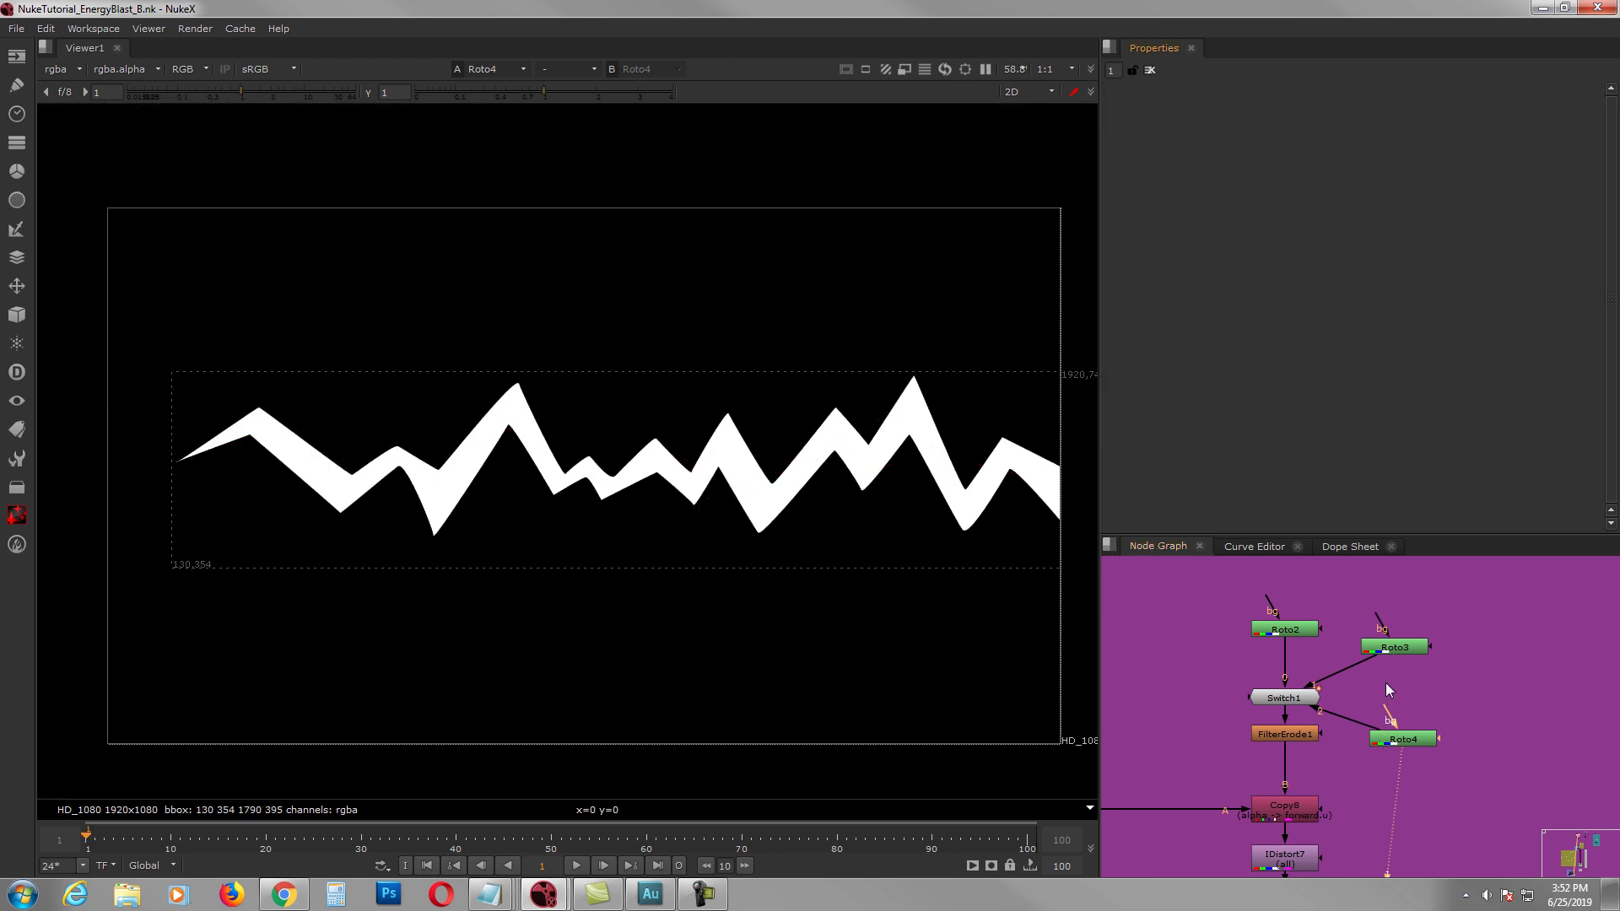
# Step: Compare the Roto2, Roto3 and Roto4 bolt shapes again in the viewer, finishing on Roto2
pyautogui.click(1298, 632)
pyautogui.press('1')
pyautogui.click(1404, 649)
pyautogui.press('1')
pyautogui.click(1407, 740)
pyautogui.press('1')
pyautogui.click(1295, 633)
pyautogui.press('1')
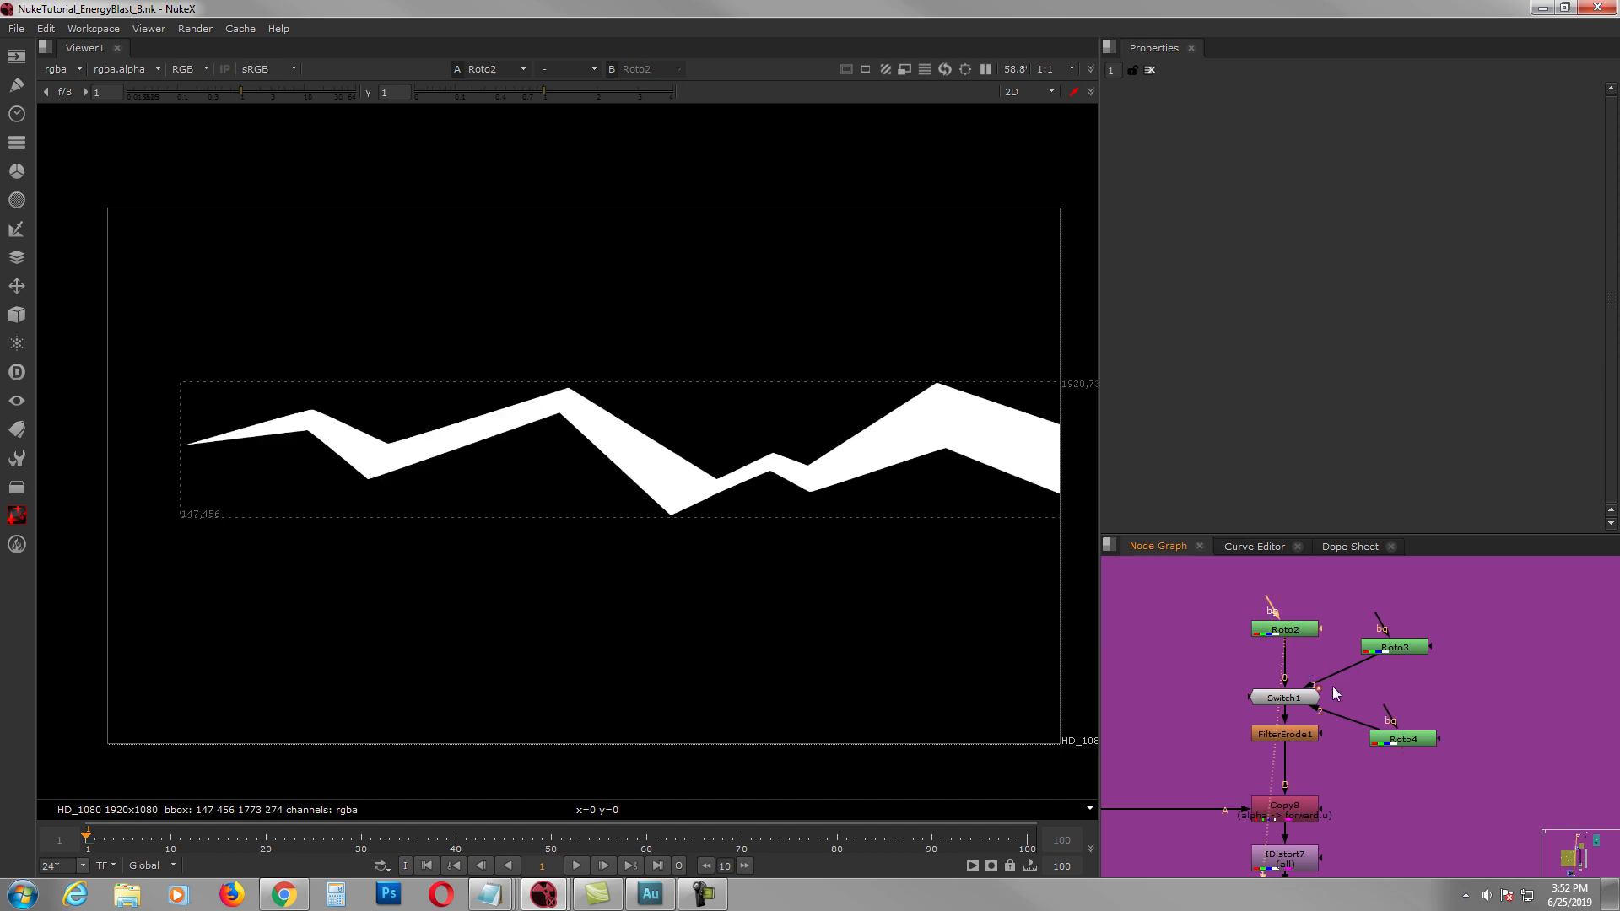
# Step: Spread the Roto2, Roto3 and Roto4 nodes farther from Switch1 and nudge Switch1 slightly up
pyautogui.moveTo(1399, 650); pyautogui.dragTo(1408, 638)
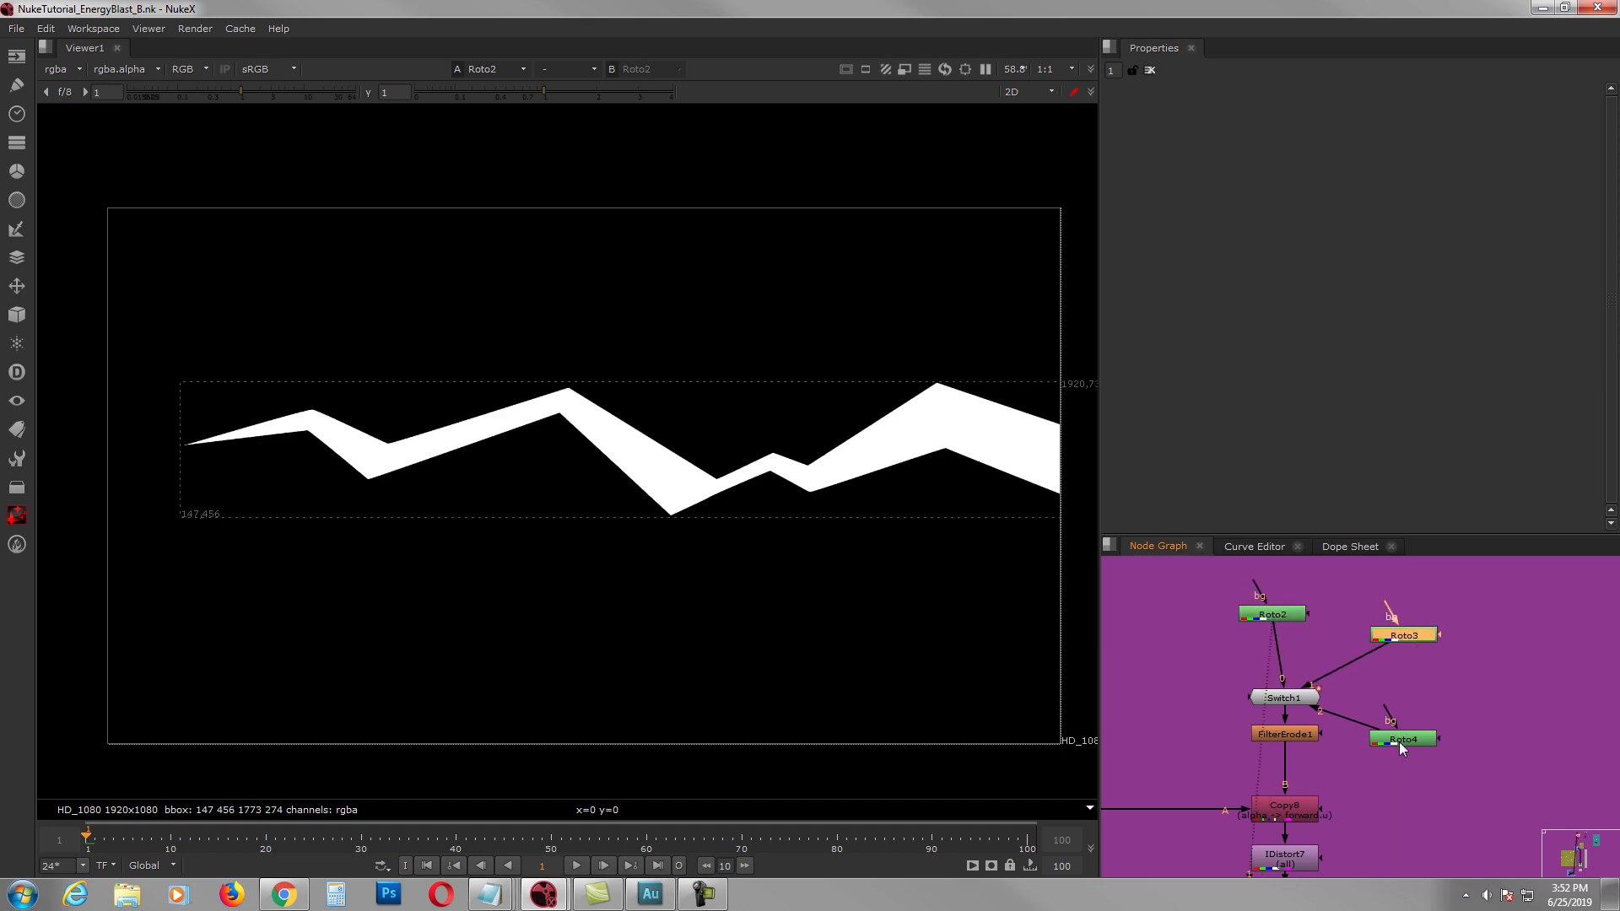
pyautogui.moveTo(1402, 741); pyautogui.dragTo(1441, 721)
pyautogui.moveTo(1297, 623); pyautogui.dragTo(1290, 623)
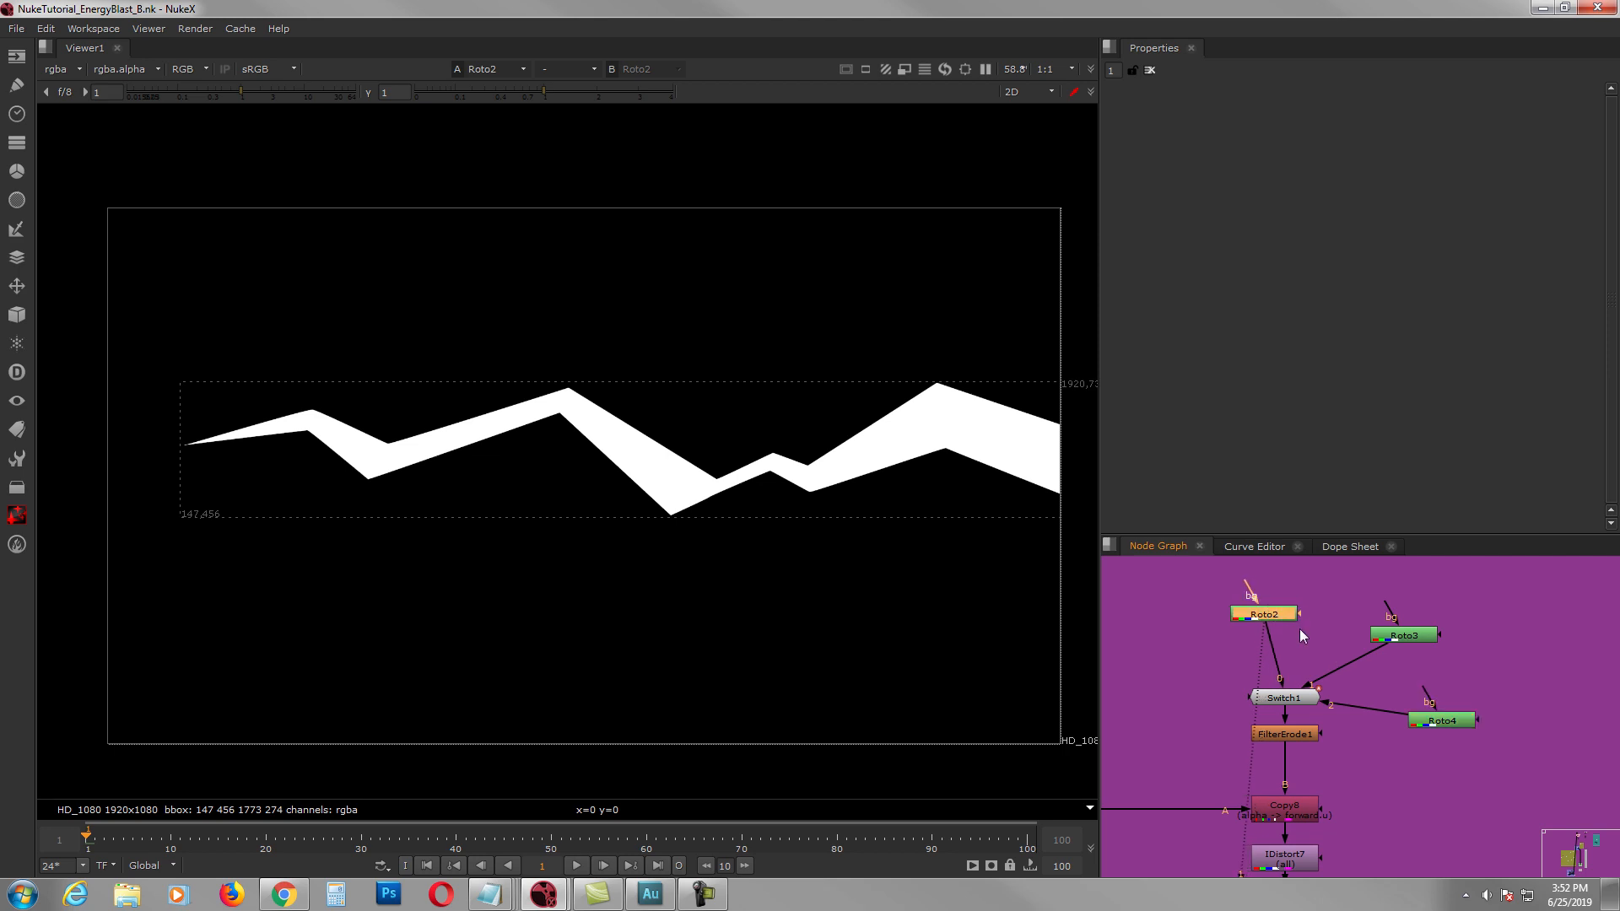
pyautogui.moveTo(1299, 702); pyautogui.dragTo(1302, 695)
# Step: Display Switch1, open its properties and check its which value at frames 7 and 10
pyautogui.press('1')
pyautogui.doubleClick(1300, 693)
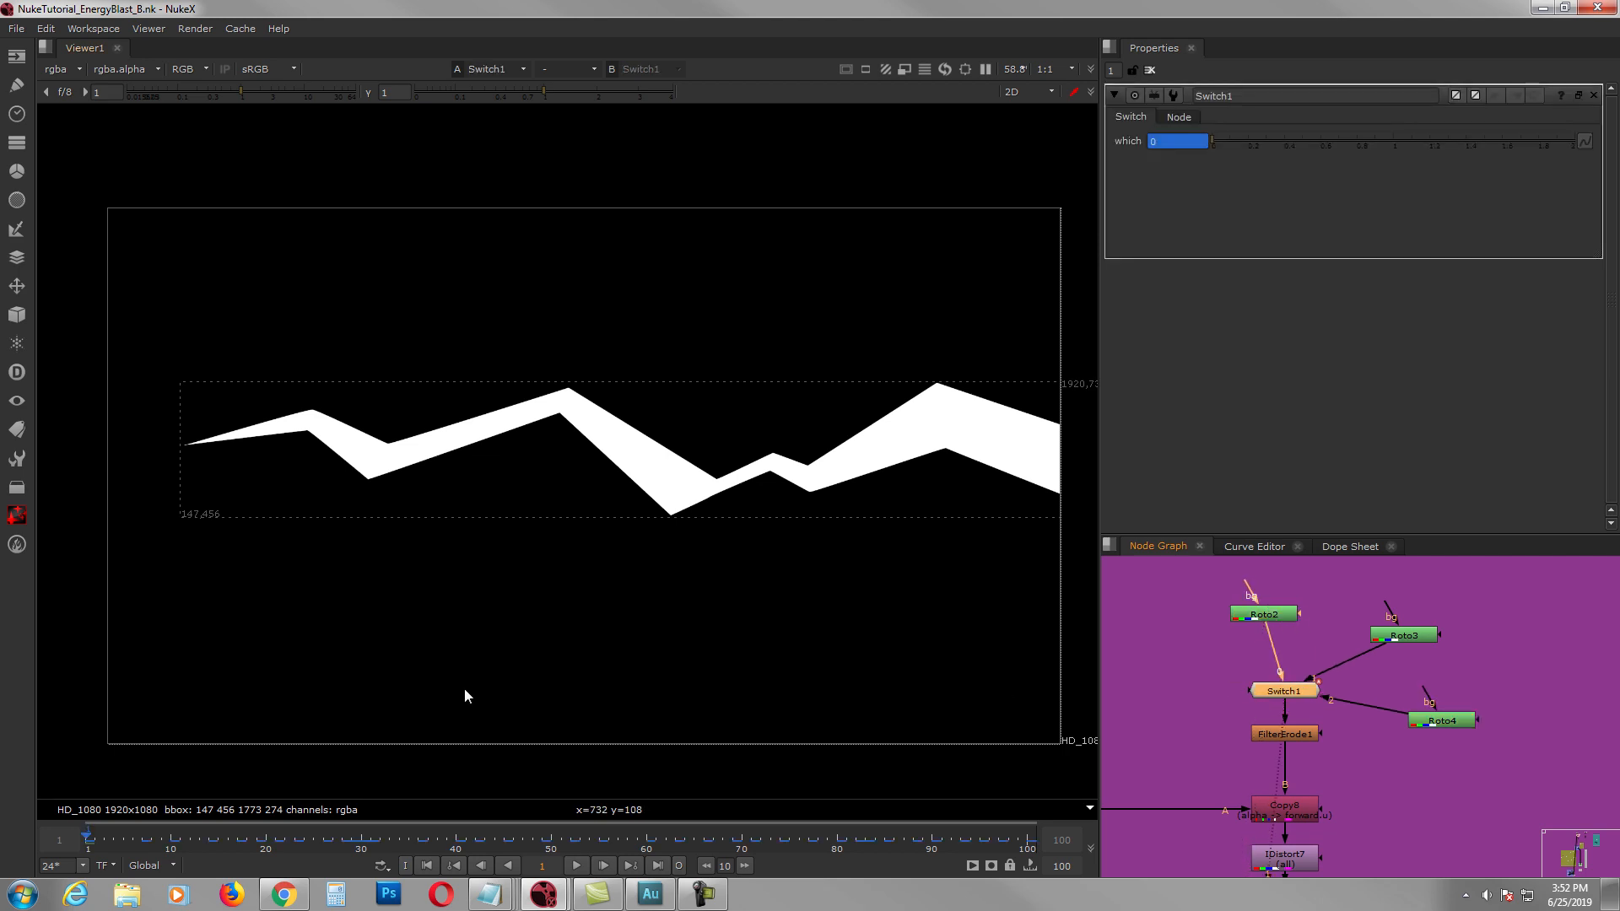
pyautogui.click(143, 839)
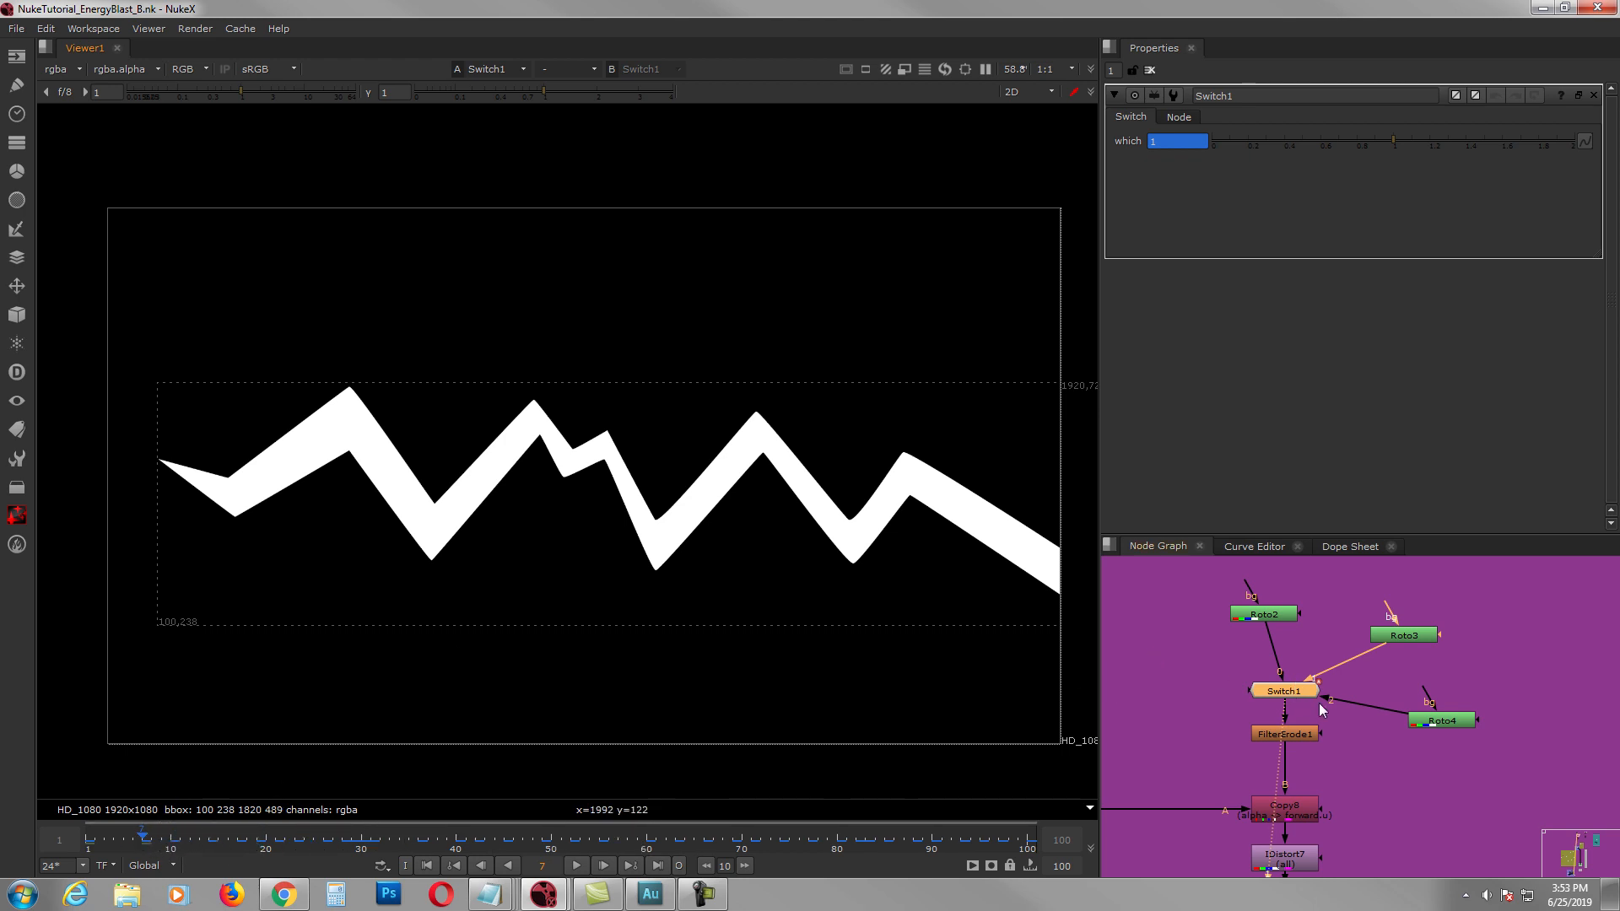
pyautogui.click(171, 844)
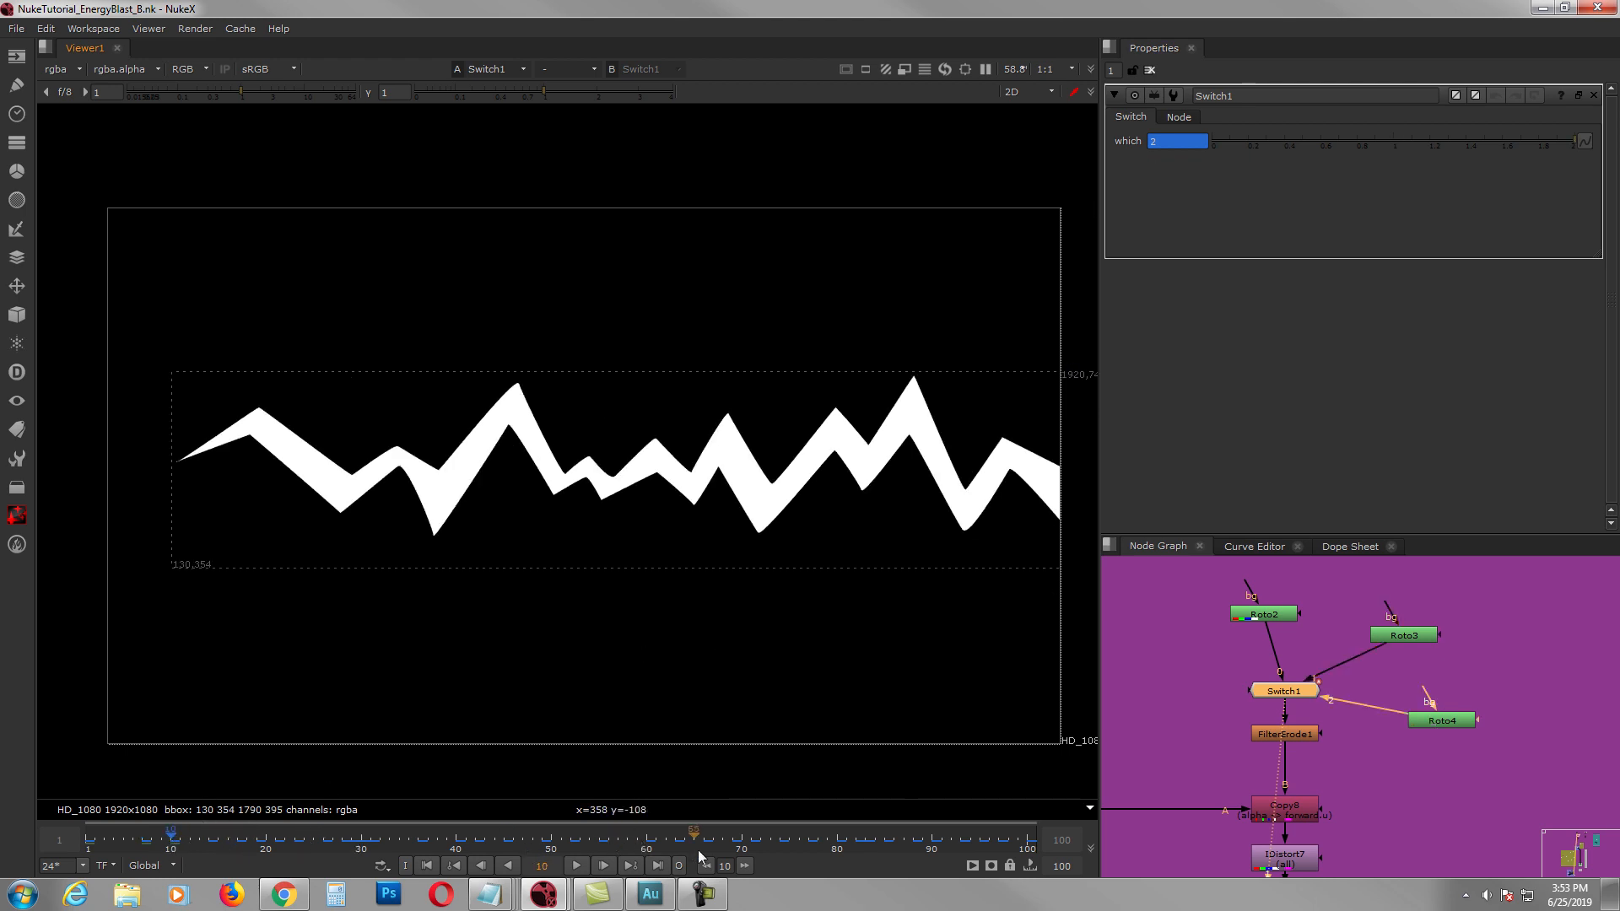
# Step: Play the Switch1 animation from the first frame, stop it and go back to frame 1
pyautogui.click(427, 865)
pyautogui.click(577, 866)
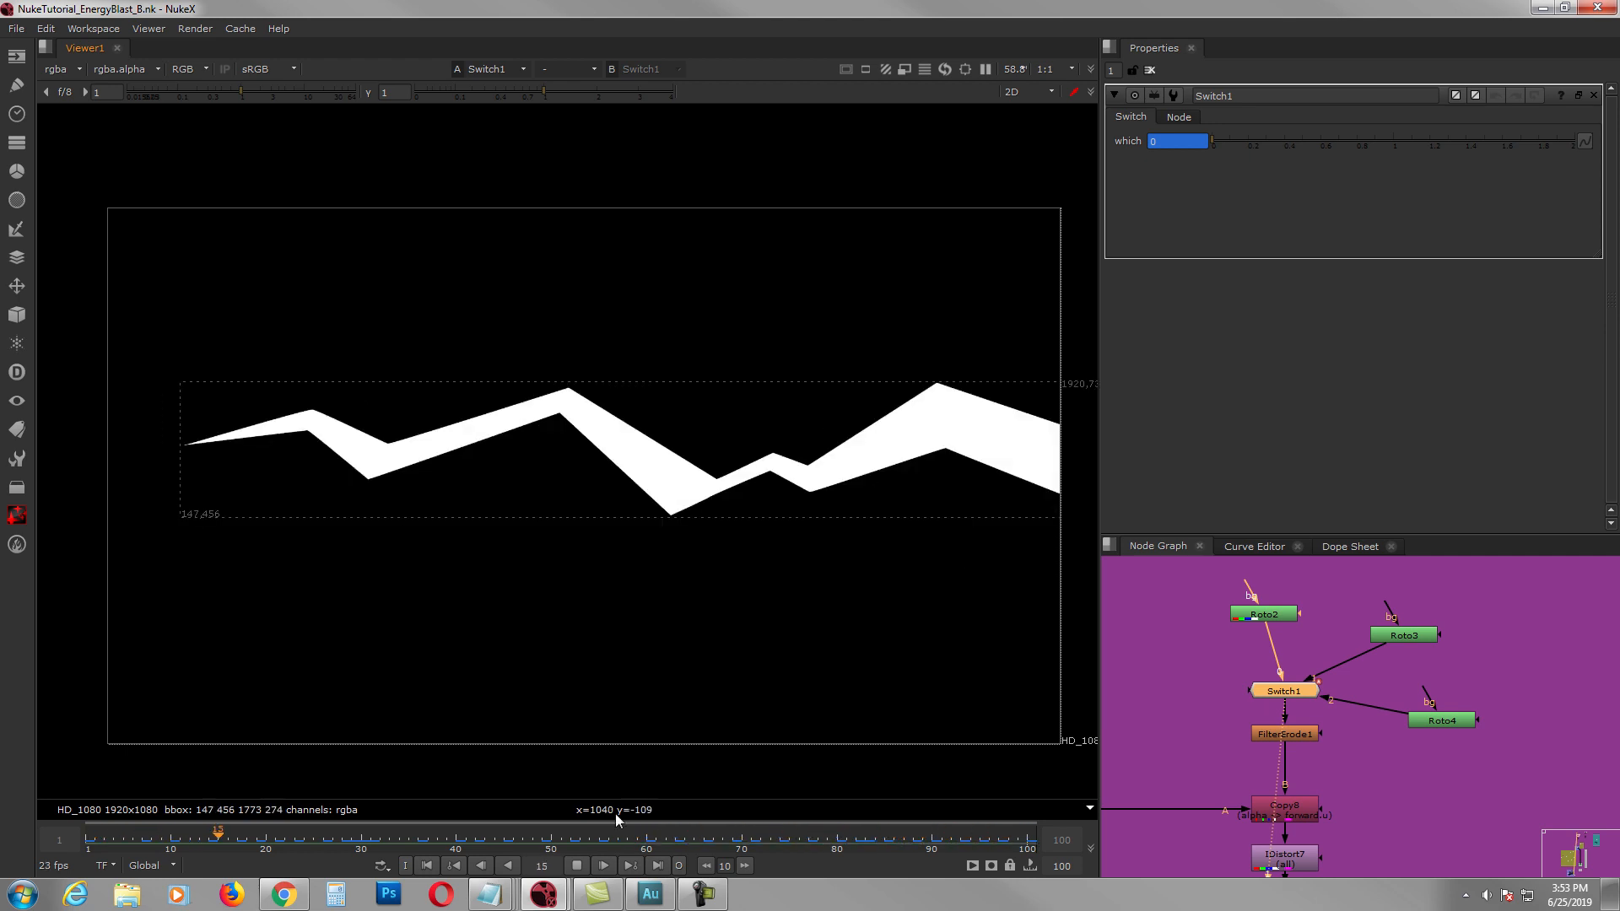
pyautogui.click(577, 866)
pyautogui.click(427, 866)
# Step: View the FilterErode1 node below the switch and open its properties to examine the erode settings
pyautogui.moveTo(1301, 741); pyautogui.dragTo(1325, 690, button='middle')
pyautogui.click(1325, 689)
pyautogui.press('1')
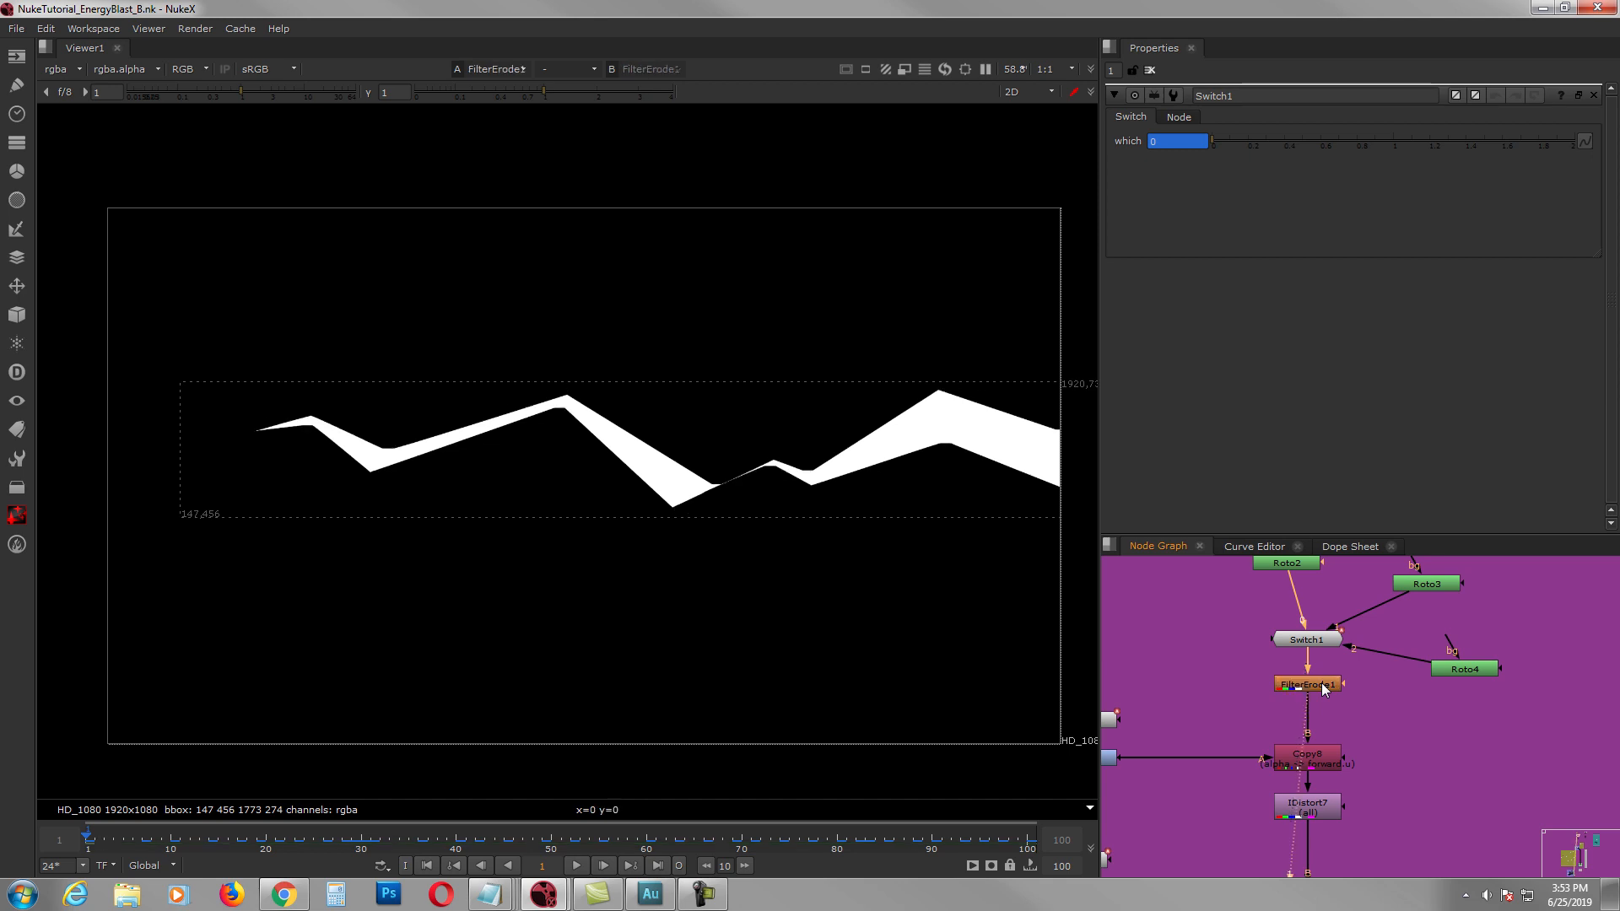
pyautogui.doubleClick(1323, 685)
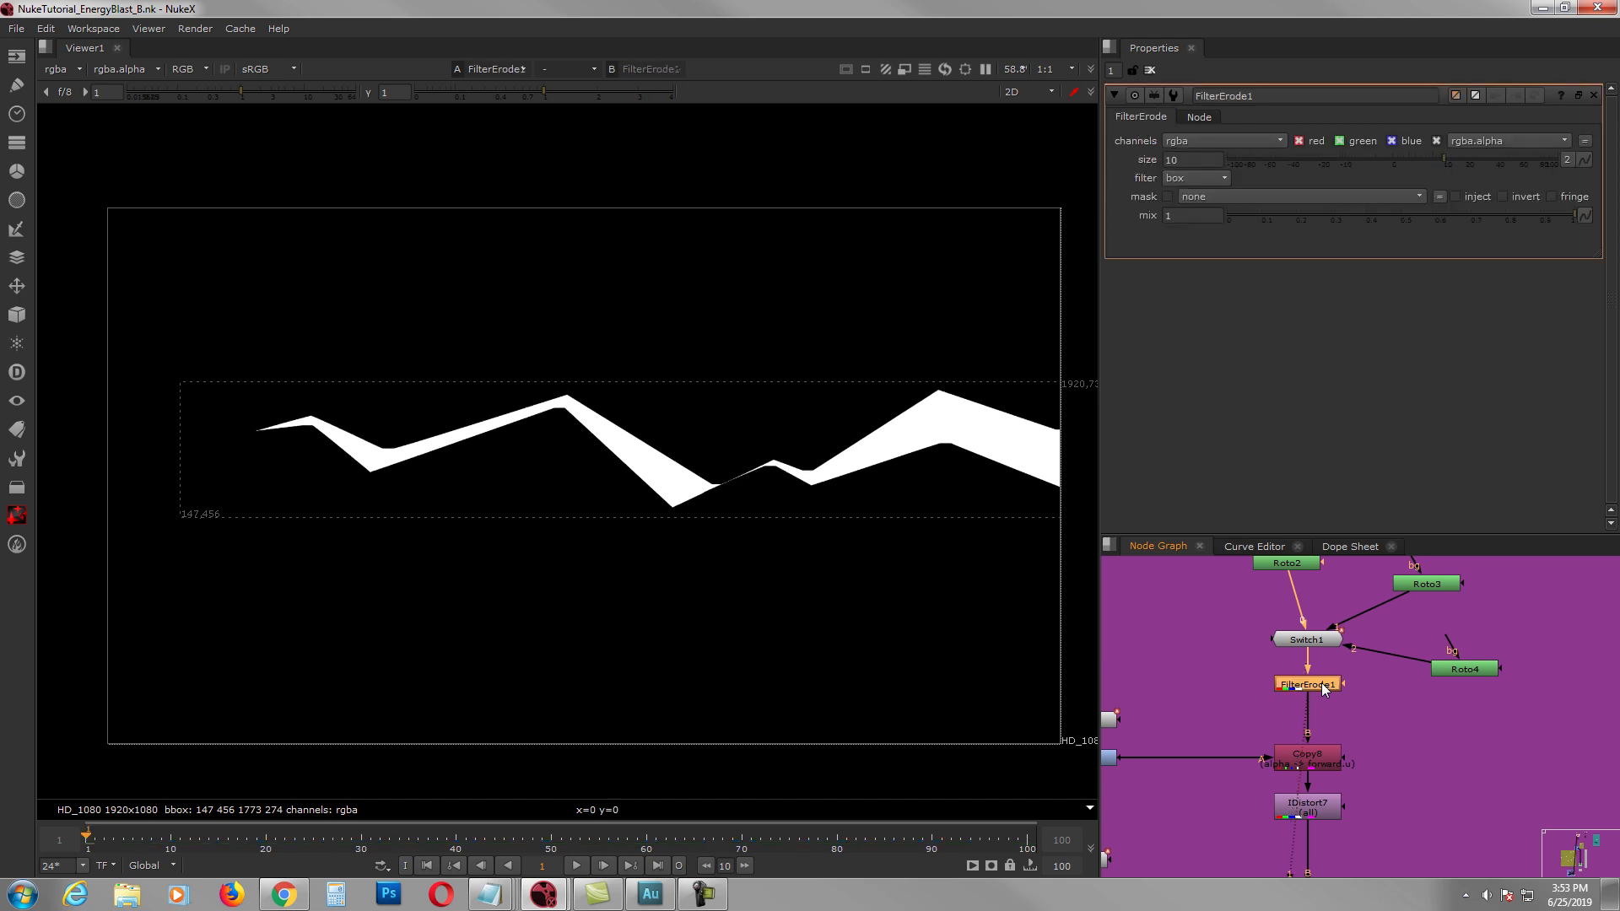
# Step: Display the Noise8 node in the viewer and open its properties
pyautogui.moveTo(1316, 697); pyautogui.dragTo(1384, 652, button='middle')
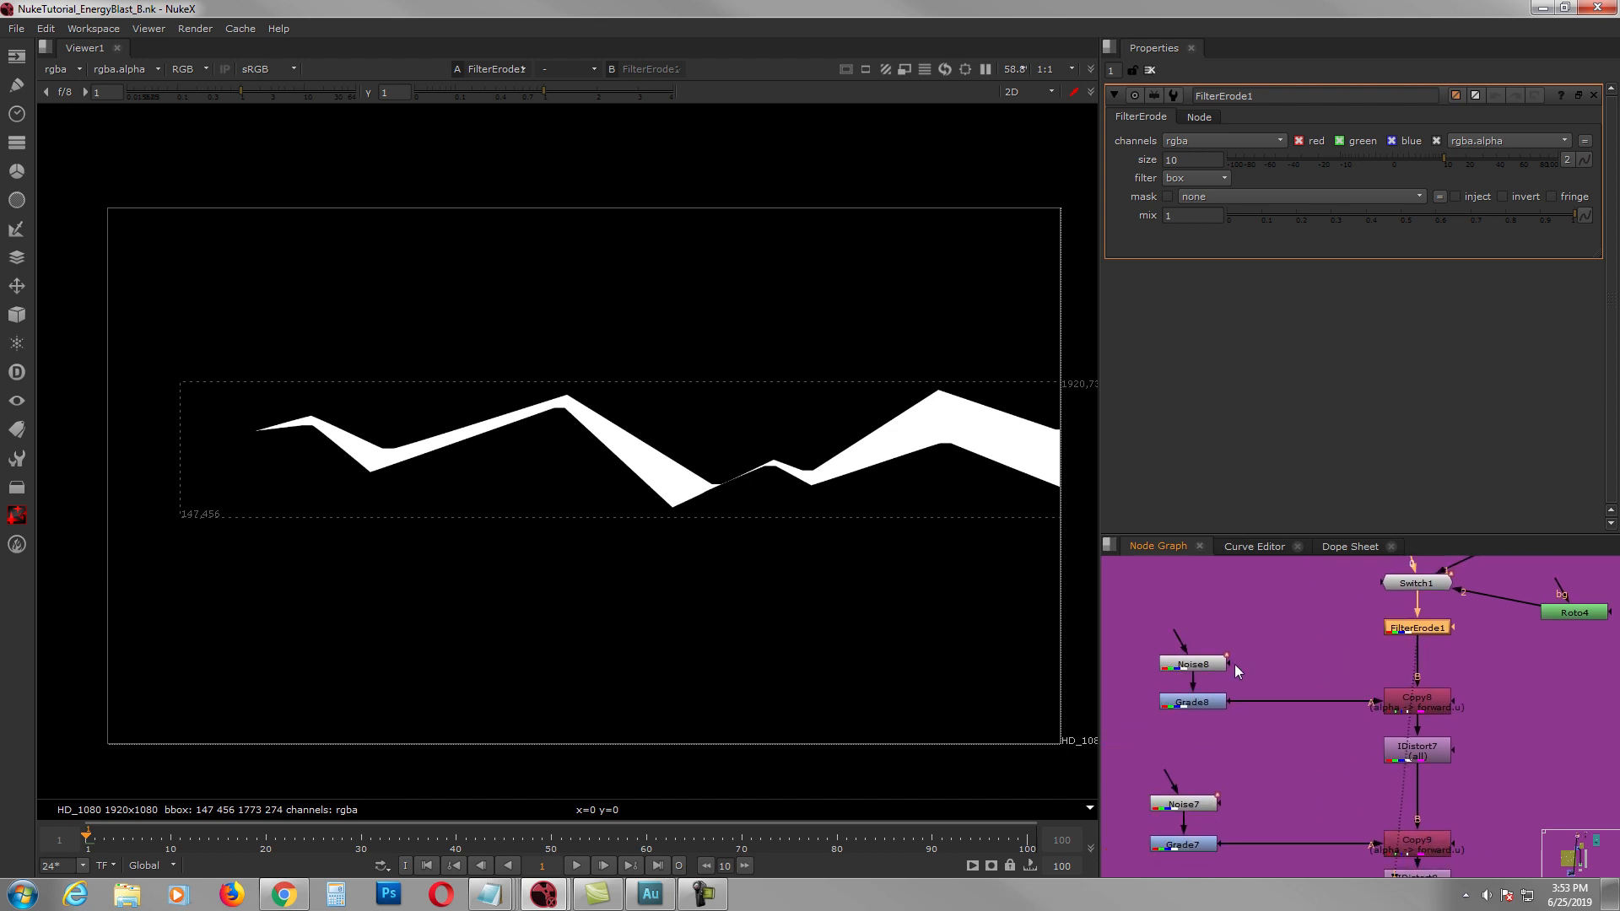
pyautogui.click(1213, 665)
pyautogui.press('1')
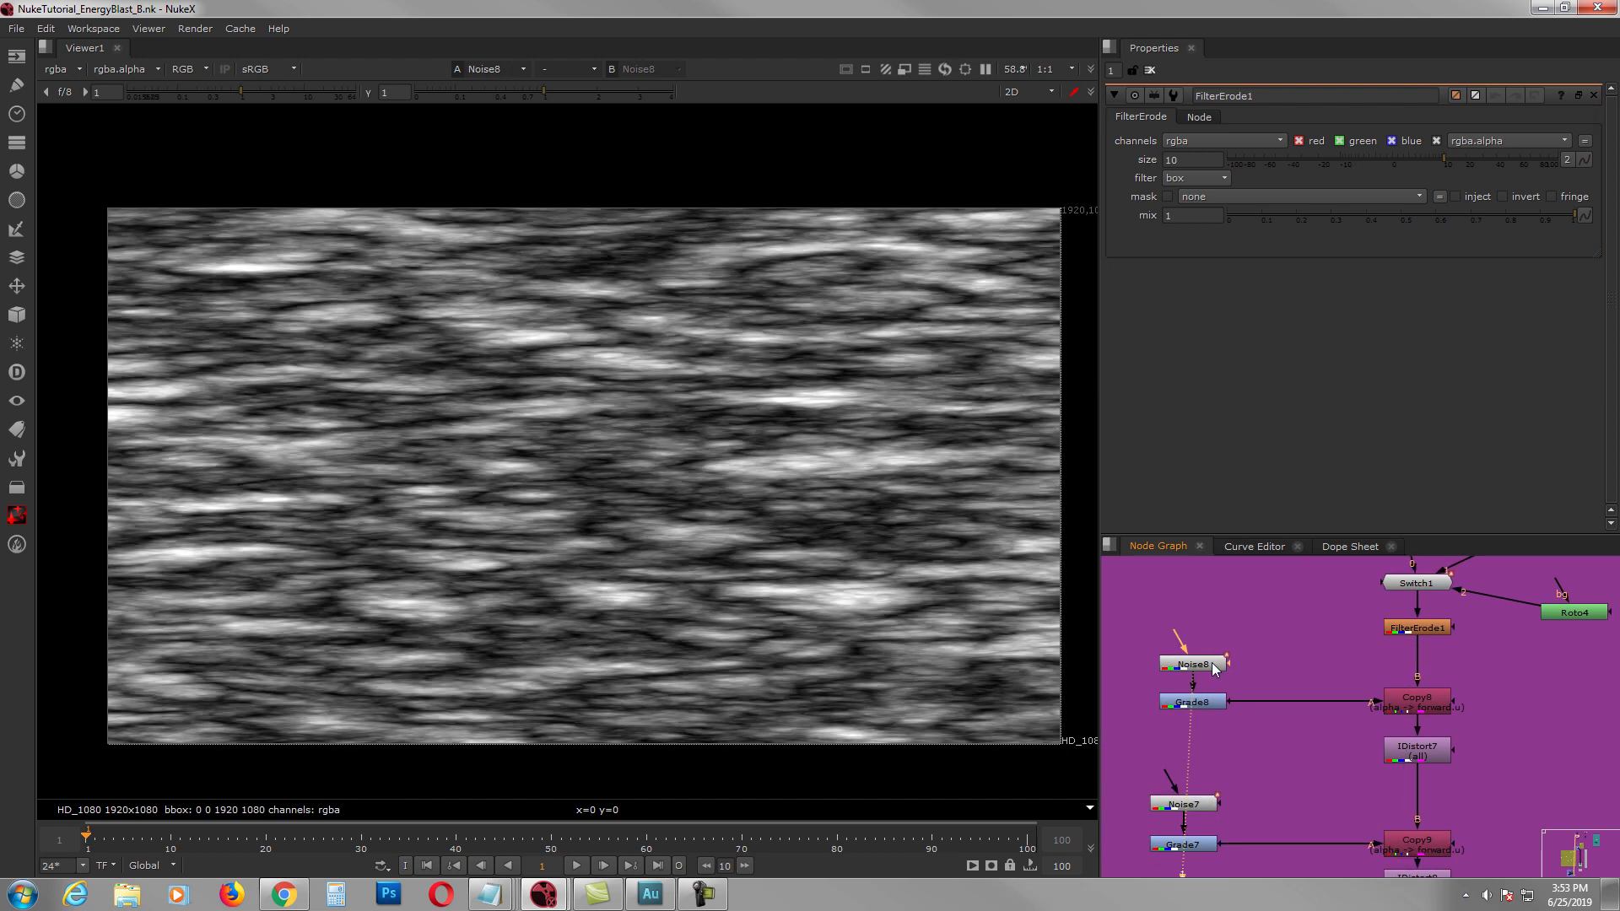
pyautogui.doubleClick(1214, 666)
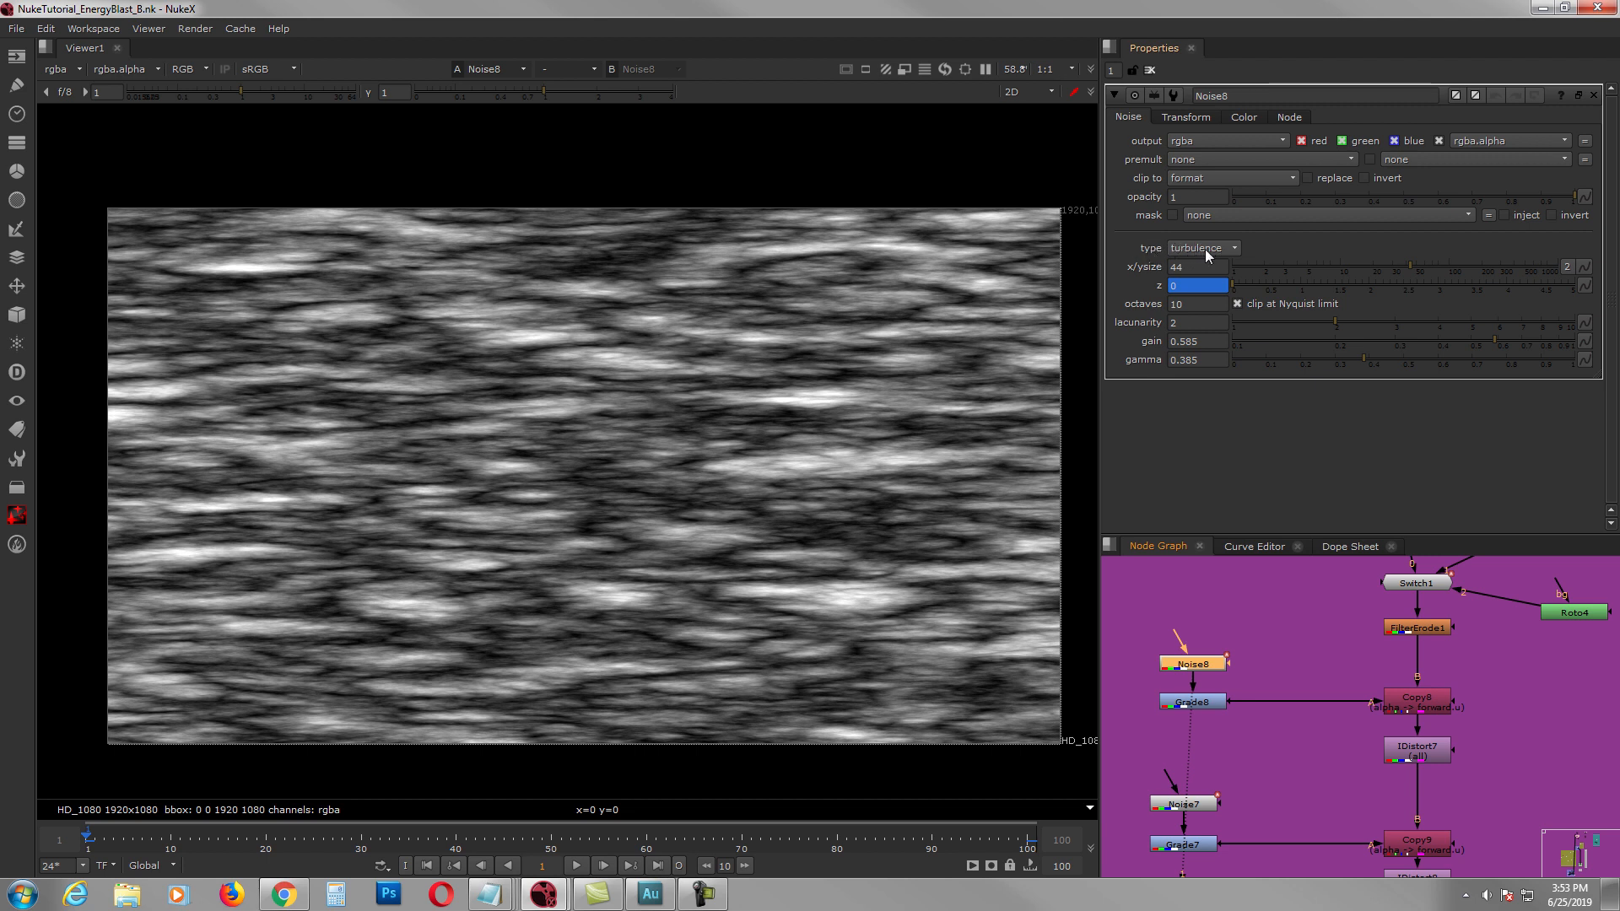
# Step: Examine the Noise8 node's animated z value at the first and last frames
pyautogui.write('5')
pyautogui.click(657, 865)
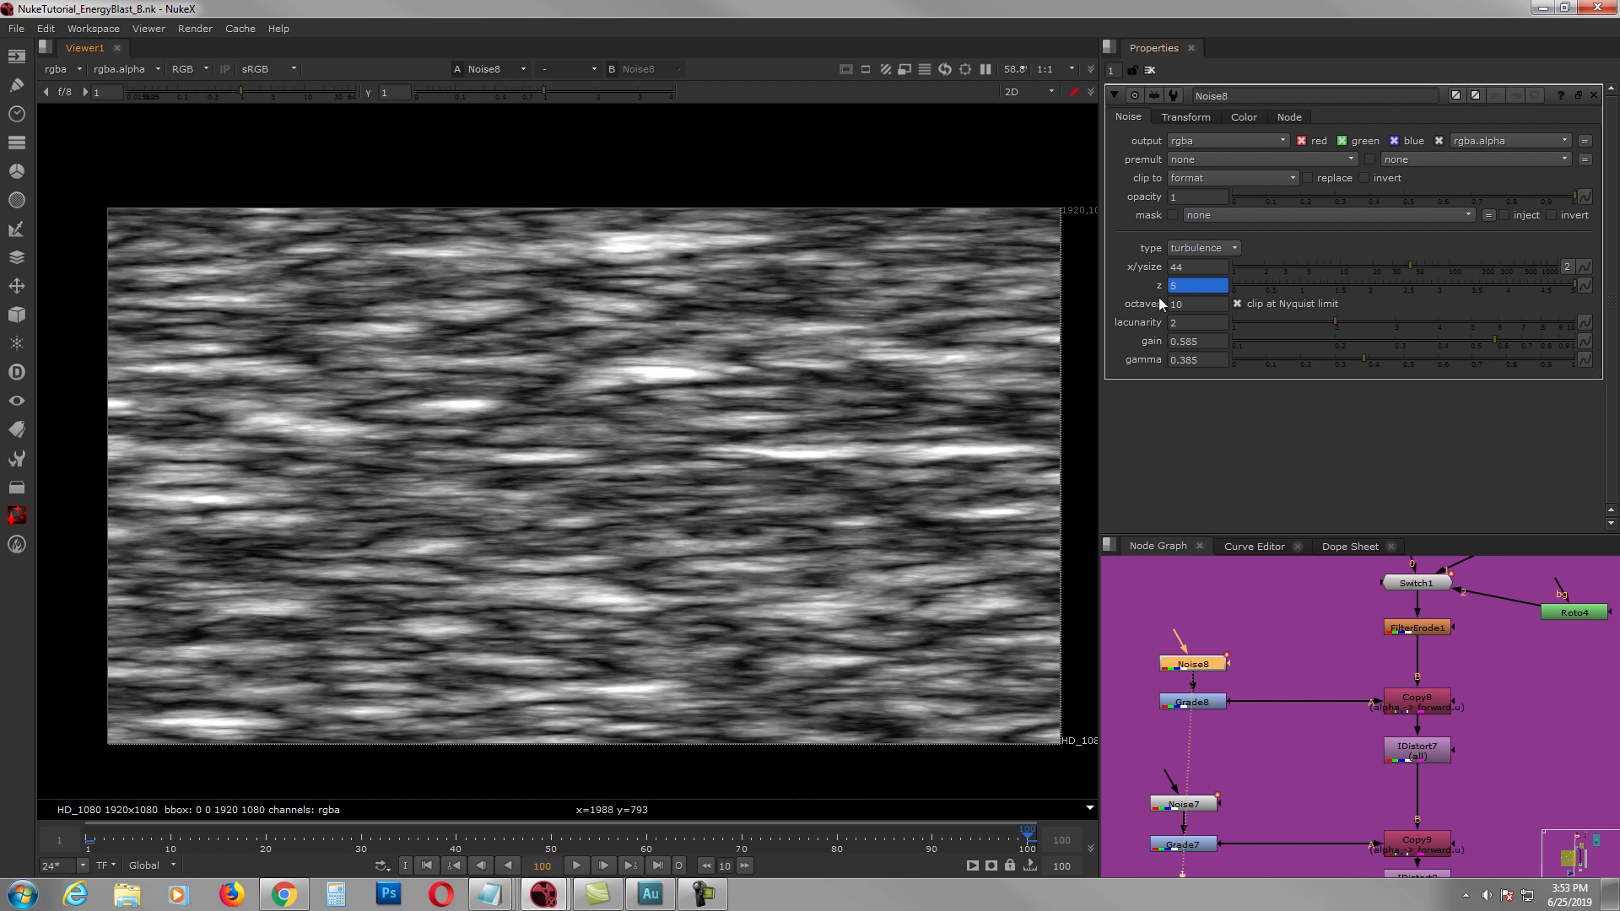
pyautogui.click(427, 865)
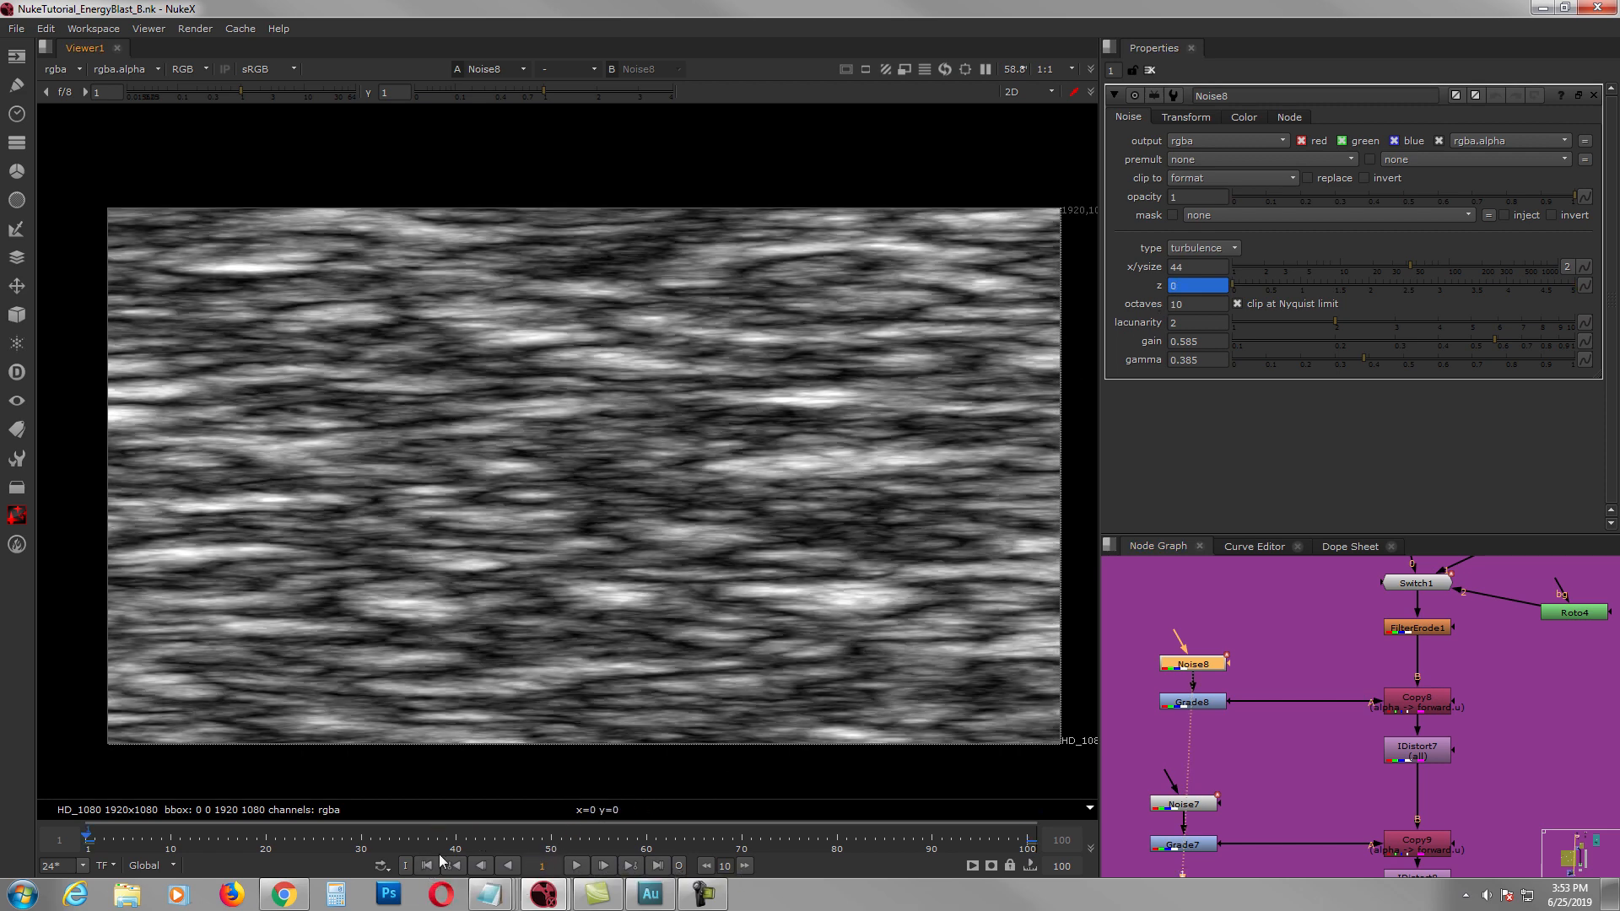
pyautogui.click(653, 865)
pyautogui.click(428, 864)
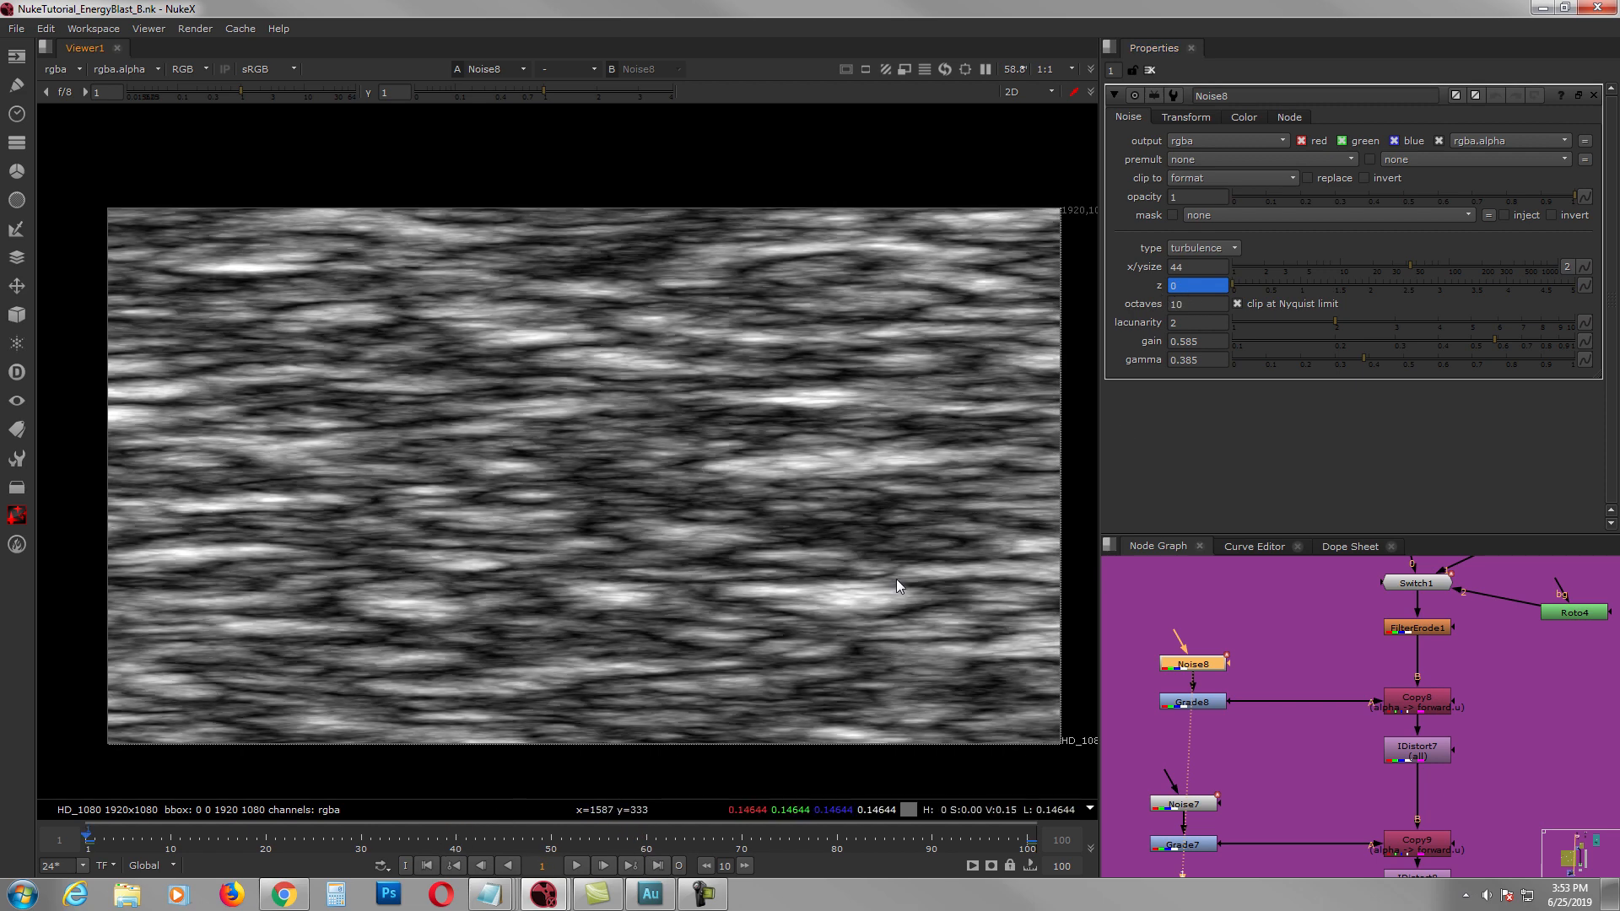
# Step: Check Noise8's translate x animation at the first and last frames, play it back, and return to the main noise settings
pyautogui.click(1184, 116)
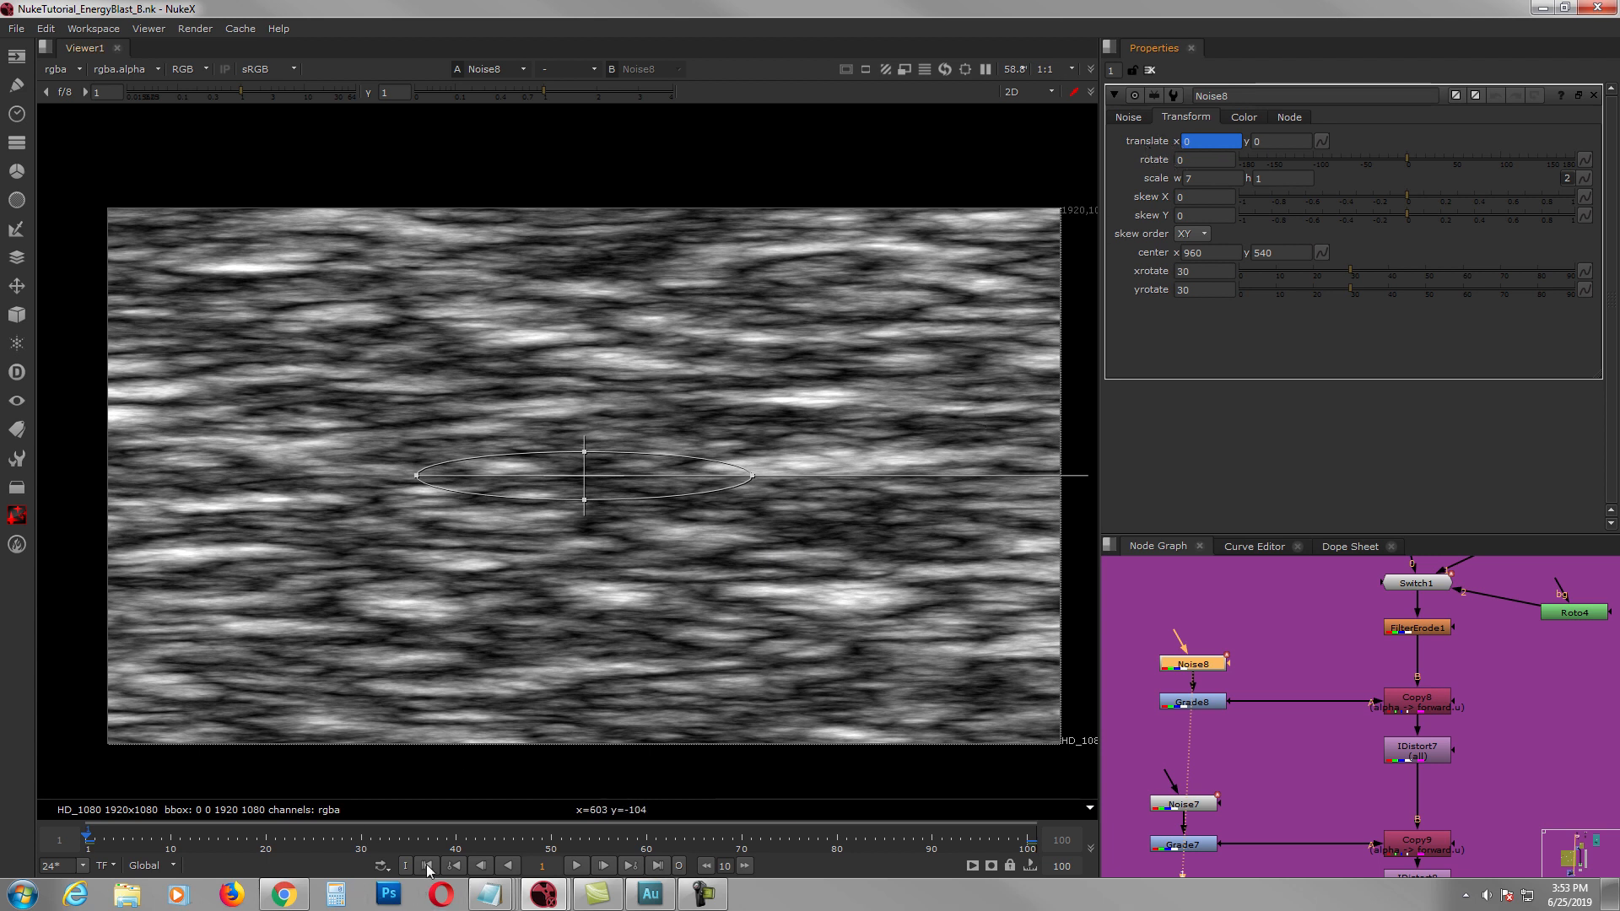
pyautogui.click(657, 866)
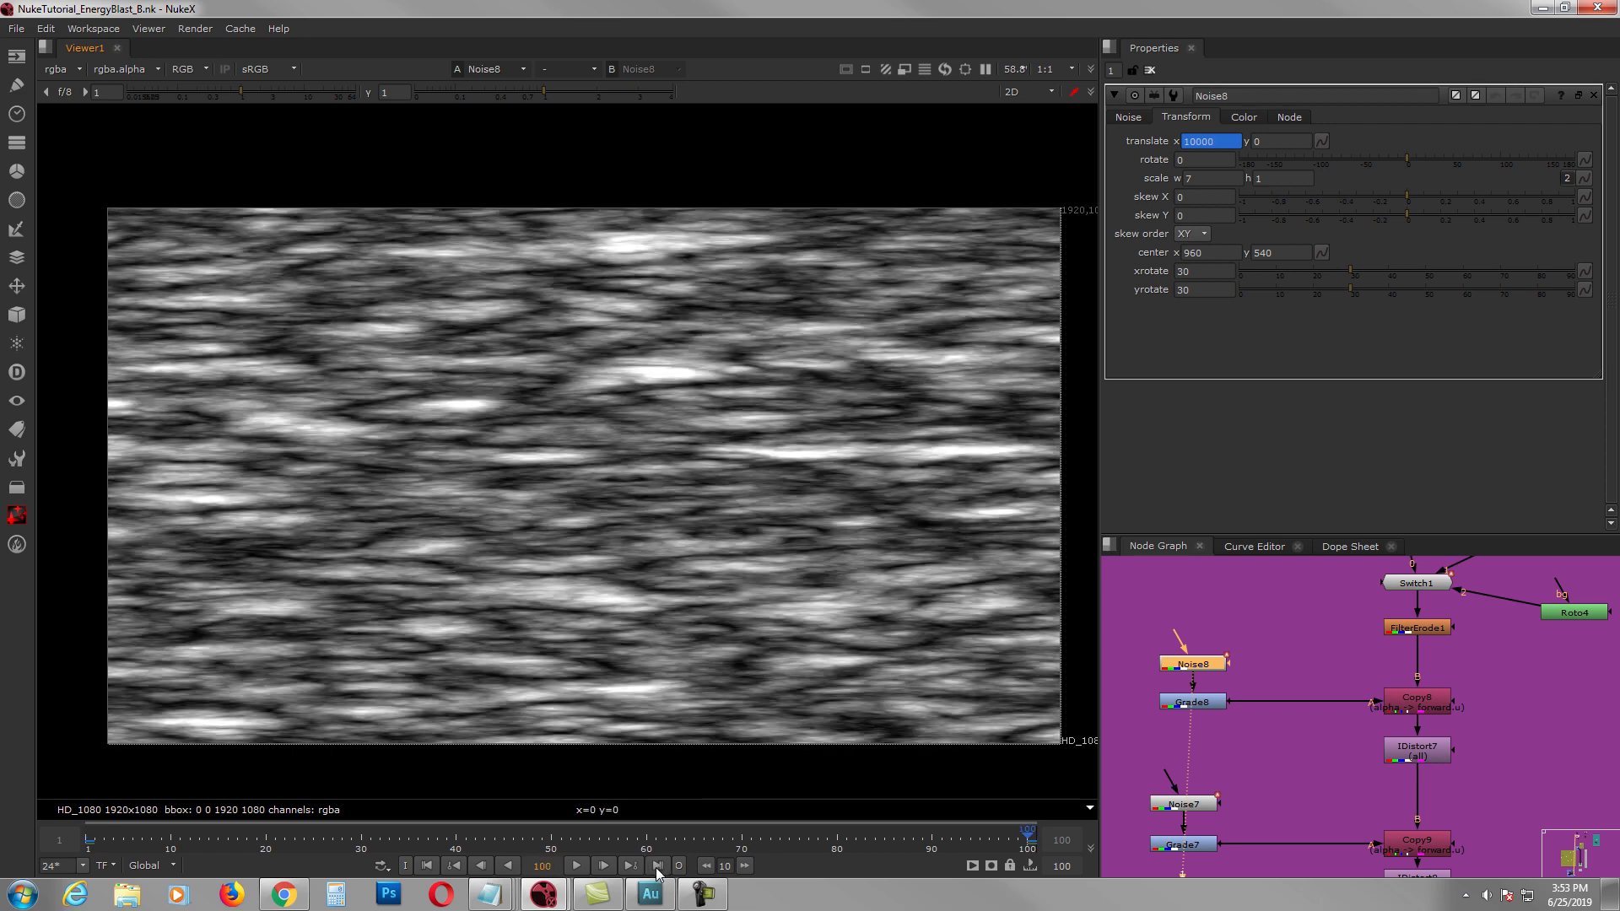
pyautogui.click(427, 866)
pyautogui.click(577, 866)
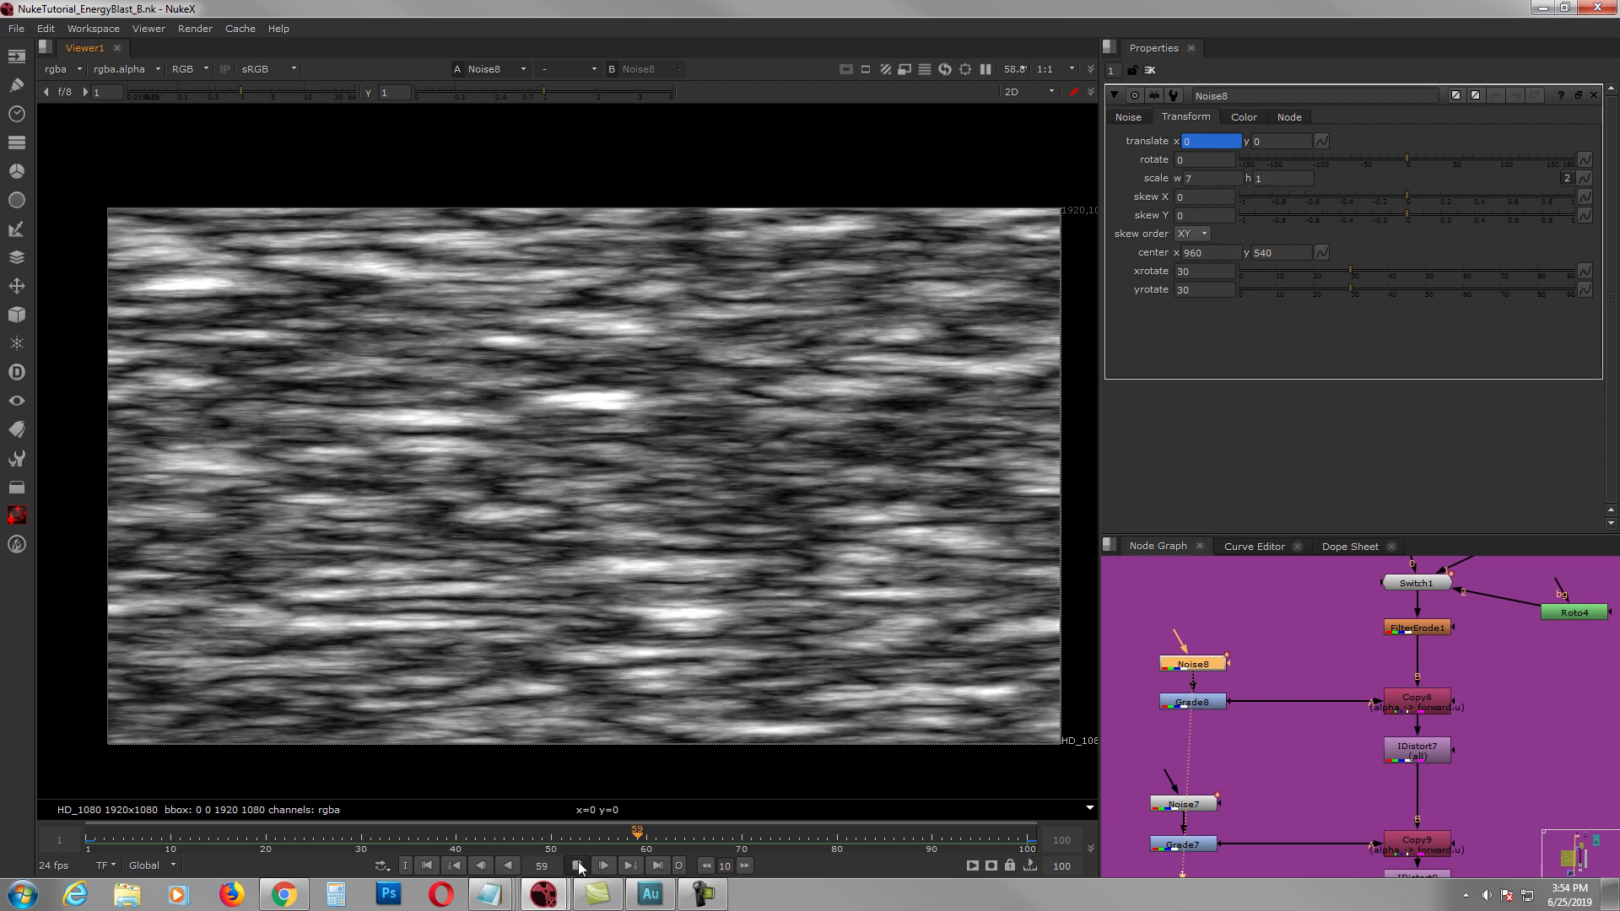
pyautogui.click(576, 864)
pyautogui.click(428, 865)
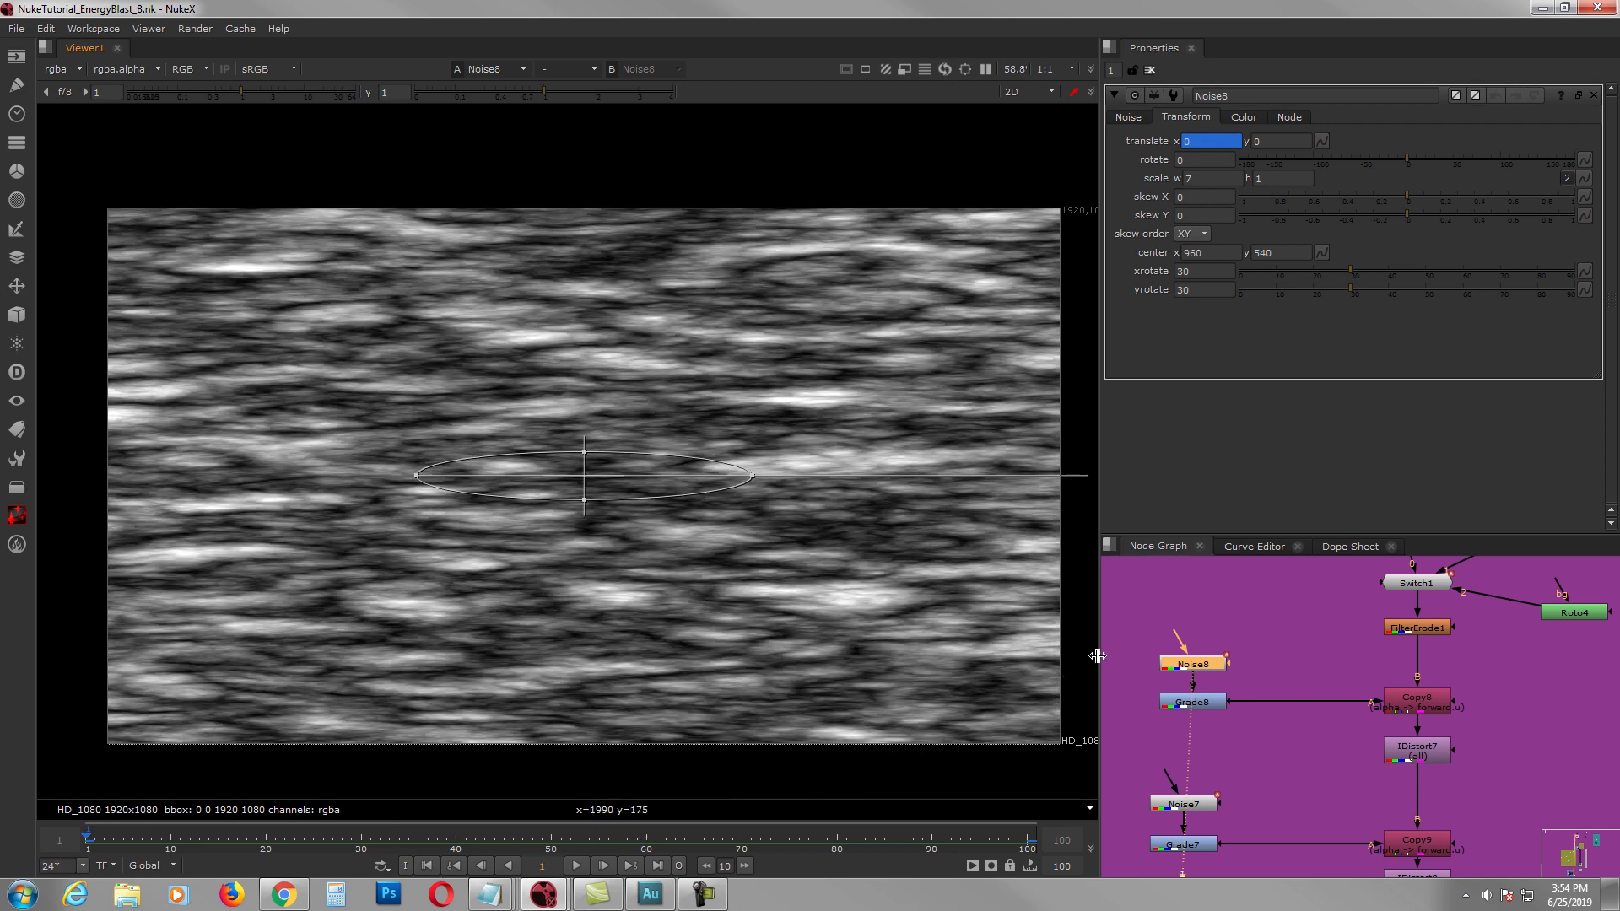
pyautogui.click(1128, 117)
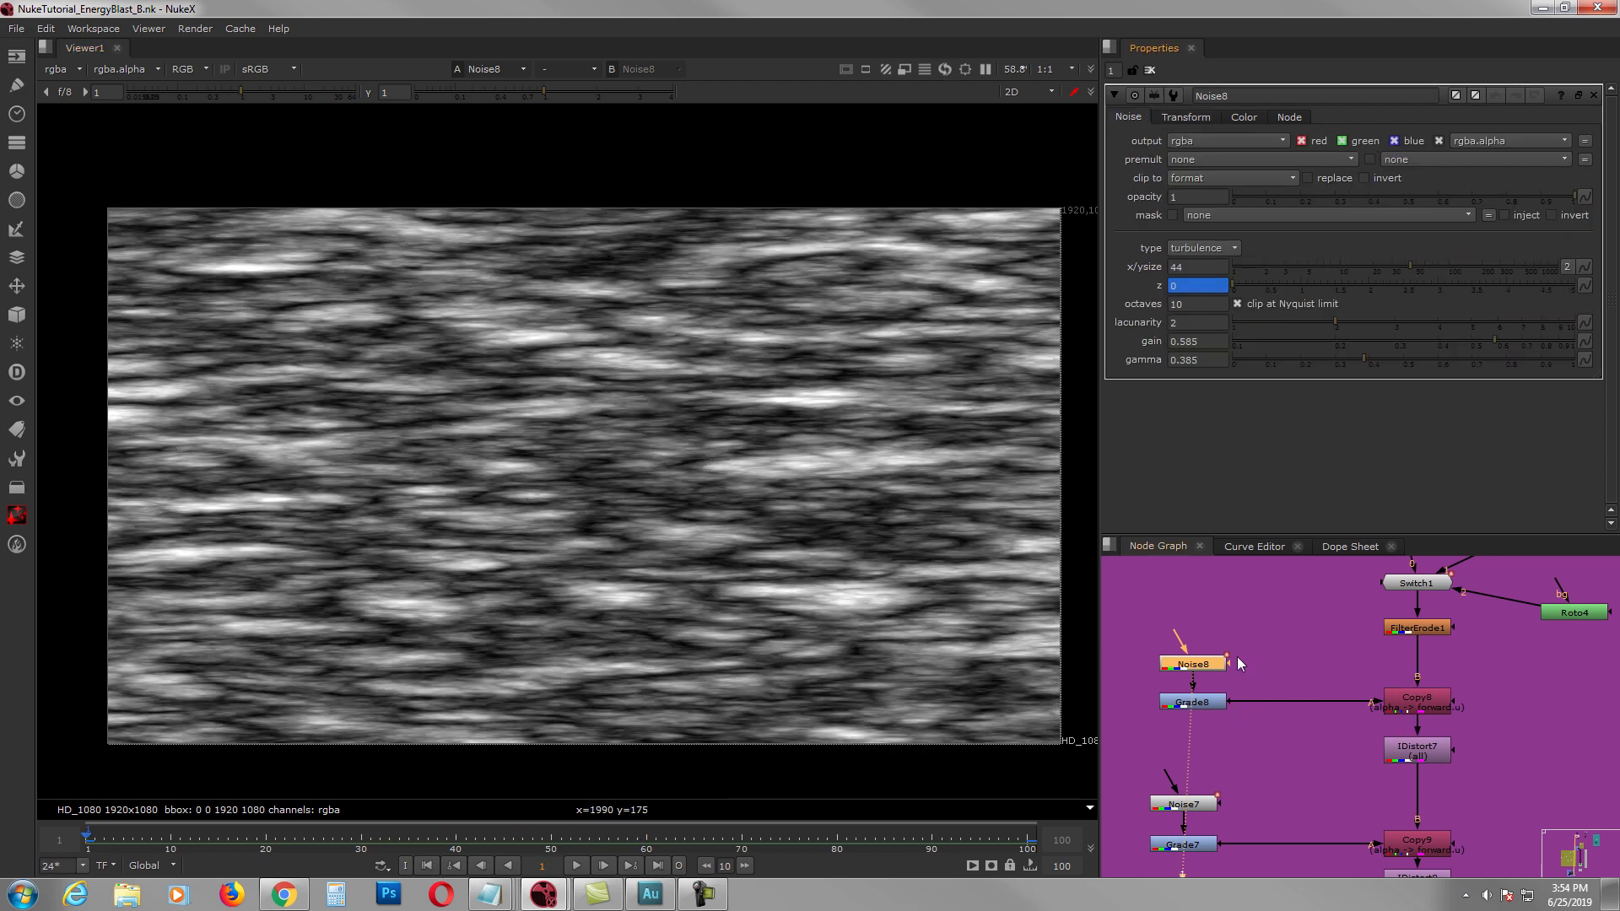
pyautogui.click(235, 28)
pyautogui.click(263, 99)
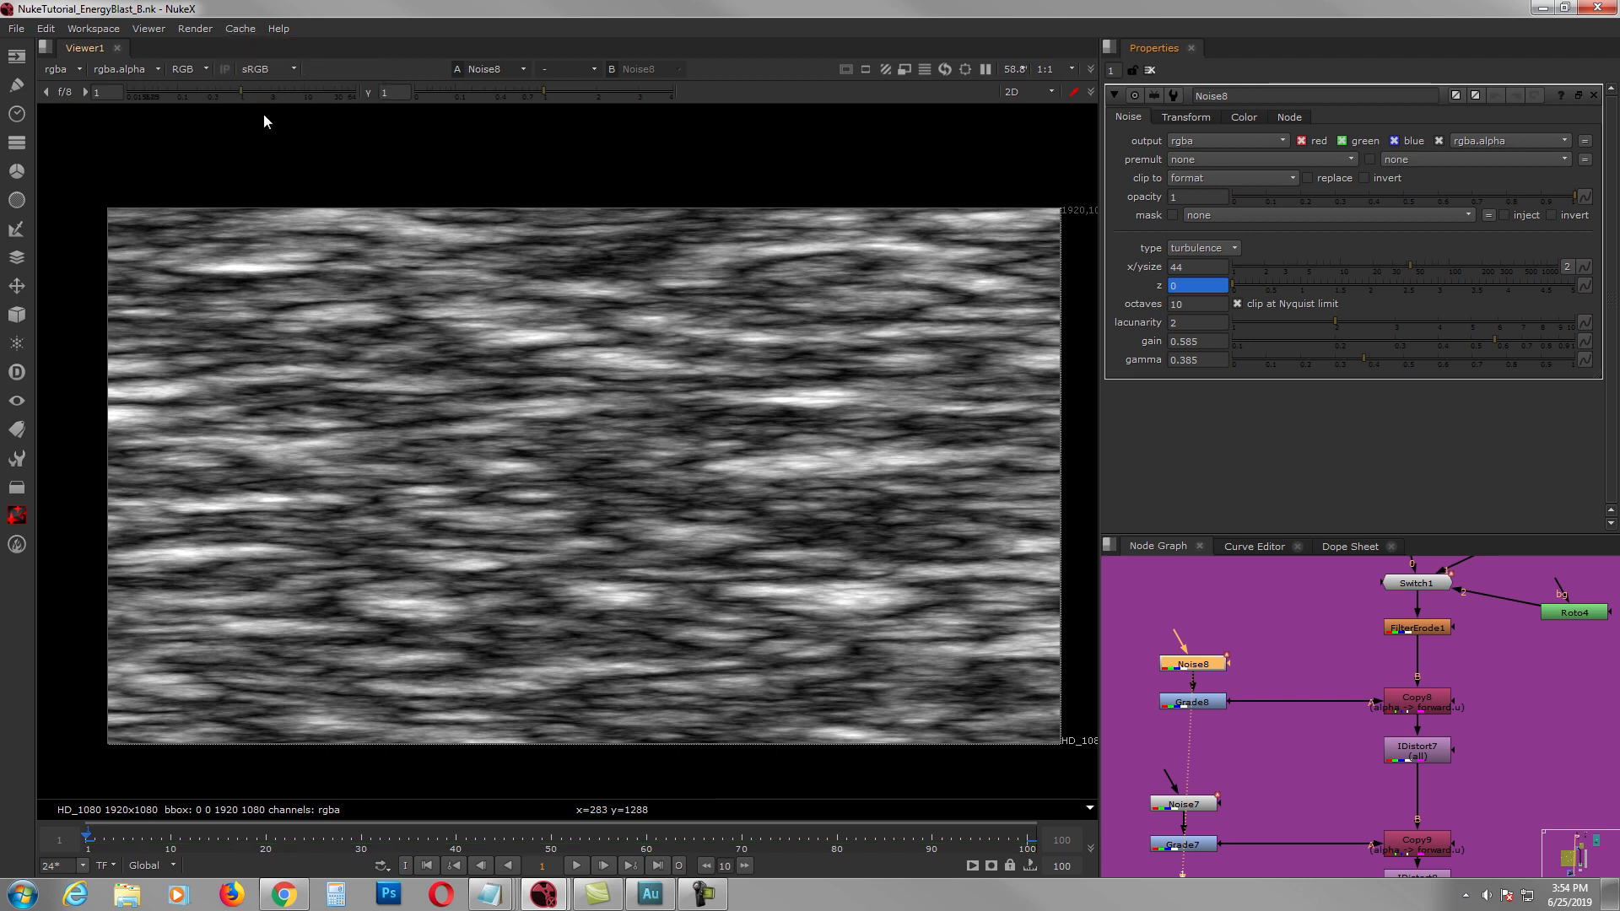
pyautogui.click(1256, 719)
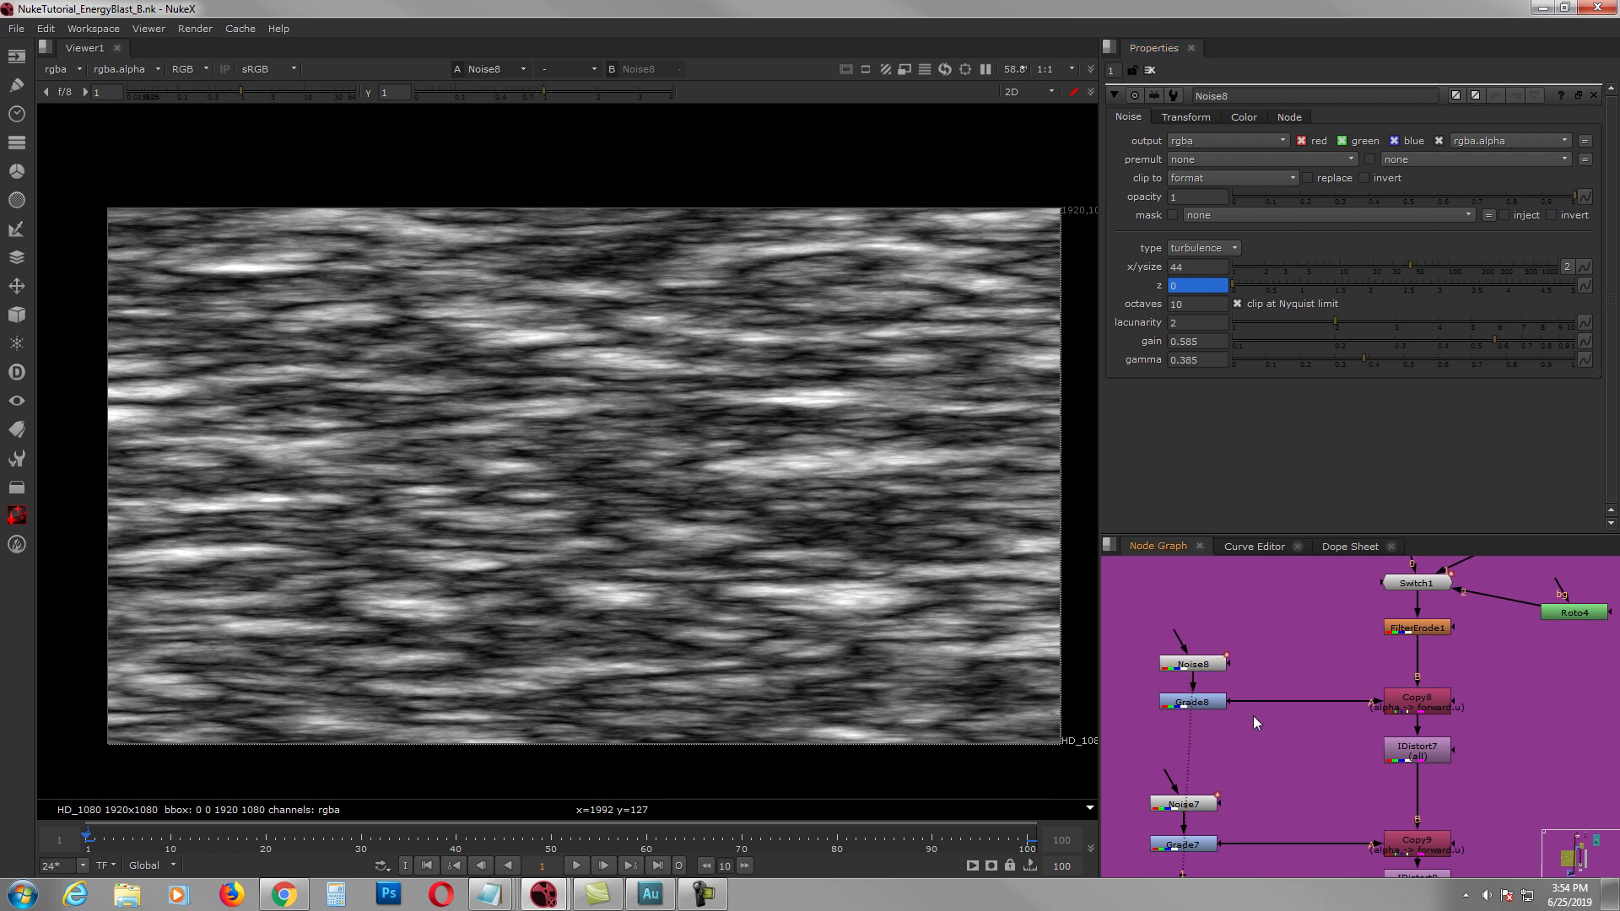
# Step: Display Grade8 in the viewer, open its properties and enable white clamp
pyautogui.click(1212, 669)
pyautogui.click(1208, 702)
pyautogui.press('1')
pyautogui.doubleClick(1209, 702)
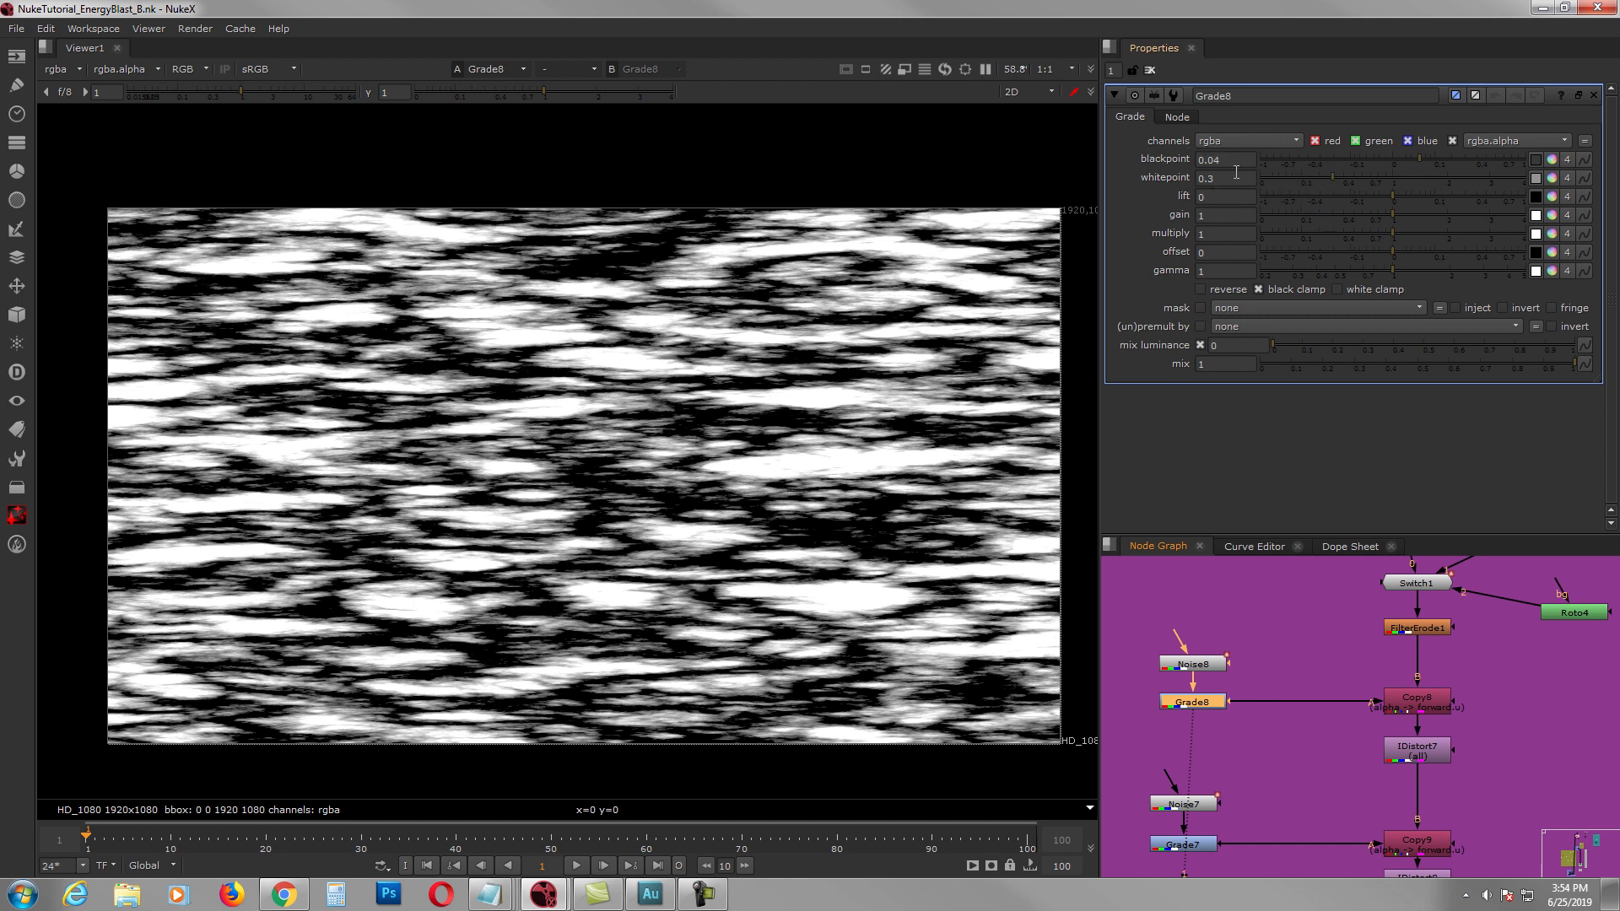
pyautogui.click(1337, 290)
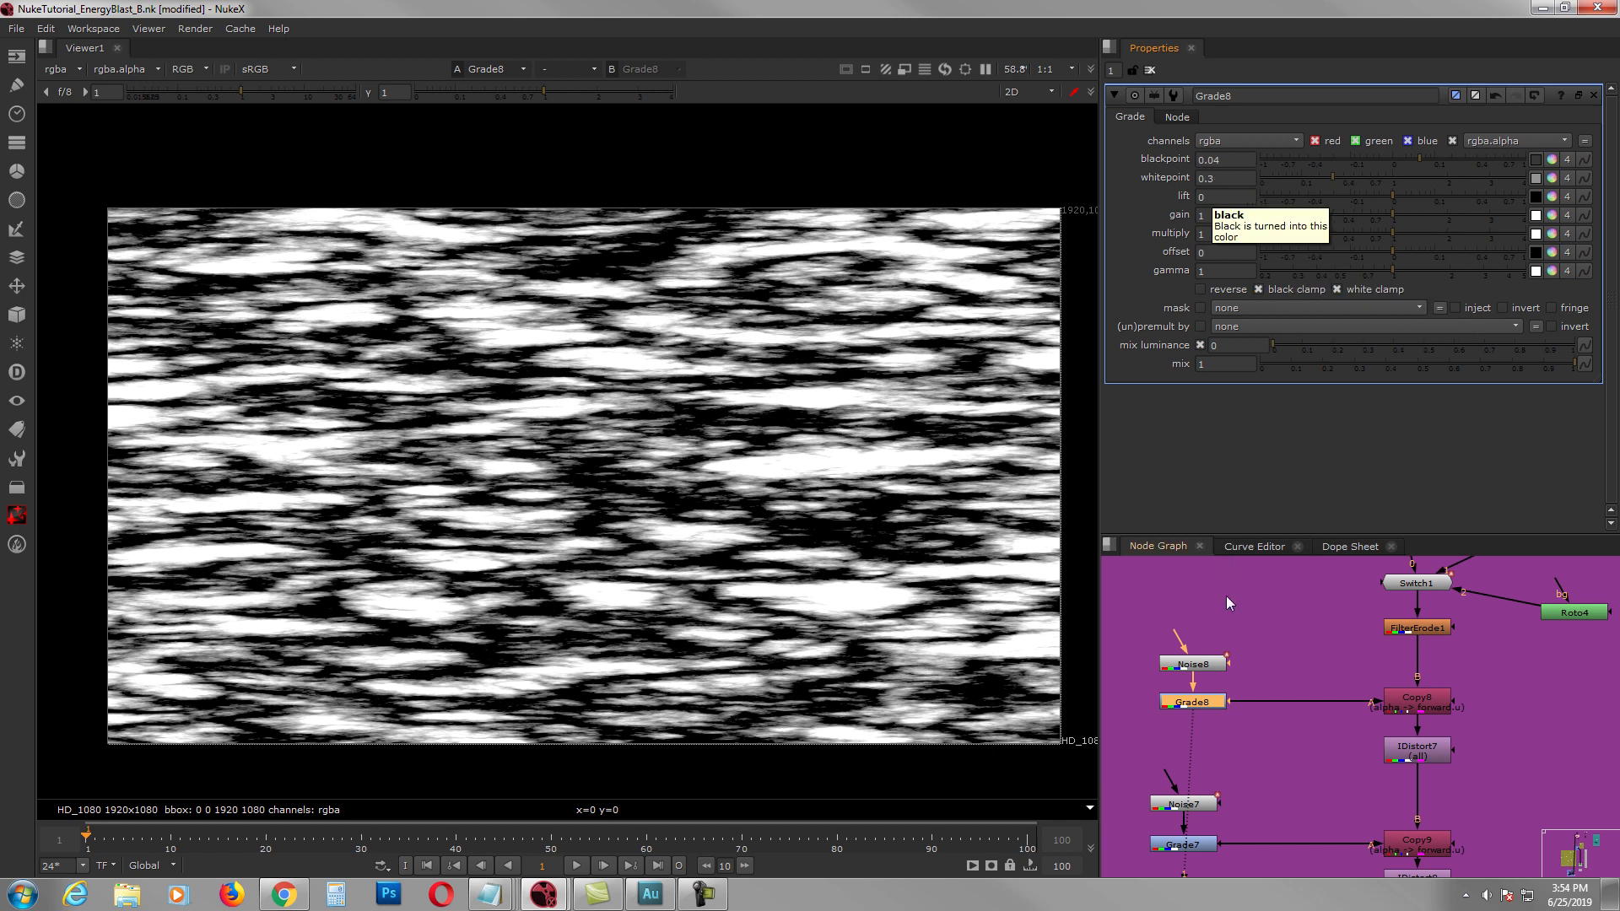
pyautogui.click(1311, 685)
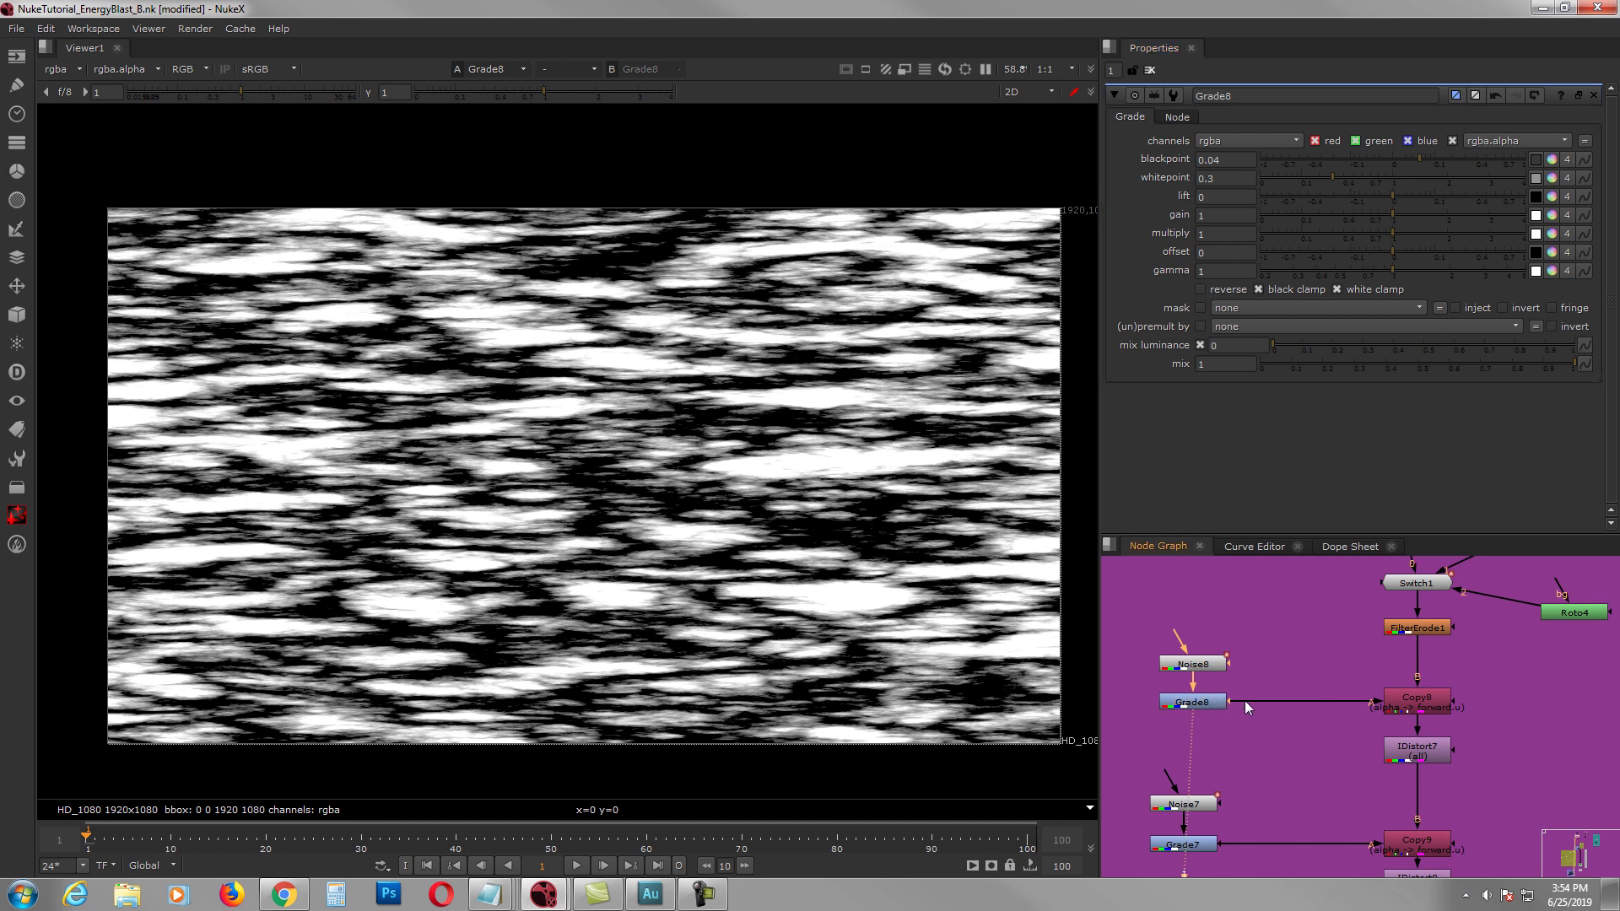
pyautogui.moveTo(1431, 688); pyautogui.dragTo(1404, 697, button='middle')
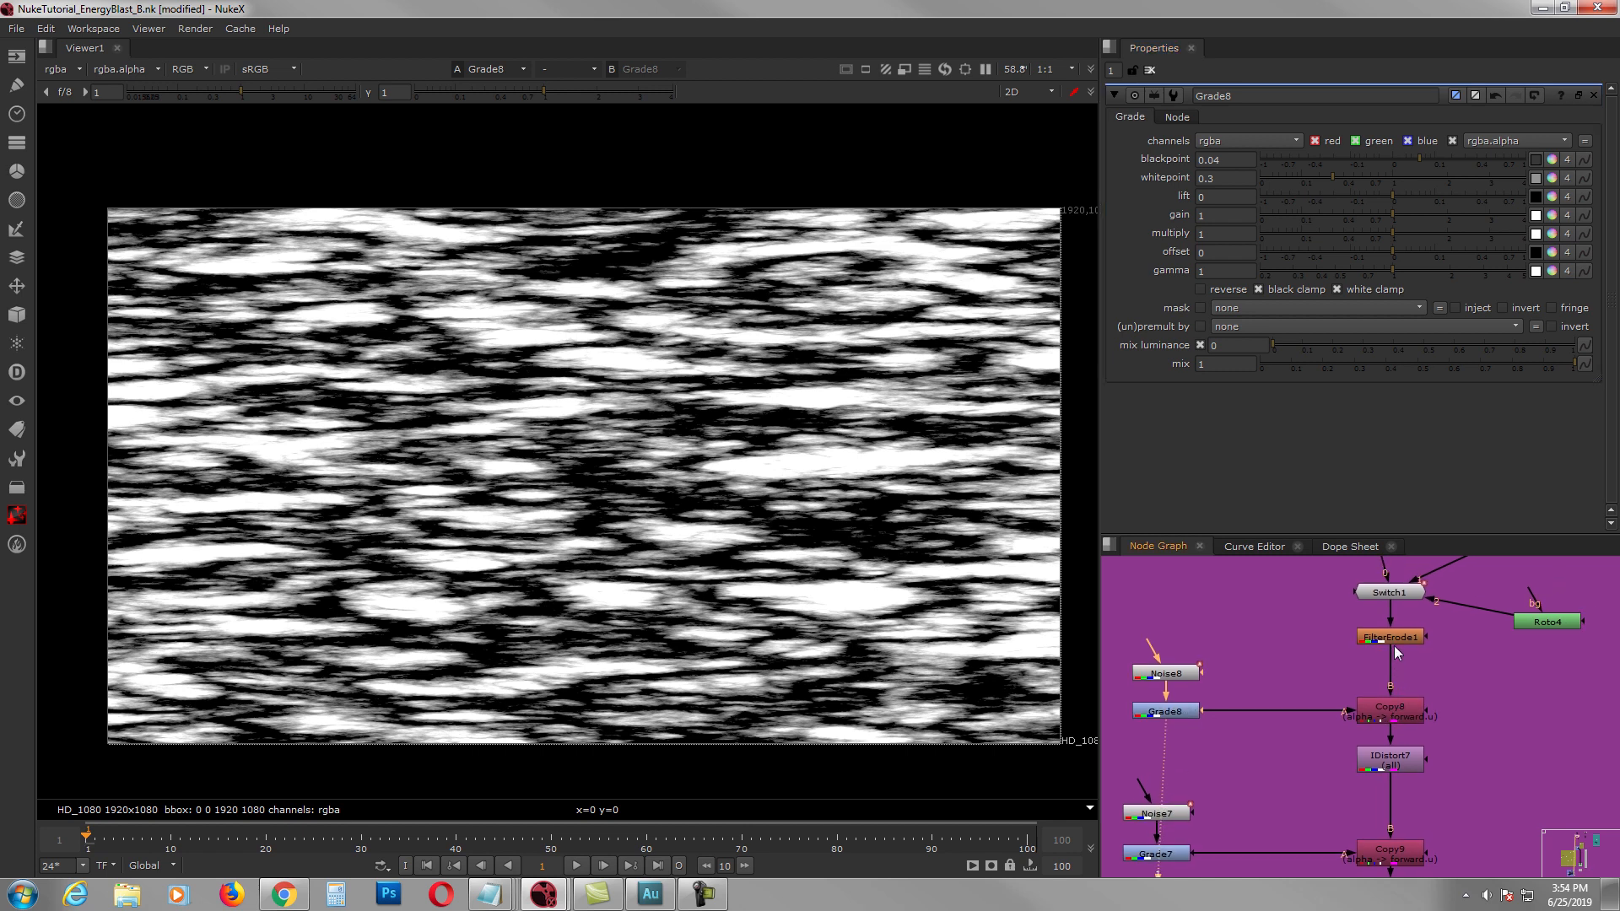
# Step: Display the FilterErode1 node's output in the viewer
pyautogui.moveTo(1359, 645); pyautogui.dragTo(1368, 677, button='middle')
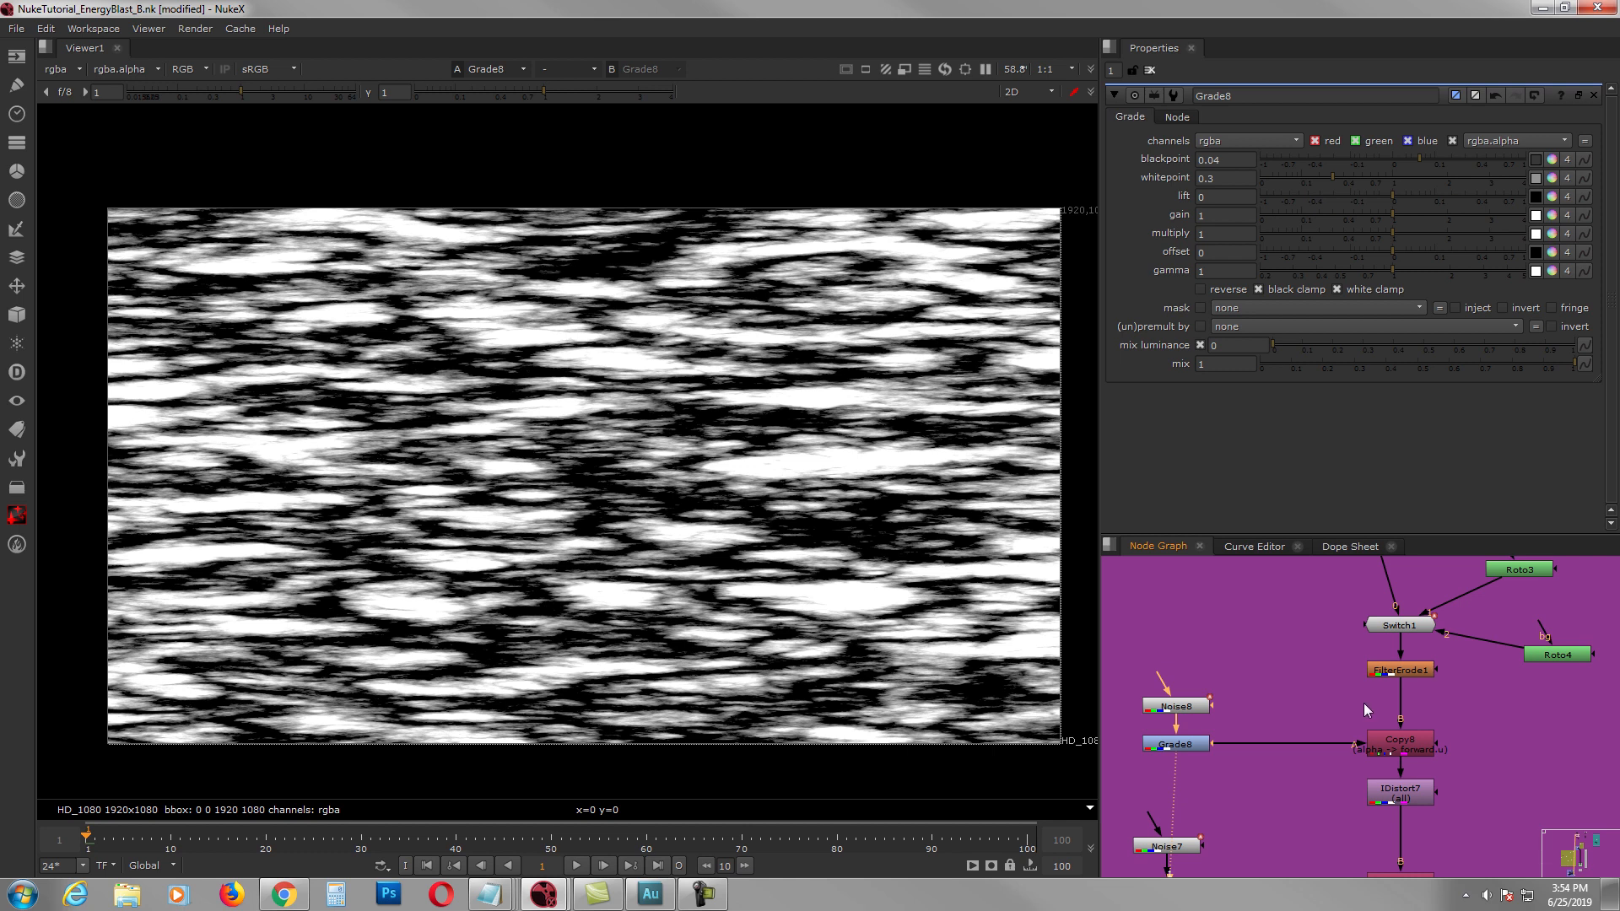
pyautogui.click(1390, 672)
pyautogui.press('1')
# Step: Display Copy8 in the viewer, open its properties and inspect the destination channel choices for rgba.alpha
pyautogui.moveTo(1399, 690); pyautogui.dragTo(1403, 671, button='middle')
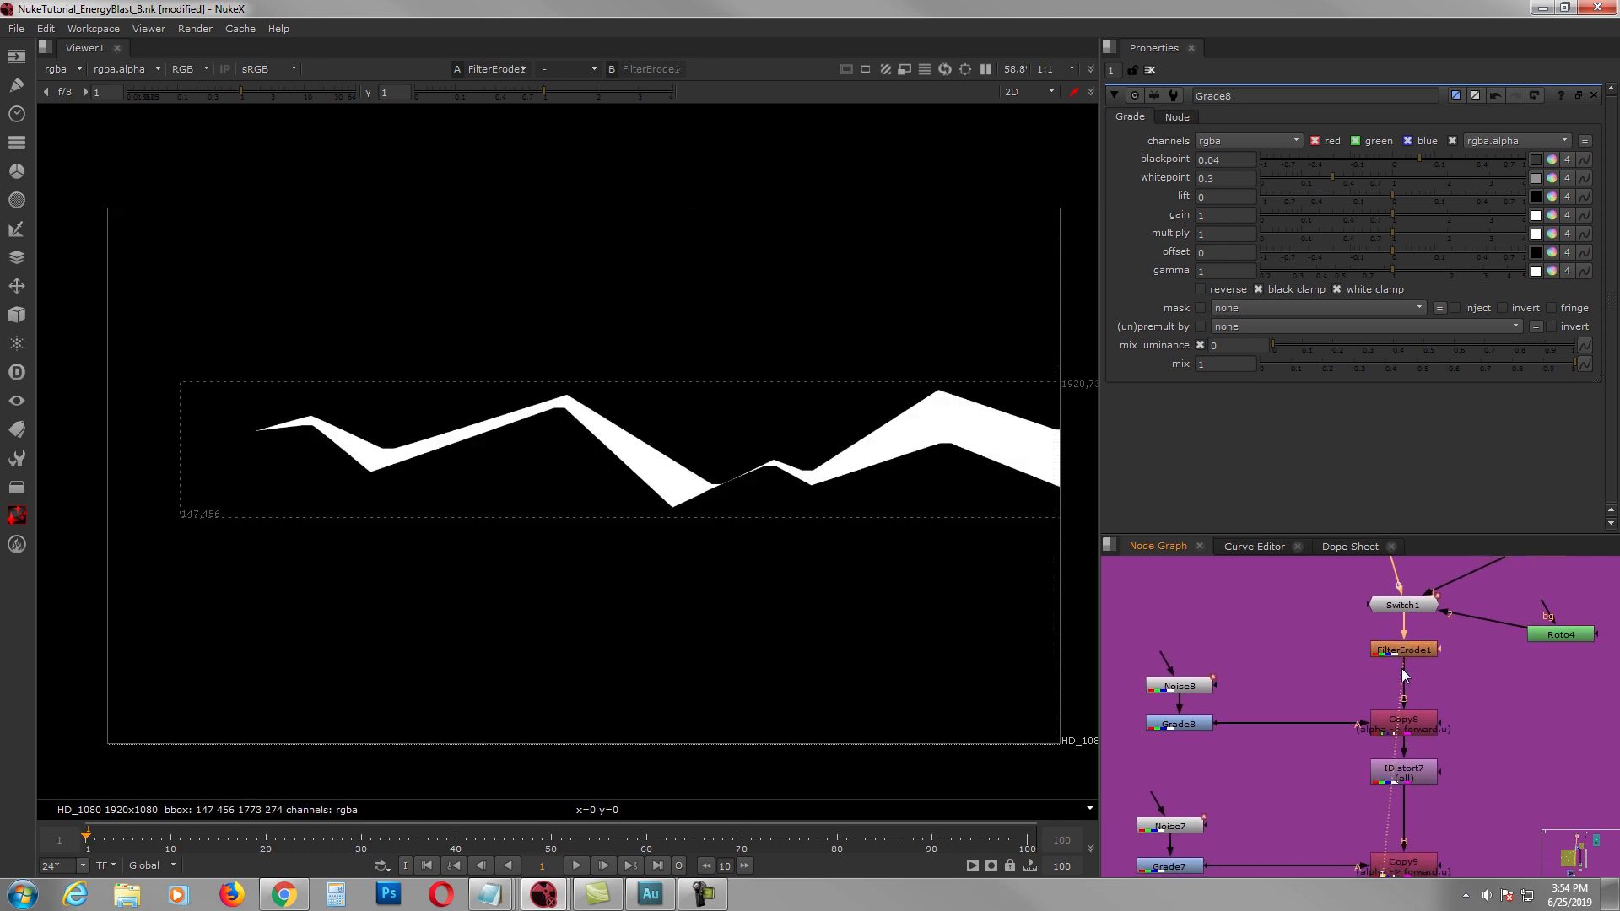
pyautogui.scroll(1, 1411, 721)
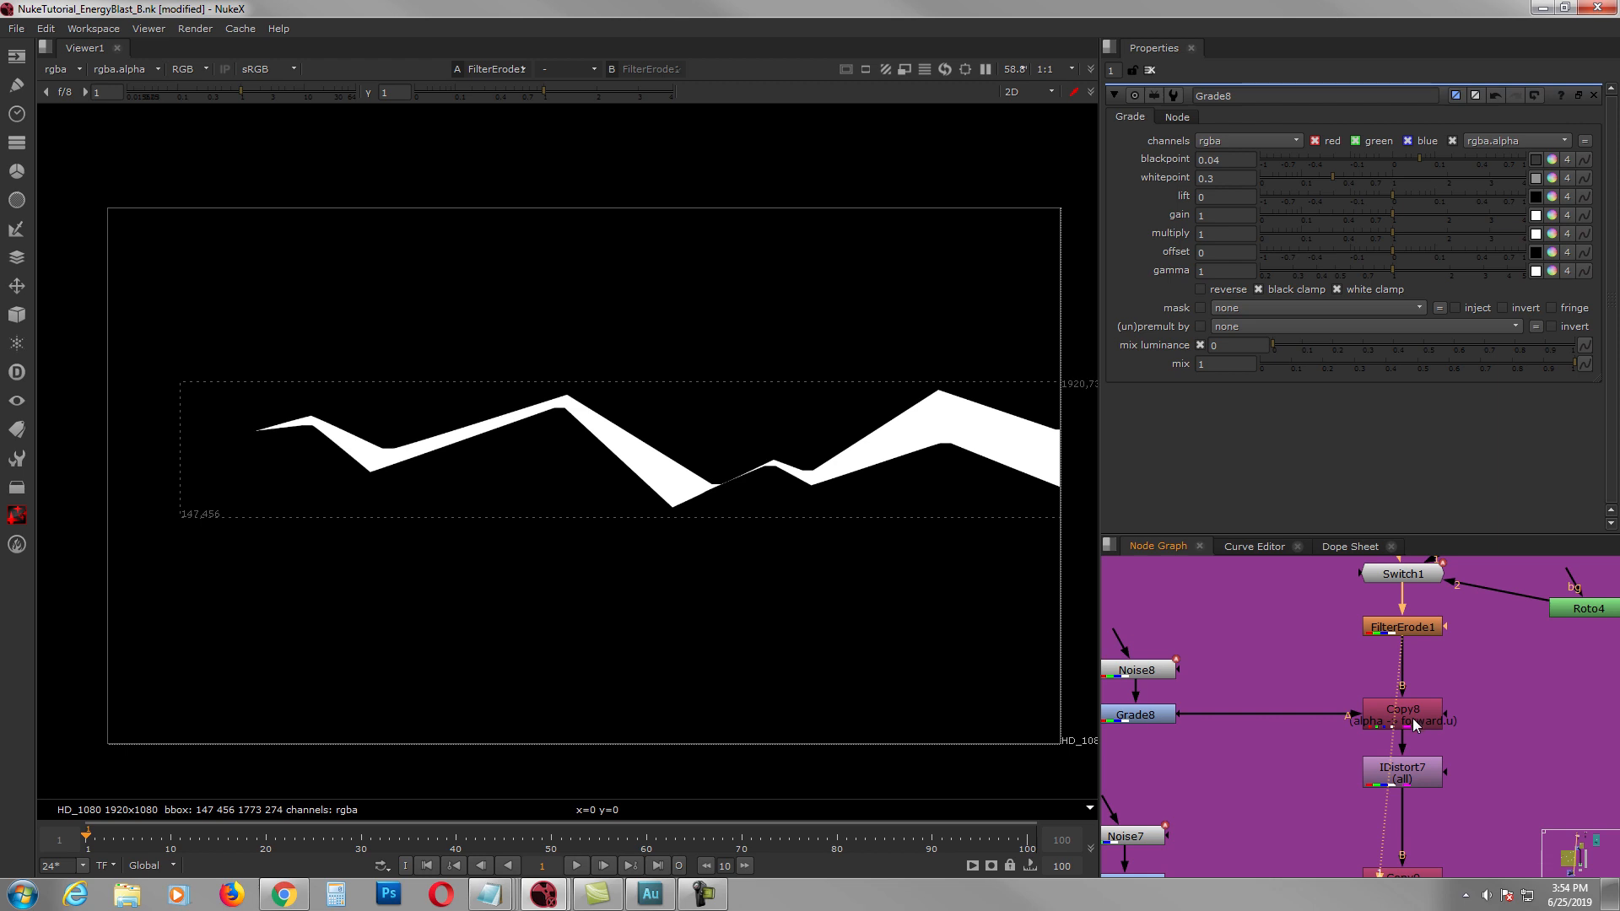
pyautogui.click(1413, 724)
pyautogui.press('1')
pyautogui.doubleClick(1412, 724)
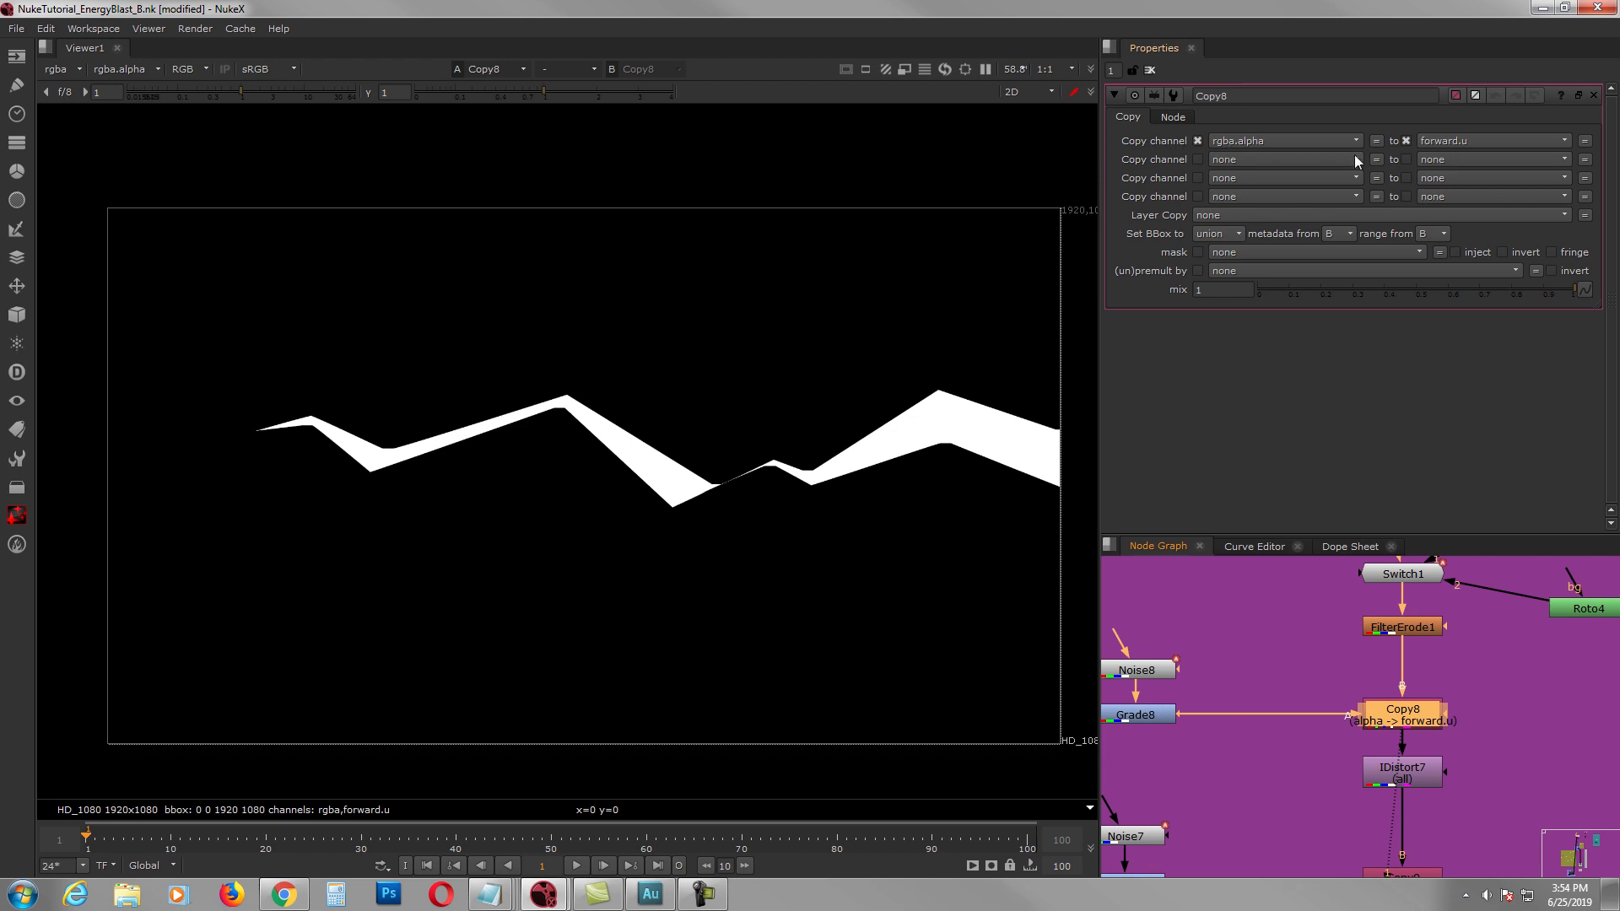
pyautogui.click(1455, 143)
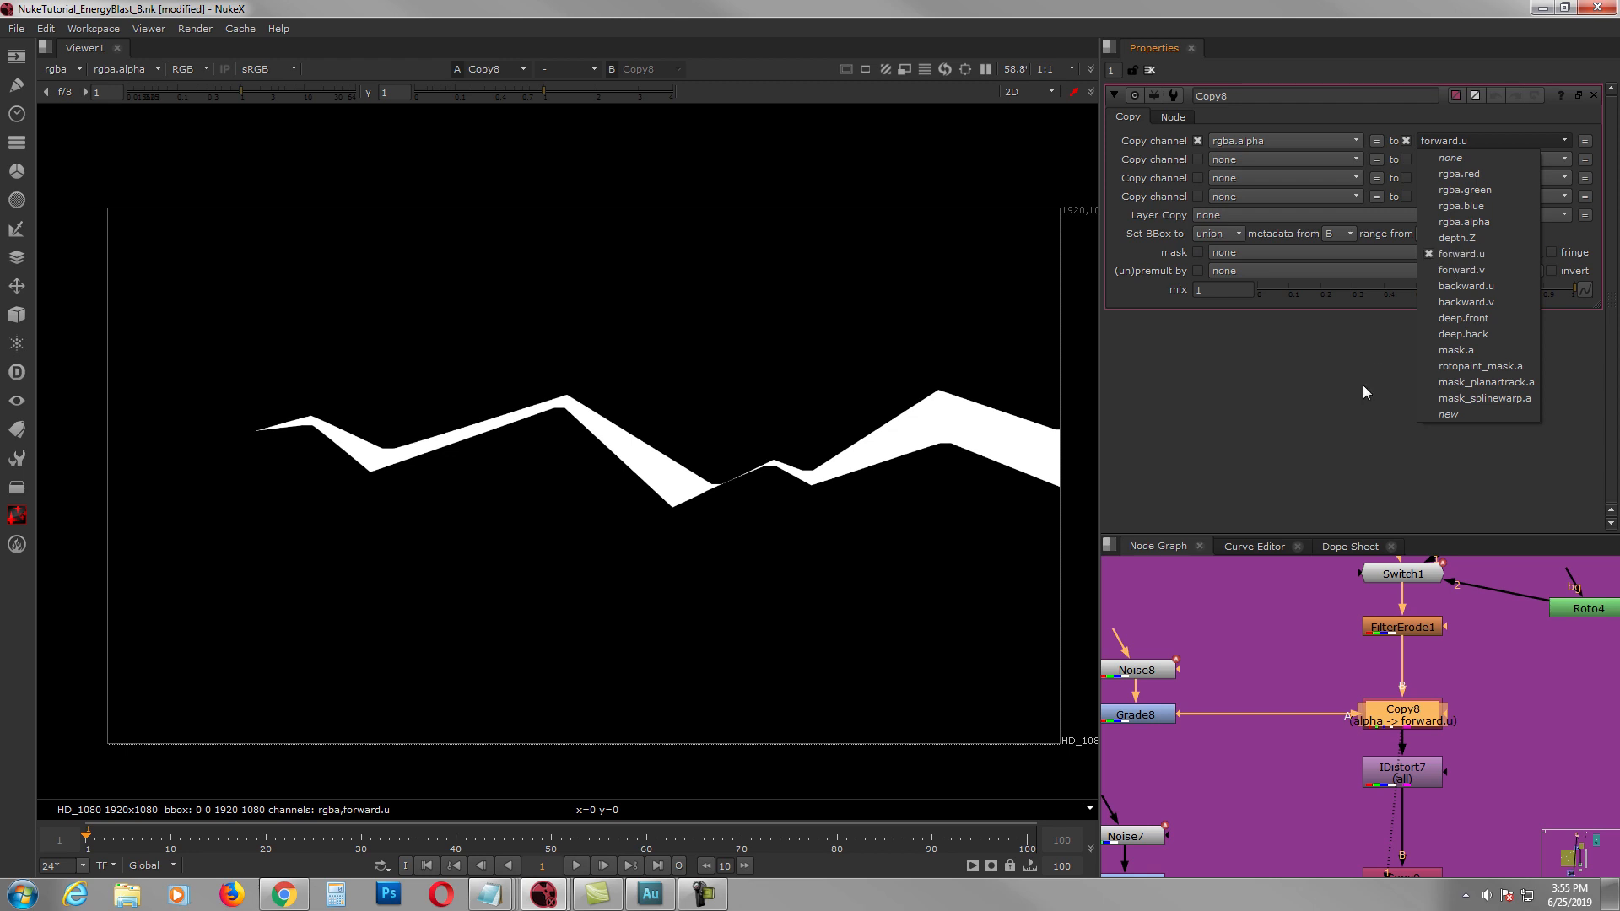
pyautogui.click(1343, 396)
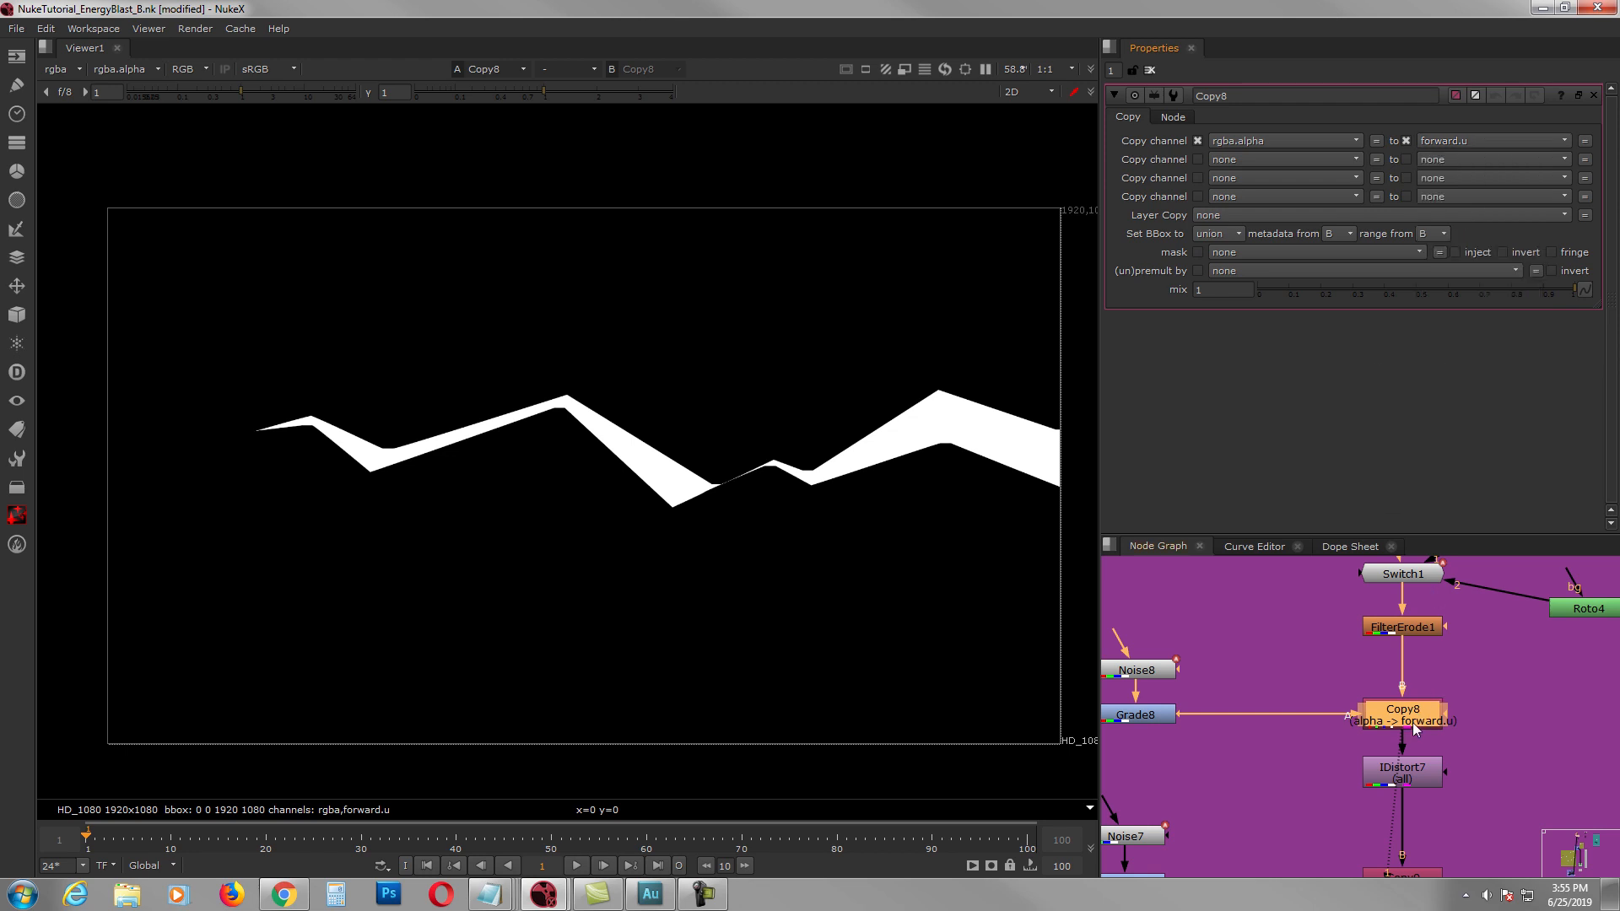
# Step: Display IDistort7 in the viewer, open its properties and choose forward for the UV channels
pyautogui.click(1415, 773)
pyautogui.press('1')
pyautogui.doubleClick(1415, 774)
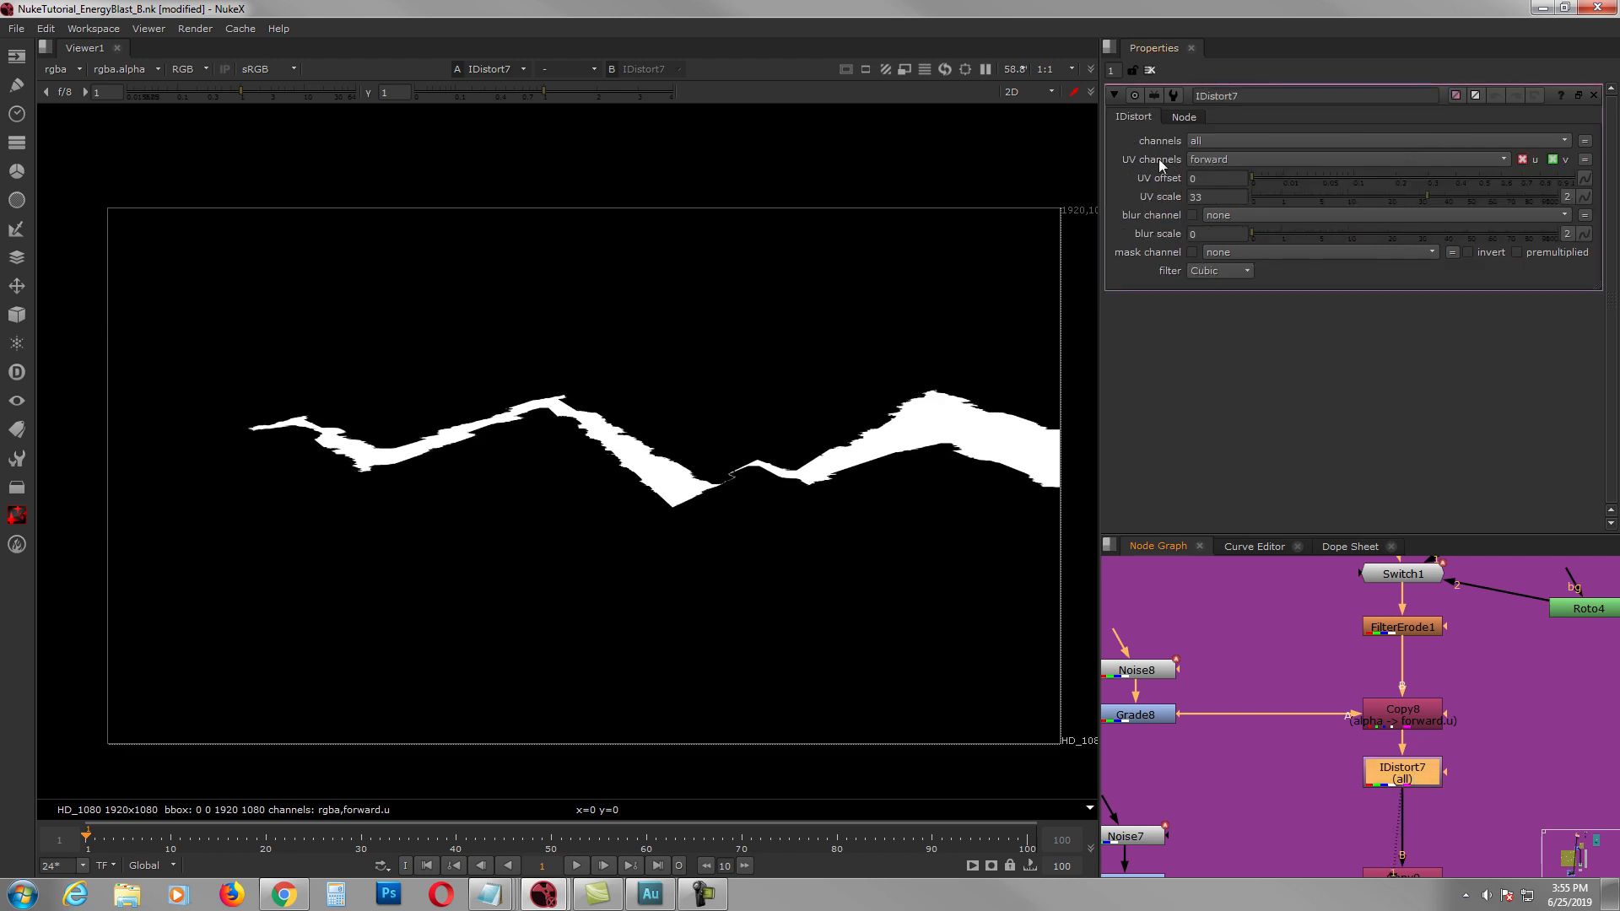
pyautogui.click(1202, 164)
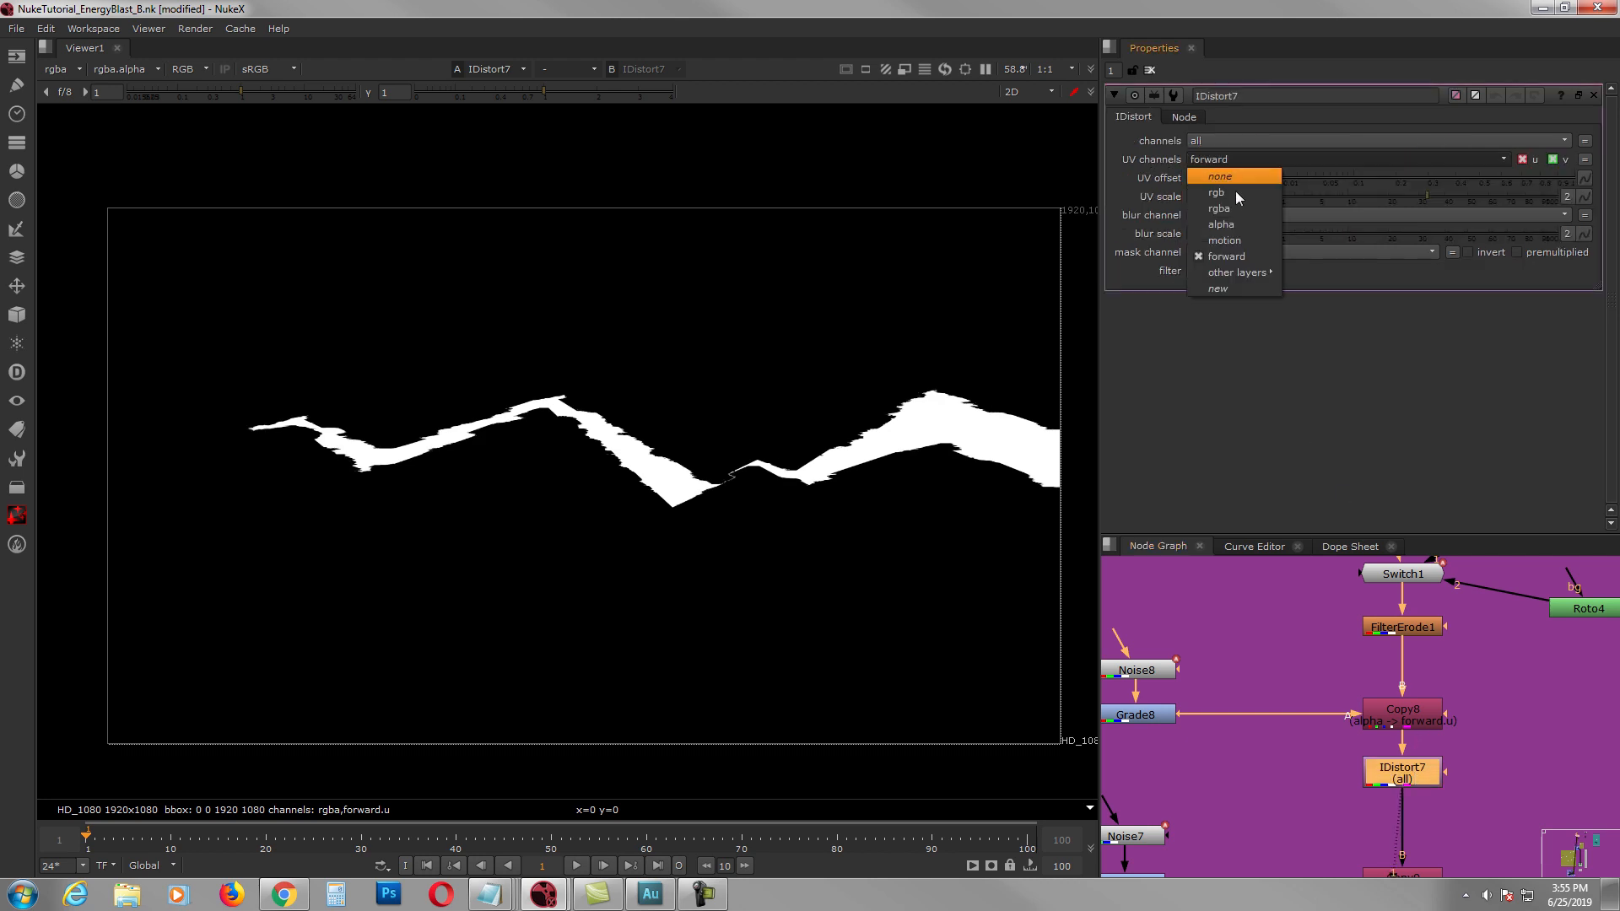
pyautogui.click(1247, 255)
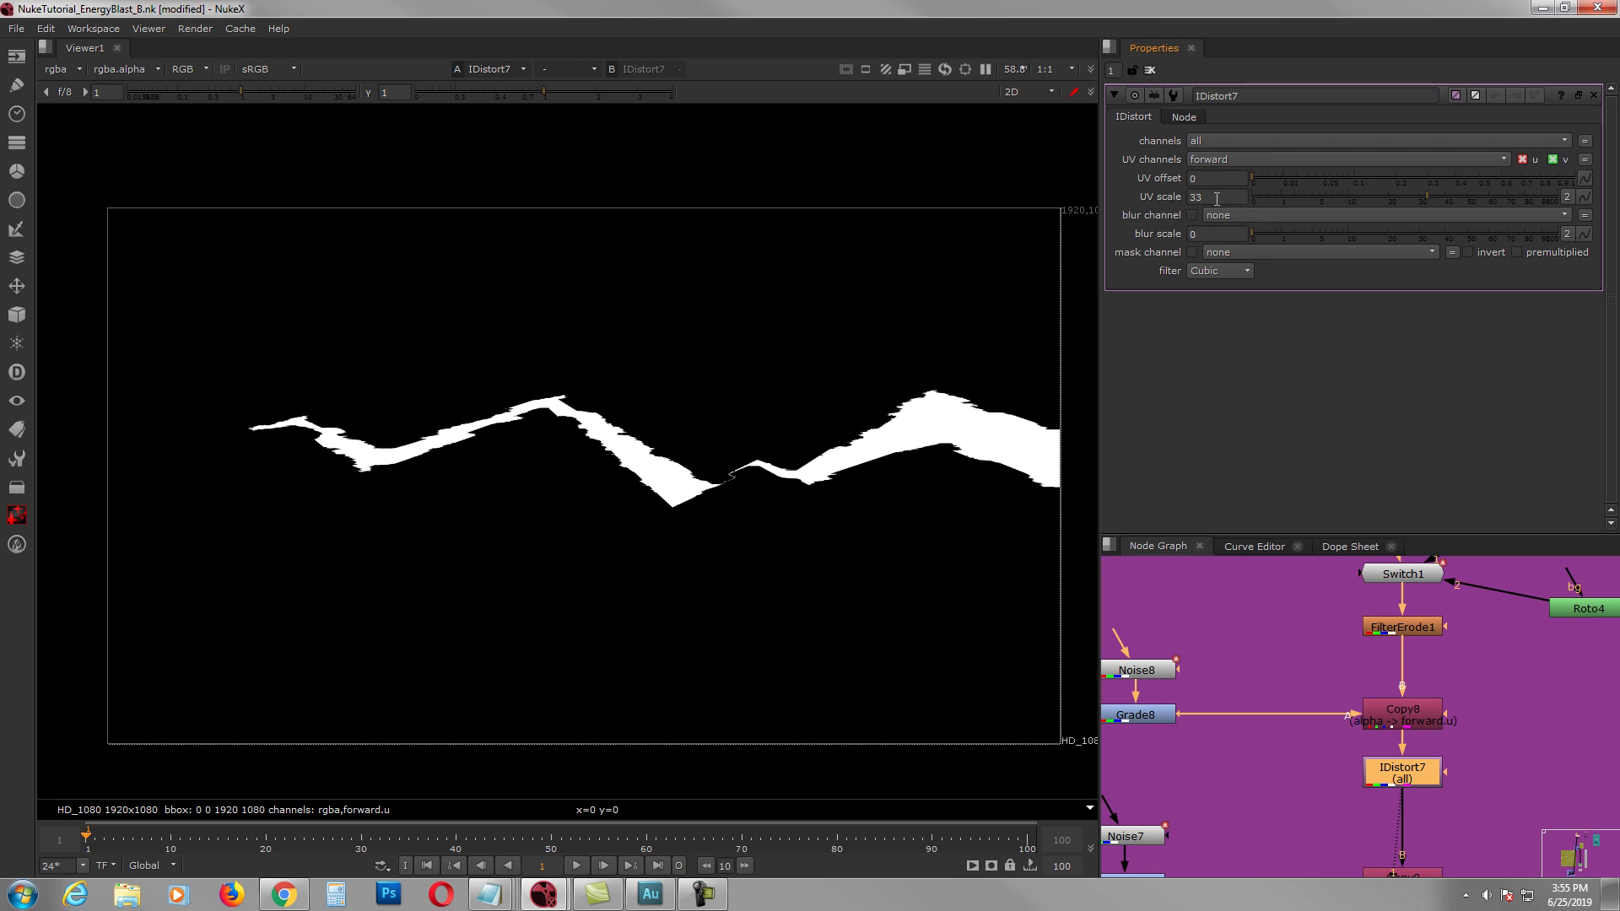
# Step: Play back the IDistort7 distortion, stop it and return to the first frame
pyautogui.moveTo(787, 438); pyautogui.dragTo(780, 438, button='middle')
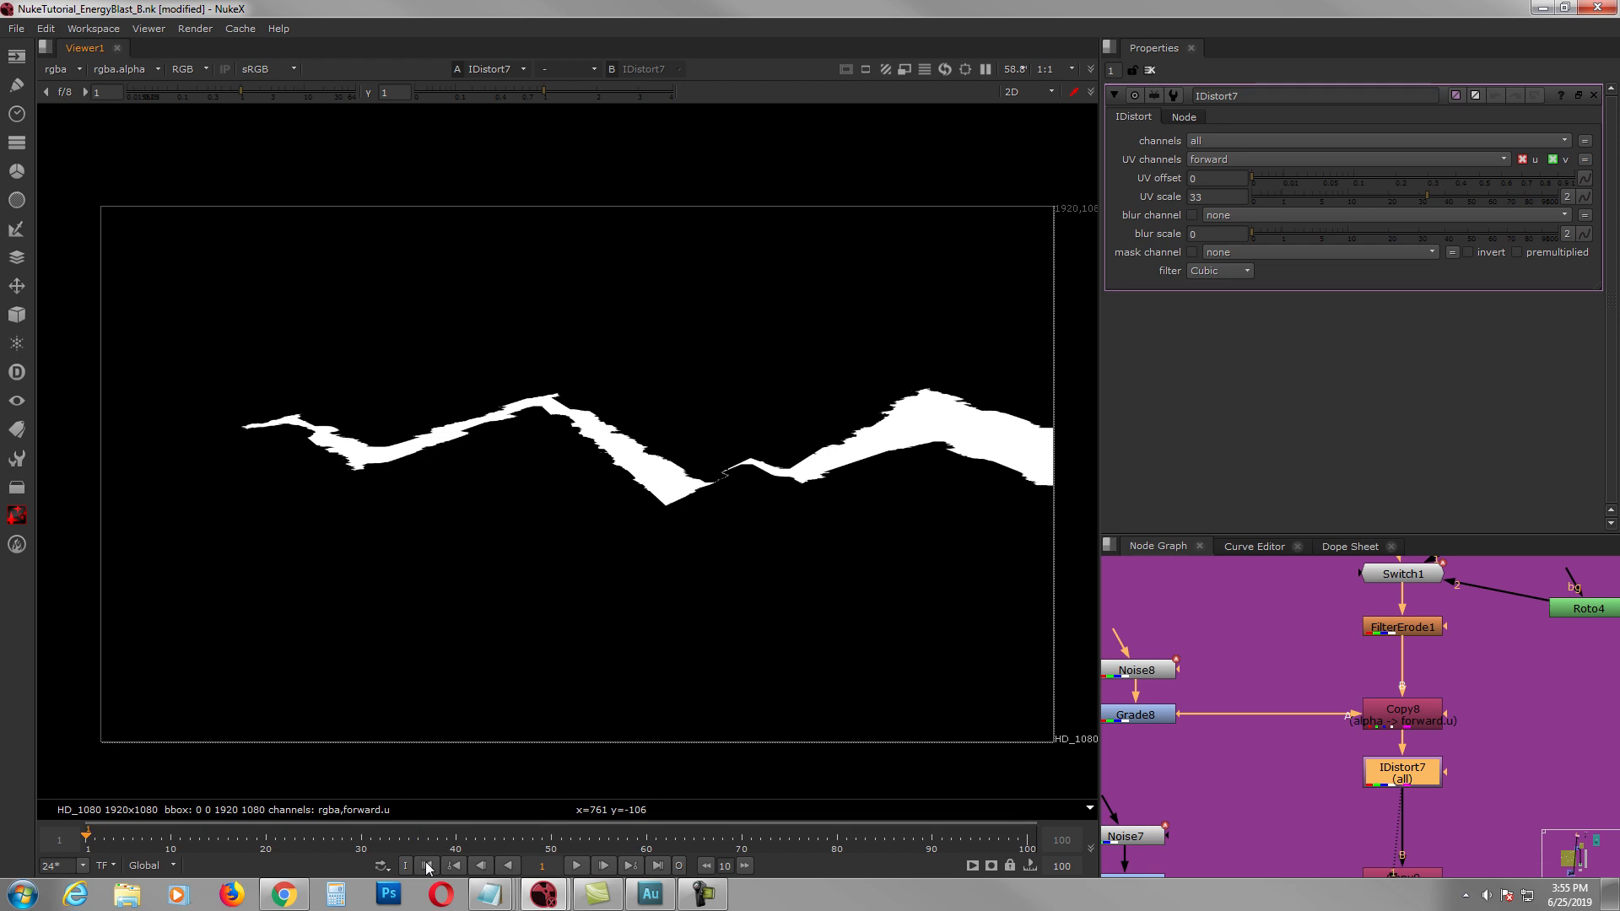
pyautogui.click(576, 866)
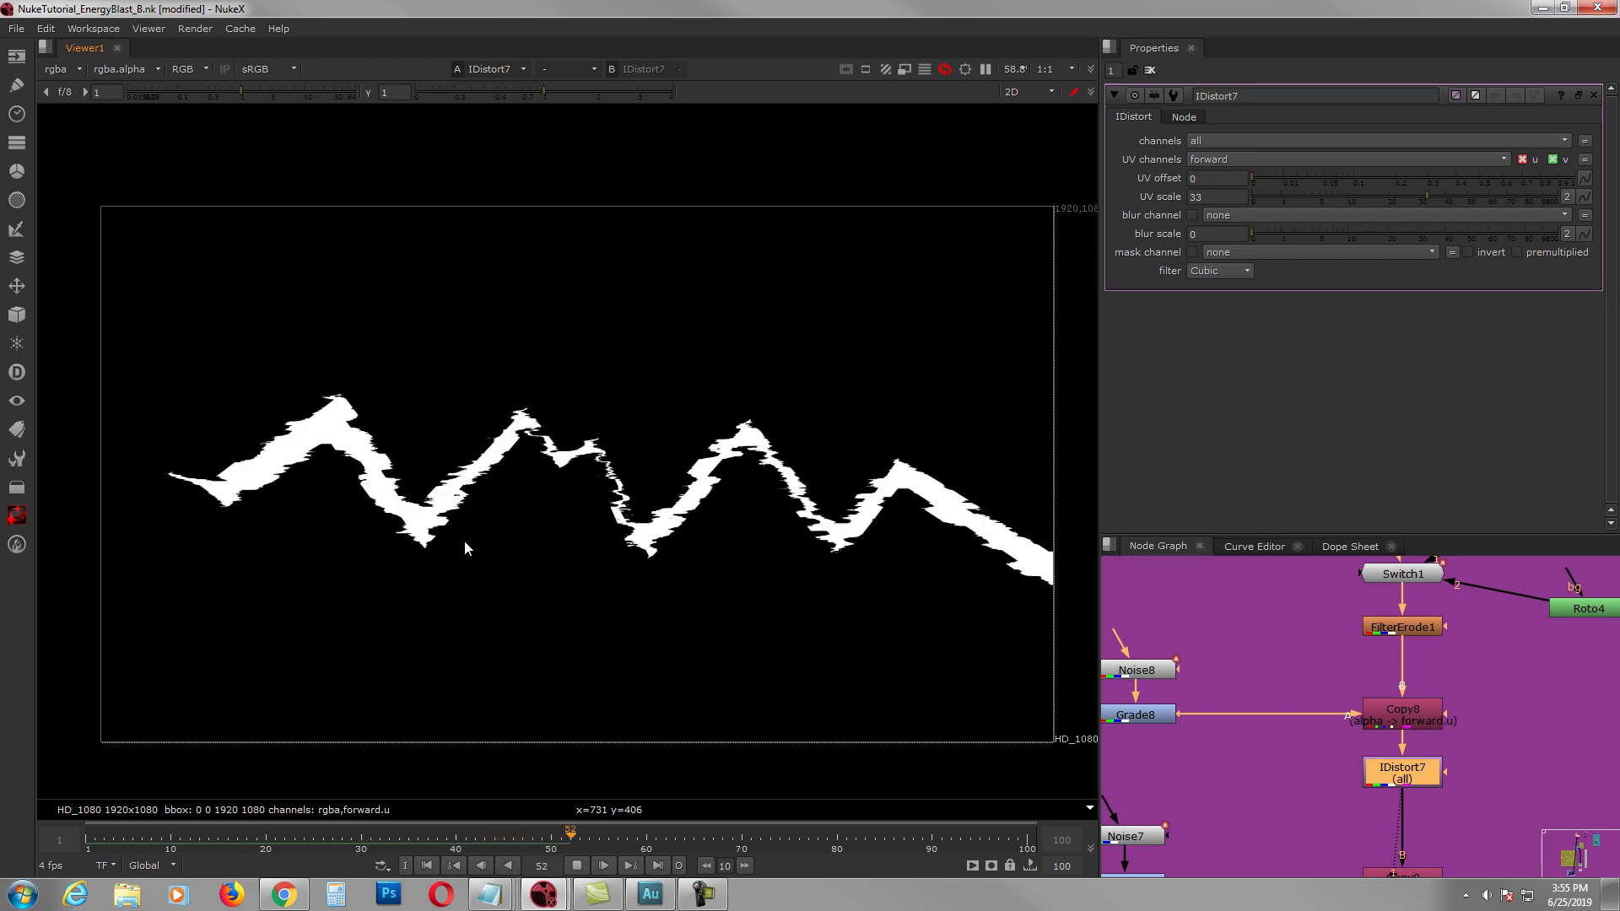
pyautogui.click(577, 865)
pyautogui.click(427, 868)
# Step: Examine the two noise, grade, copy and IDistort groups in the node graph by selecting each group
pyautogui.scroll(-3, 1269, 725)
pyautogui.moveTo(1294, 736)
pyautogui.mouseDown(button='middle')
pyautogui.moveTo(1263, 681)
pyautogui.moveTo(1318, 646)
pyautogui.moveTo(1294, 706)
pyautogui.moveTo(1310, 739)
pyautogui.mouseUp(button='middle')
pyautogui.scroll(2, 1317, 707)
pyautogui.moveTo(1133, 601); pyautogui.dragTo(1391, 737)
pyautogui.moveTo(1390, 738); pyautogui.dragTo(1398, 695, button='middle')
pyautogui.moveTo(1141, 695); pyautogui.dragTo(1469, 817)
pyautogui.click(1339, 726)
pyautogui.moveTo(1339, 726); pyautogui.dragTo(1340, 694, button='middle')
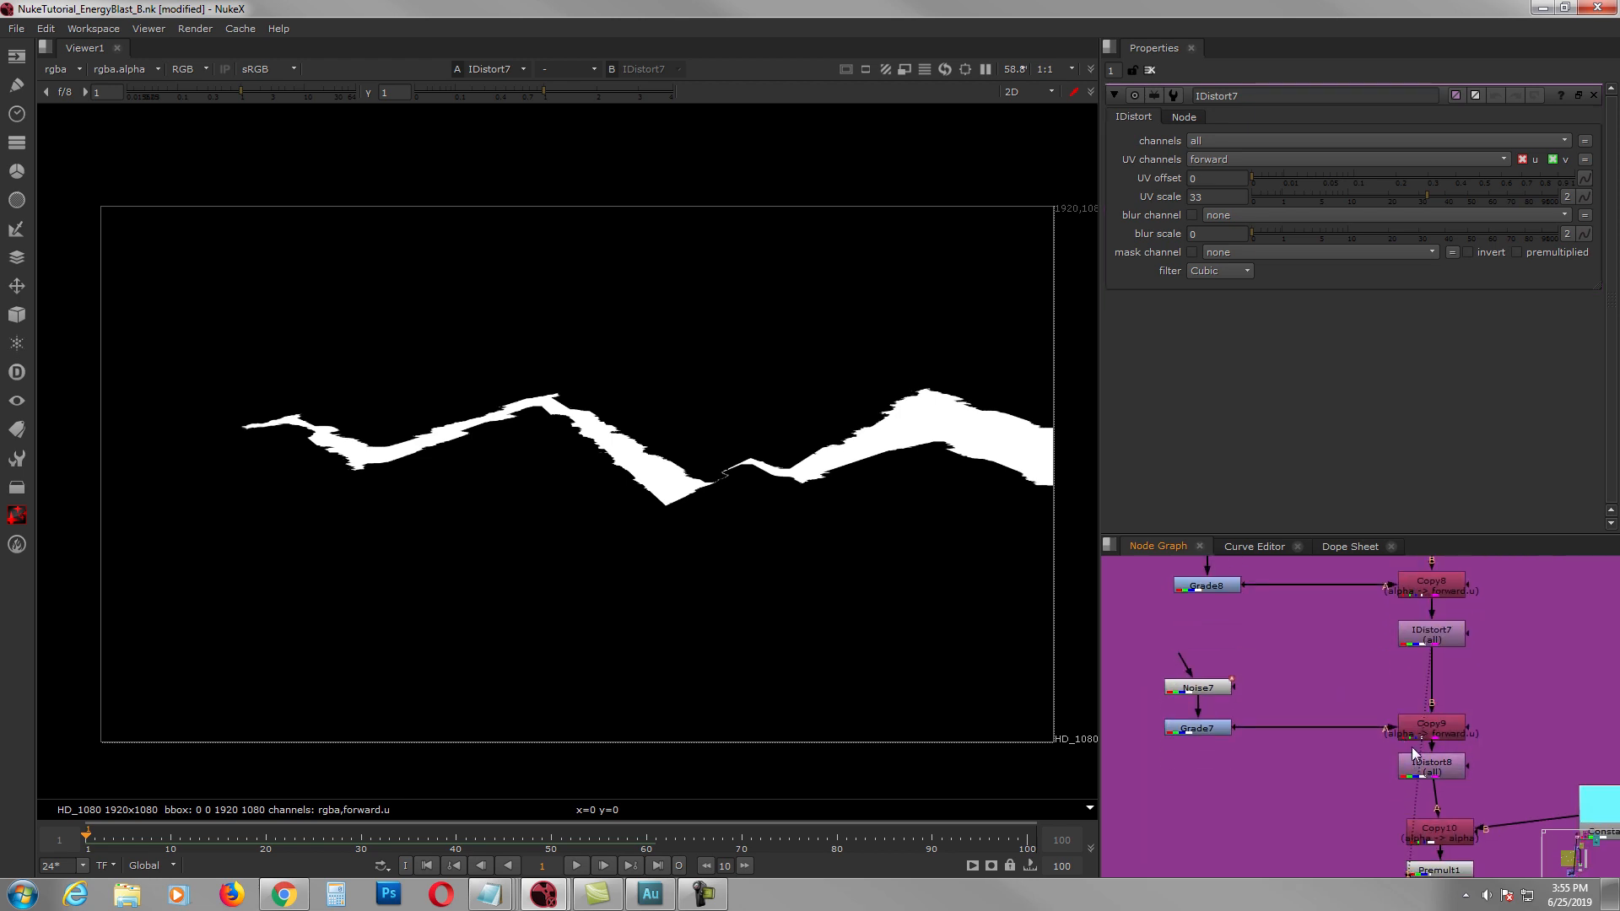
# Step: Display IDistort8 in the viewer and open its properties
pyautogui.click(1444, 768)
pyautogui.press('1')
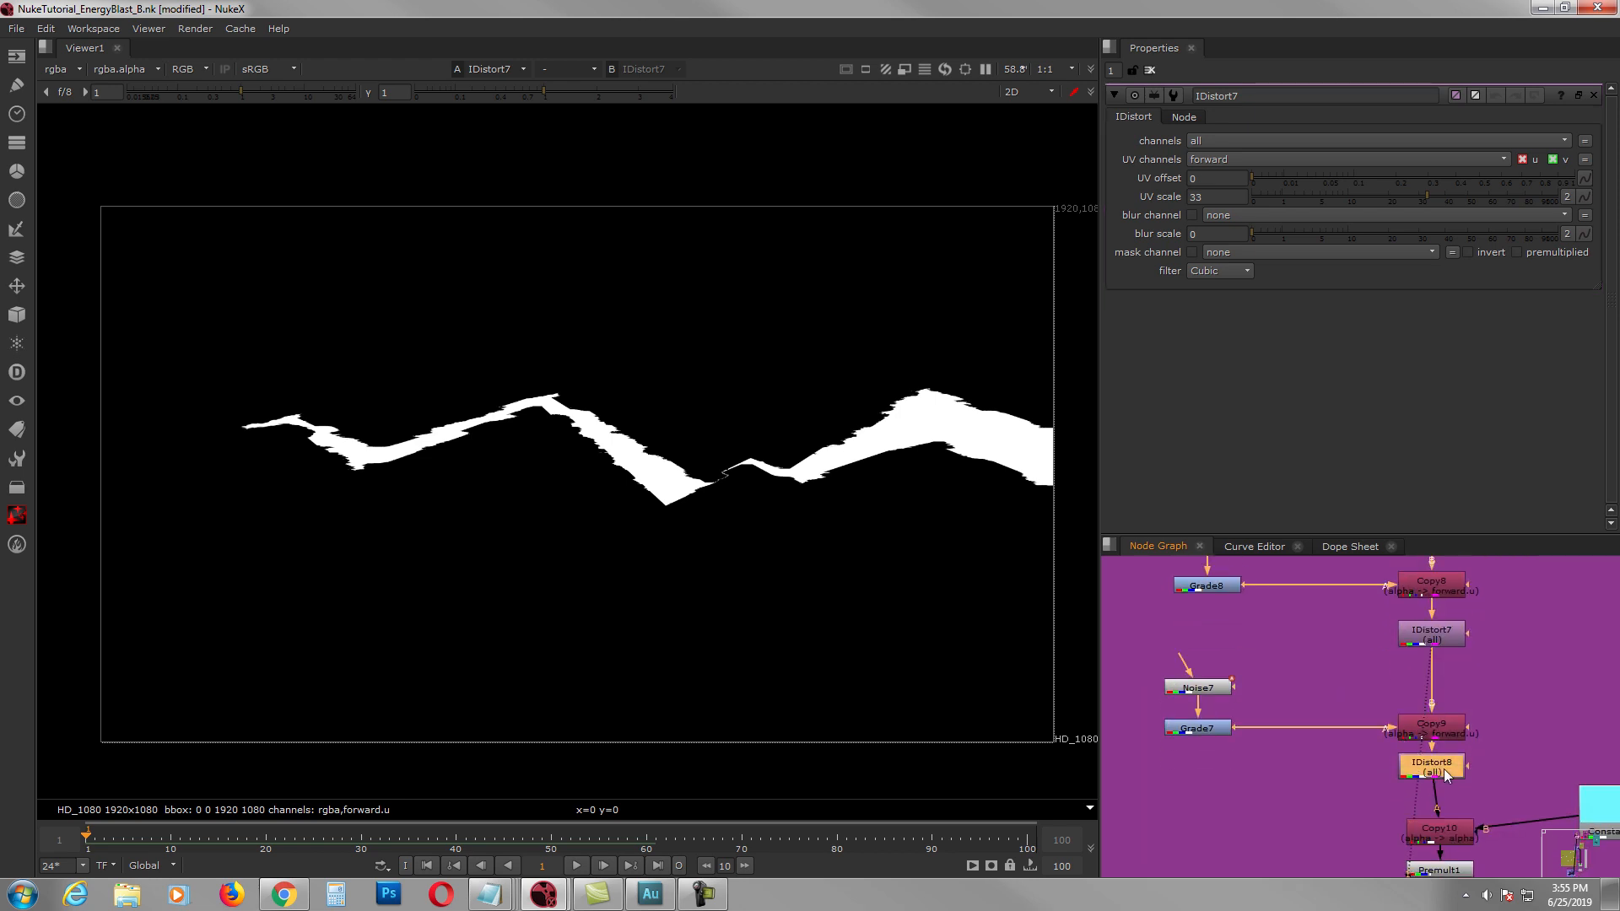
pyautogui.doubleClick(1444, 768)
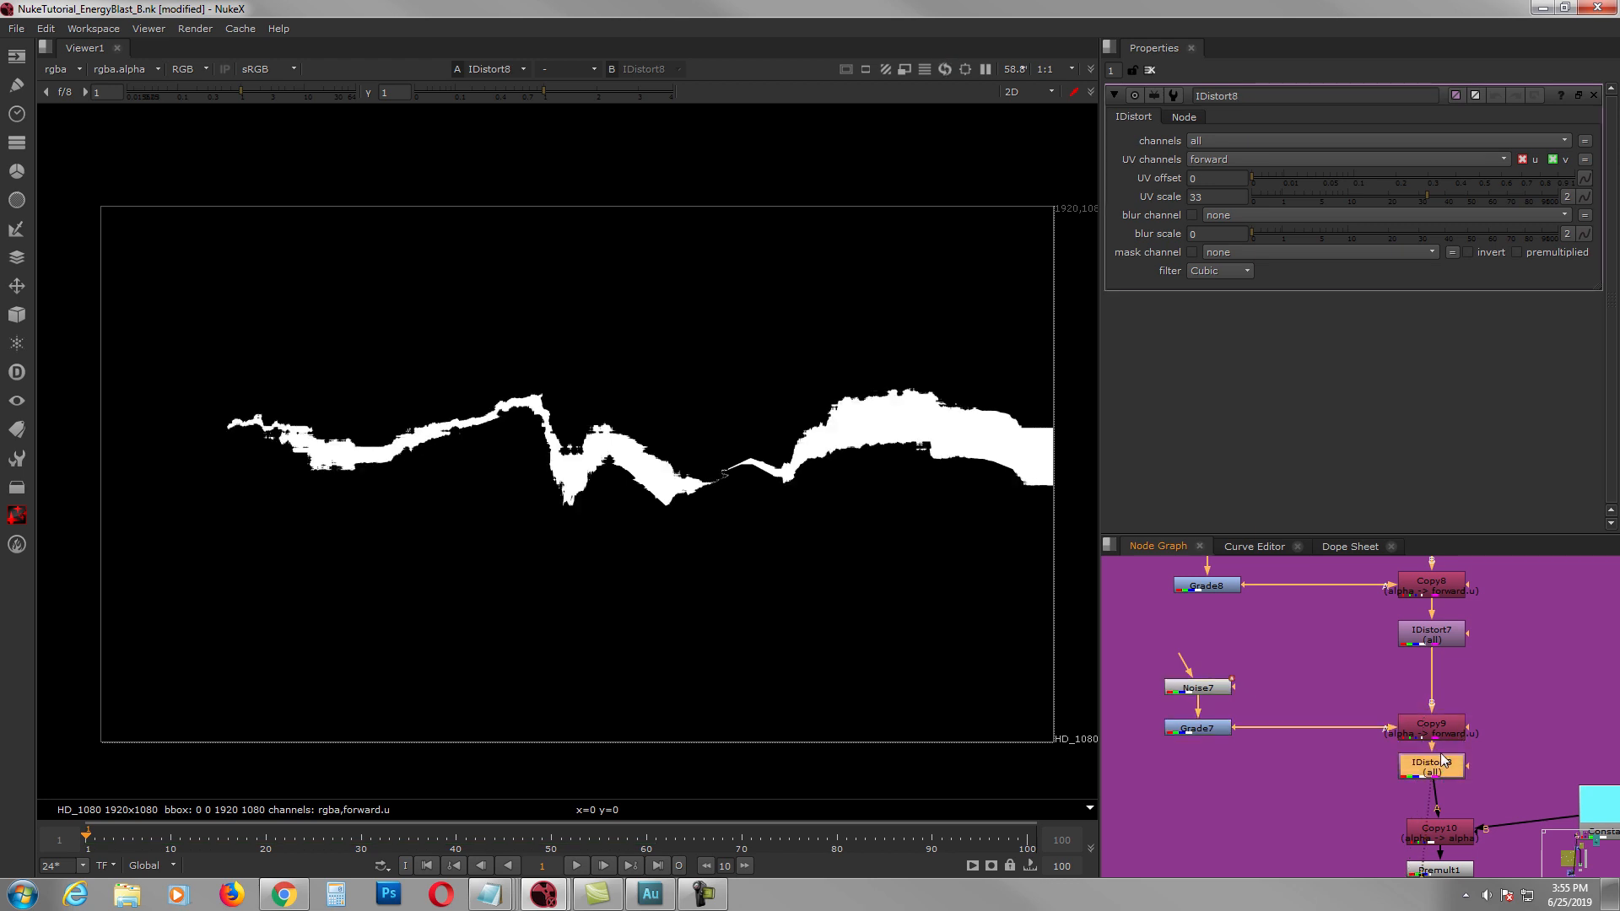
# Step: Display Noise7 in the viewer and open its properties to examine the noise and transform settings
pyautogui.doubleClick(1208, 694)
pyautogui.press('1')
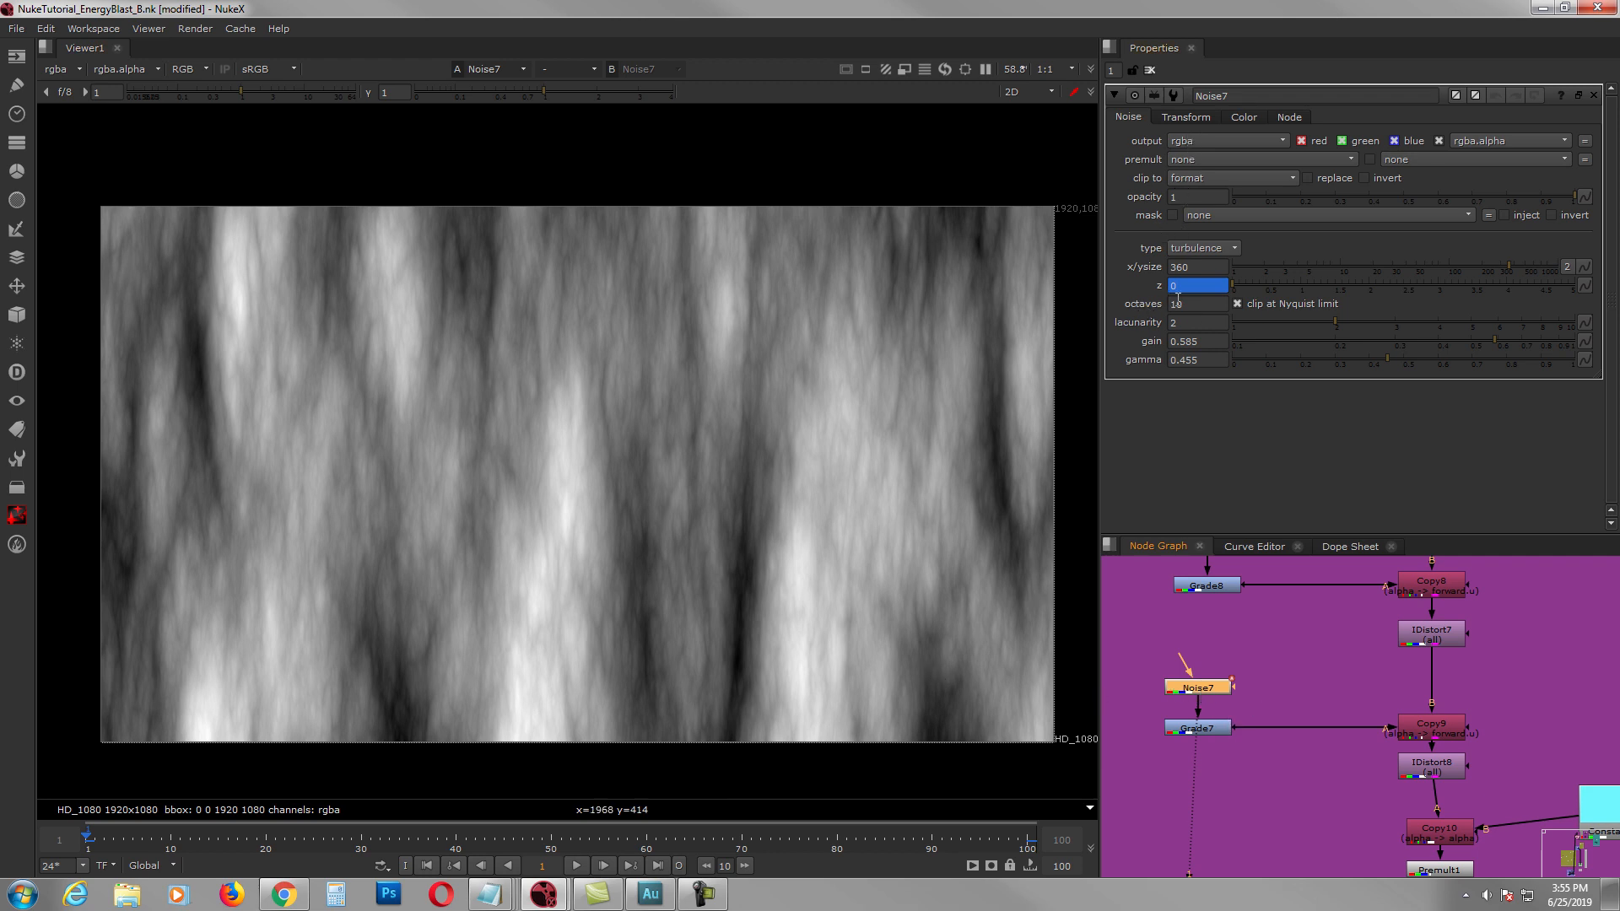
pyautogui.click(1185, 117)
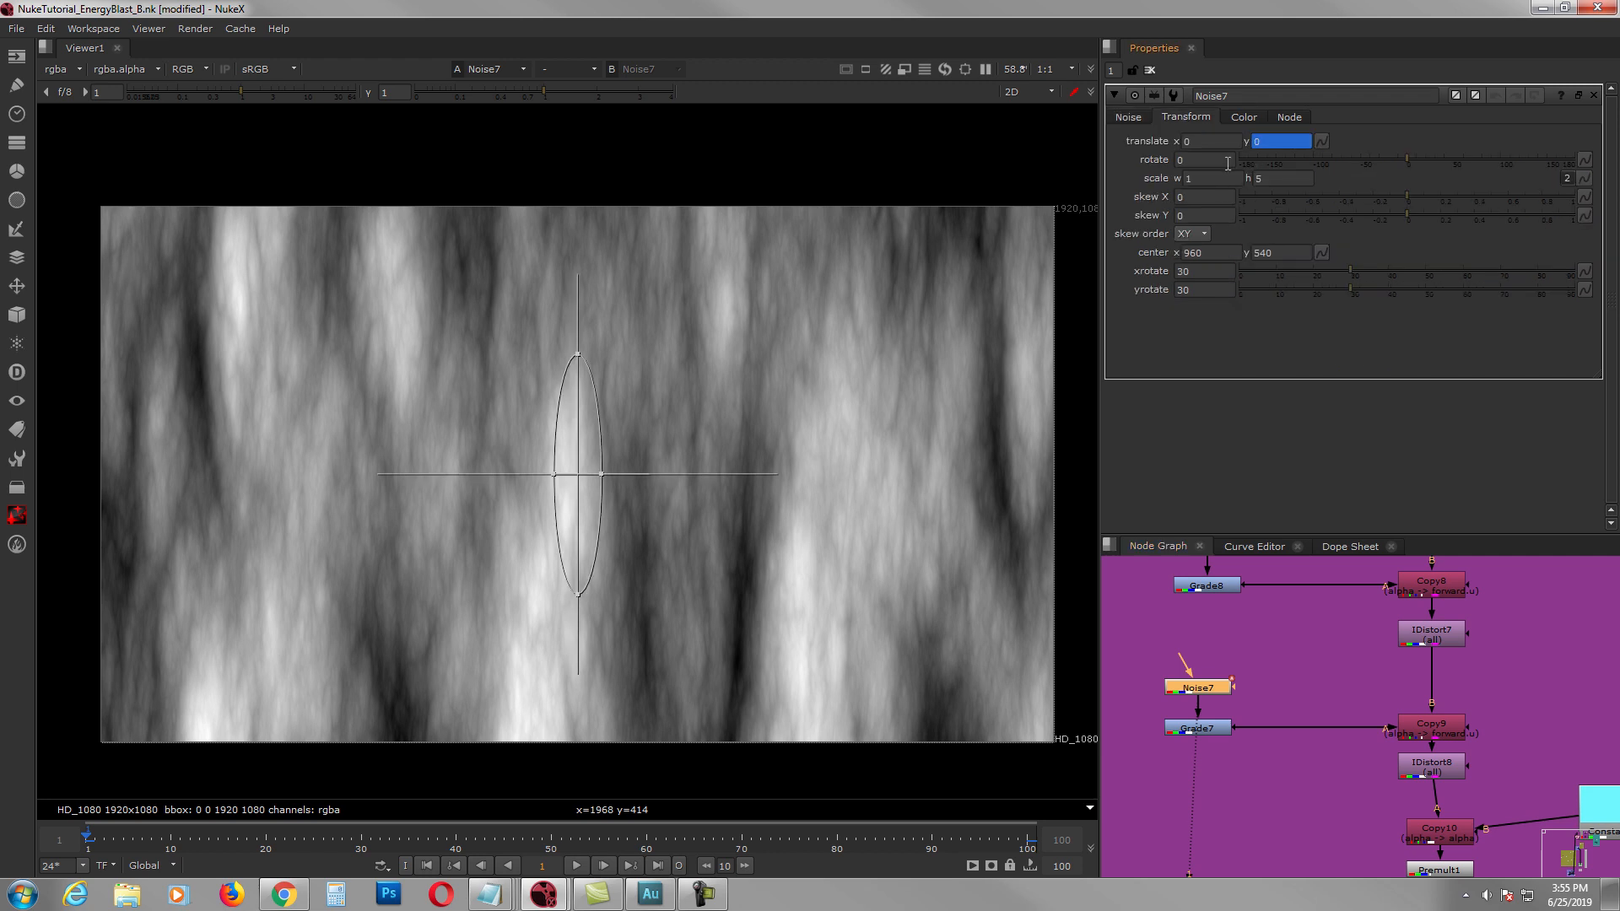
# Step: Compare Noise8's transform settings with those of Noise7, ending on Noise7's properties
pyautogui.moveTo(1254, 647); pyautogui.dragTo(1325, 761, button='middle')
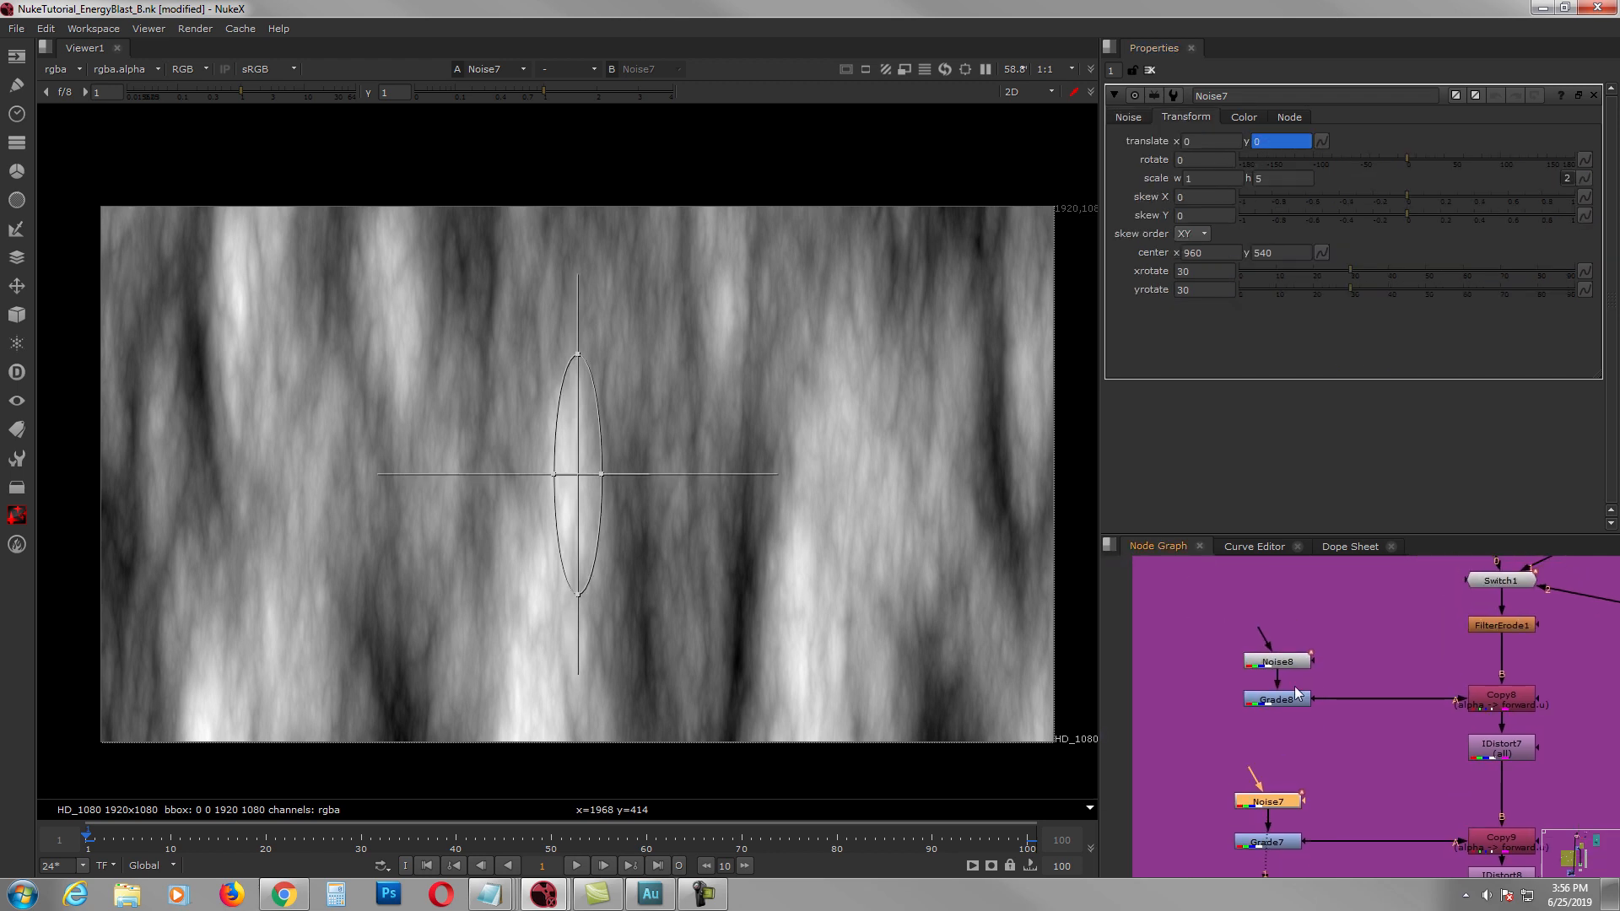
pyautogui.doubleClick(1277, 661)
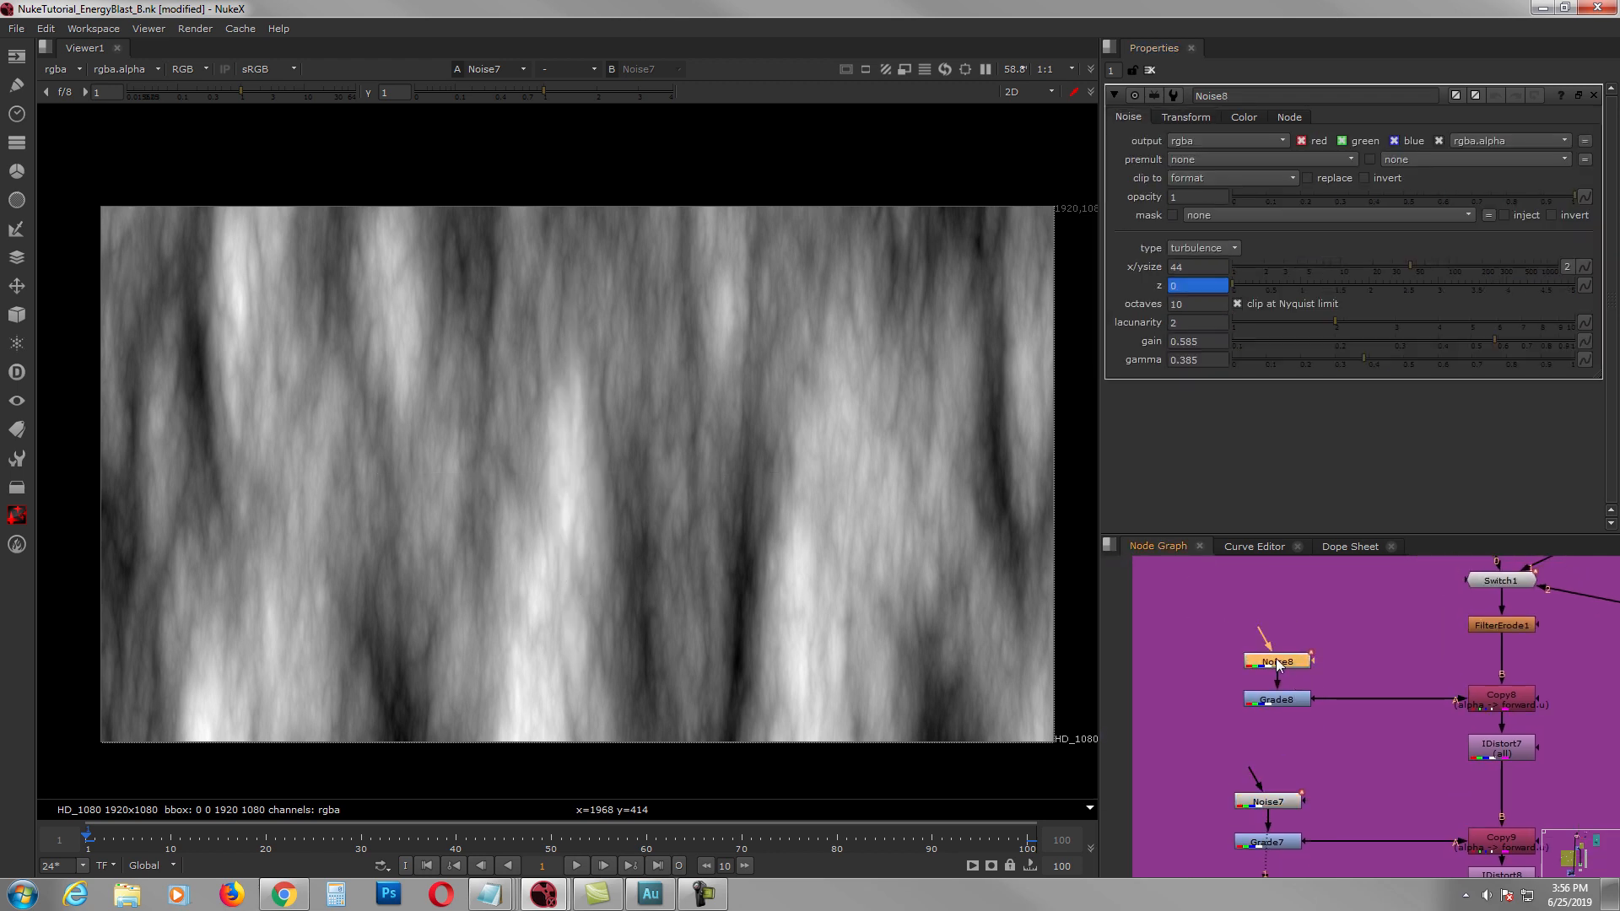
pyautogui.click(1186, 118)
pyautogui.moveTo(1262, 768); pyautogui.dragTo(1254, 699, button='middle')
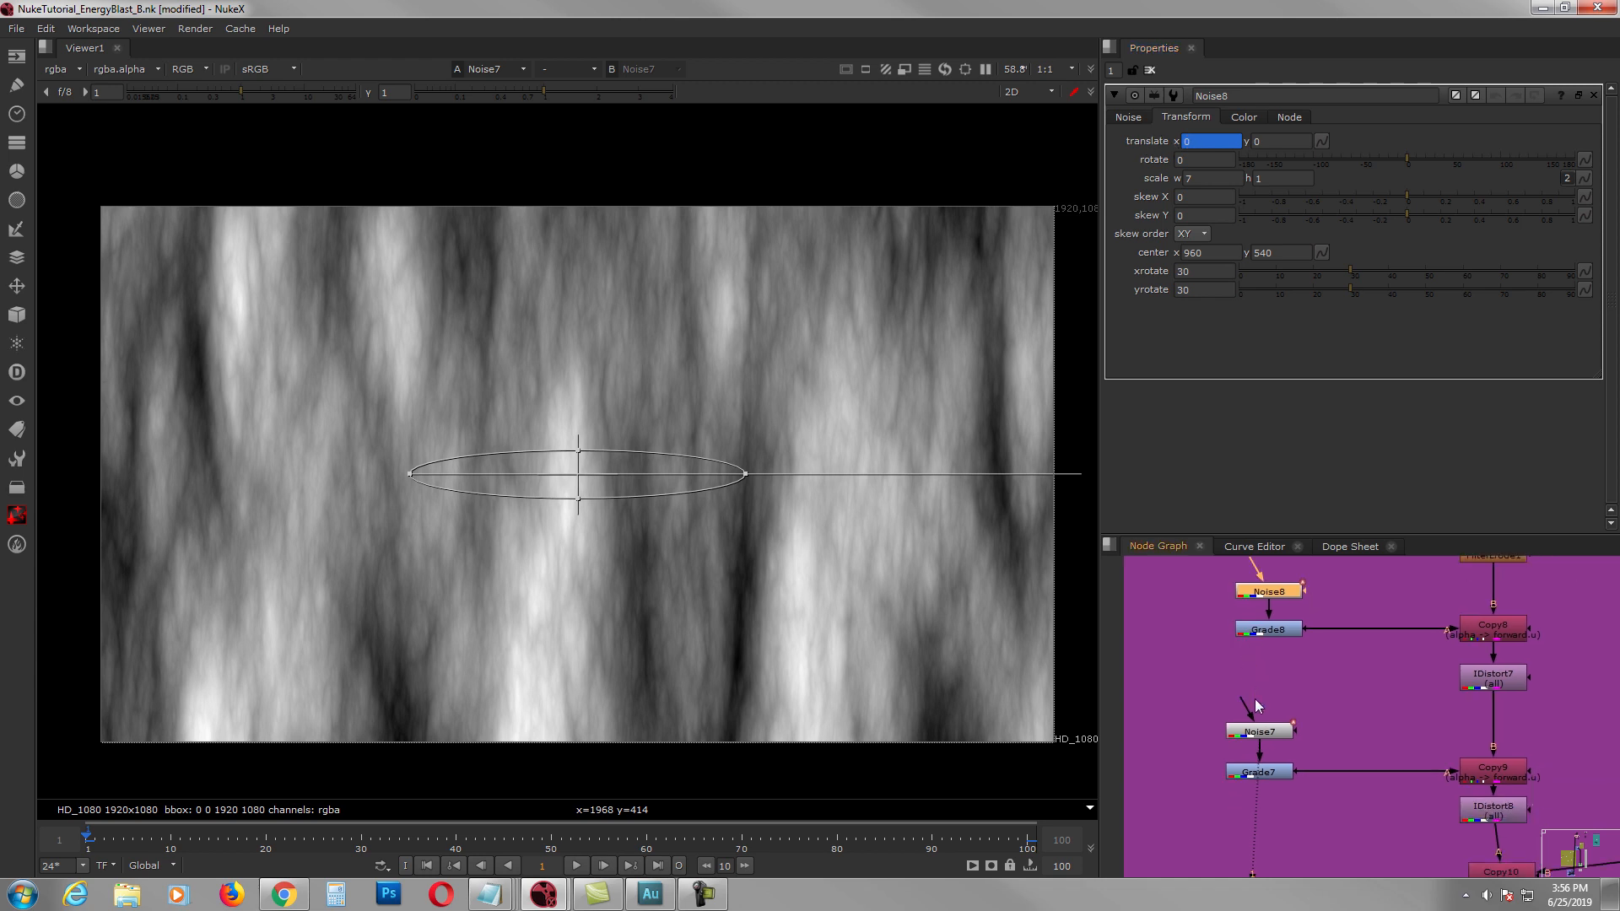
pyautogui.doubleClick(1258, 728)
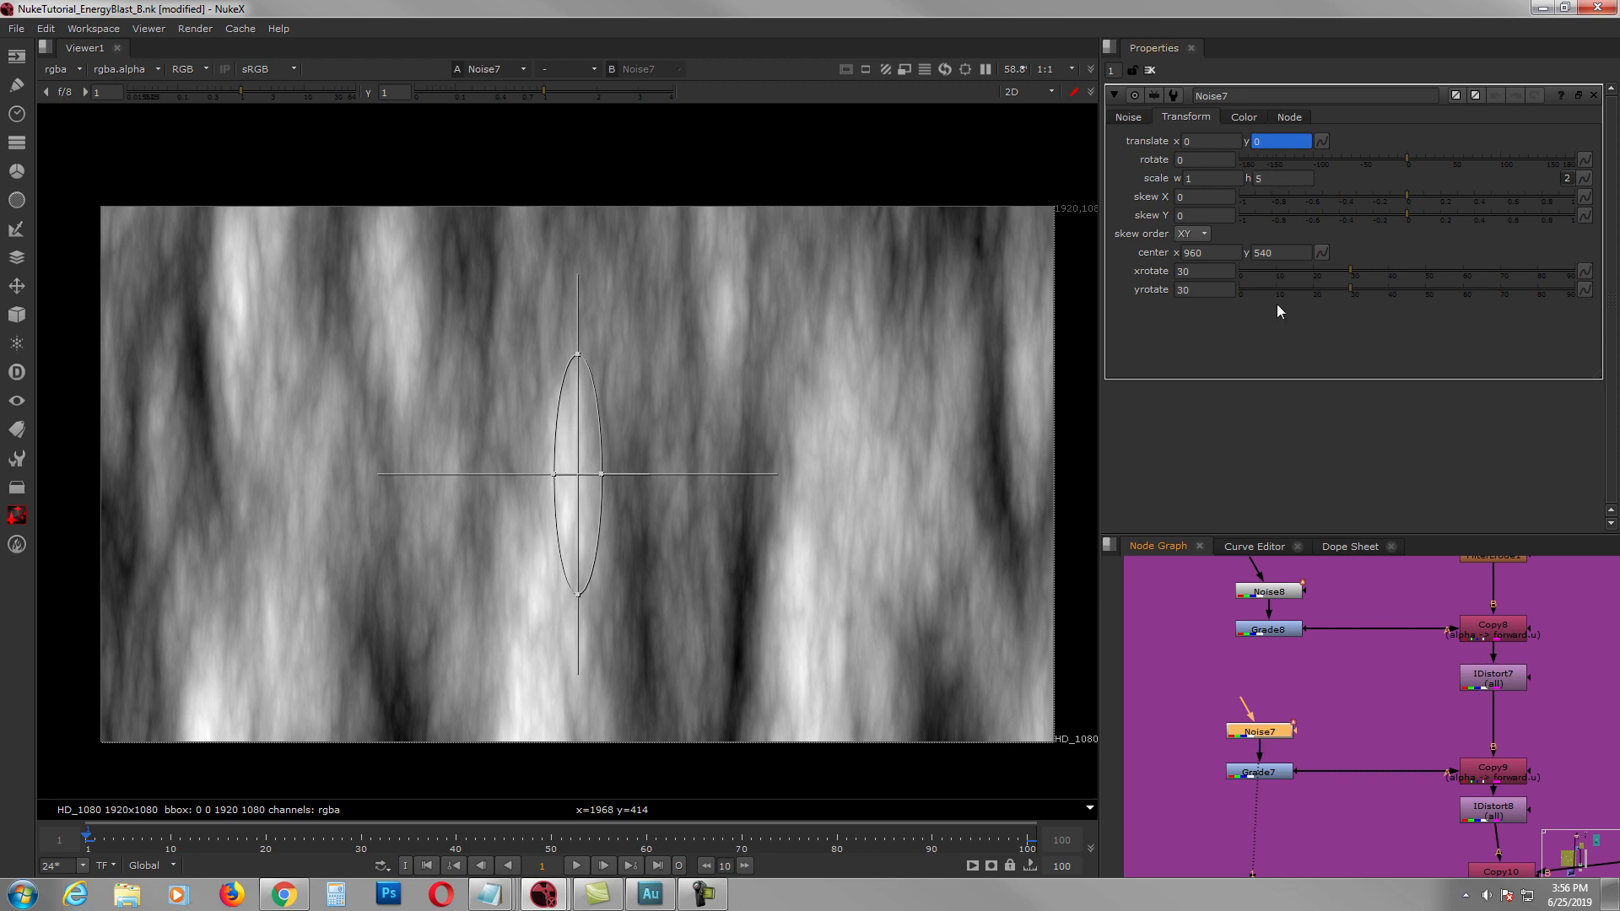
# Step: Compare IDistort7 with IDistort8 in the viewer and close all open node properties
pyautogui.moveTo(1320, 714); pyautogui.dragTo(1217, 664, button='middle')
pyautogui.click(1396, 631)
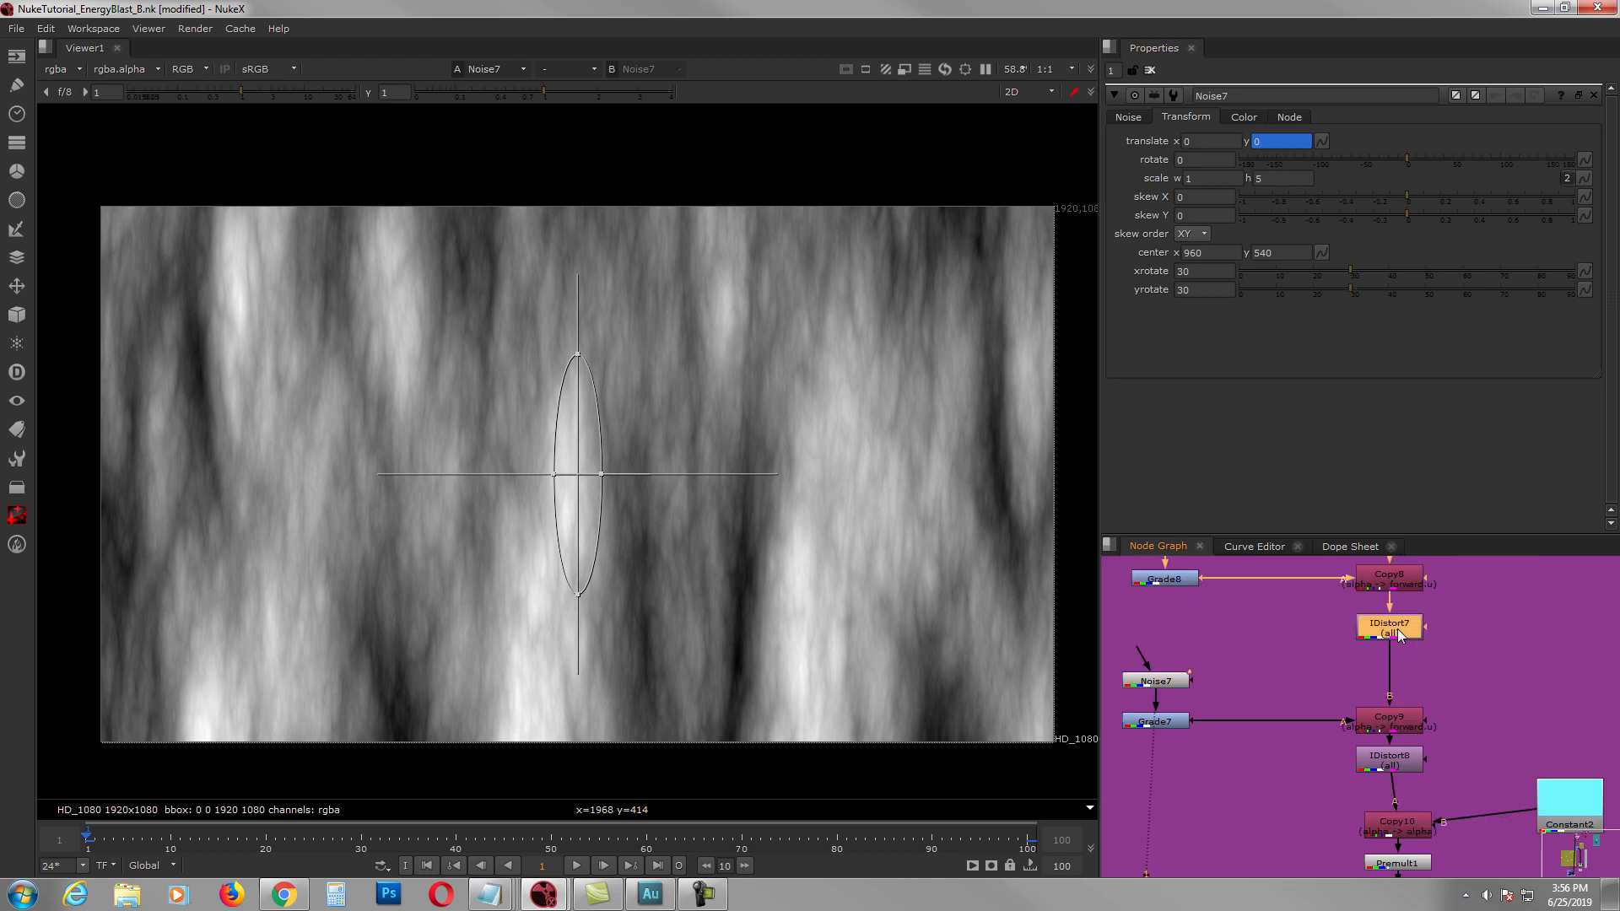
pyautogui.press('1')
pyautogui.click(1386, 767)
pyautogui.press('1')
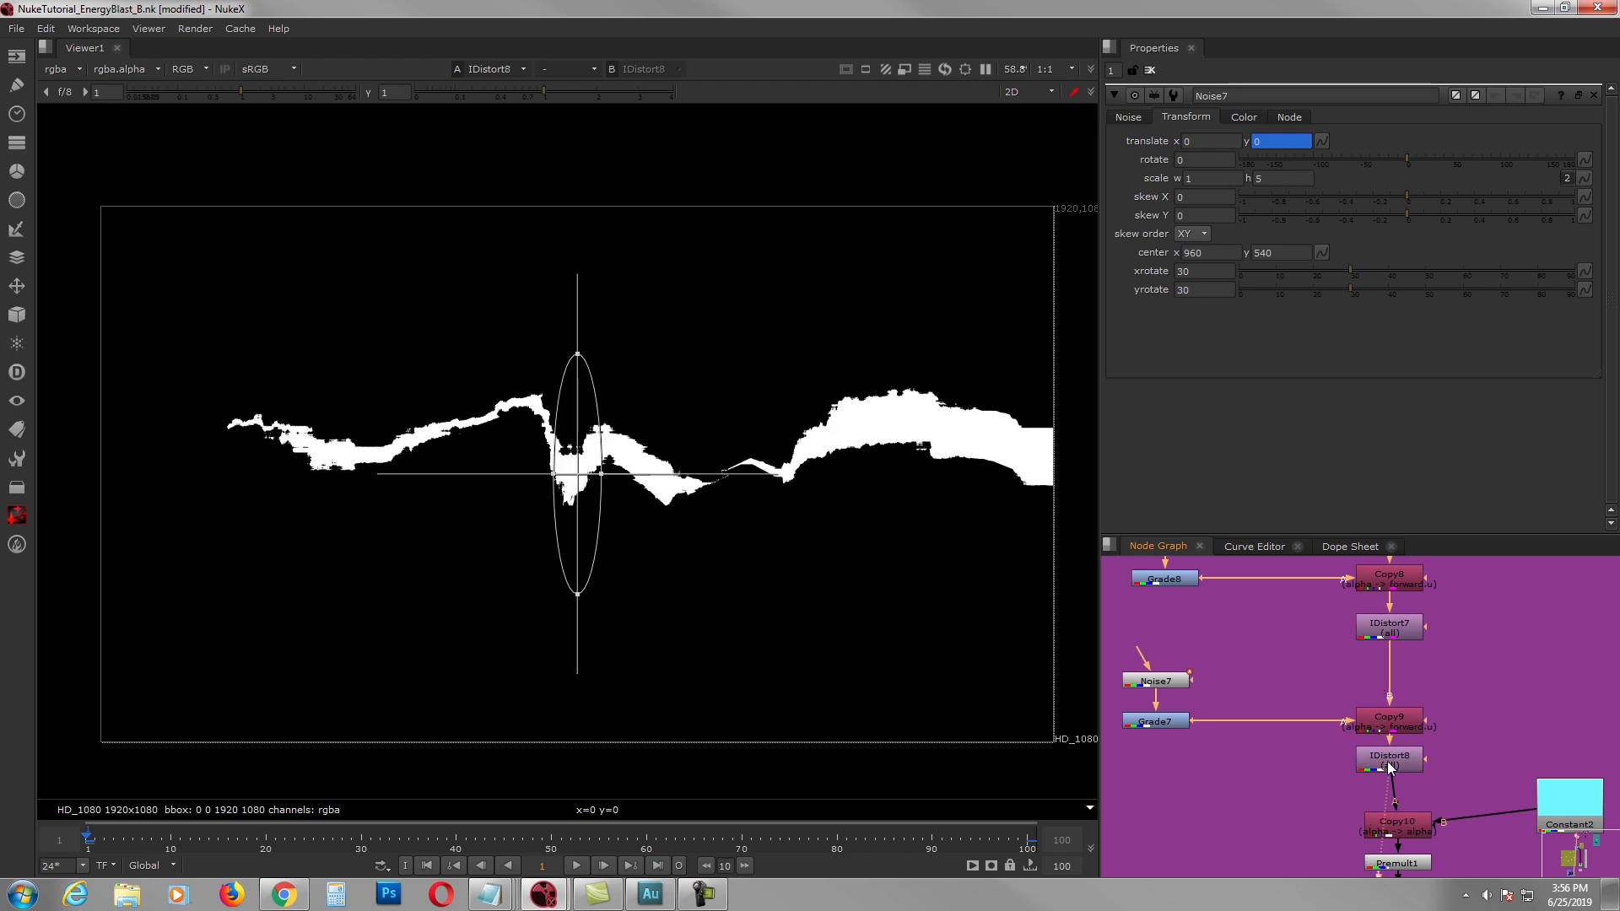
pyautogui.click(1151, 71)
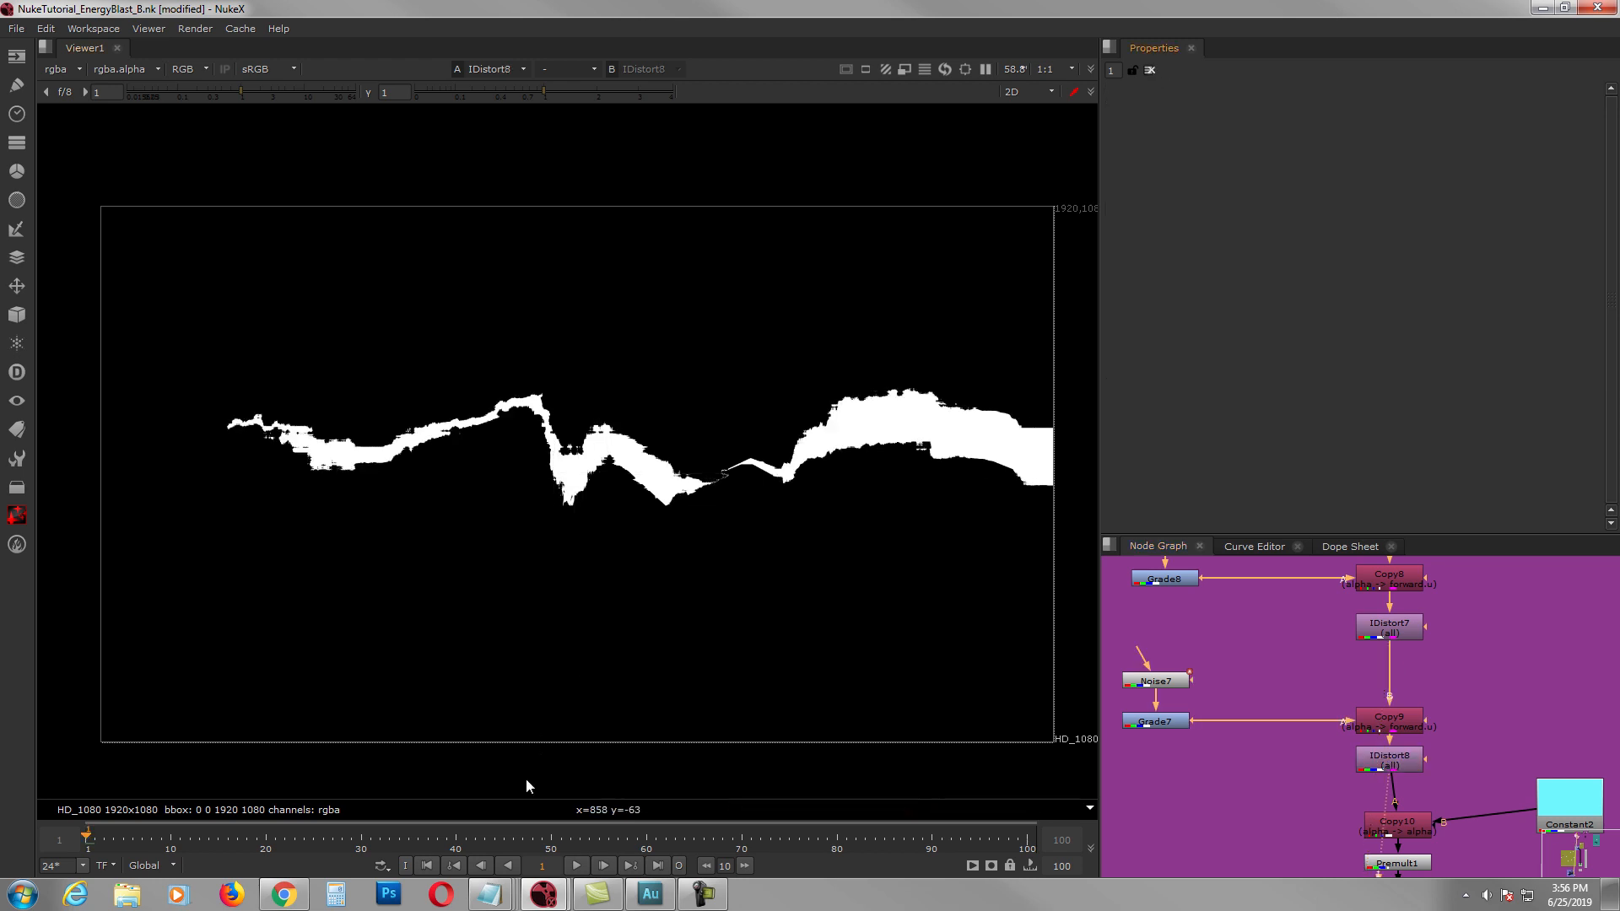
# Step: Play back the IDistort8 result, stop it and return to the first frame
pyautogui.click(576, 866)
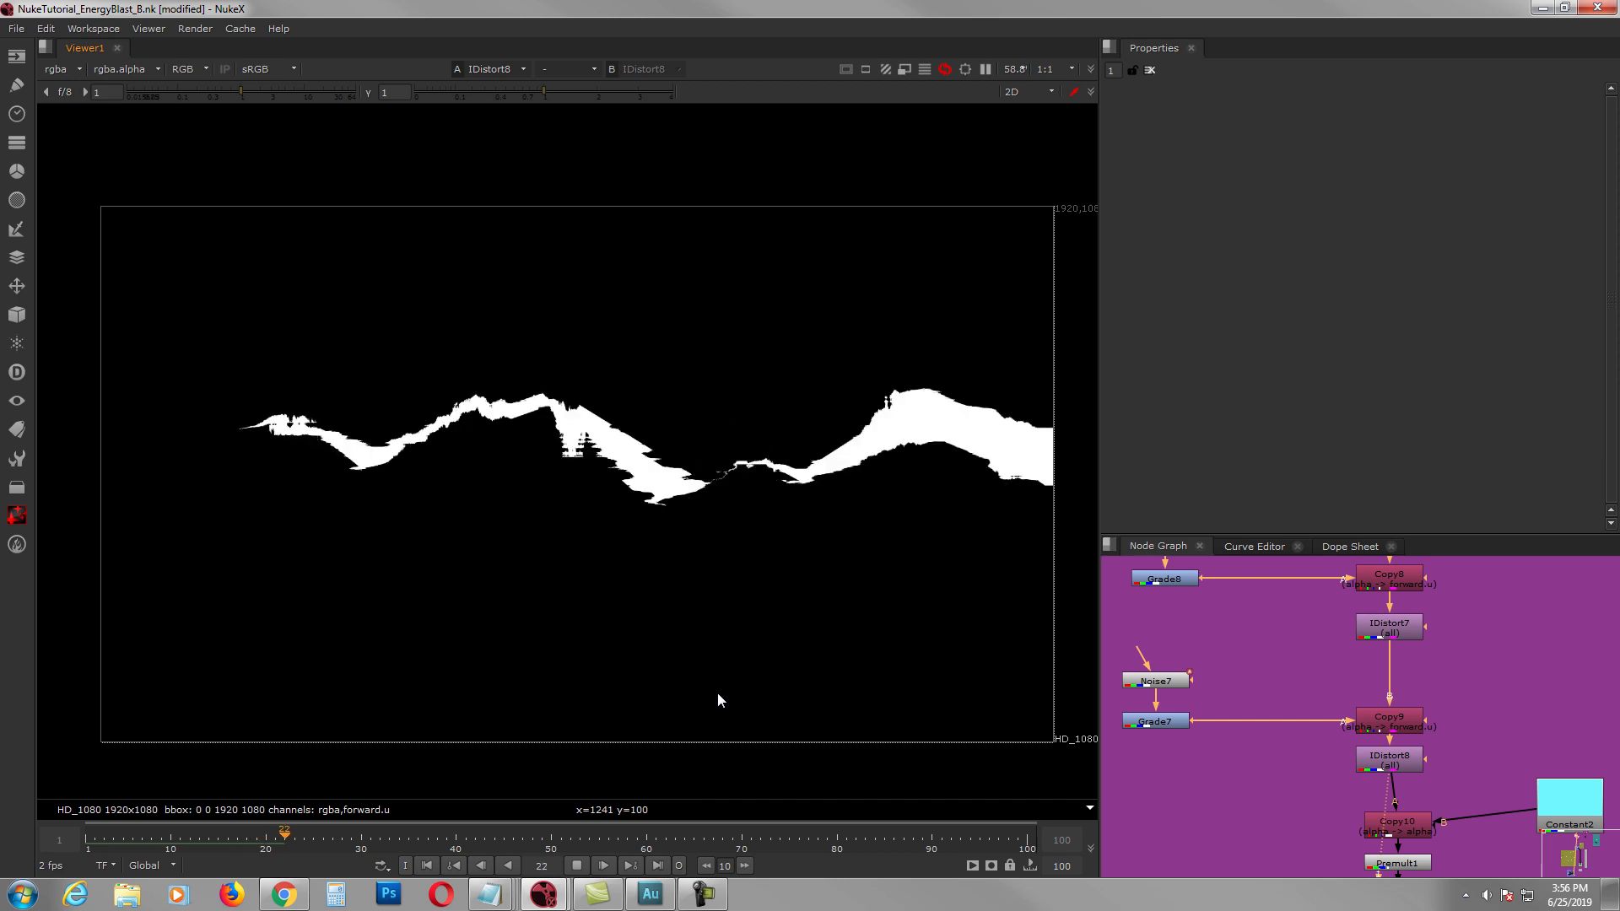
pyautogui.click(576, 865)
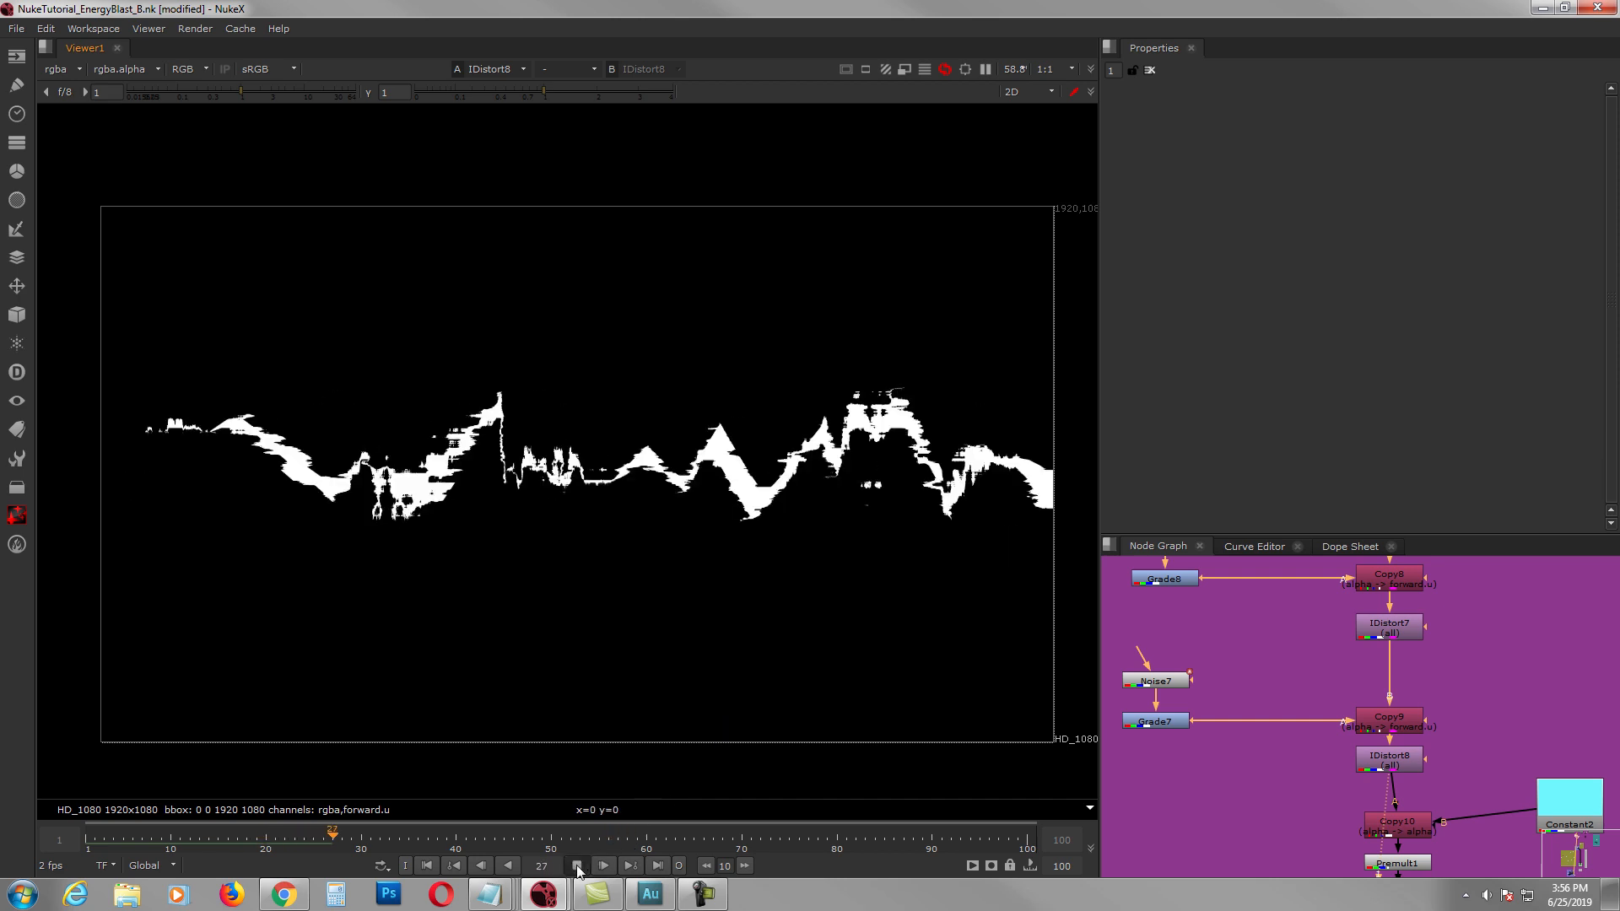
pyautogui.click(427, 866)
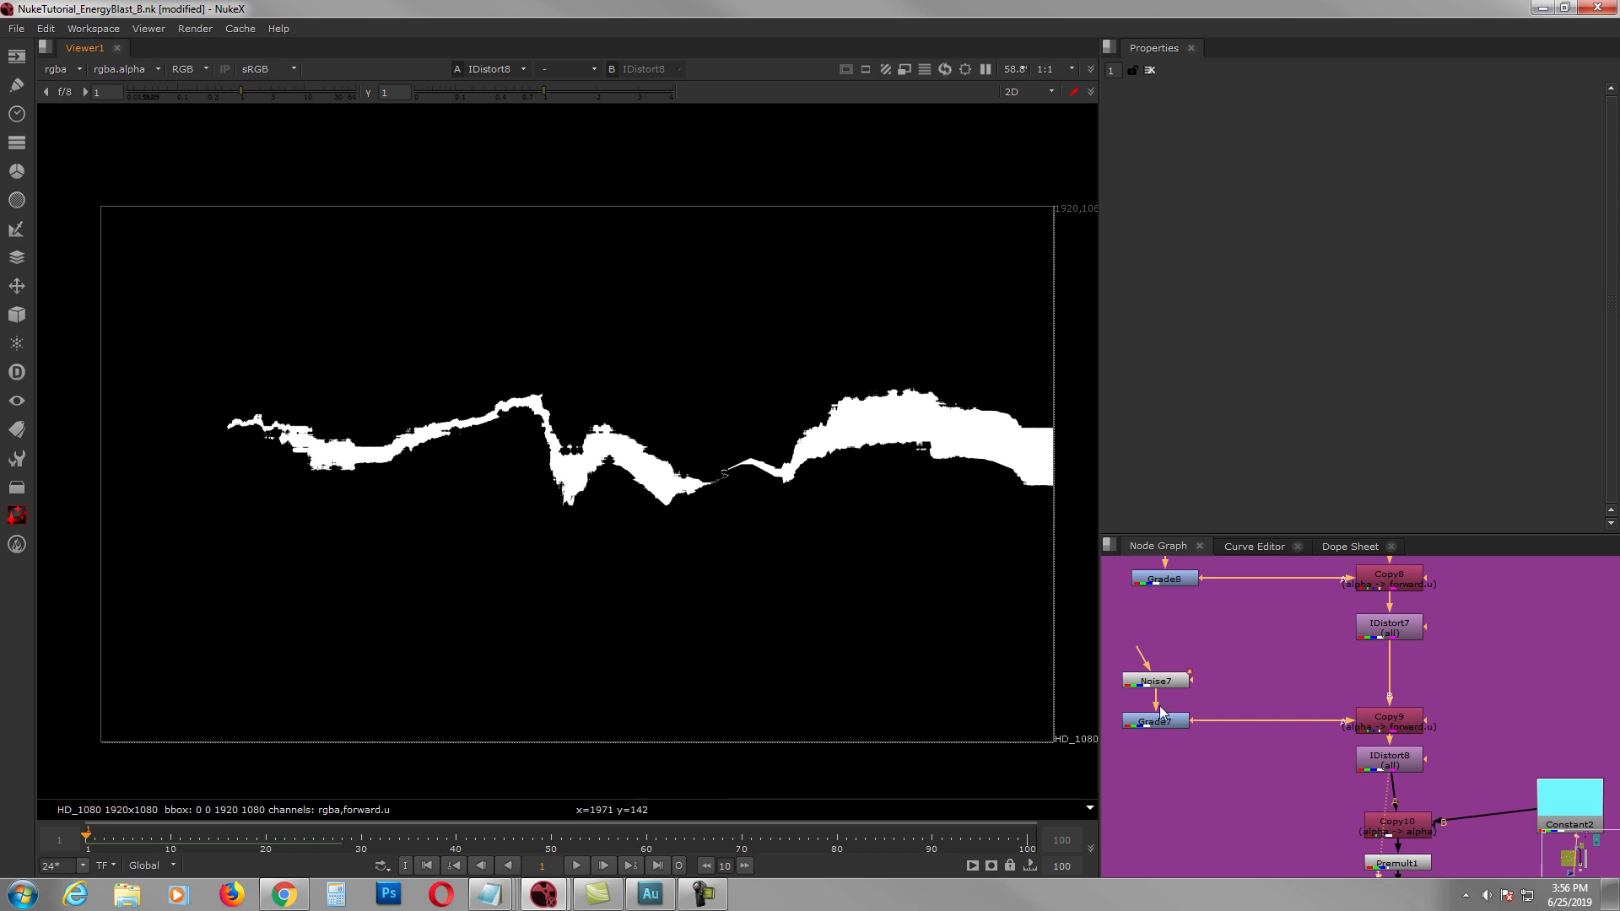
# Step: Open the Constant2 node's color properties and shift the node slightly within the node graph beside Copy10
pyautogui.moveTo(1270, 748); pyautogui.dragTo(1217, 640, button='middle')
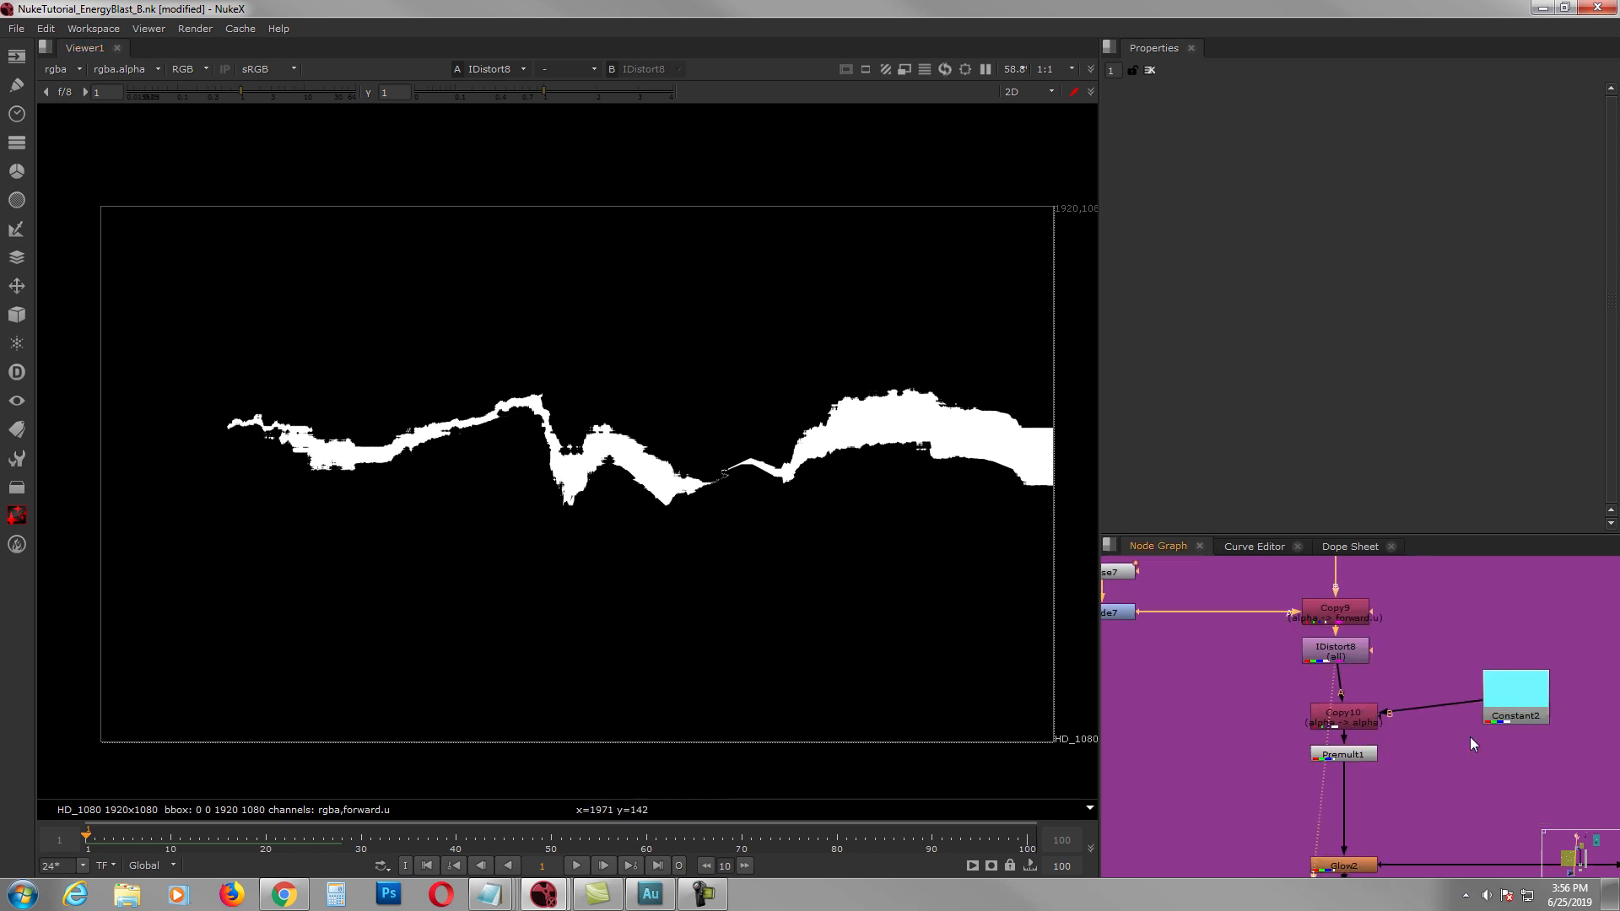
pyautogui.doubleClick(1520, 699)
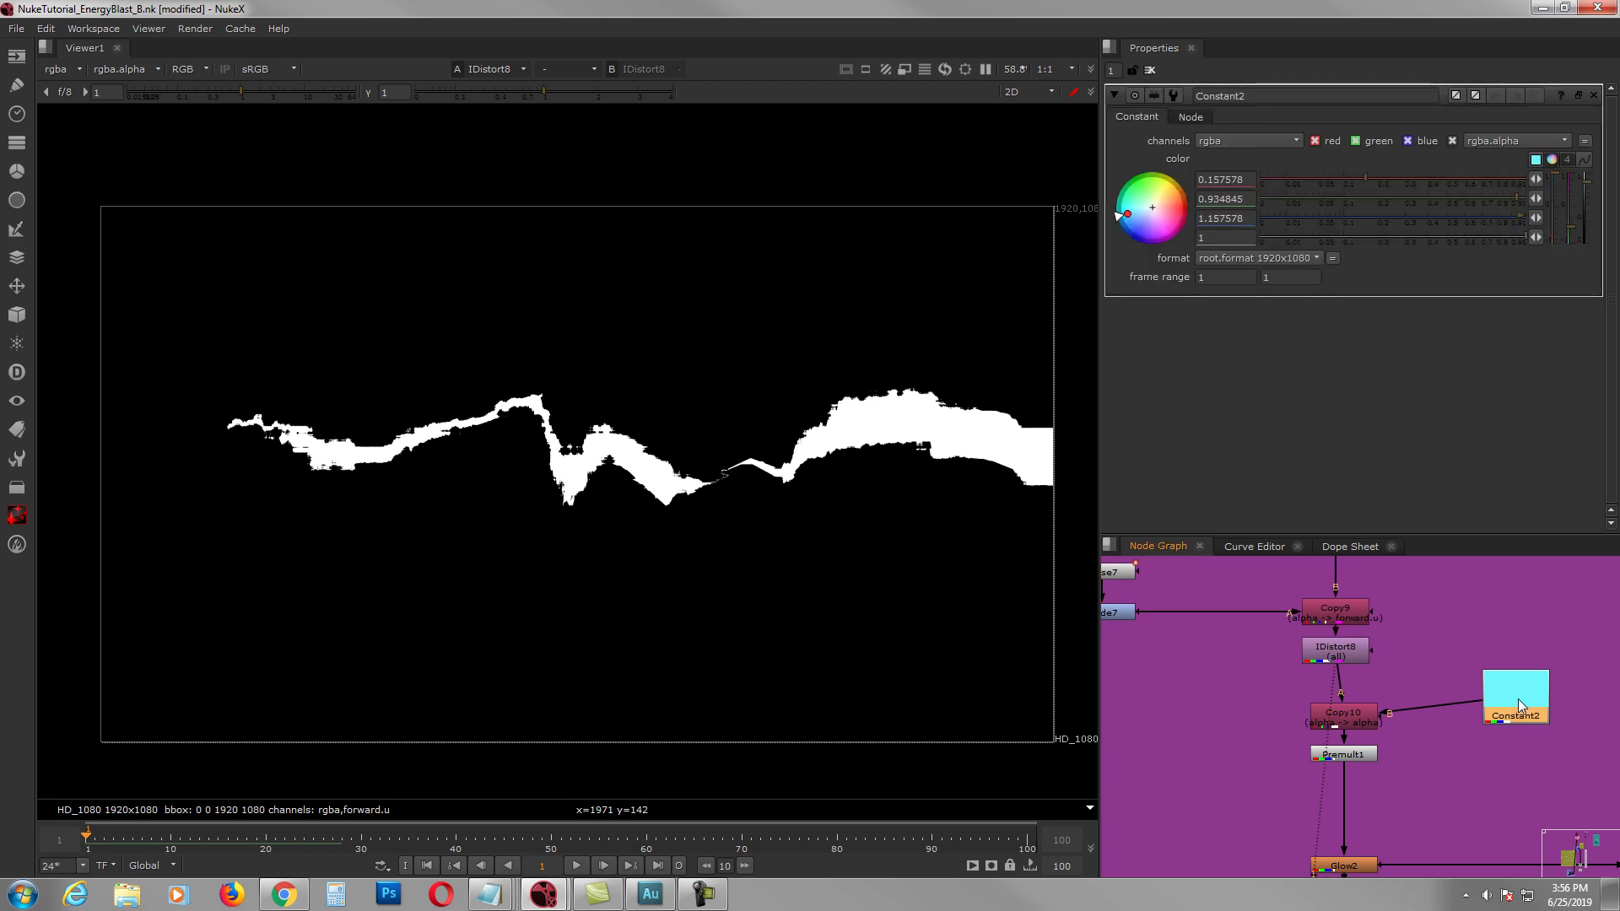
pyautogui.moveTo(1500, 714); pyautogui.dragTo(1490, 722)
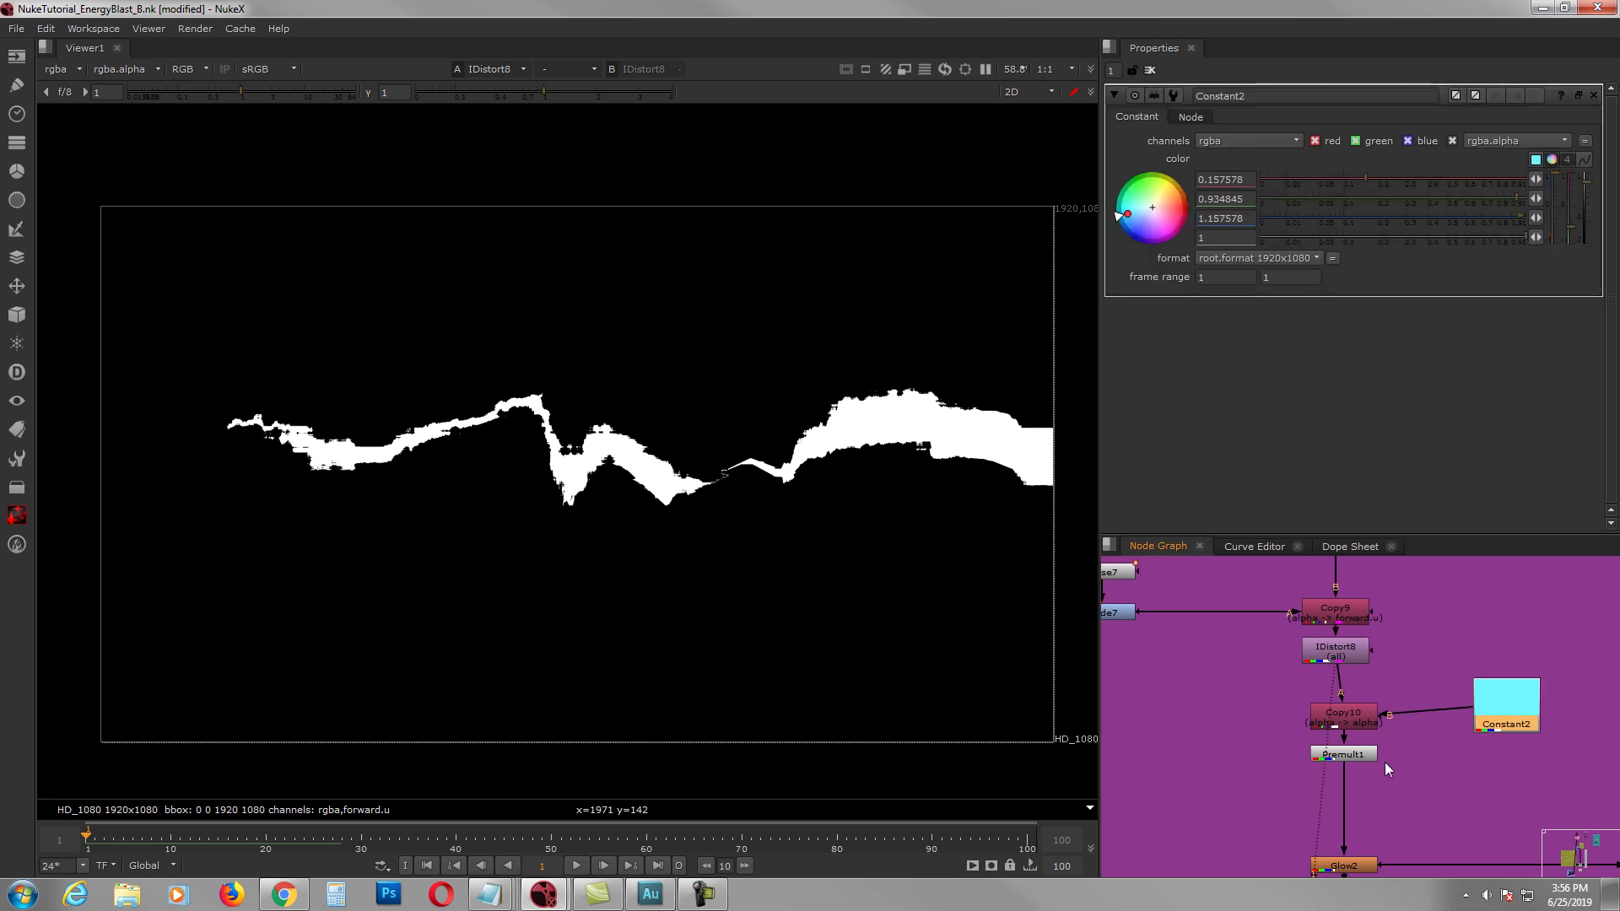
# Step: Display Premult1 and then Glow2 in the viewer, and open Glow2's properties
pyautogui.click(1360, 753)
pyautogui.press('1')
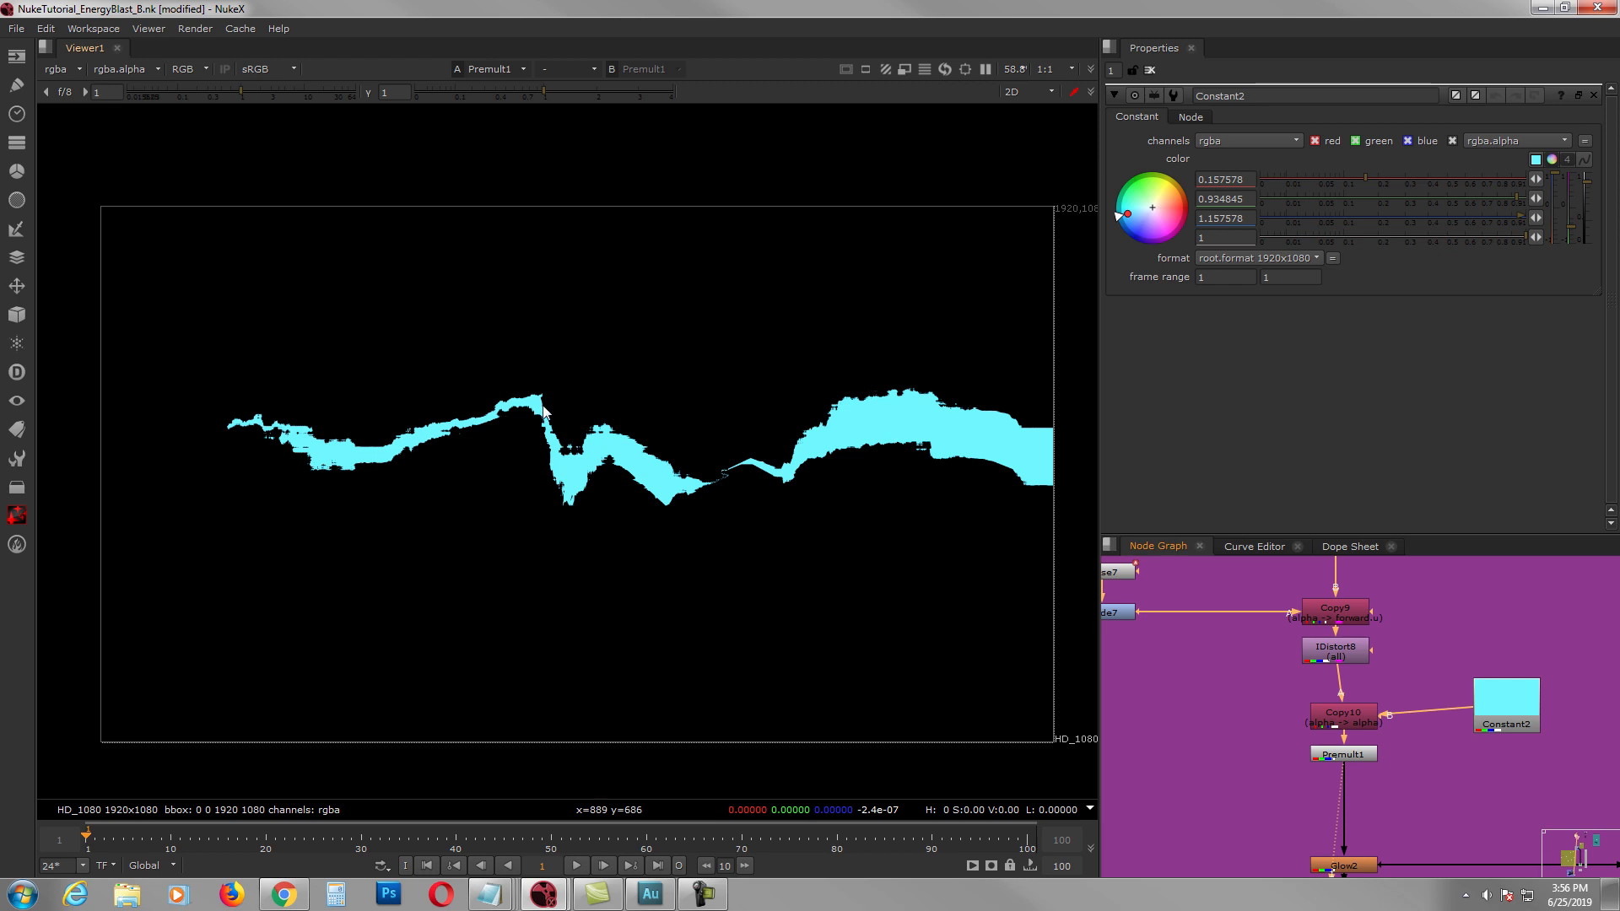
pyautogui.moveTo(1325, 846); pyautogui.dragTo(1295, 735, button='middle')
pyautogui.click(1295, 736)
pyautogui.press('1')
pyautogui.doubleClick(1288, 740)
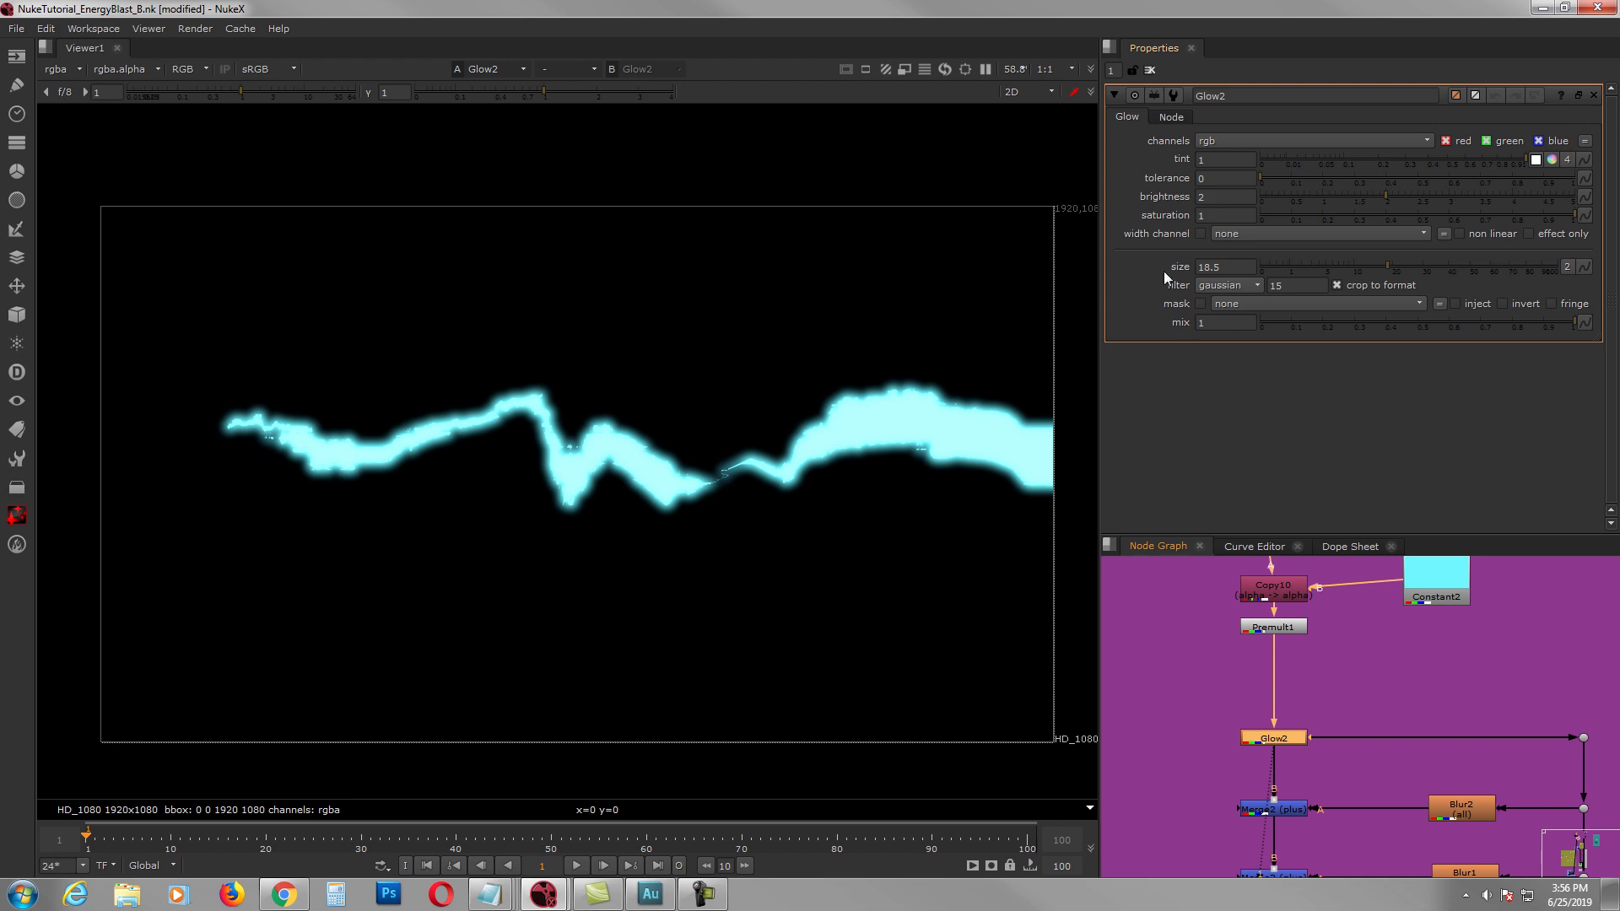
# Step: Open the properties of Blur2 and then Blur1 to examine their blur sizes
pyautogui.moveTo(1333, 683); pyautogui.dragTo(1275, 605, button='middle')
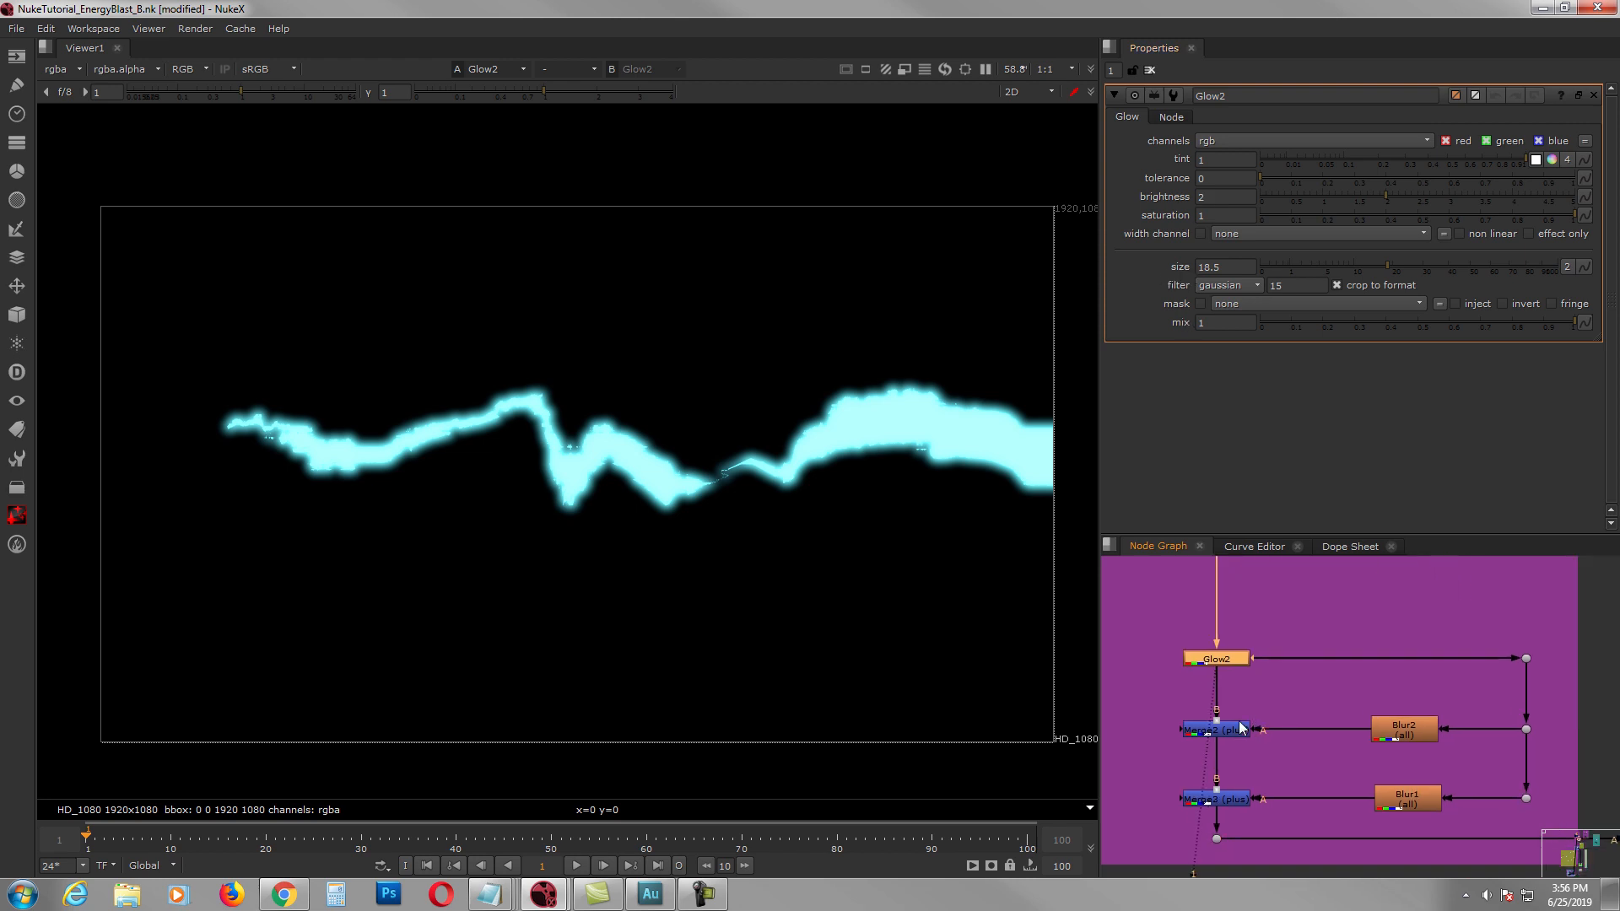
pyautogui.click(1388, 734)
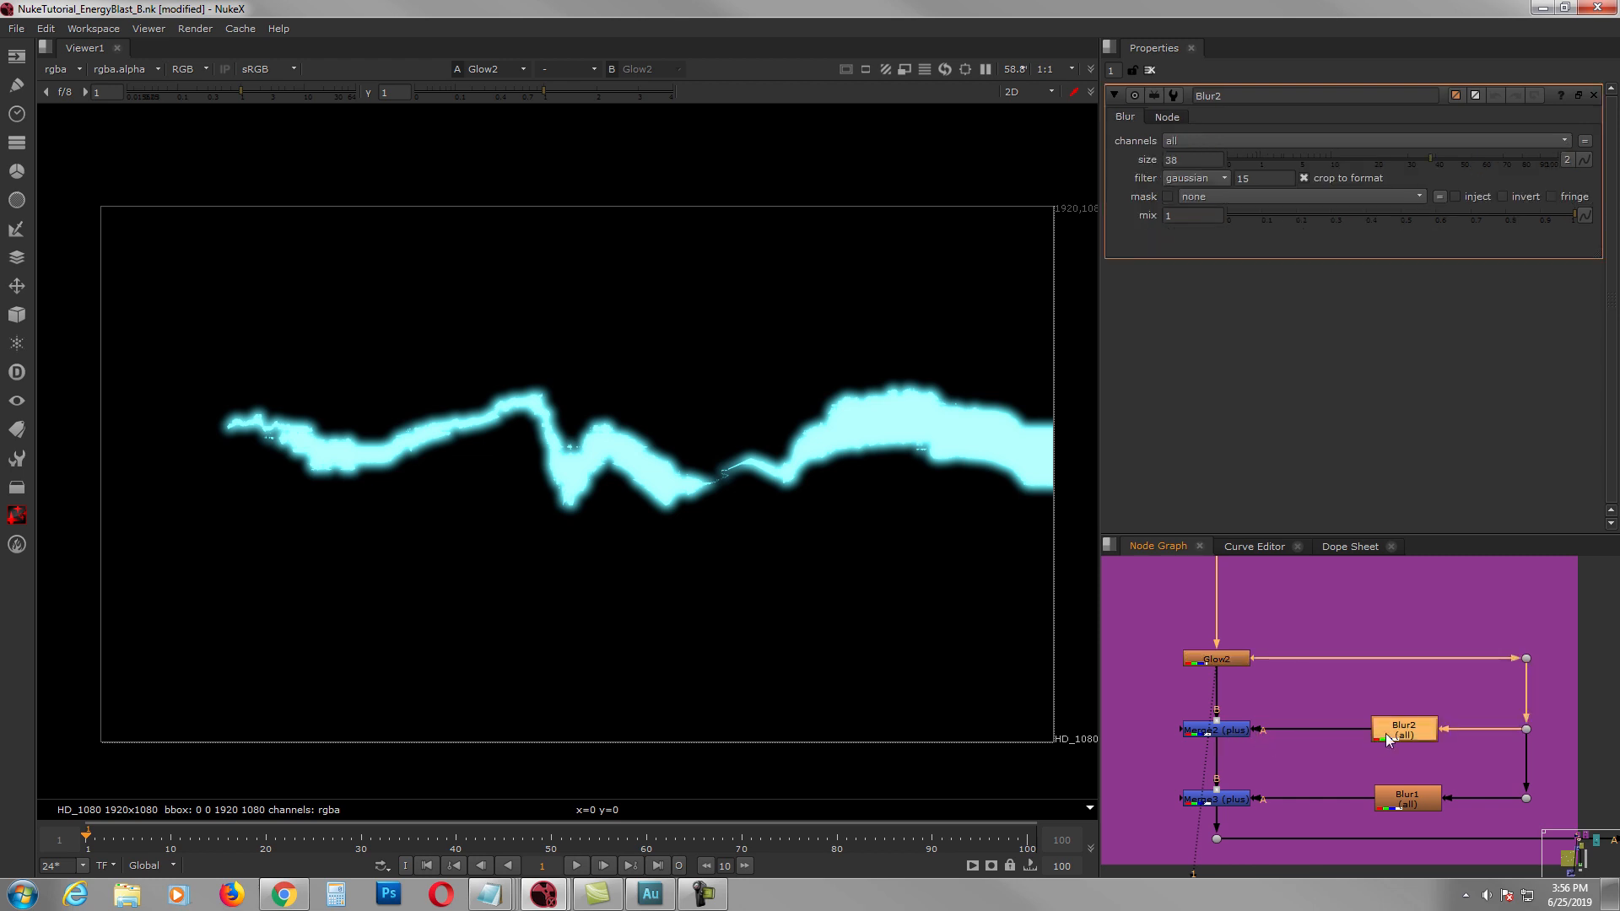
pyautogui.click(1394, 797)
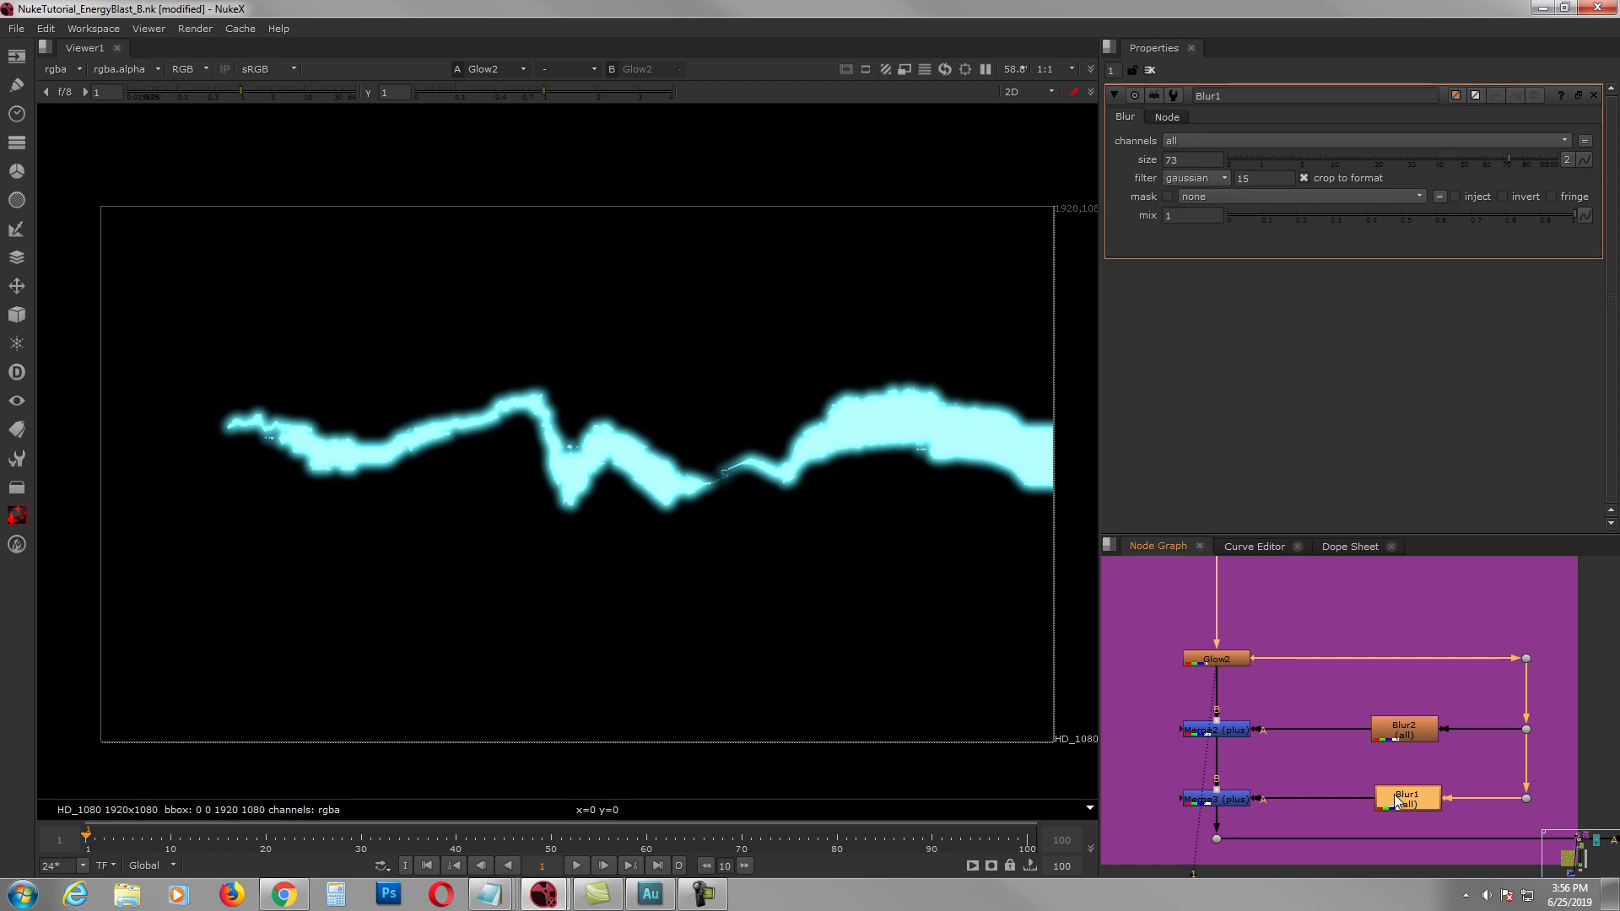
# Step: Display Merge2, which adds Blur2 over the glow, in the viewer
pyautogui.moveTo(1296, 680); pyautogui.dragTo(1321, 643, button='middle')
pyautogui.click(1265, 624)
pyautogui.click(1260, 694)
pyautogui.press('1')
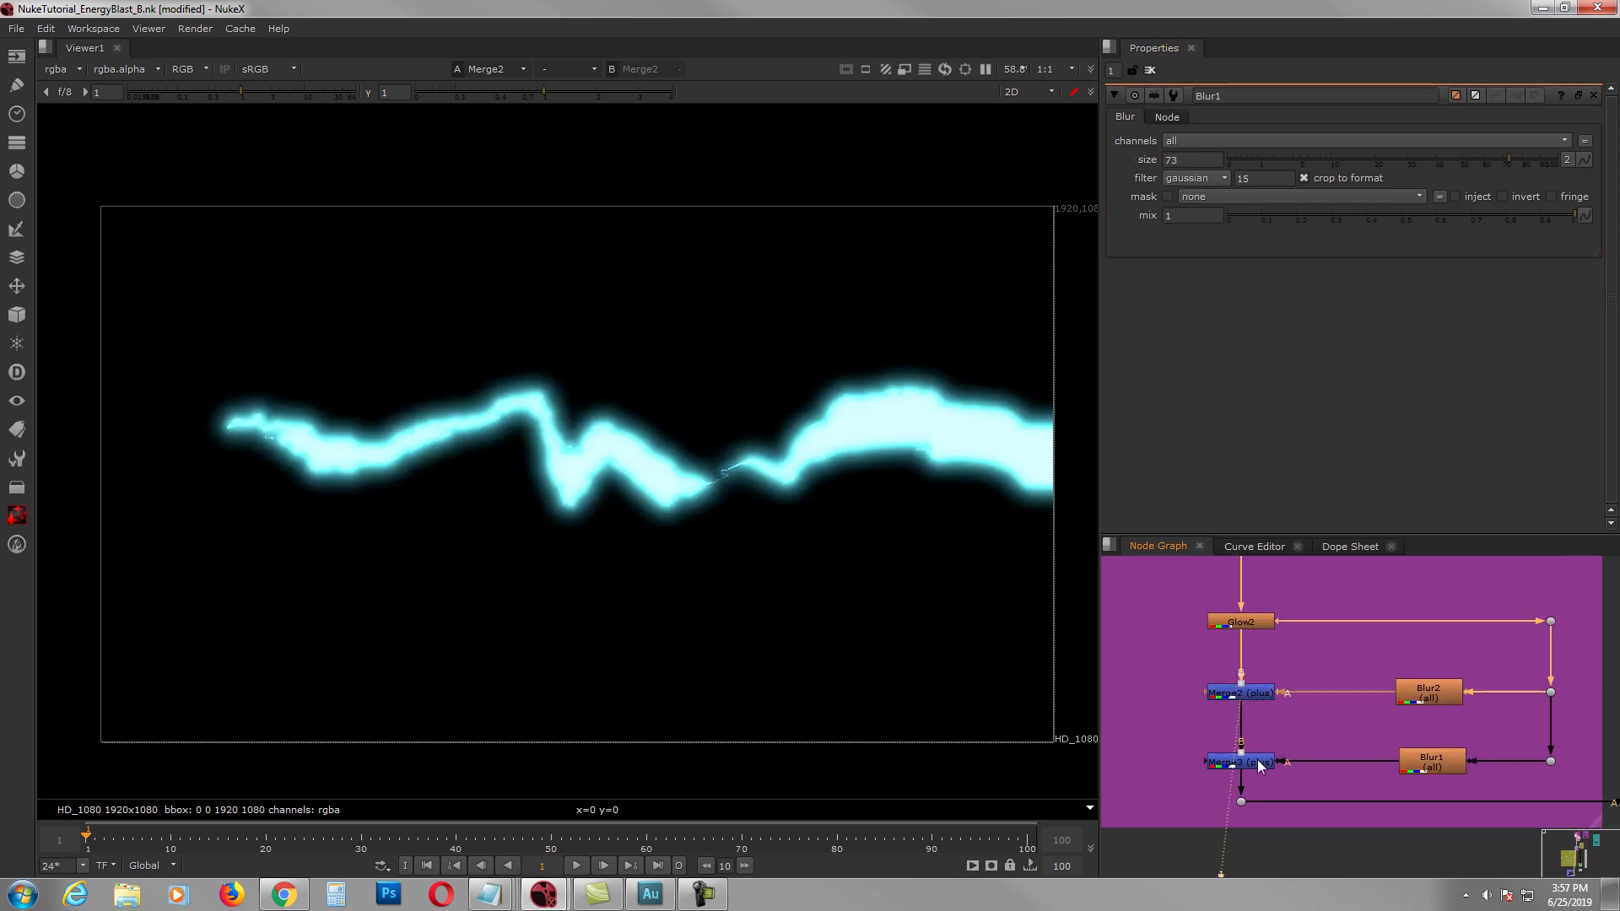
# Step: Display Merge3 in the viewer and check the blast at several frames up to 40, ending back on the first frame
pyautogui.click(1257, 759)
pyautogui.press('1')
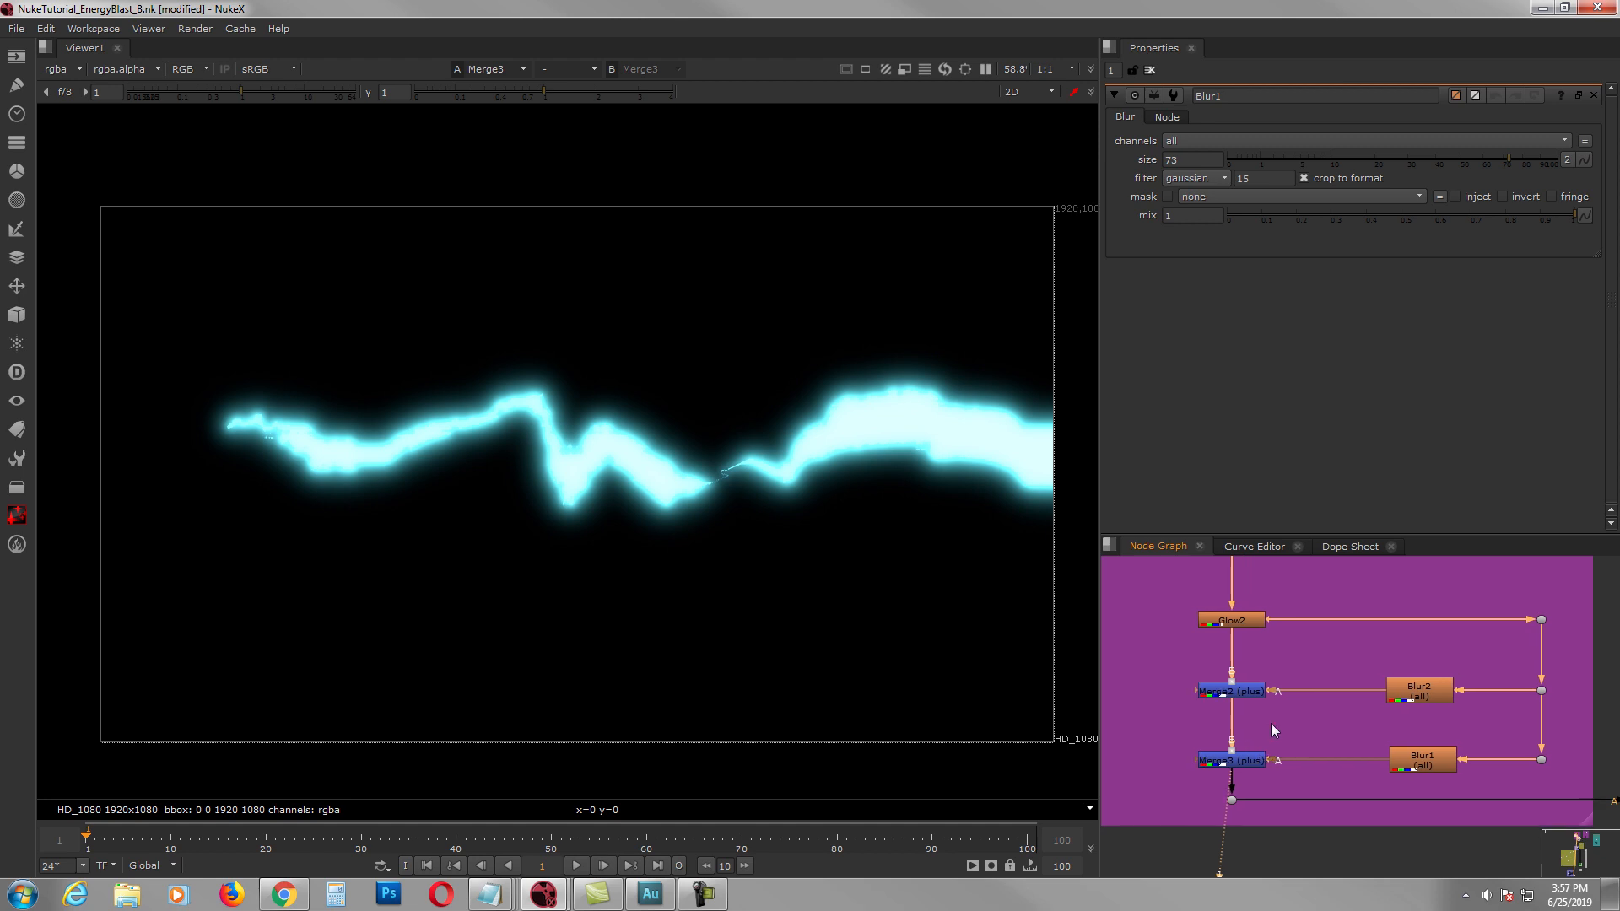
pyautogui.scroll(-2, 1271, 722)
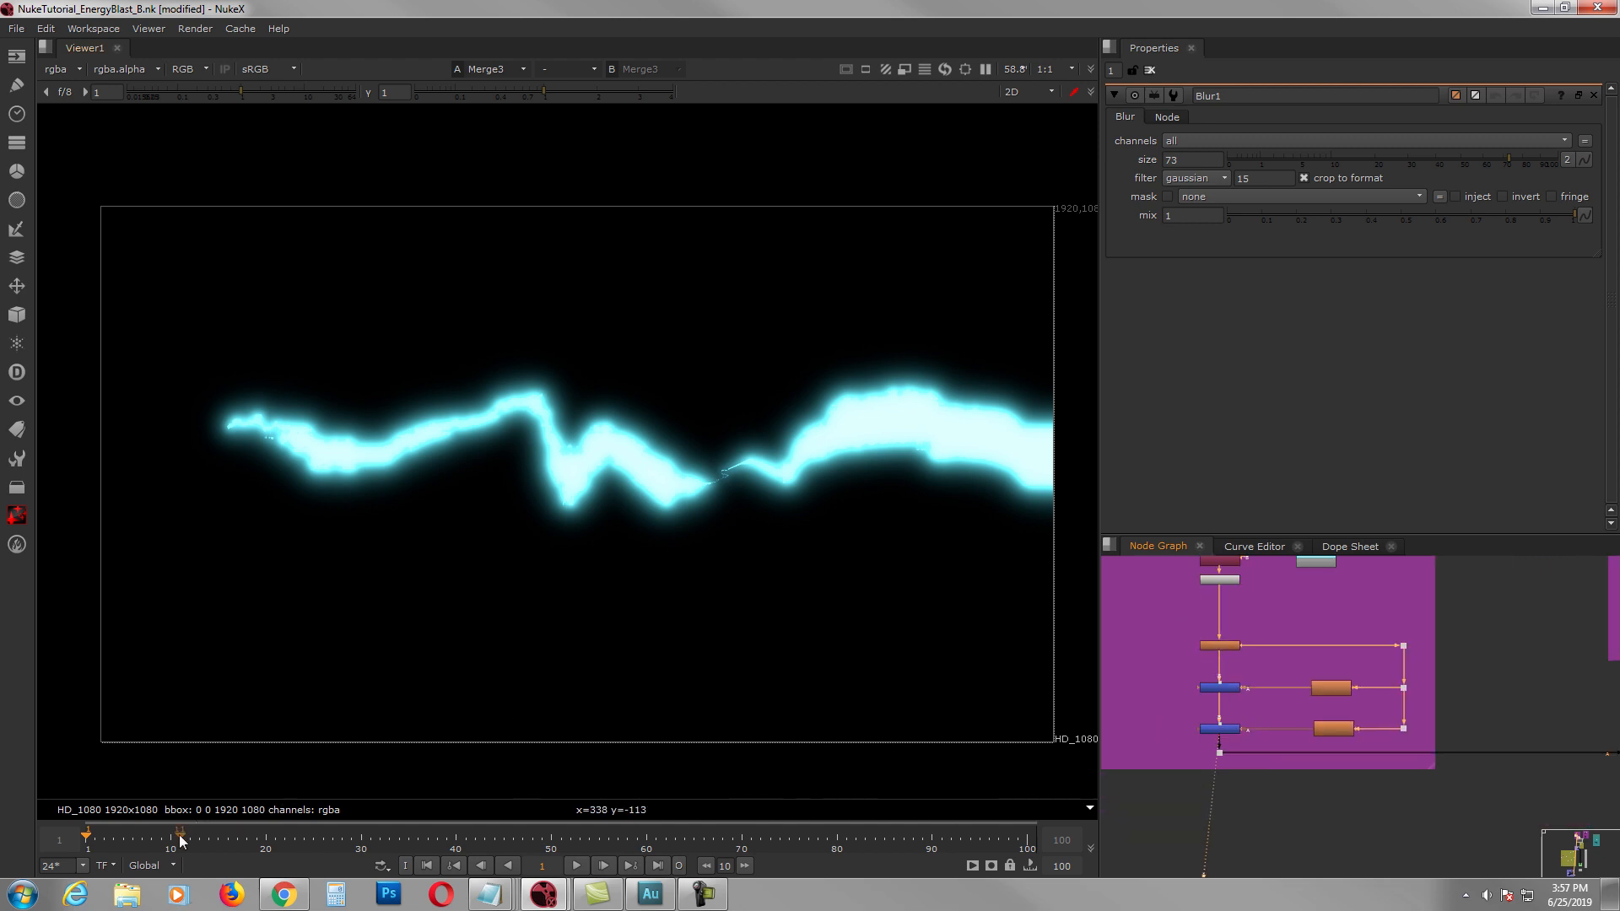
pyautogui.click(263, 838)
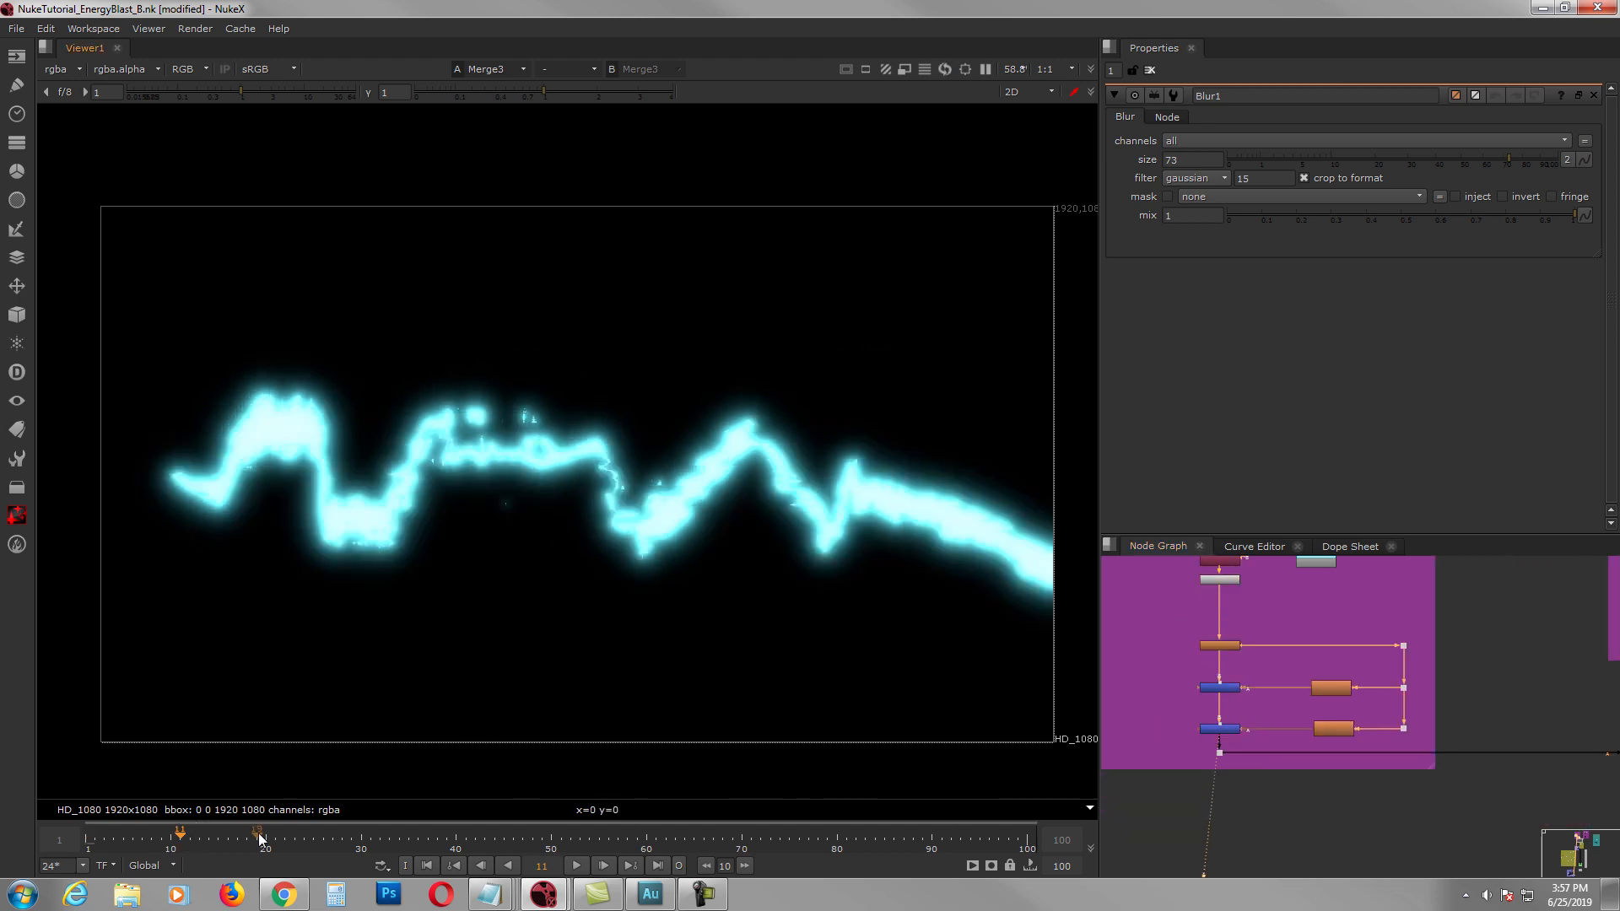
pyautogui.click(366, 838)
pyautogui.click(454, 839)
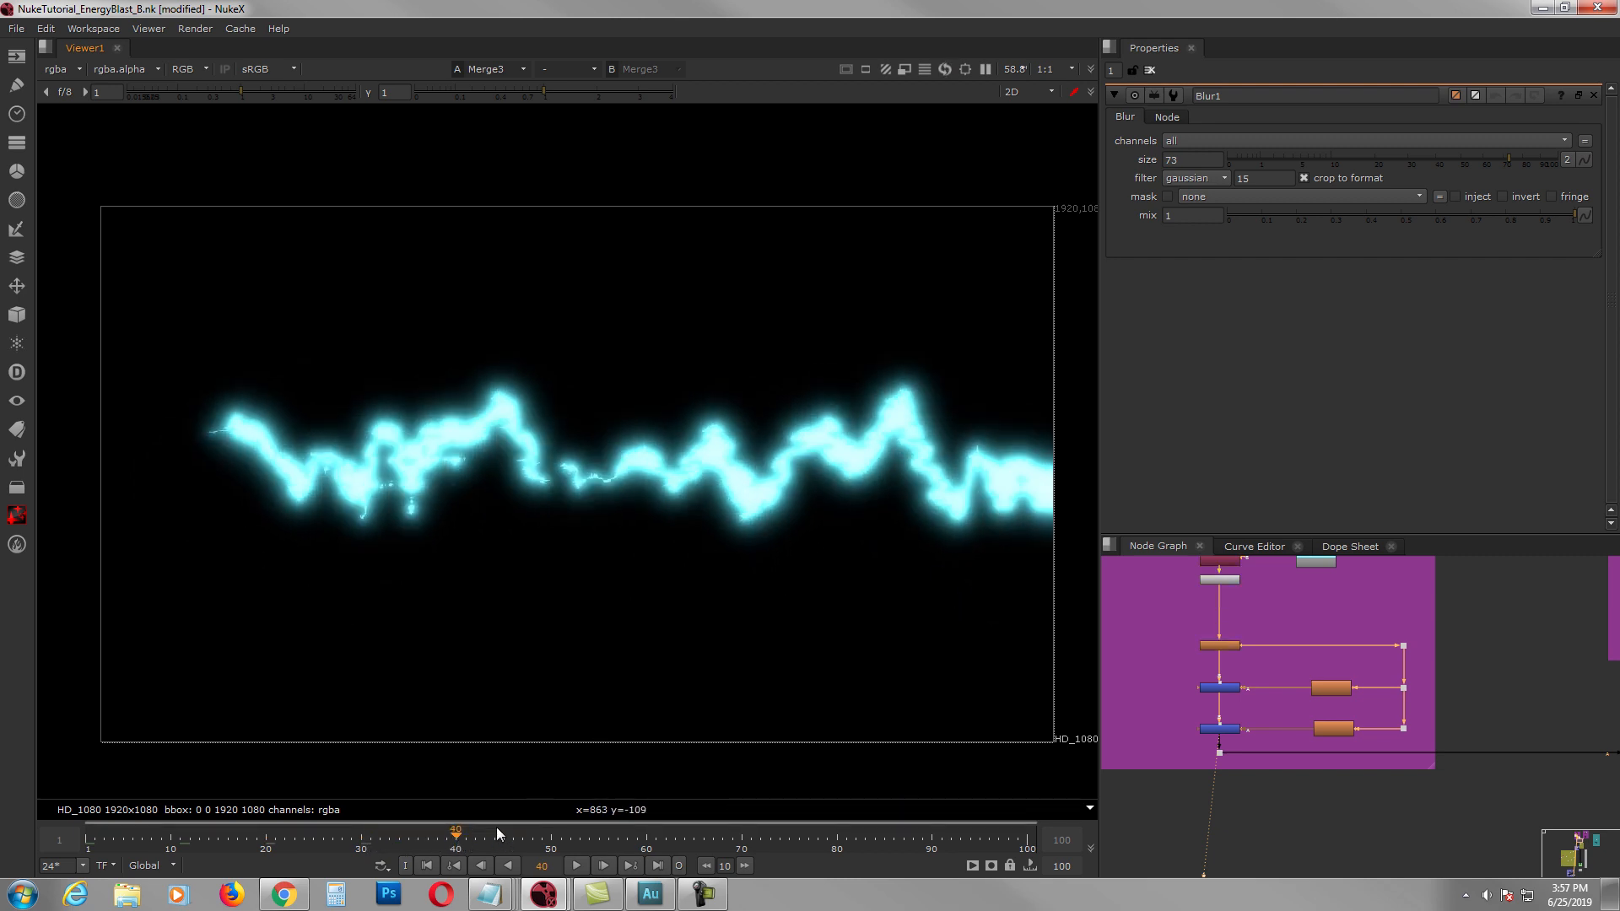
pyautogui.click(428, 867)
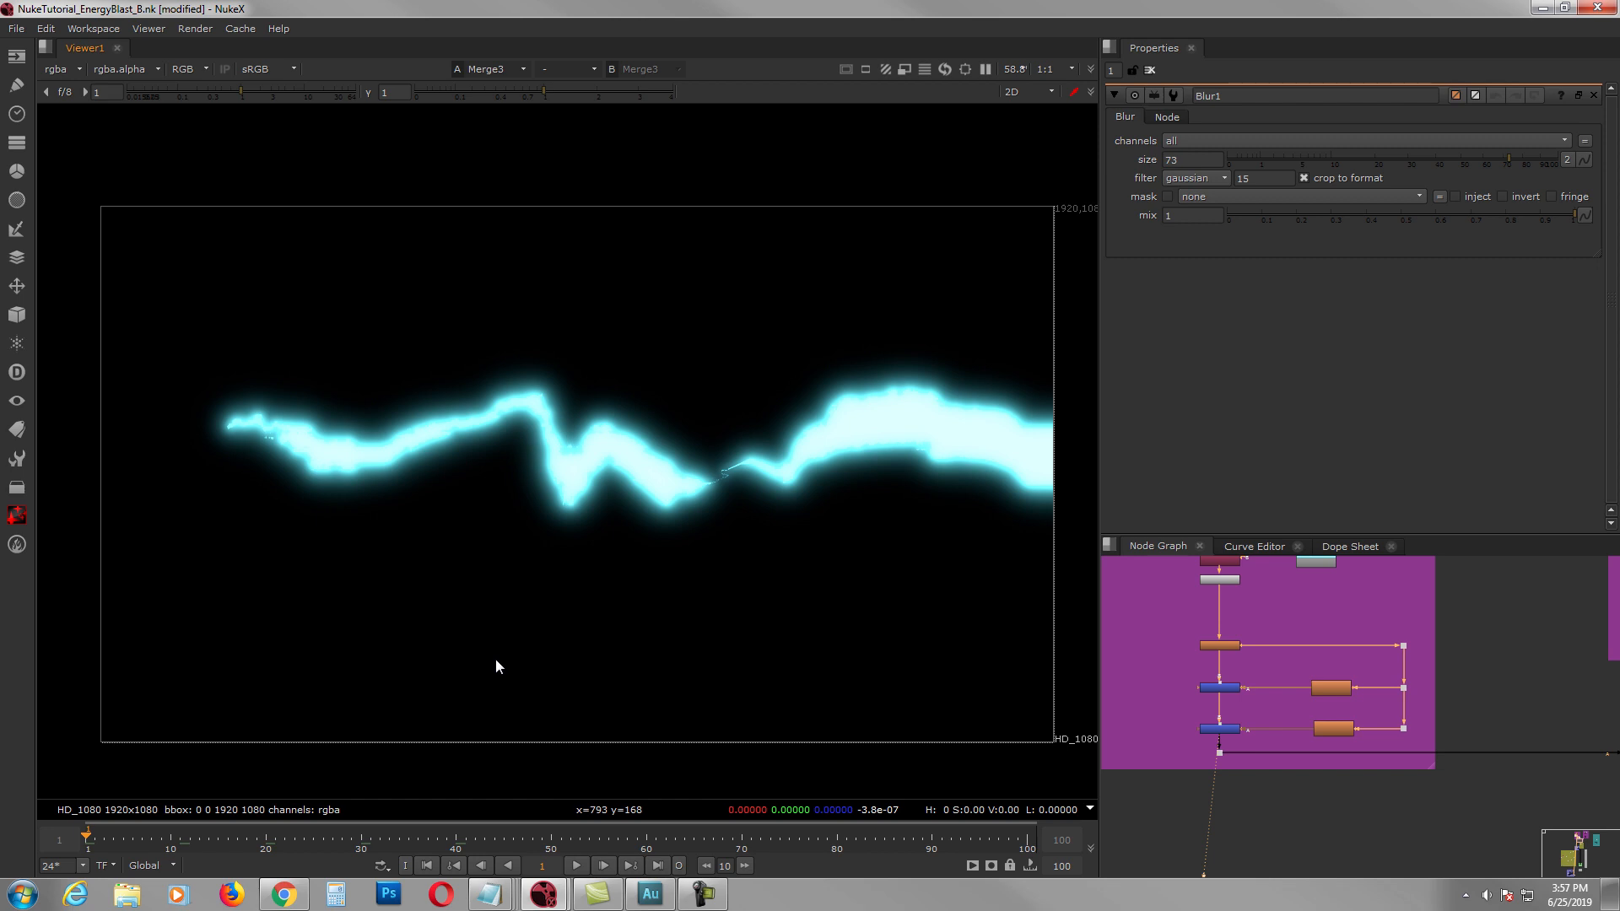
# Step: Save the current script
pyautogui.moveTo(1350, 682); pyautogui.dragTo(1335, 699, button='middle')
pyautogui.click(1421, 650)
pyautogui.hotkey('ctrl', 's')
# Step: Display Merge1, the junction where the branches join the big blast, in the viewer at frame 20
pyautogui.scroll(-1, 1421, 651)
pyautogui.moveTo(1421, 651); pyautogui.dragTo(1306, 740, button='middle')
pyautogui.scroll(-1, 1374, 676)
pyautogui.scroll(-1, 1361, 676)
pyautogui.scroll(-1, 1323, 717)
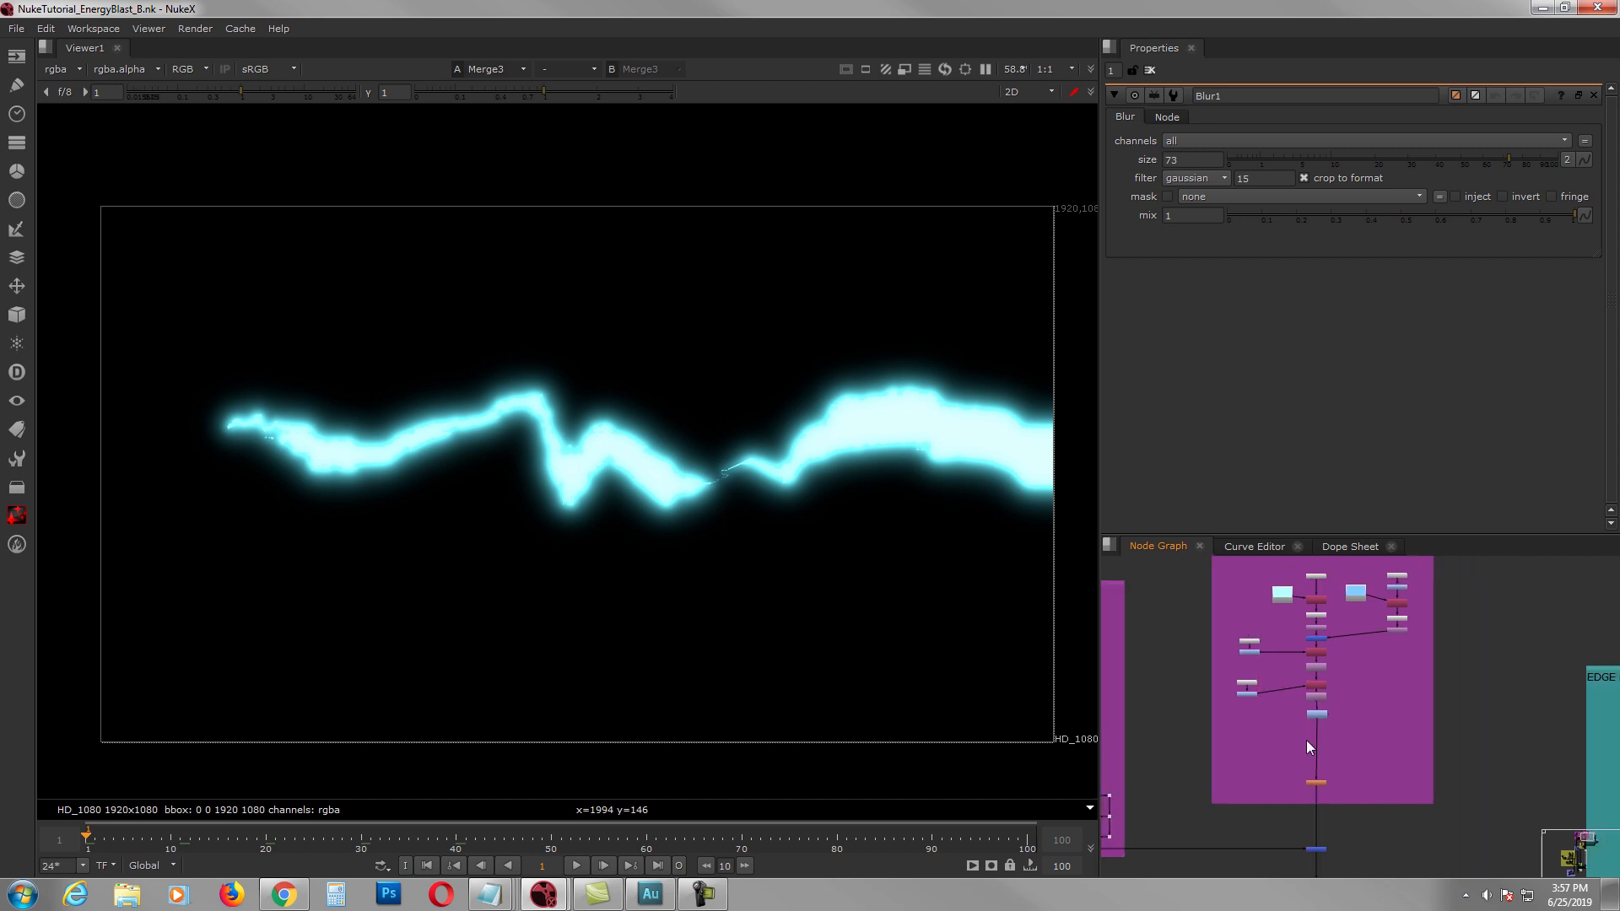
pyautogui.moveTo(1240, 680); pyautogui.dragTo(1382, 707, button='middle')
pyautogui.moveTo(1188, 665)
pyautogui.mouseDown(button='middle')
pyautogui.moveTo(1349, 663)
pyautogui.moveTo(1241, 678)
pyautogui.mouseUp(button='middle')
pyautogui.moveTo(1608, 744); pyautogui.dragTo(1192, 665, button='middle')
pyautogui.moveTo(1378, 734); pyautogui.dragTo(1476, 680, button='middle')
pyautogui.moveTo(1209, 760); pyautogui.dragTo(1426, 761, button='middle')
pyautogui.scroll(2, 1360, 672)
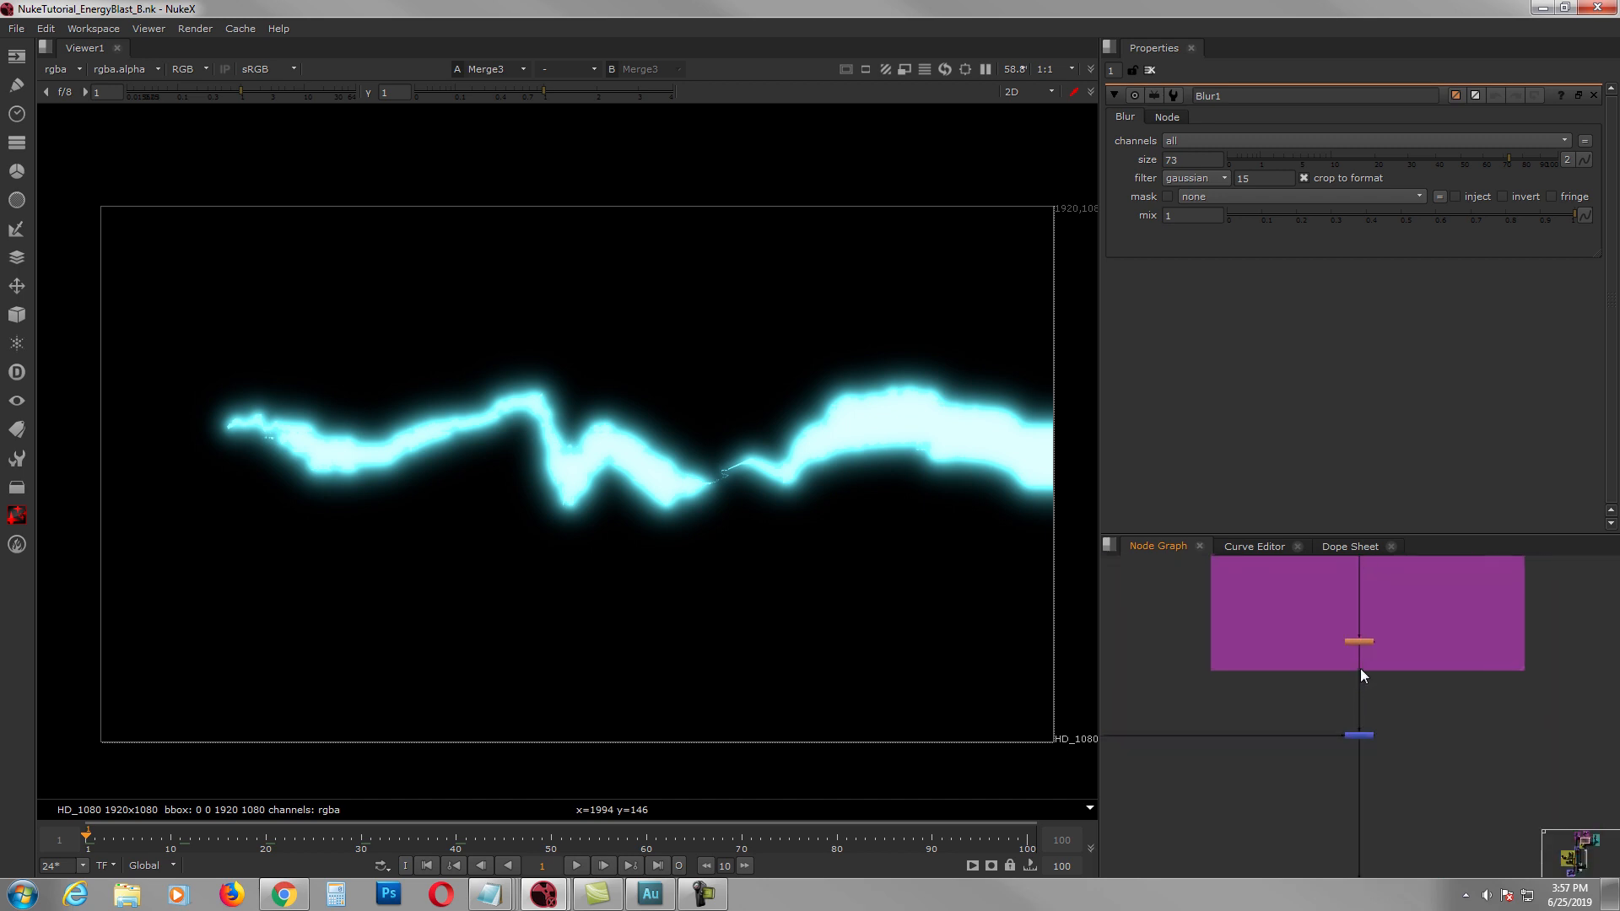
pyautogui.moveTo(1339, 676); pyautogui.dragTo(1339, 677)
pyautogui.scroll(-1, 1401, 696)
pyautogui.moveTo(1431, 766); pyautogui.dragTo(1359, 669, button='middle')
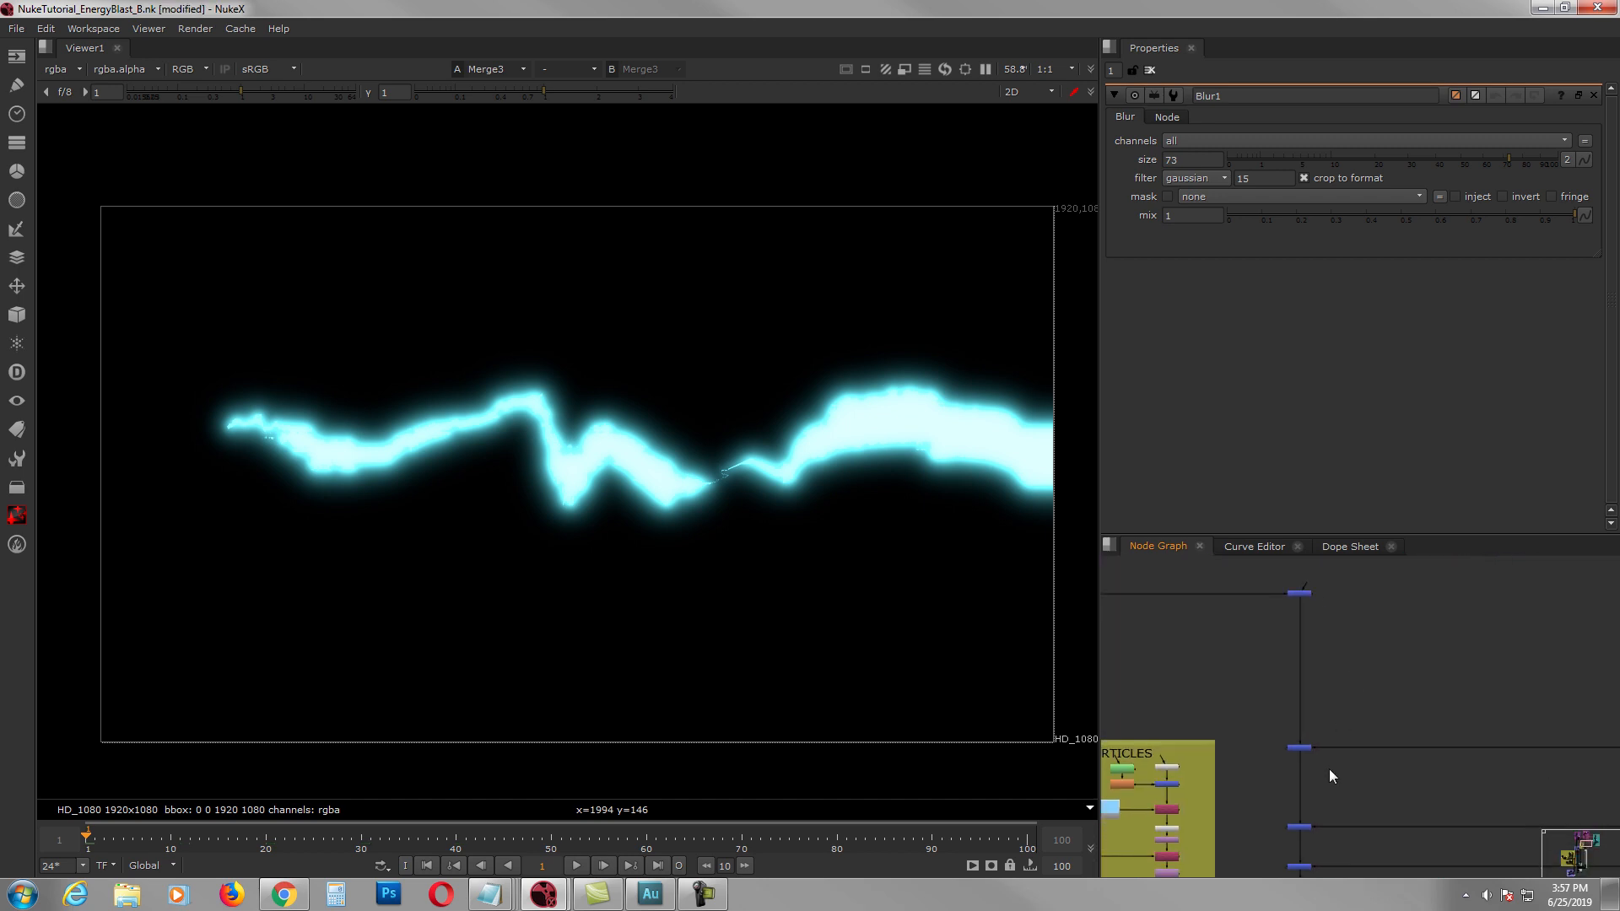
pyautogui.click(1300, 747)
pyautogui.press('1')
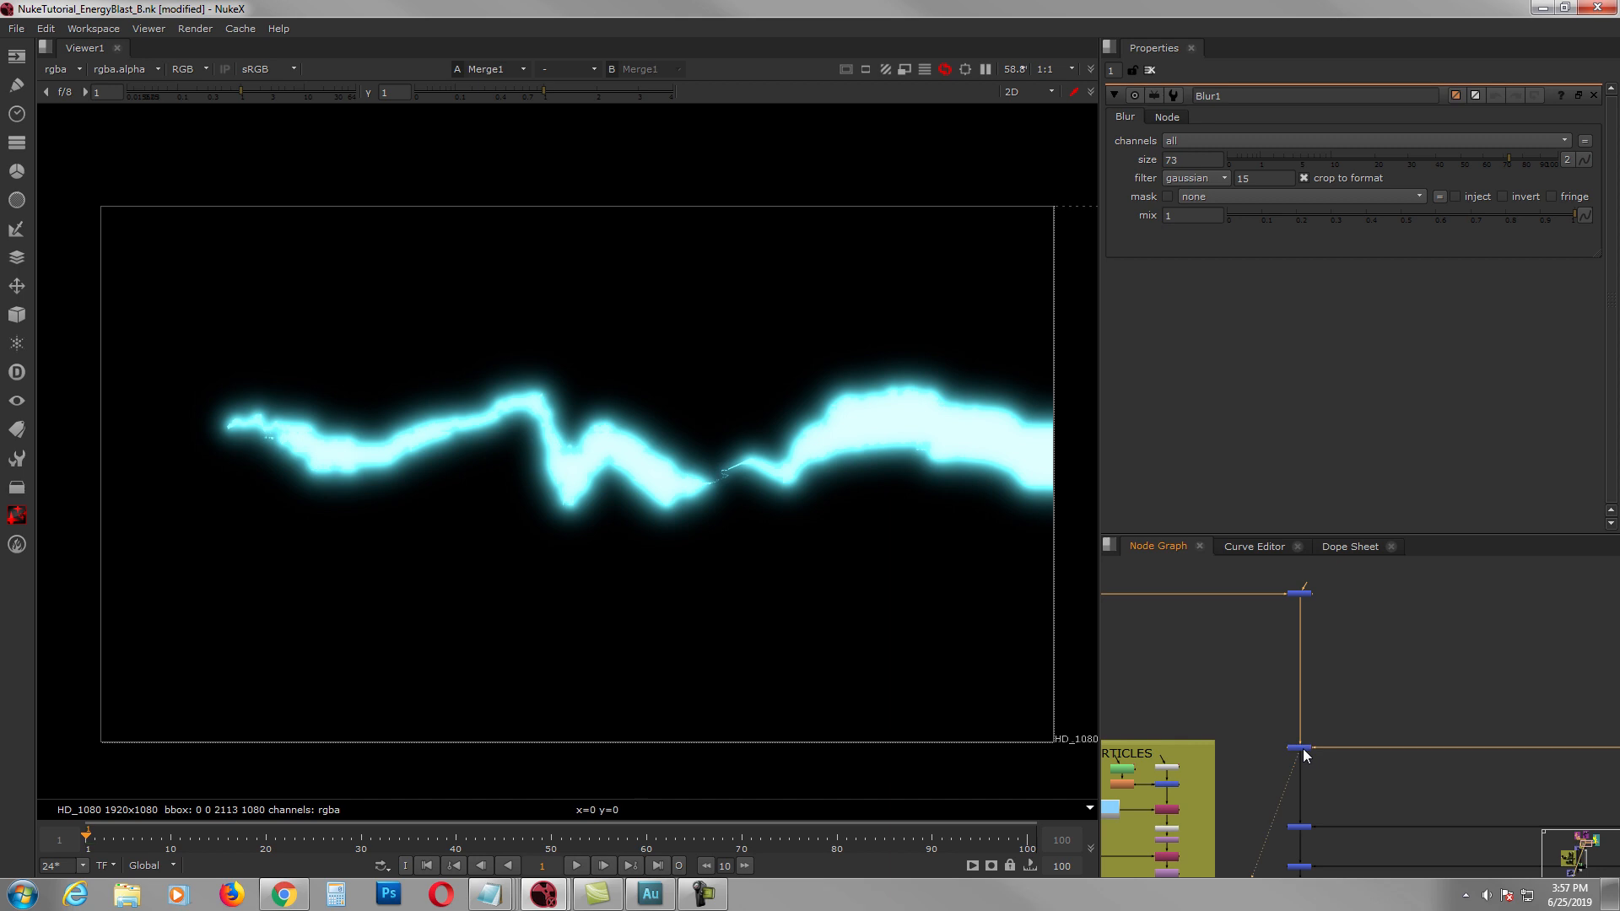
pyautogui.click(267, 843)
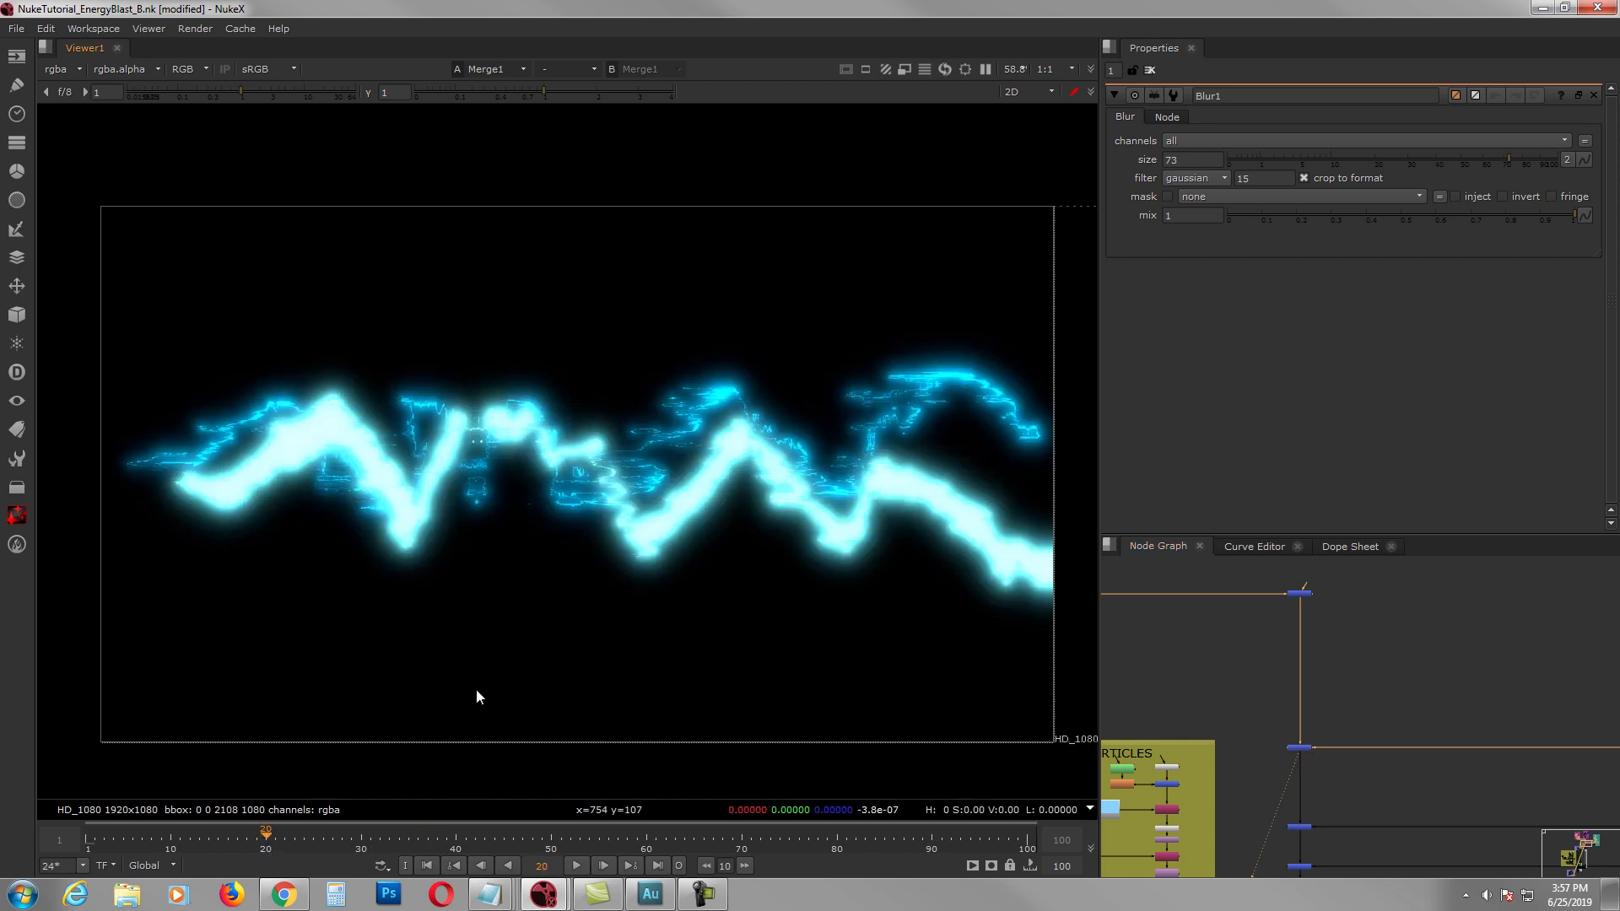
# Step: Display Merge5, further down the main merge chain, in the viewer to review the combined blast
pyautogui.moveTo(1397, 779); pyautogui.dragTo(1355, 683, button='middle')
pyautogui.click(1266, 771)
pyautogui.press('1')
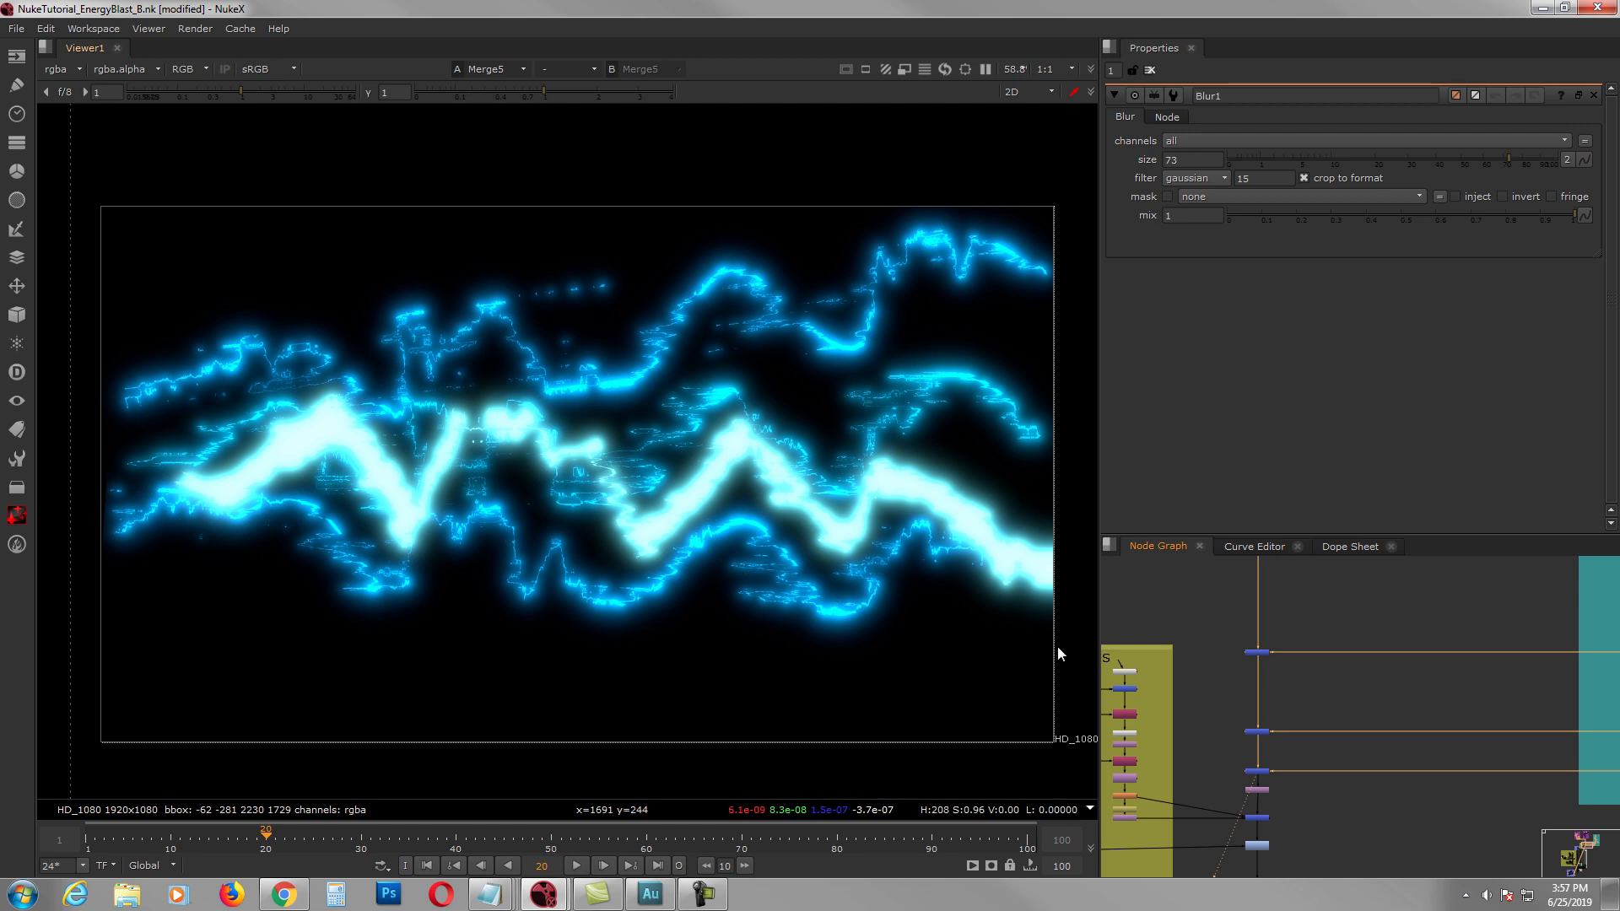
# Step: Display Roto1 at the start of the teal EDGE branch in the viewer and open its properties
pyautogui.scroll(-1, 1404, 712)
pyautogui.moveTo(1404, 712); pyautogui.dragTo(1404, 776, button='middle')
pyautogui.scroll(-1, 1318, 675)
pyautogui.moveTo(1318, 675); pyautogui.dragTo(1363, 753, button='middle')
pyautogui.moveTo(1206, 678); pyautogui.dragTo(1348, 752, button='middle')
pyautogui.moveTo(1197, 620); pyautogui.dragTo(1231, 669, button='middle')
pyautogui.moveTo(1289, 667); pyautogui.dragTo(1122, 629, button='middle')
pyautogui.moveTo(1455, 700); pyautogui.dragTo(1242, 666, button='middle')
pyautogui.scroll(3, 1448, 698)
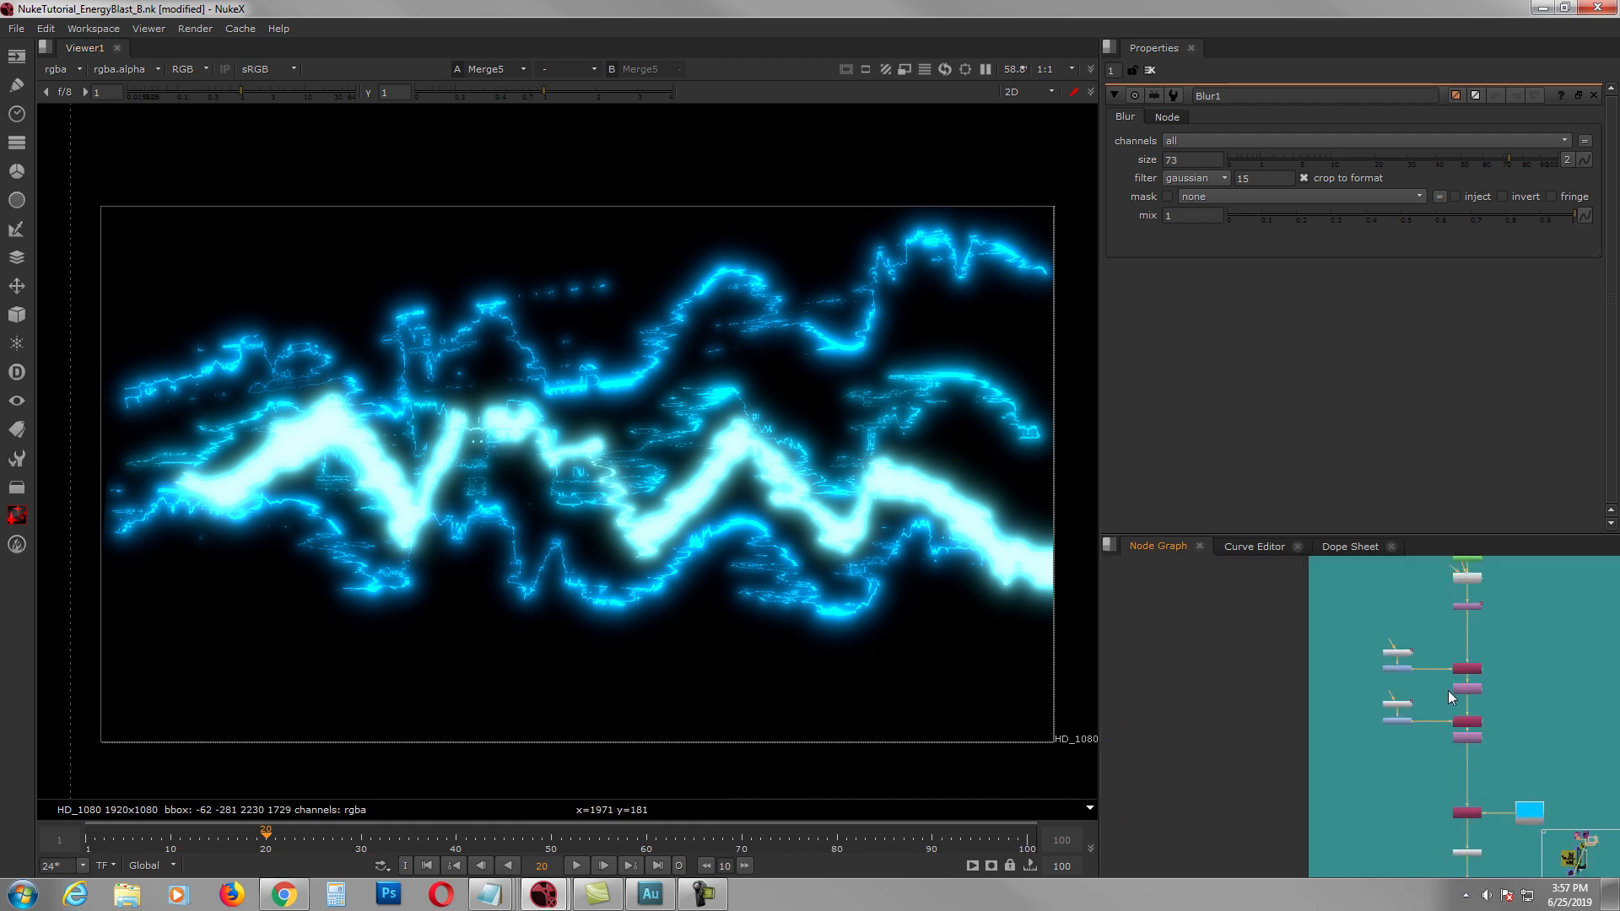
pyautogui.scroll(5, 1444, 702)
pyautogui.click(1435, 593)
pyautogui.press('1')
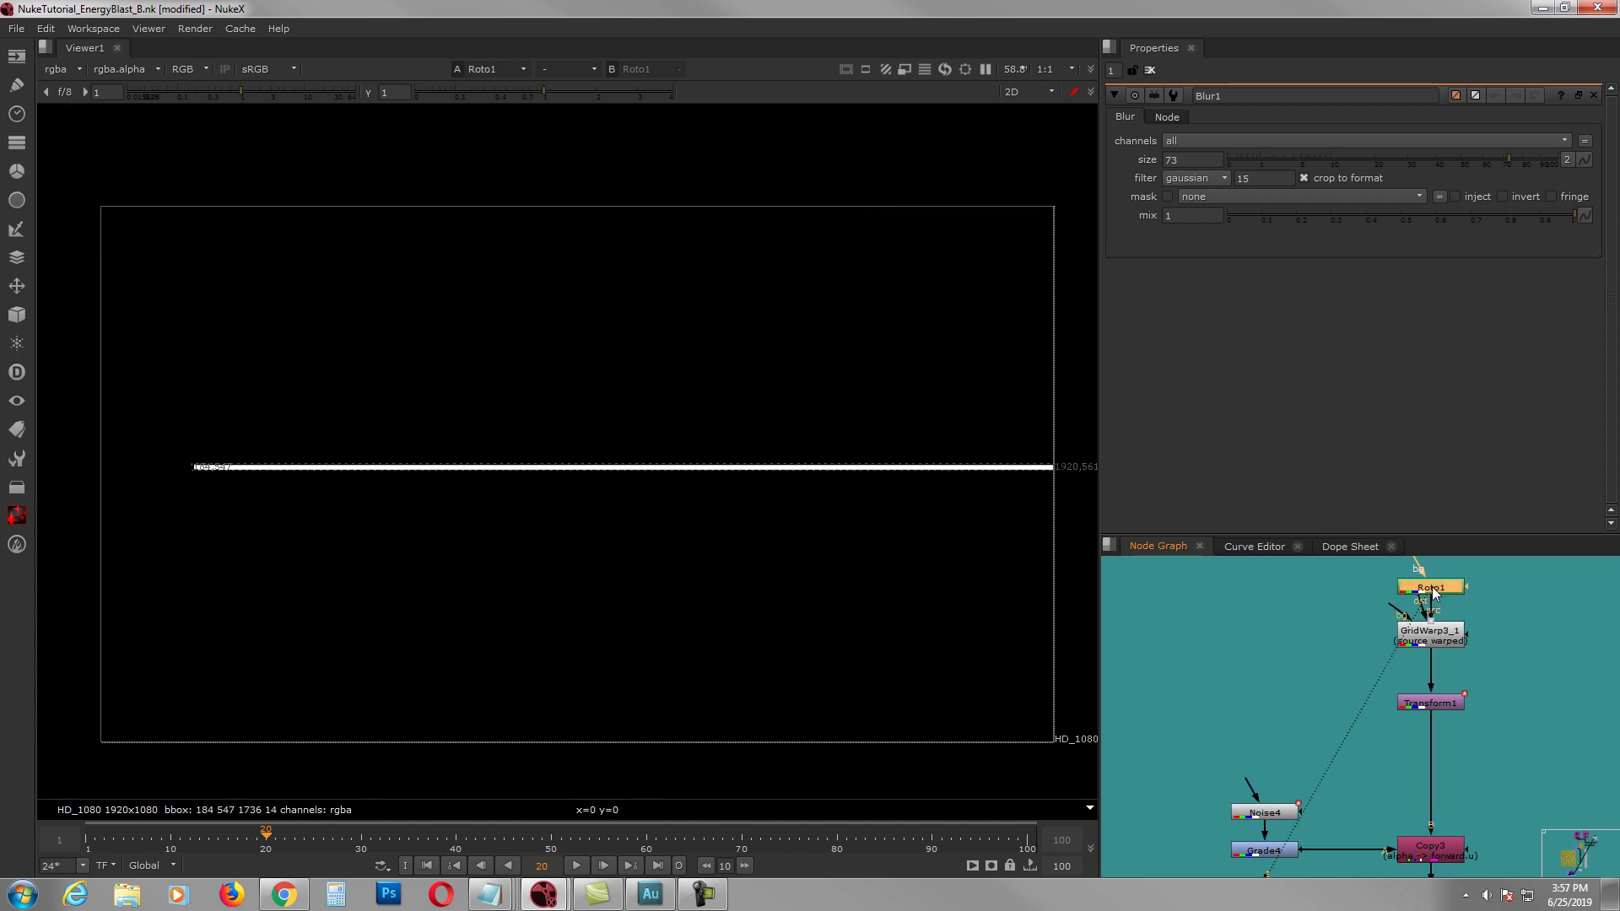
pyautogui.doubleClick(1434, 593)
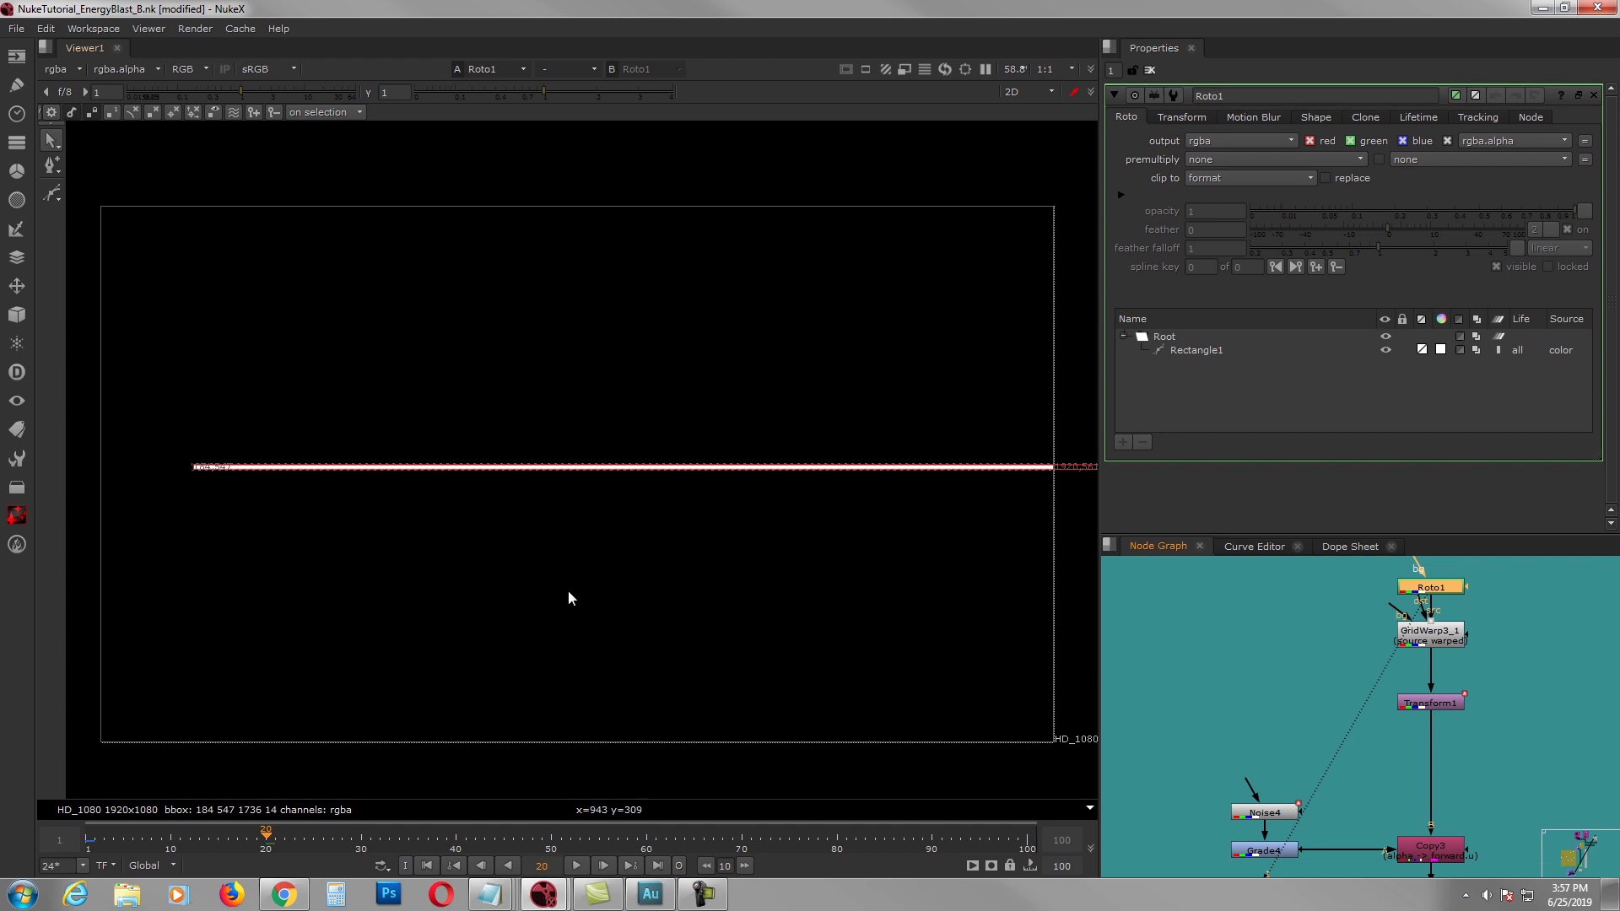
# Step: Open GridWarp3_1's properties, display the node, and check its warp at frames 1, 20, 40 and 60
pyautogui.click(429, 866)
pyautogui.moveTo(1445, 642); pyautogui.dragTo(1441, 648)
pyautogui.doubleClick(1441, 648)
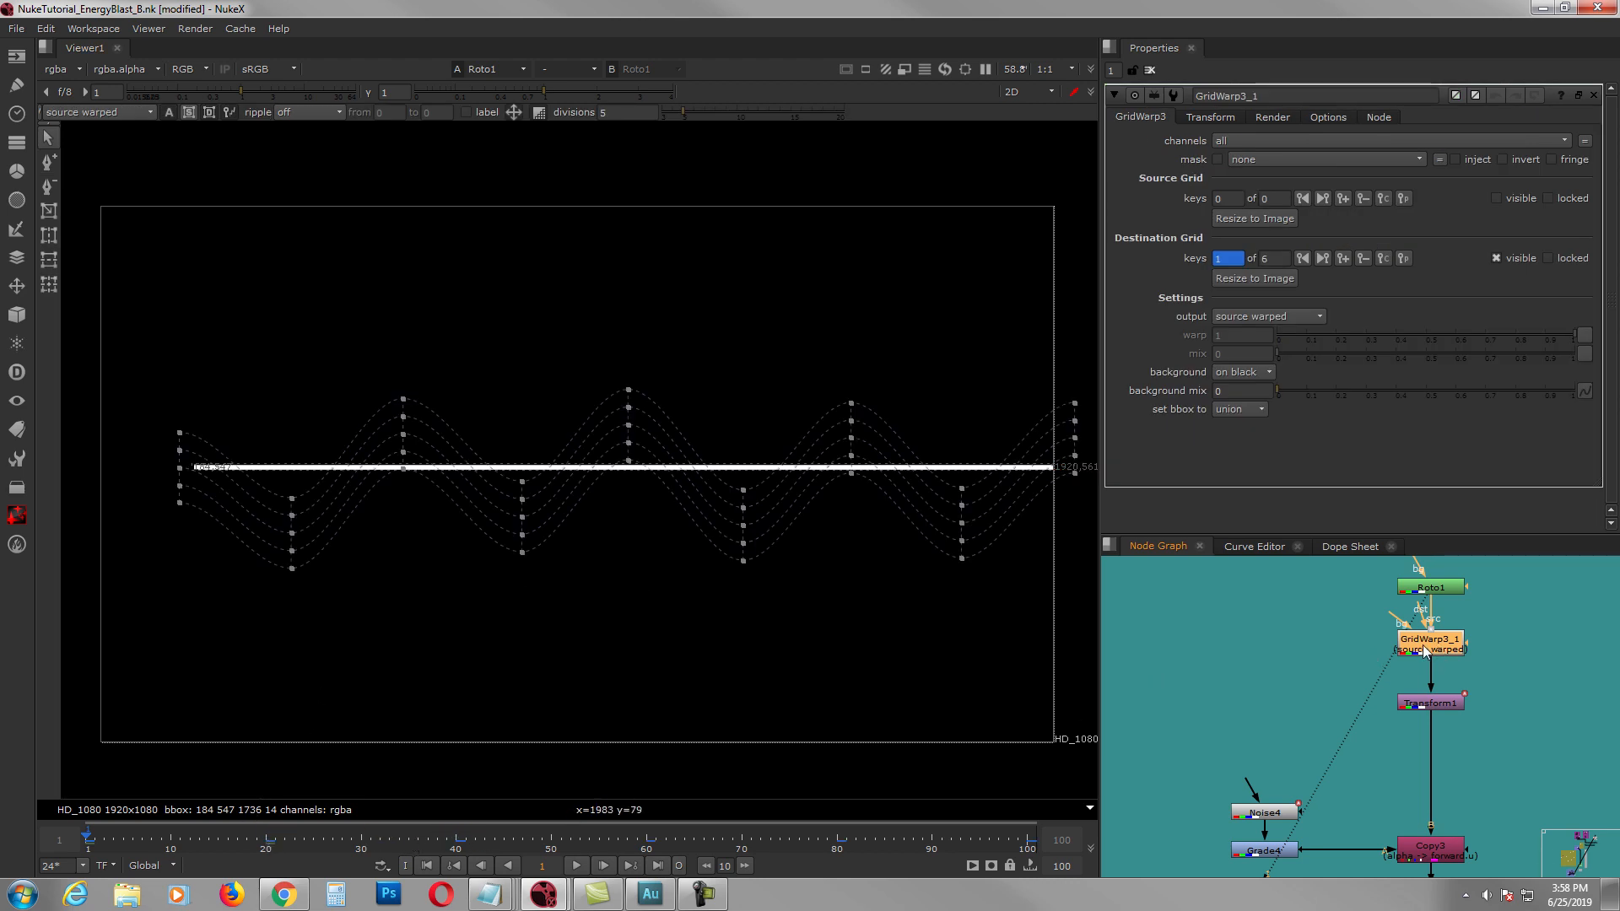
pyautogui.press('1')
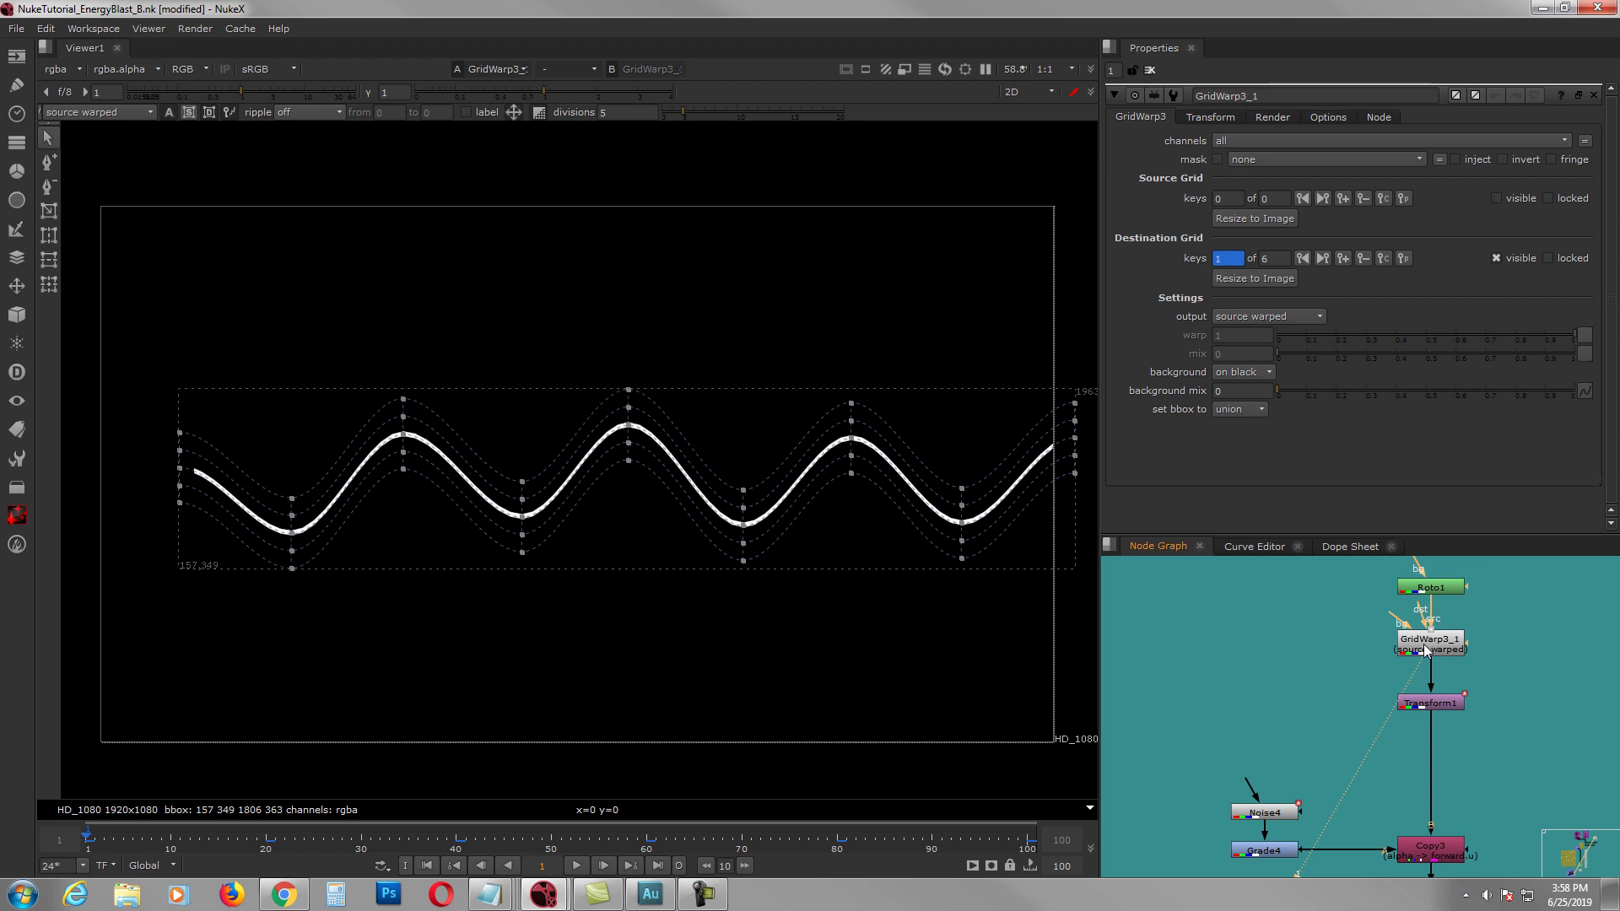
pyautogui.click(267, 840)
pyautogui.click(456, 841)
pyautogui.click(646, 841)
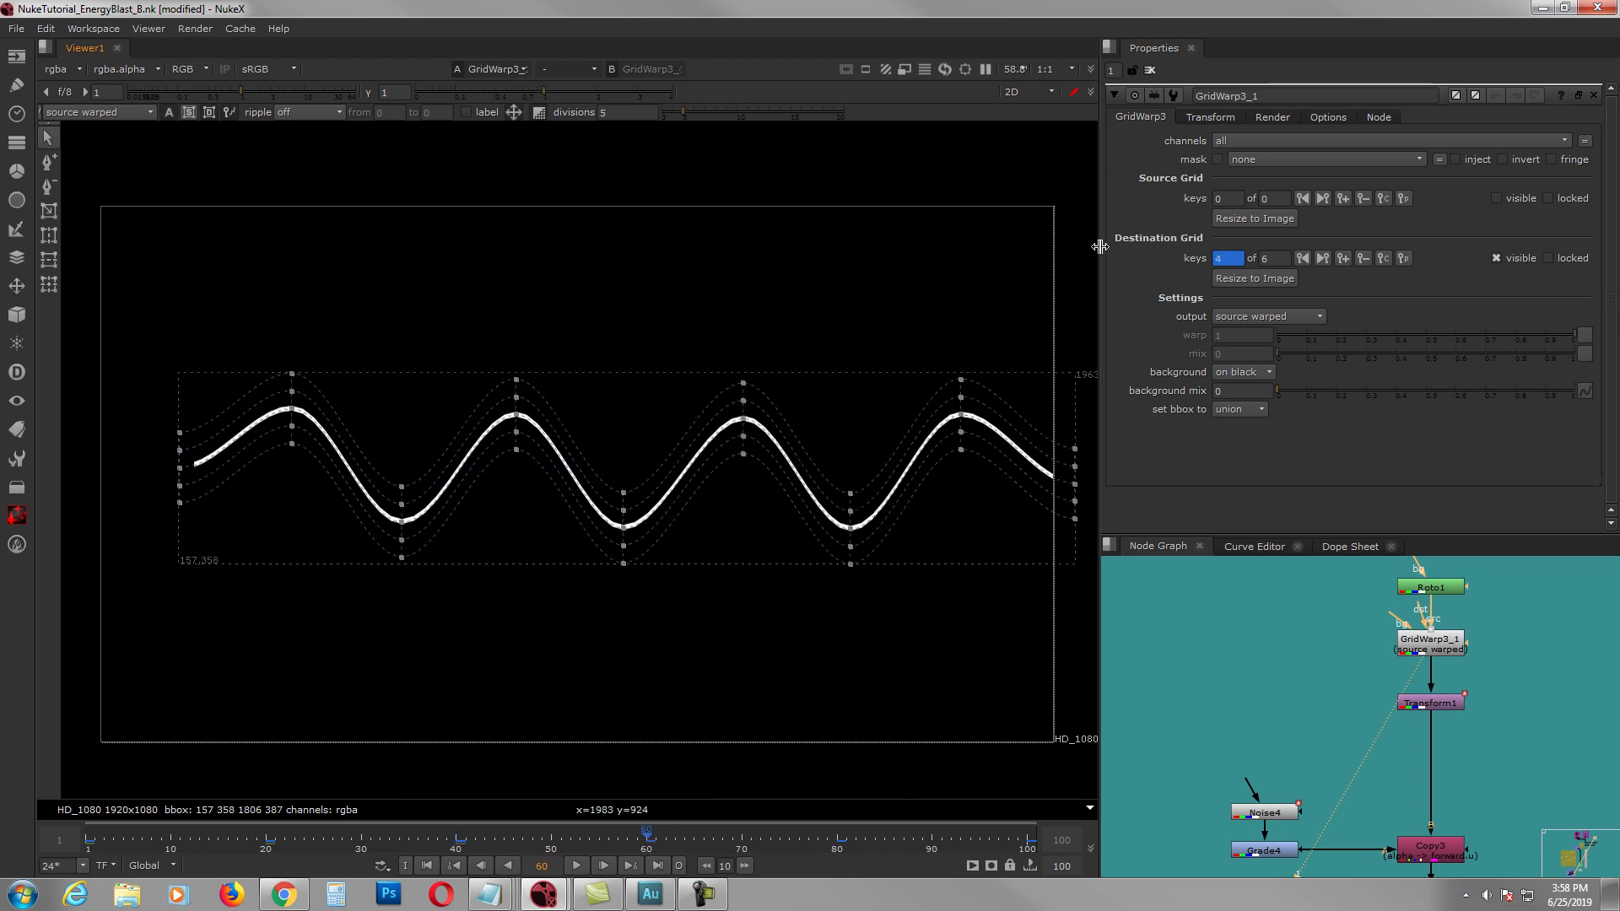
pyautogui.click(1149, 70)
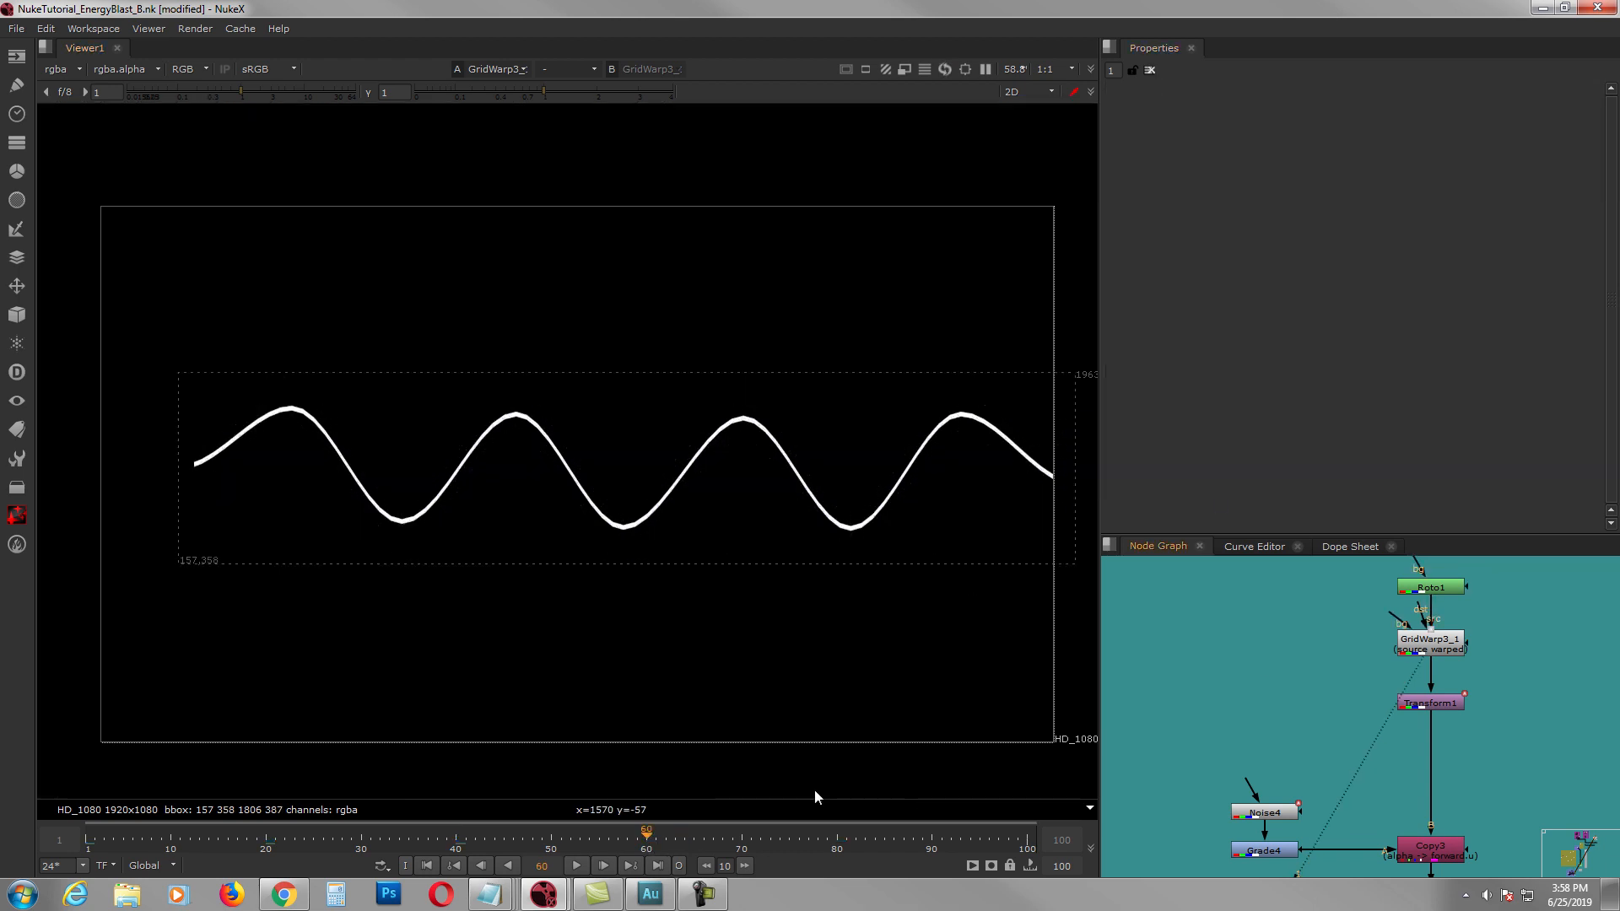
# Step: Display Transform1 at the first frame and open its properties to examine the rotation and center
pyautogui.click(427, 866)
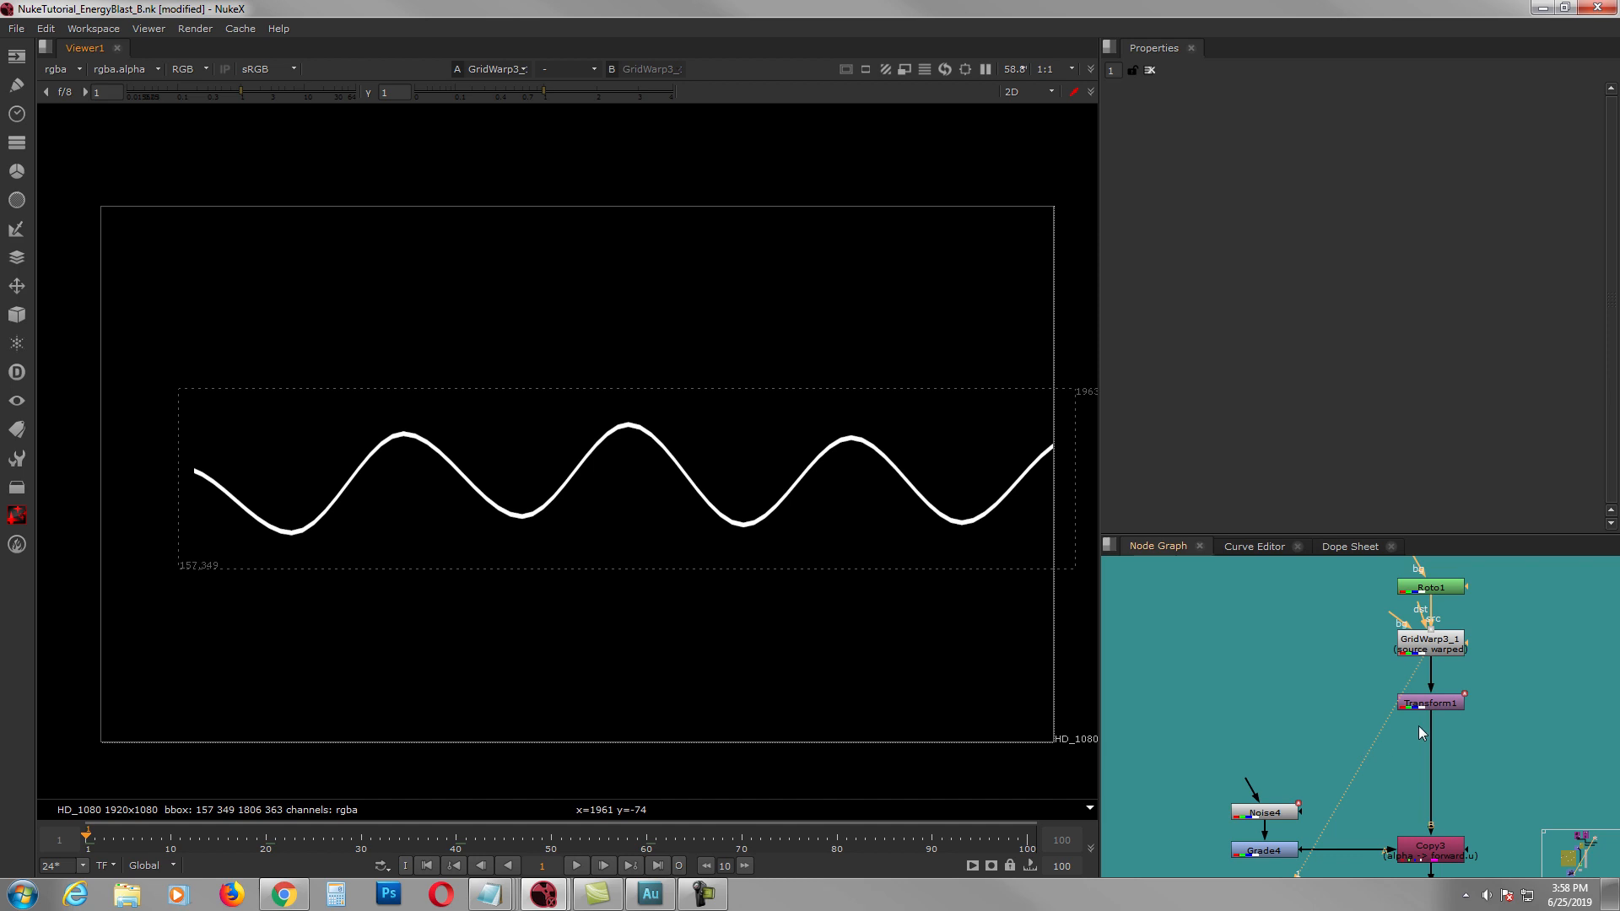
pyautogui.press('1')
pyautogui.doubleClick(1429, 703)
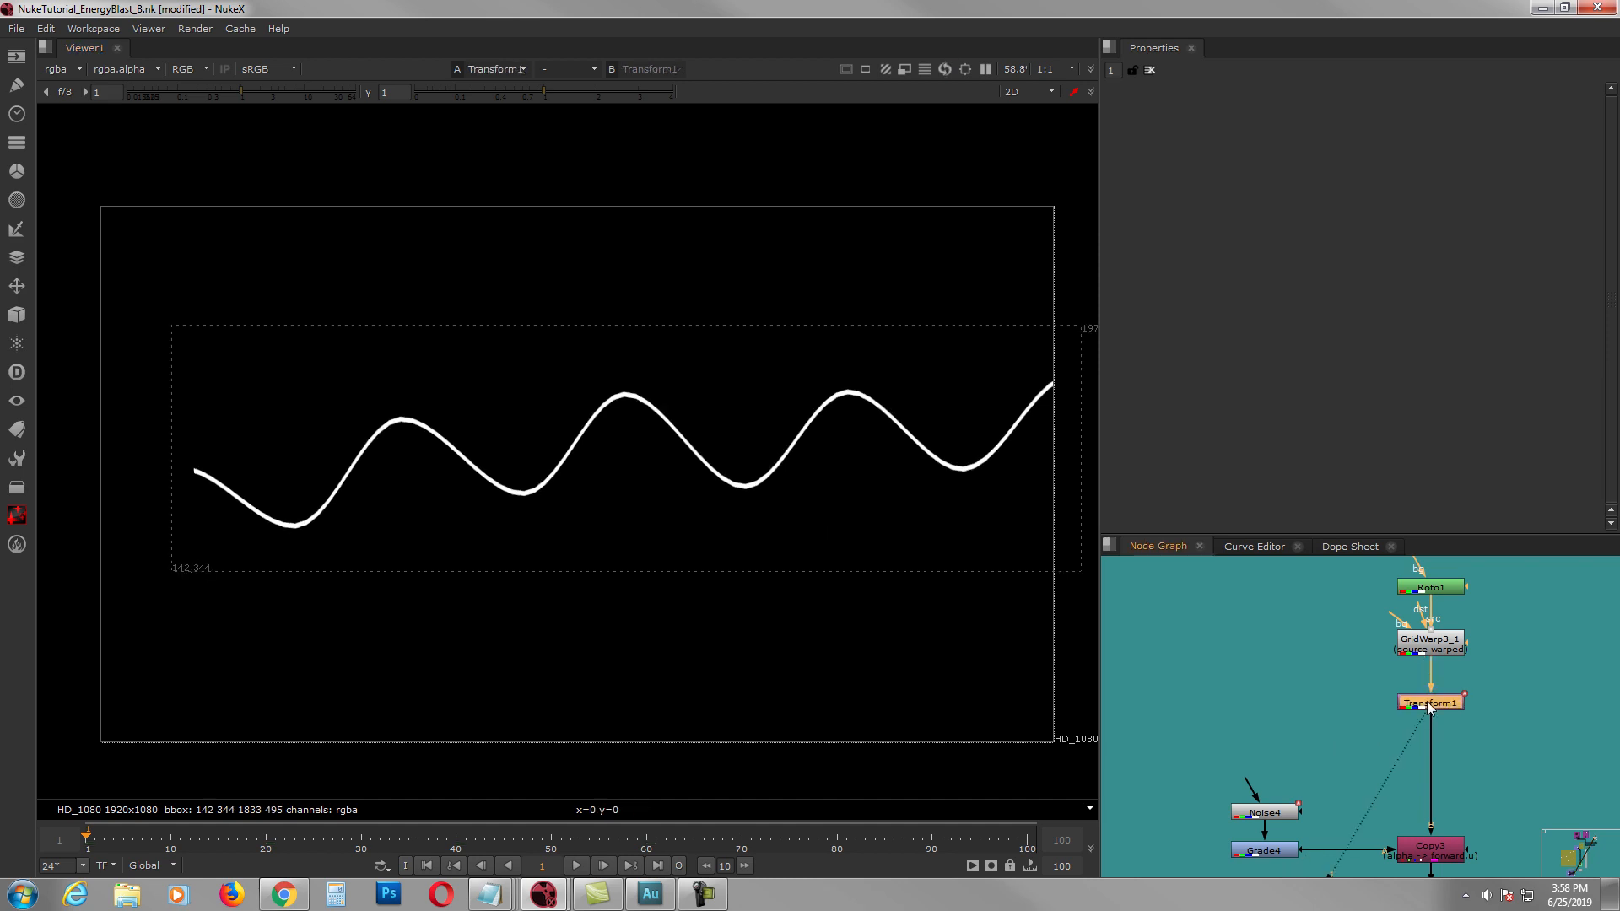
pyautogui.moveTo(1357, 753); pyautogui.dragTo(1362, 736, button='middle')
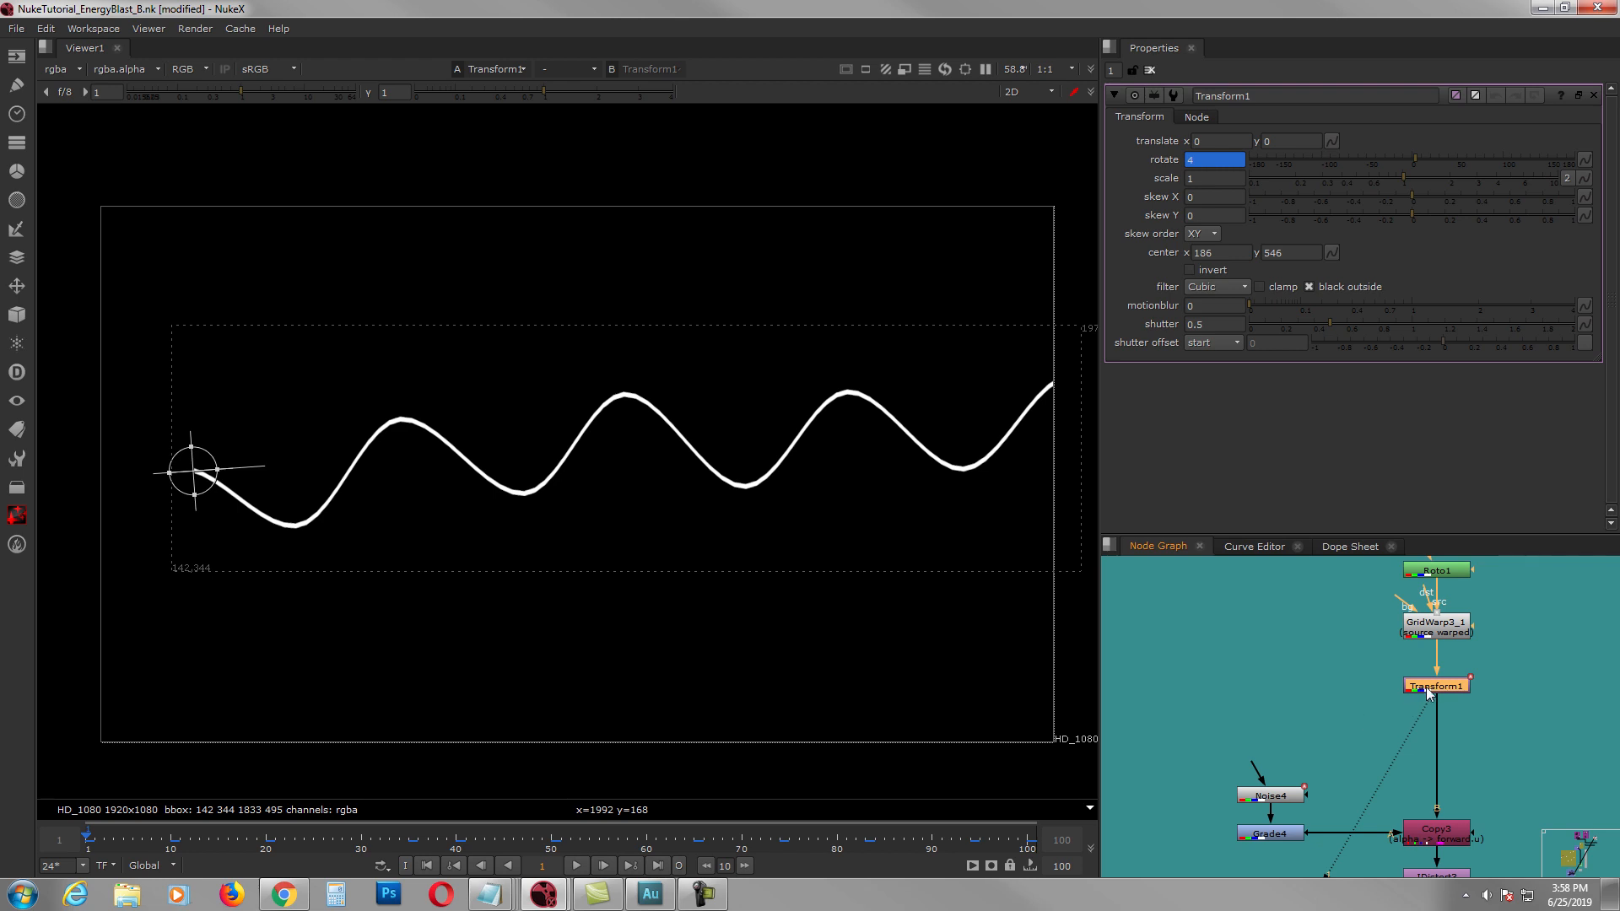
# Step: Paste a copy of Transform1 branching from GridWarp3_1, display it, and move its center to x 196, y 542
pyautogui.click(1331, 661)
pyautogui.hotkey('ctrl', 'v')
pyautogui.moveTo(1319, 644); pyautogui.dragTo(1419, 630)
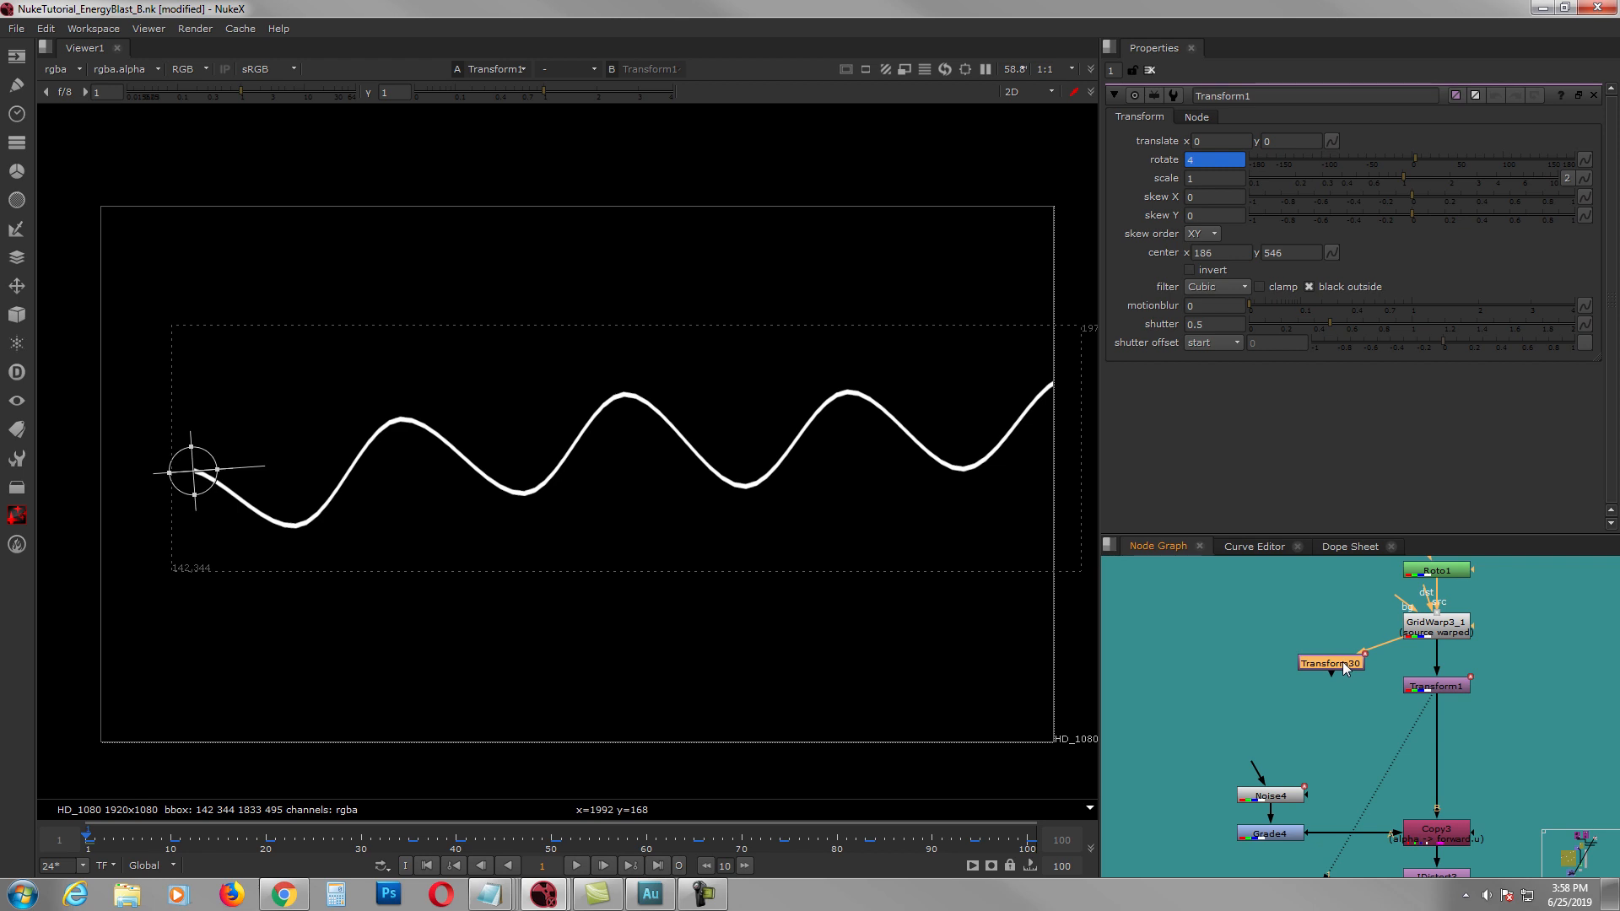
pyautogui.doubleClick(1342, 663)
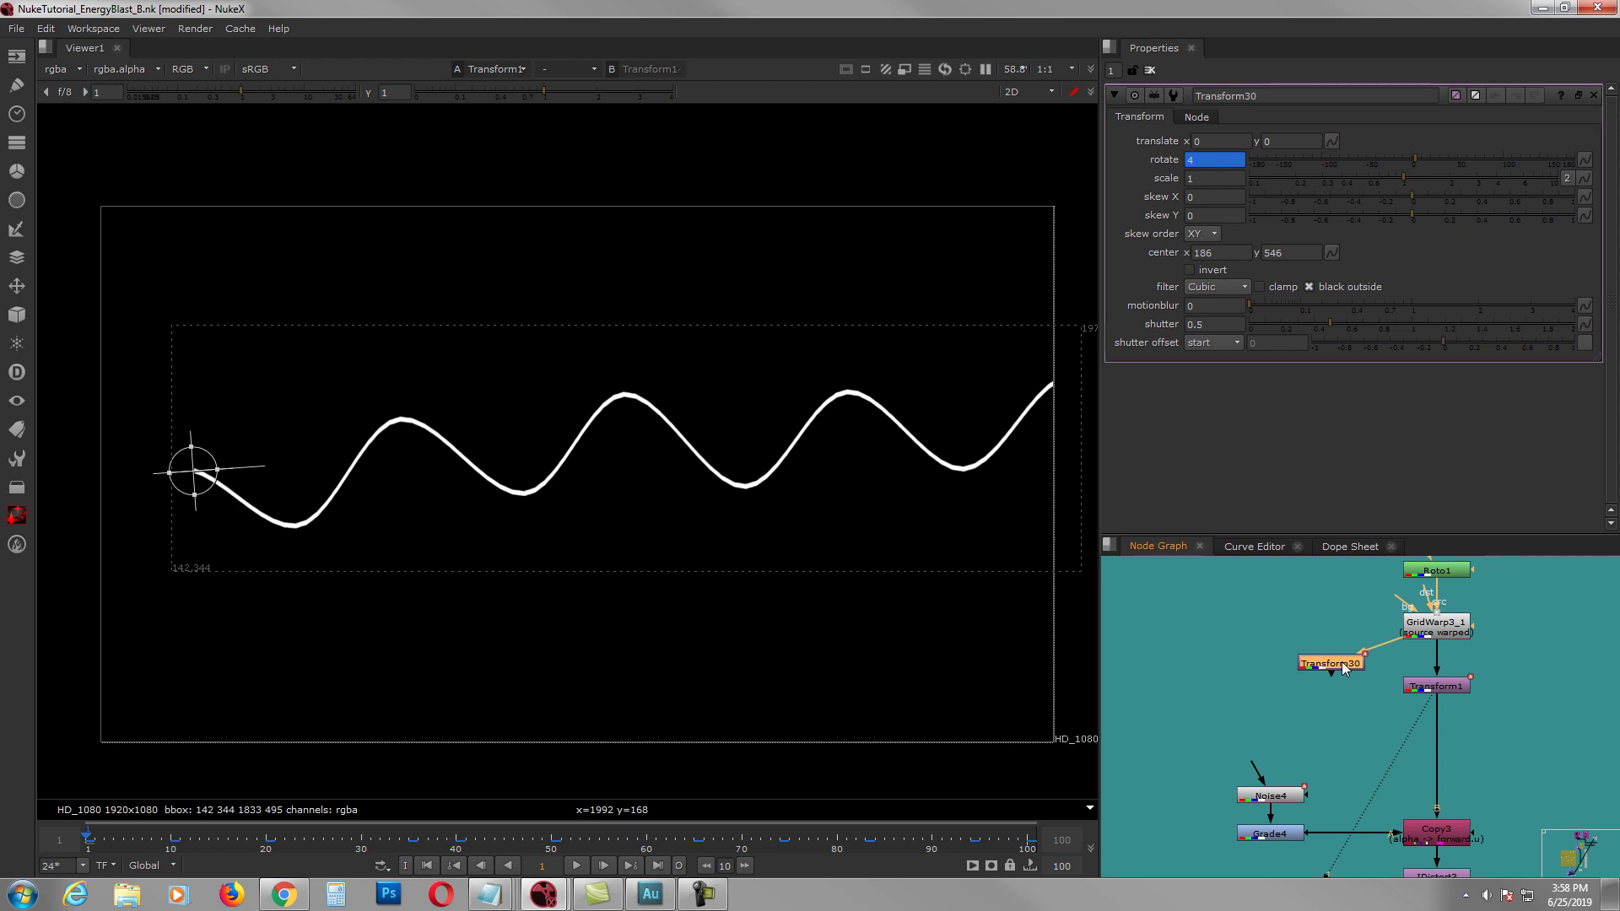
pyautogui.press('1')
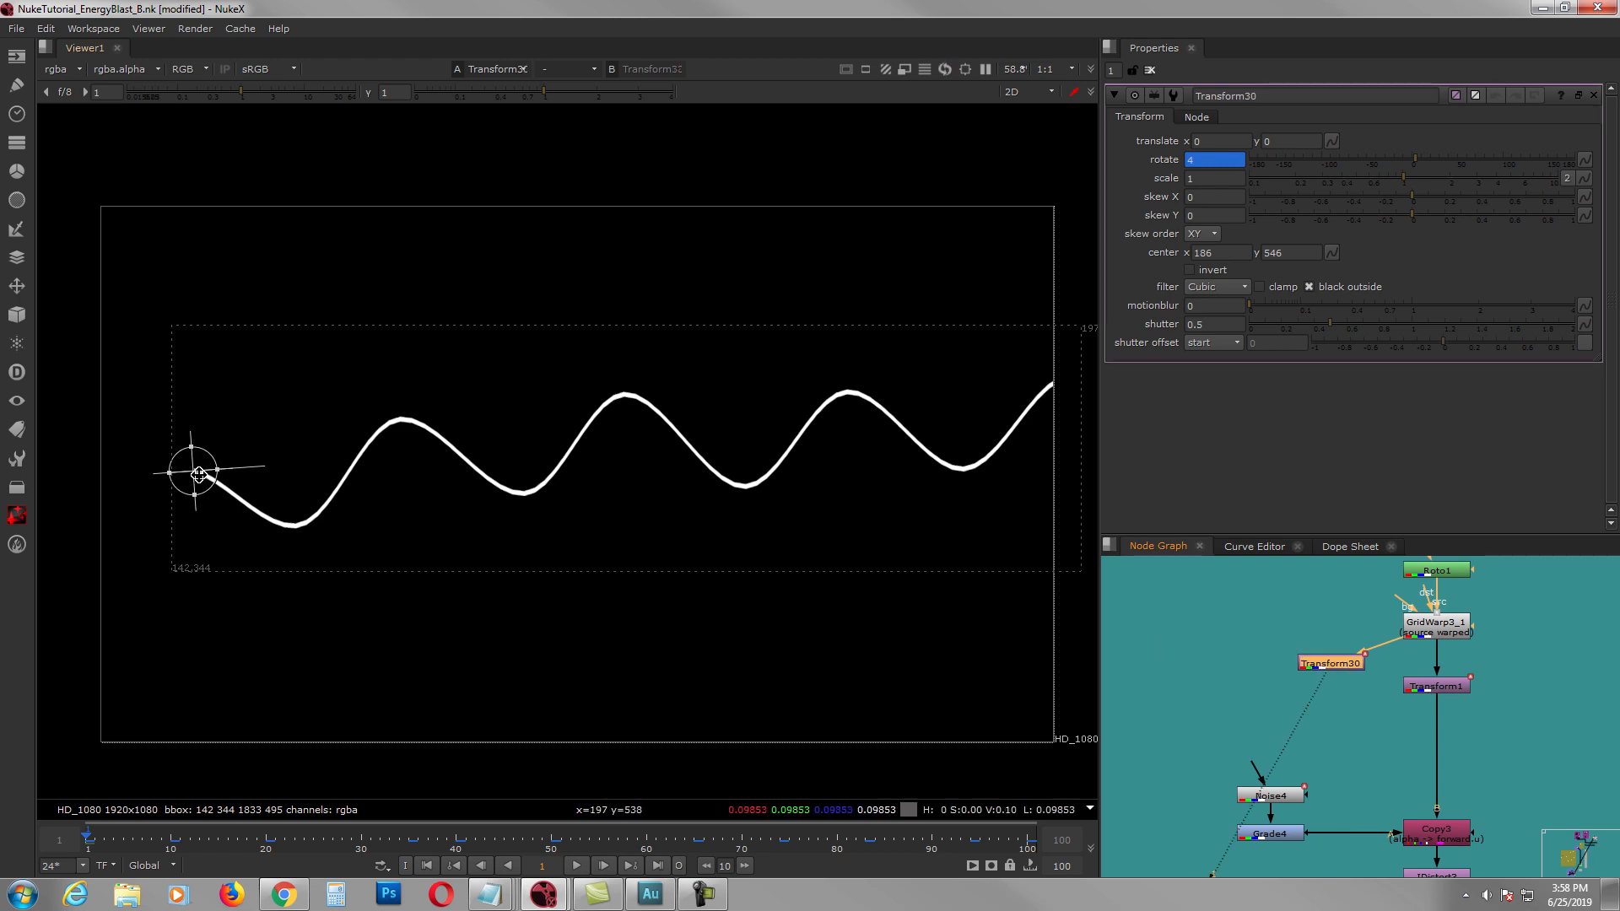
pyautogui.moveTo(194, 474)
pyautogui.keyDown('ctrl'); pyautogui.mouseDown()
pyautogui.moveTo(308, 472)
pyautogui.moveTo(669, 376)
pyautogui.moveTo(741, 485)
pyautogui.moveTo(477, 524)
pyautogui.moveTo(551, 489)
pyautogui.moveTo(199, 470)
pyautogui.mouseUp(); pyautogui.keyUp('ctrl')
# Step: Delete the copied Transform node and display Transform1 in the viewer again
pyautogui.click(1360, 715)
pyautogui.click(1334, 663)
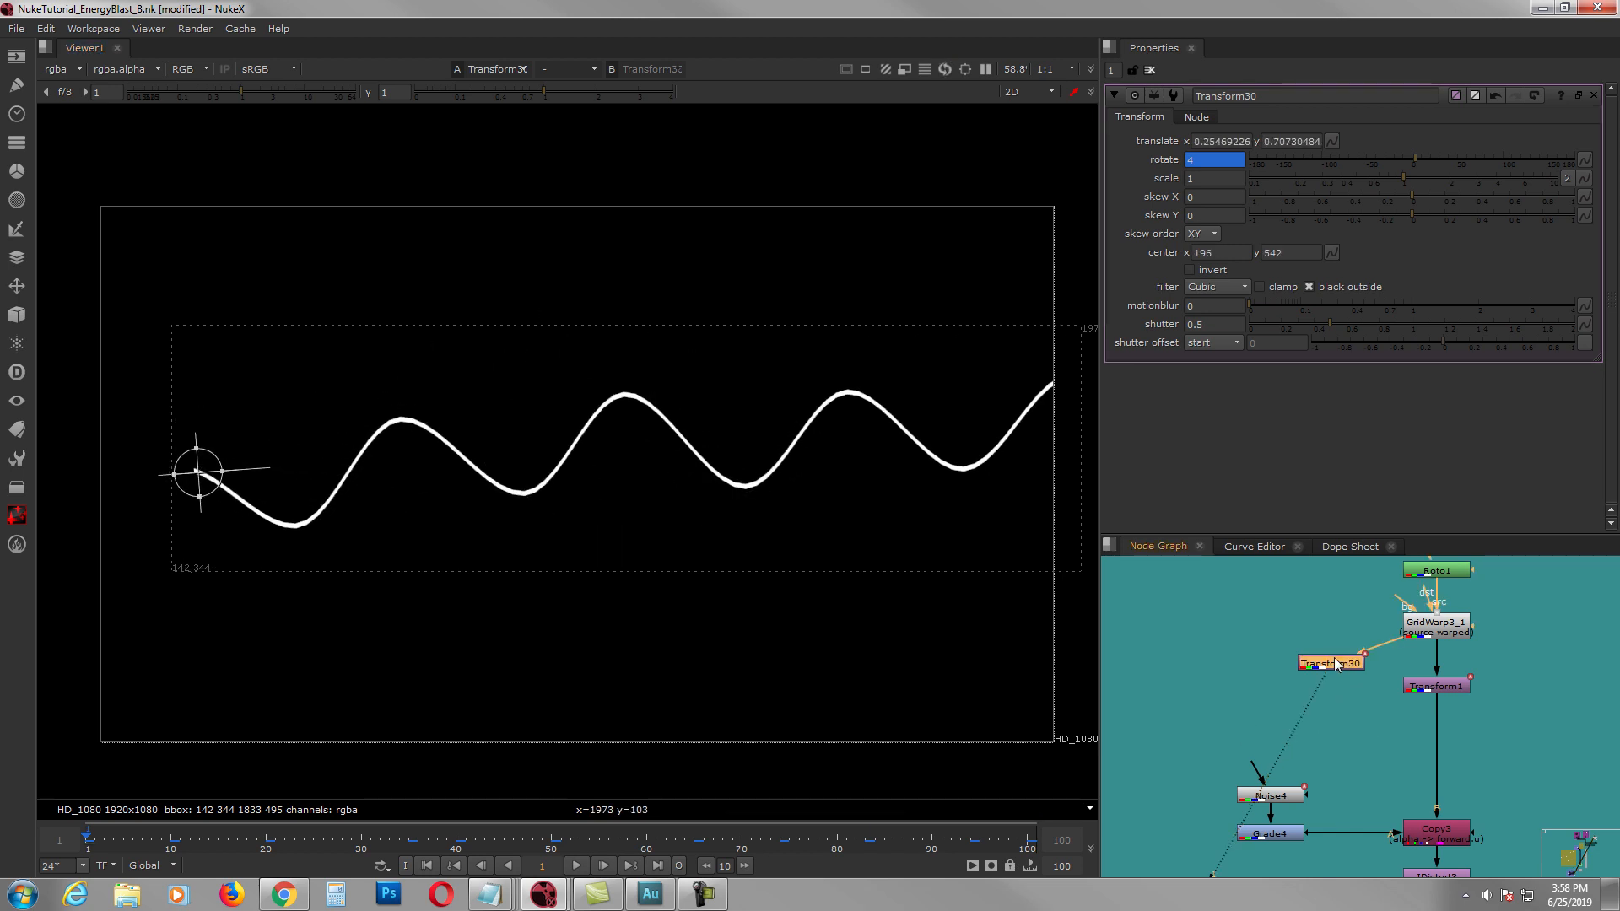
pyautogui.press('Delete')
pyautogui.click(1425, 691)
pyautogui.press('1')
# Step: Select the Noise, Grade, Copy and IDistort nodes in the purple BIG BLAST backdrop to examine the reused distortion setup
pyautogui.moveTo(1435, 735)
pyautogui.mouseDown(button='middle')
pyautogui.moveTo(1409, 687)
pyautogui.moveTo(1412, 721)
pyautogui.mouseUp(button='middle')
pyautogui.moveTo(1413, 808); pyautogui.dragTo(1464, 704, button='middle')
pyautogui.scroll(-2, 1297, 680)
pyautogui.scroll(-1, 1274, 661)
pyautogui.moveTo(1274, 660); pyautogui.dragTo(1525, 717, button='middle')
pyautogui.scroll(-1, 1238, 686)
pyautogui.moveTo(1238, 686); pyautogui.dragTo(1515, 718, button='middle')
pyautogui.scroll(1, 1284, 685)
pyautogui.scroll(1, 1283, 685)
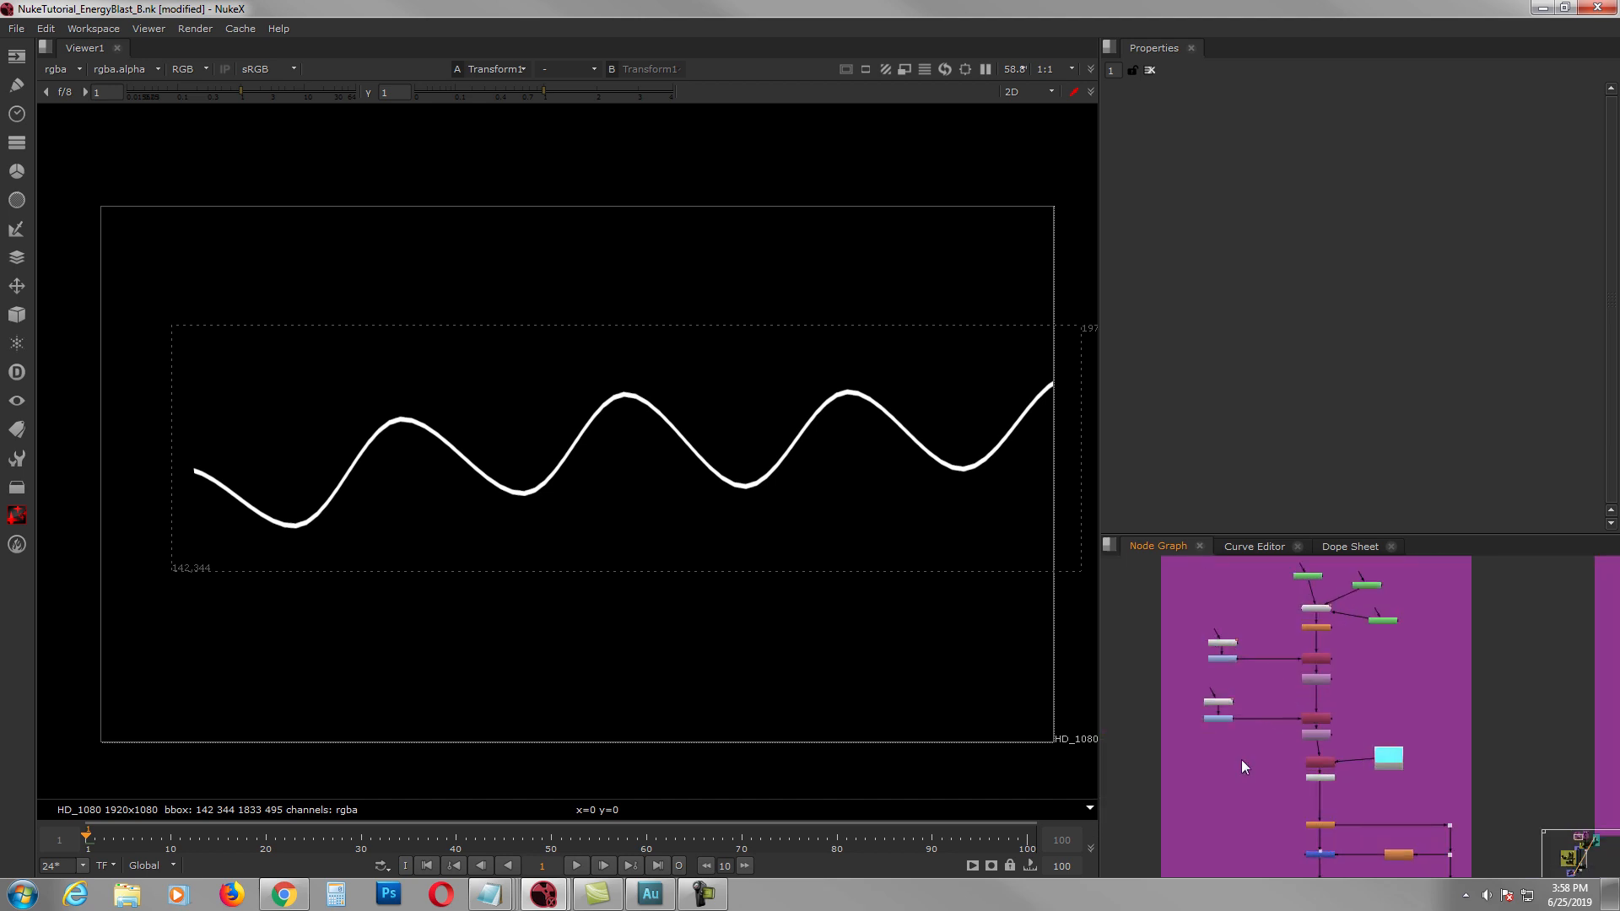
pyautogui.moveTo(1193, 648); pyautogui.dragTo(1359, 754)
pyautogui.scroll(2, 1267, 671)
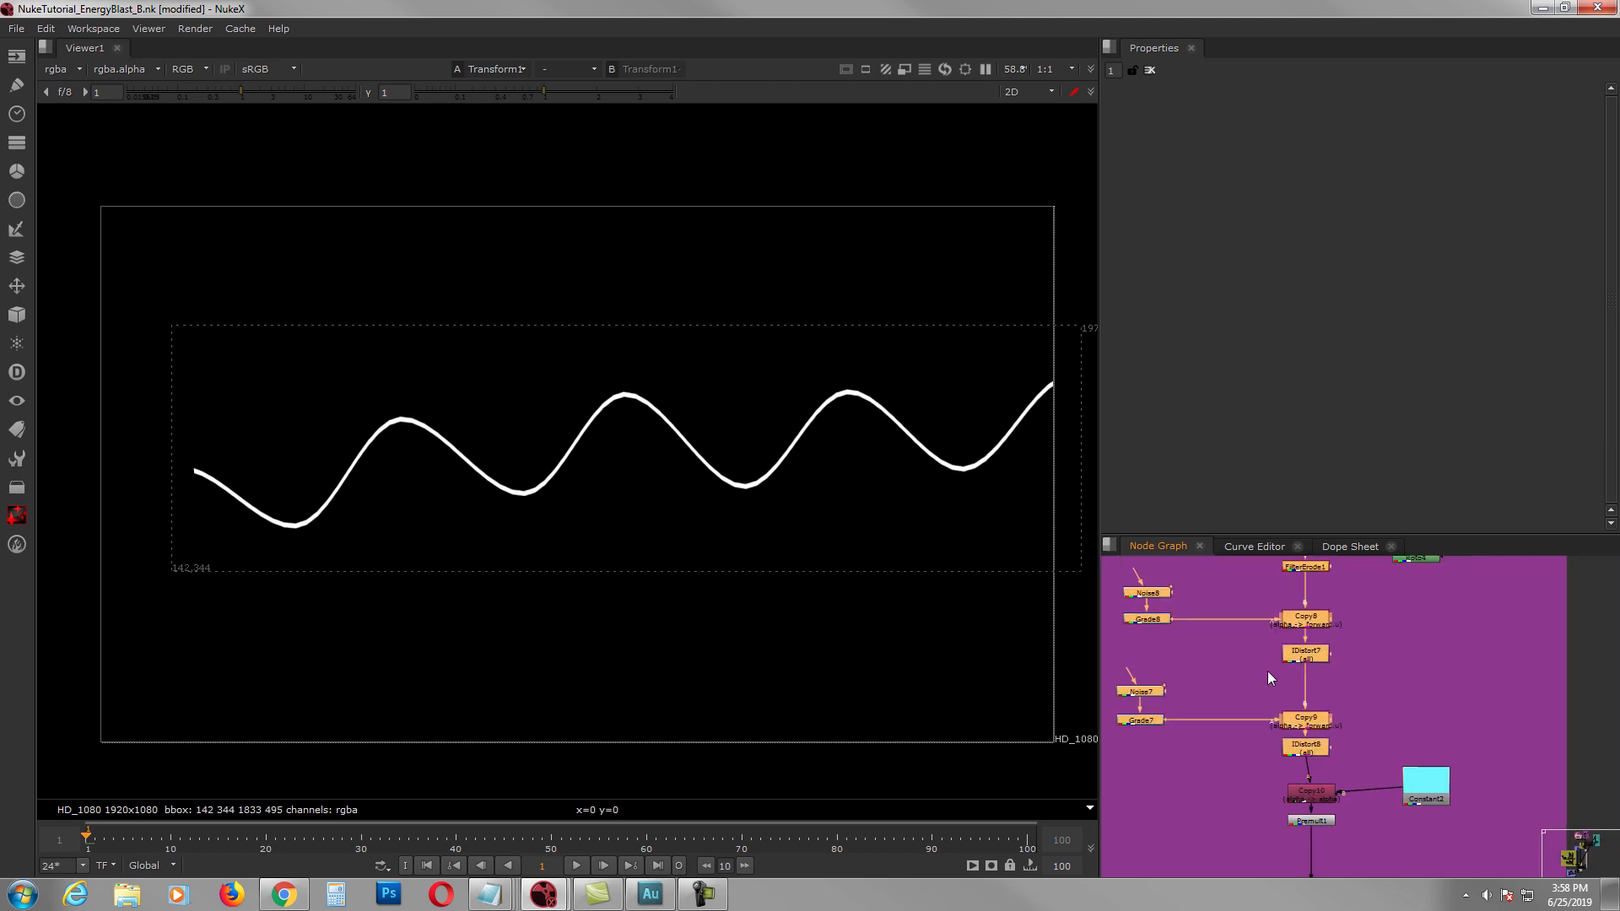
pyautogui.scroll(-2, 1269, 655)
pyautogui.moveTo(1202, 626); pyautogui.dragTo(1440, 772)
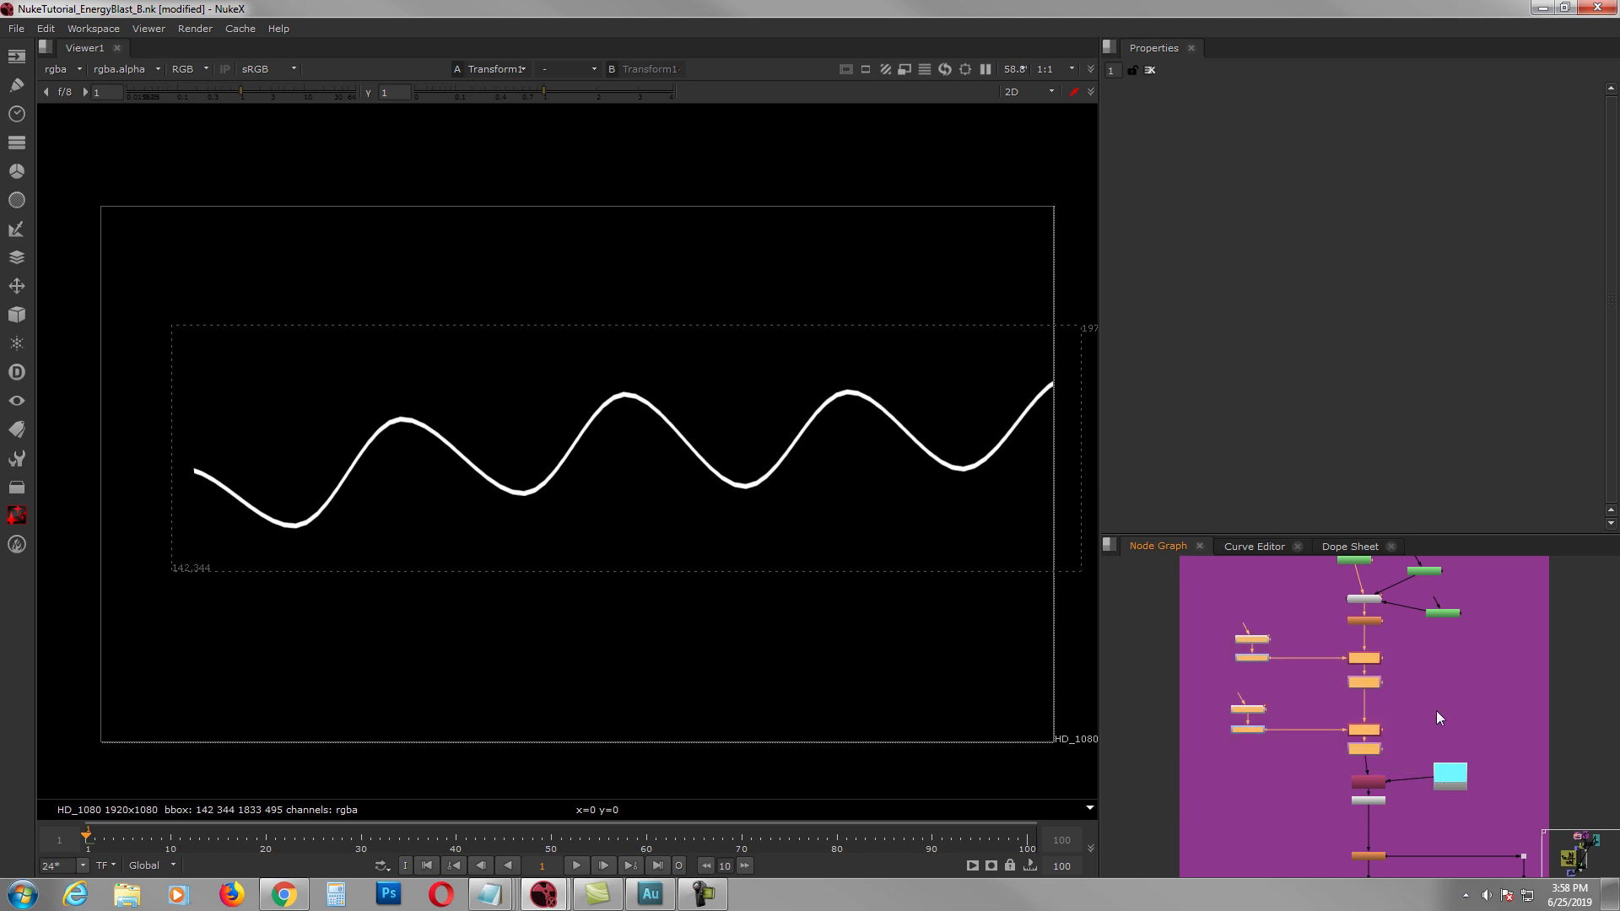
# Step: Display IDistort3 and then IDistort4 of the teal EDGE branch in the viewer
pyautogui.moveTo(1436, 711); pyautogui.dragTo(1224, 695, button='middle')
pyautogui.scroll(-1, 1223, 695)
pyautogui.moveTo(1372, 725); pyautogui.dragTo(1173, 702, button='middle')
pyautogui.scroll(-1, 1266, 706)
pyautogui.moveTo(1451, 717); pyautogui.dragTo(1207, 646, button='middle')
pyautogui.scroll(4, 1379, 672)
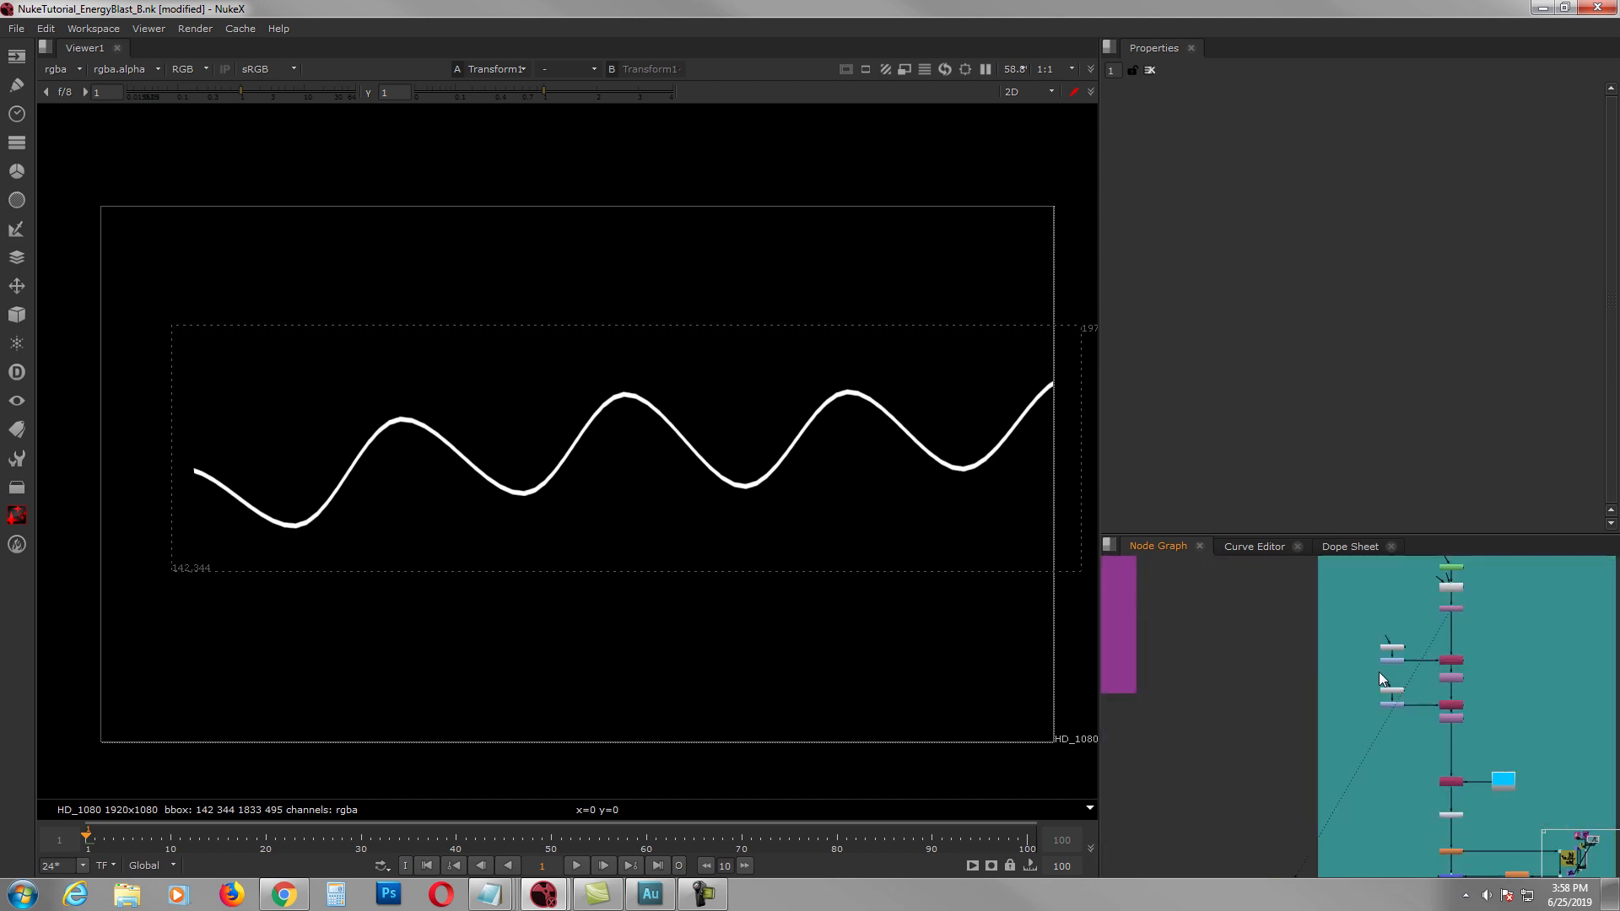
pyautogui.scroll(2, 1524, 688)
pyautogui.click(1442, 712)
pyautogui.press('1')
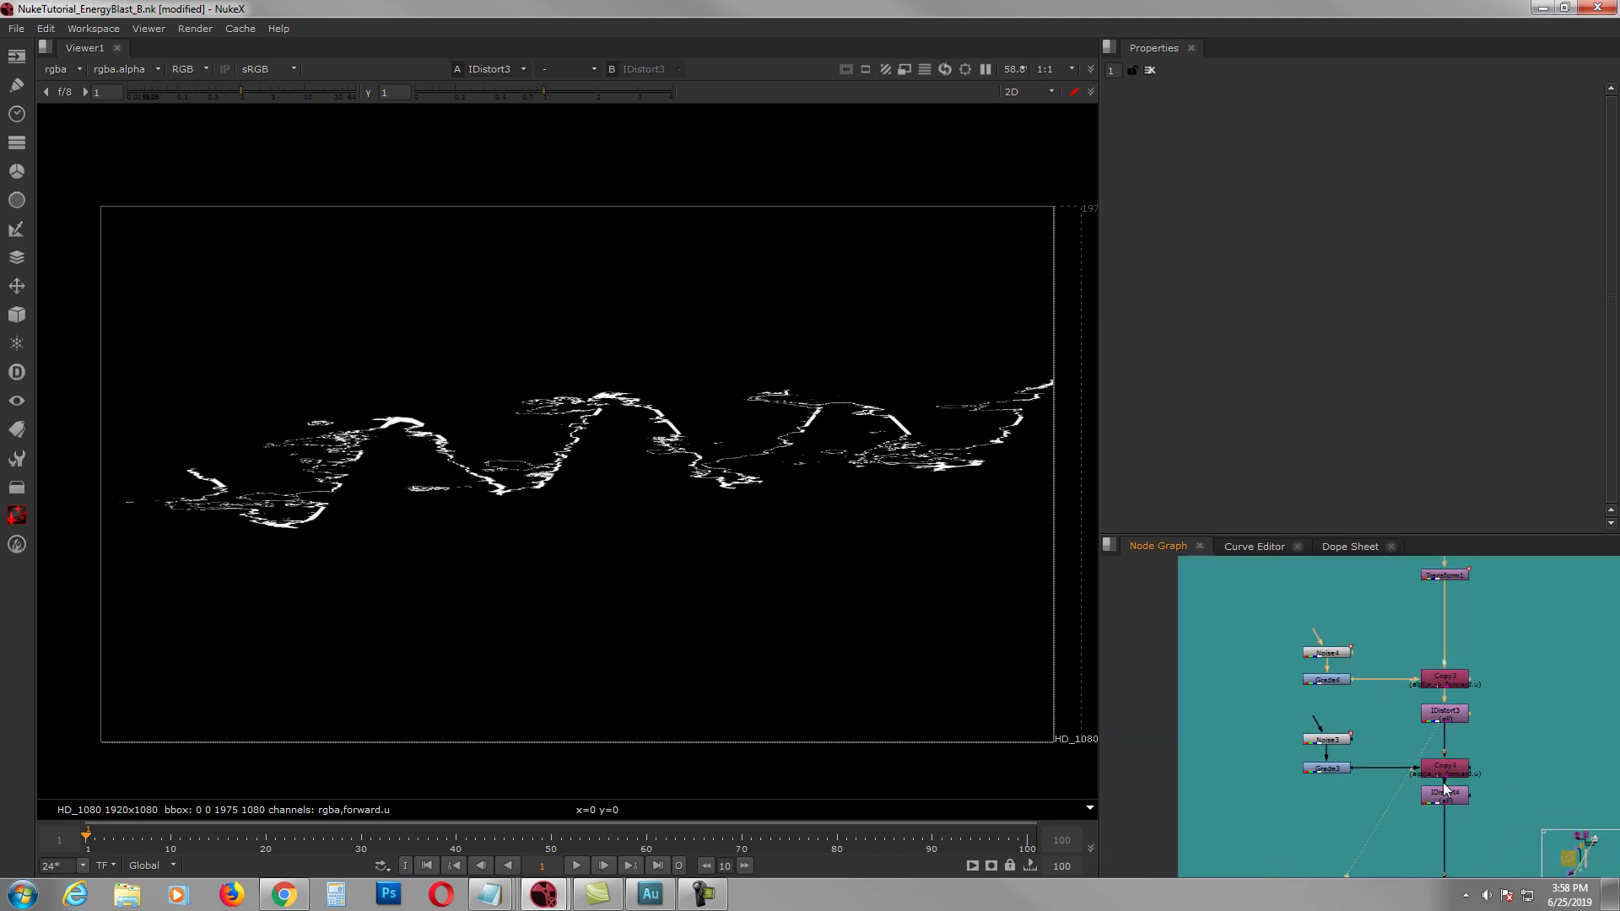
pyautogui.click(1444, 794)
pyautogui.press('1')
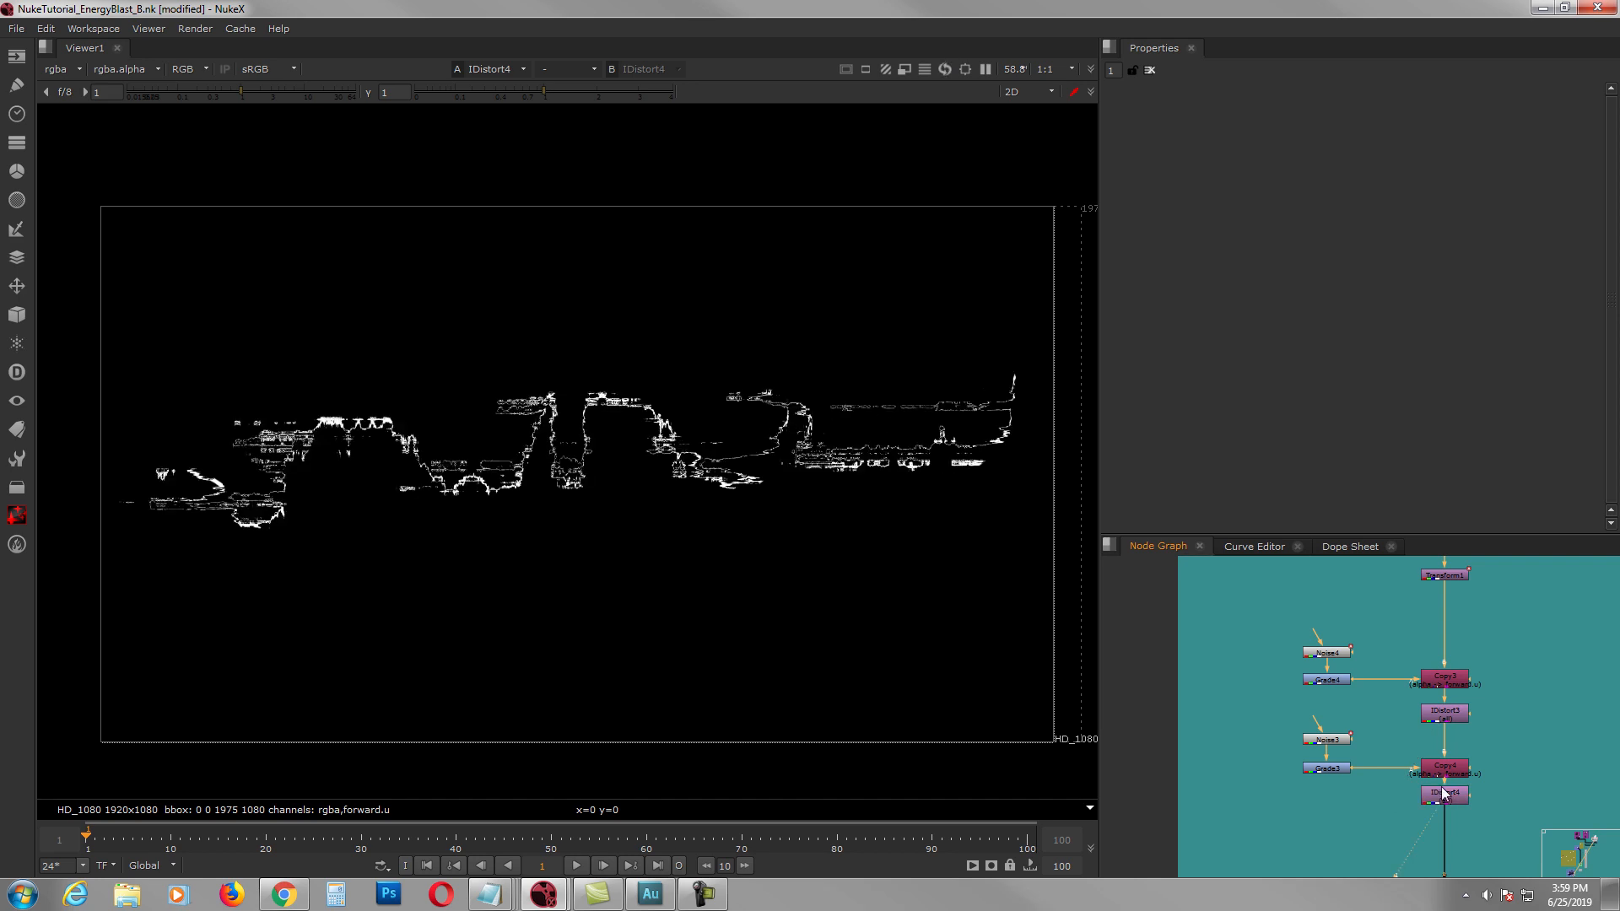
# Step: Open the properties of IDistort3 and IDistort4 to examine their UV scale, and briefly play the distorted line
pyautogui.doubleClick(1445, 713)
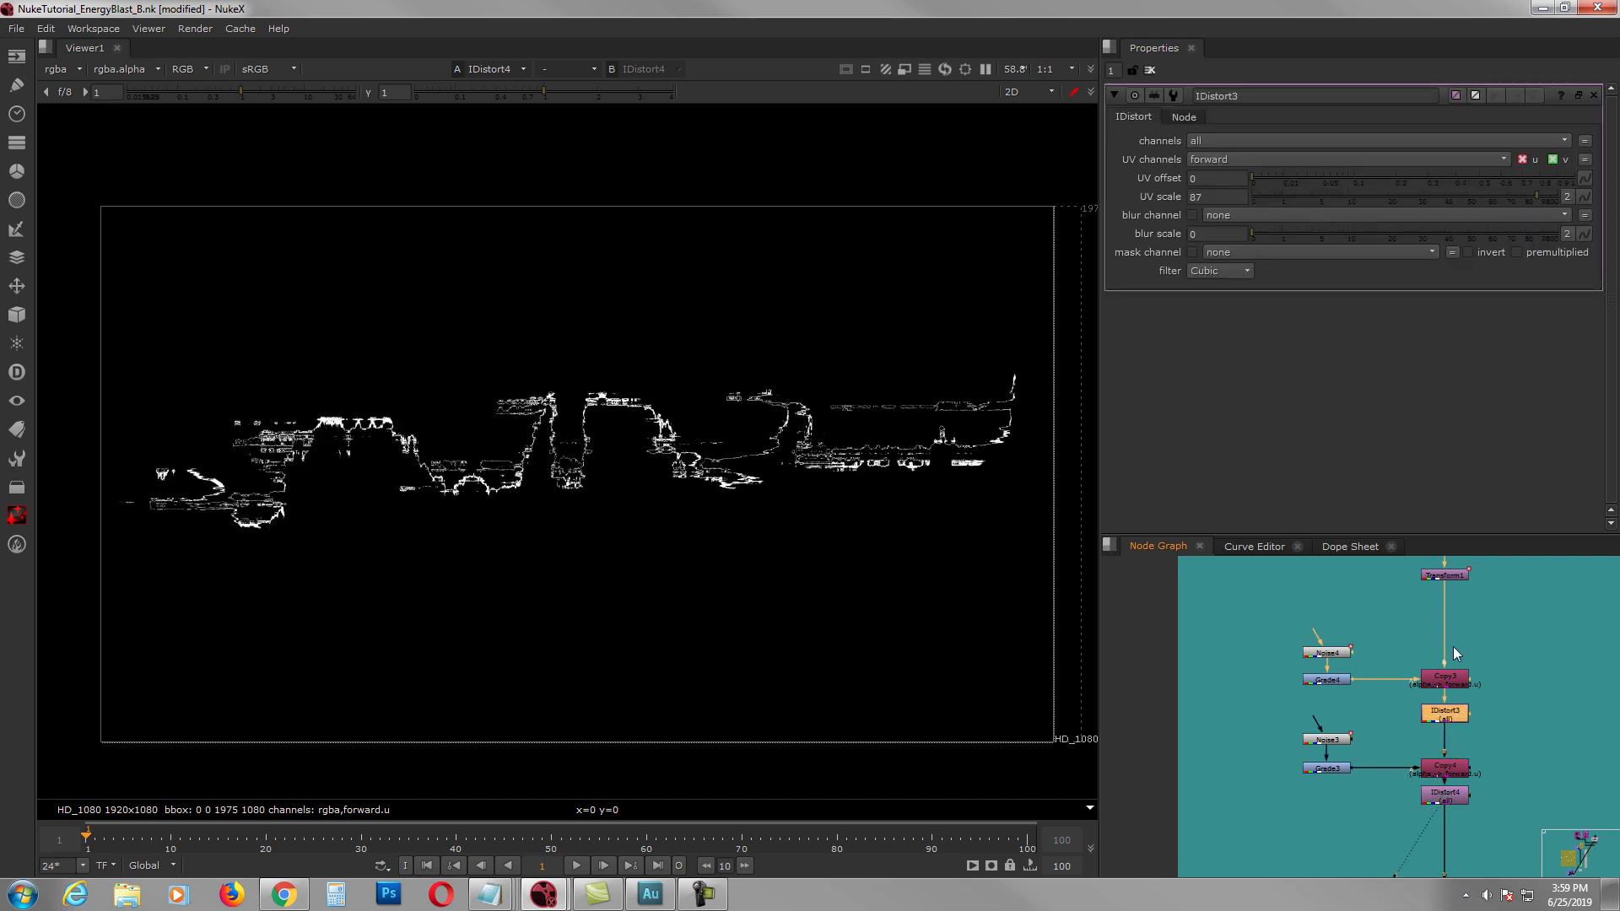
pyautogui.doubleClick(1438, 796)
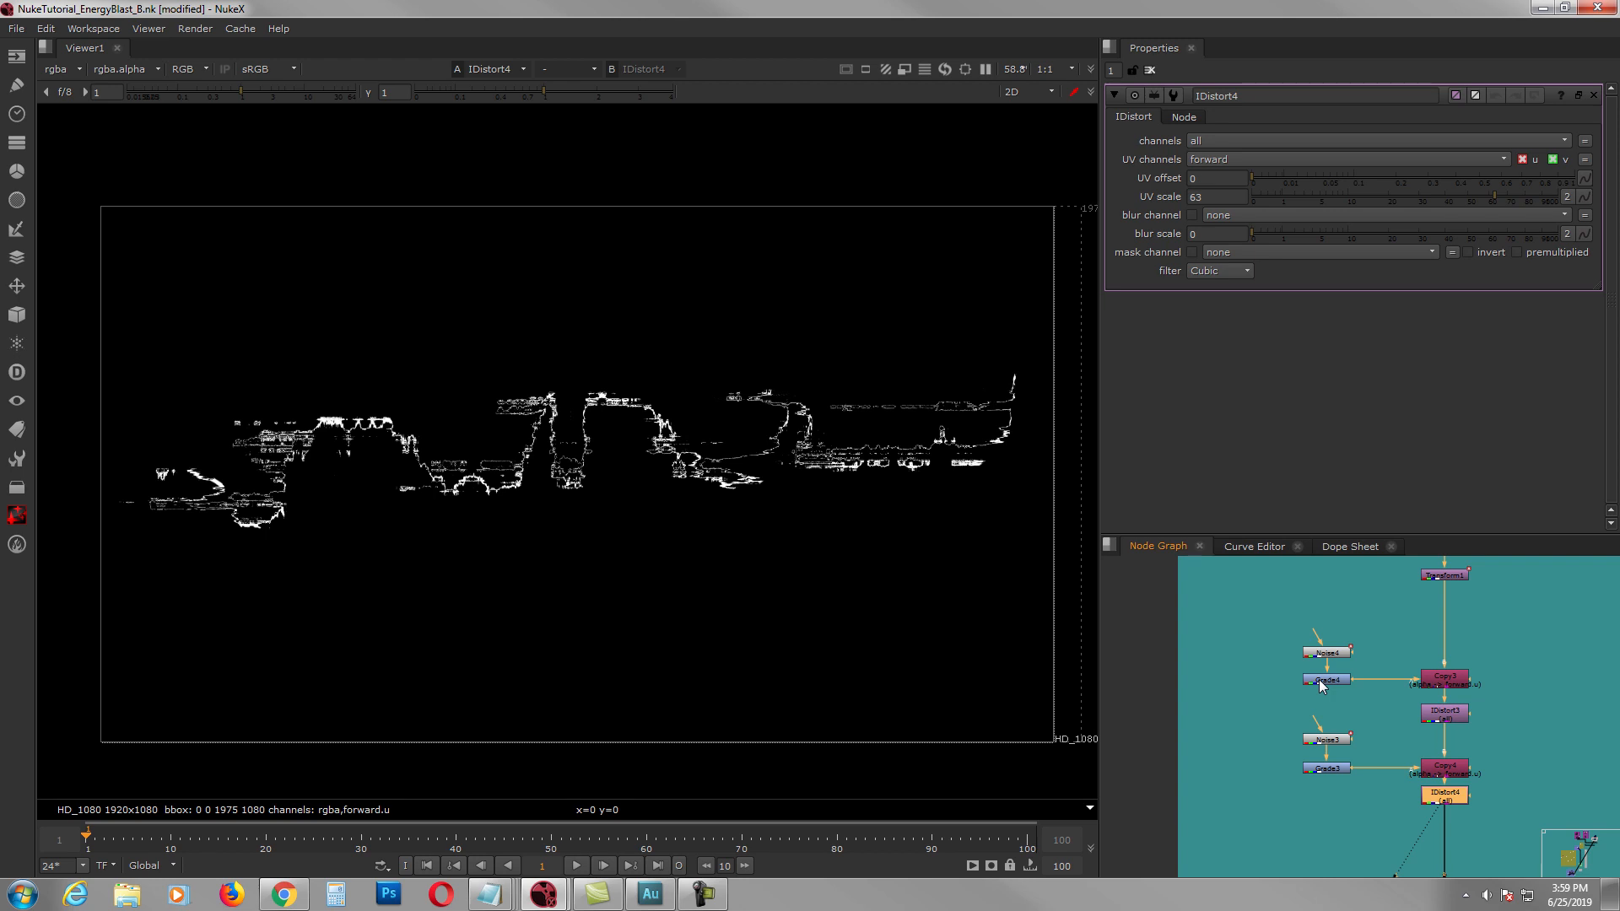
pyautogui.click(574, 866)
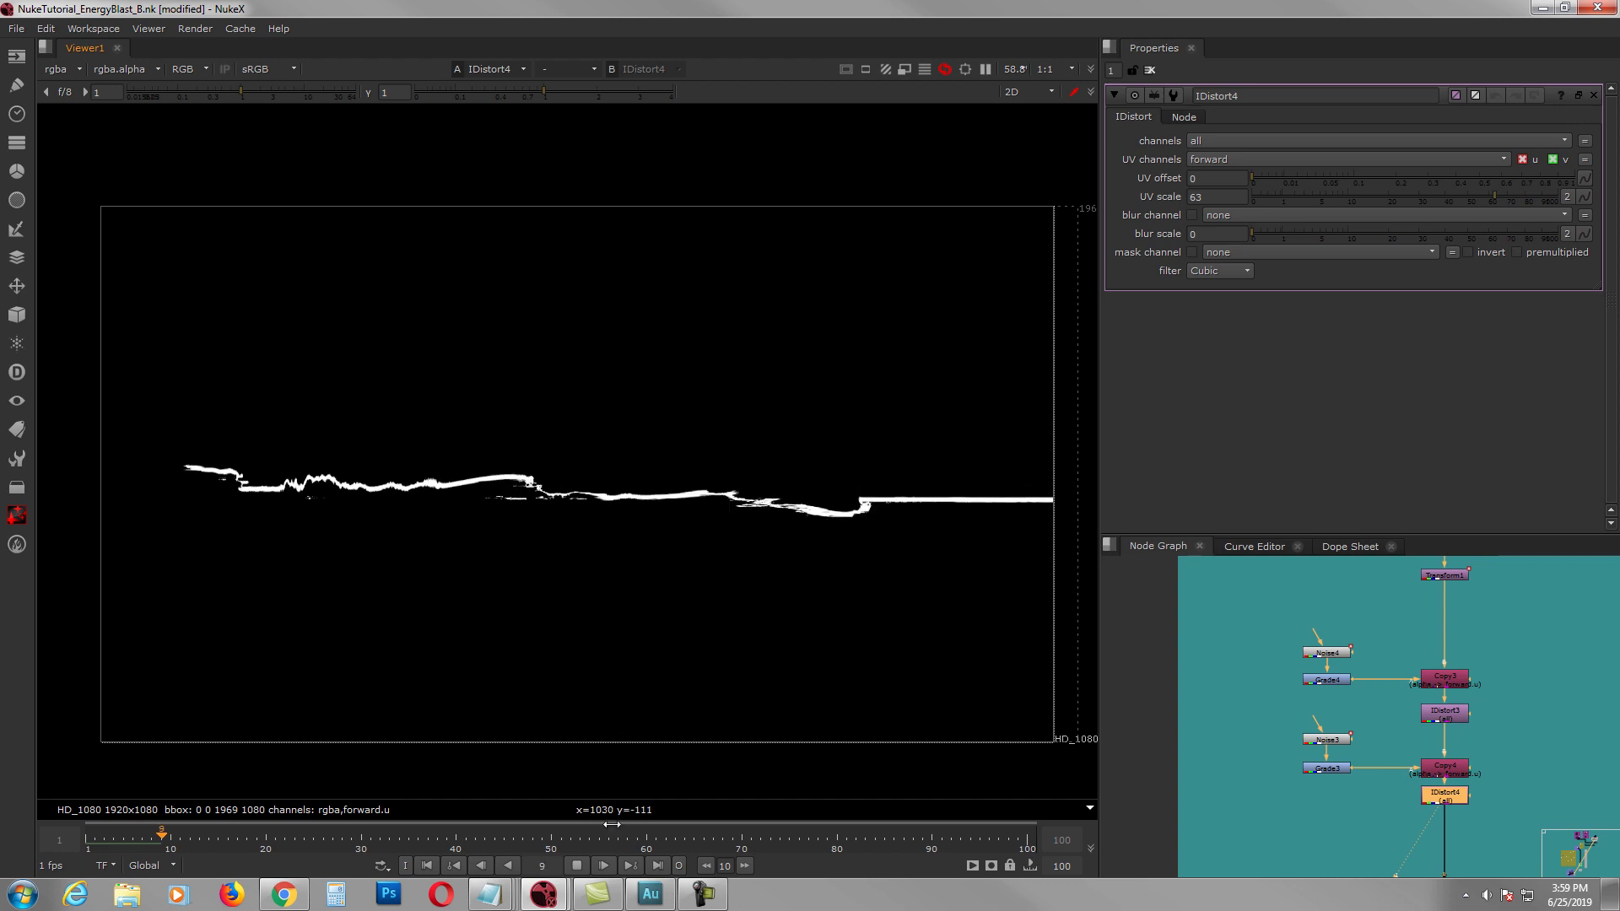
pyautogui.click(579, 867)
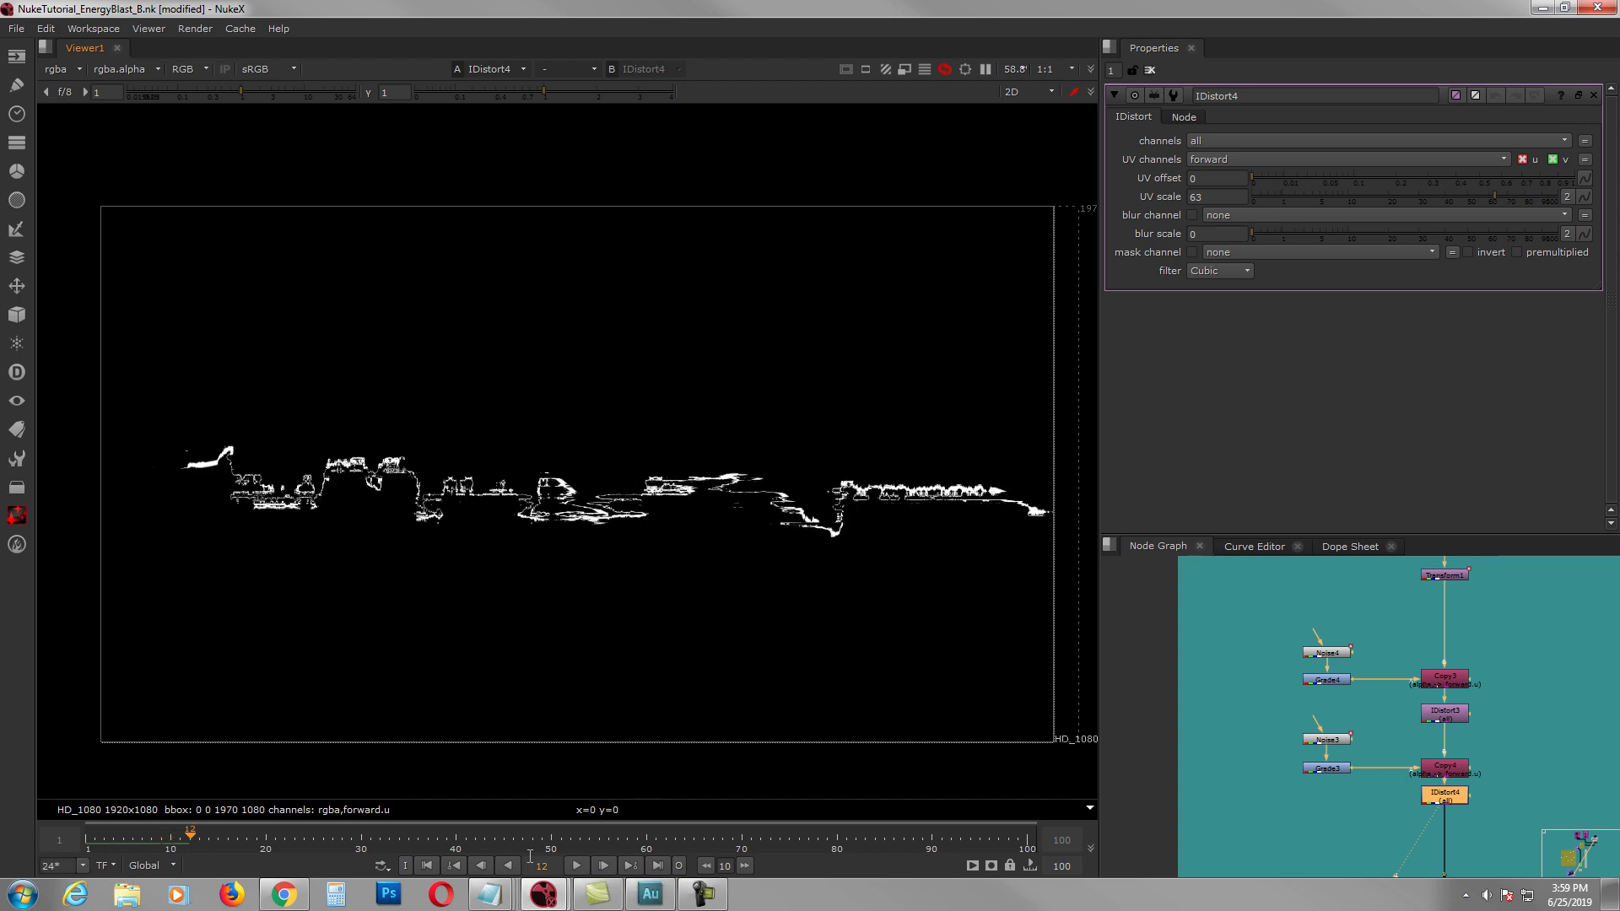
# Step: Play the distorted line from IDistort4 and return to the first frame
pyautogui.click(577, 866)
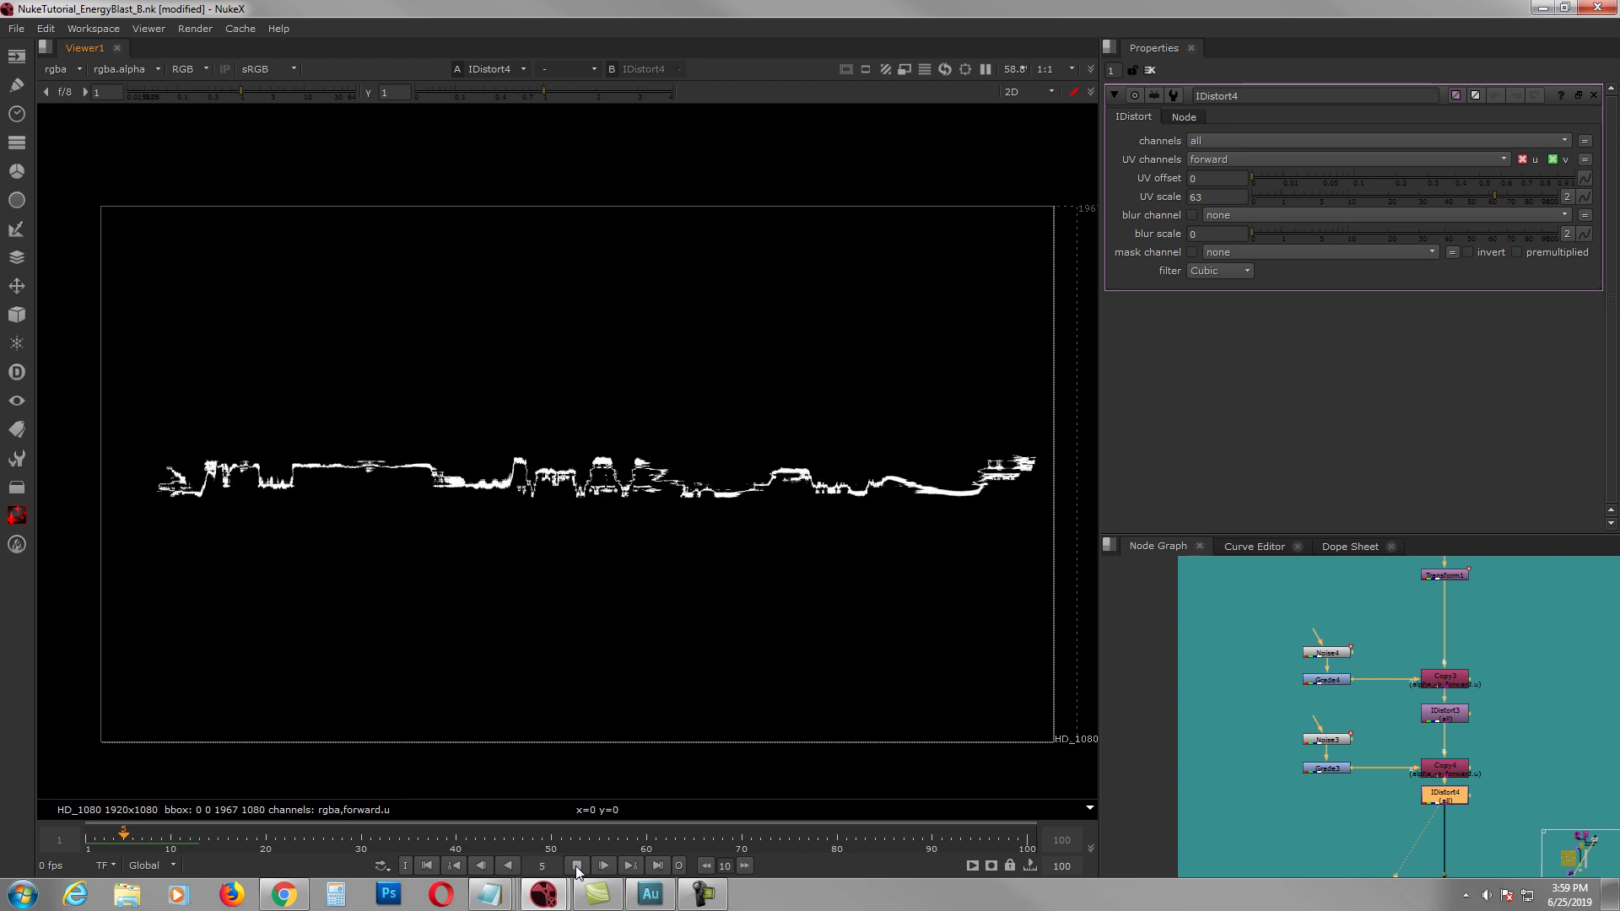
pyautogui.click(428, 866)
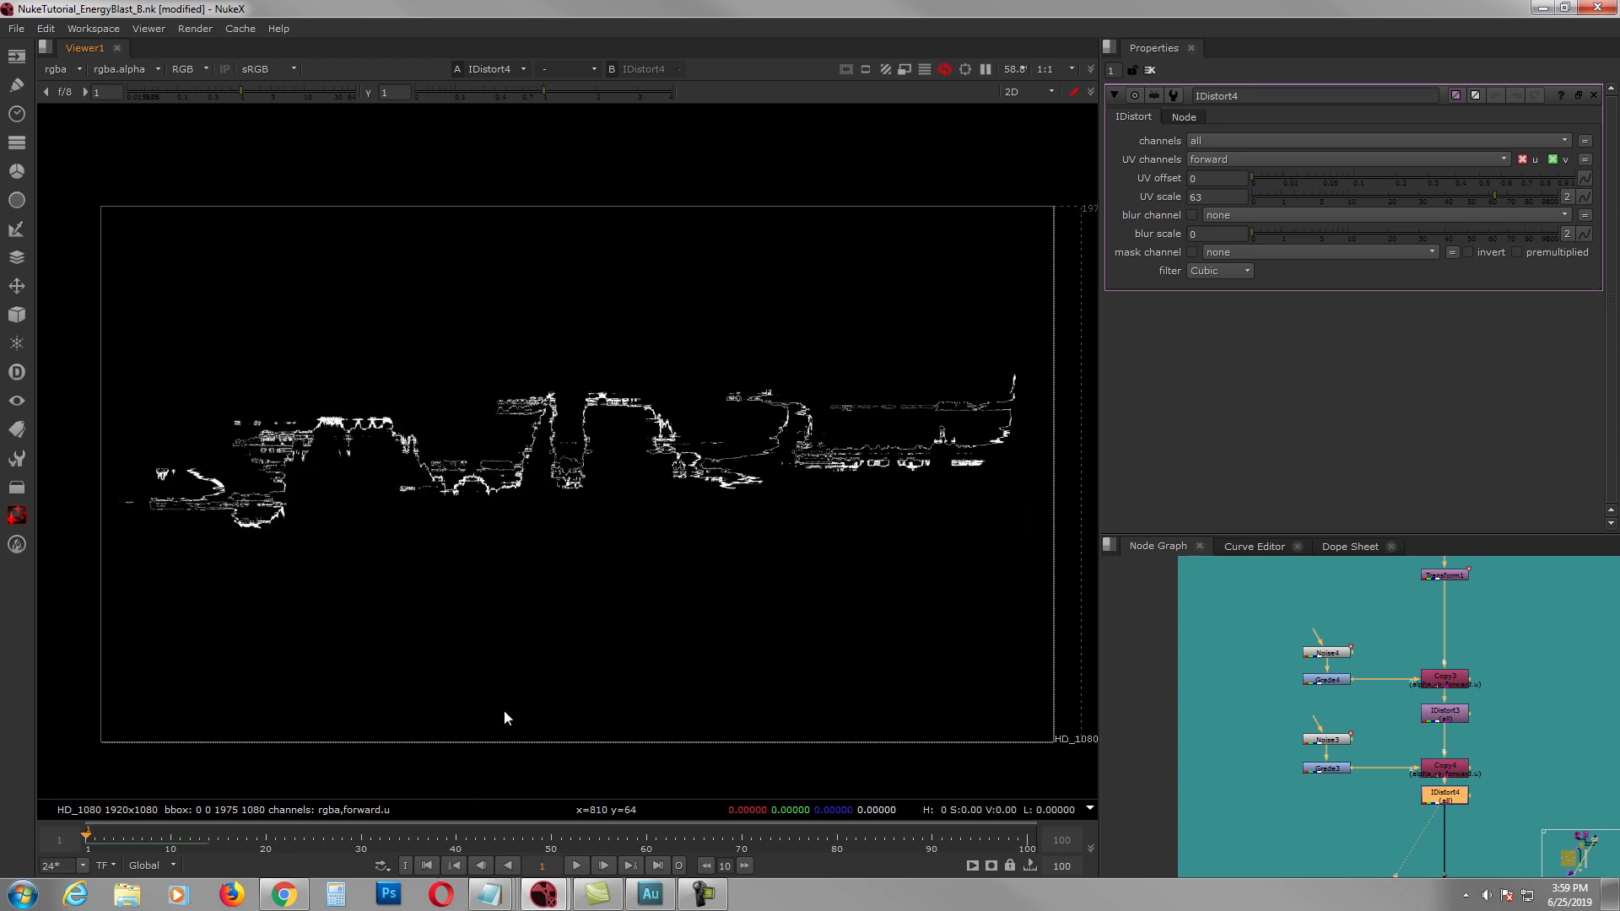
# Step: Display Premult4 of the EDGE branch in the viewer and open Constant1 to examine its colour
pyautogui.scroll(-2, 1404, 810)
pyautogui.moveTo(1384, 855); pyautogui.dragTo(1326, 686, button='middle')
pyautogui.scroll(4, 1379, 745)
pyautogui.scroll(-2, 1384, 675)
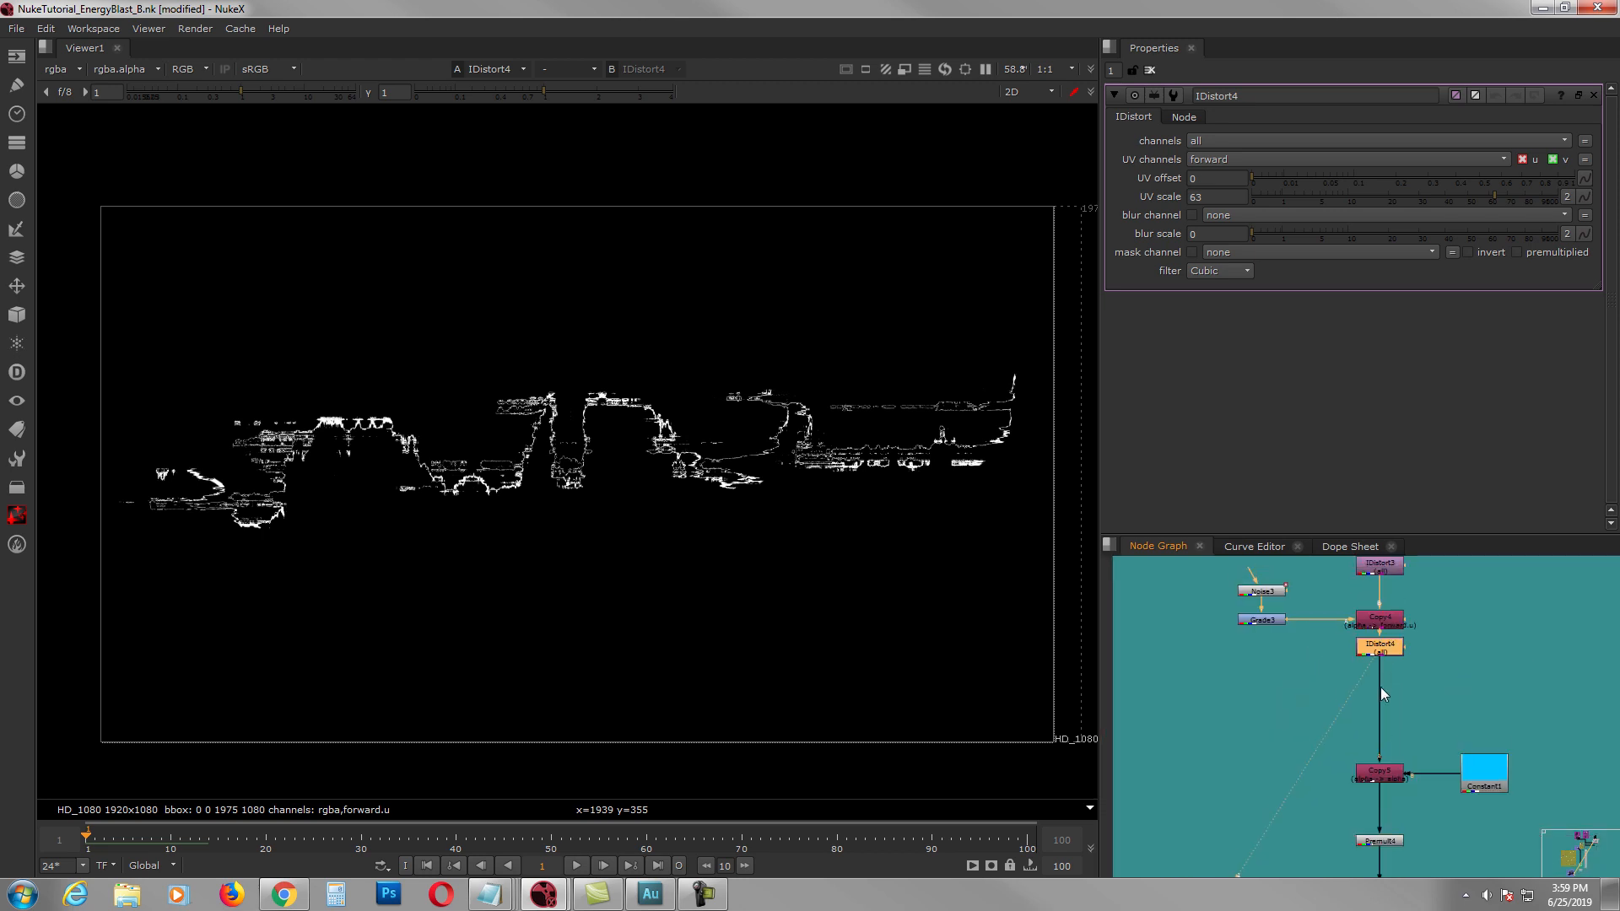
pyautogui.moveTo(1368, 746); pyautogui.dragTo(1358, 689, button='middle')
pyautogui.moveTo(1374, 777); pyautogui.dragTo(1375, 755, button='middle')
pyautogui.scroll(2, 1381, 756)
pyautogui.click(1384, 766)
pyautogui.press('1')
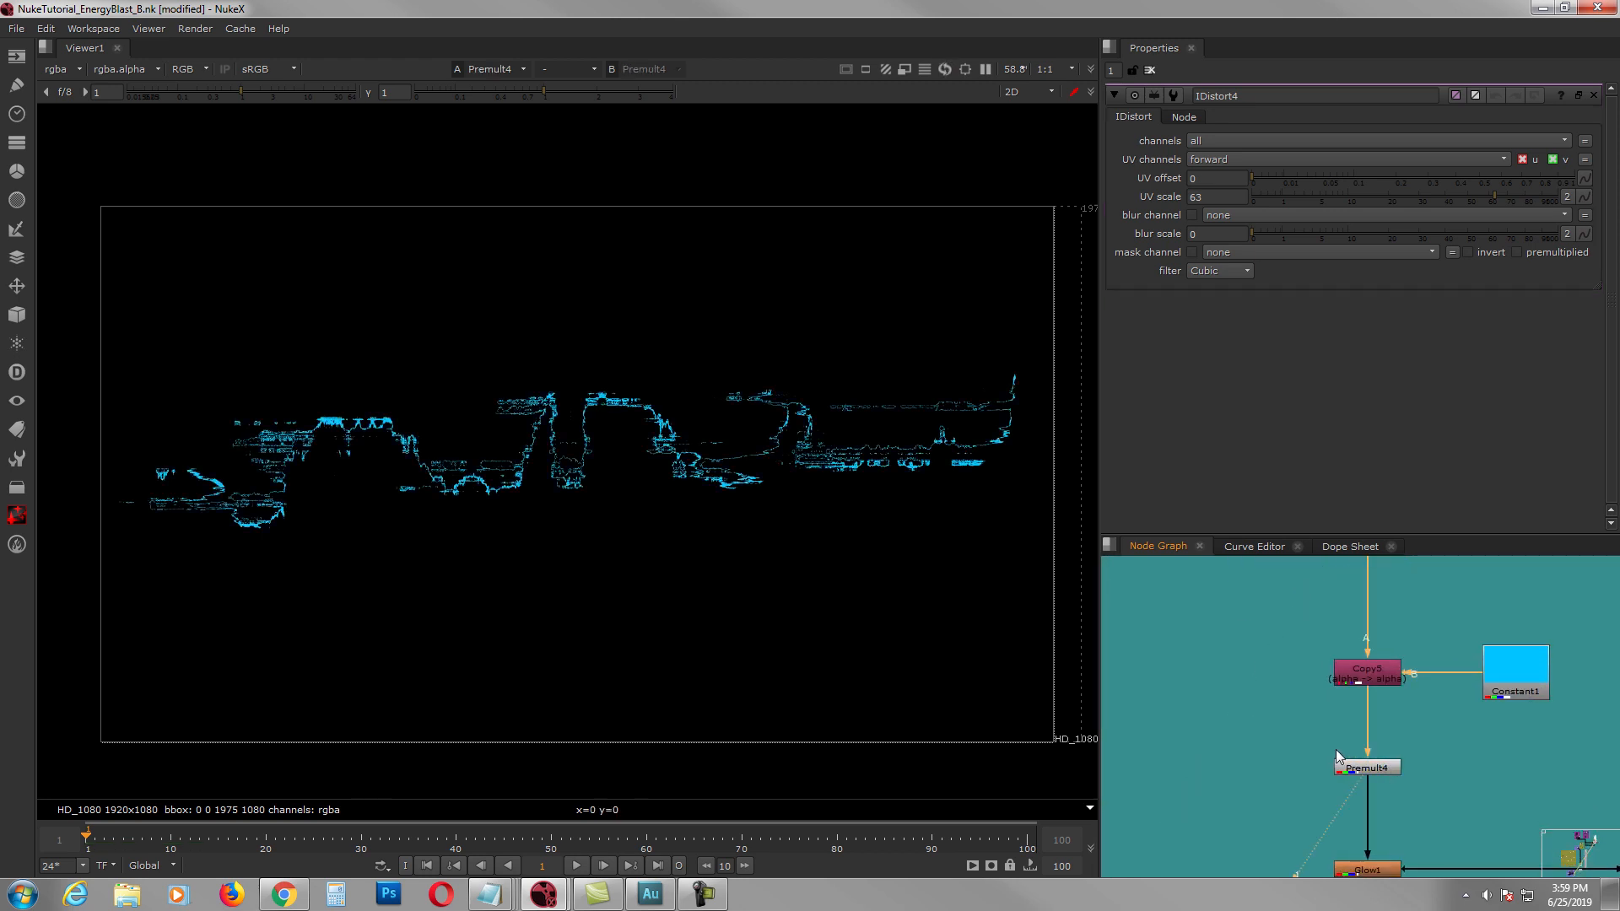
pyautogui.moveTo(1338, 756); pyautogui.dragTo(1308, 756, button='middle')
pyautogui.doubleClick(1487, 669)
# Step: Display Glow1 and then Merge103 of the EDGE branch in the viewer to compare the glow build-up
pyautogui.scroll(-2, 1423, 663)
pyautogui.moveTo(1424, 713); pyautogui.dragTo(1446, 672, button='middle')
pyautogui.scroll(3, 1410, 685)
pyautogui.click(1411, 685)
pyautogui.press('1')
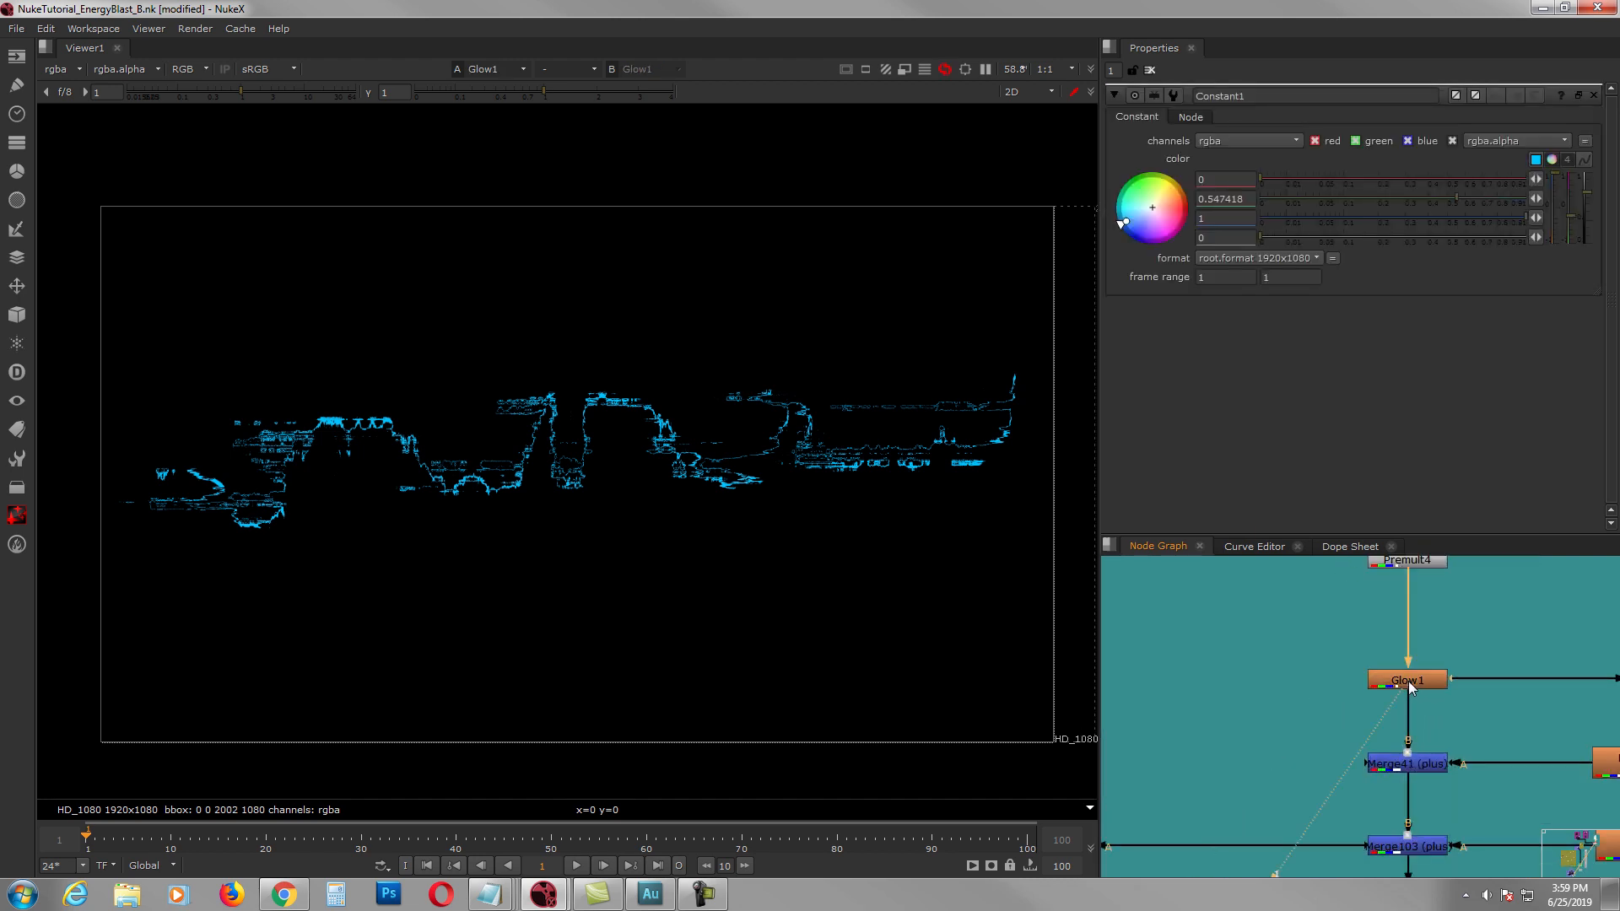
pyautogui.scroll(-2, 1434, 667)
pyautogui.click(1470, 739)
pyautogui.press('1')
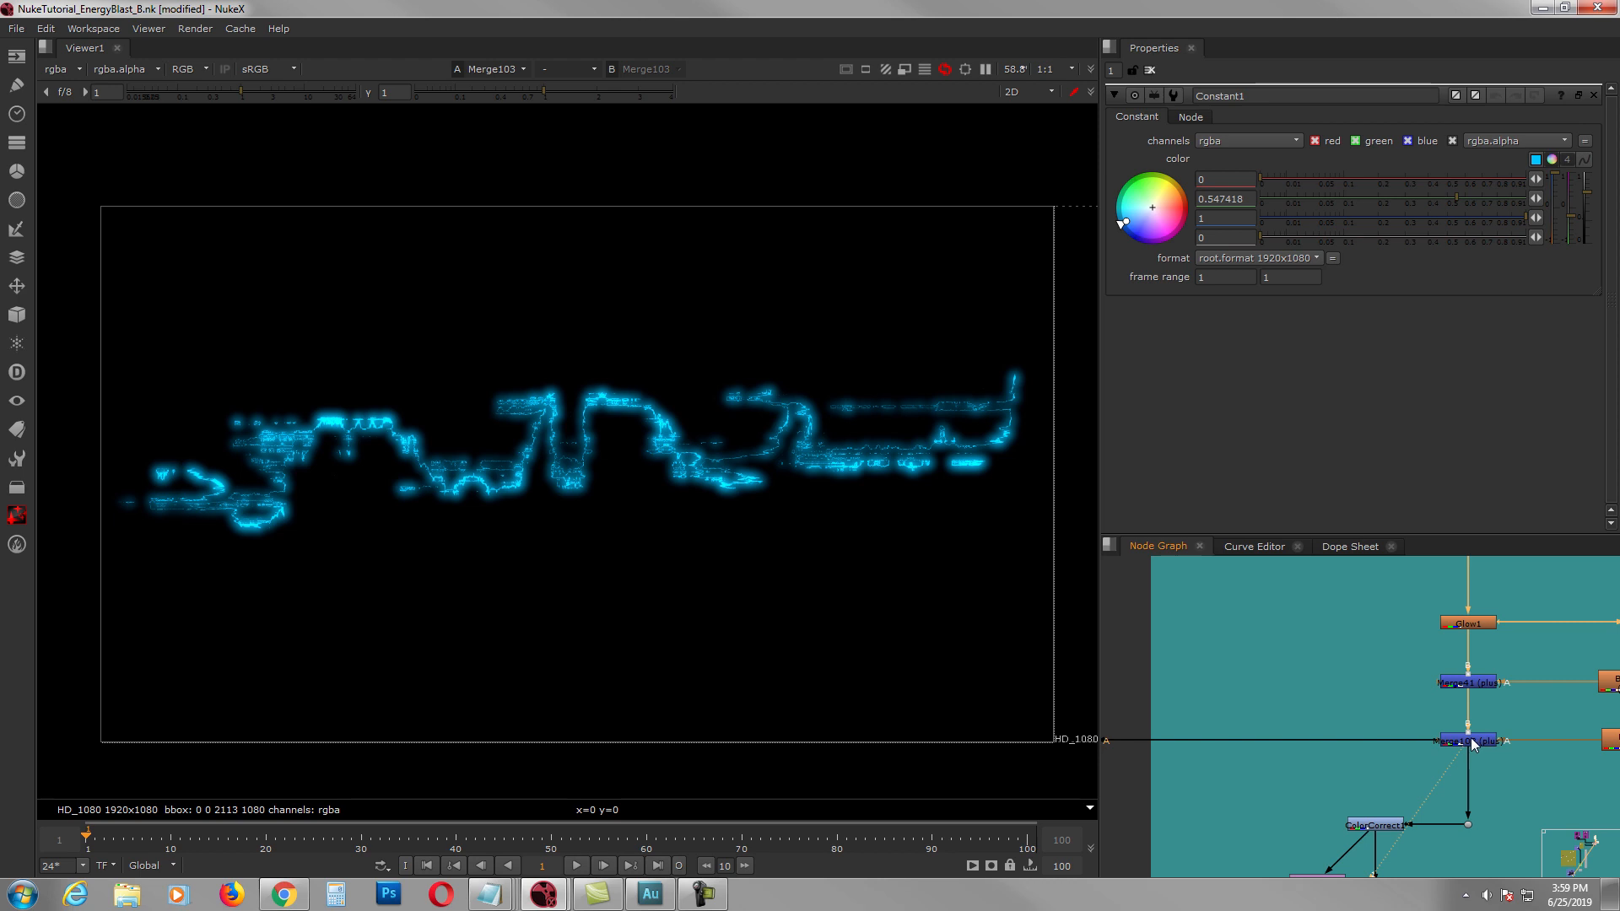
# Step: Display ColorCorrect1 in the viewer and open its properties to examine the master gain
pyautogui.scroll(-2, 1470, 739)
pyautogui.moveTo(1349, 725); pyautogui.dragTo(1463, 683, button='middle')
pyautogui.scroll(-2, 1463, 682)
pyautogui.moveTo(1310, 704); pyautogui.dragTo(1459, 702, button='middle')
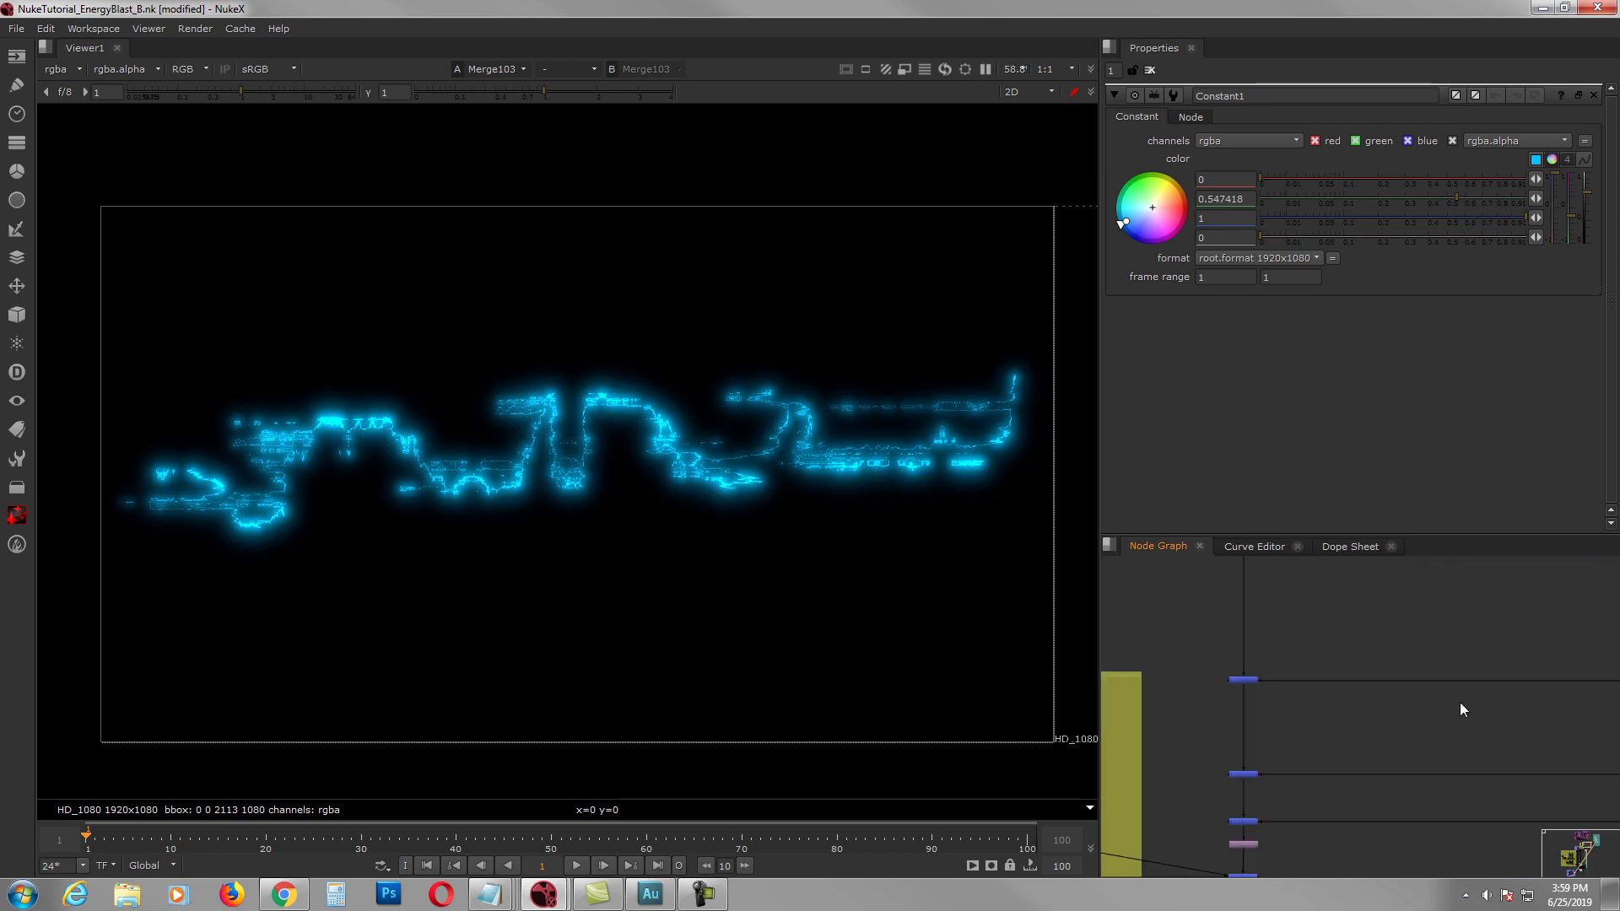
pyautogui.scroll(-1, 1460, 702)
pyautogui.scroll(1, 1308, 704)
pyautogui.moveTo(1558, 719); pyautogui.dragTo(1424, 735, button='middle')
pyautogui.scroll(3, 1485, 721)
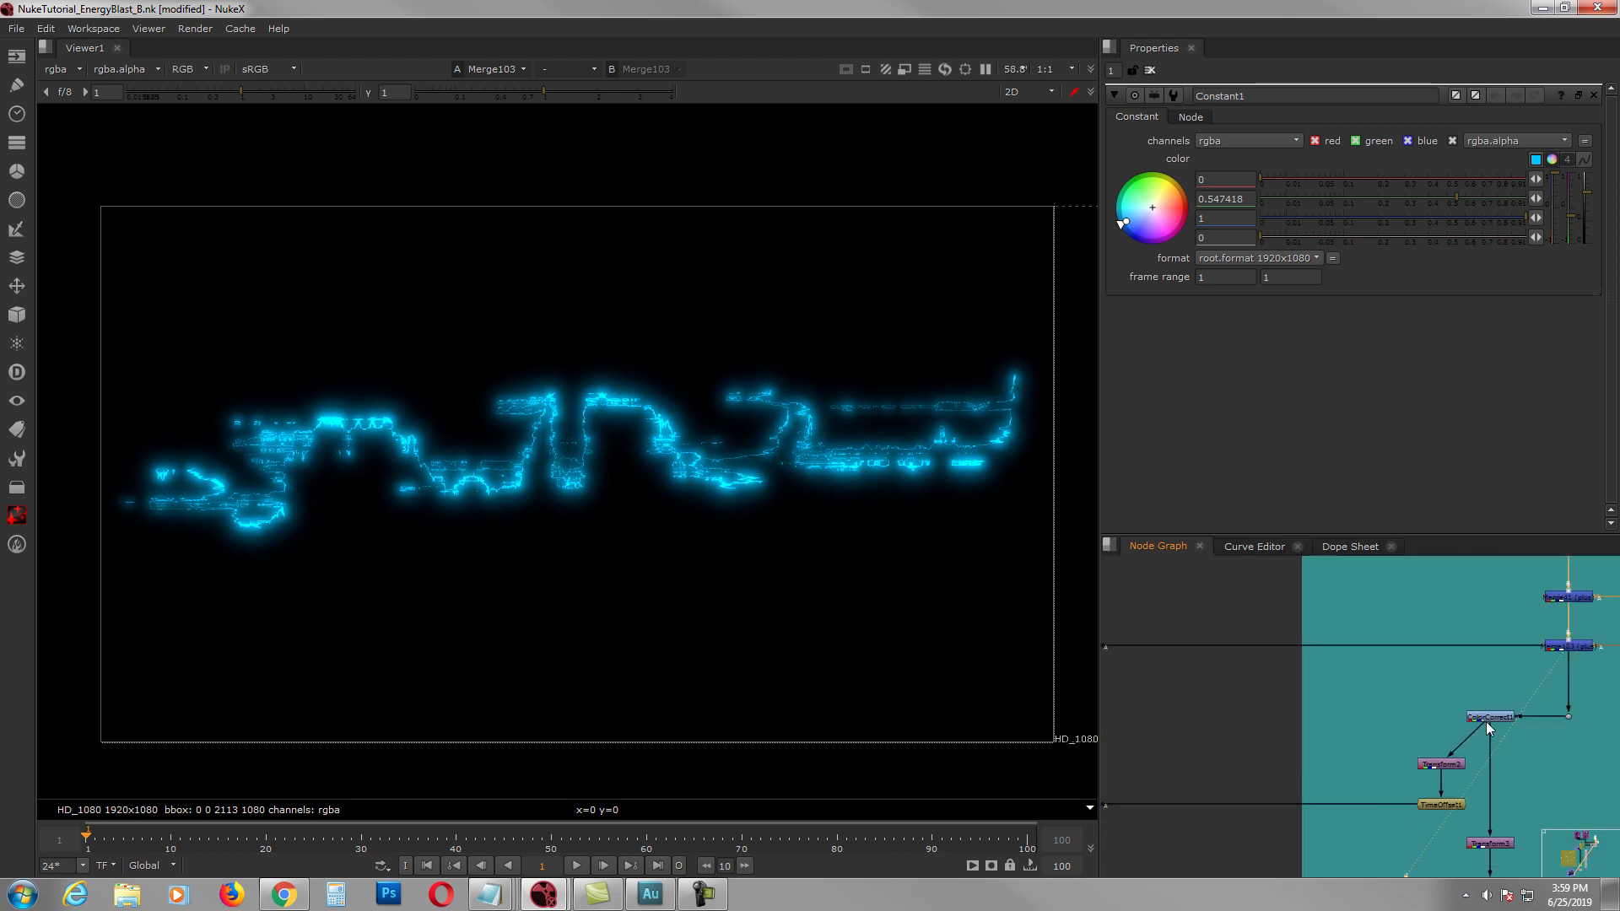
pyautogui.click(1490, 715)
pyautogui.press('1')
pyautogui.doubleClick(1490, 716)
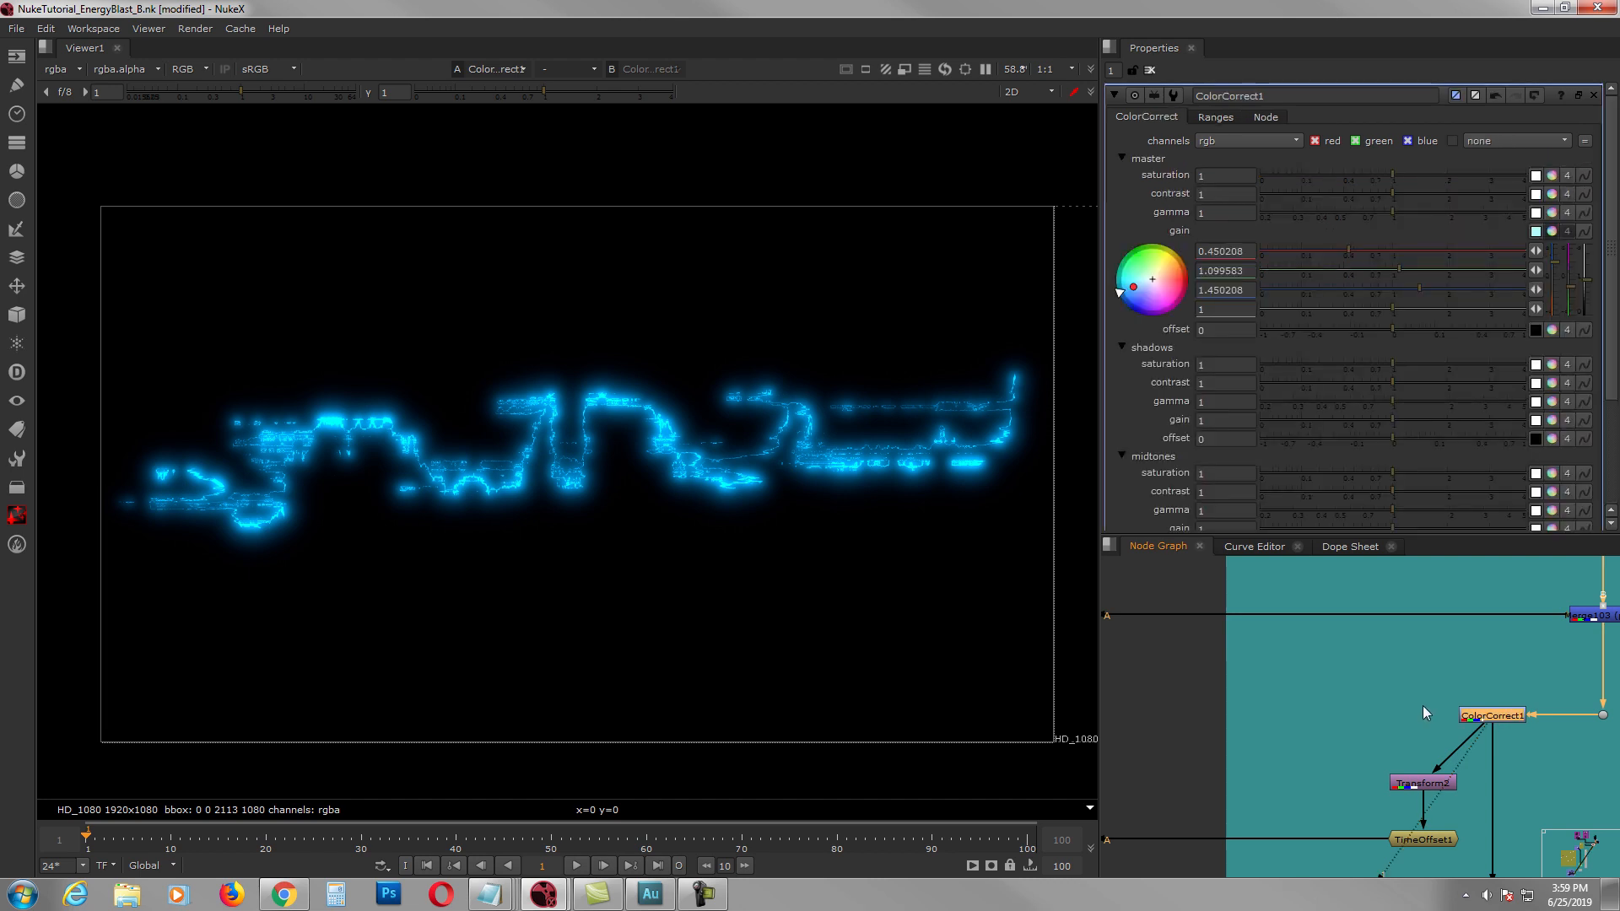
# Step: Move the Transform3 and TimeOffset2 pair away from the Transform2 and TimeOffset1 pair beneath ColorCorrect1
pyautogui.moveTo(1382, 731); pyautogui.dragTo(1299, 630, button='middle')
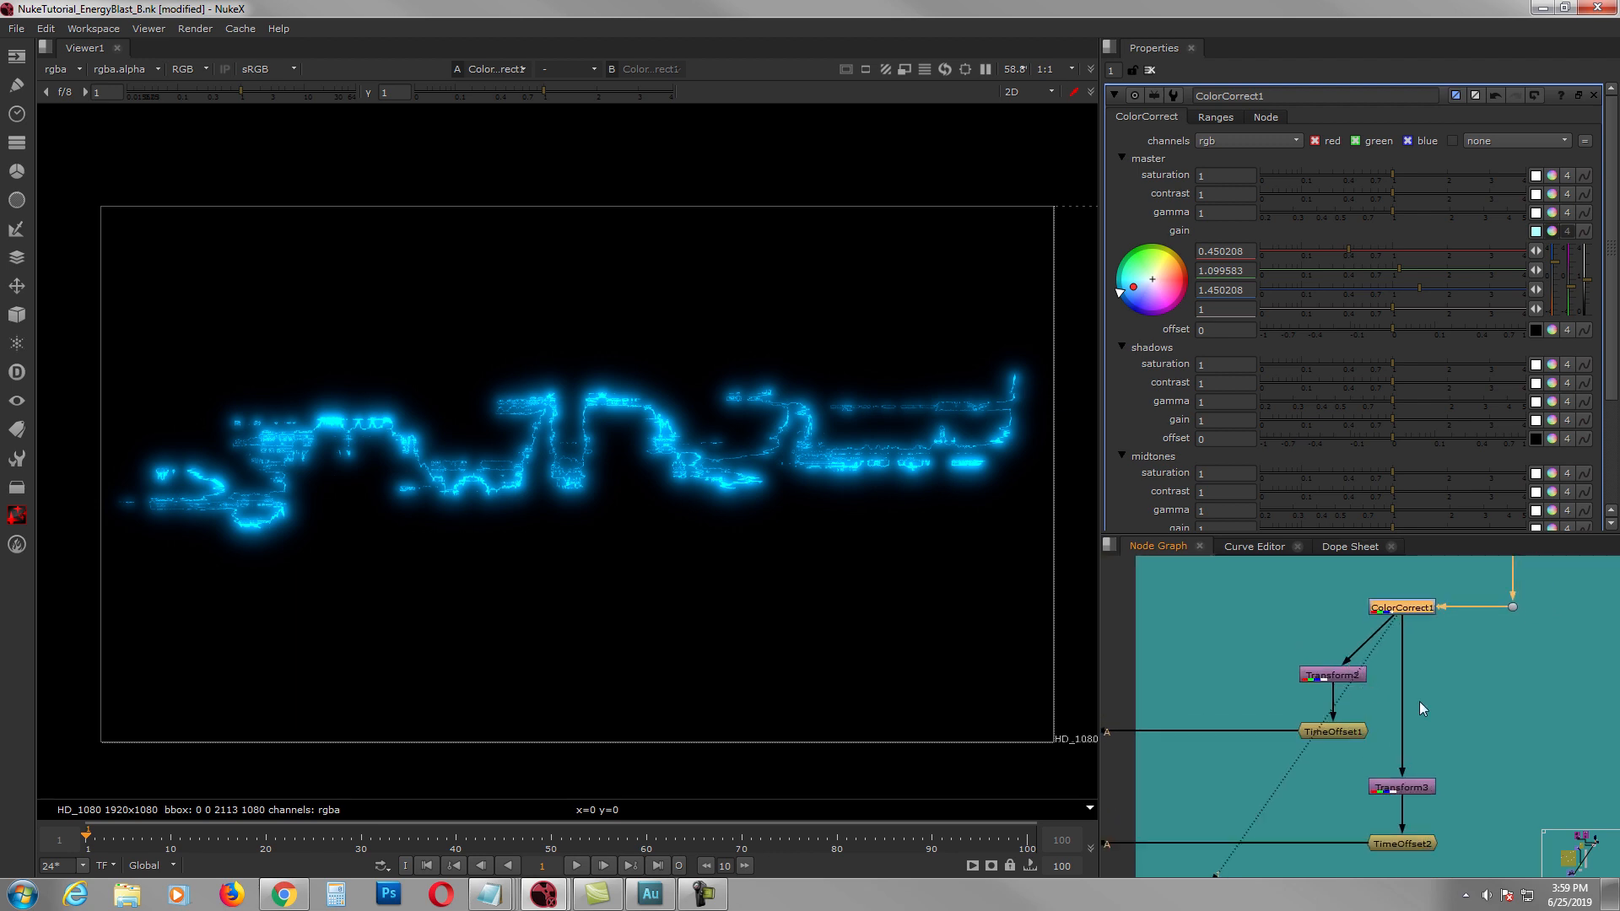
pyautogui.moveTo(1461, 720); pyautogui.dragTo(1471, 784)
pyautogui.click(1474, 815)
pyautogui.moveTo(1273, 643); pyautogui.dragTo(1316, 731)
# Step: Open Transform2's properties and display Transform2 and then Transform3 in the viewer
pyautogui.doubleClick(1286, 671)
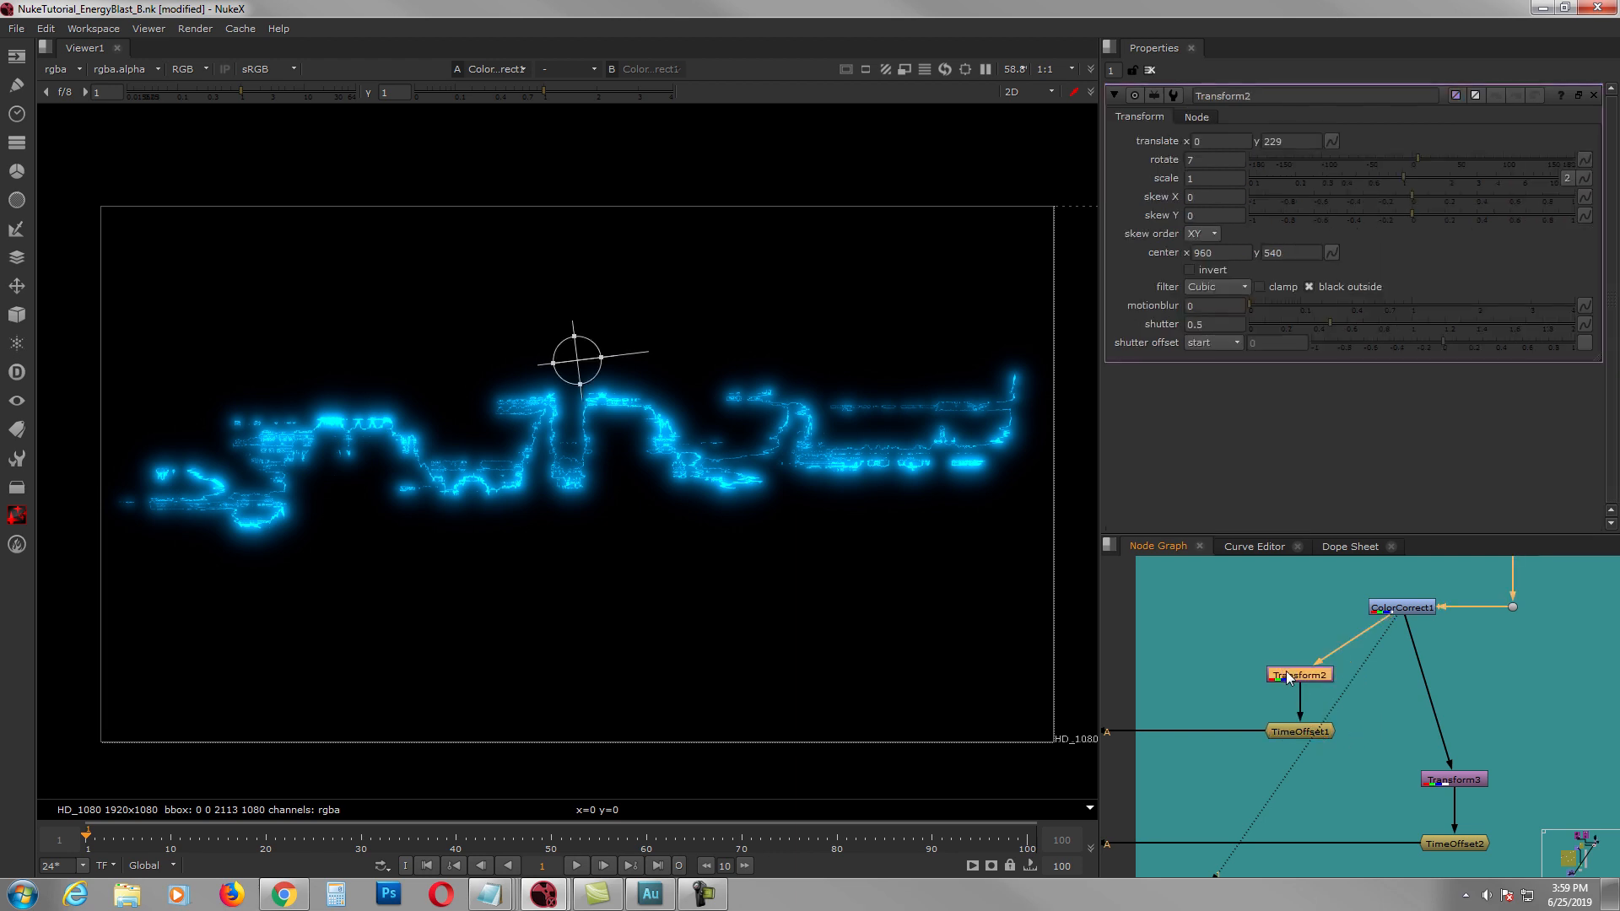
pyautogui.press('1')
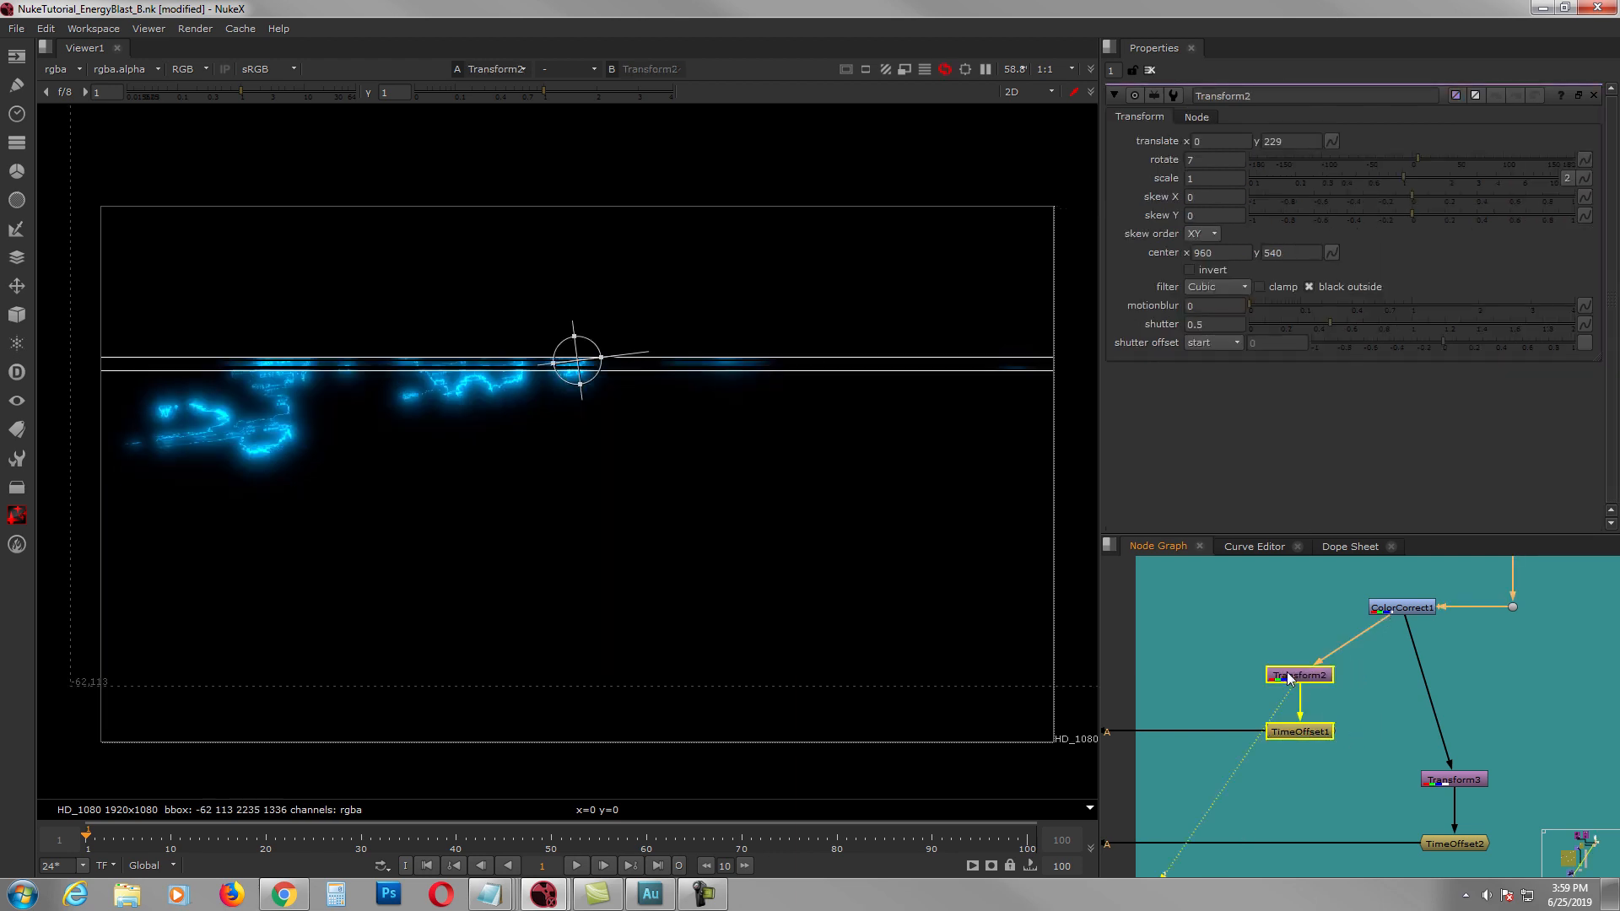
pyautogui.click(1459, 781)
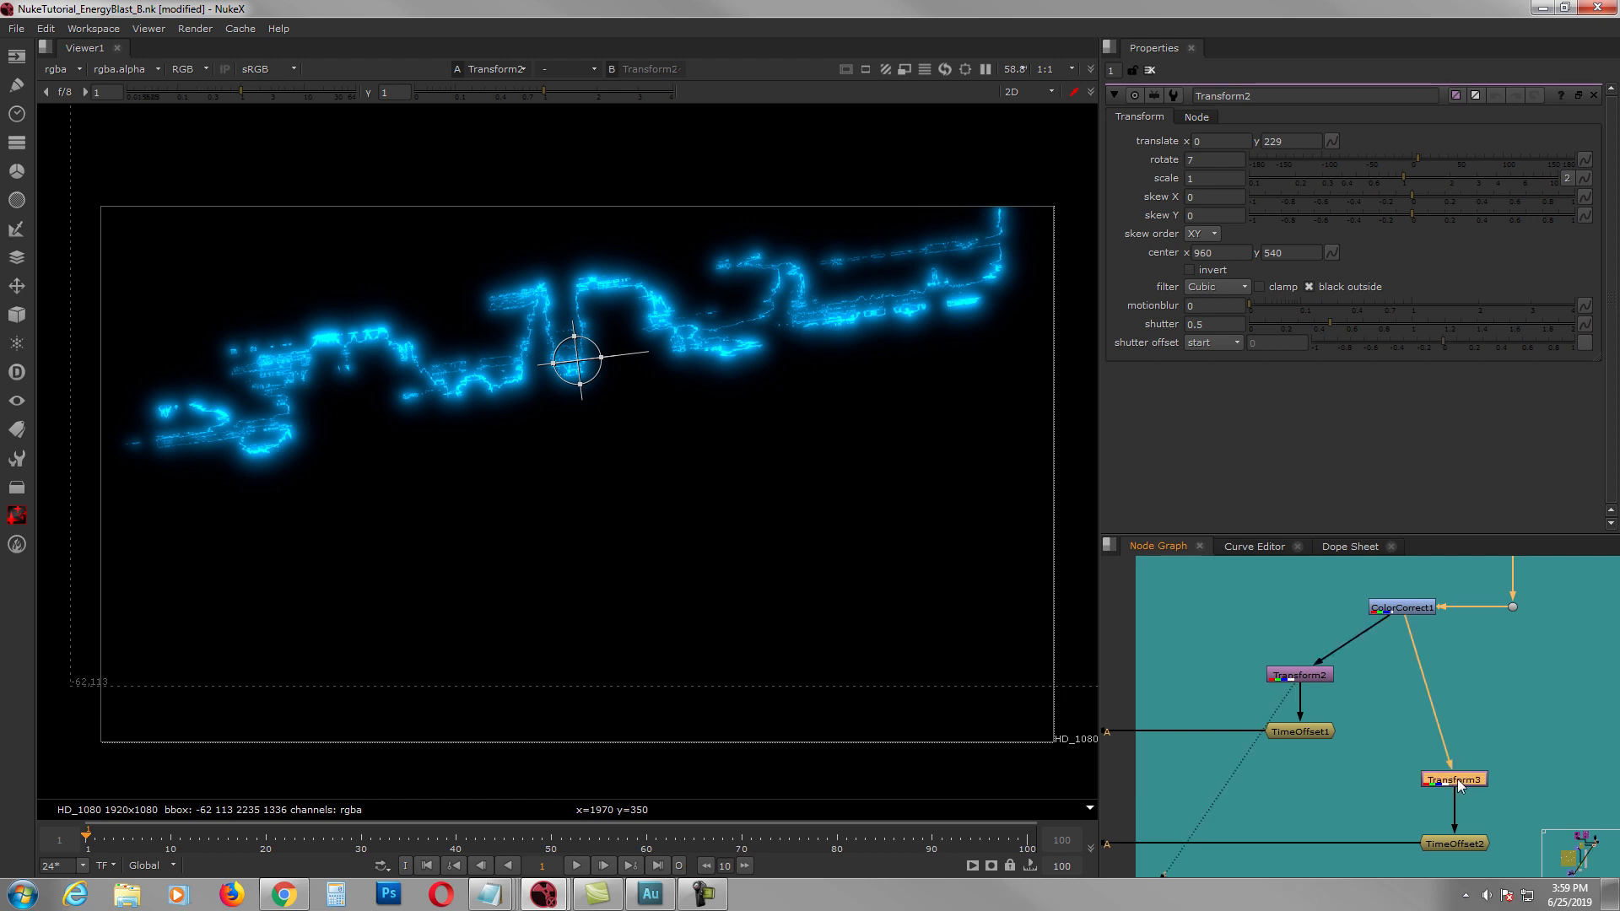
pyautogui.press('1')
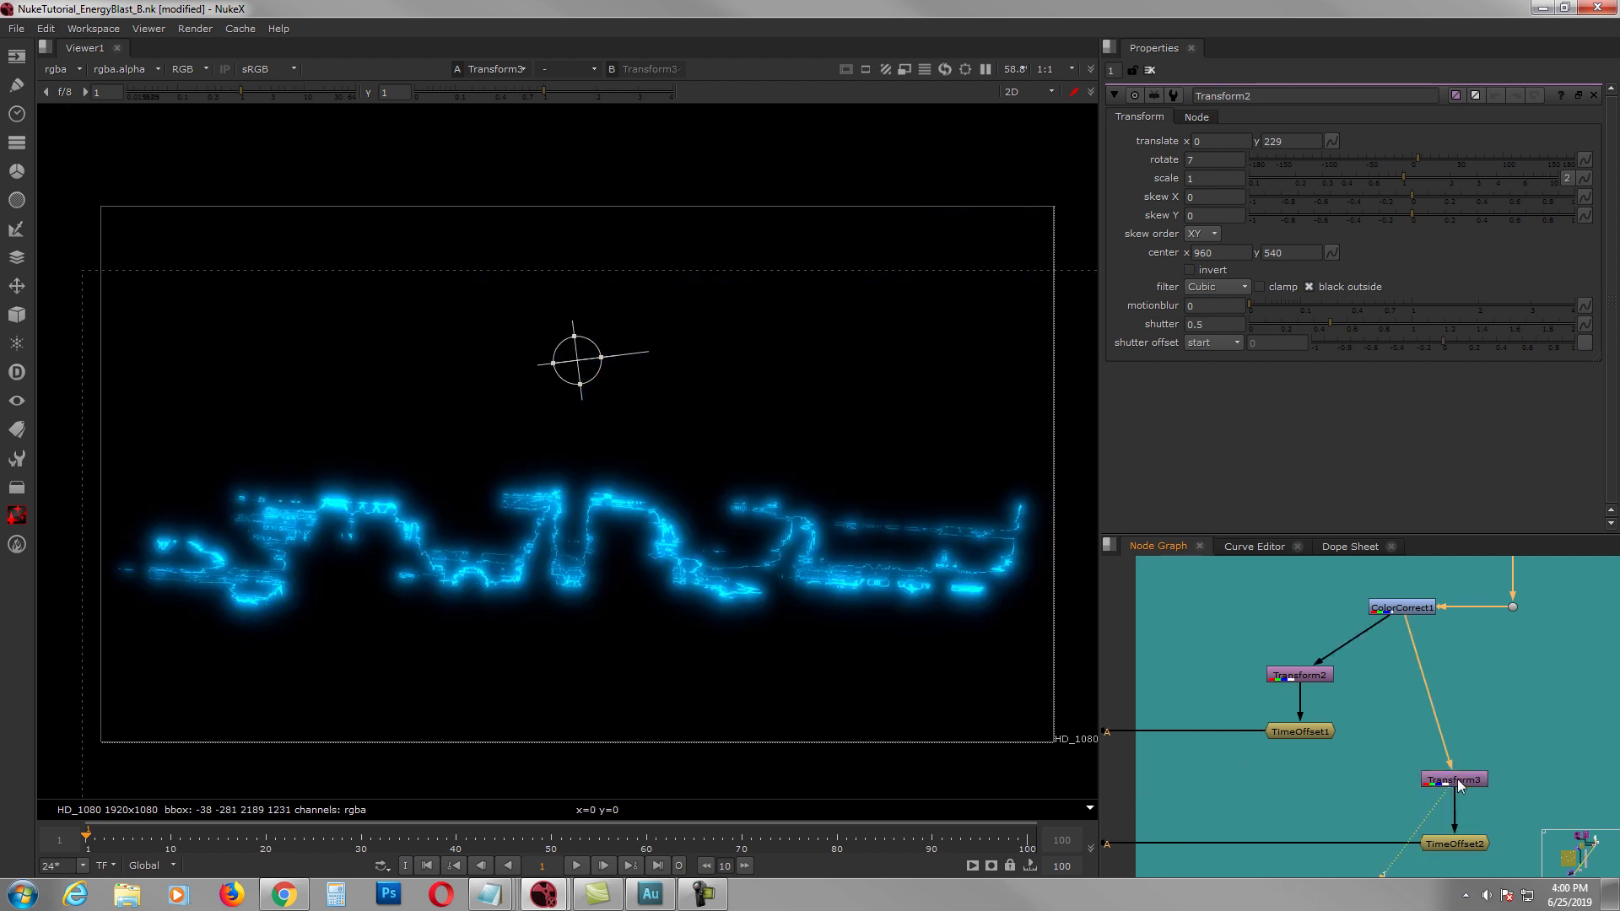
pyautogui.scroll(-2, 1417, 733)
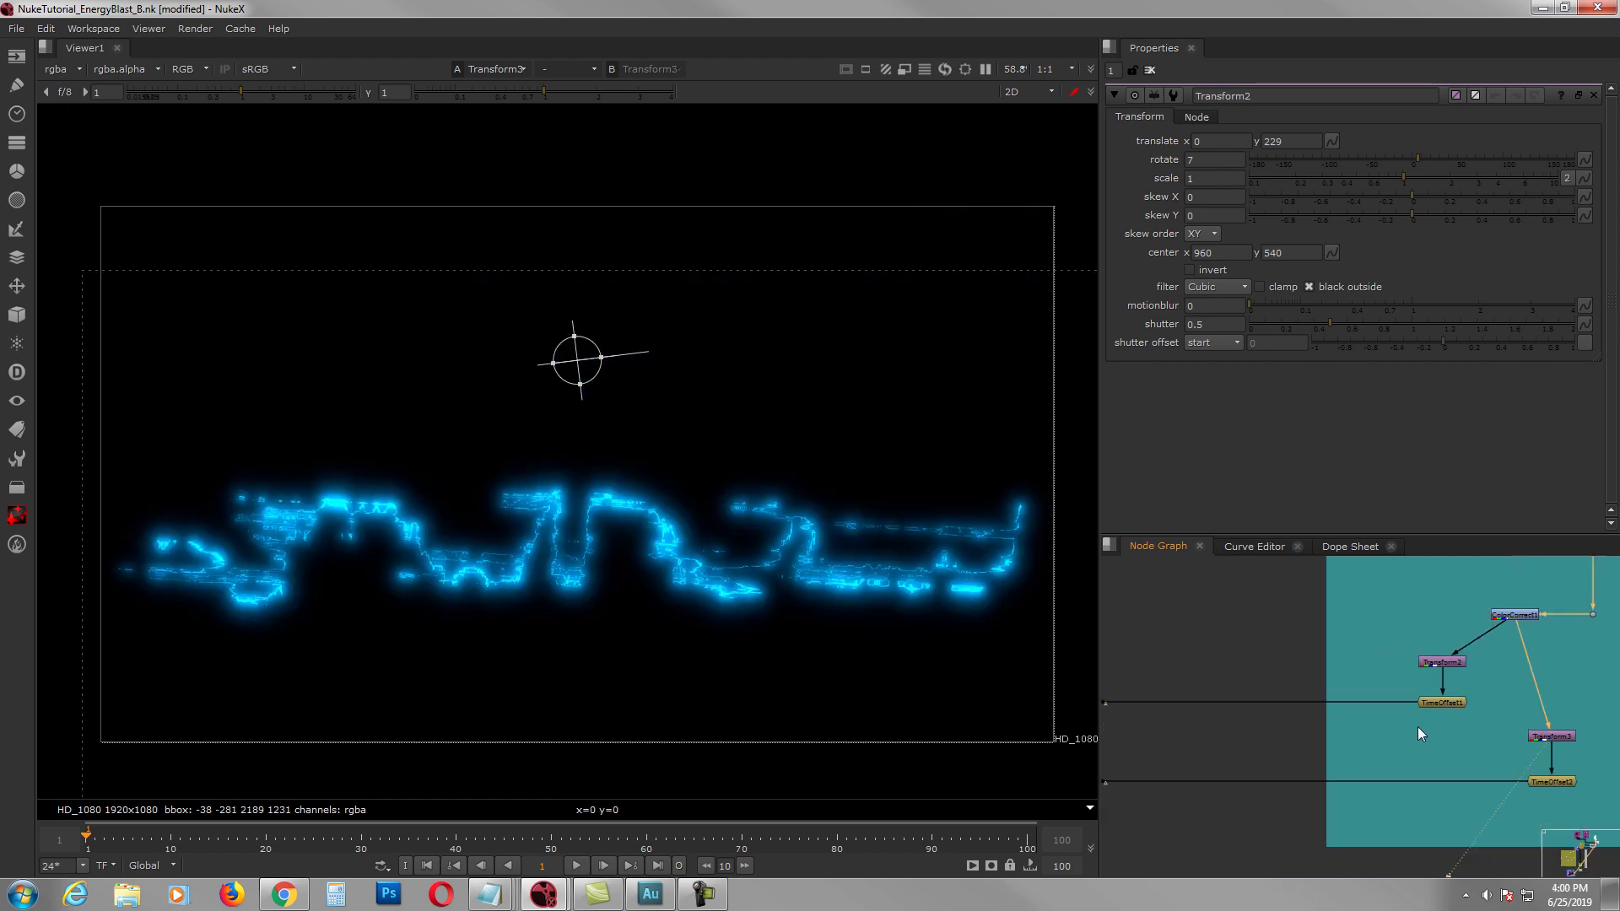
# Step: Open TimeOffset1 and TimeOffset2 to examine their frame offsets, and display TimeOffset1 in the viewer
pyautogui.moveTo(1434, 747); pyautogui.dragTo(1251, 741, button='middle')
pyautogui.scroll(2, 1279, 718)
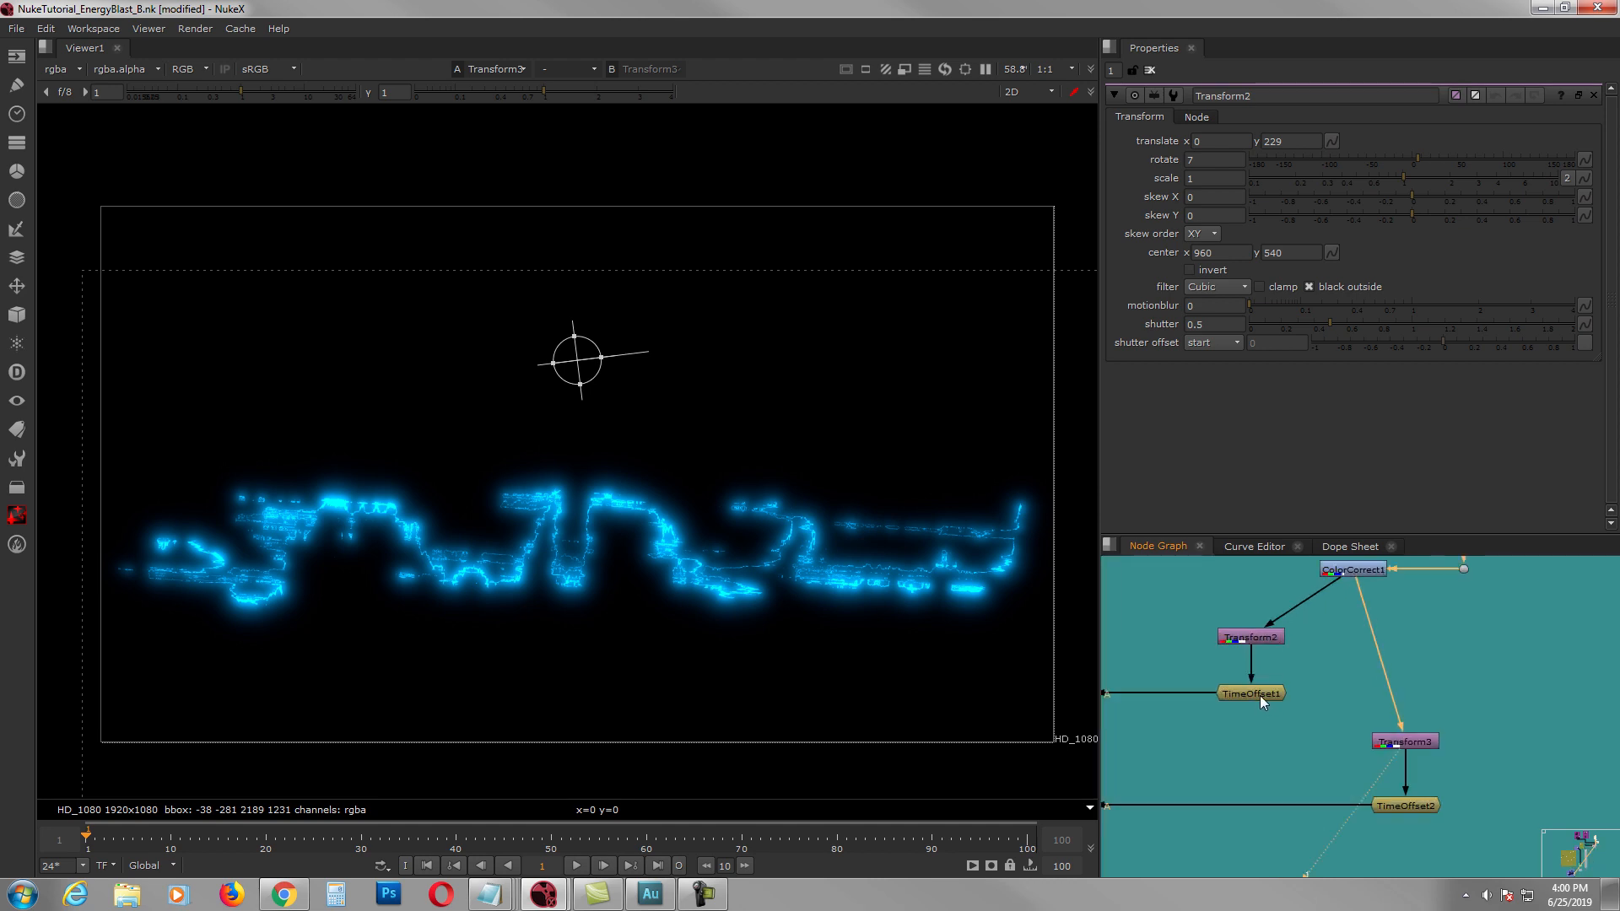
pyautogui.doubleClick(1260, 697)
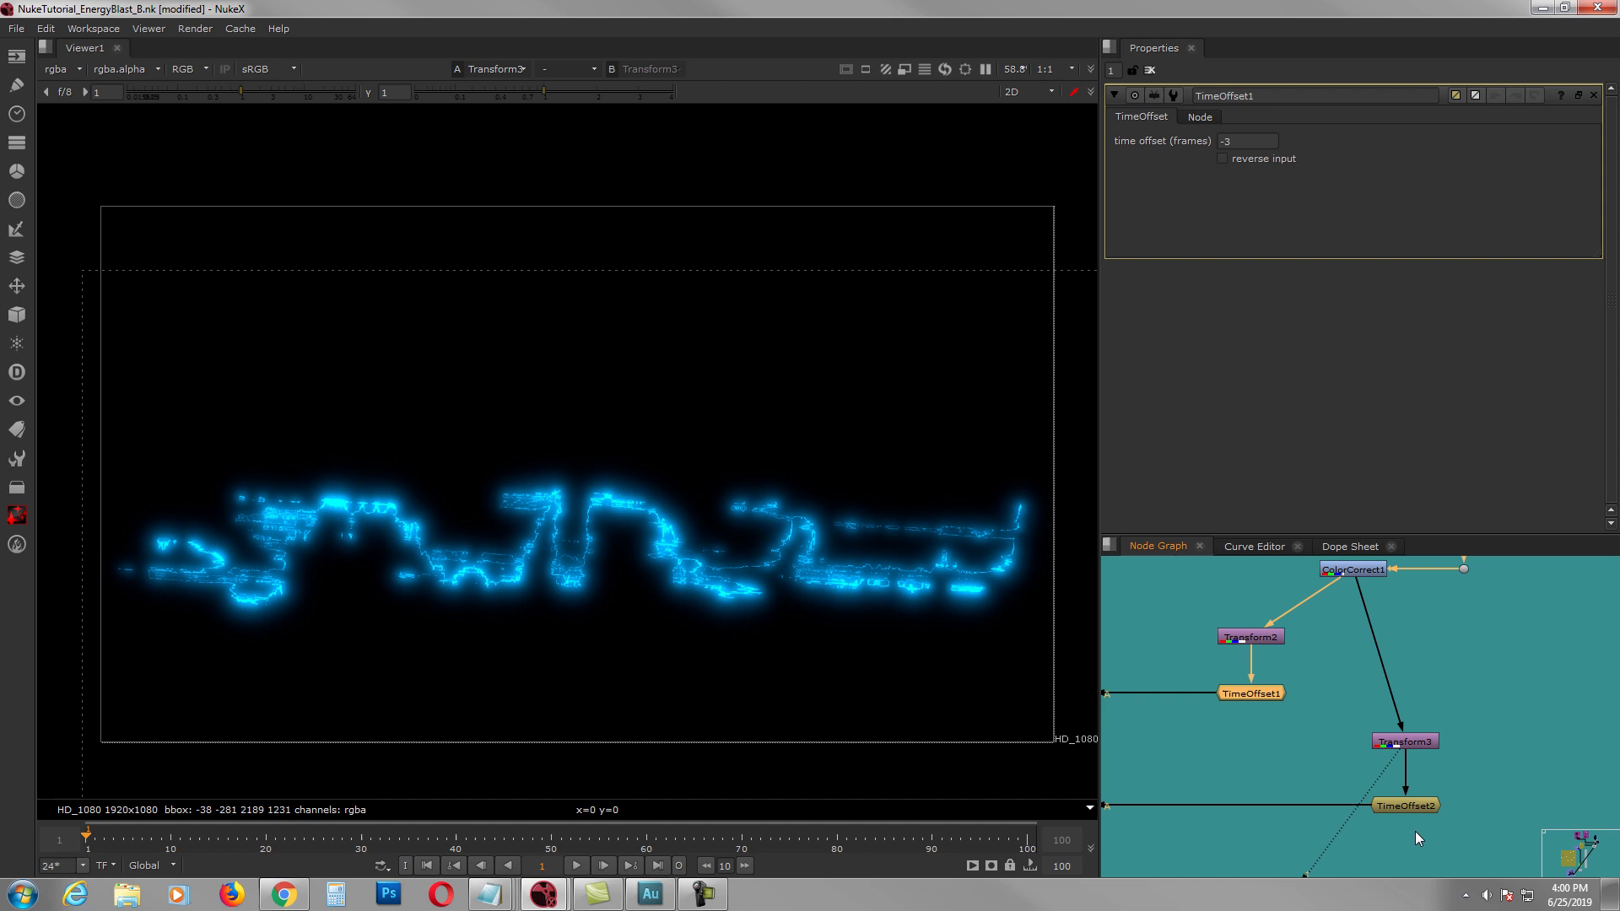
pyautogui.doubleClick(1399, 803)
pyautogui.click(1263, 698)
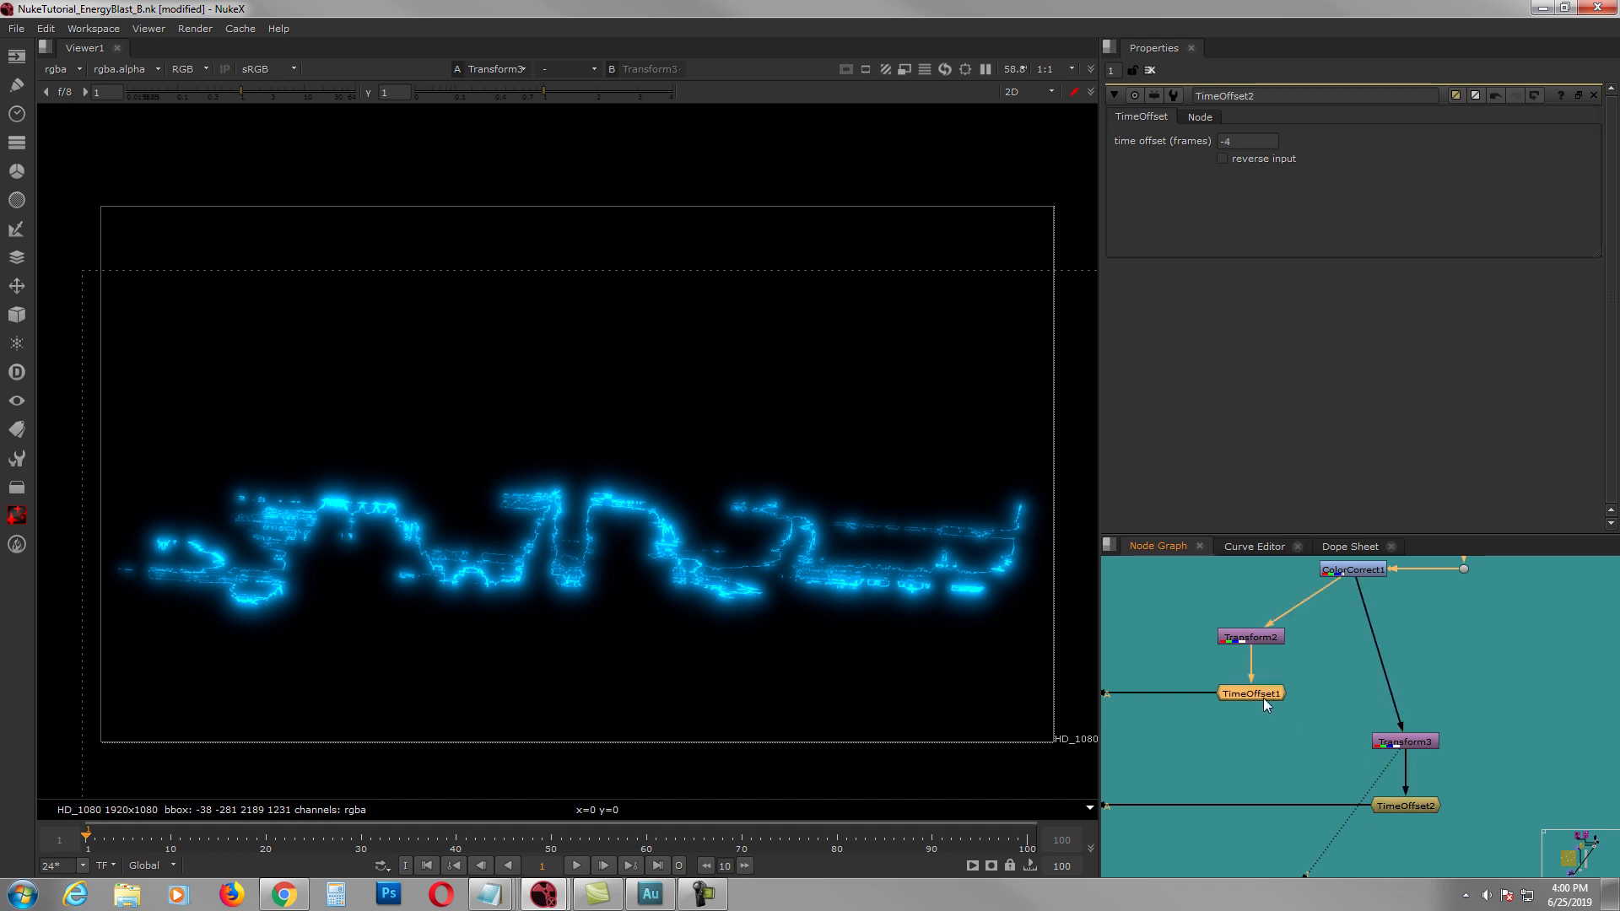
pyautogui.press('1')
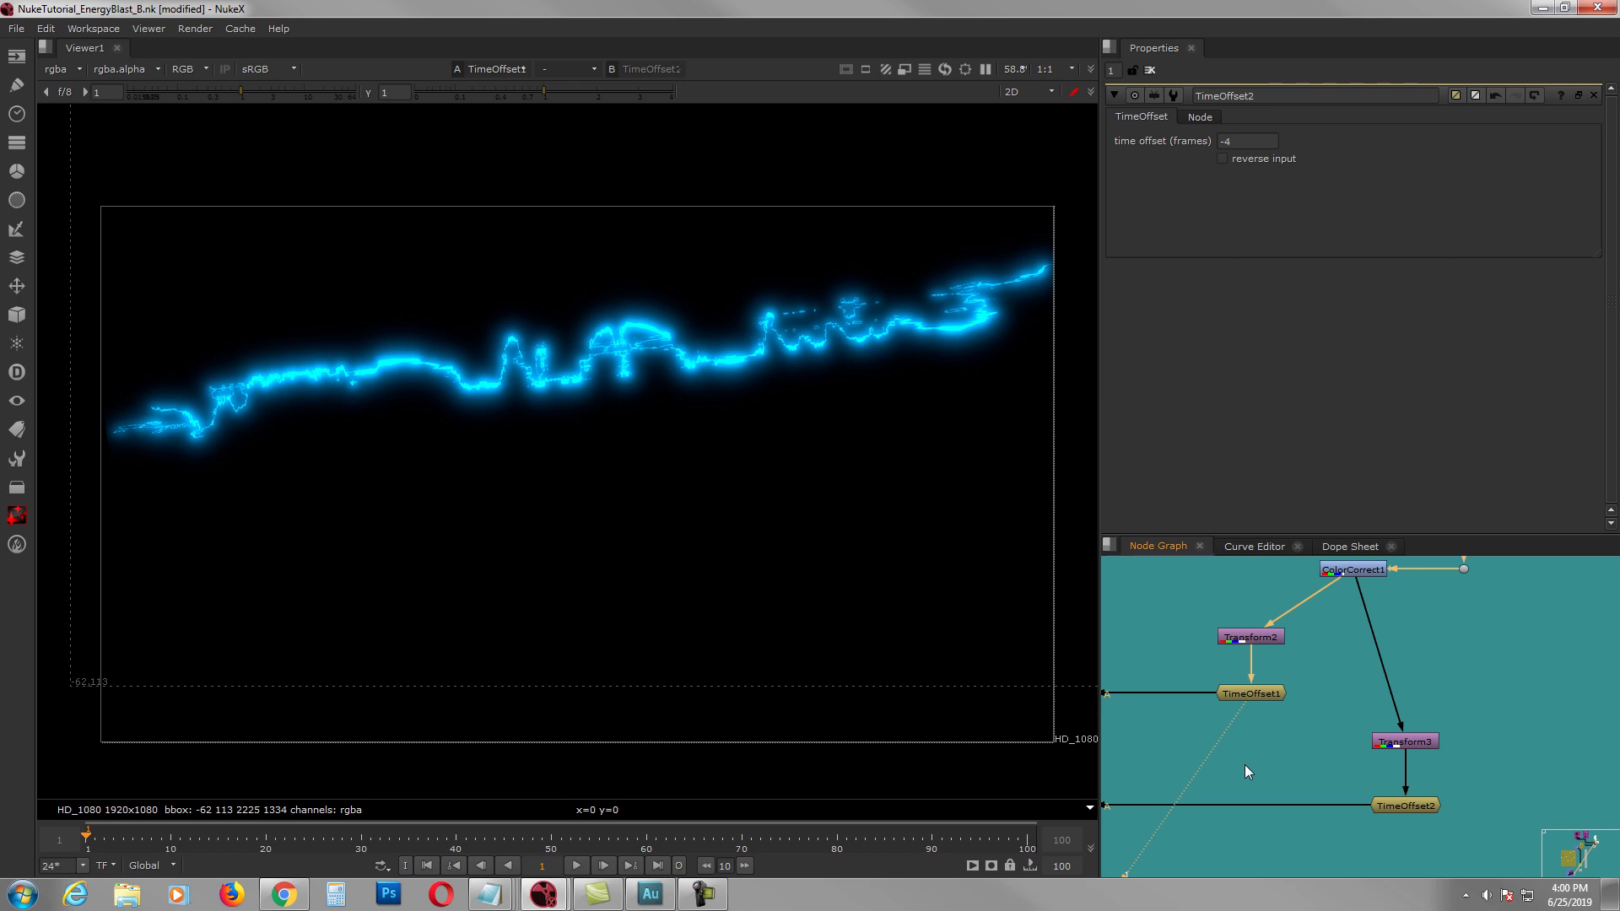
# Step: Display the three merges that bring the edge blast copies into the main pipe, ending on Merge5
pyautogui.scroll(-2, 1243, 764)
pyautogui.moveTo(1198, 754); pyautogui.dragTo(1396, 725, button='middle')
pyautogui.scroll(-4, 1395, 726)
pyautogui.moveTo(1261, 732); pyautogui.dragTo(1400, 732, button='middle')
pyautogui.moveTo(1210, 716); pyautogui.dragTo(1333, 716, button='middle')
pyautogui.scroll(2, 1333, 723)
pyautogui.click(1300, 589)
pyautogui.press('1')
pyautogui.click(1296, 700)
pyautogui.press('1')
pyautogui.click(1301, 759)
pyautogui.press('1')
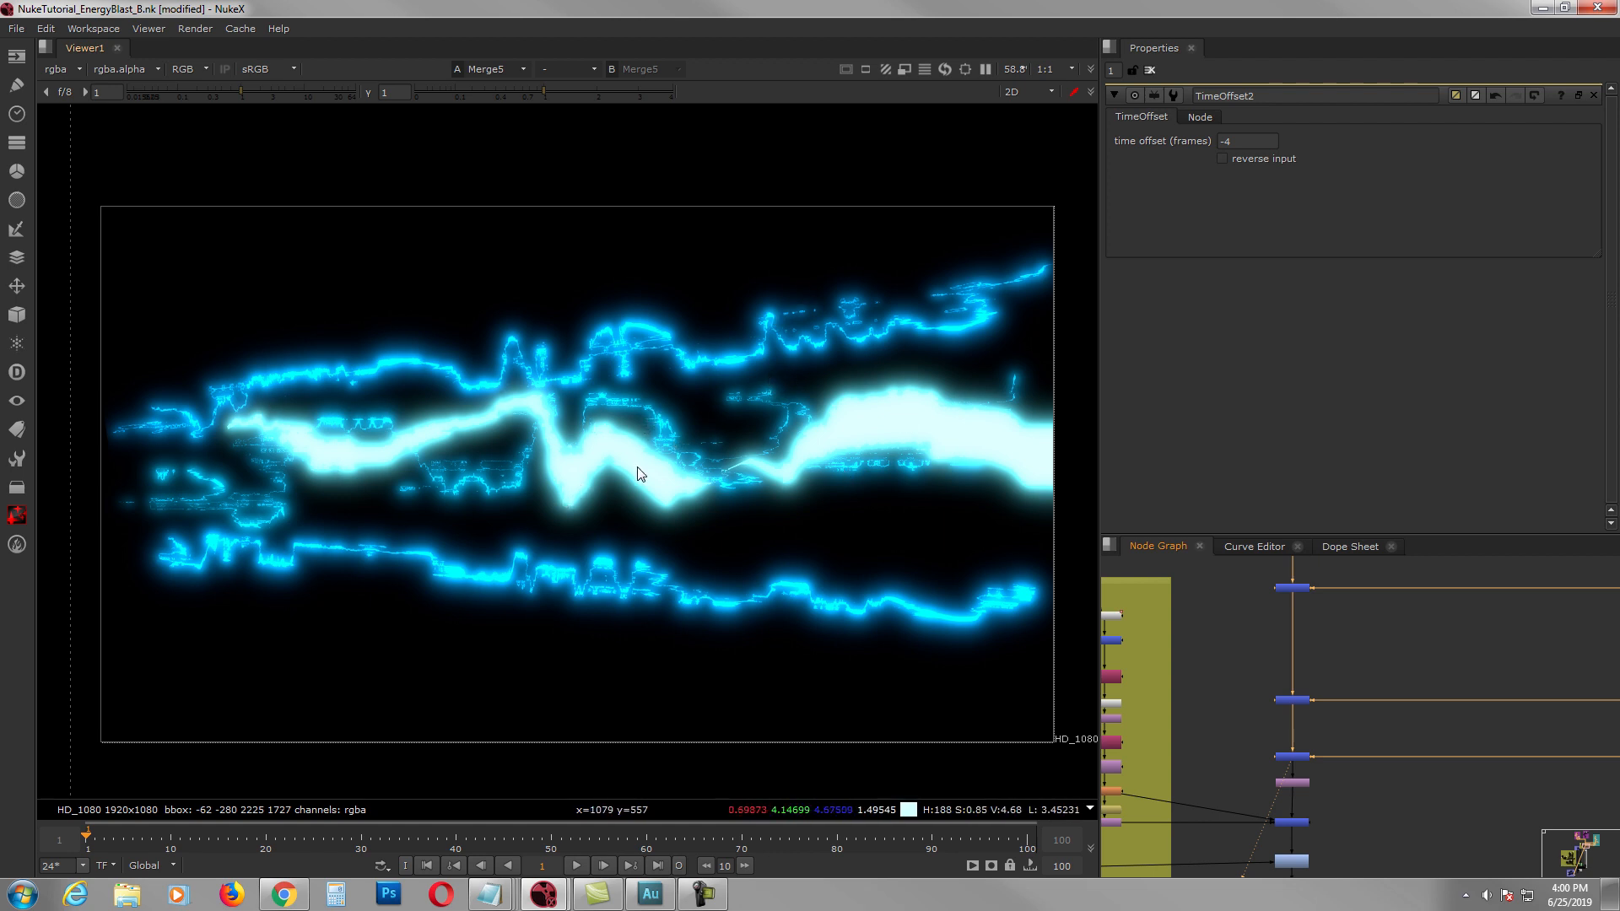
# Step: Open the properties of Transform4 below Merge5 and display it in the viewer
pyautogui.moveTo(1426, 693); pyautogui.dragTo(1191, 696, button='middle')
pyautogui.moveTo(1592, 694); pyautogui.dragTo(1396, 693, button='middle')
pyautogui.scroll(3, 1405, 690)
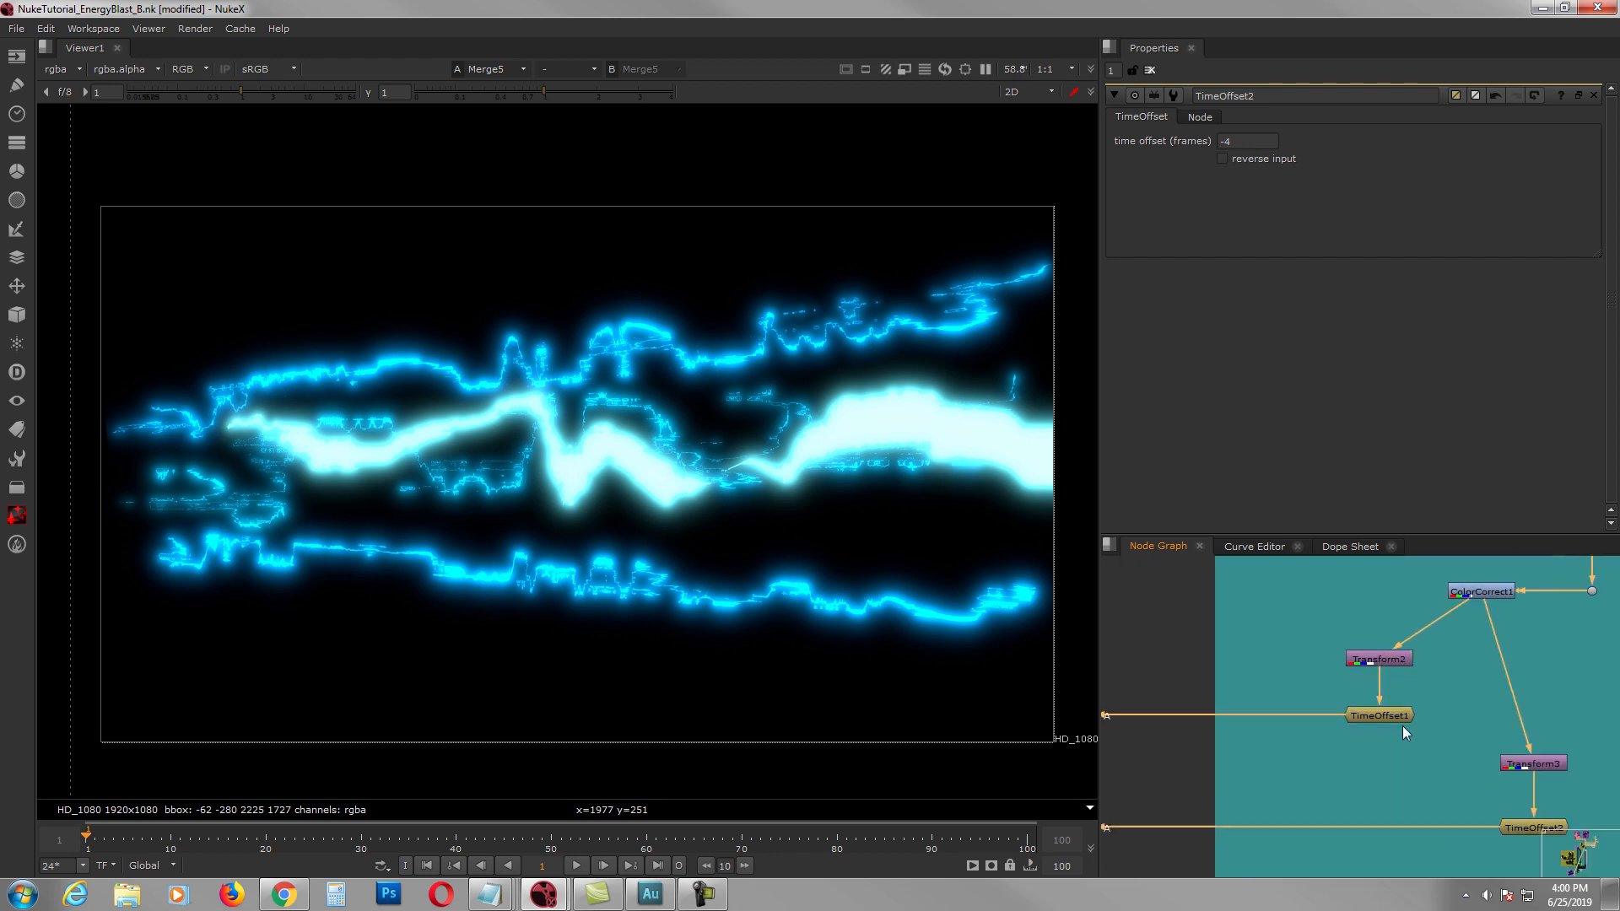
pyautogui.scroll(-2, 1448, 766)
pyautogui.scroll(-2, 1299, 730)
pyautogui.moveTo(1173, 741); pyautogui.dragTo(1506, 686, button='middle')
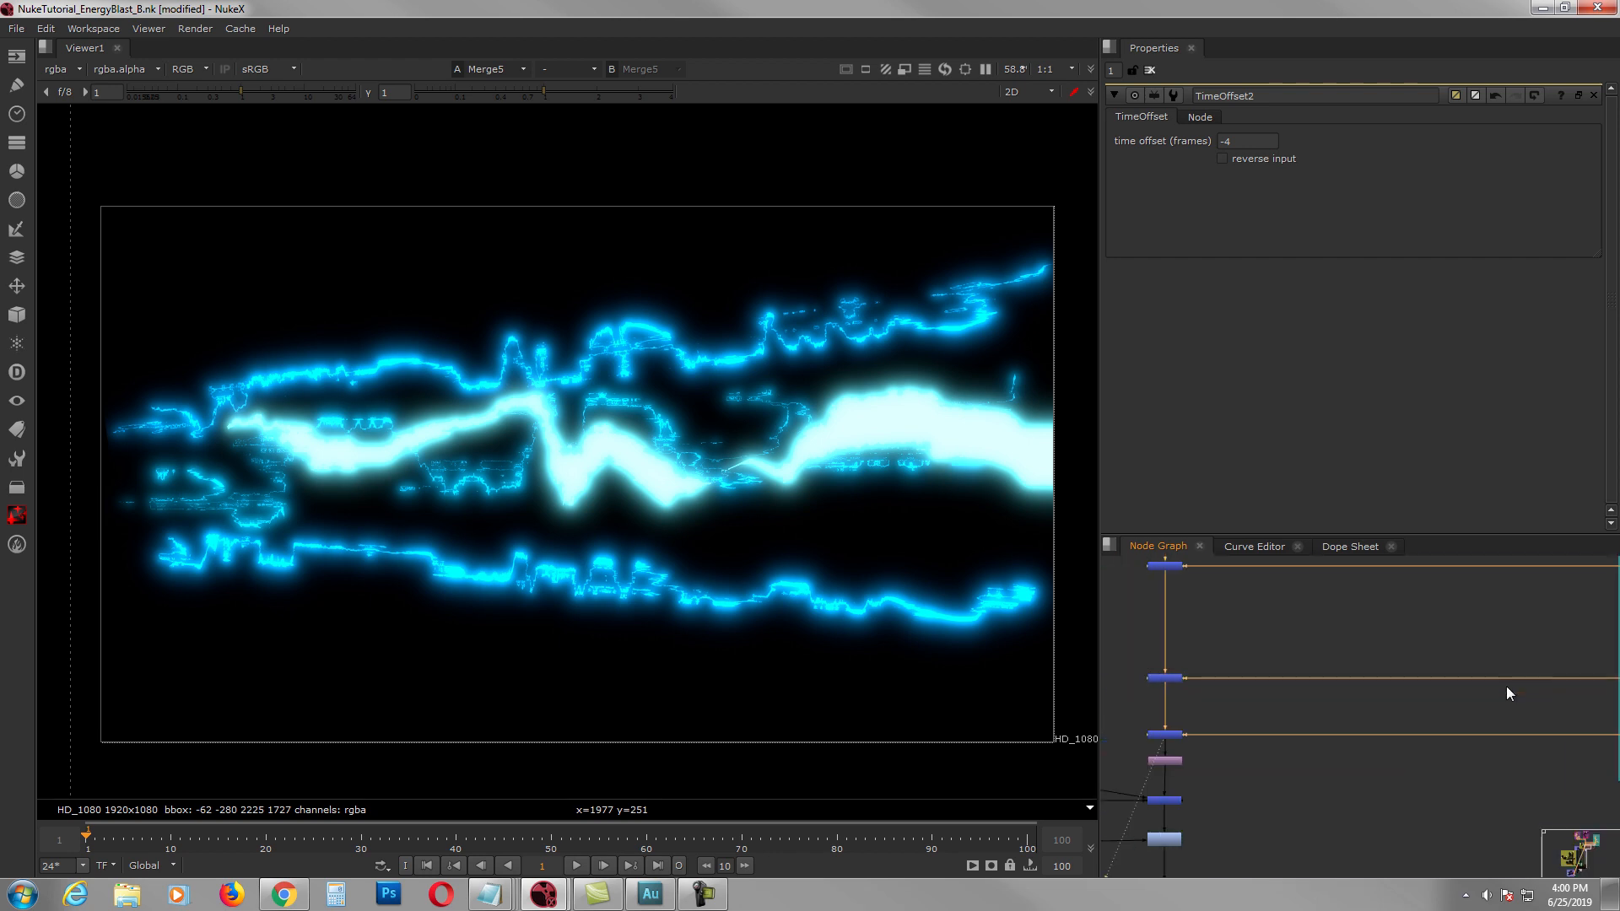
pyautogui.moveTo(1212, 766); pyautogui.dragTo(1475, 714, button='middle')
pyautogui.scroll(4, 1426, 715)
pyautogui.click(1433, 692)
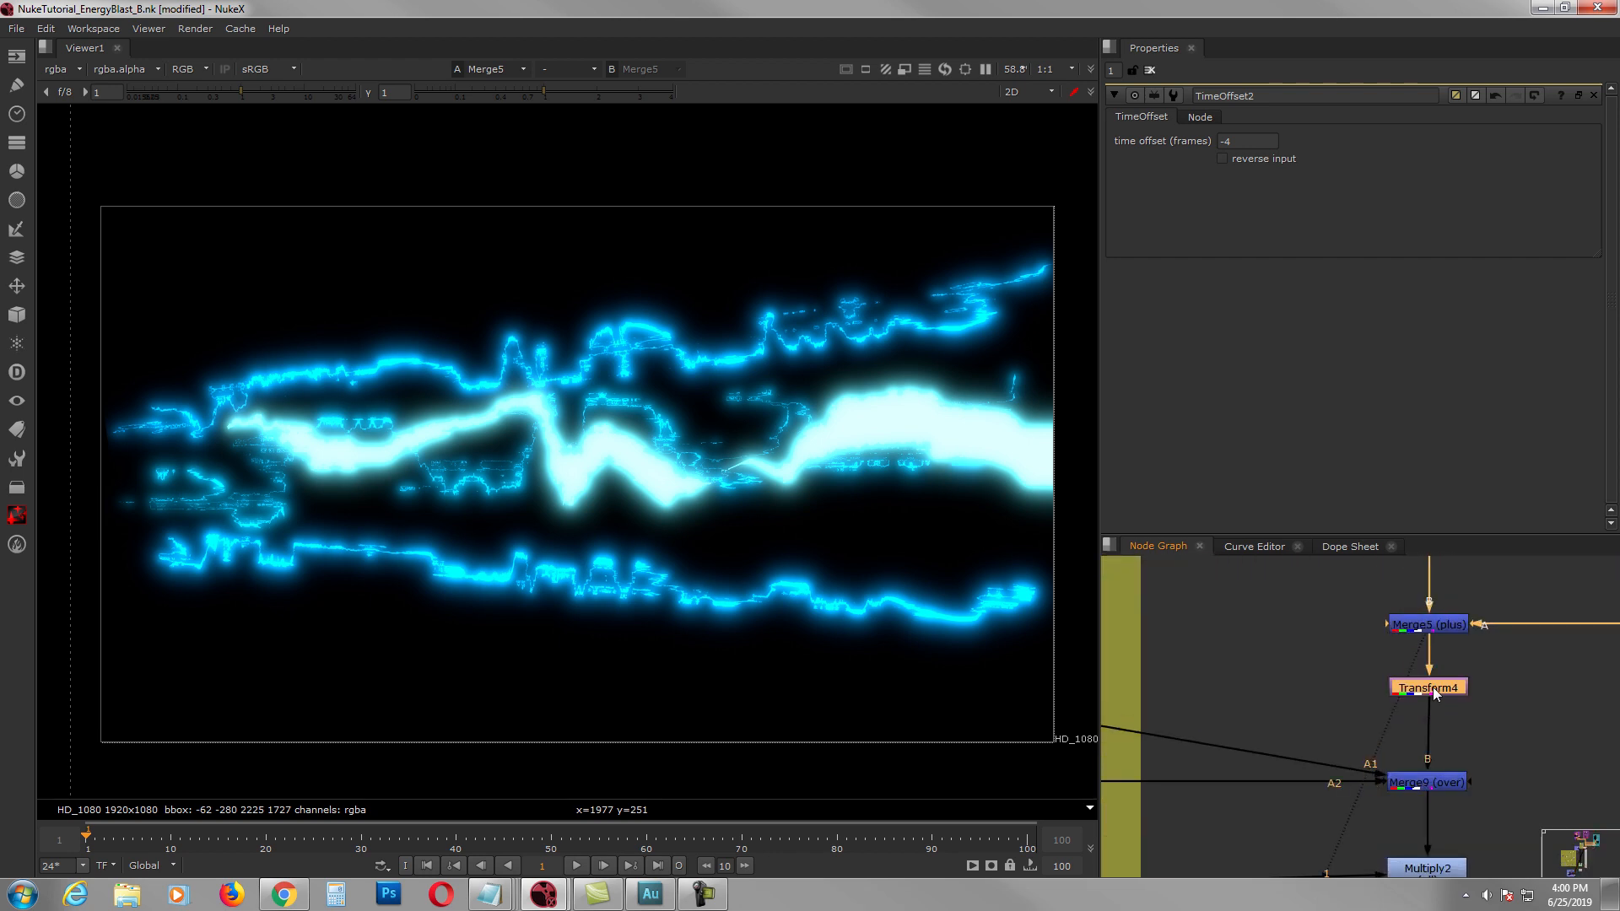
pyautogui.doubleClick(1433, 692)
pyautogui.press('1')
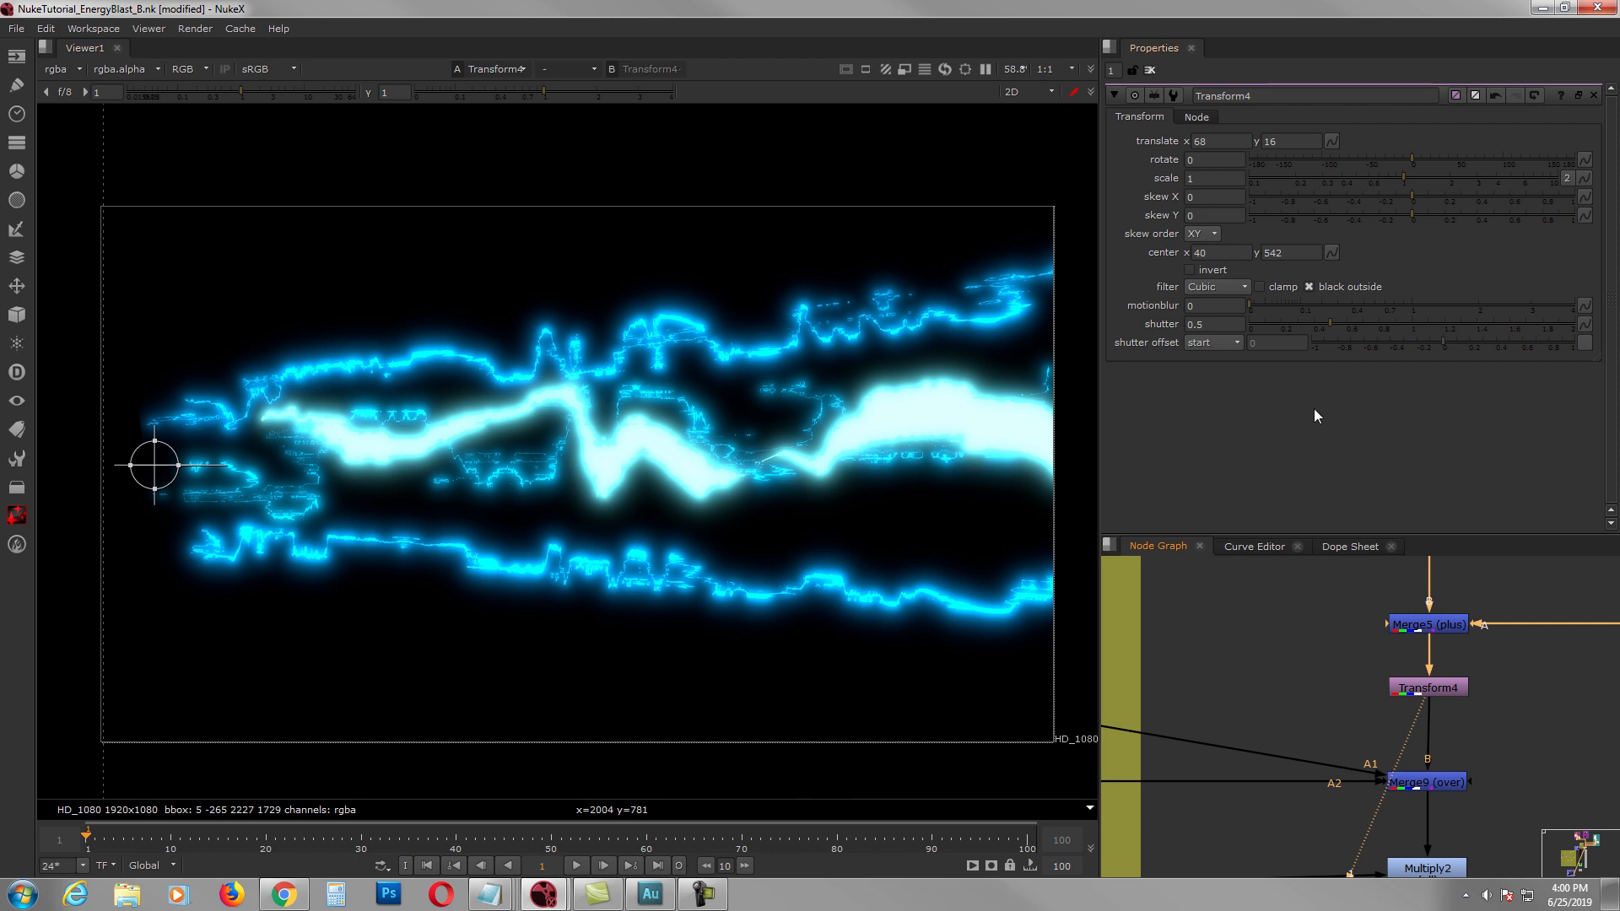
# Step: Connect the glow node at the bottom of the BG BLAST backdrop to the merge below it
pyautogui.scroll(-2, 1336, 712)
pyautogui.moveTo(1336, 712); pyautogui.dragTo(1460, 679, button='middle')
pyautogui.scroll(2, 1483, 655)
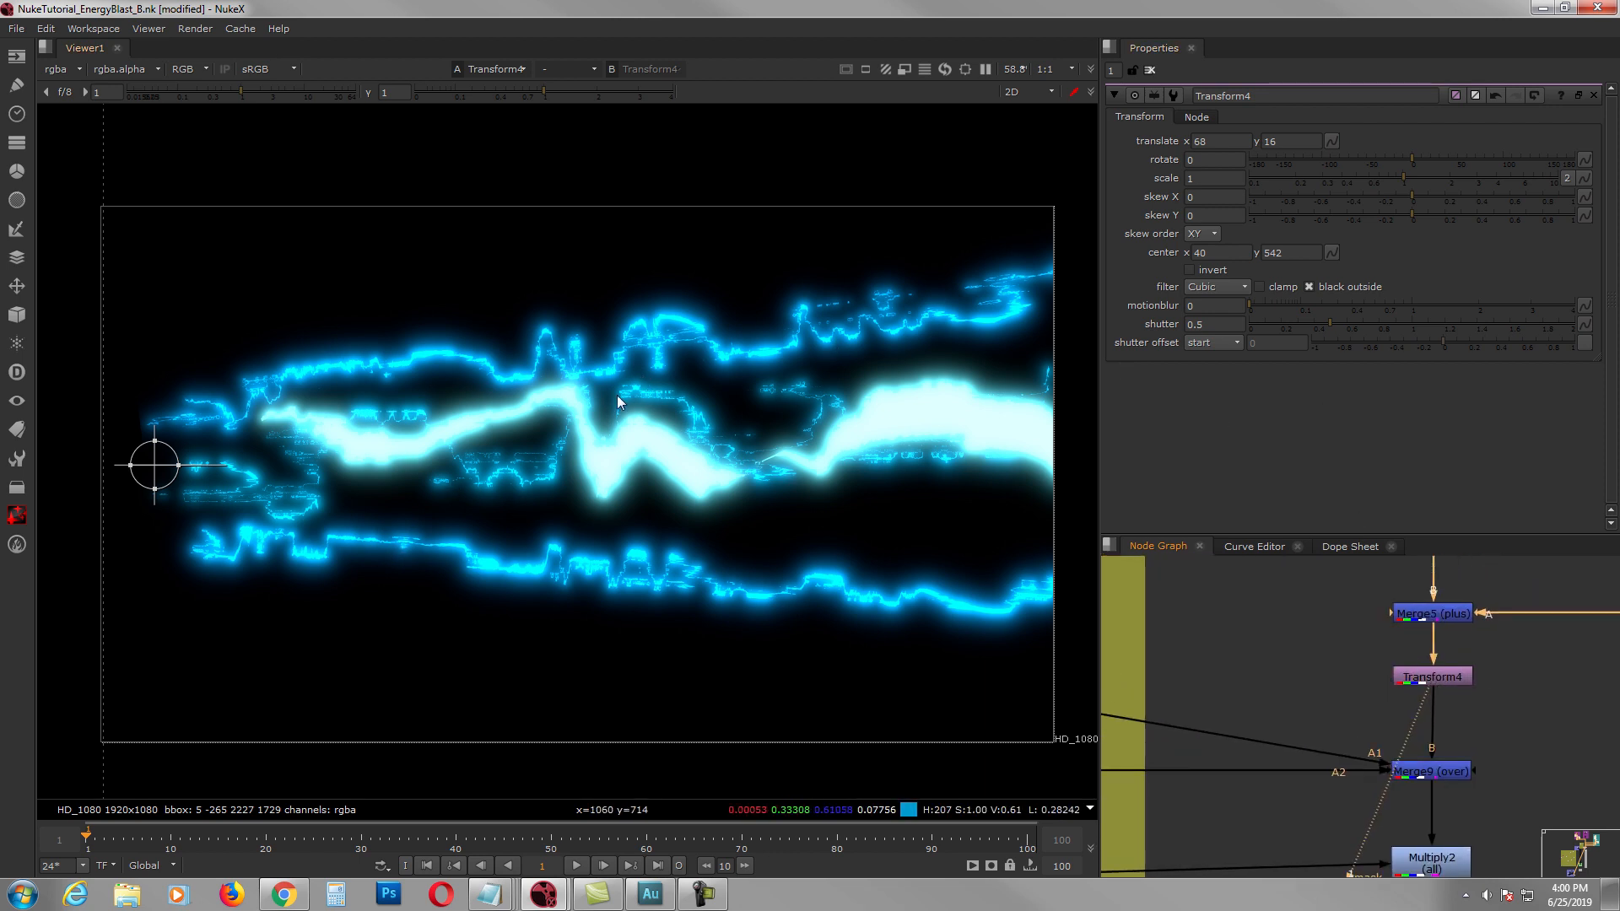
pyautogui.scroll(-5, 1440, 694)
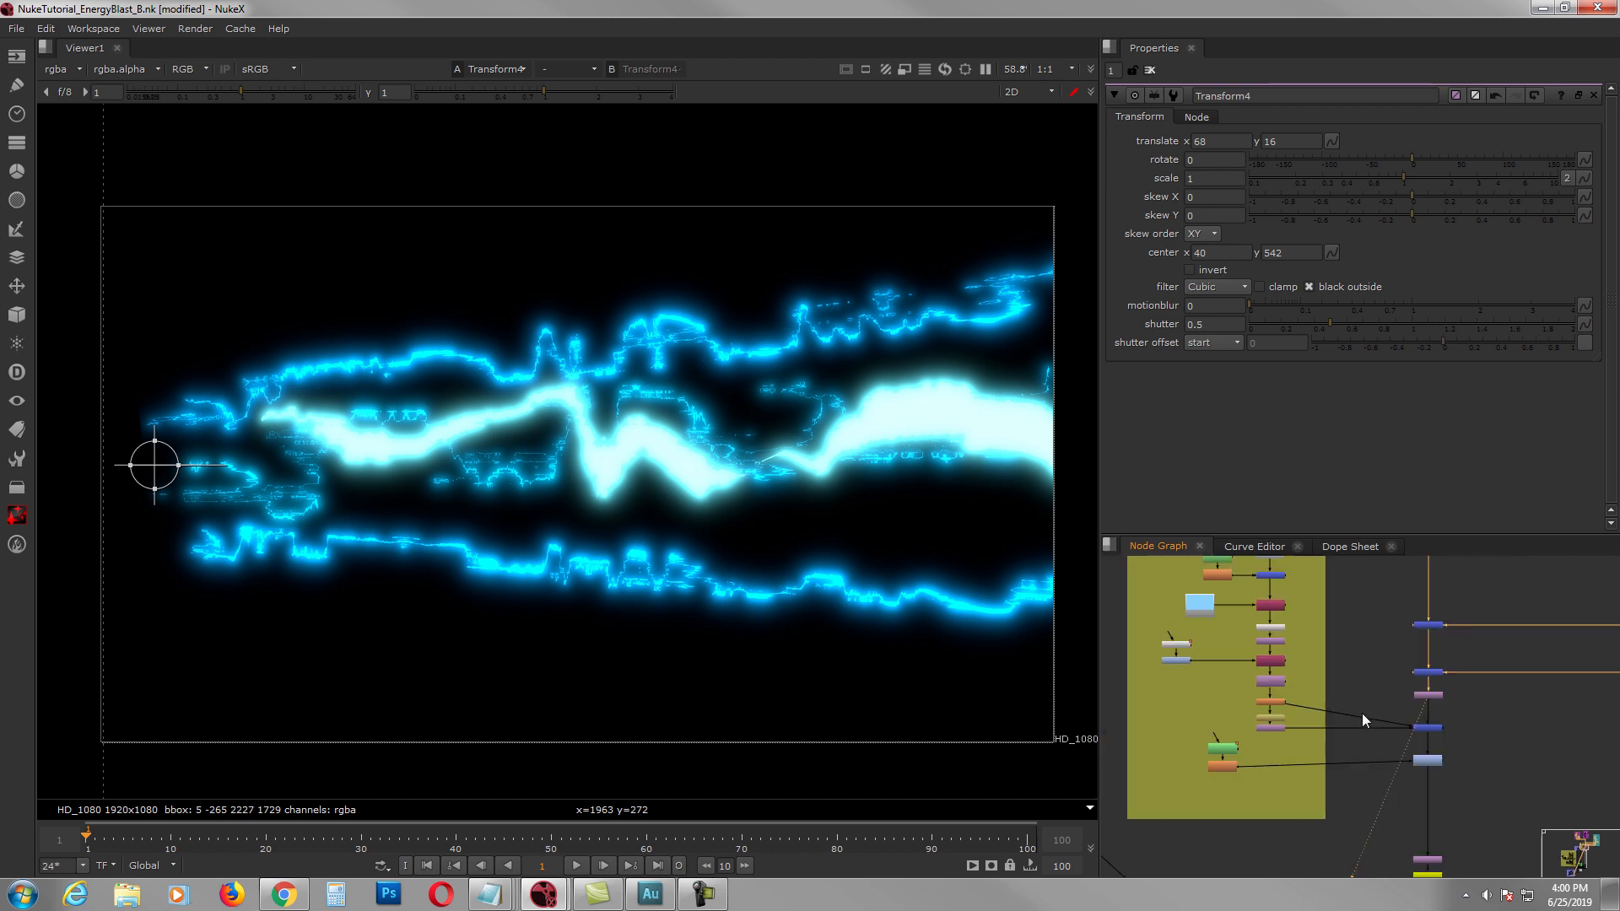
pyautogui.moveTo(1410, 646); pyautogui.dragTo(1404, 752, button='middle')
pyautogui.moveTo(1416, 810); pyautogui.dragTo(1429, 669)
pyautogui.moveTo(1429, 670); pyautogui.dragTo(1368, 692, button='middle')
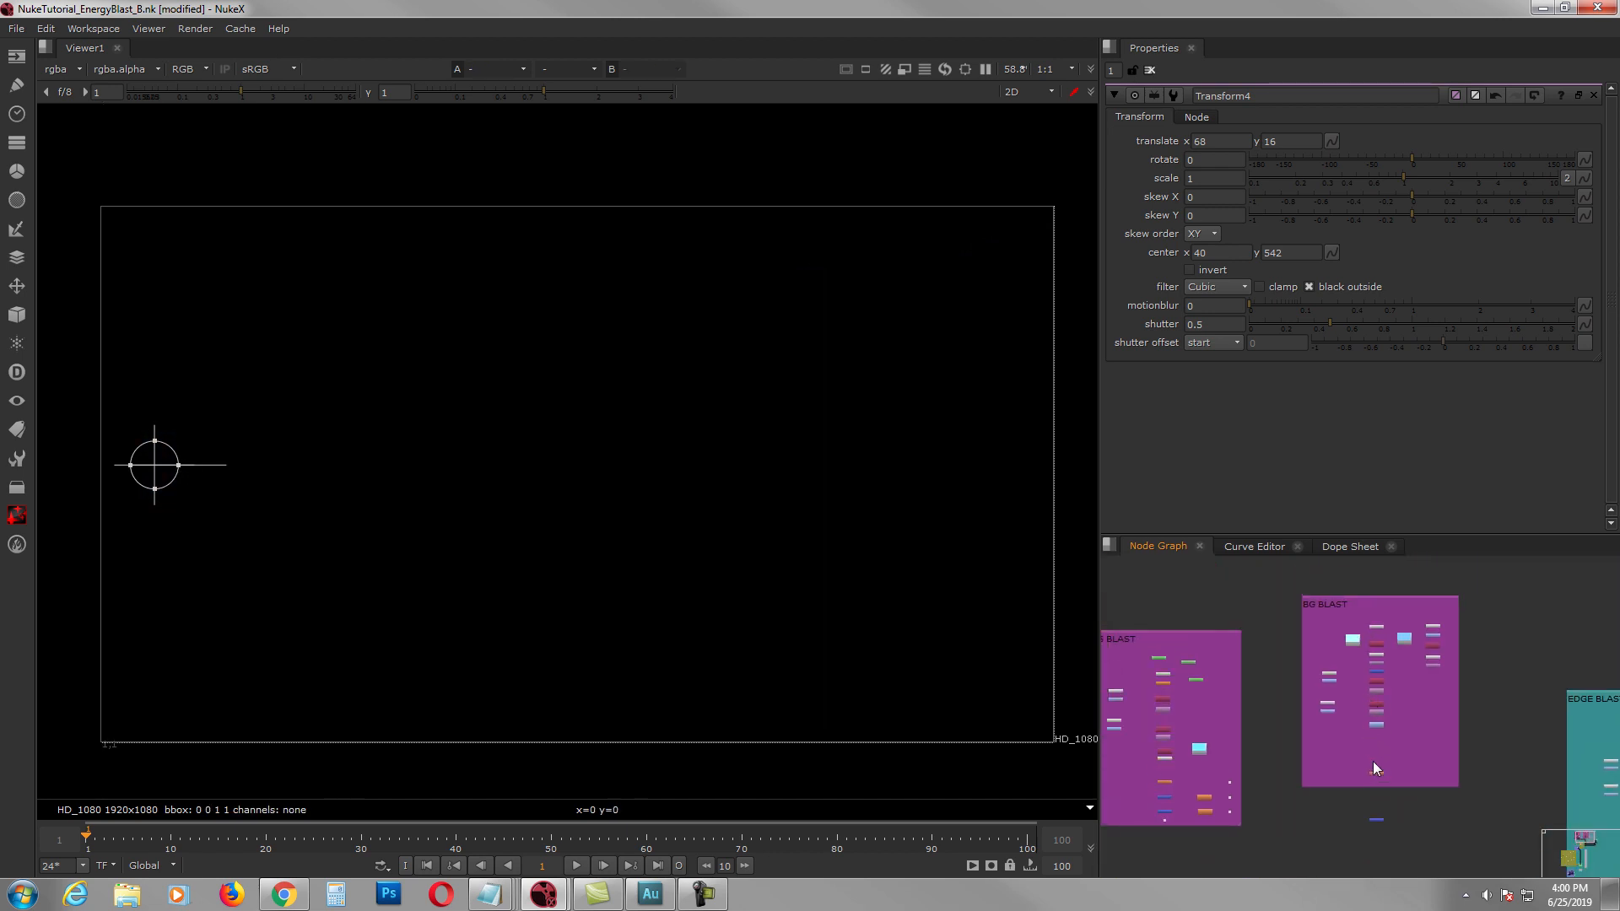
pyautogui.scroll(2, 1321, 625)
pyautogui.moveTo(1388, 754); pyautogui.dragTo(1372, 672, button='middle')
pyautogui.scroll(2, 1389, 802)
pyautogui.moveTo(1390, 807); pyautogui.dragTo(1384, 729)
# Step: Display Transform4 in the viewer again to check the composite with the background blast
pyautogui.moveTo(1392, 778); pyautogui.dragTo(1387, 656, button='middle')
pyautogui.scroll(-2, 1387, 656)
pyautogui.moveTo(1421, 830); pyautogui.dragTo(1401, 669, button='middle')
pyautogui.scroll(-1, 1401, 669)
pyautogui.scroll(4, 1379, 761)
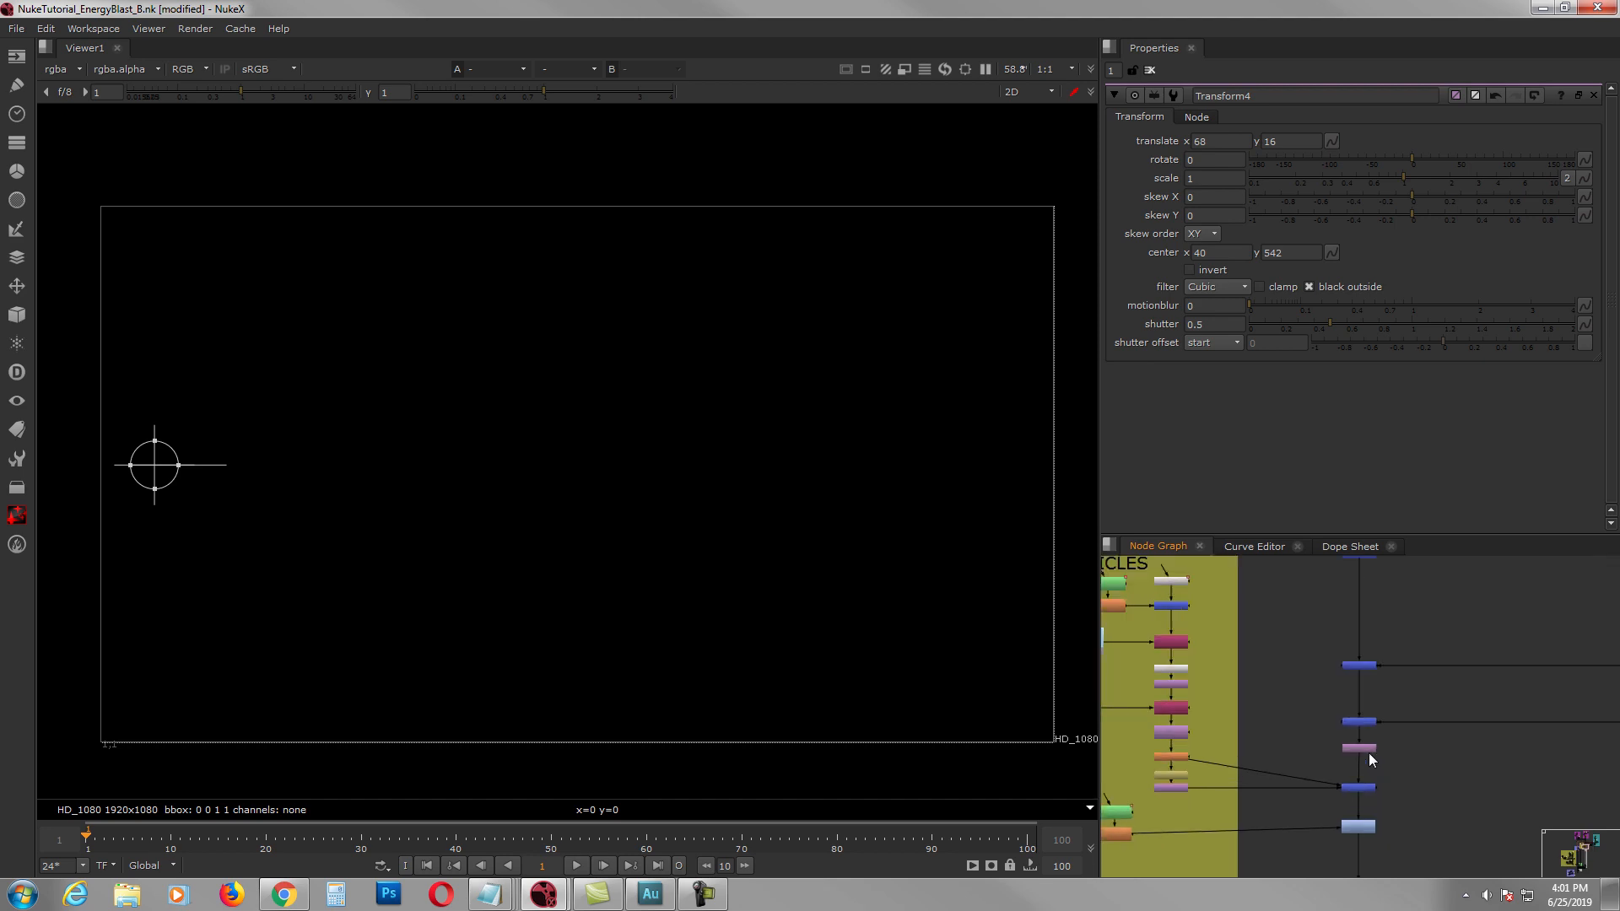
pyautogui.click(1367, 748)
pyautogui.press('1')
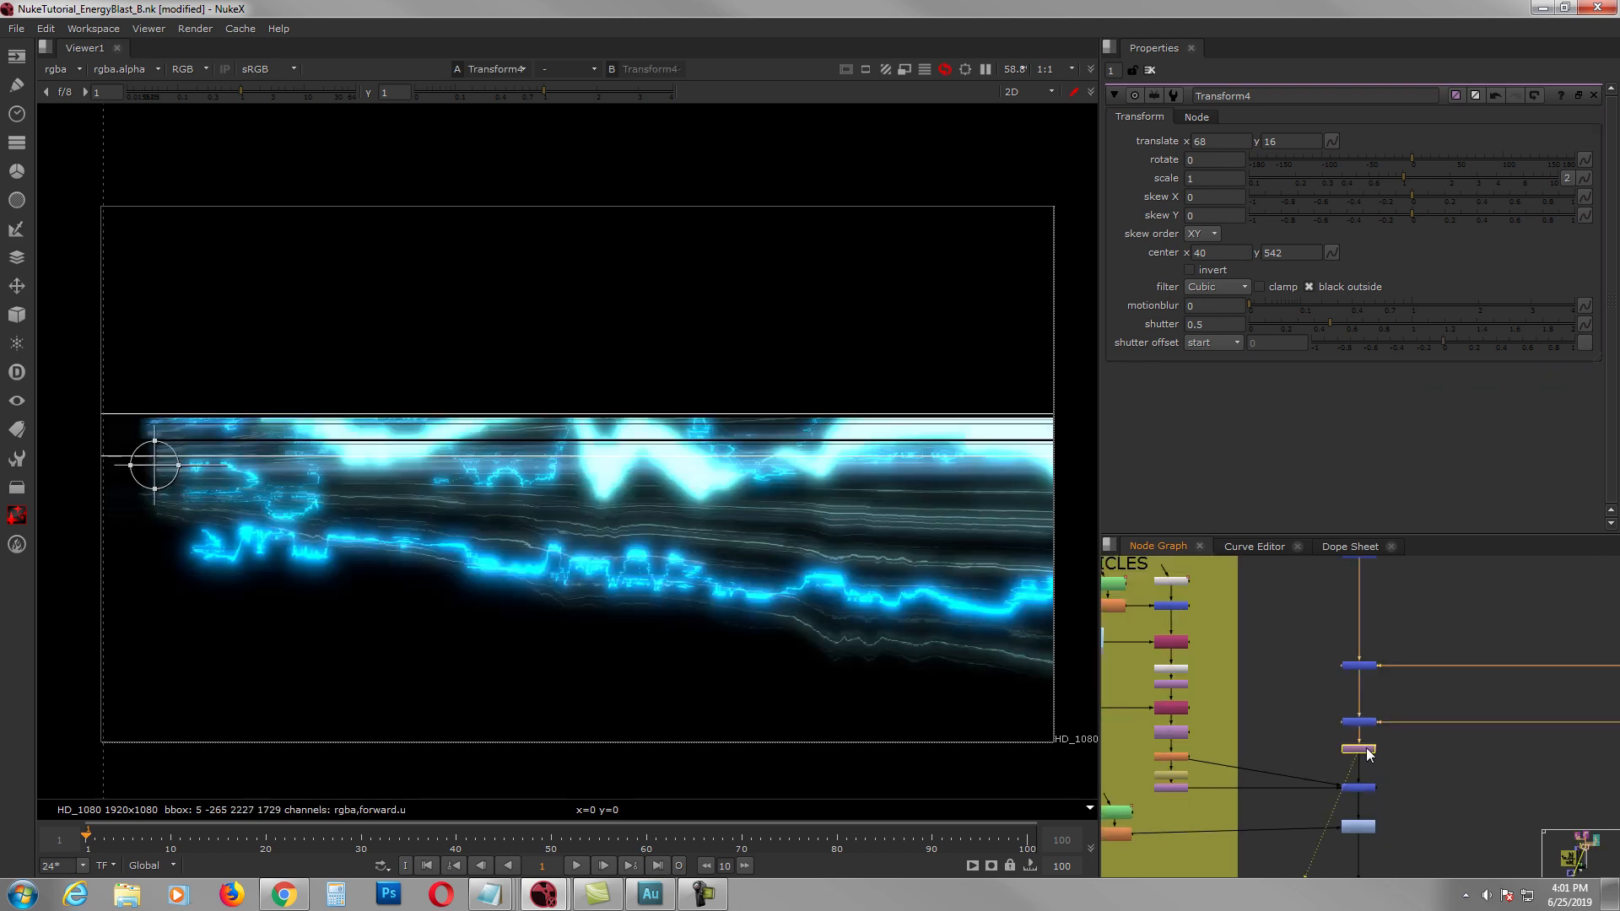
# Step: Display Glow3 at the end of the BG BLAST branch in the viewer
pyautogui.scroll(-5, 1369, 747)
pyautogui.moveTo(1366, 581); pyautogui.dragTo(1380, 675, button='middle')
pyautogui.scroll(4, 1383, 676)
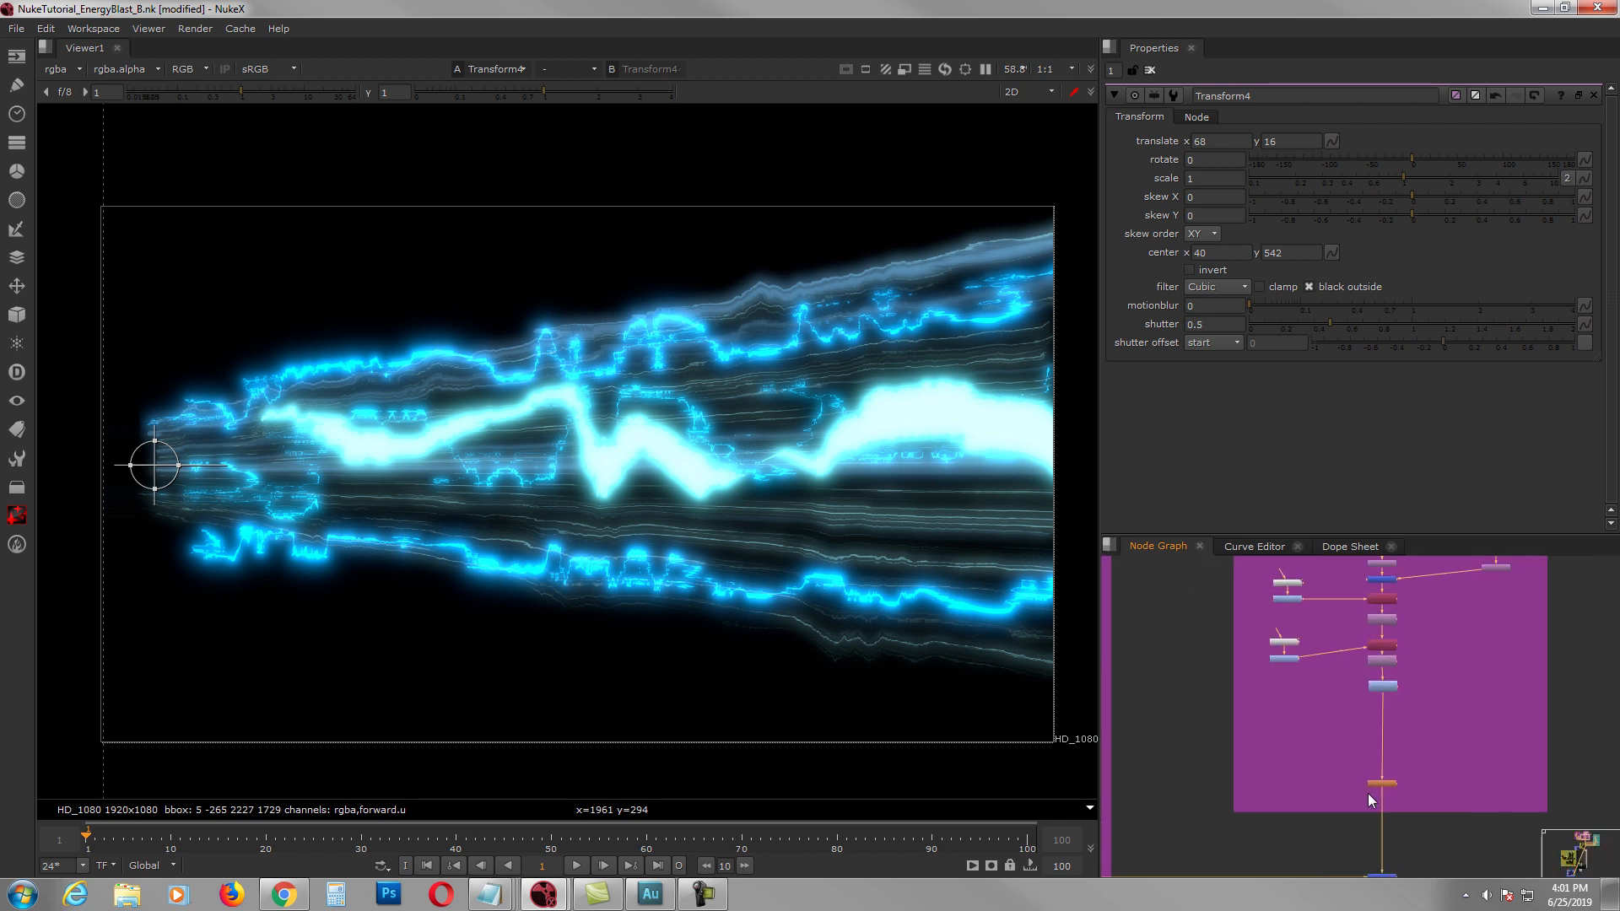
pyautogui.scroll(2, 1369, 795)
pyautogui.click(1393, 782)
pyautogui.press('1')
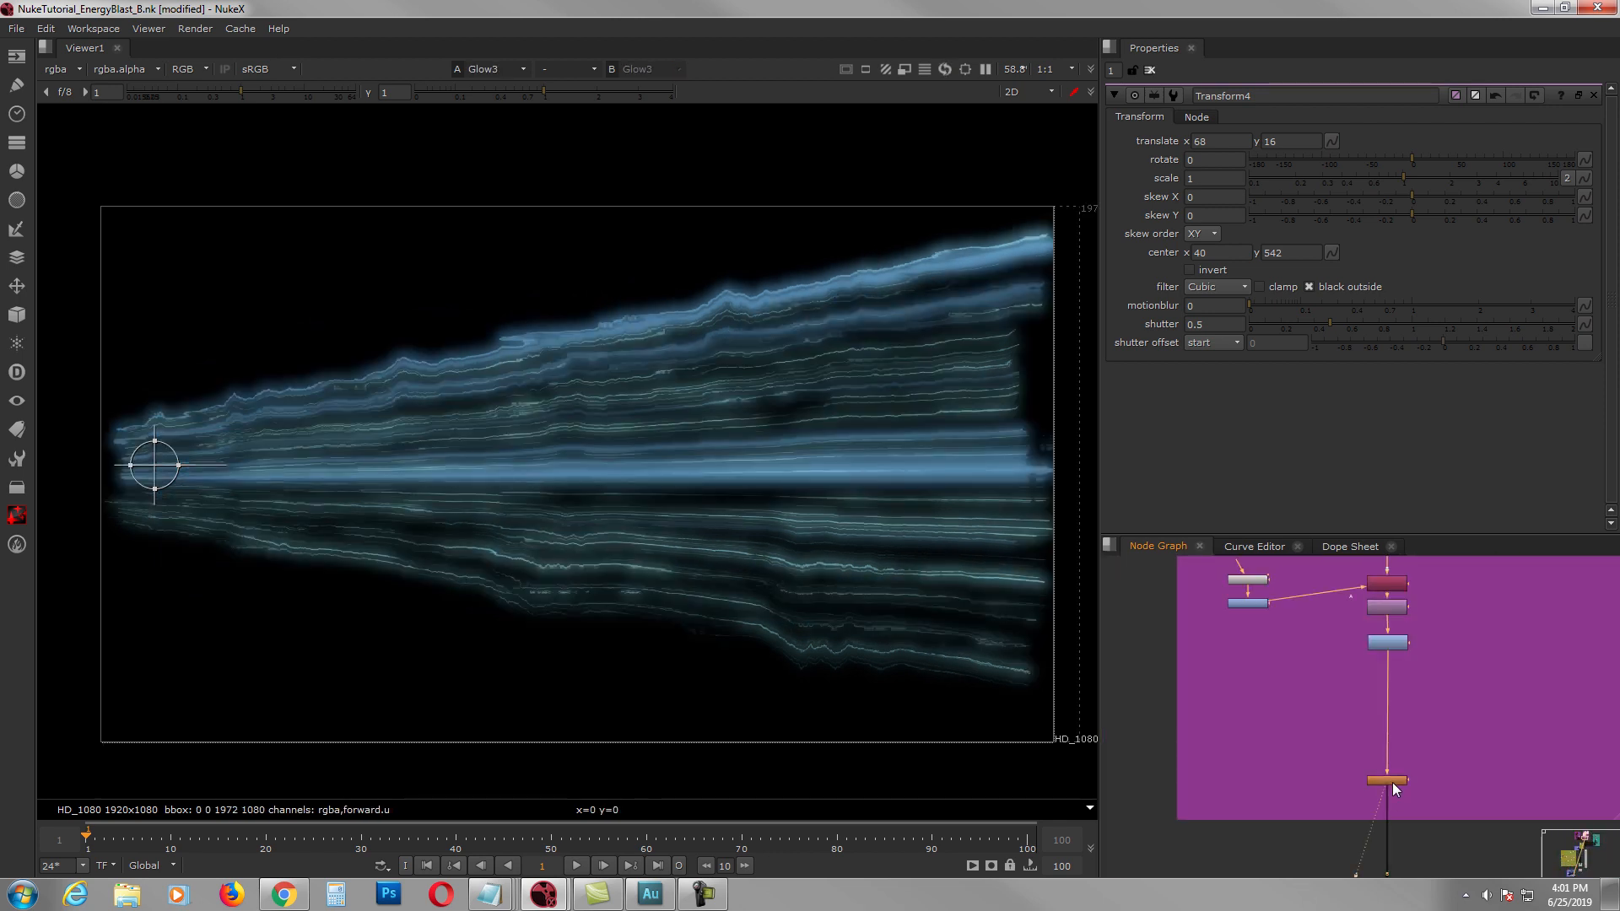
# Step: Display Noise9 of the BG BLAST branch, examine its noise properties and close the open properties
pyautogui.moveTo(1285, 614); pyautogui.dragTo(1294, 796, button='middle')
pyautogui.scroll(-1, 1294, 796)
pyautogui.scroll(4, 1358, 655)
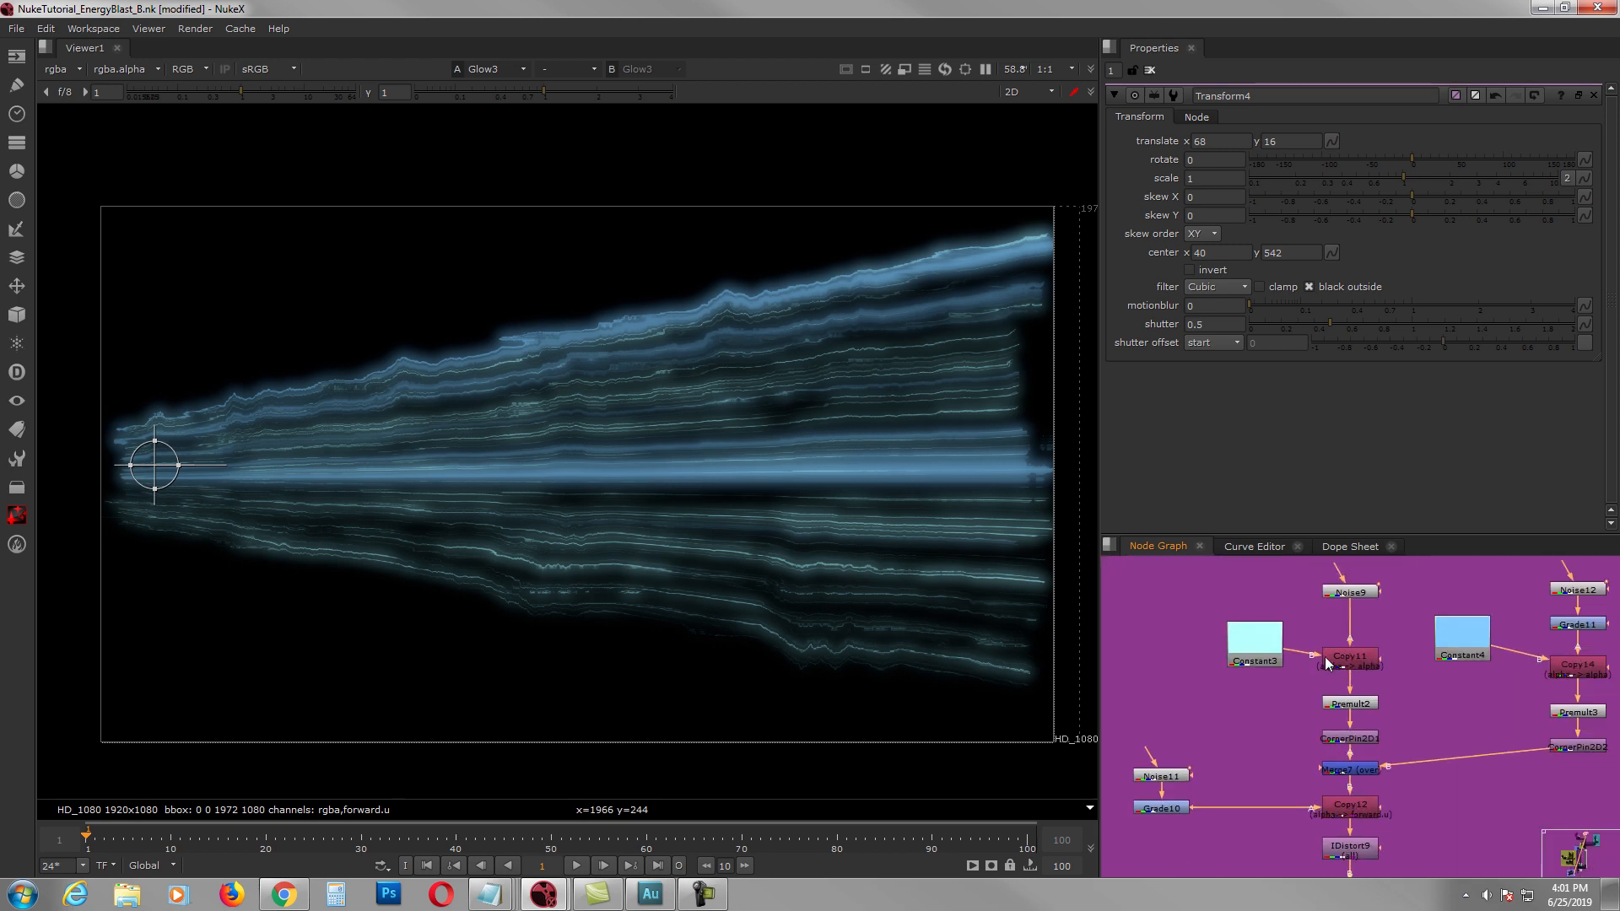
pyautogui.moveTo(1325, 656); pyautogui.dragTo(1314, 671, button='middle')
pyautogui.click(1330, 606)
pyautogui.press('1')
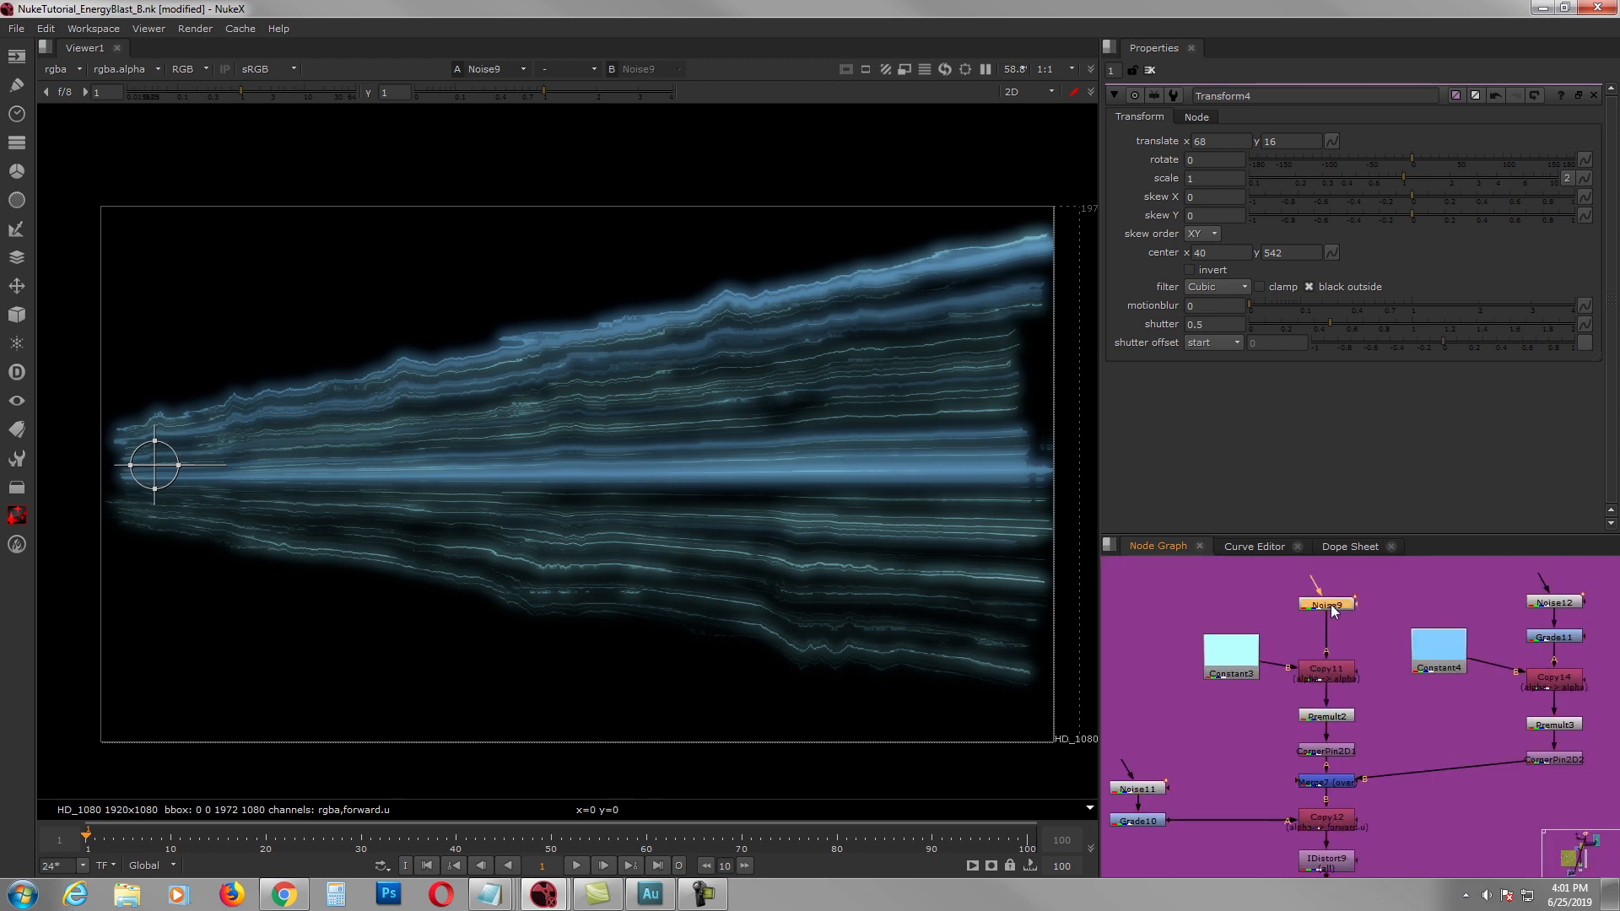
pyautogui.doubleClick(1331, 608)
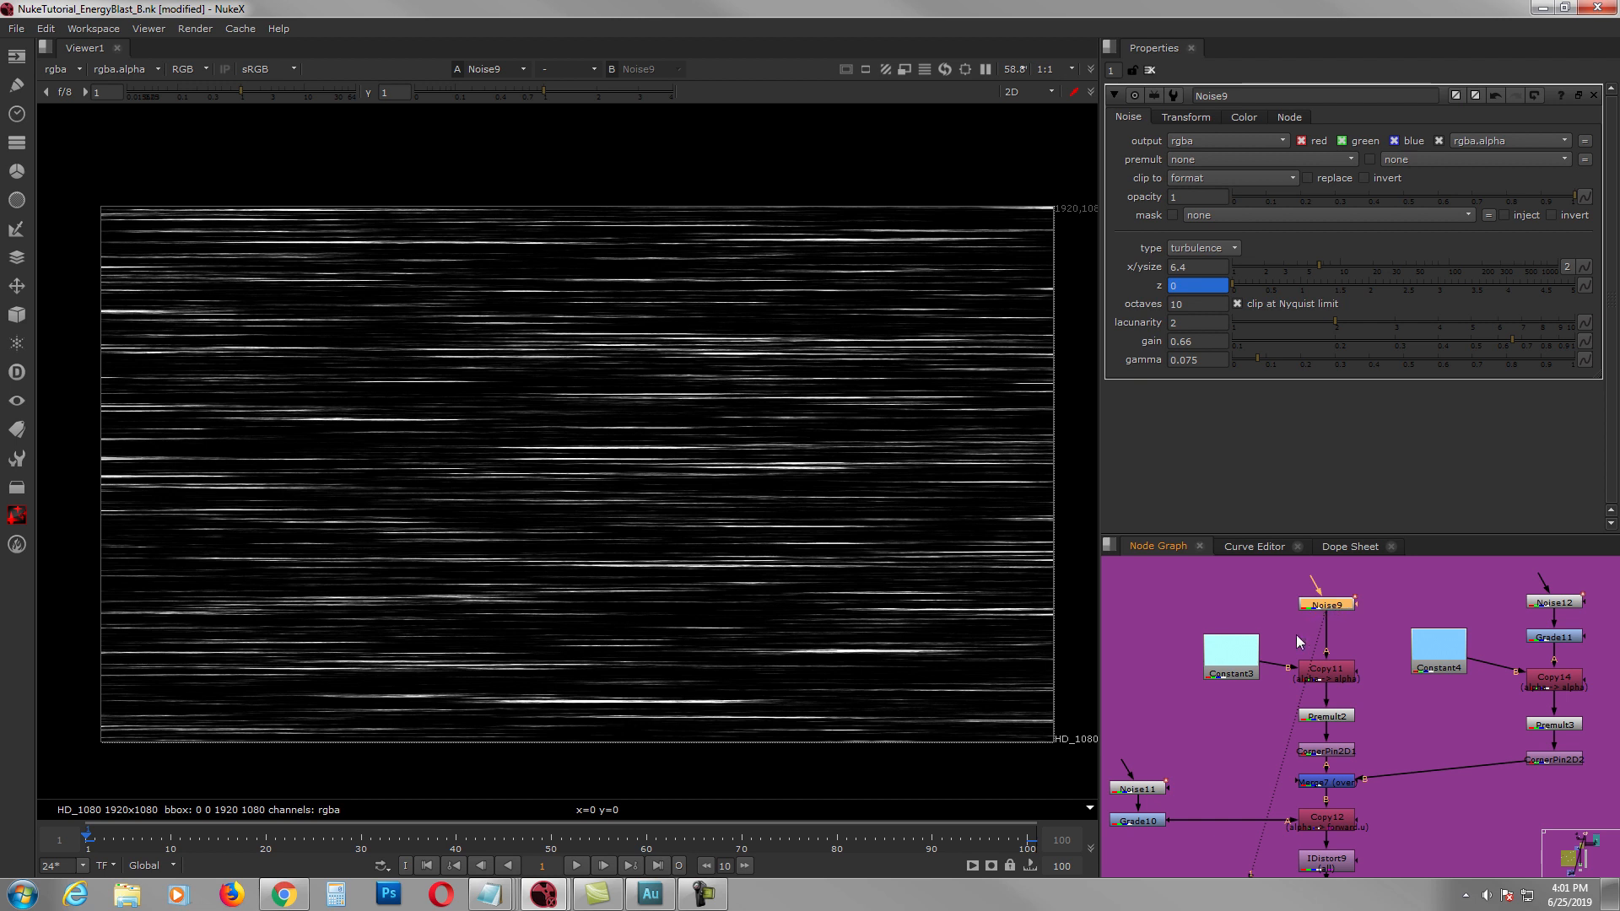
pyautogui.click(1150, 71)
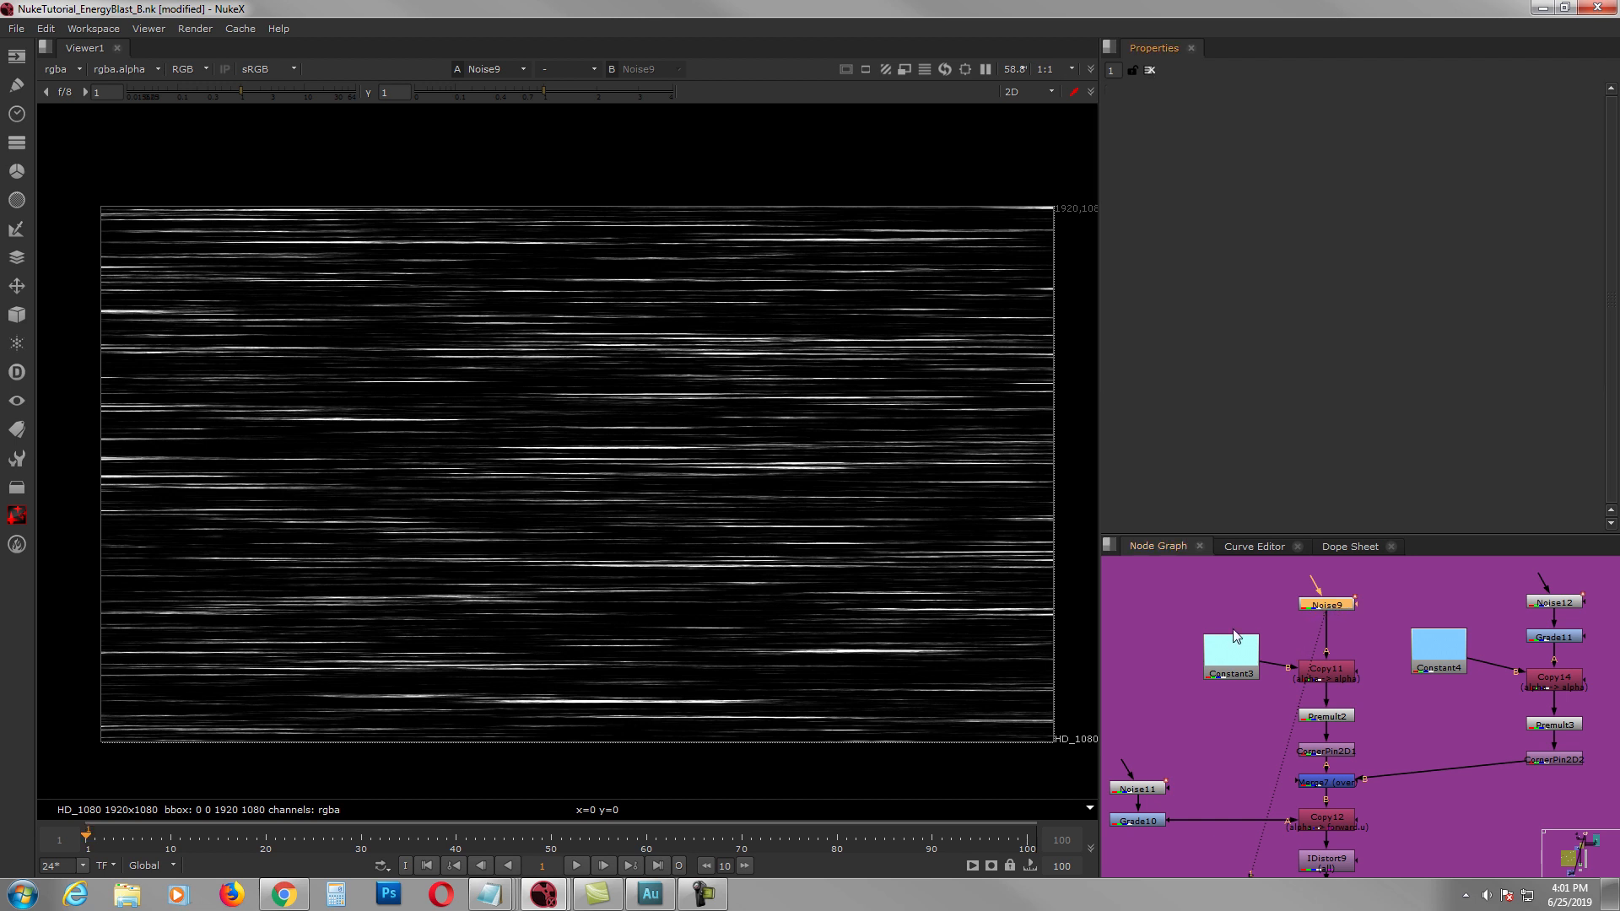
# Step: Play back the Noise9 streak animation in the viewer from the first frame again, and return to frame 1
pyautogui.scroll(-5, 1236, 637)
pyautogui.scroll(2, 1349, 677)
pyautogui.moveTo(1398, 706); pyautogui.dragTo(1221, 722, button='middle')
pyautogui.scroll(5, 1374, 636)
pyautogui.scroll(1, 1444, 653)
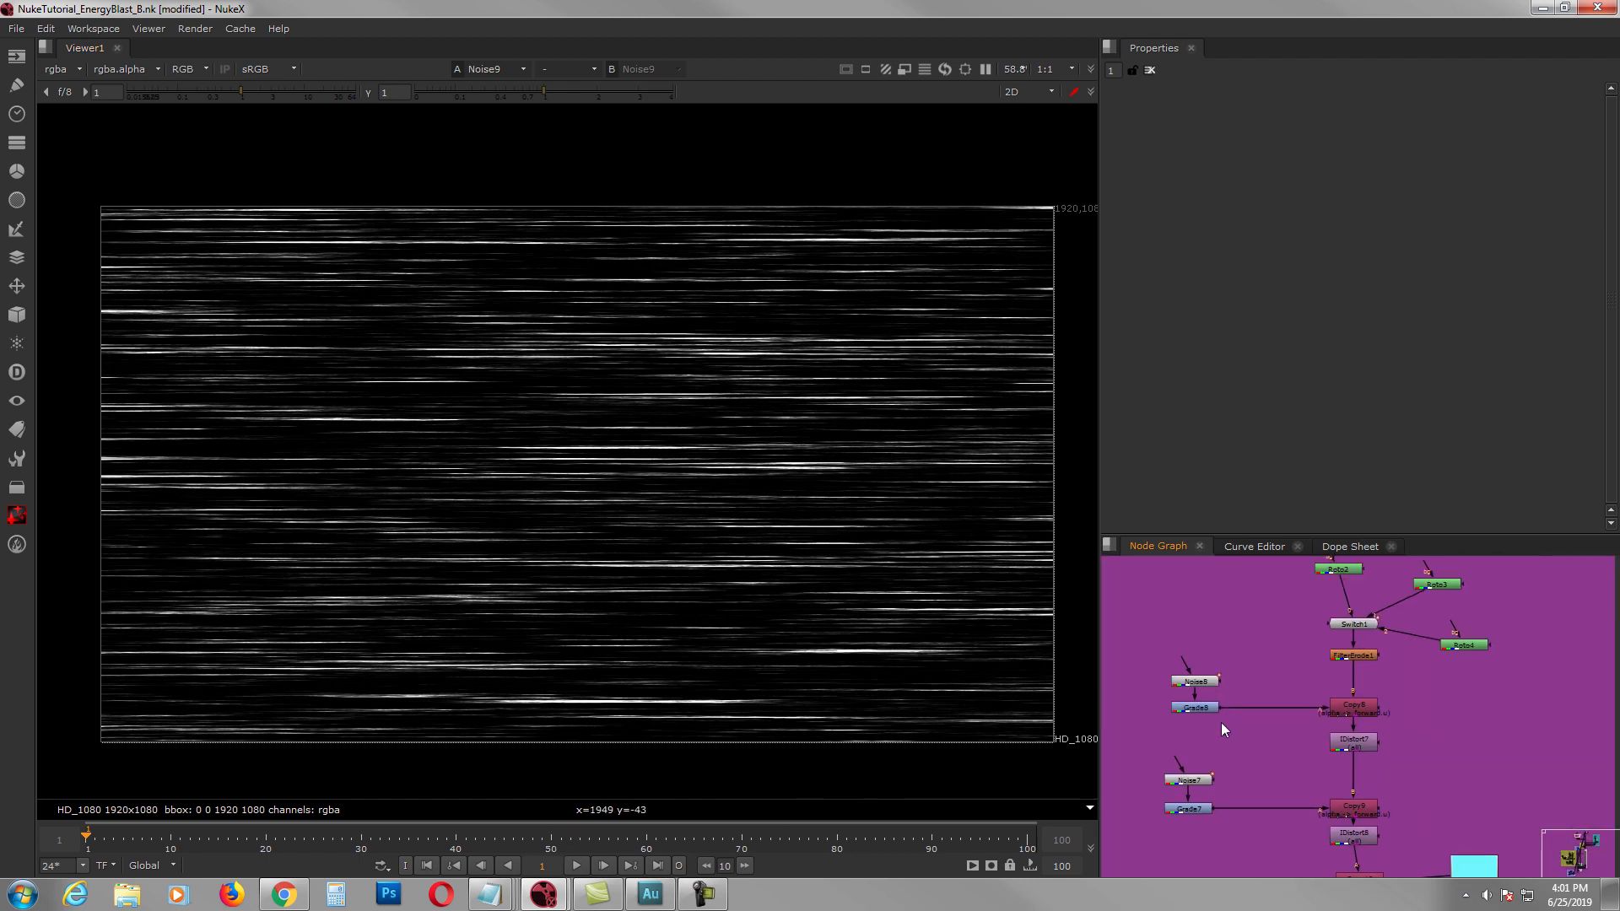
pyautogui.scroll(-6, 1221, 722)
pyautogui.scroll(5, 1477, 685)
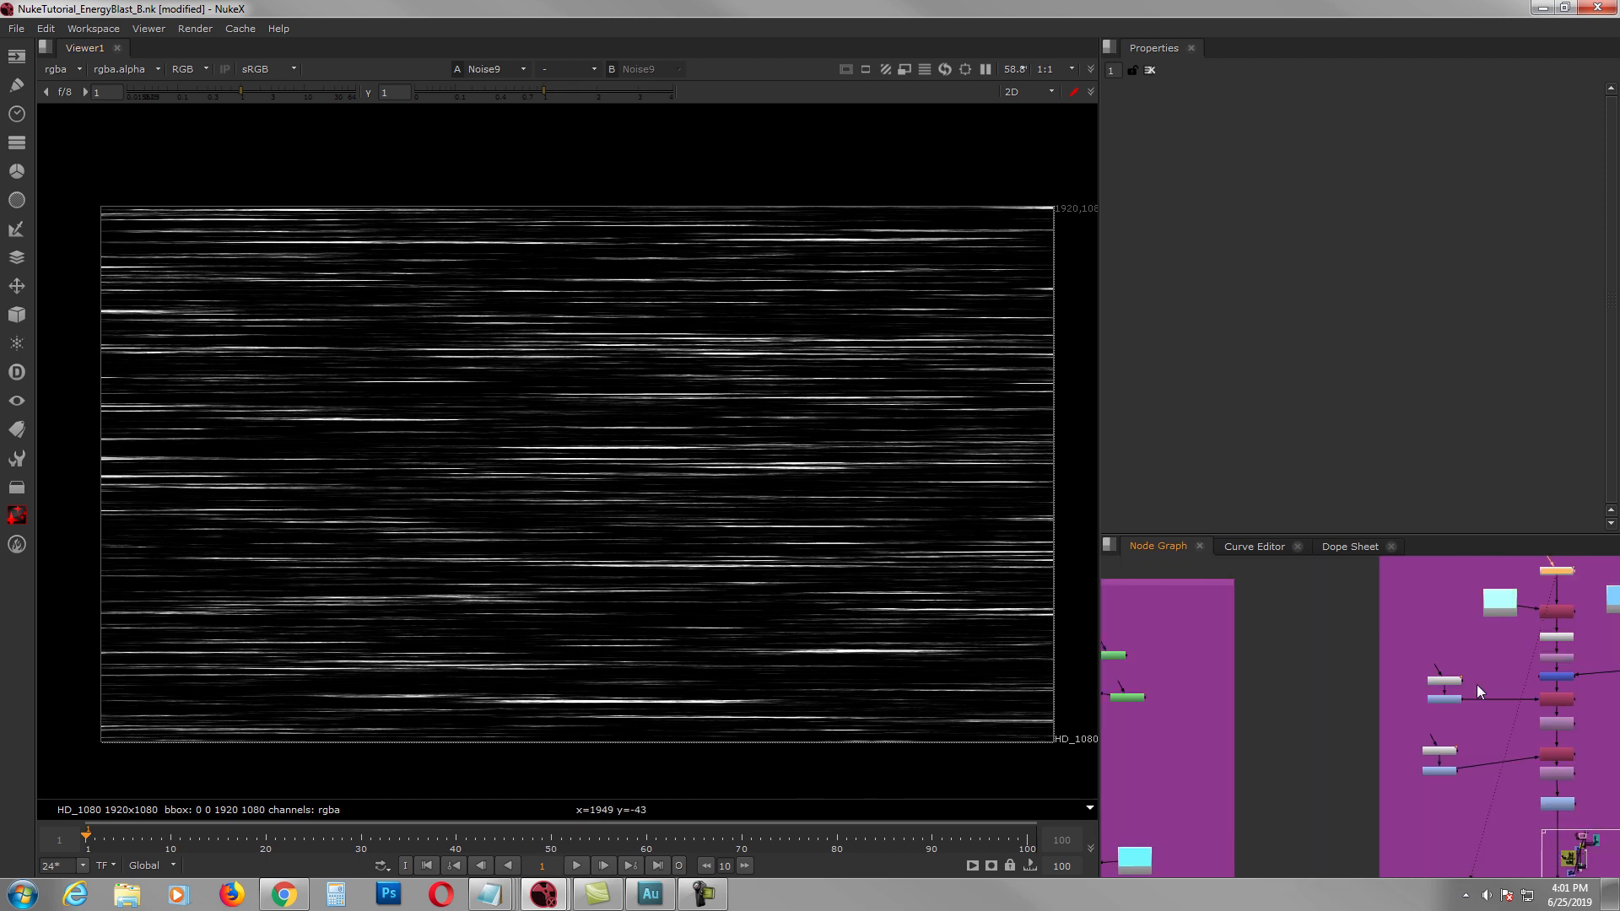
pyautogui.click(576, 865)
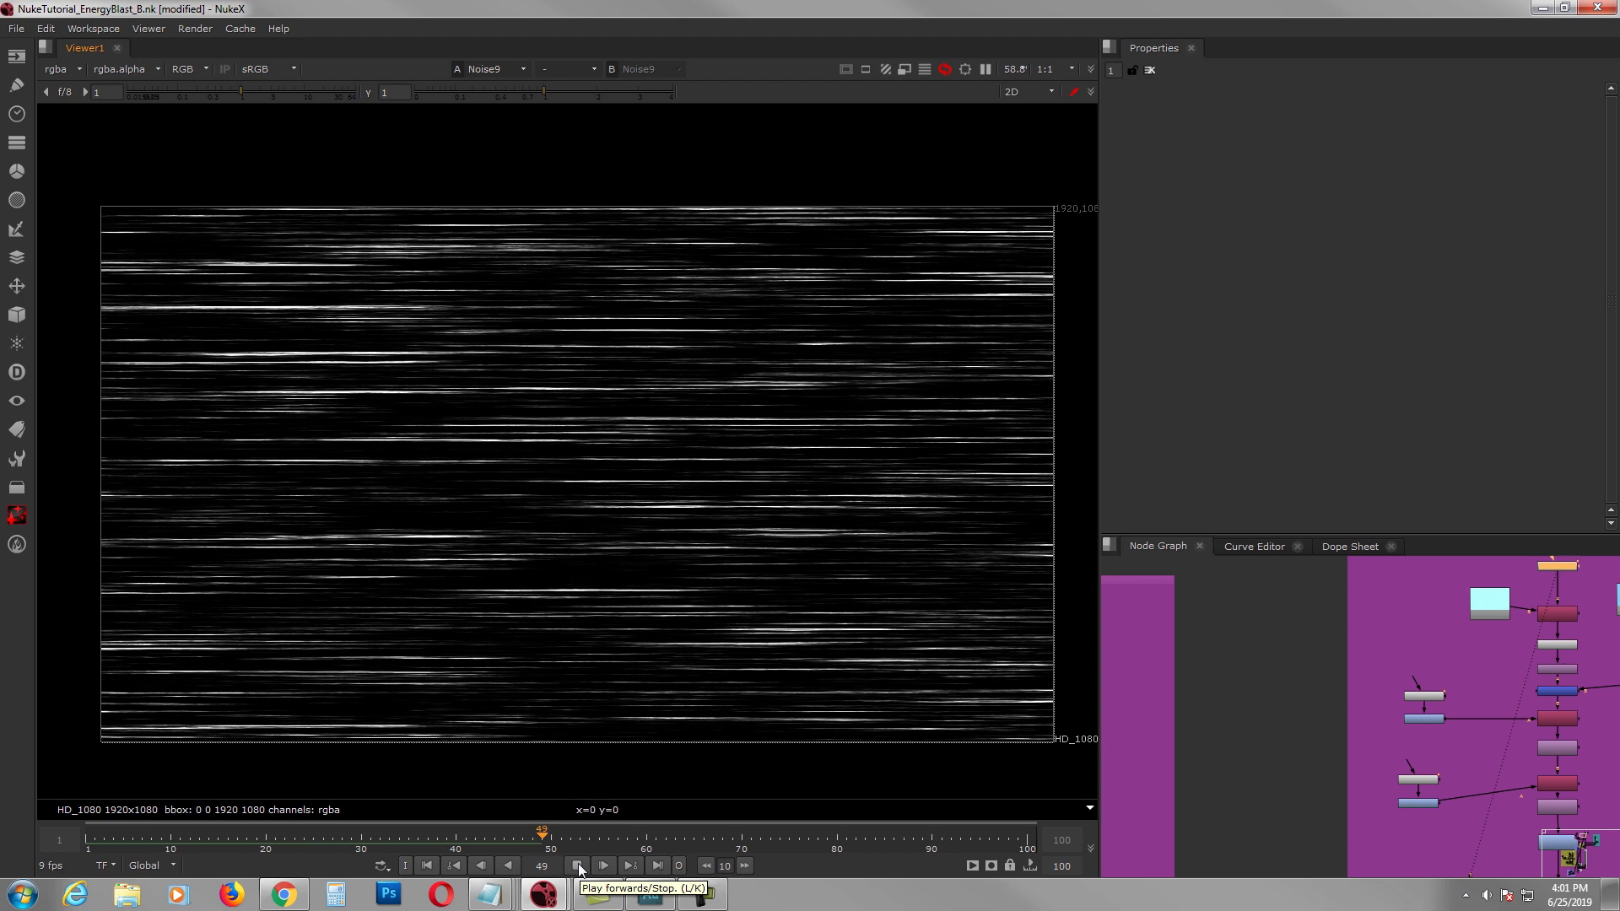
pyautogui.click(579, 865)
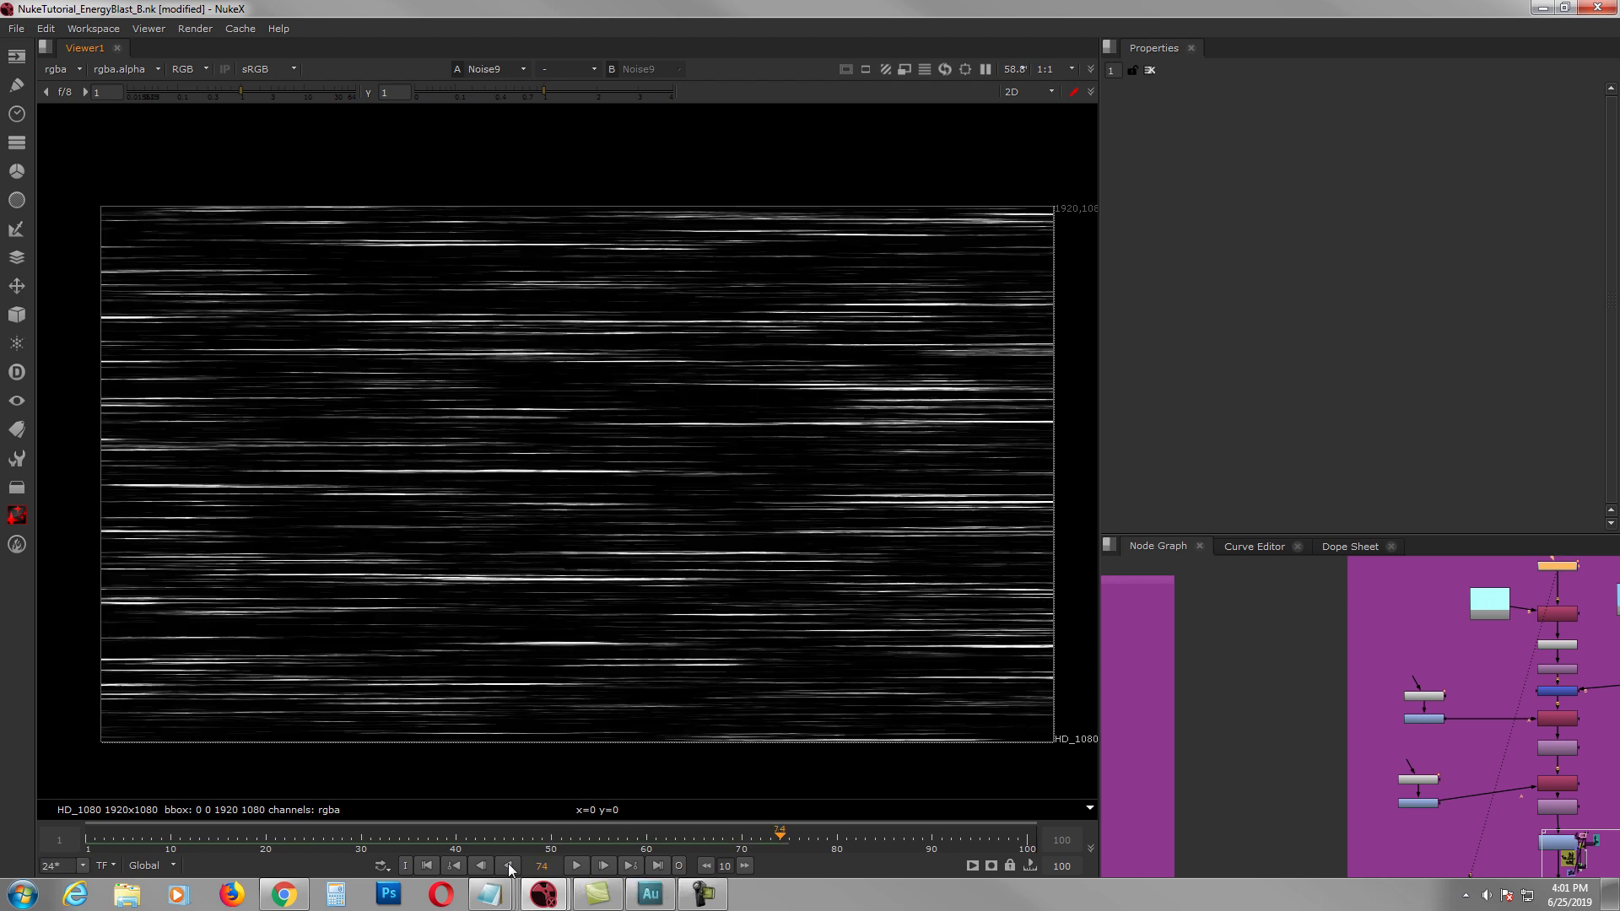
pyautogui.click(427, 866)
pyautogui.click(570, 867)
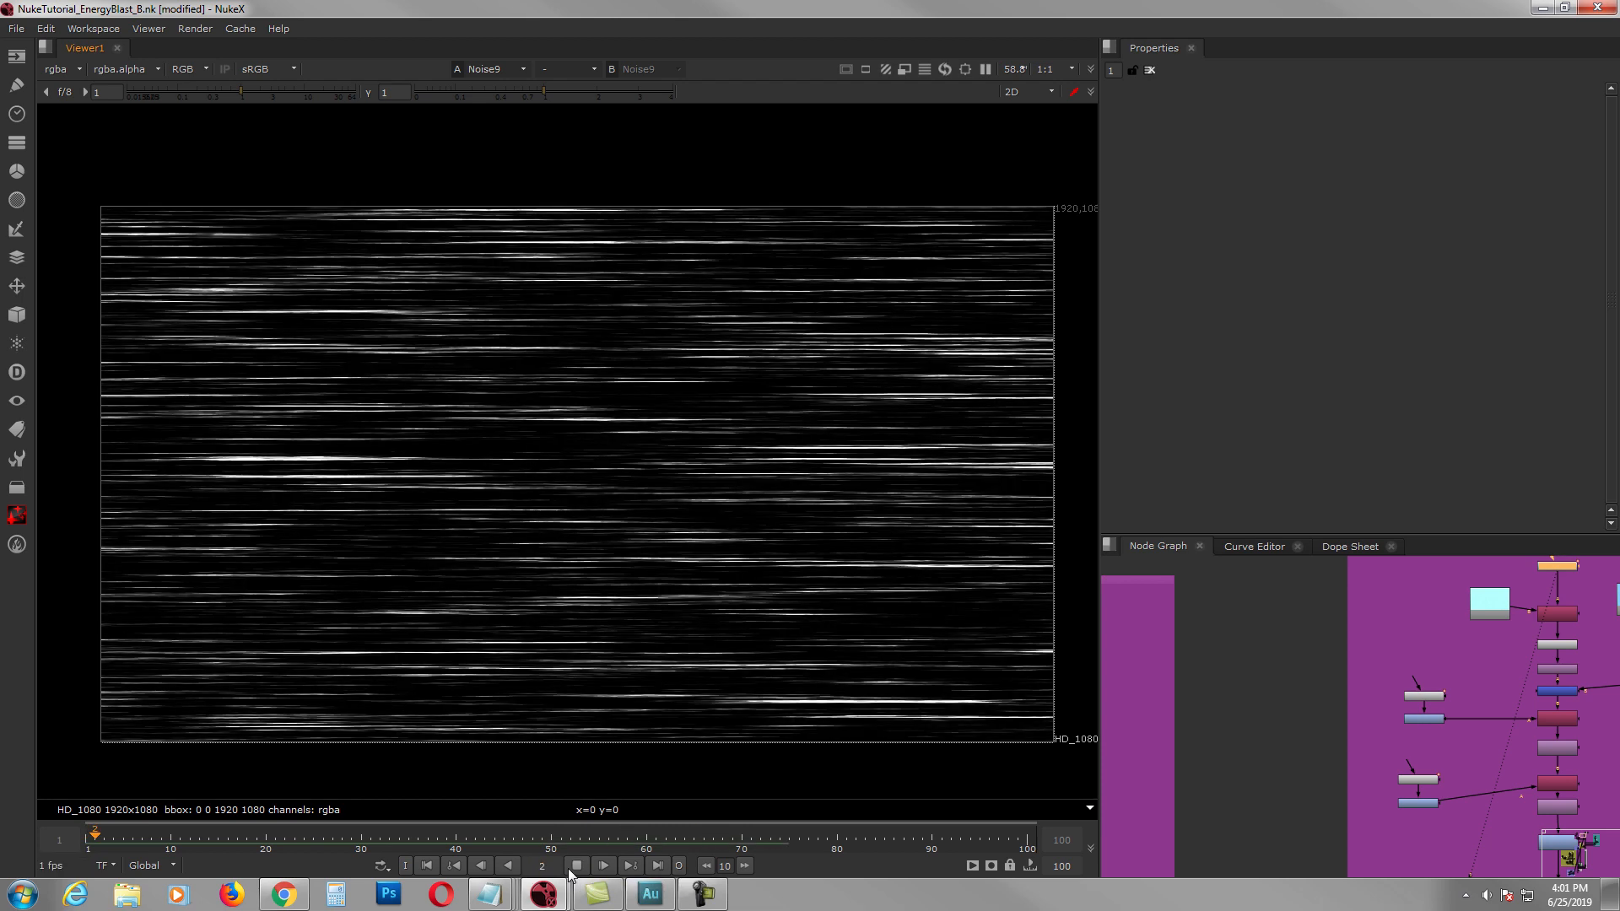
pyautogui.click(576, 866)
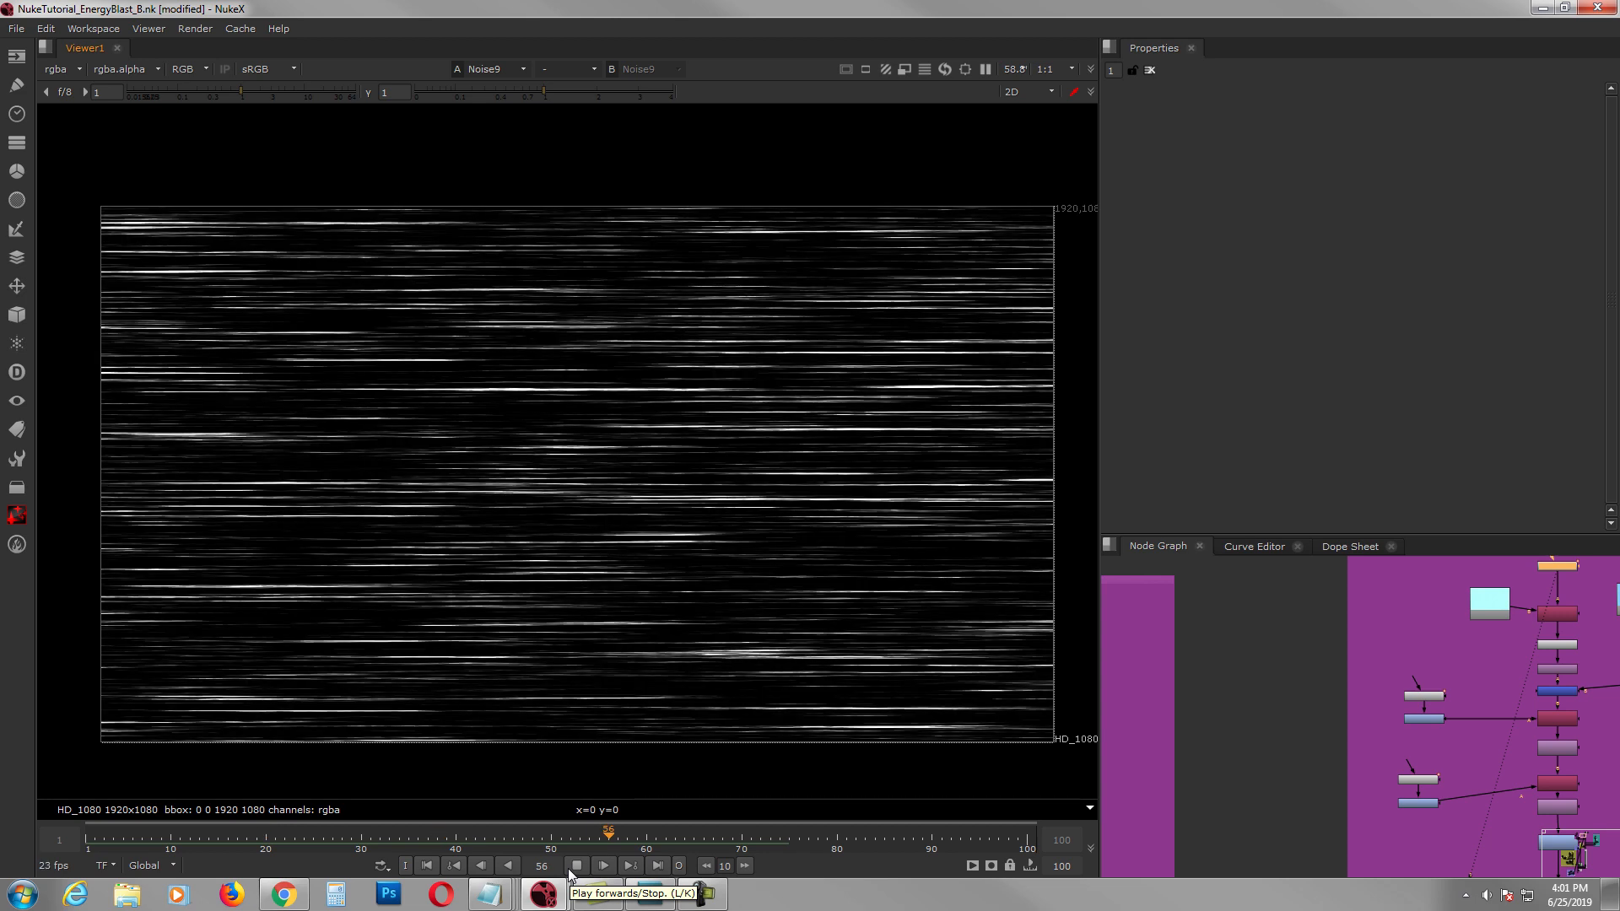
pyautogui.click(427, 865)
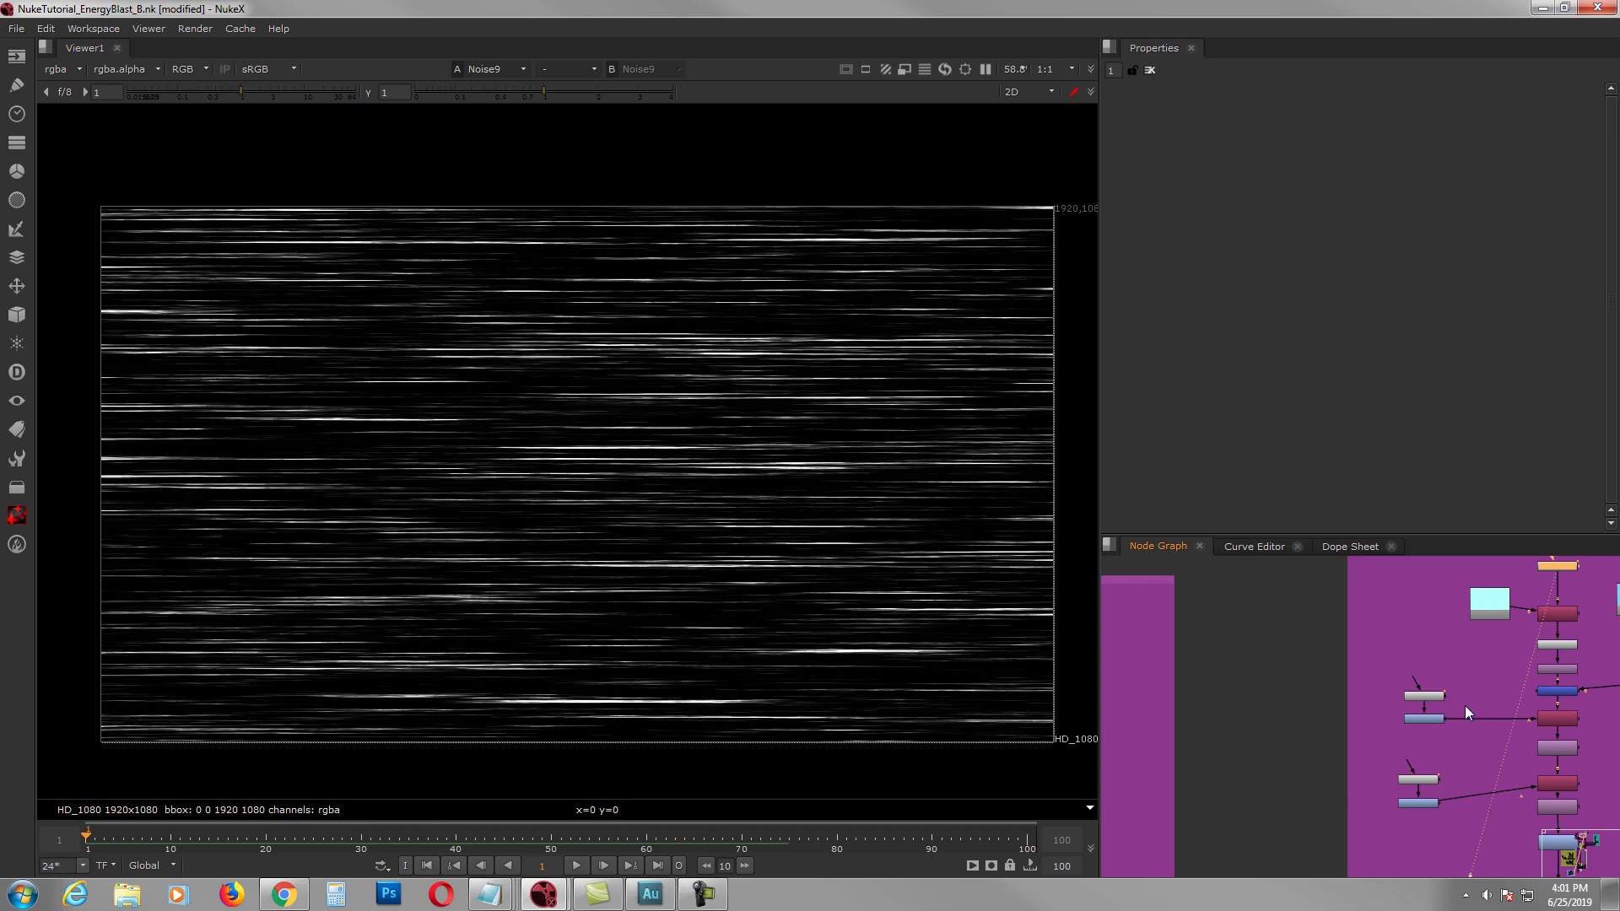
# Step: Clear all of the project's caches
pyautogui.moveTo(1465, 705); pyautogui.dragTo(1330, 742, button='middle')
pyautogui.click(241, 30)
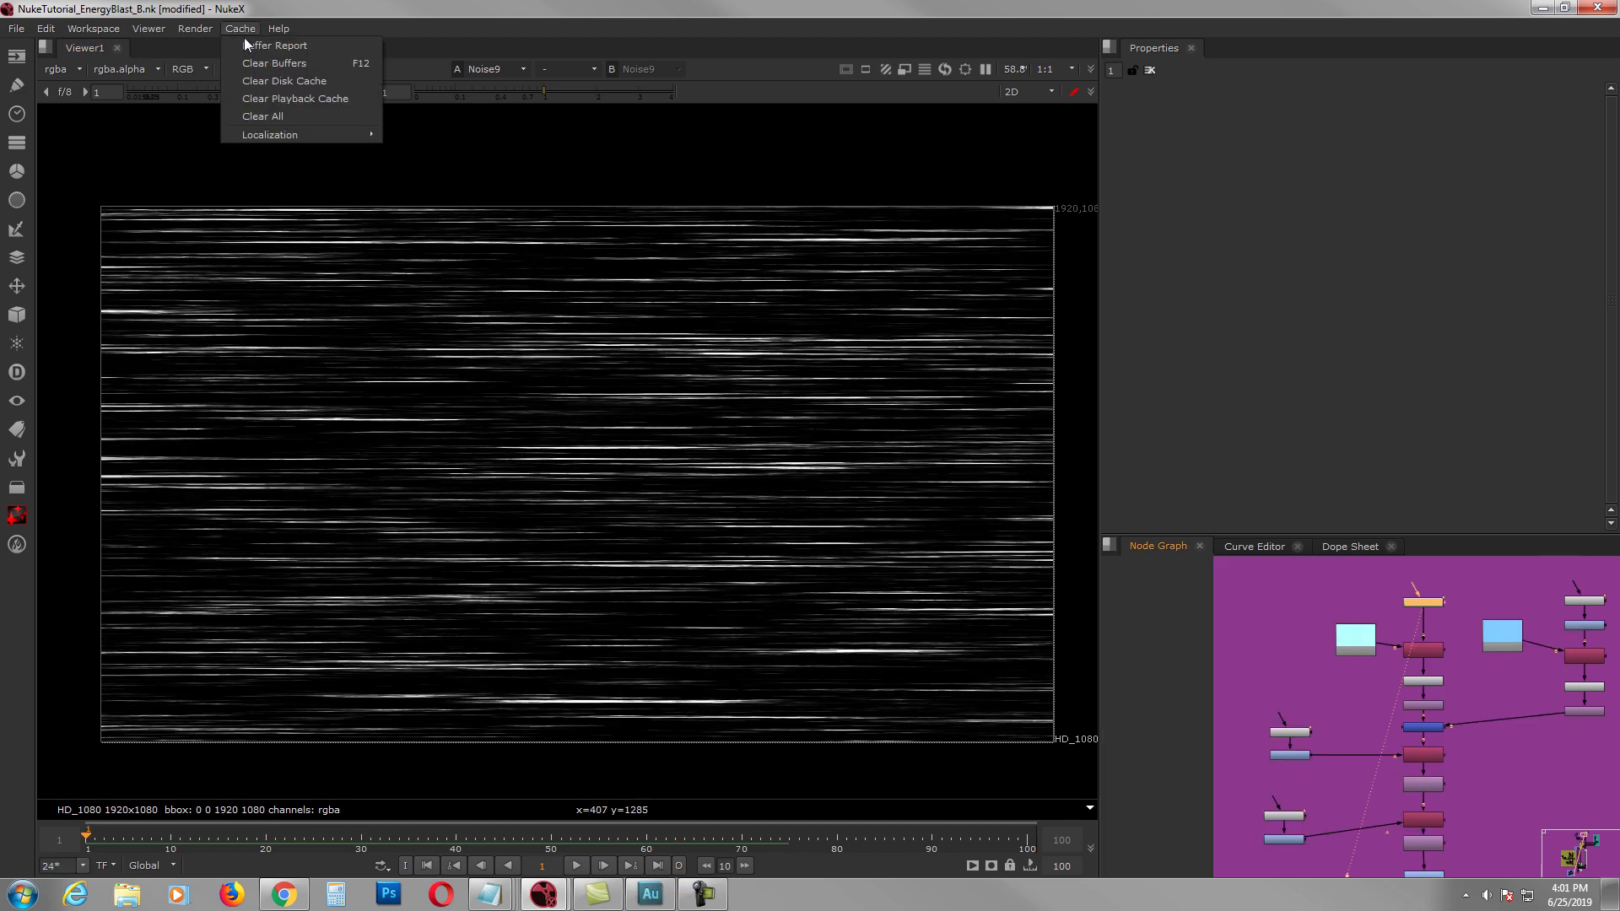
pyautogui.click(262, 118)
# Step: Display Premult2 of the BG BLAST branch in the viewer and open the colour properties of Constant3
pyautogui.moveTo(1427, 687); pyautogui.dragTo(1289, 710, button='middle')
pyautogui.scroll(3, 1350, 670)
pyautogui.click(1325, 687)
pyautogui.press('1')
pyautogui.doubleClick(1297, 682)
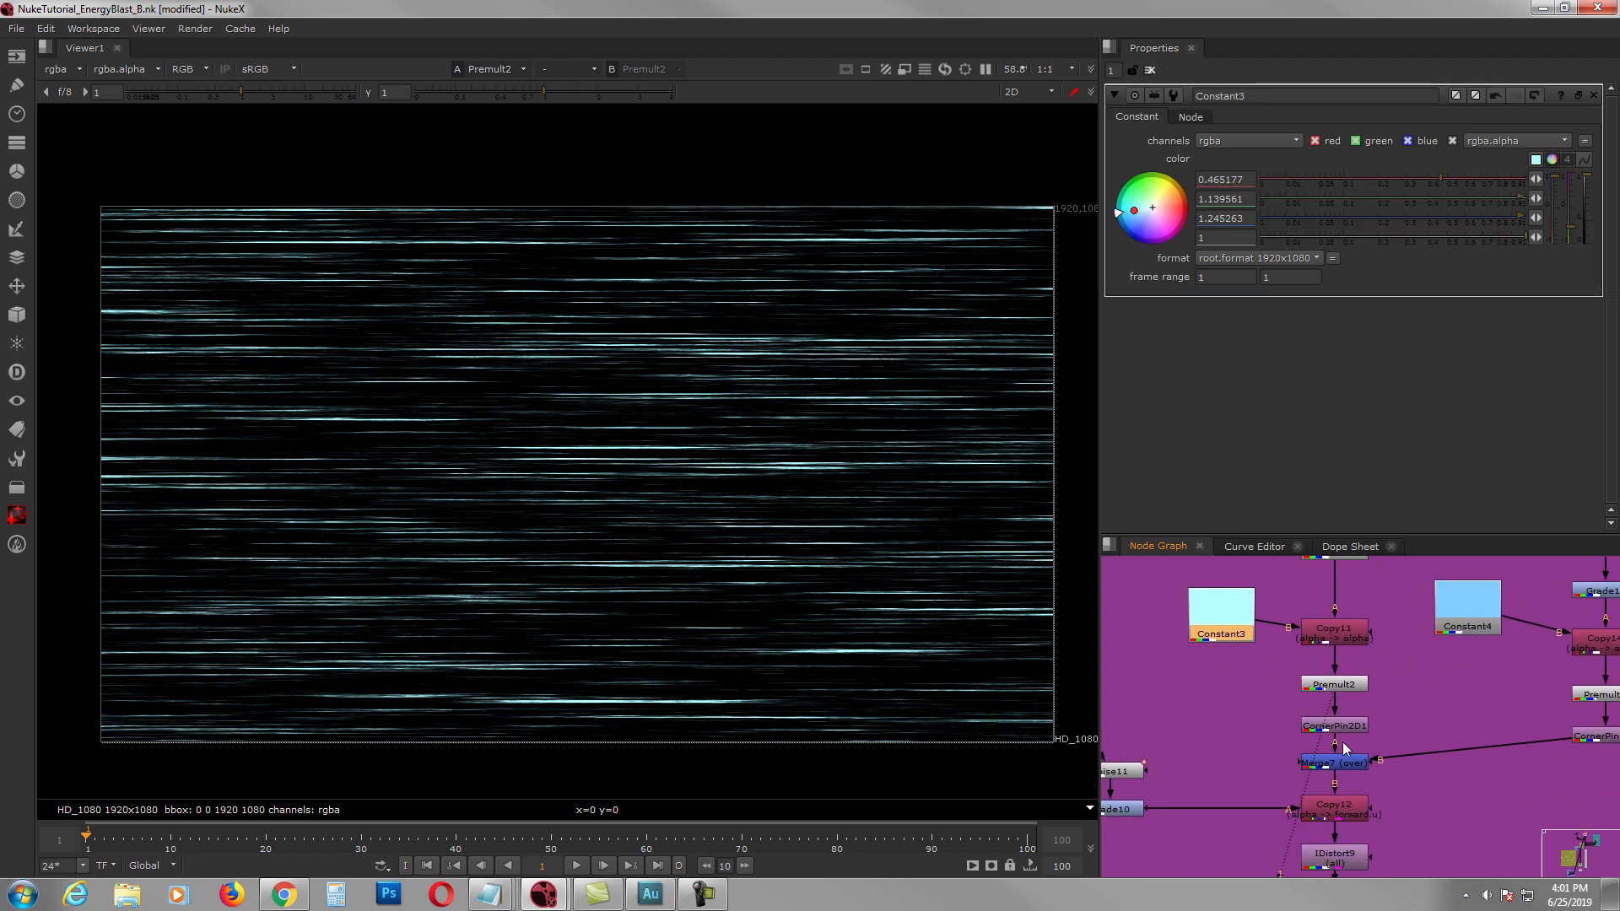
# Step: Open the properties of CornerPin2D1 and display its output, followed by the output of CornerPin2D2
pyautogui.doubleClick(1335, 725)
pyautogui.press('1')
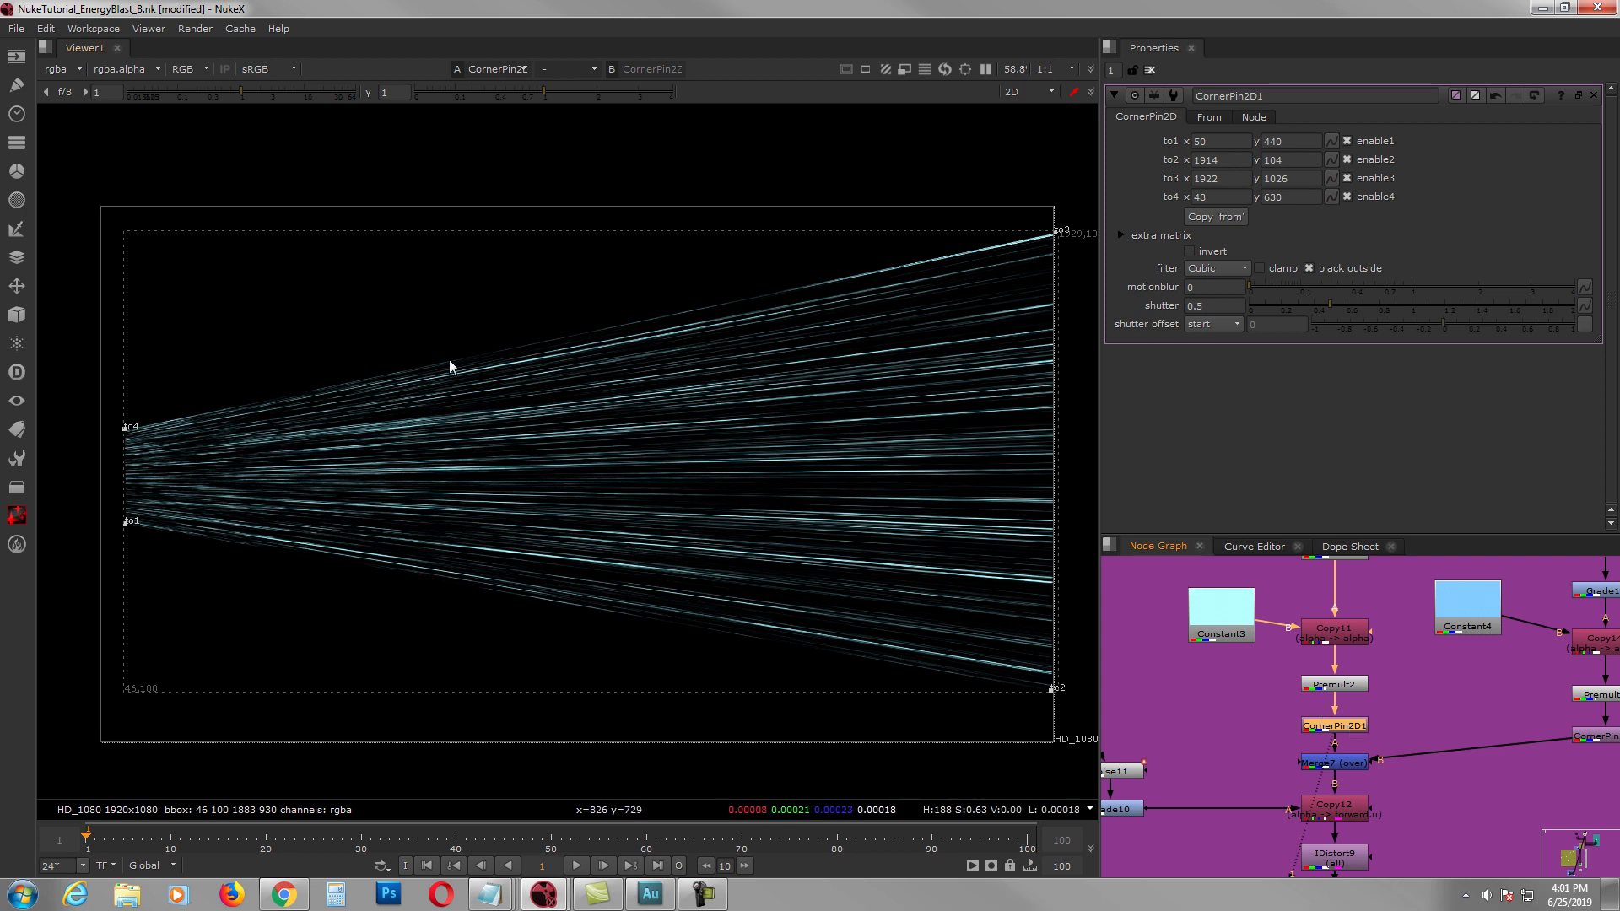
pyautogui.moveTo(1404, 727); pyautogui.dragTo(1224, 759, button='middle')
pyautogui.click(1444, 770)
pyautogui.press('1')
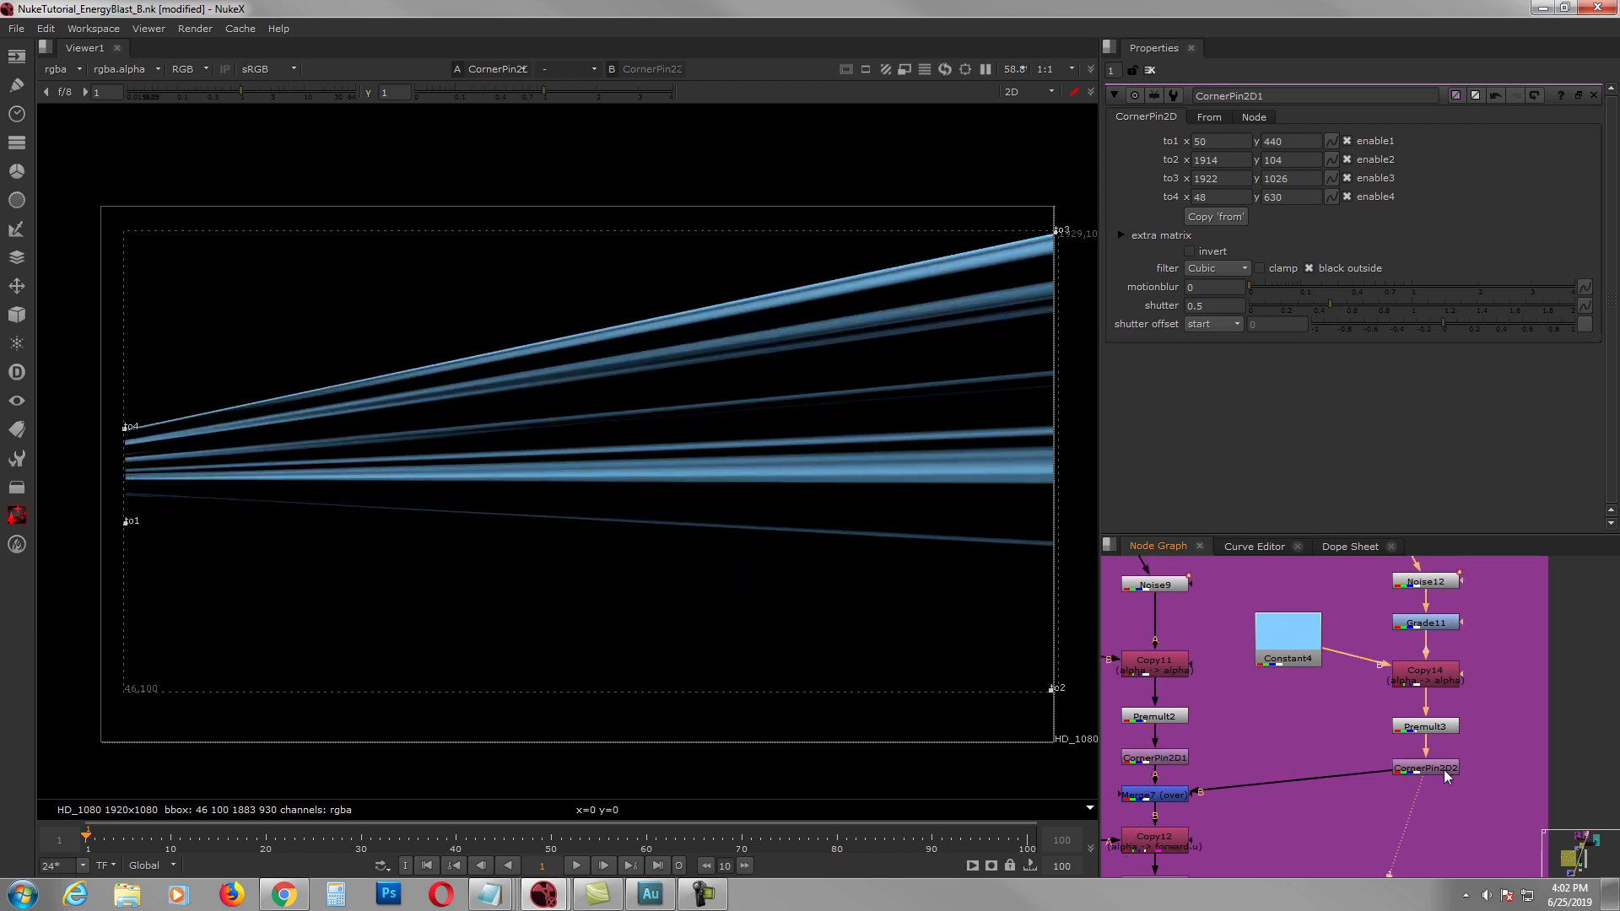
# Step: Open the properties of Noise12 and of Noise9 to compare their size, gain and gamma settings
pyautogui.moveTo(1419, 618); pyautogui.dragTo(1446, 676, button='middle')
pyautogui.doubleClick(1451, 642)
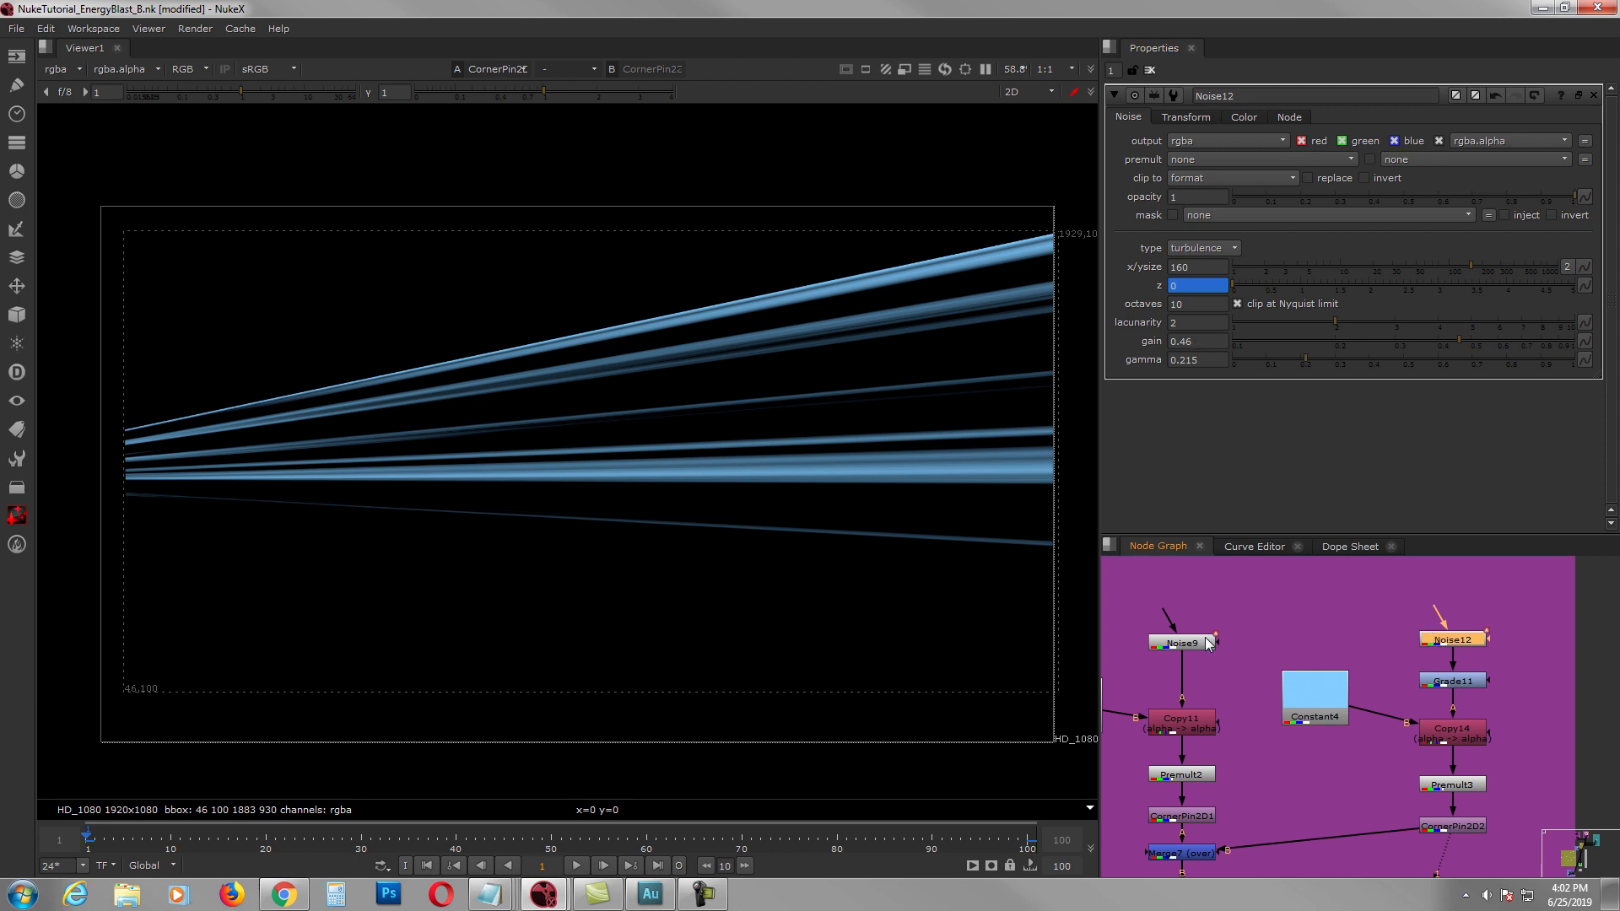
pyautogui.moveTo(1209, 644); pyautogui.dragTo(1299, 651, button='middle')
pyautogui.doubleClick(1283, 651)
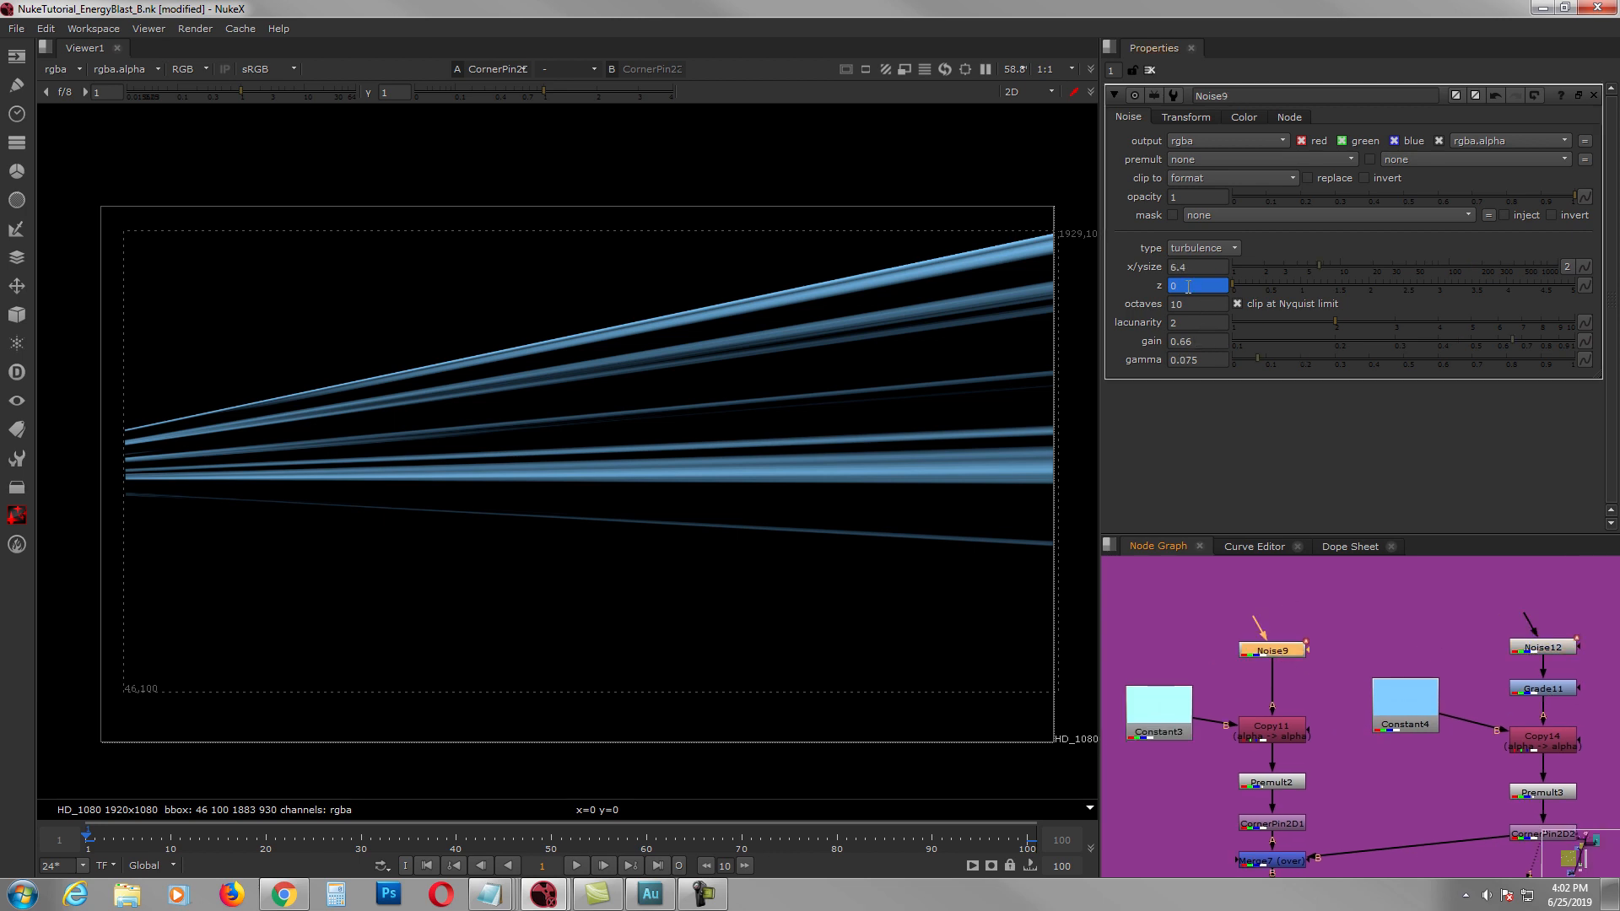
# Step: Display Merge7 in the viewer, scrub the combined streaks to about frame 39 and return to frame 1
pyautogui.moveTo(1348, 825); pyautogui.dragTo(1388, 745, button='middle')
pyautogui.click(1336, 778)
pyautogui.press('1')
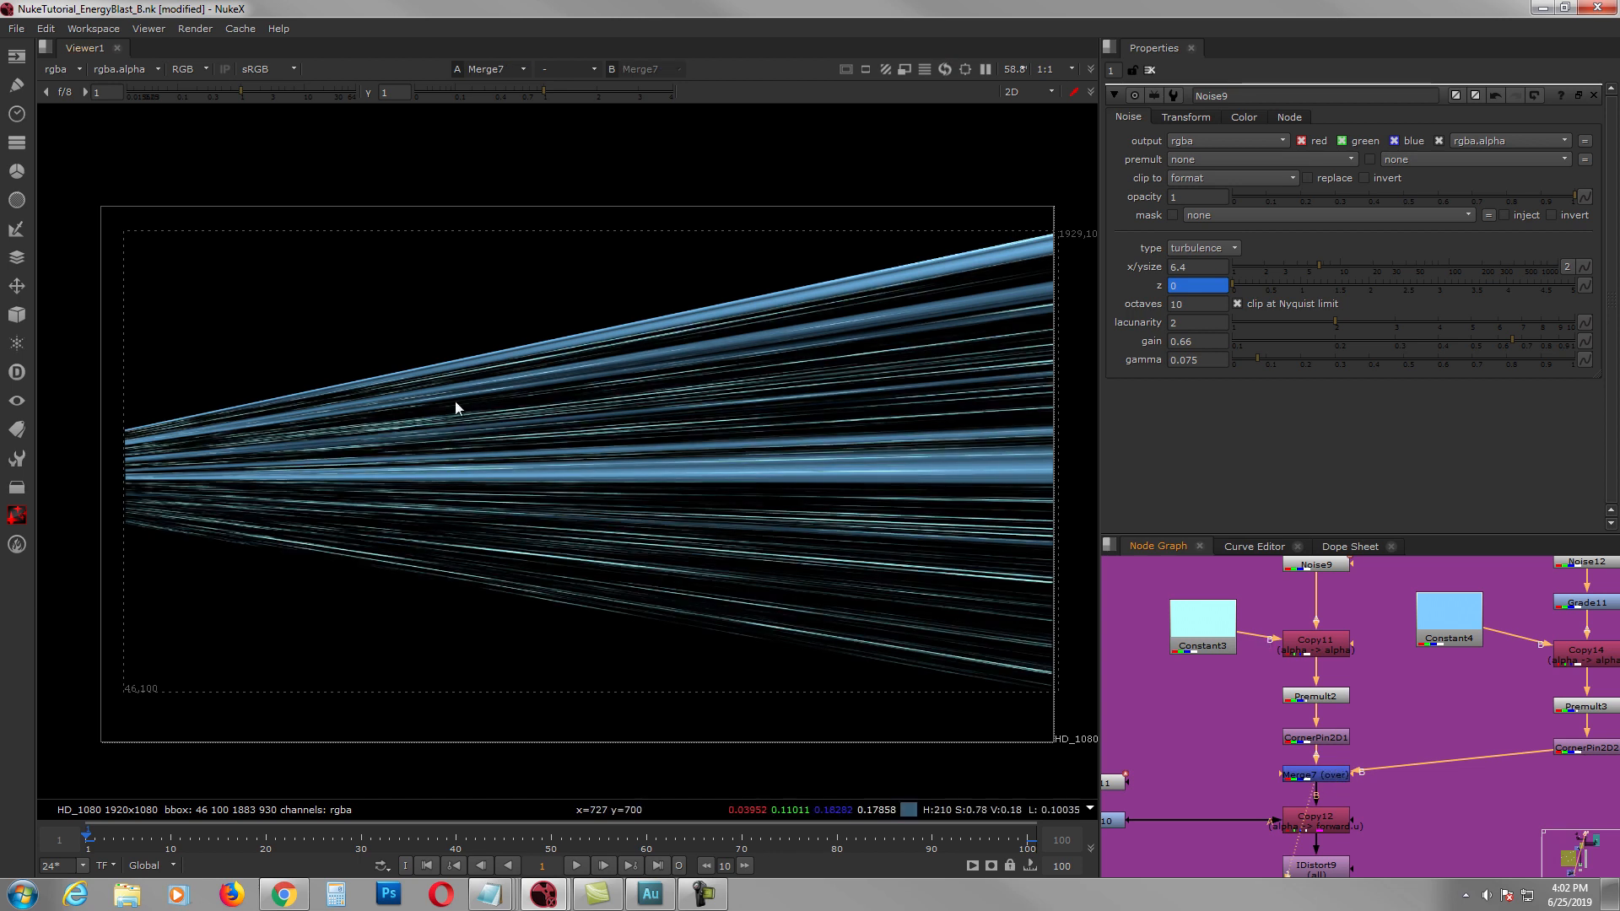
pyautogui.click(172, 839)
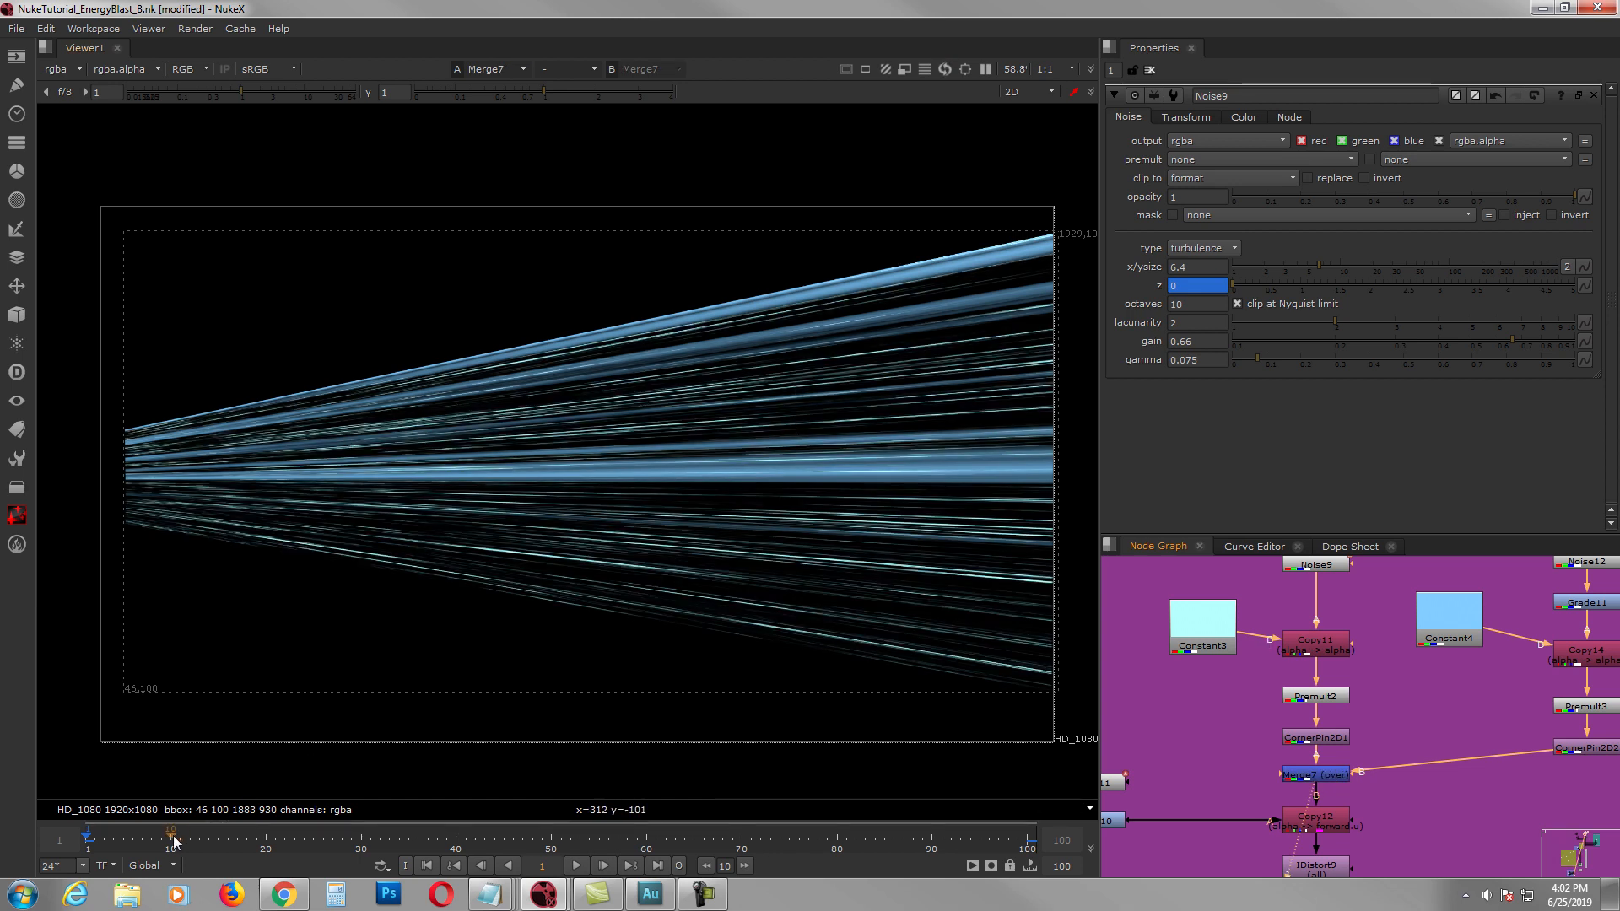
pyautogui.moveTo(253, 846); pyautogui.dragTo(447, 844)
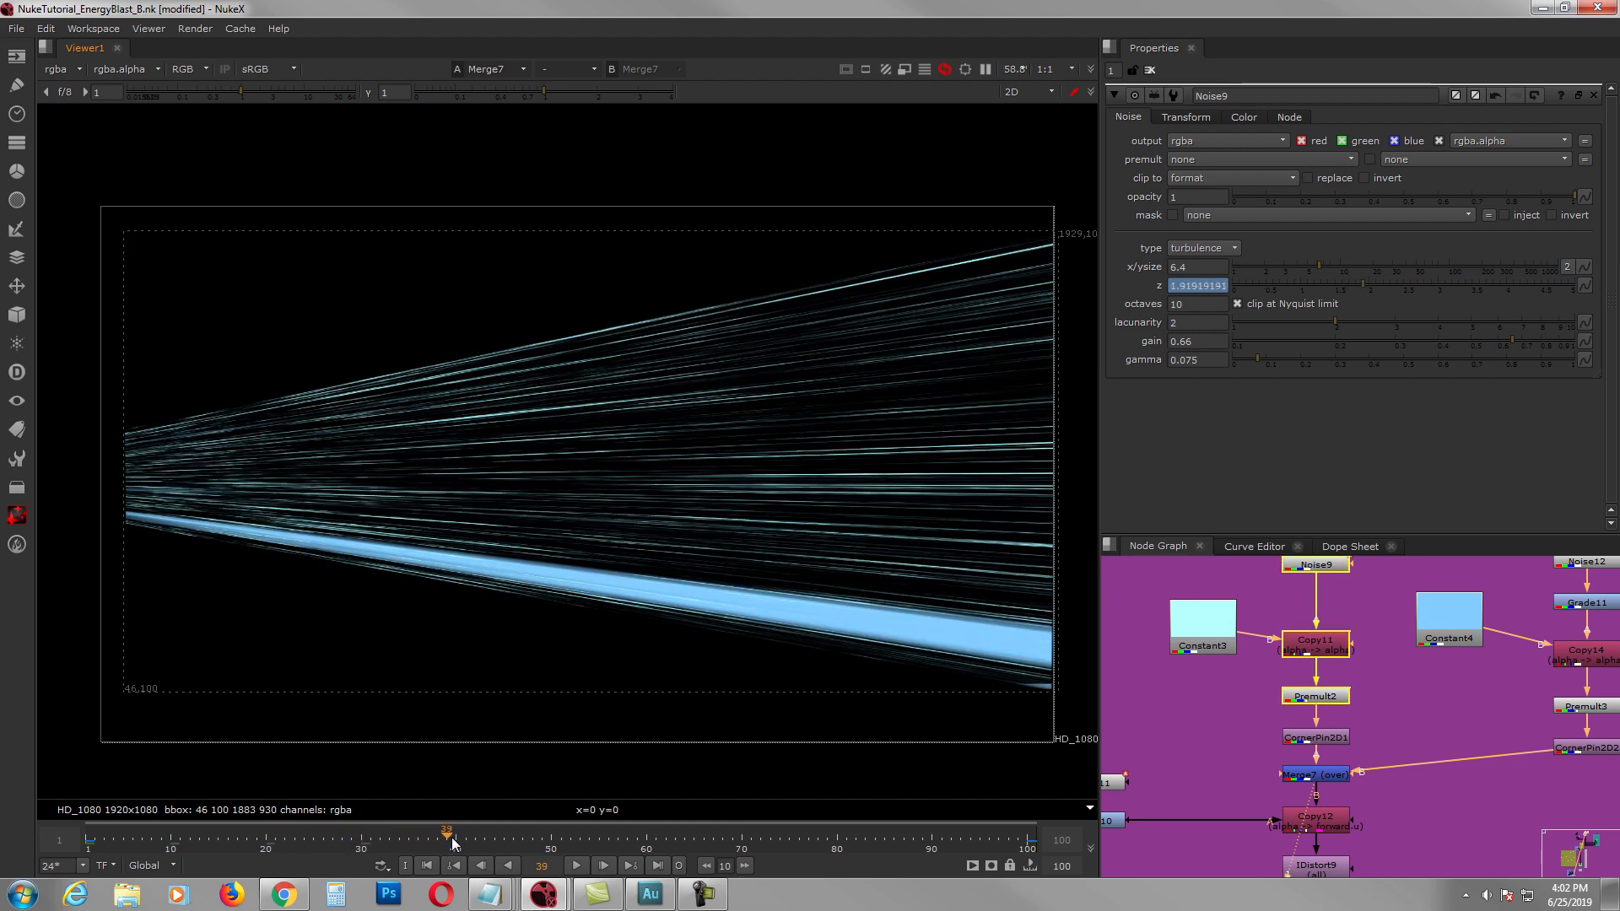
pyautogui.click(427, 866)
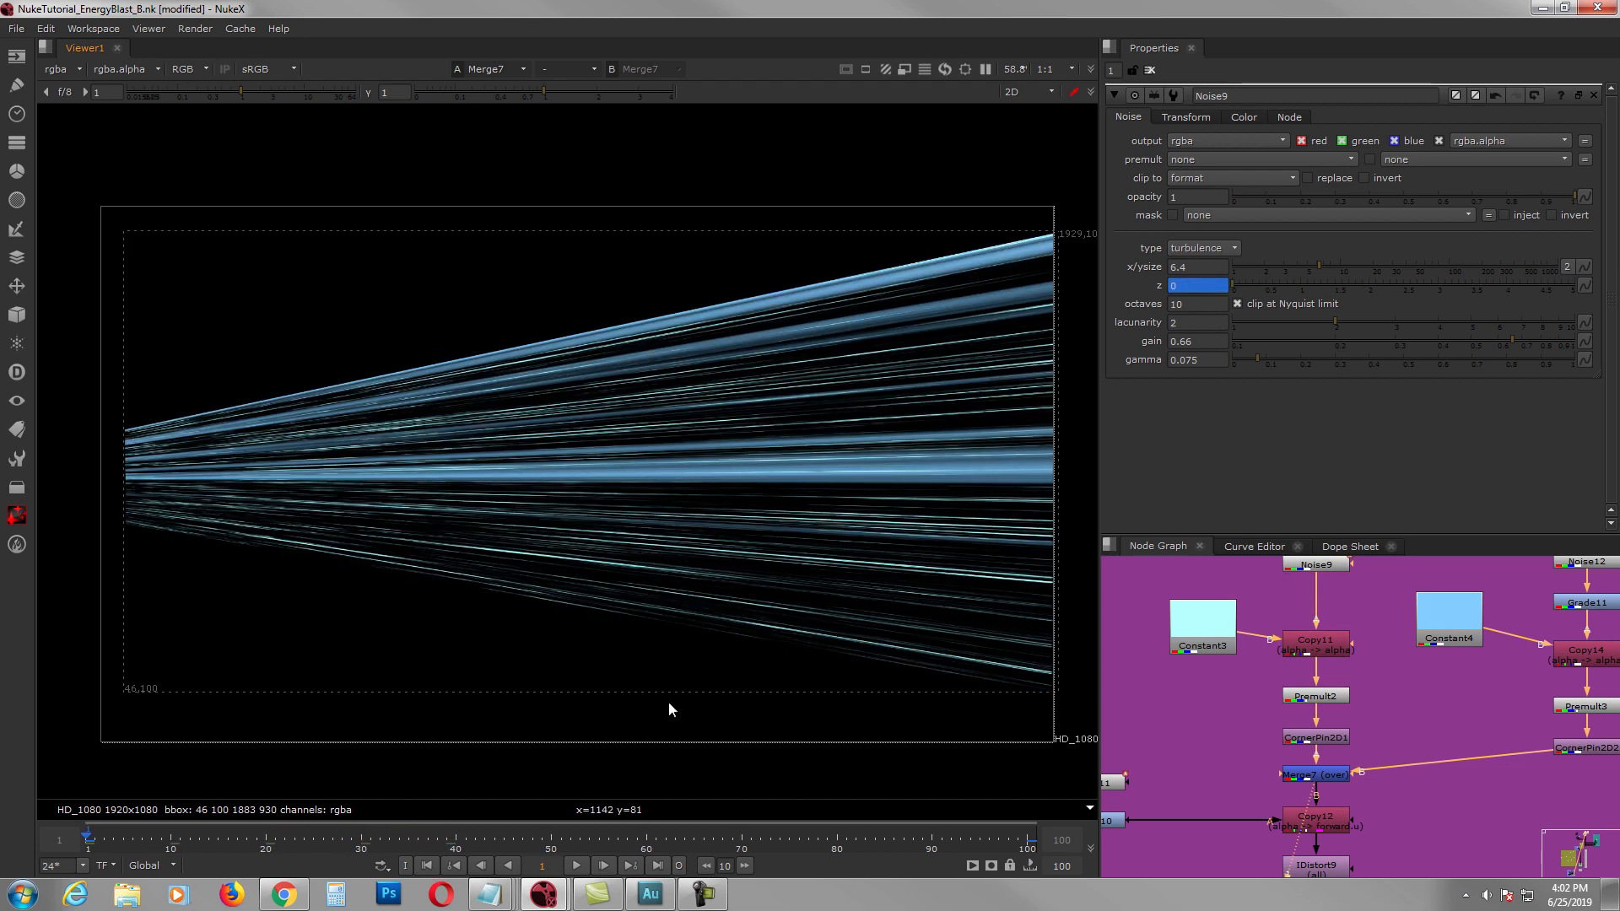
# Step: Examine the noise-driven distortion nodes below Merge7 and display IDistort10 in the viewer
pyautogui.moveTo(1417, 724); pyautogui.dragTo(1568, 603, button='middle')
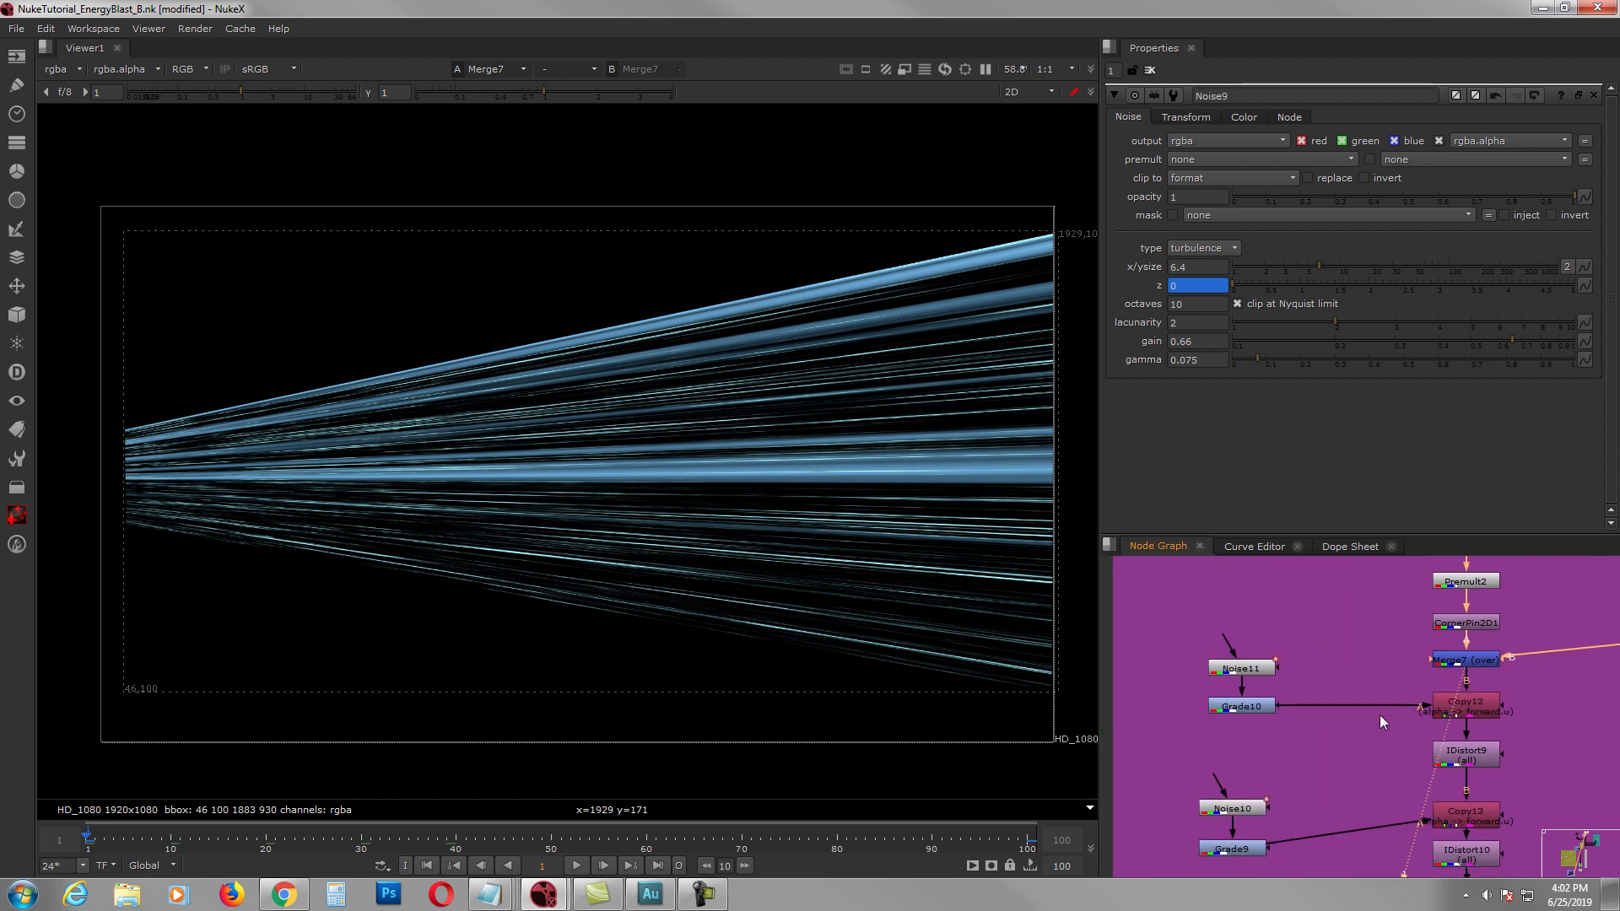
pyautogui.moveTo(1377, 706); pyautogui.dragTo(1347, 676, button='middle')
pyautogui.moveTo(1168, 604); pyautogui.dragTo(1537, 833)
pyautogui.scroll(-10, 1304, 691)
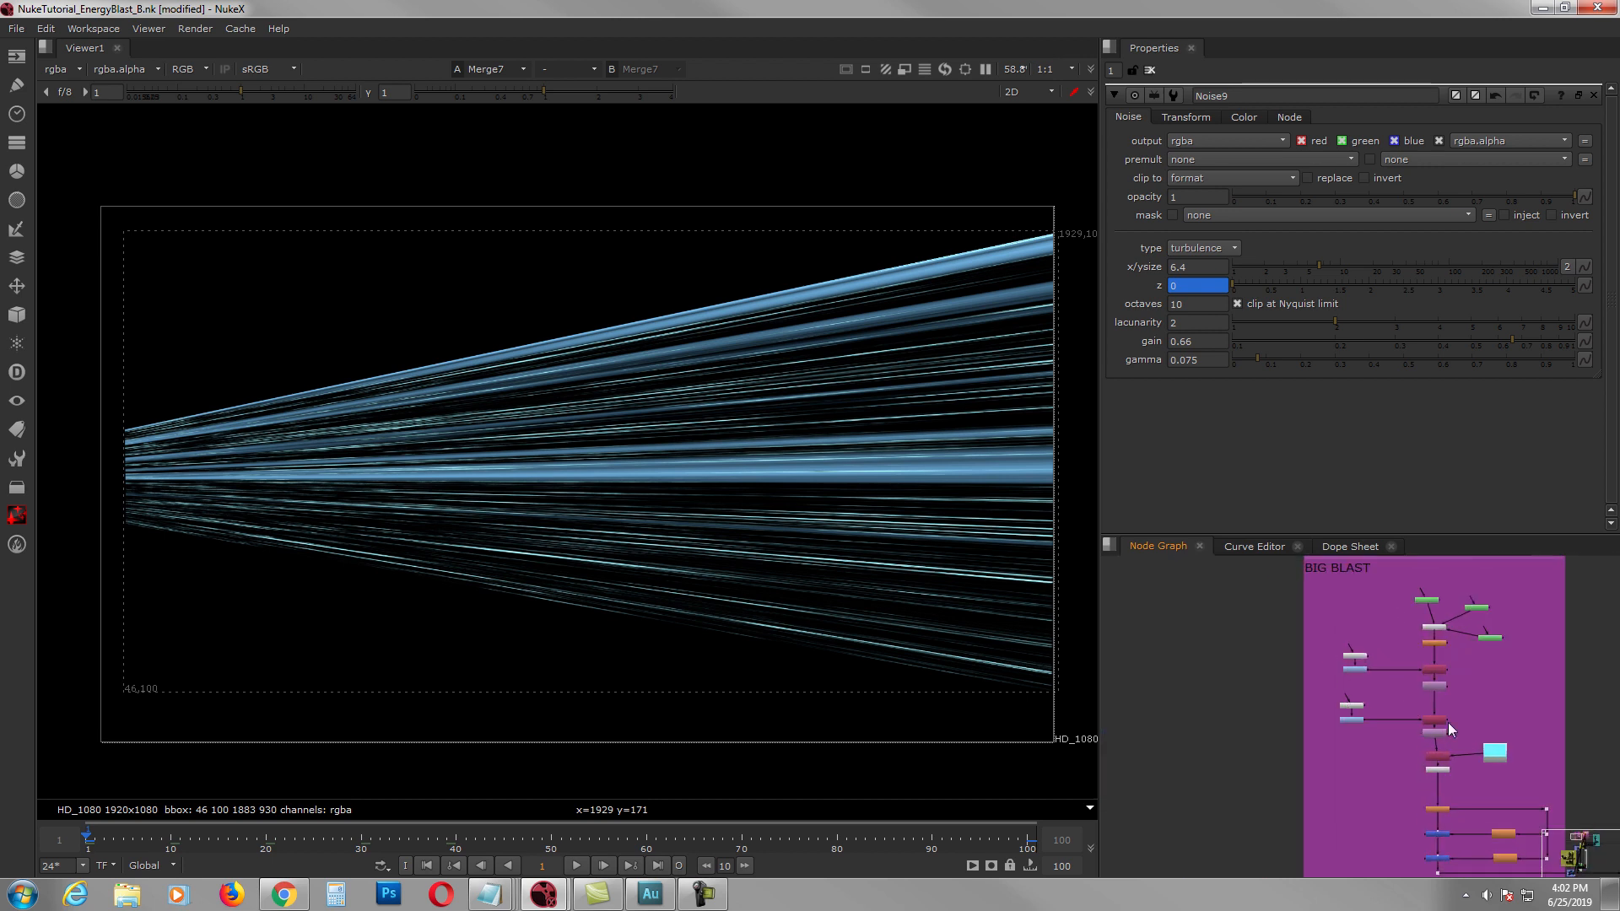
pyautogui.scroll(5, 1448, 722)
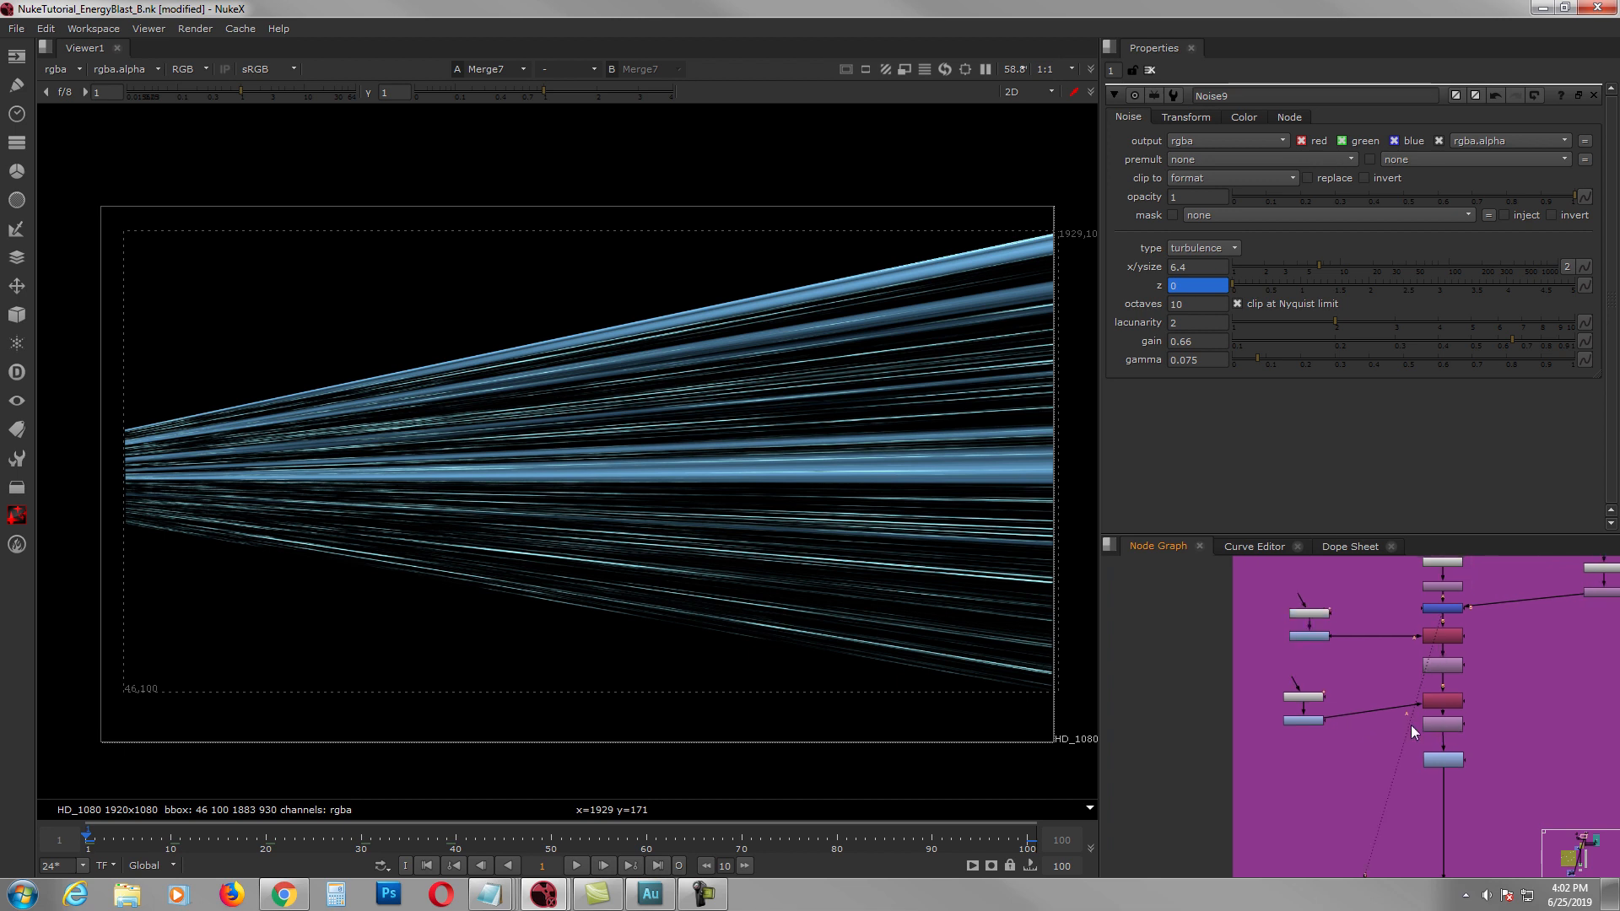
pyautogui.scroll(2, 1411, 726)
pyautogui.click(1414, 731)
pyautogui.press('1')
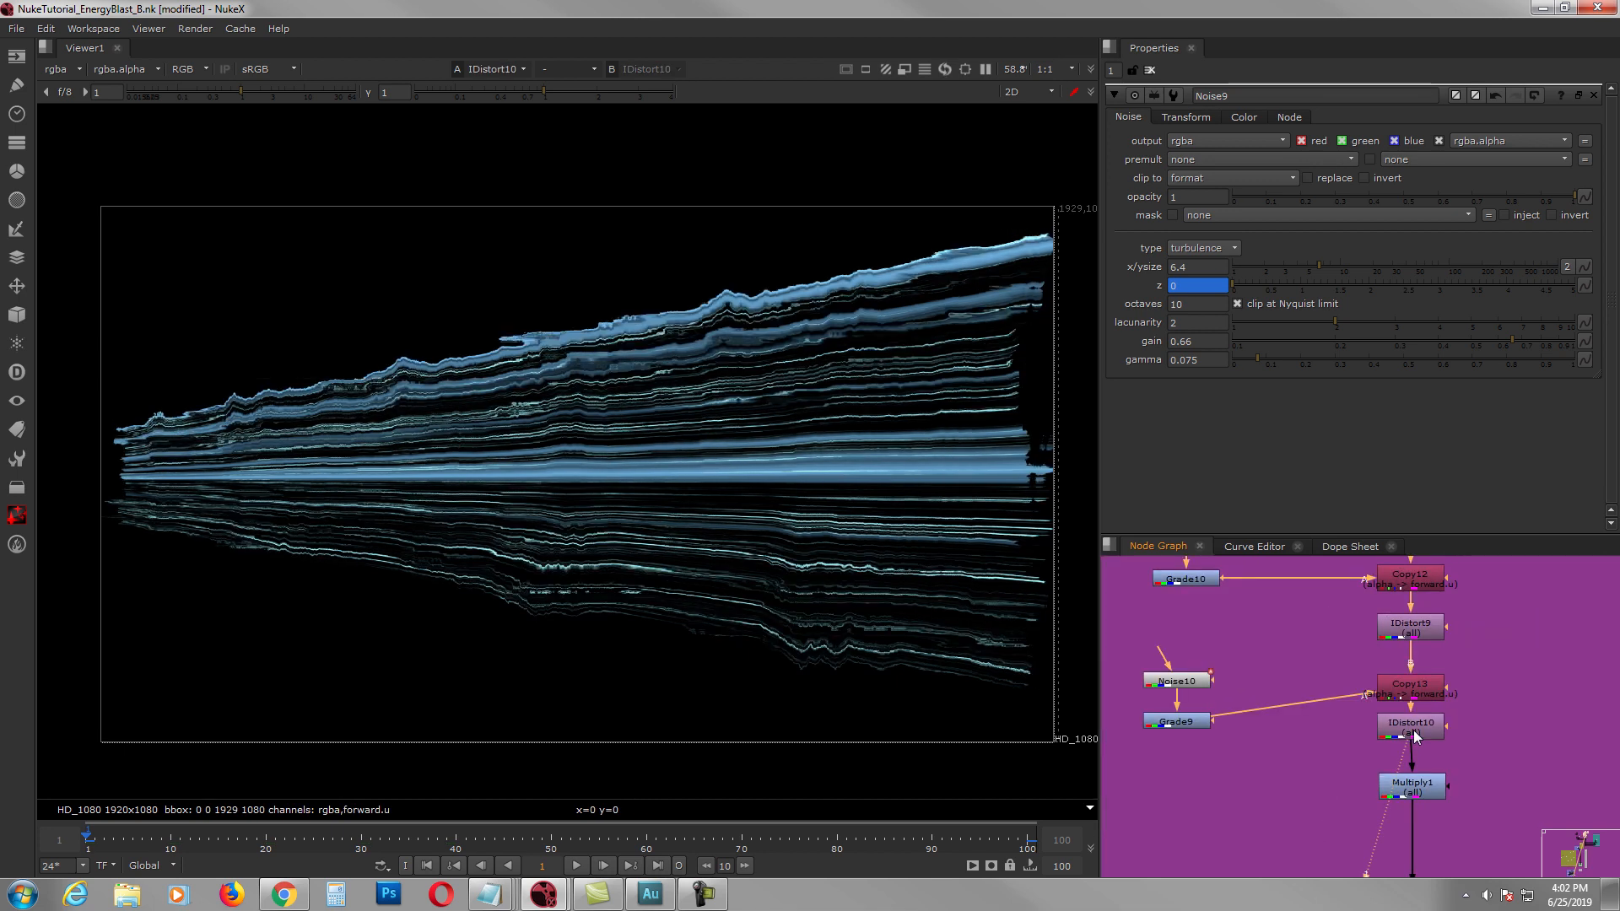
# Step: Open the properties of Multiply1 and display its output in the viewer
pyautogui.moveTo(1431, 794); pyautogui.dragTo(1405, 761, button='middle')
pyautogui.doubleClick(1400, 759)
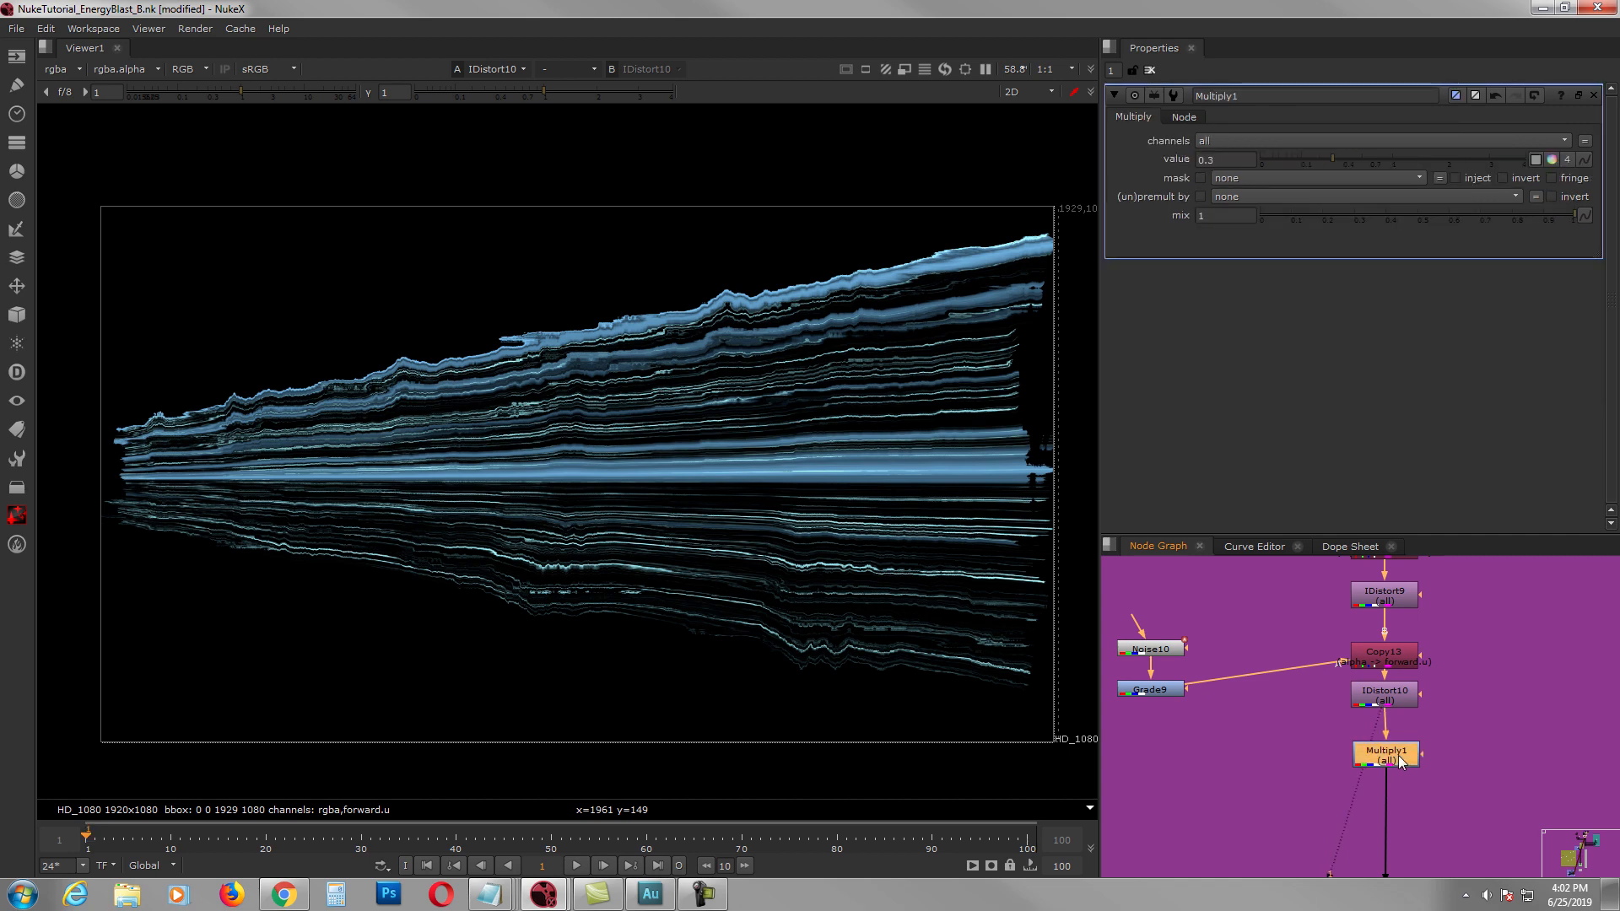
pyautogui.press('1')
# Step: Display Glow3 at the end of the BG BLAST branch and open its glow properties
pyautogui.moveTo(1405, 775); pyautogui.dragTo(1339, 699, button='middle')
pyautogui.scroll(-3, 1339, 699)
pyautogui.moveTo(1333, 820); pyautogui.dragTo(1323, 738, button='middle')
pyautogui.scroll(3, 1323, 737)
pyautogui.moveTo(1323, 739); pyautogui.dragTo(1319, 724)
pyautogui.press('1')
pyautogui.doubleClick(1319, 724)
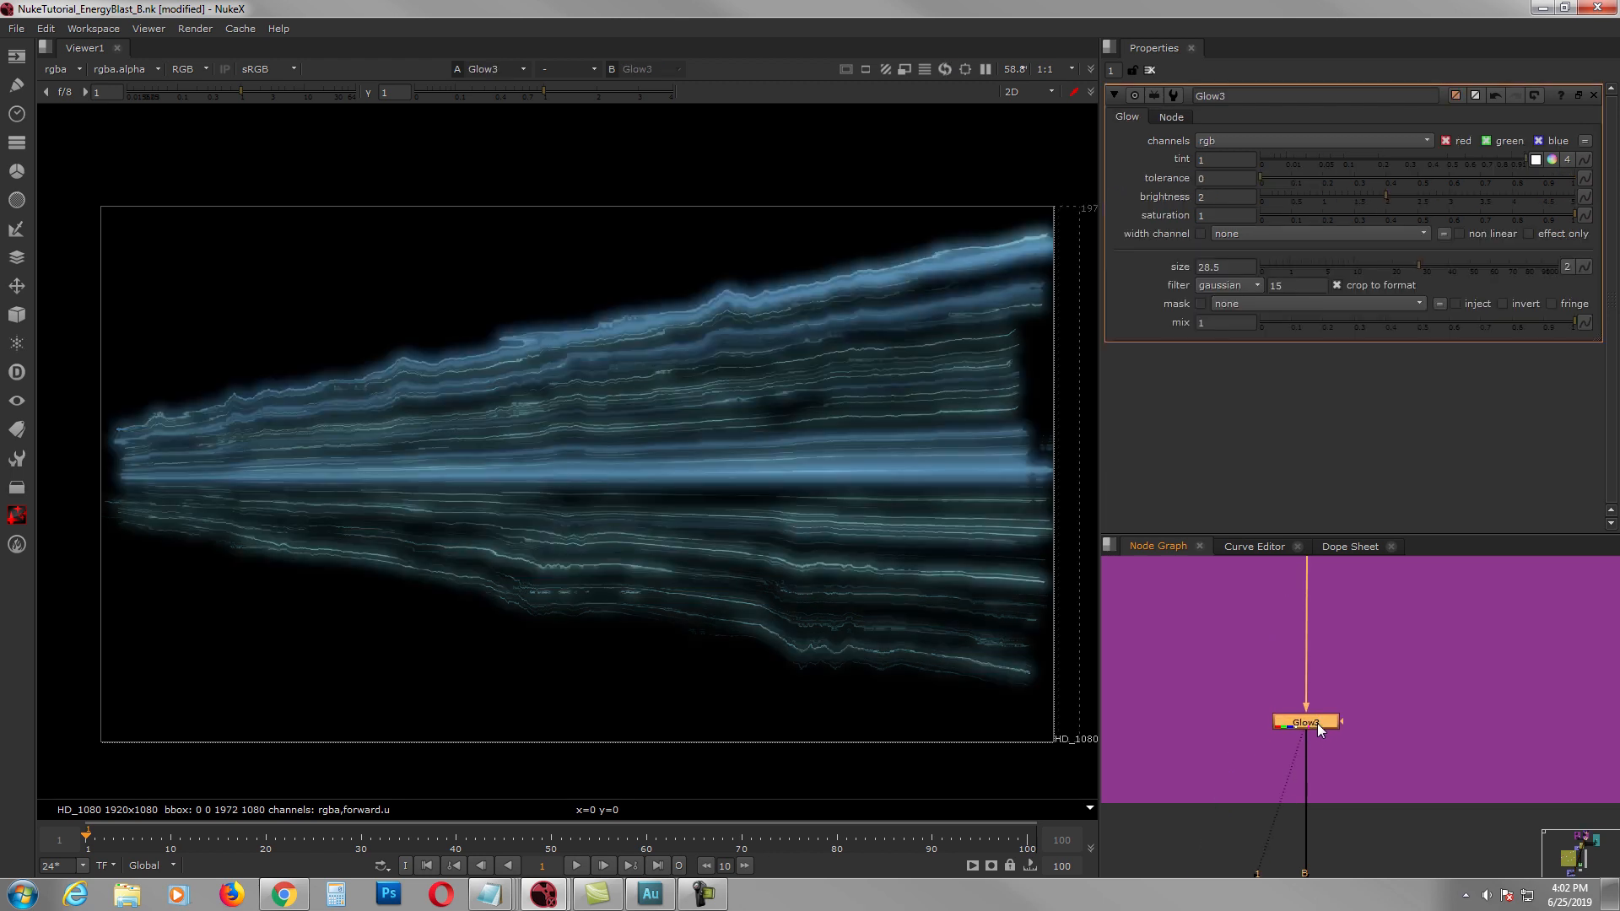
# Step: Display the merges below the BG BLAST branch one after another, including Merge1 and Merge5, down to the last merge above Transform4
pyautogui.scroll(-3, 1356, 756)
pyautogui.moveTo(1359, 831); pyautogui.dragTo(1457, 660, button='middle')
pyautogui.click(1425, 702)
pyautogui.press('1')
pyautogui.moveTo(1451, 763)
pyautogui.mouseDown(button='middle')
pyautogui.moveTo(1375, 781)
pyautogui.moveTo(1263, 690)
pyautogui.mouseUp(button='middle')
pyautogui.click(1313, 729)
pyautogui.press('1')
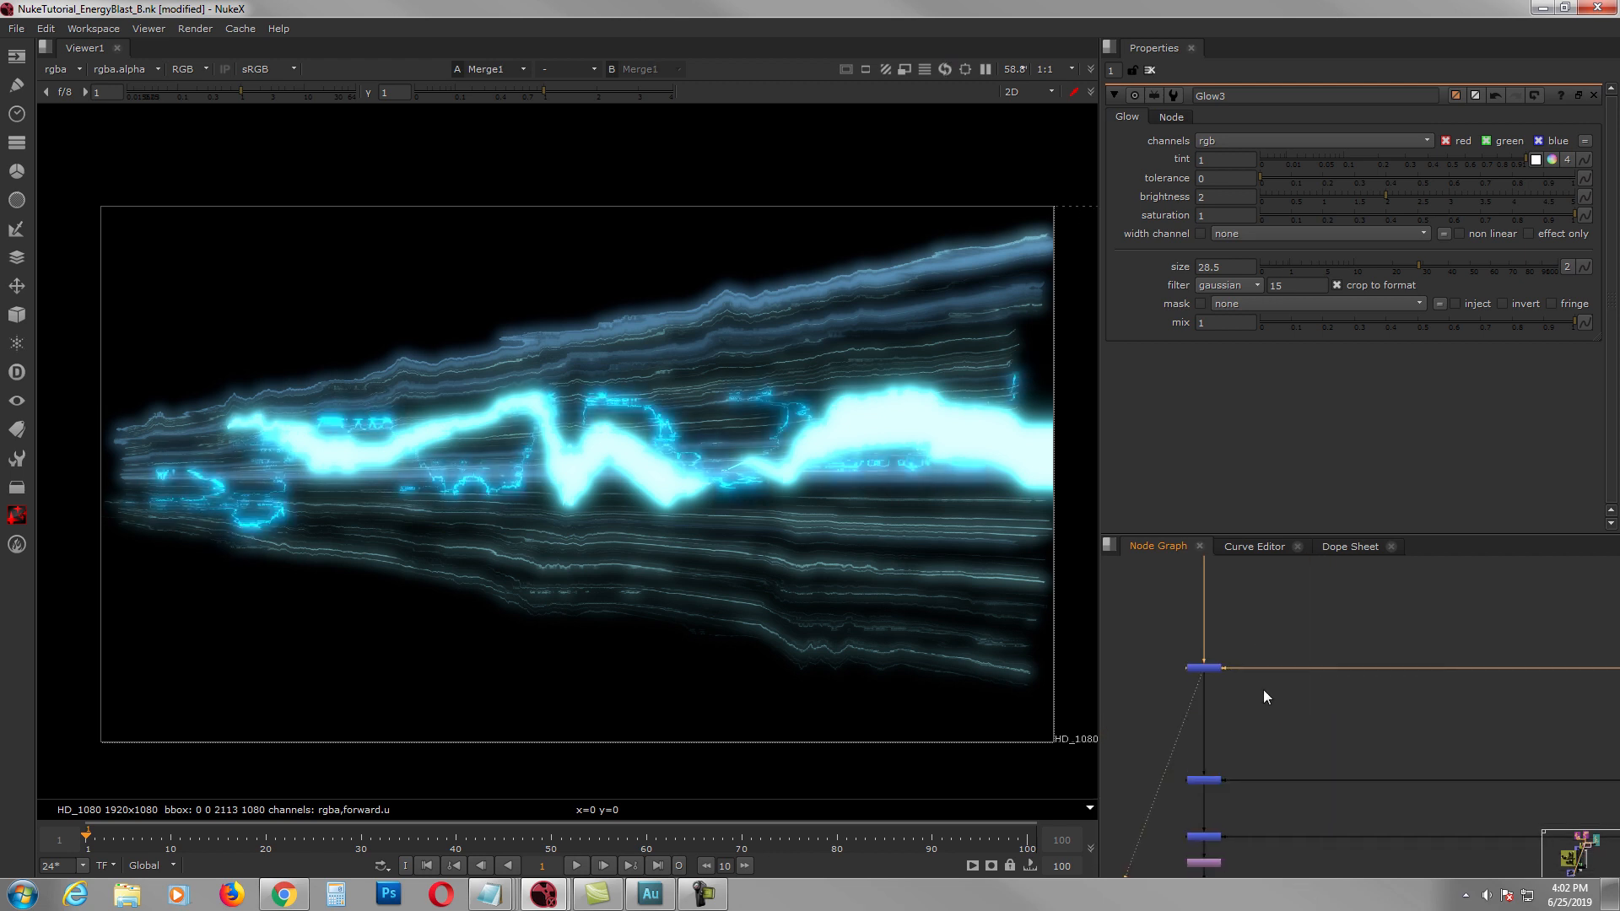
pyautogui.click(1213, 780)
pyautogui.press('1')
pyautogui.click(1209, 835)
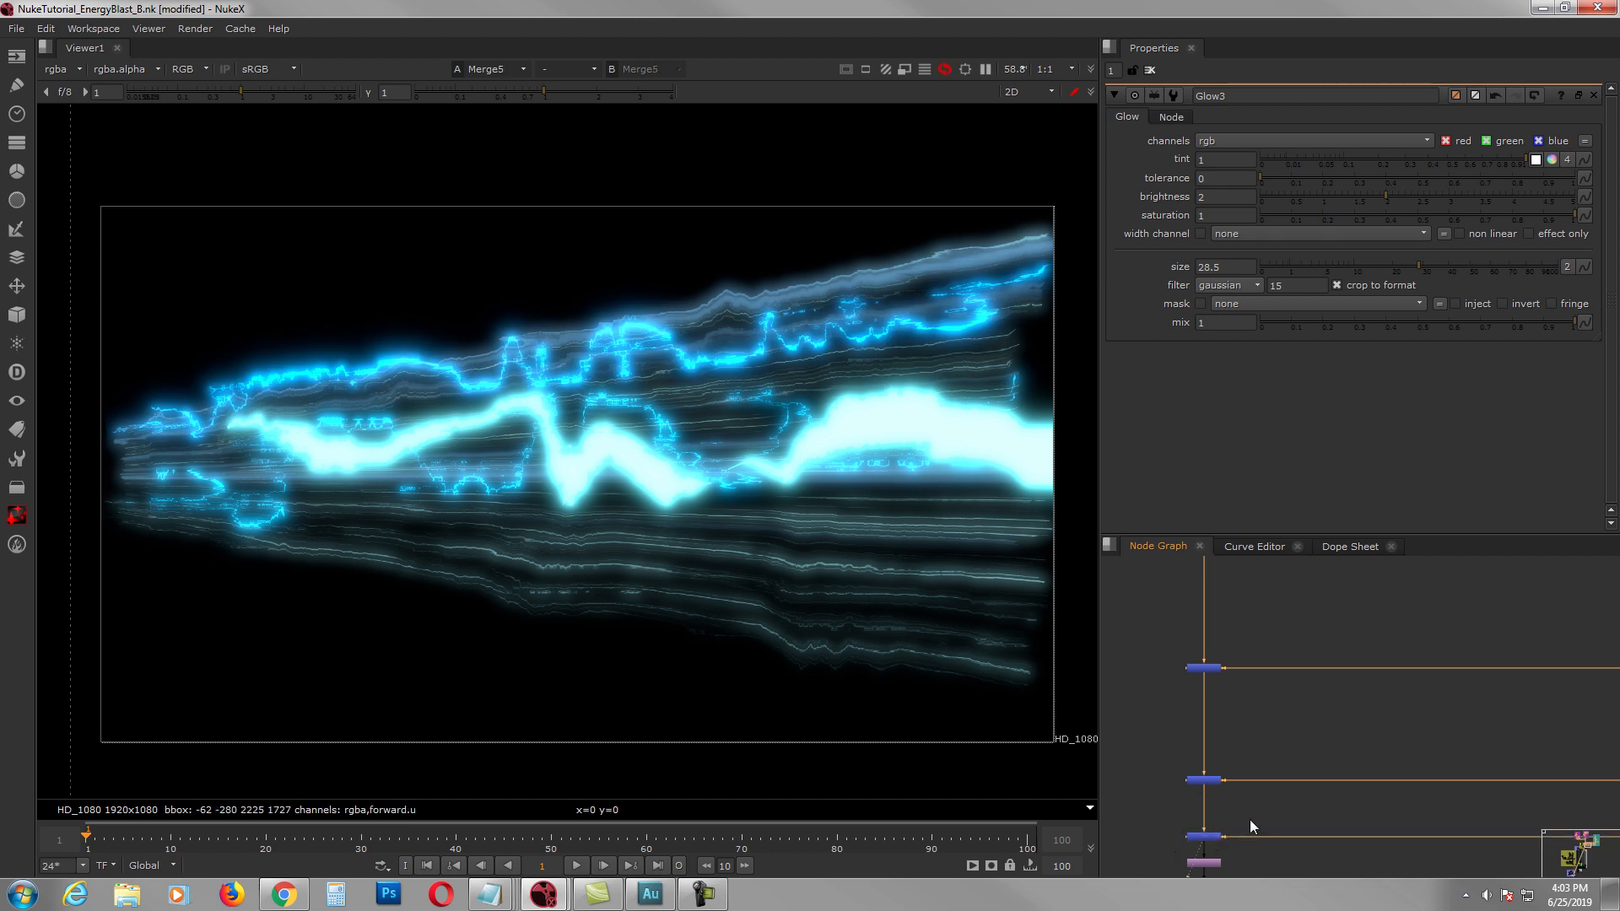
pyautogui.press('1')
# Step: Display Transform4 in the viewer to check the transformed composite
pyautogui.moveTo(1260, 817); pyautogui.dragTo(1338, 651, button='middle')
pyautogui.scroll(2, 1278, 702)
pyautogui.click(1281, 700)
pyautogui.press('1')
# Step: Display Noise13 at the start of the BASE PARTICLES branch and open its noise properties
pyautogui.scroll(-4, 1515, 681)
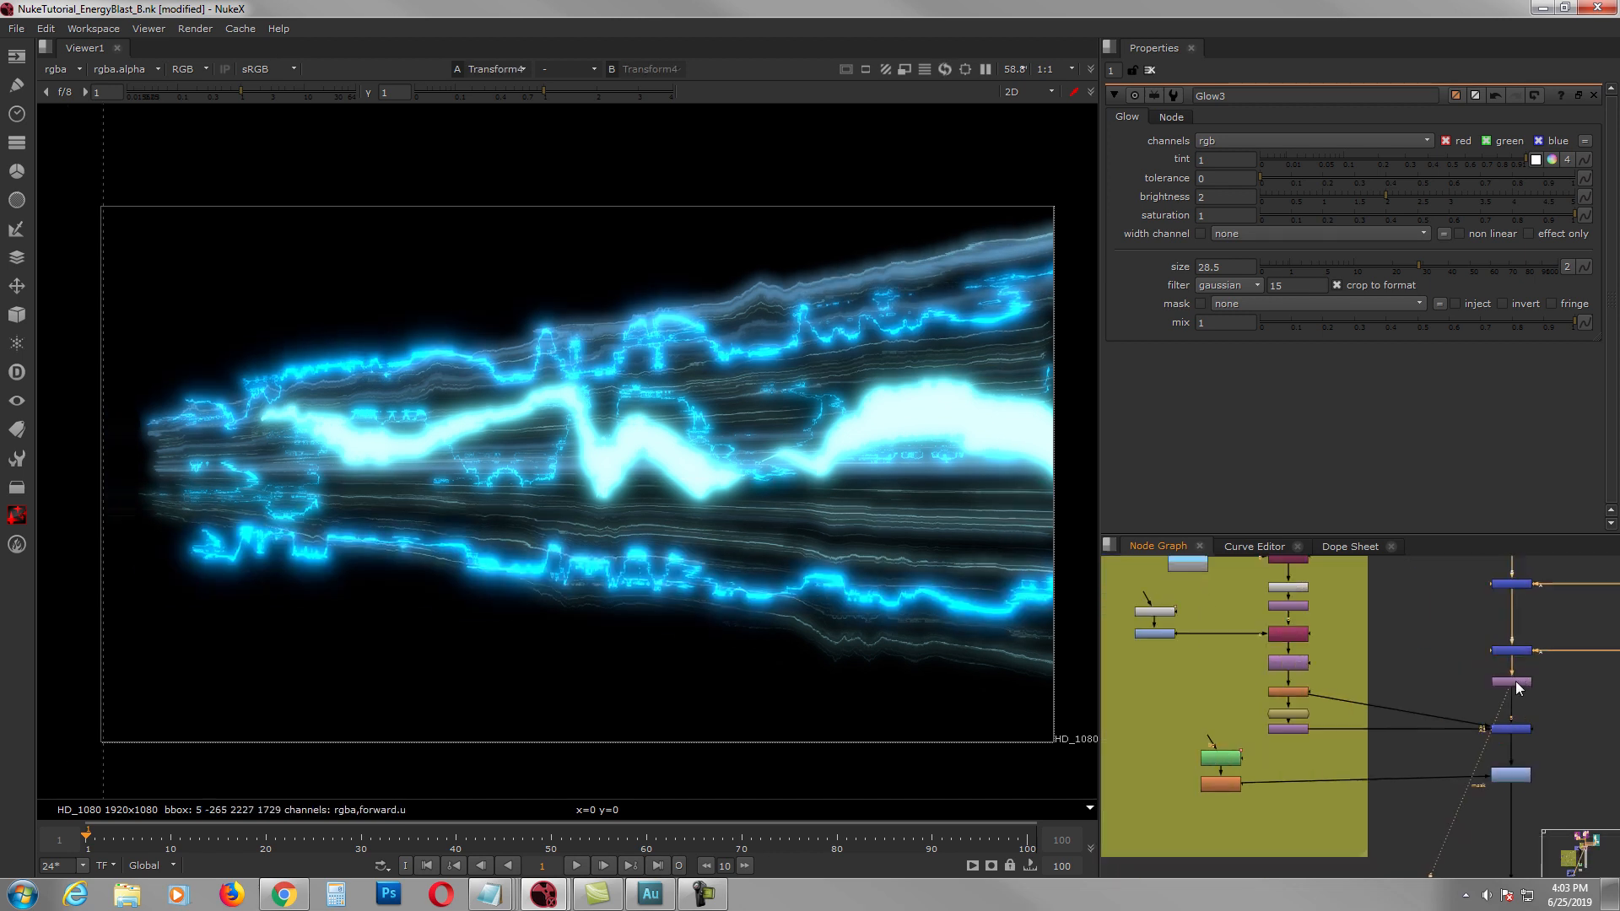
pyautogui.scroll(3, 1399, 691)
pyautogui.scroll(2, 1350, 683)
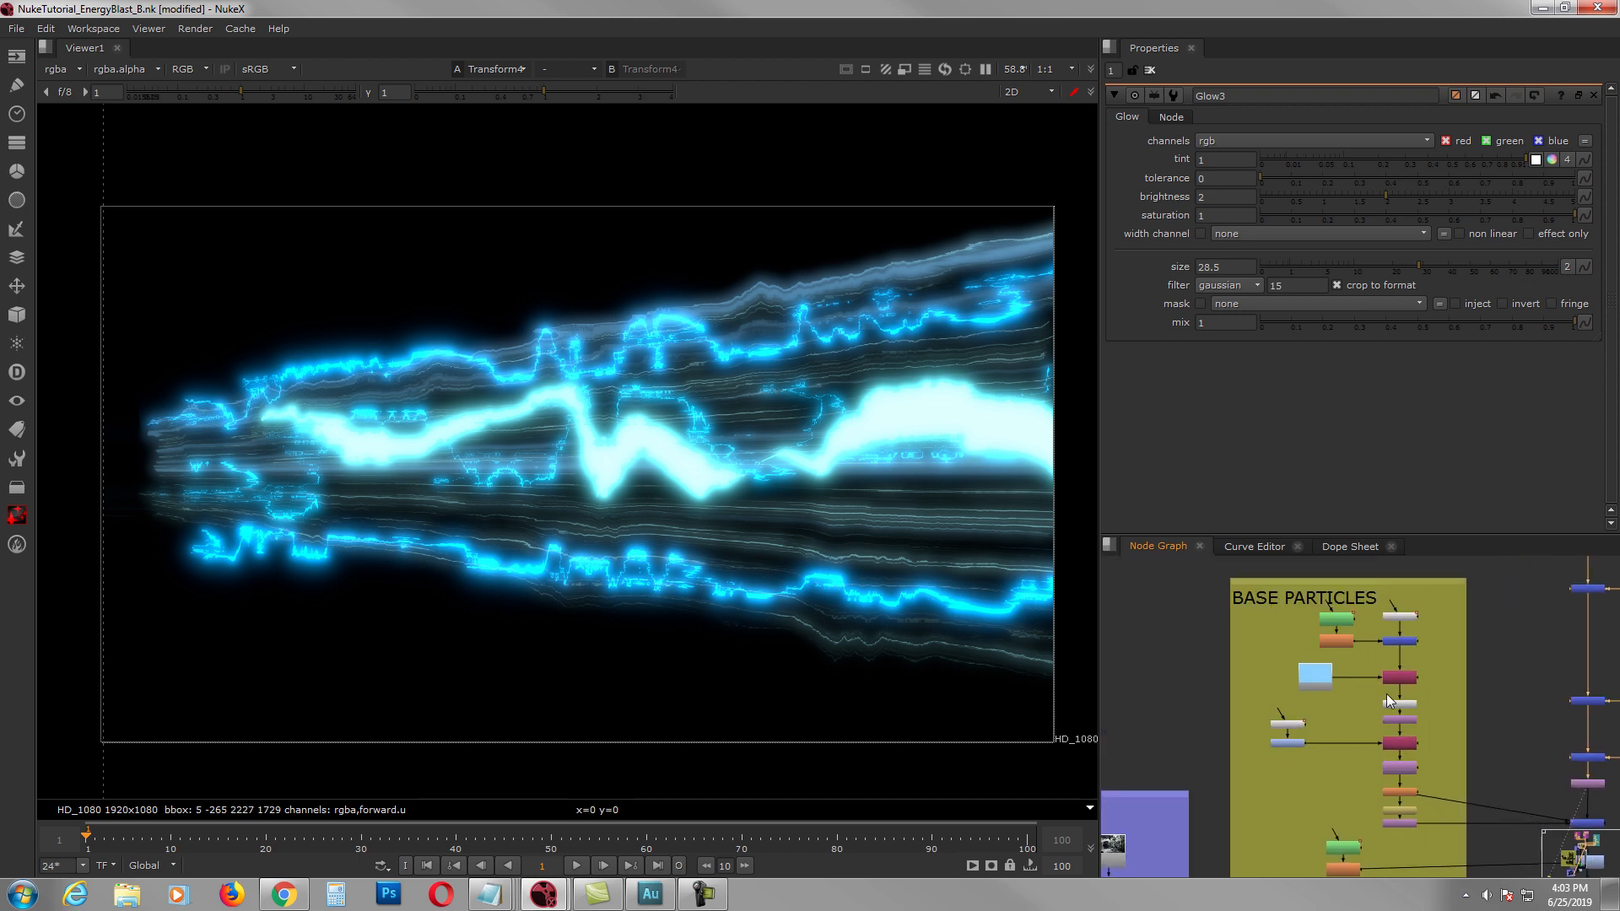
pyautogui.scroll(2, 1364, 674)
pyautogui.moveTo(1392, 672); pyautogui.dragTo(1385, 715, button='middle')
pyautogui.click(1335, 609)
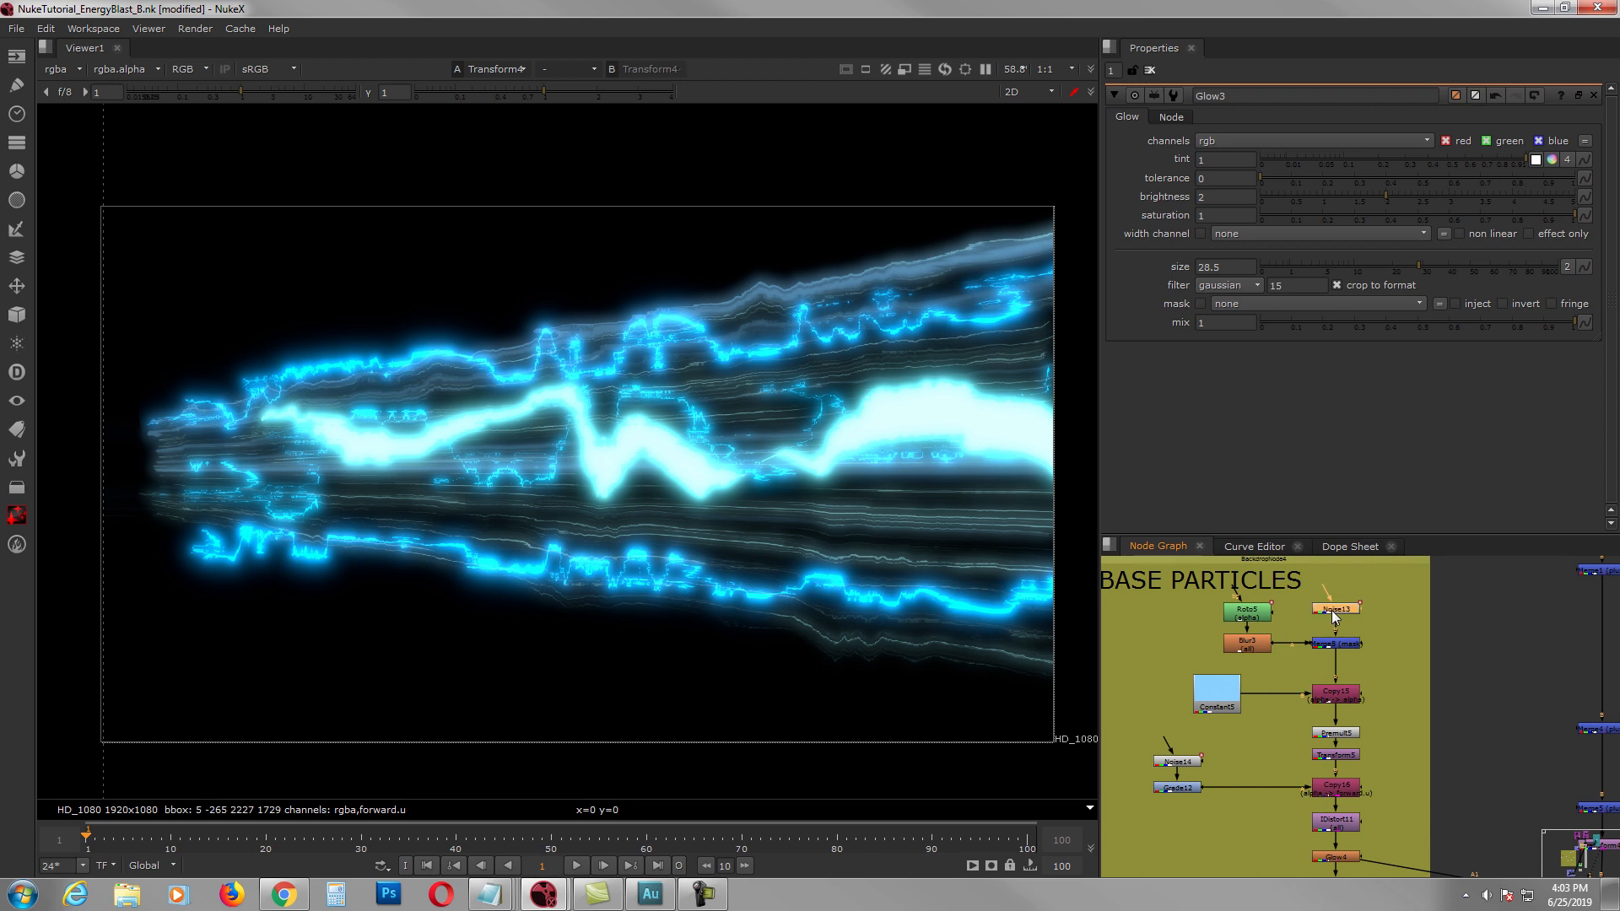
pyautogui.press('1')
pyautogui.doubleClick(1333, 613)
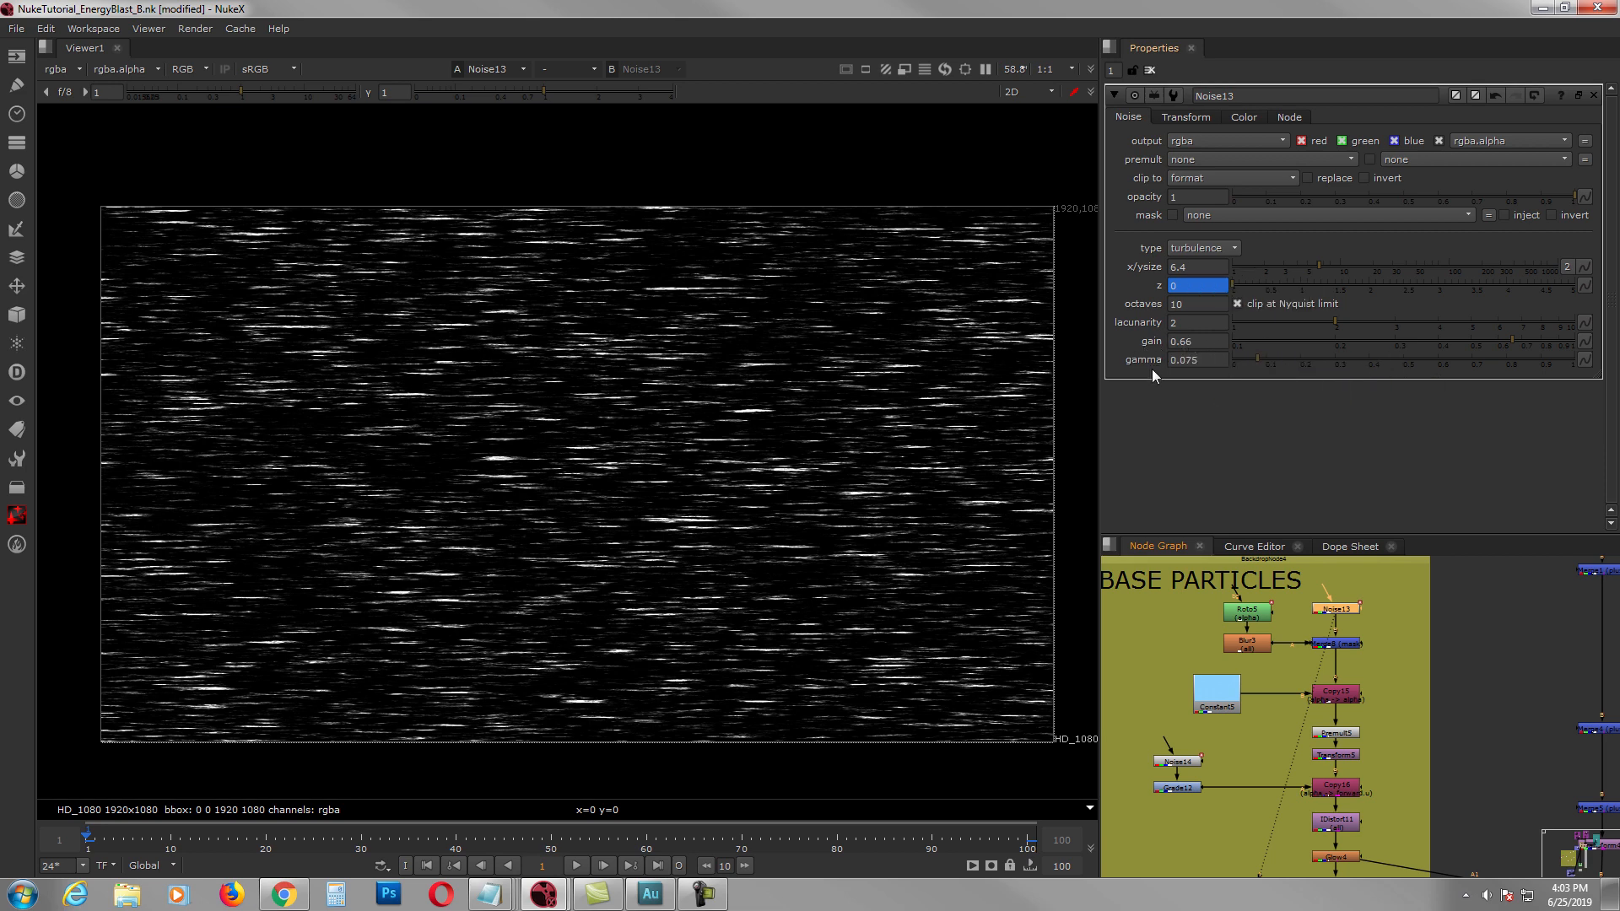
# Step: Examine the Roto5 shape and Blur3 properties that mask the particle noise, with Merge8 displayed in the viewer
pyautogui.doubleClick(1253, 619)
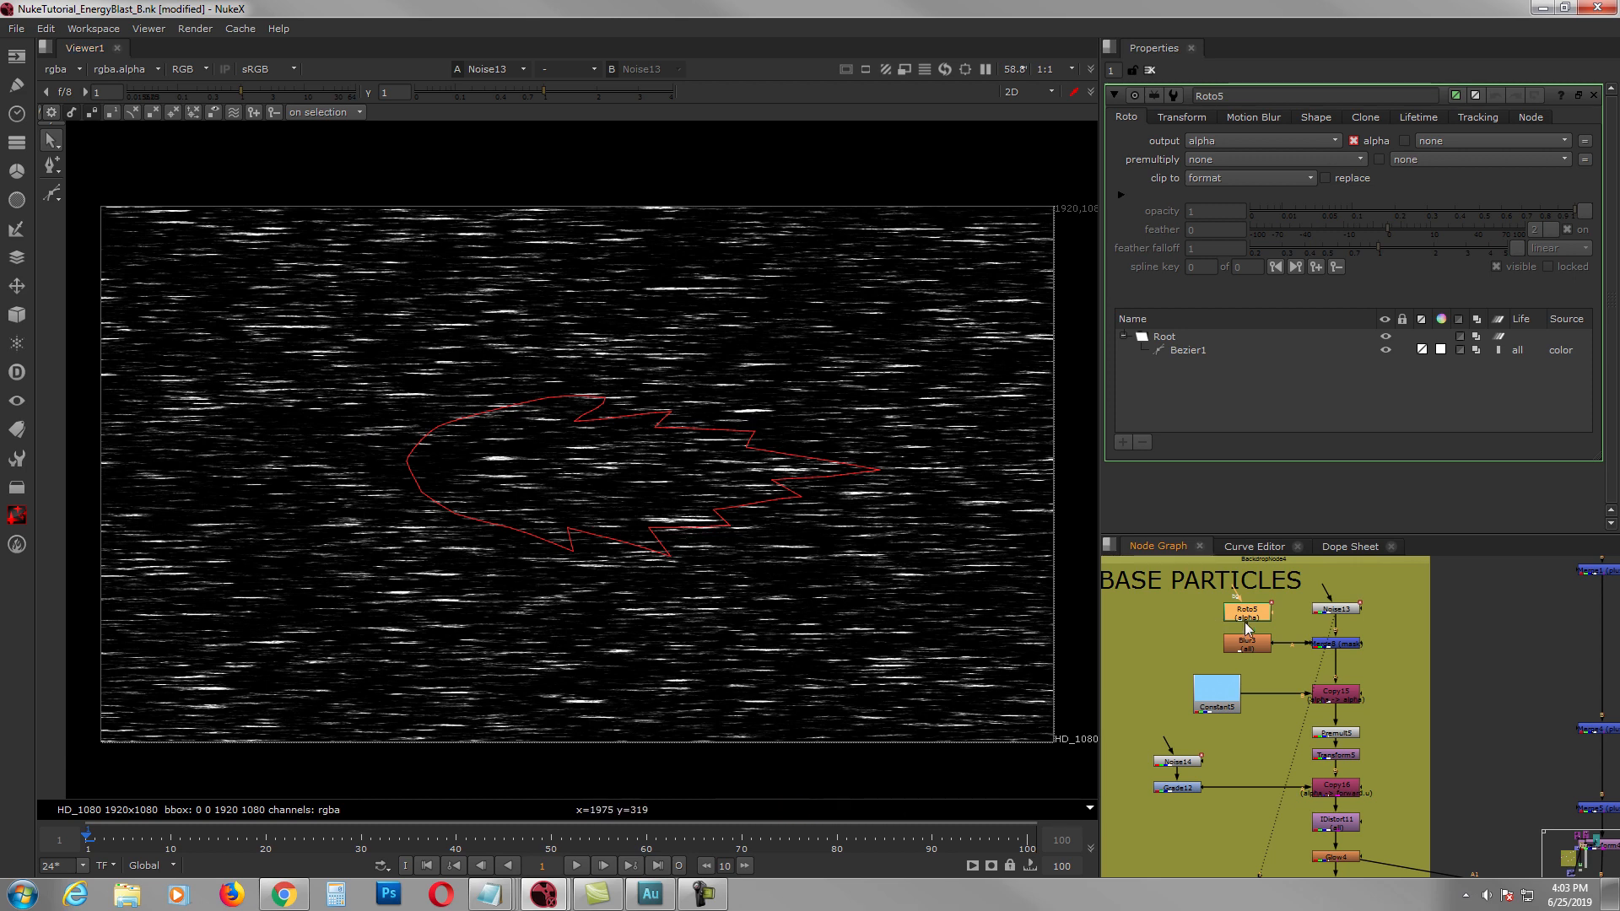
pyautogui.click(1340, 644)
pyautogui.press('1')
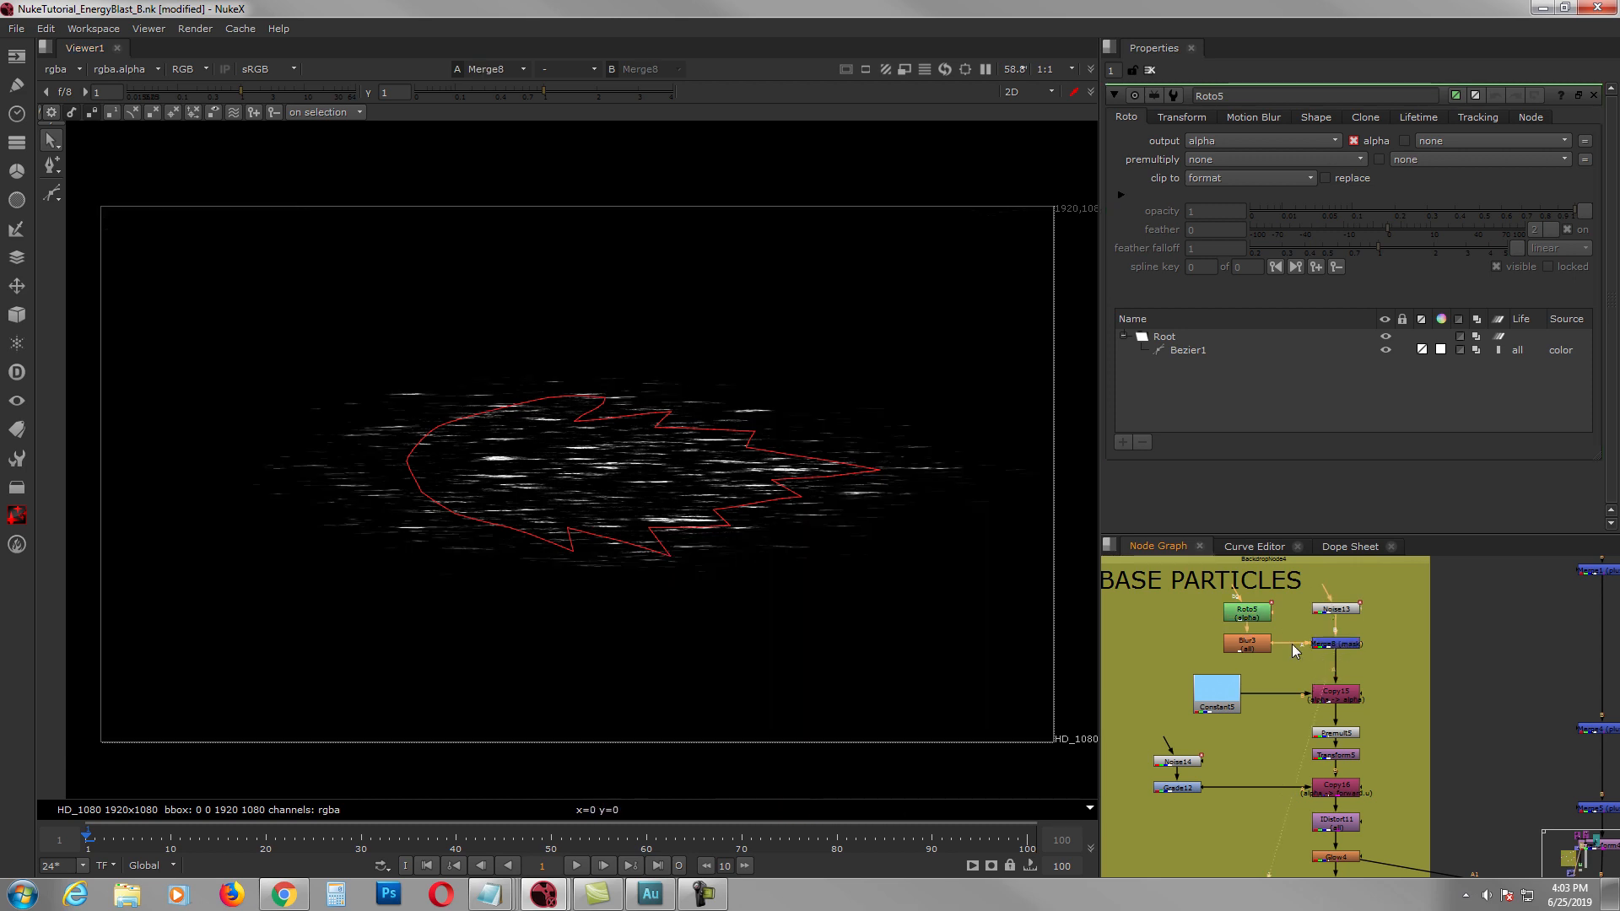
pyautogui.click(1261, 647)
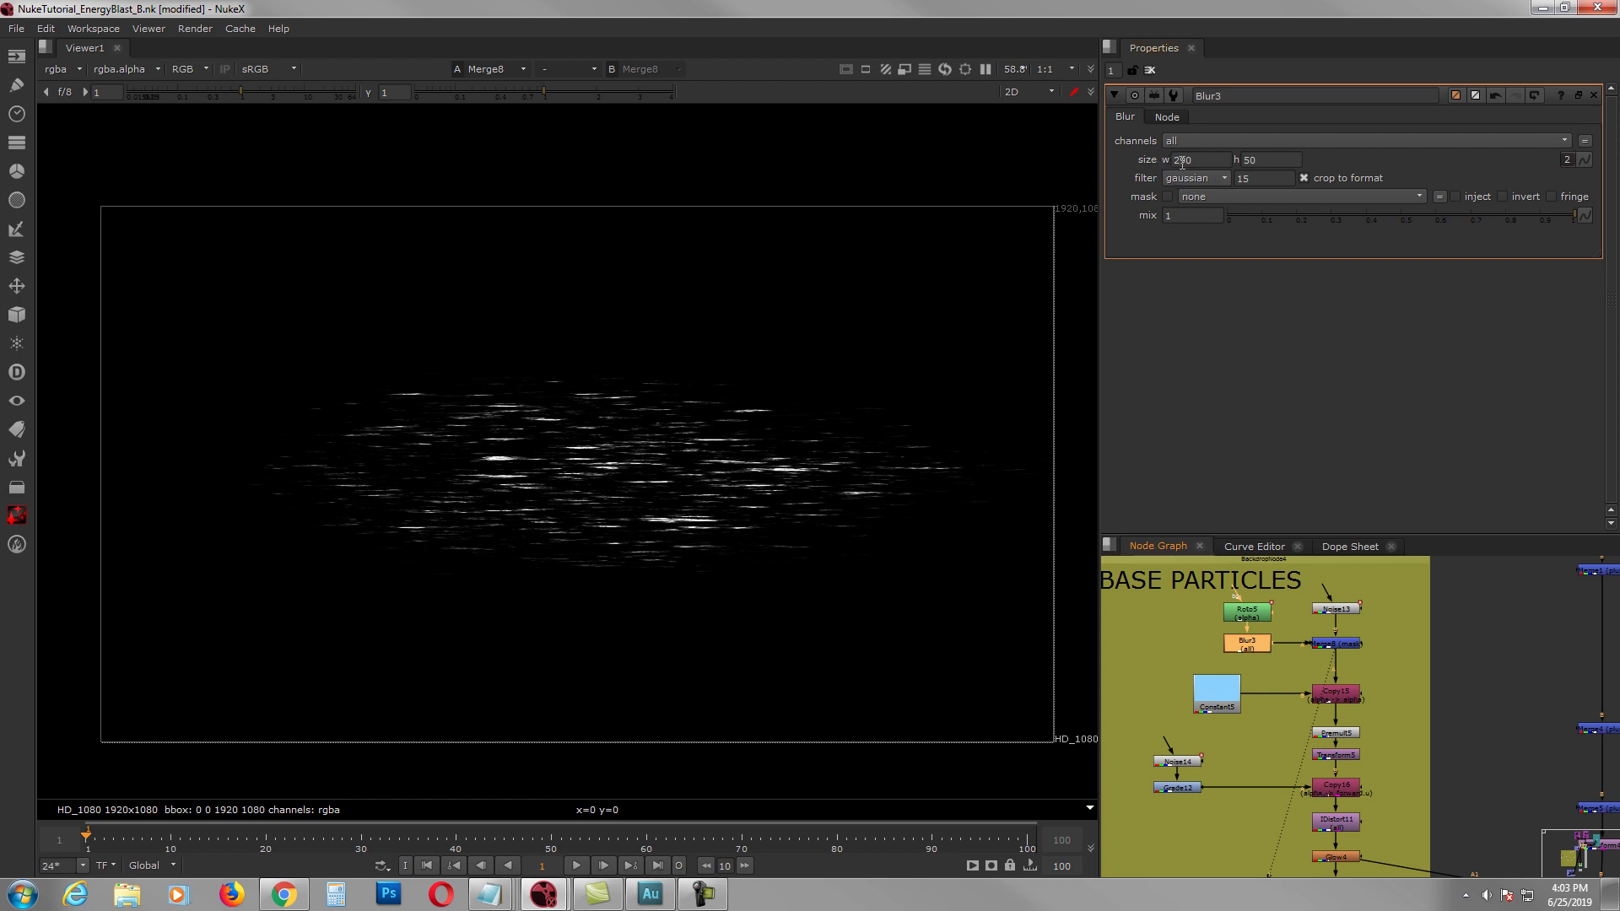
# Step: Display Premult5 to check the particle colour, followed by Transform5 to check the particles' placement
pyautogui.moveTo(1329, 721); pyautogui.dragTo(1324, 699, button='middle')
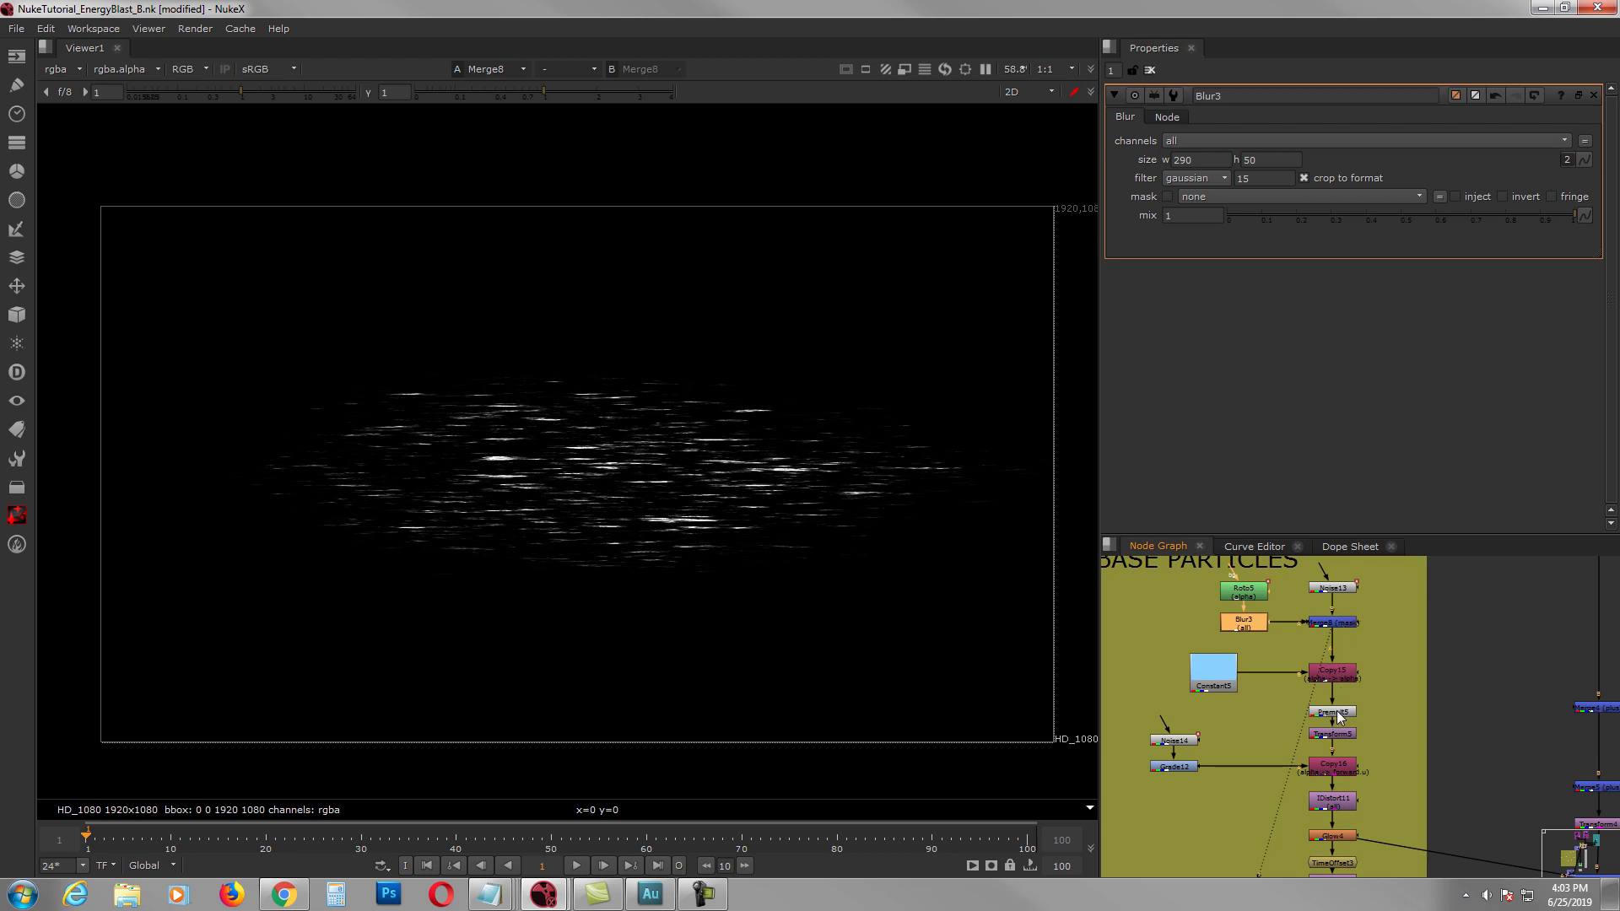
pyautogui.click(1335, 713)
pyautogui.press('1')
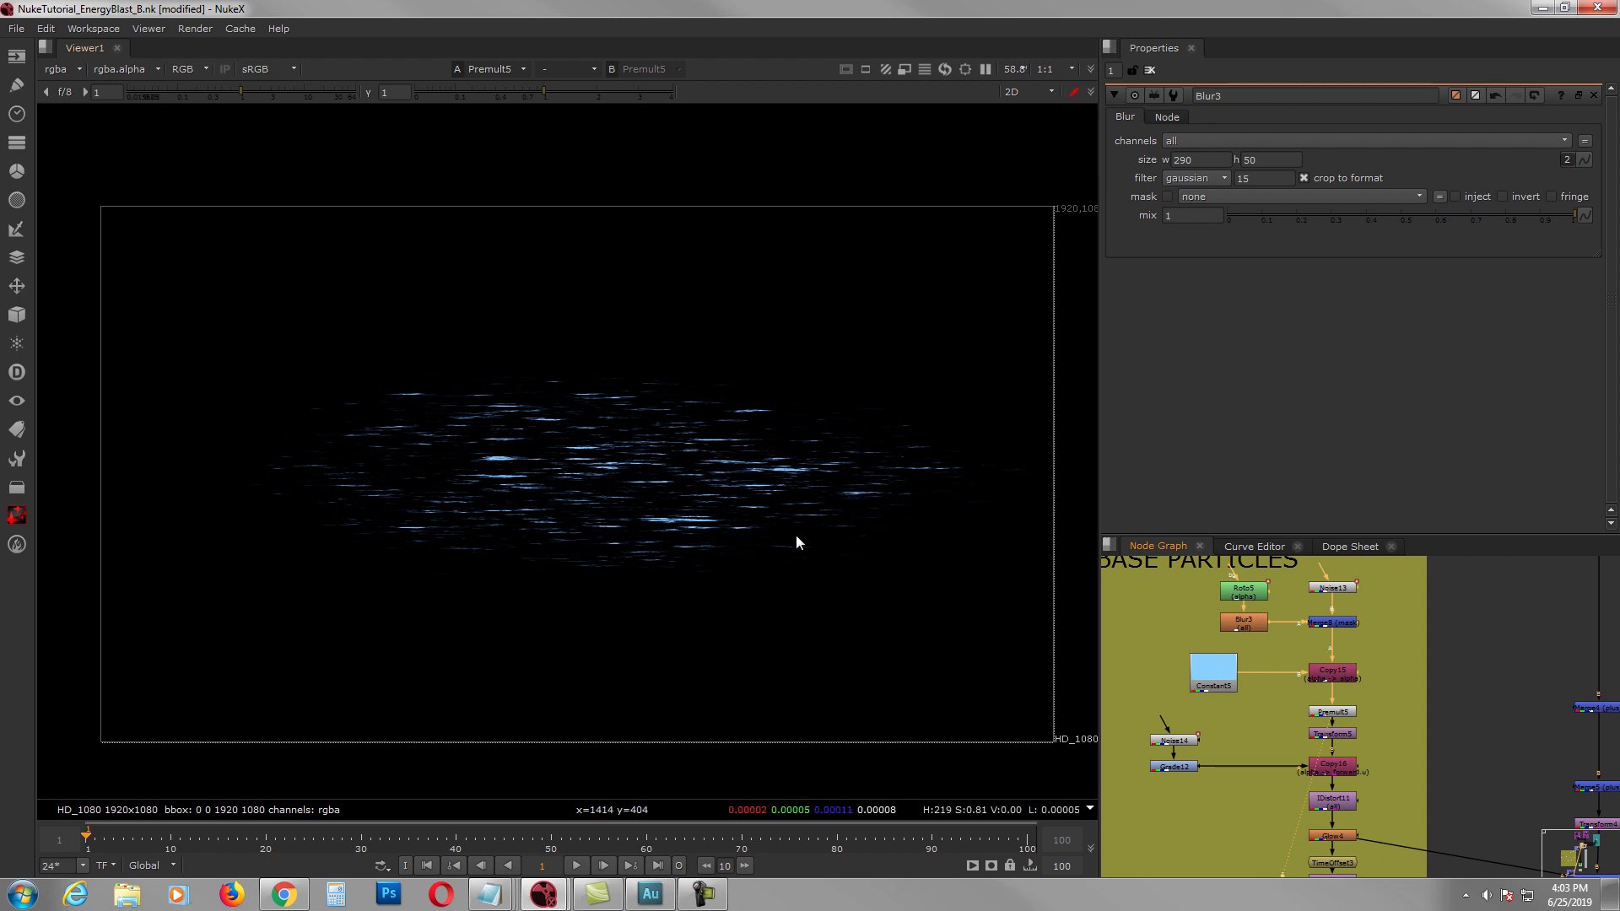
pyautogui.click(1340, 736)
pyautogui.press('1')
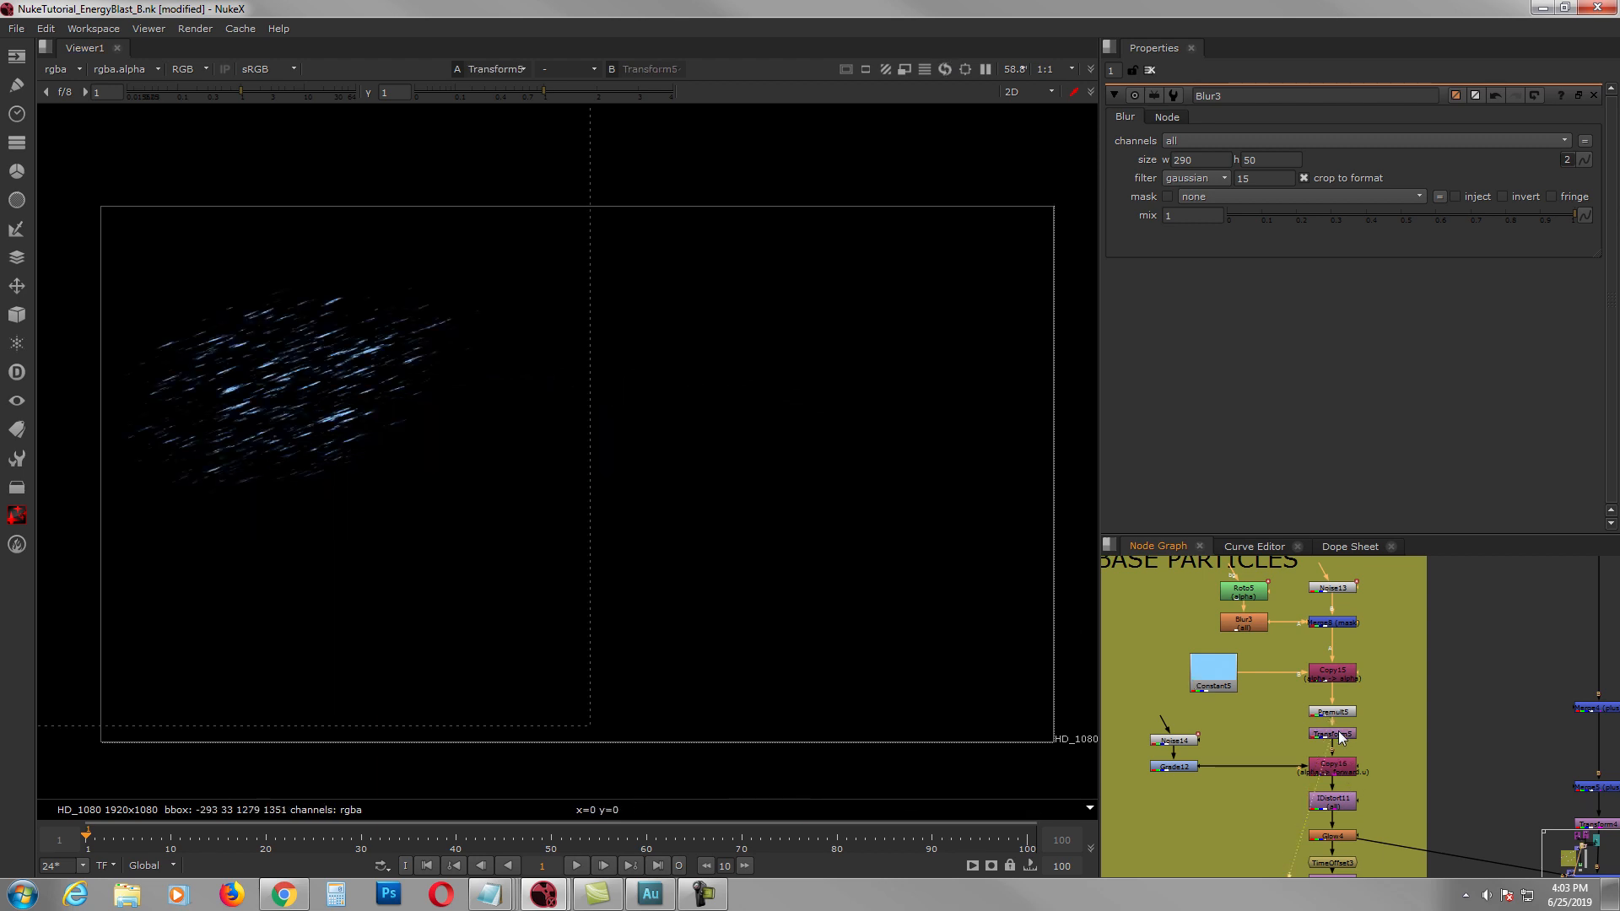
# Step: Open the Transform5 properties to review its placement settings, and display IDistort11 to check the distorted particles
pyautogui.doubleClick(1340, 734)
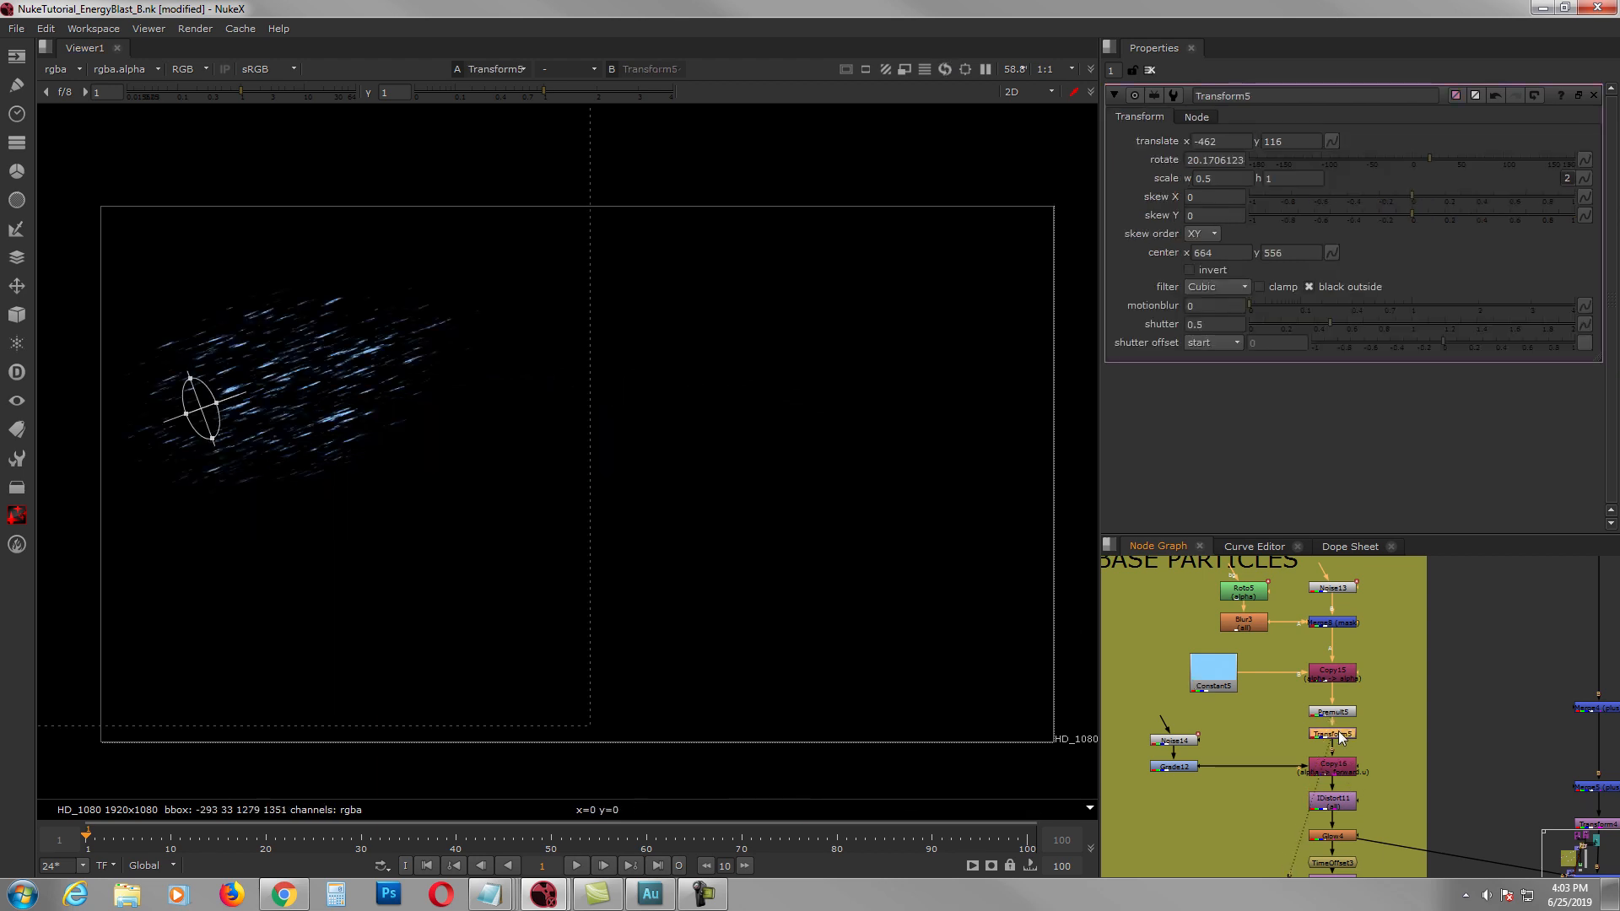
pyautogui.moveTo(1325, 752)
pyautogui.mouseDown(button='middle')
pyautogui.moveTo(1296, 689)
pyautogui.moveTo(1335, 733)
pyautogui.mouseUp(button='middle')
pyautogui.click(1338, 734)
pyautogui.press('1')
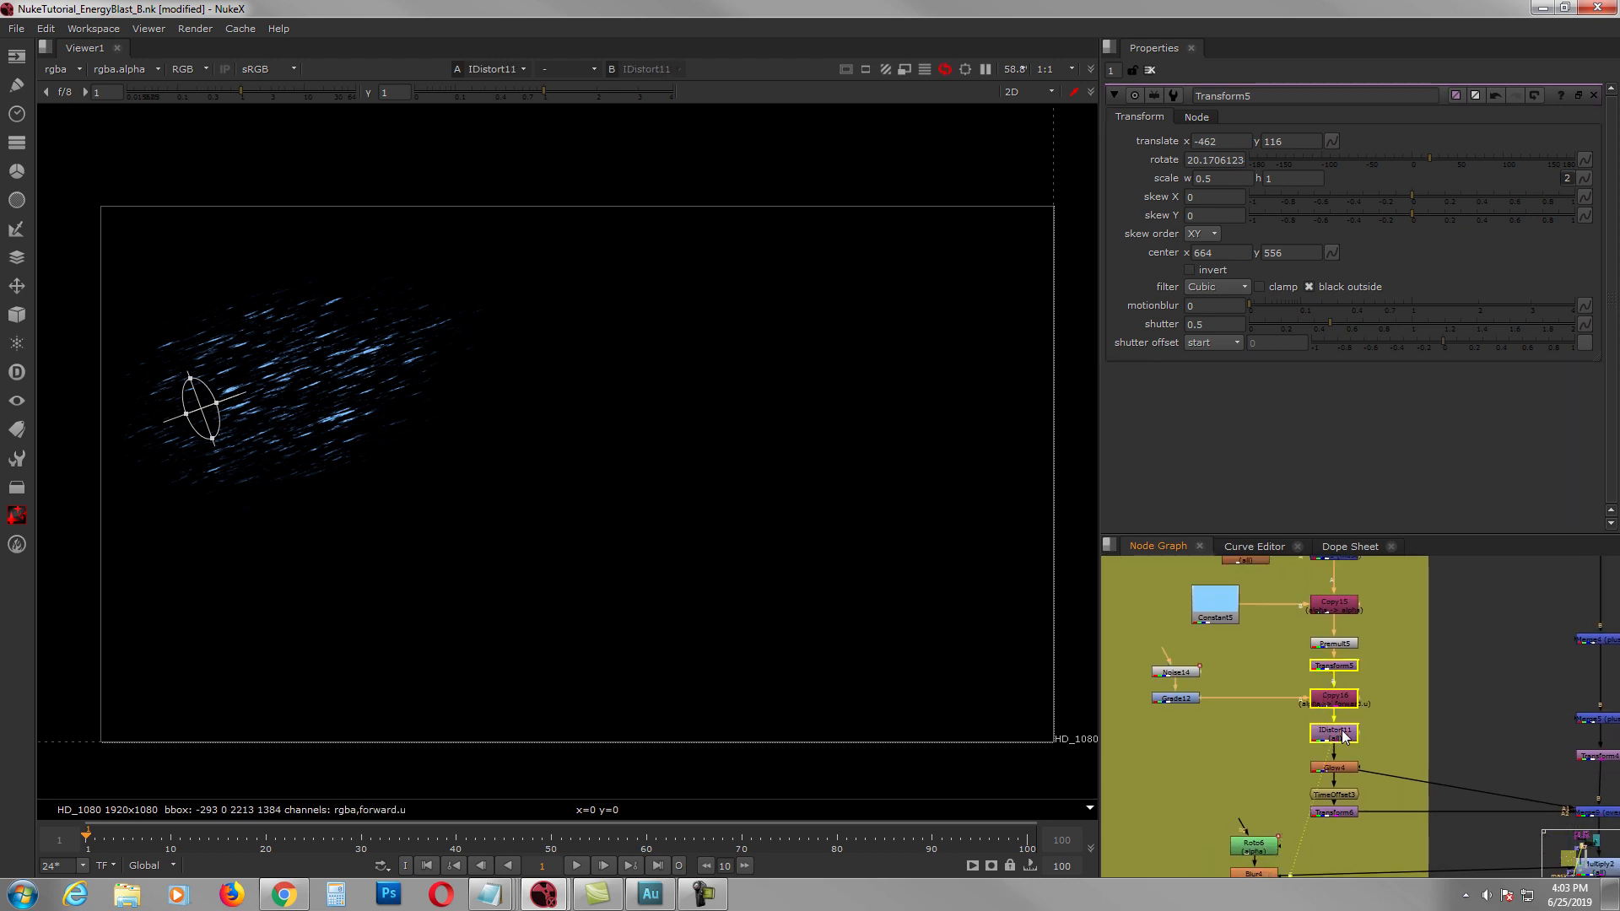
# Step: Examine the noise distortion setup in the purple backdrop's branch for comparison, and return to the BASE PARTICLES nodes
pyautogui.scroll(-6, 1341, 737)
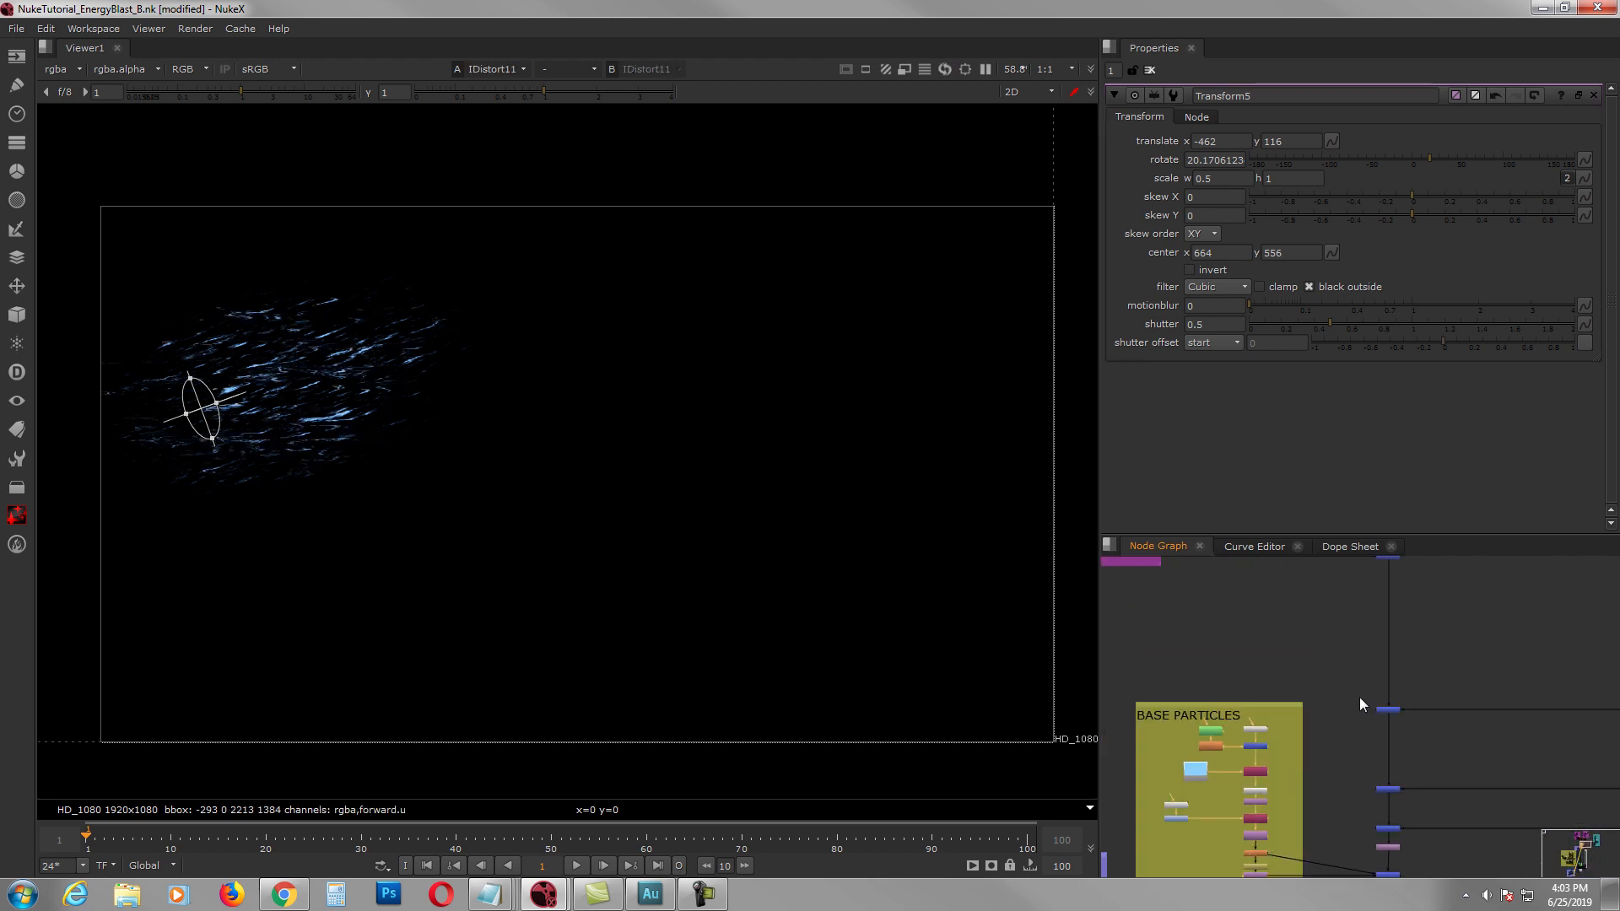
pyautogui.scroll(5, 1268, 599)
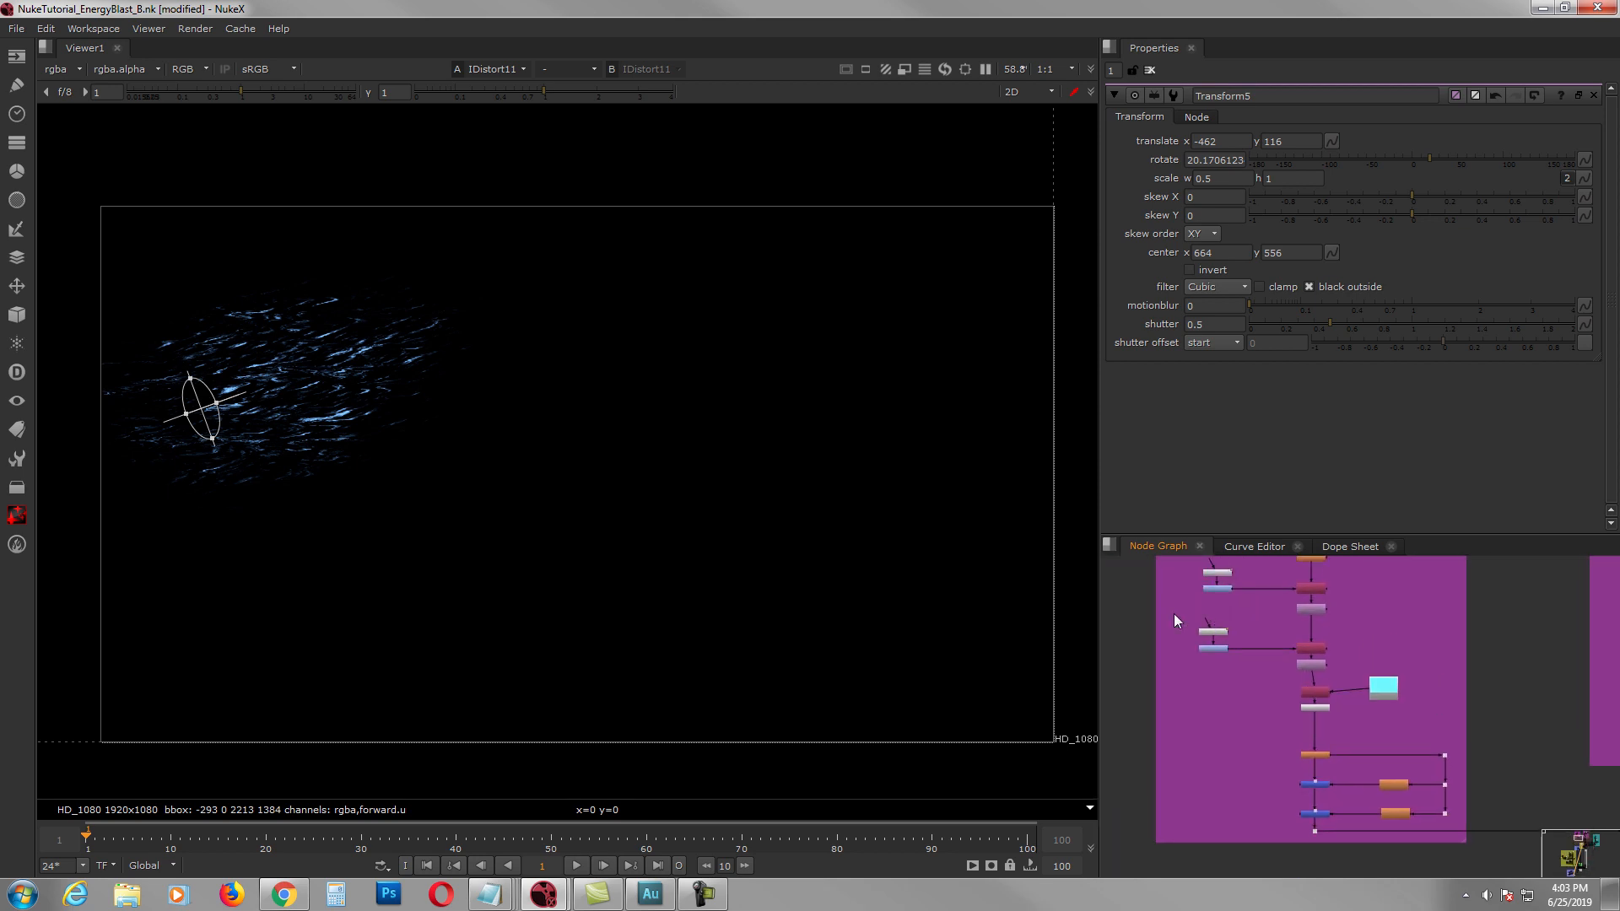
pyautogui.scroll(4, 1377, 709)
pyautogui.scroll(-5, 1392, 780)
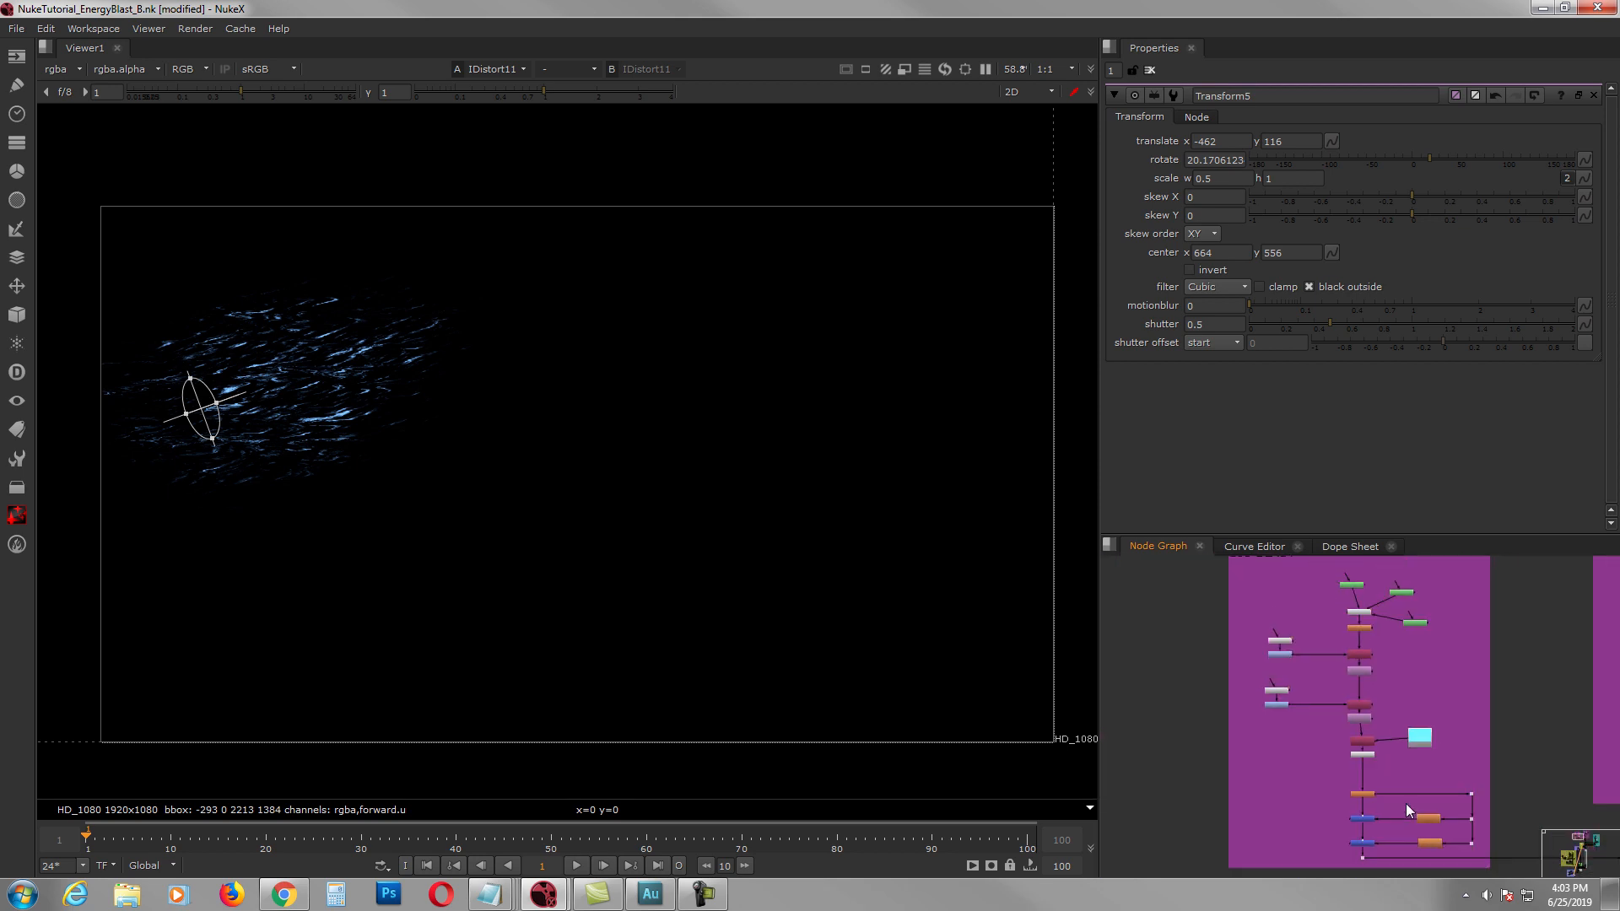
pyautogui.moveTo(1405, 803); pyautogui.dragTo(1353, 635, button='middle')
pyautogui.moveTo(1384, 732); pyautogui.dragTo(1350, 583, button='middle')
pyautogui.moveTo(1416, 813); pyautogui.dragTo(1334, 701, button='middle')
pyautogui.scroll(5, 1387, 663)
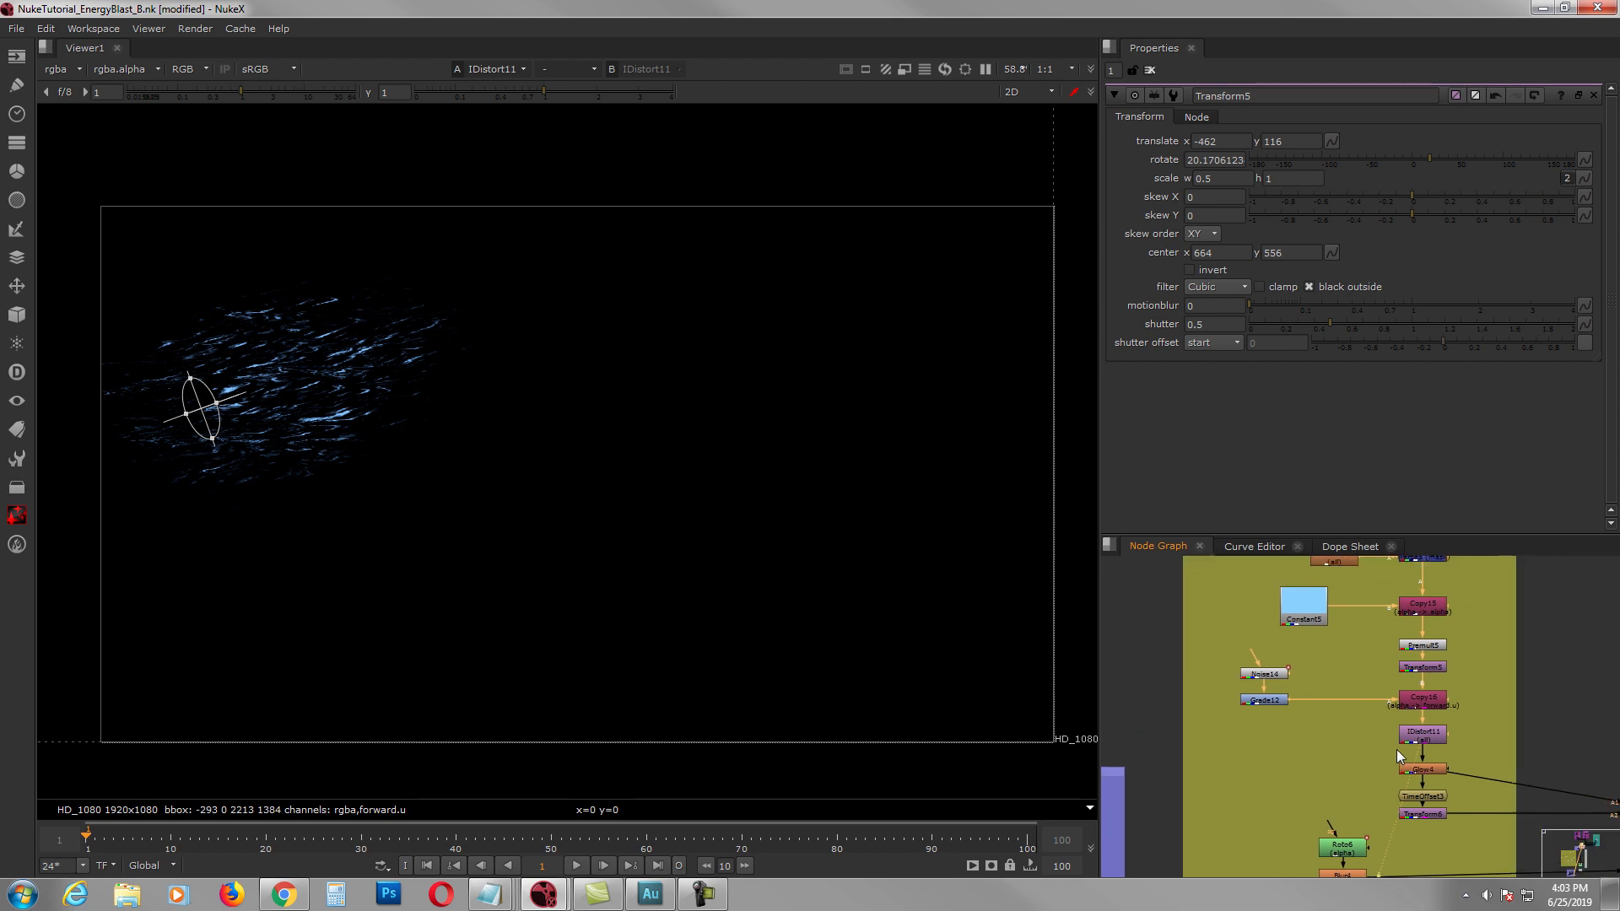
# Step: Display Glow4 to check the particle glow, and move TimeOffset3 and Transform6 out to the left of the Glow4 node
pyautogui.moveTo(1419, 750); pyautogui.dragTo(1395, 711, button='middle')
pyautogui.press('1')
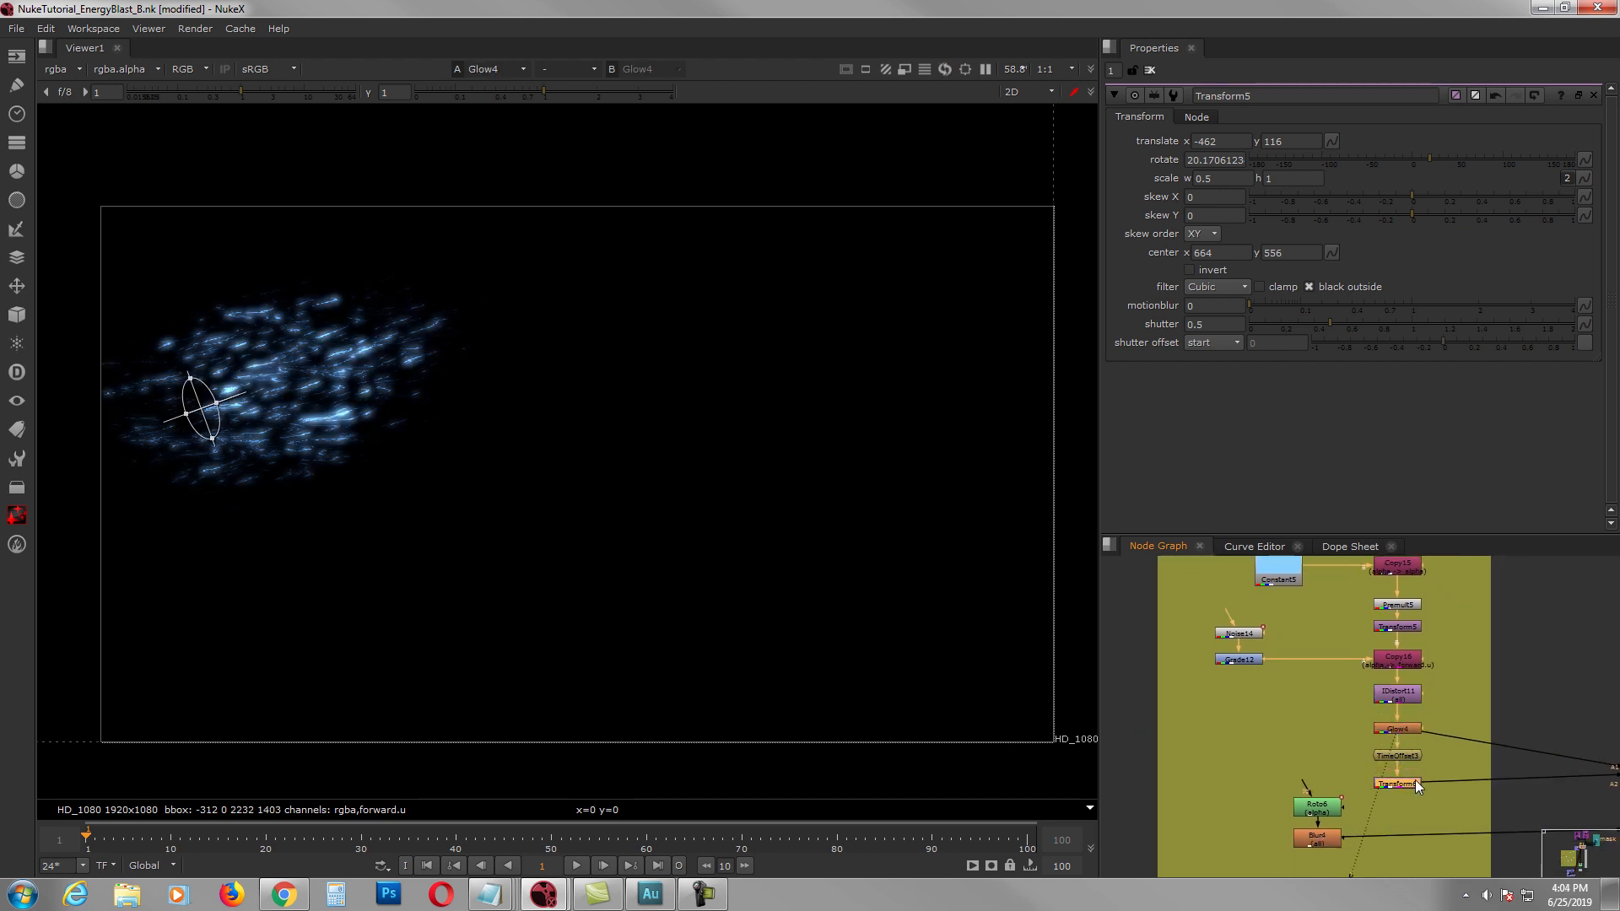
pyautogui.moveTo(1415, 780); pyautogui.dragTo(1299, 774, button='middle')
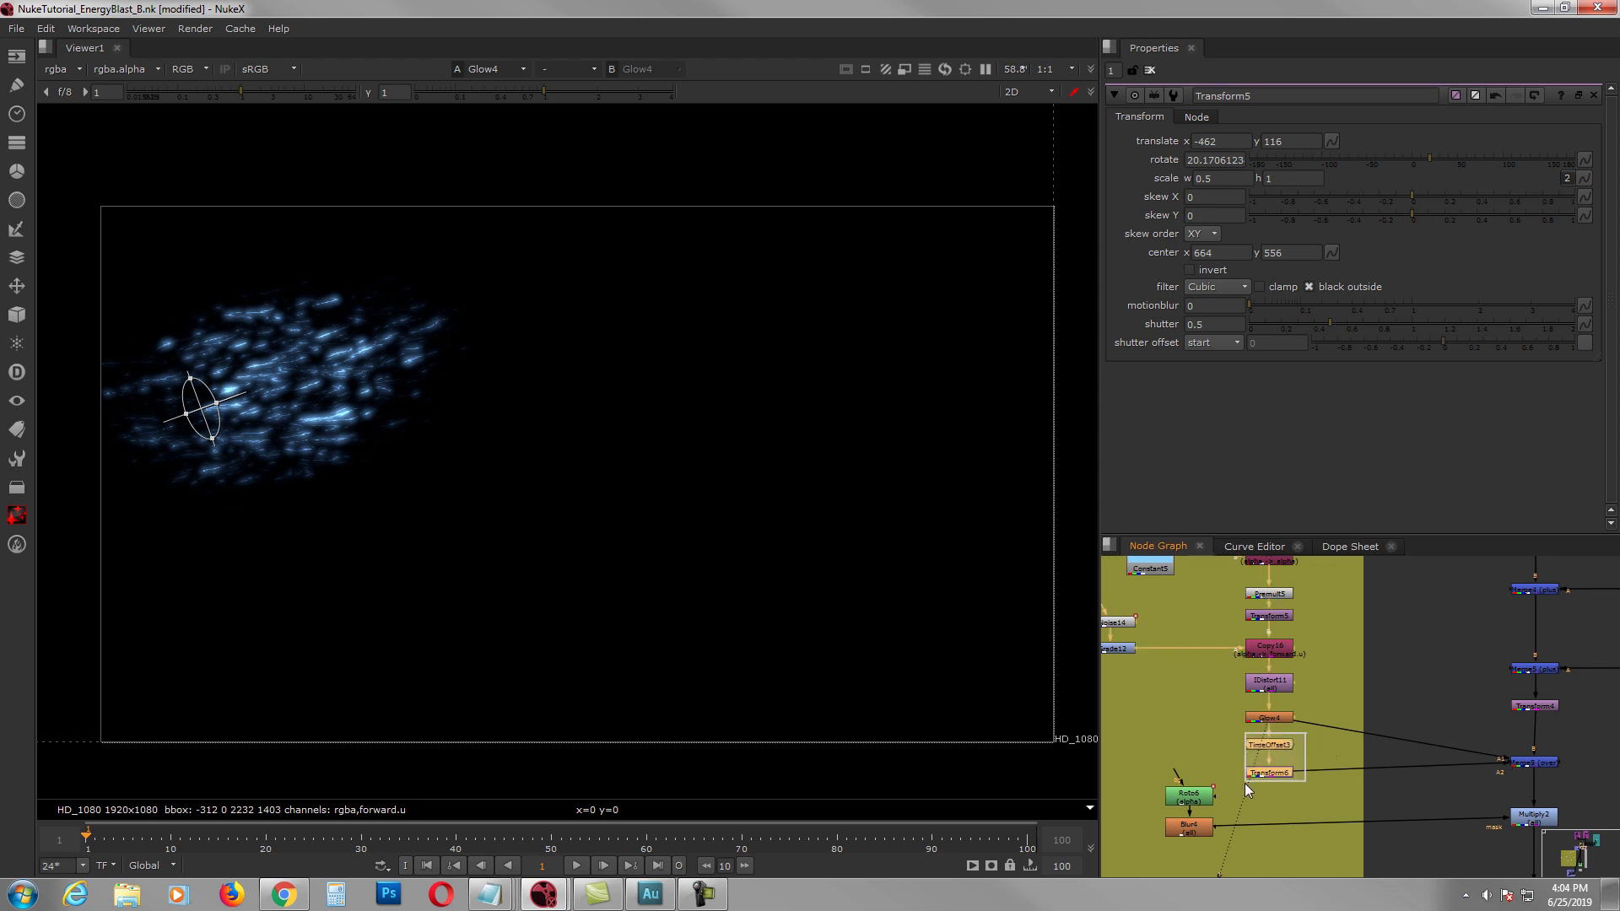
pyautogui.moveTo(1269, 773); pyautogui.dragTo(1182, 746)
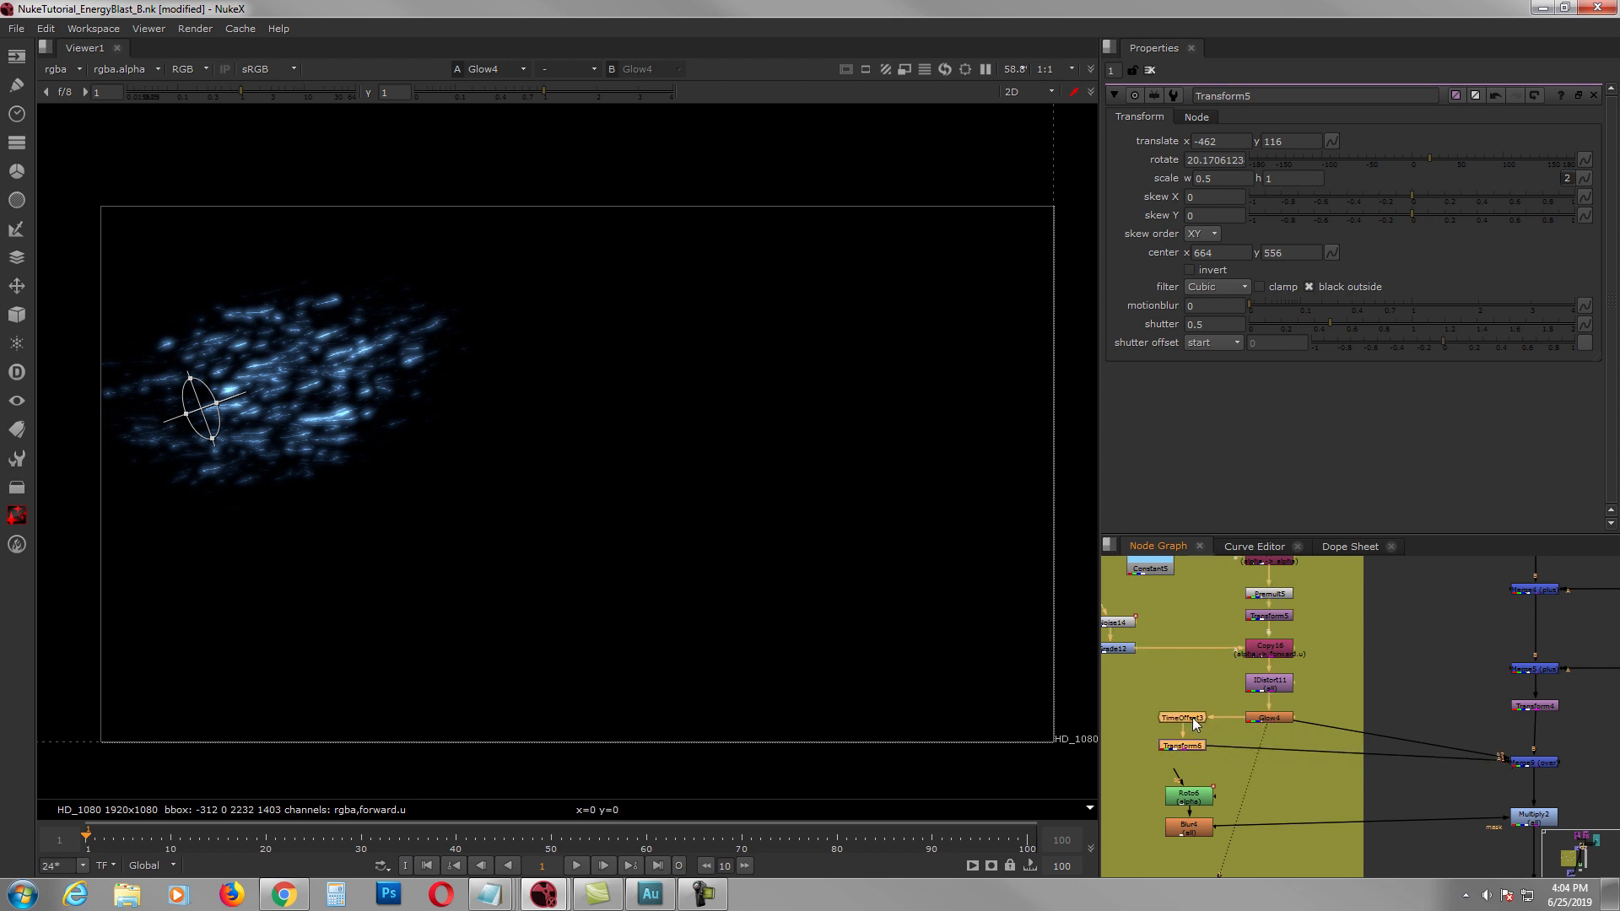
# Step: Display Transform6 and switch repeatedly between the viewer inputs to compare the offset particles with the Glow4 result
pyautogui.click(1191, 745)
pyautogui.press('1')
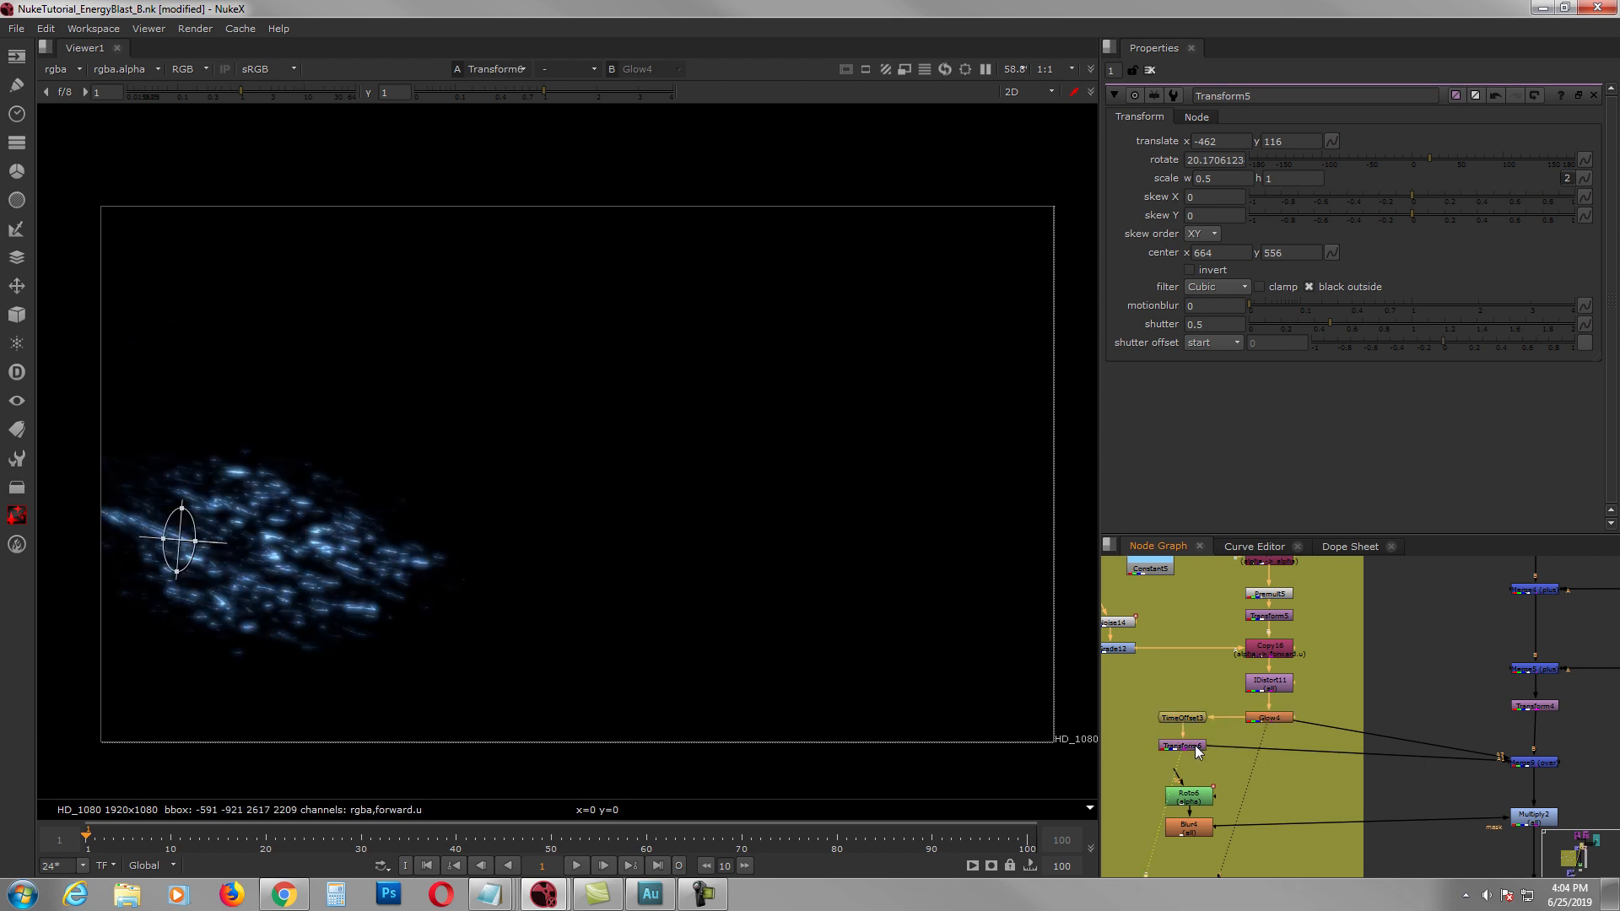
pyautogui.press('1')
pyautogui.press('2')
pyautogui.press('1')
pyautogui.press('2')
pyautogui.press('1')
pyautogui.press('1')
pyautogui.press('2')
pyautogui.press('1')
pyautogui.press('2')
pyautogui.press('1')
# Step: Open the TimeOffset3 properties and trace how Glow4 and Transform6 connect to Merge9
pyautogui.scroll(2, 1206, 726)
pyautogui.doubleClick(1193, 717)
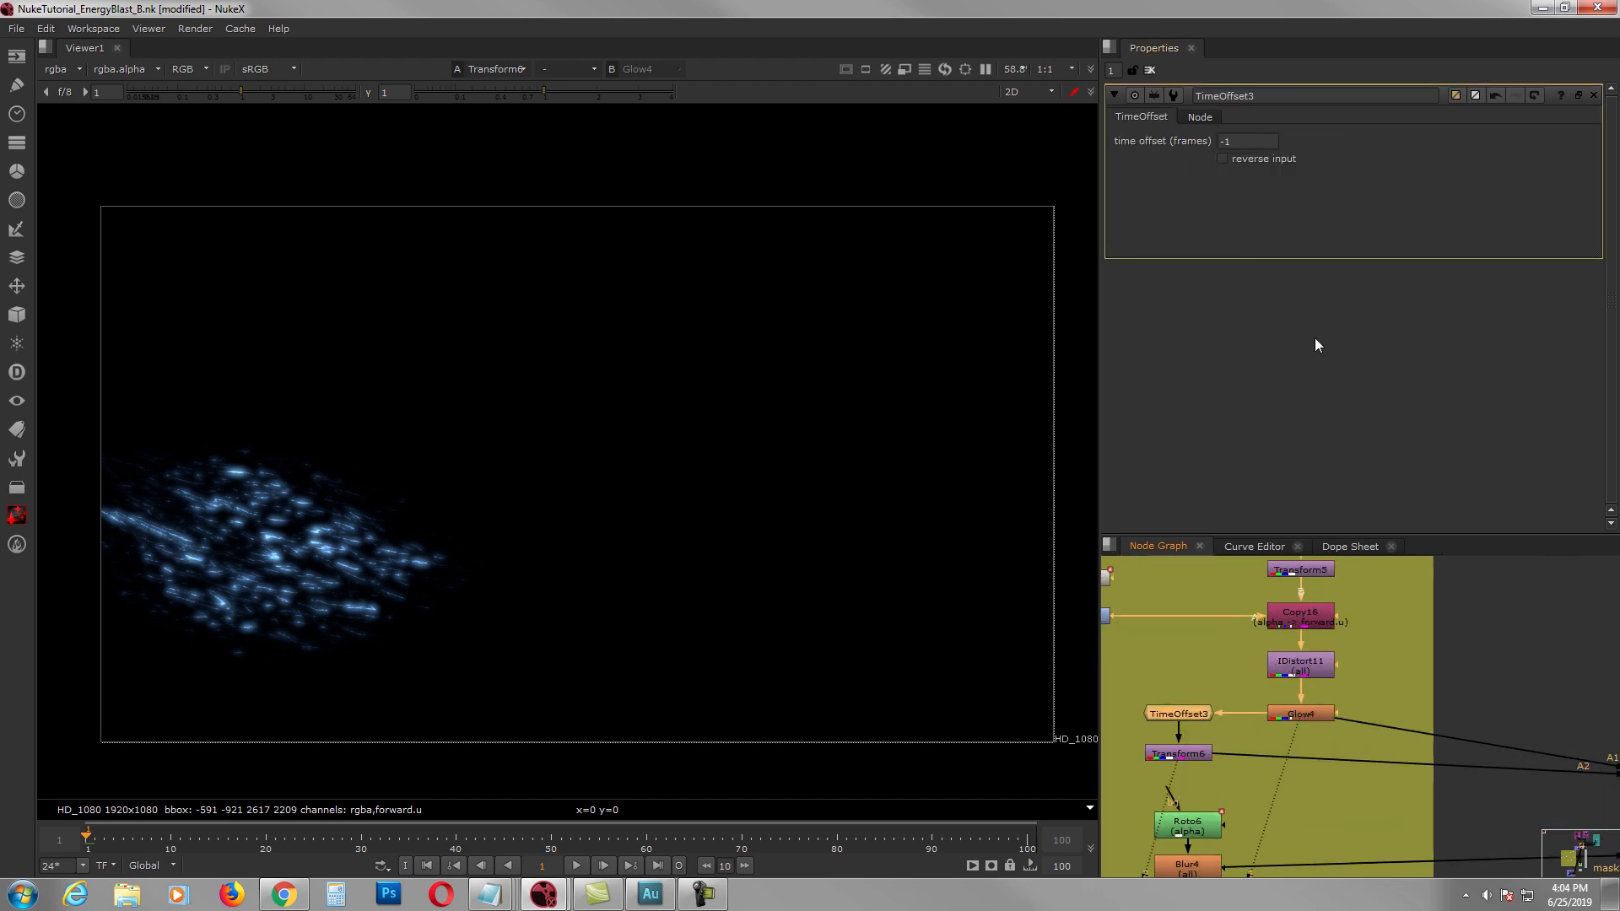
pyautogui.moveTo(1360, 702); pyautogui.dragTo(1347, 649, button='middle')
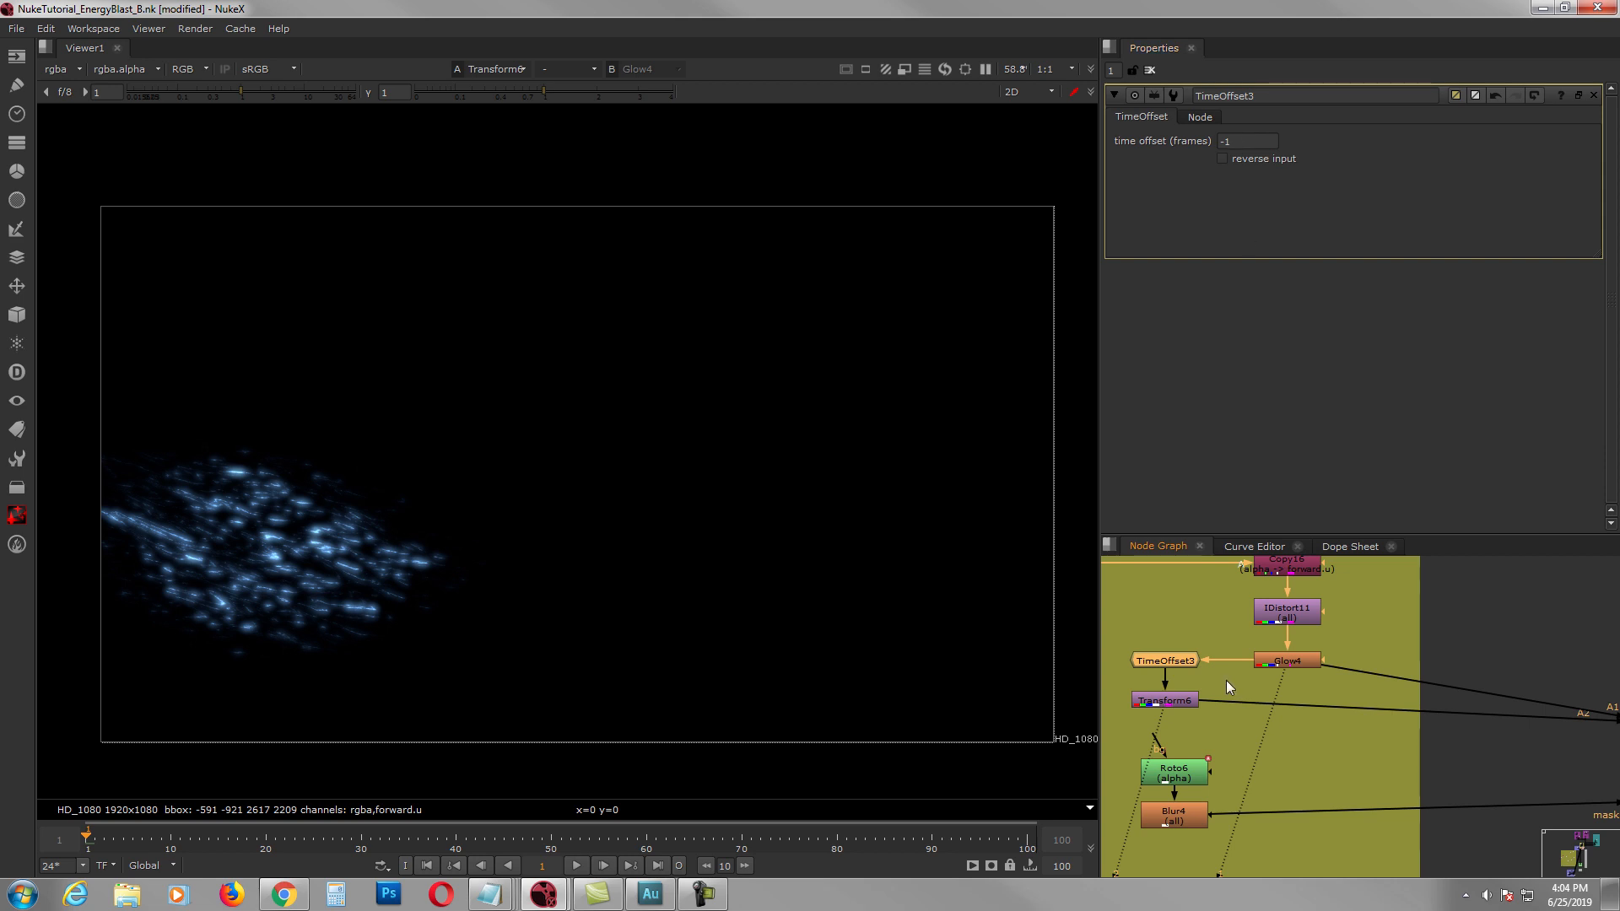
pyautogui.moveTo(1273, 705); pyautogui.dragTo(1249, 700, button='middle')
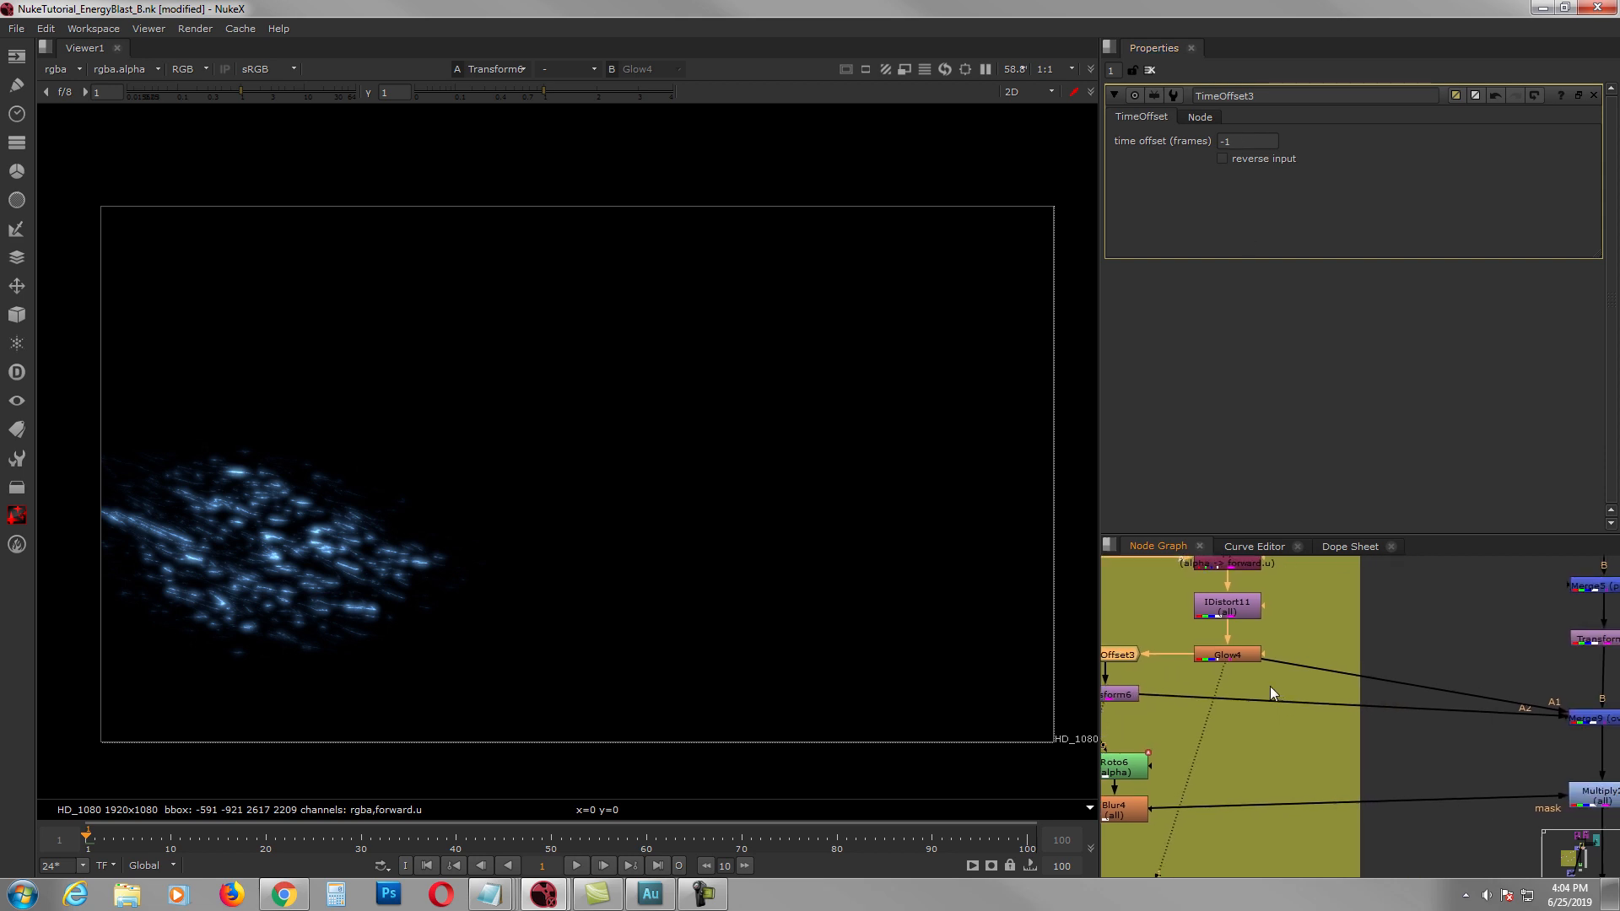
pyautogui.moveTo(1429, 693); pyautogui.dragTo(1394, 703, button='middle')
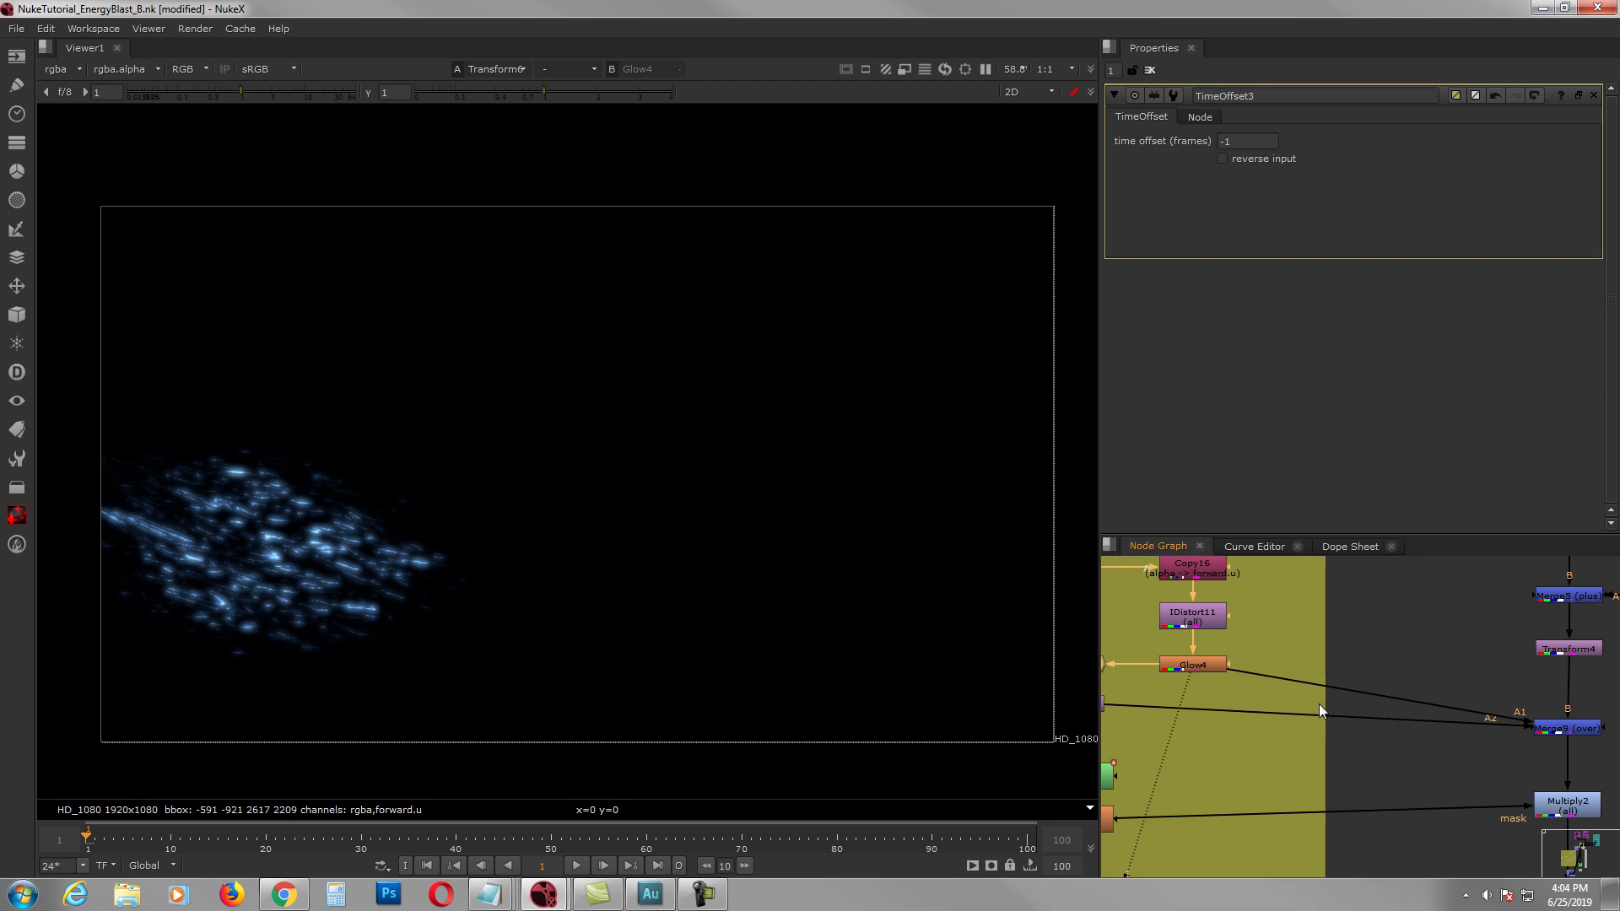
pyautogui.moveTo(1286, 696); pyautogui.dragTo(1354, 695, button='middle')
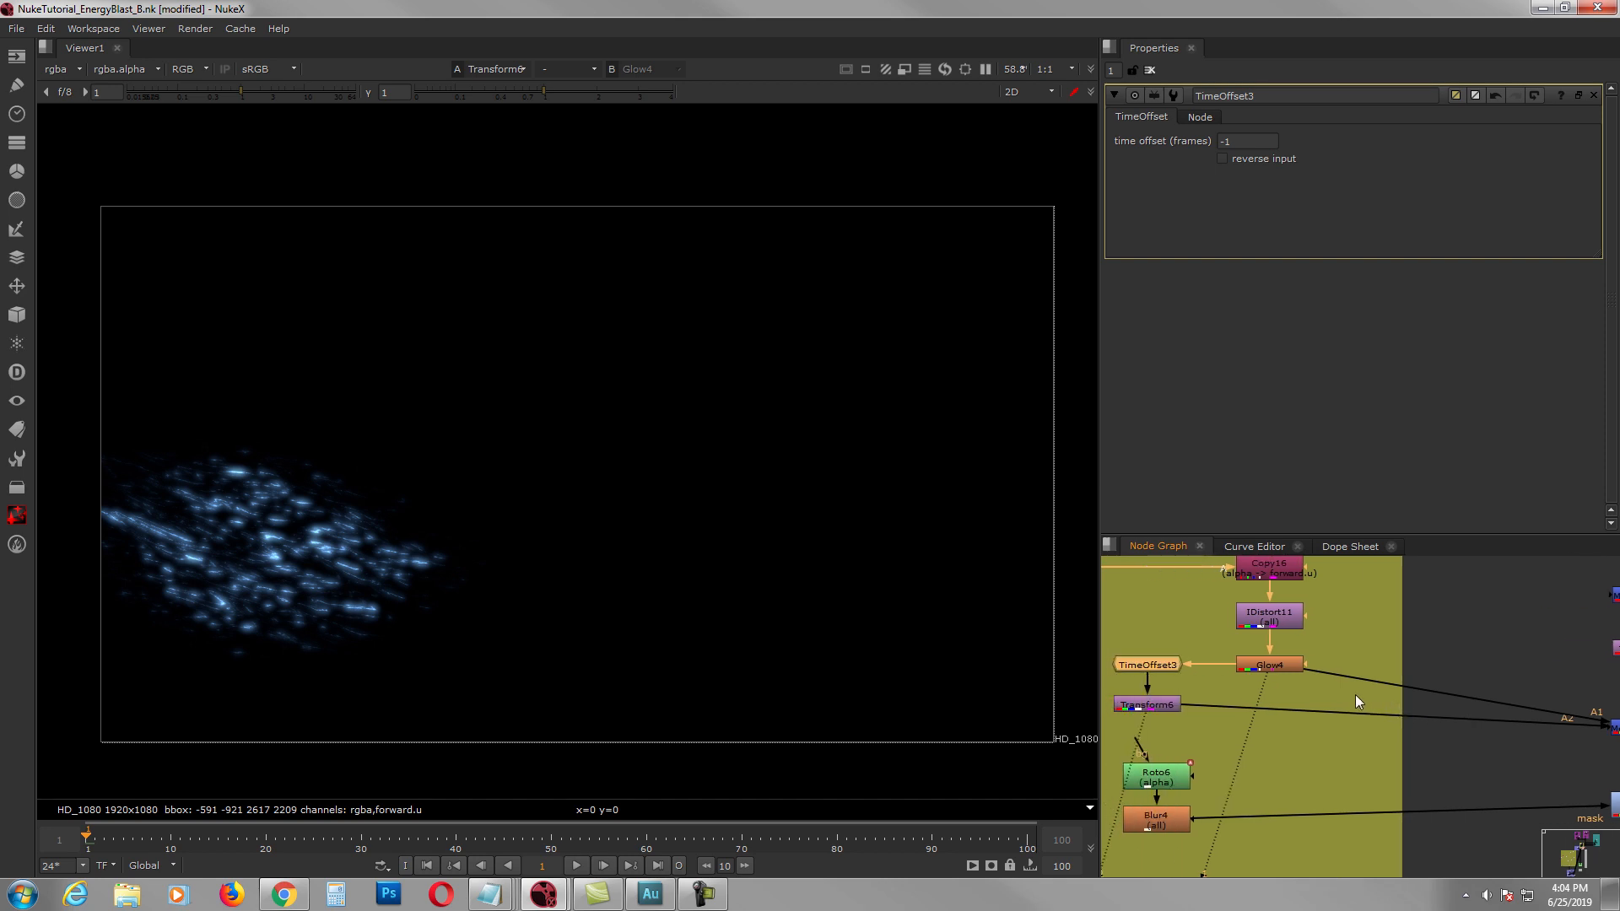
pyautogui.moveTo(1411, 698); pyautogui.dragTo(1390, 694, button='middle')
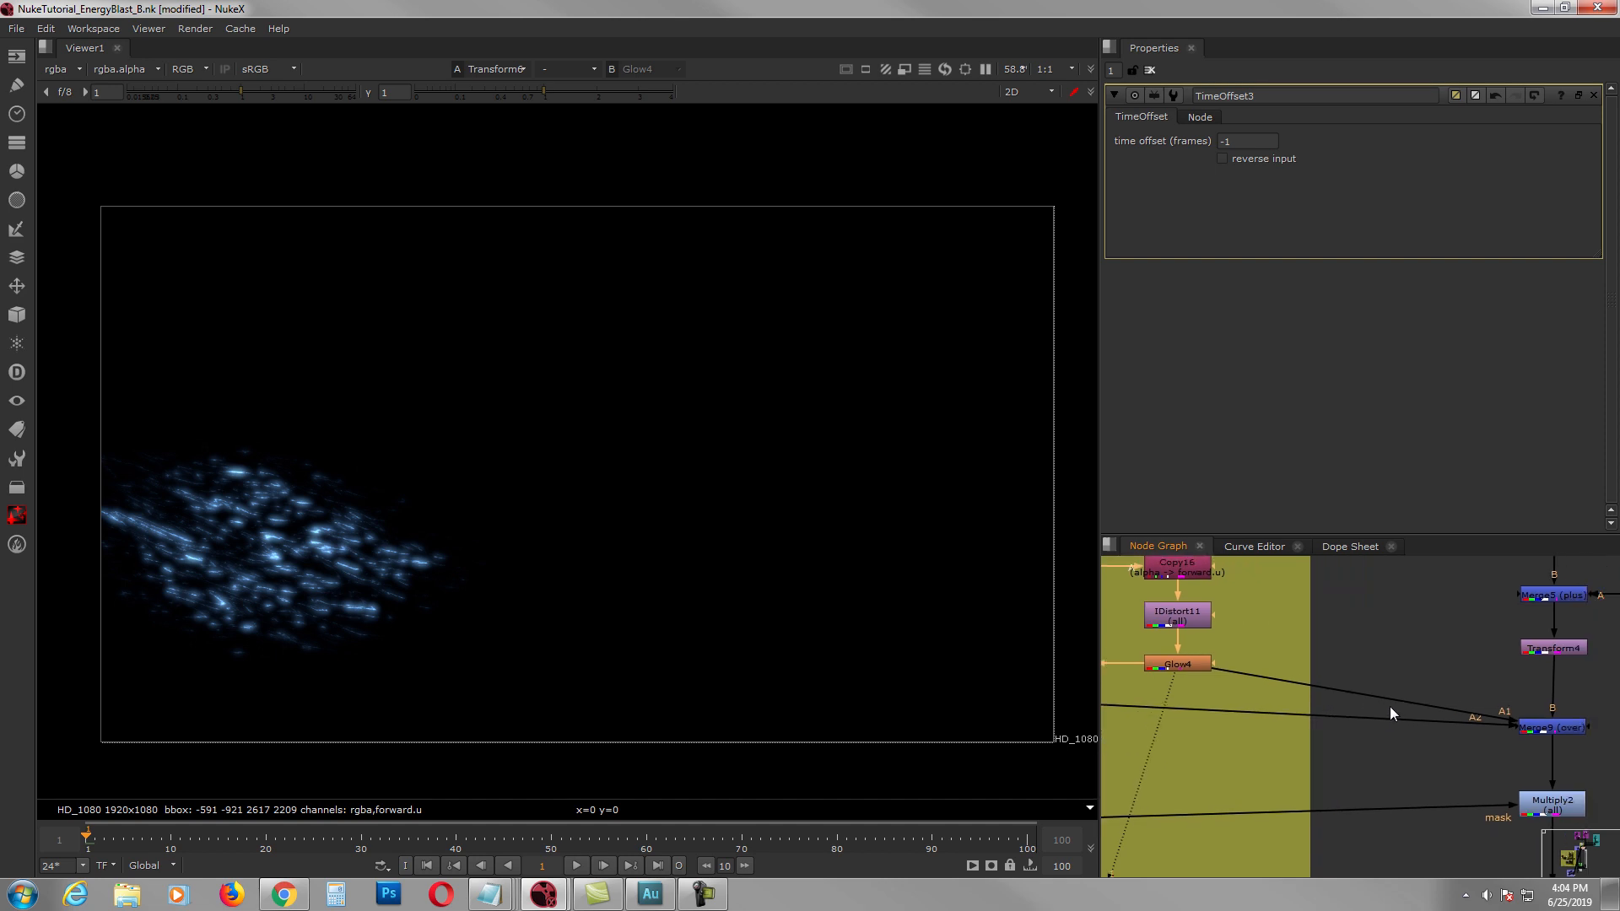
# Step: Display Merge9 to check both particle layers composited over the energy blast
pyautogui.click(1557, 730)
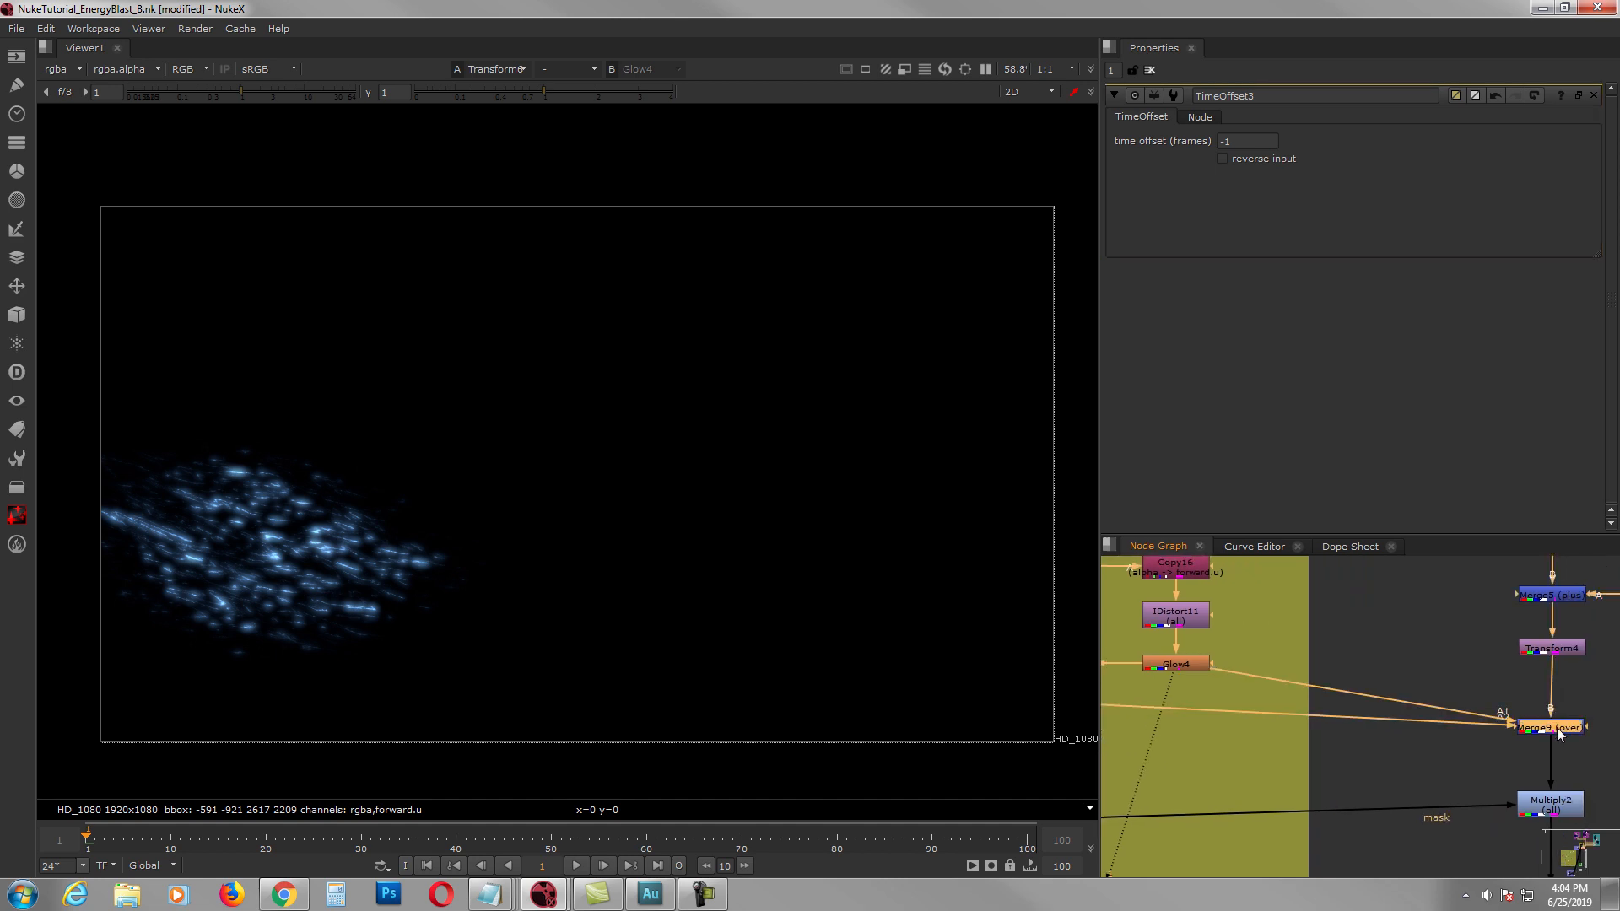
pyautogui.press('1')
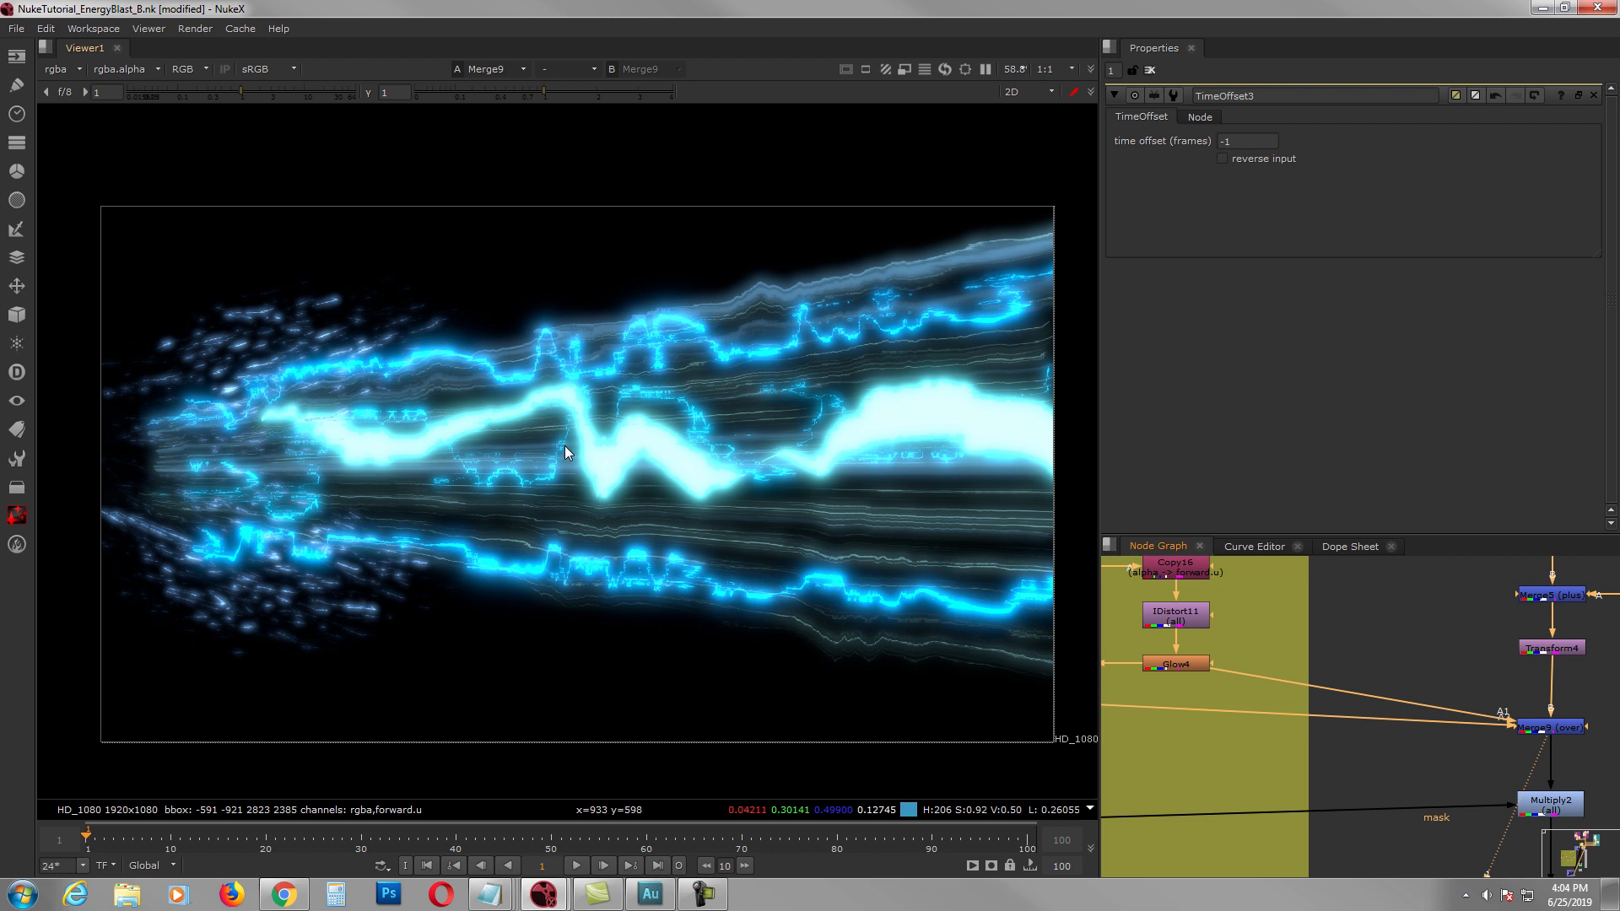
pyautogui.moveTo(1377, 707); pyautogui.dragTo(1420, 680, button='middle')
pyautogui.scroll(-1, 1426, 682)
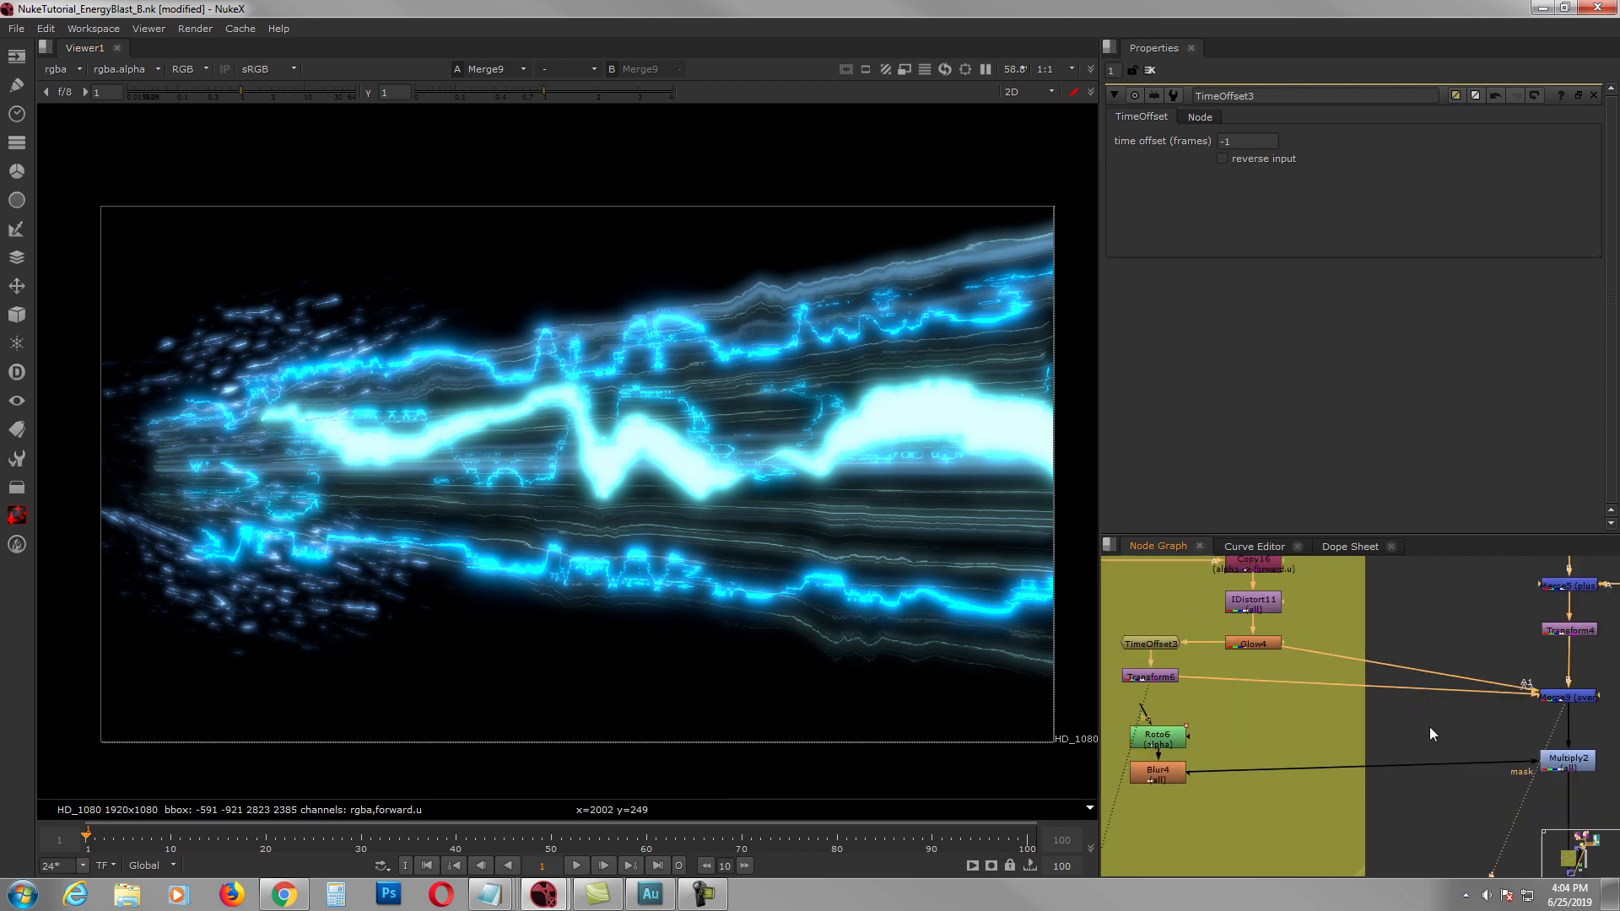
# Step: Move Roto6 and Blur4 together so that Blur4 lines up with the mask input of Multiply2
pyautogui.moveTo(1309, 737); pyautogui.dragTo(1332, 706, button='middle')
pyautogui.moveTo(1247, 685); pyautogui.dragTo(1129, 766)
pyautogui.moveTo(1189, 744); pyautogui.dragTo(1223, 732)
pyautogui.moveTo(1293, 729); pyautogui.dragTo(1240, 729, button='middle')
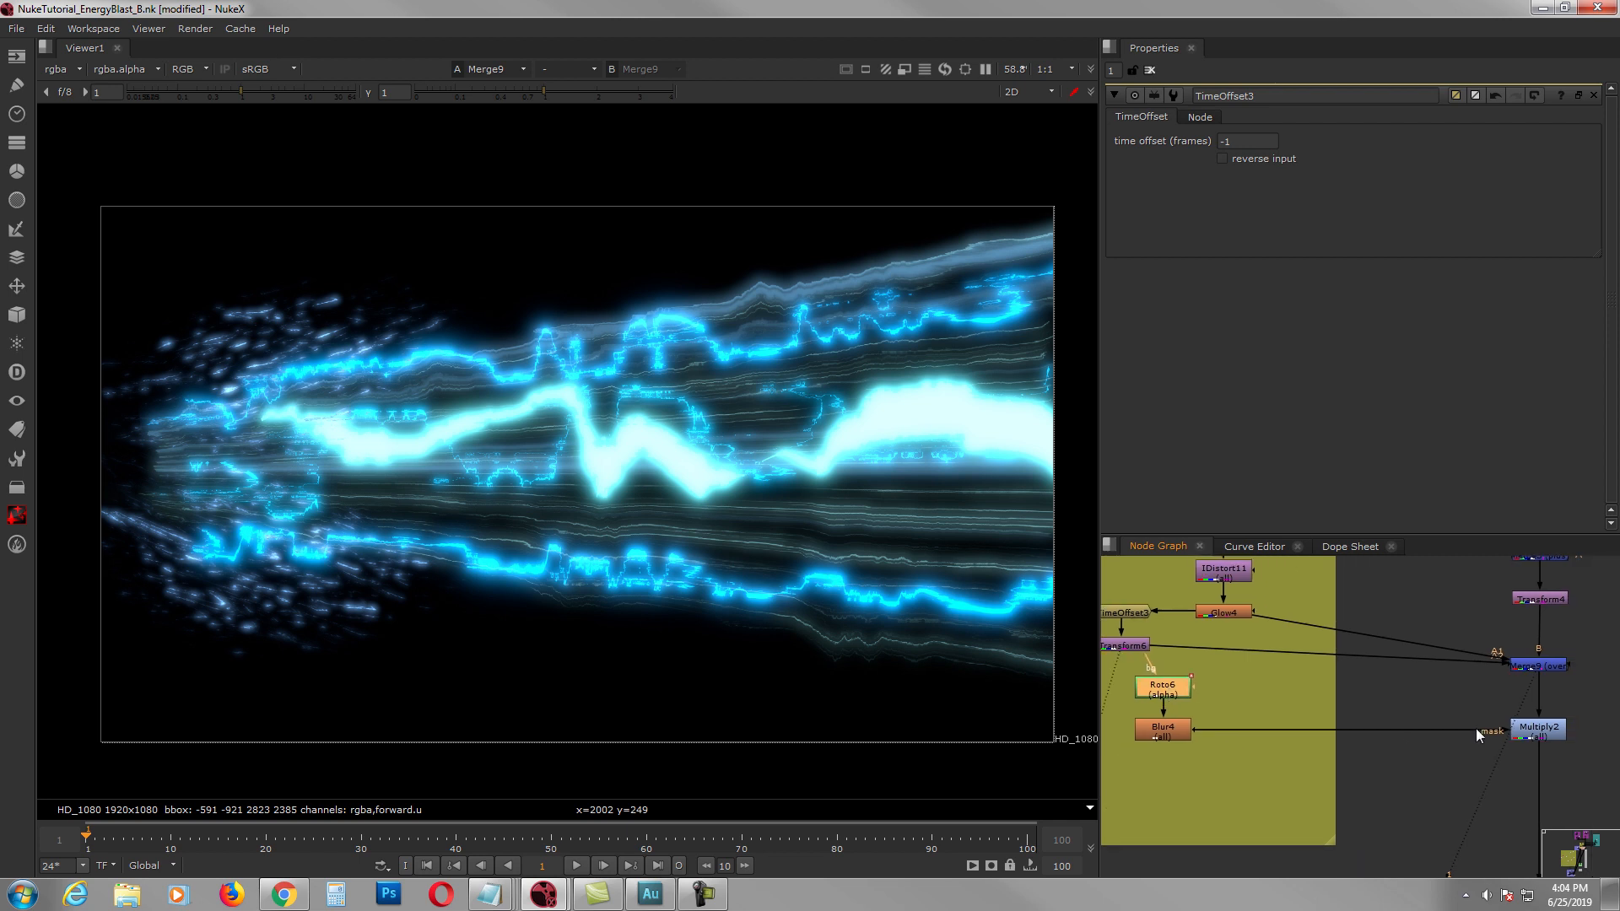
# Step: Open the Roto6 shape properties and display Multiply2 to check the brightening inside the masked area
pyautogui.doubleClick(1167, 688)
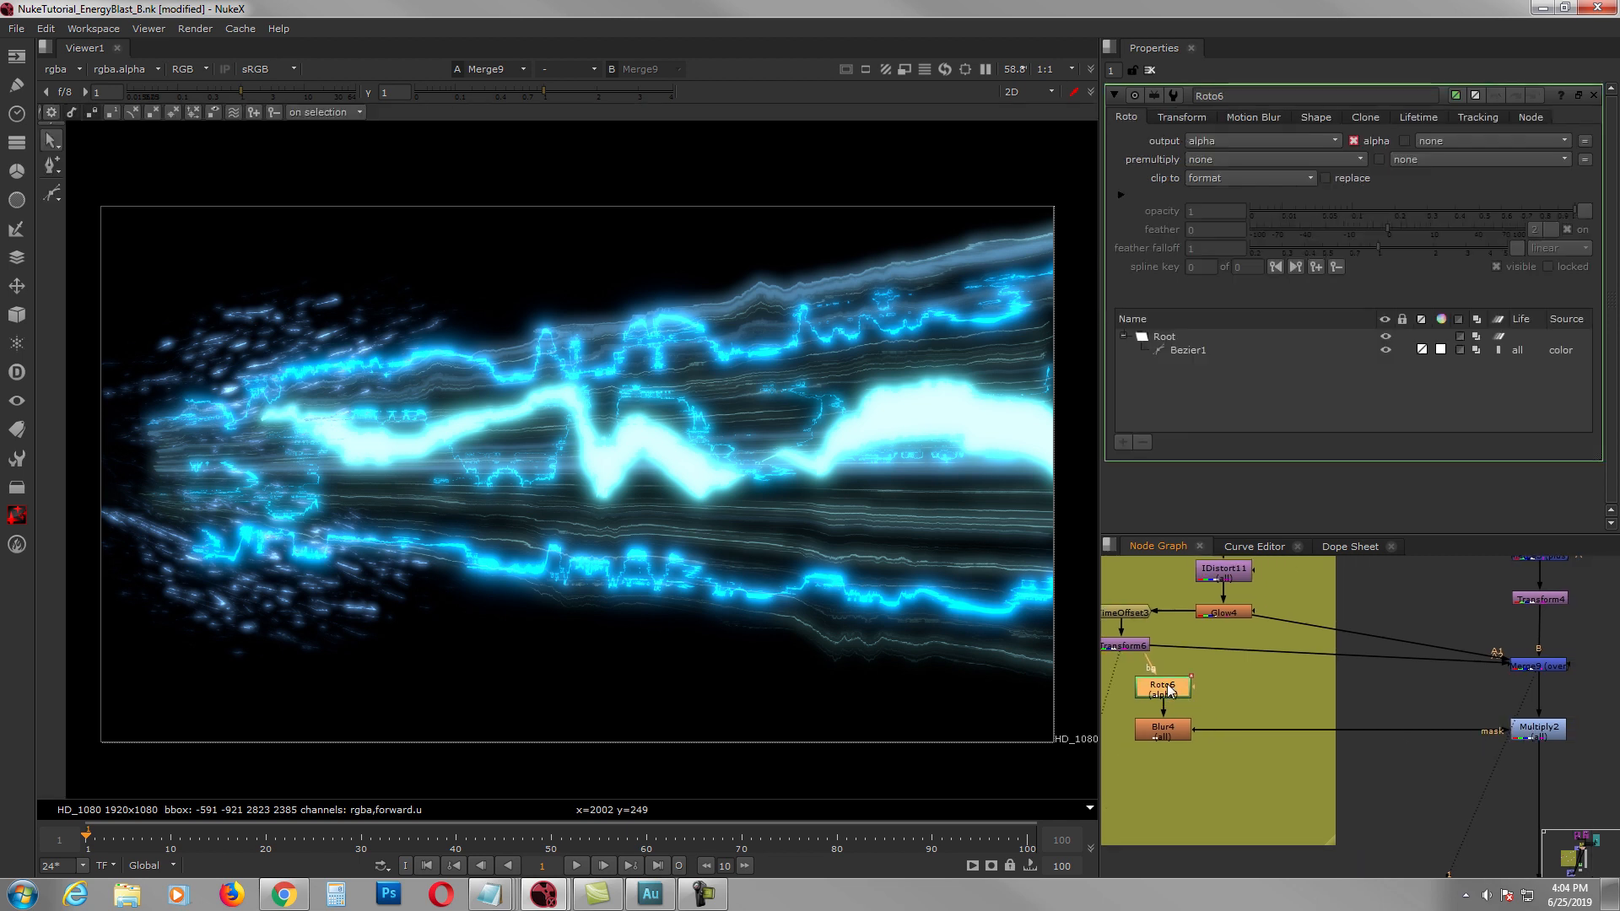
pyautogui.click(1534, 667)
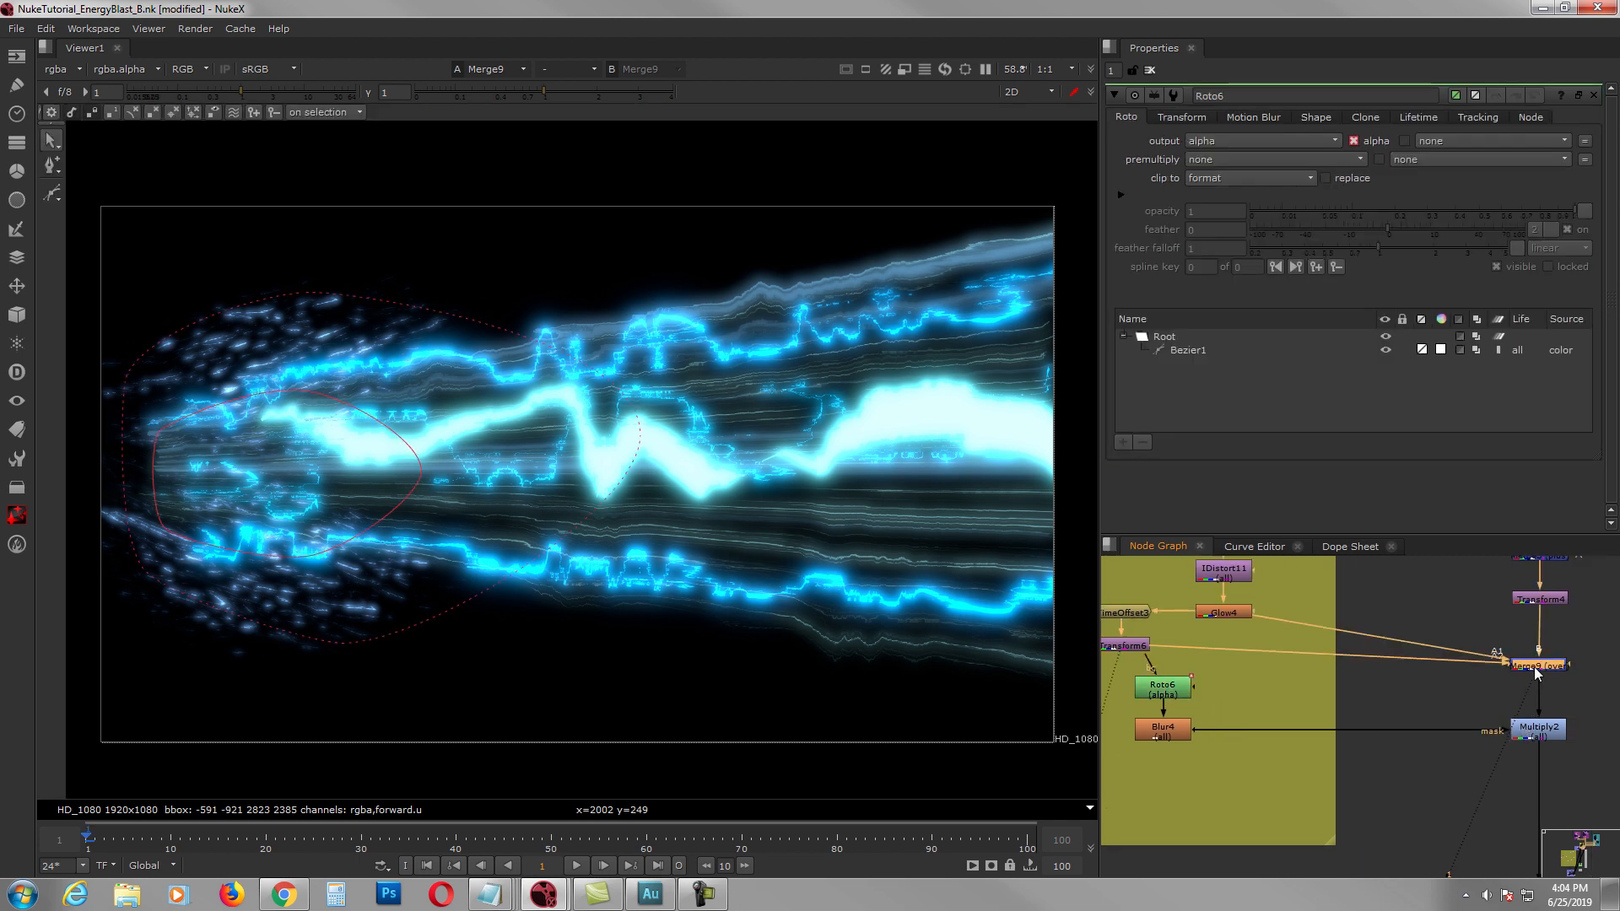
pyautogui.click(1540, 734)
pyautogui.press('1')
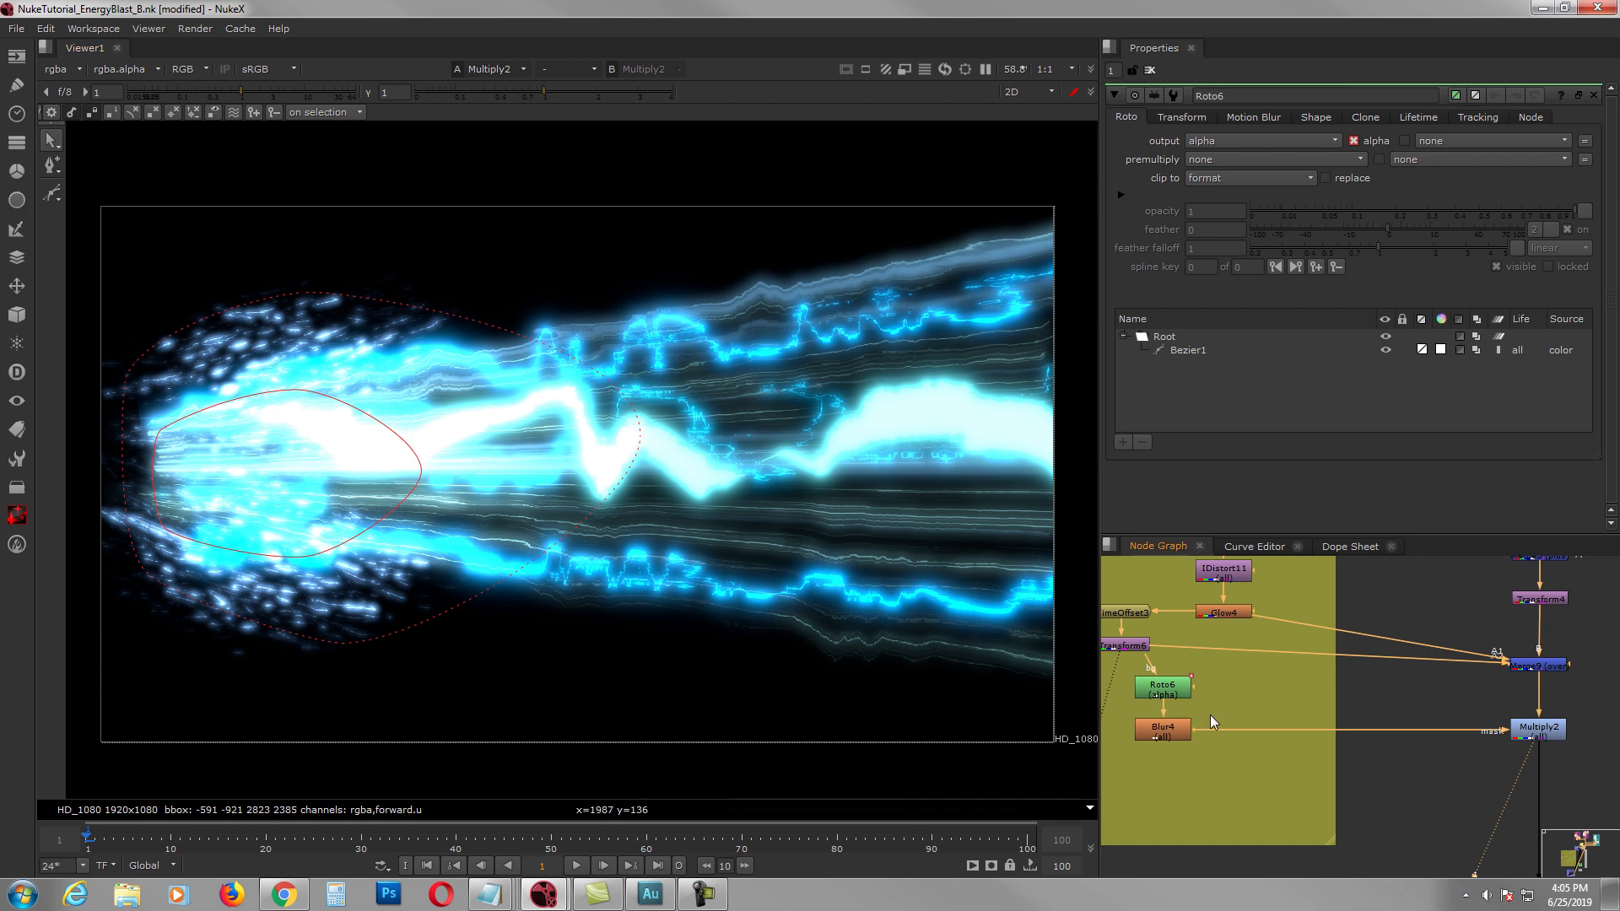
# Step: Move the Crop1 node slightly up toward Multiply2 in the main chain
pyautogui.moveTo(1330, 756); pyautogui.dragTo(1351, 721, button='middle')
pyautogui.moveTo(1454, 739); pyautogui.dragTo(1434, 700, button='middle')
pyautogui.moveTo(1481, 763); pyautogui.dragTo(1425, 726, button='middle')
pyautogui.moveTo(1491, 820); pyautogui.dragTo(1494, 785)
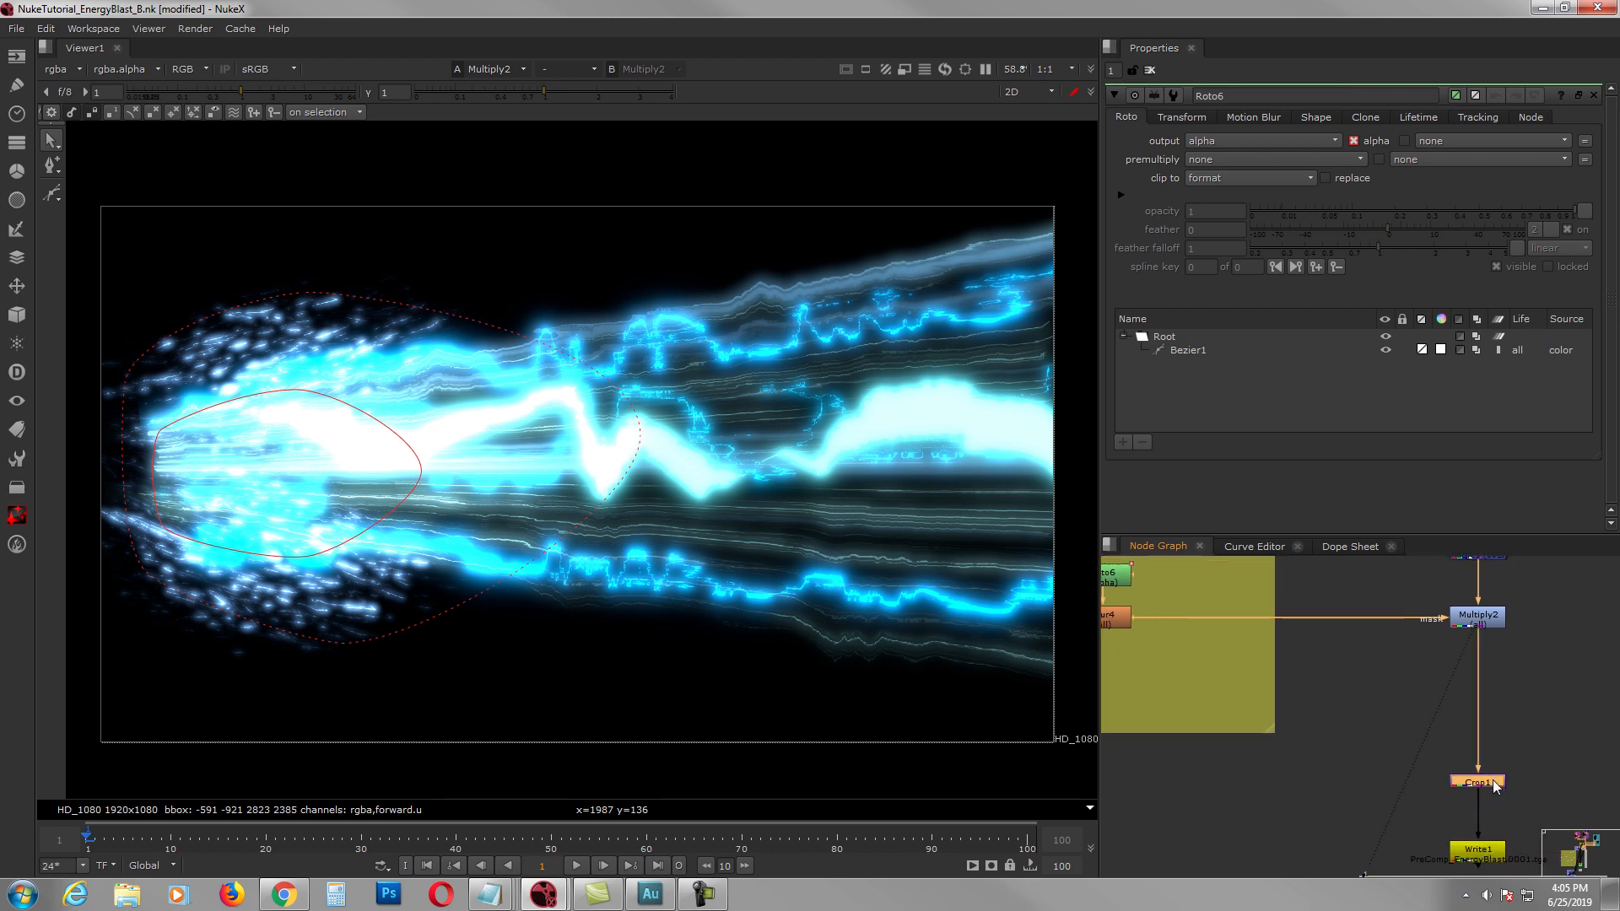
# Step: Close all open node properties and display Crop1 in the viewer
pyautogui.click(1150, 70)
pyautogui.click(1561, 726)
pyautogui.click(1483, 783)
pyautogui.press('1')
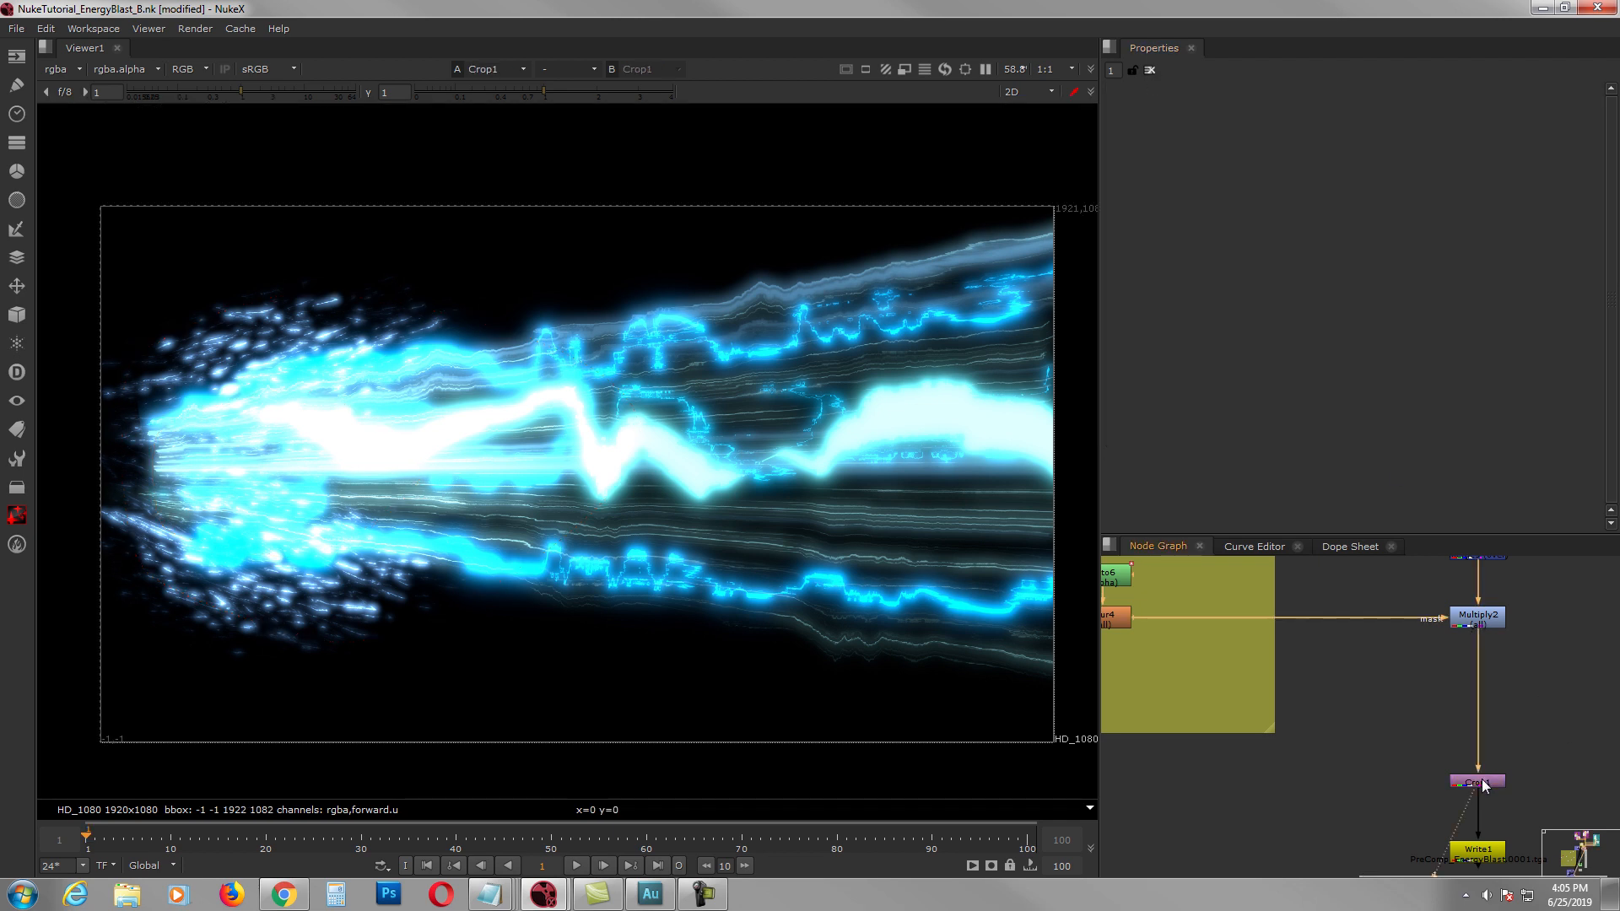
# Step: Open the Write1 properties to review the targa output settings for the PreComp_EnergyBlast sequence
pyautogui.moveTo(1480, 781); pyautogui.dragTo(1441, 679, button='middle')
pyautogui.scroll(1, 1445, 718)
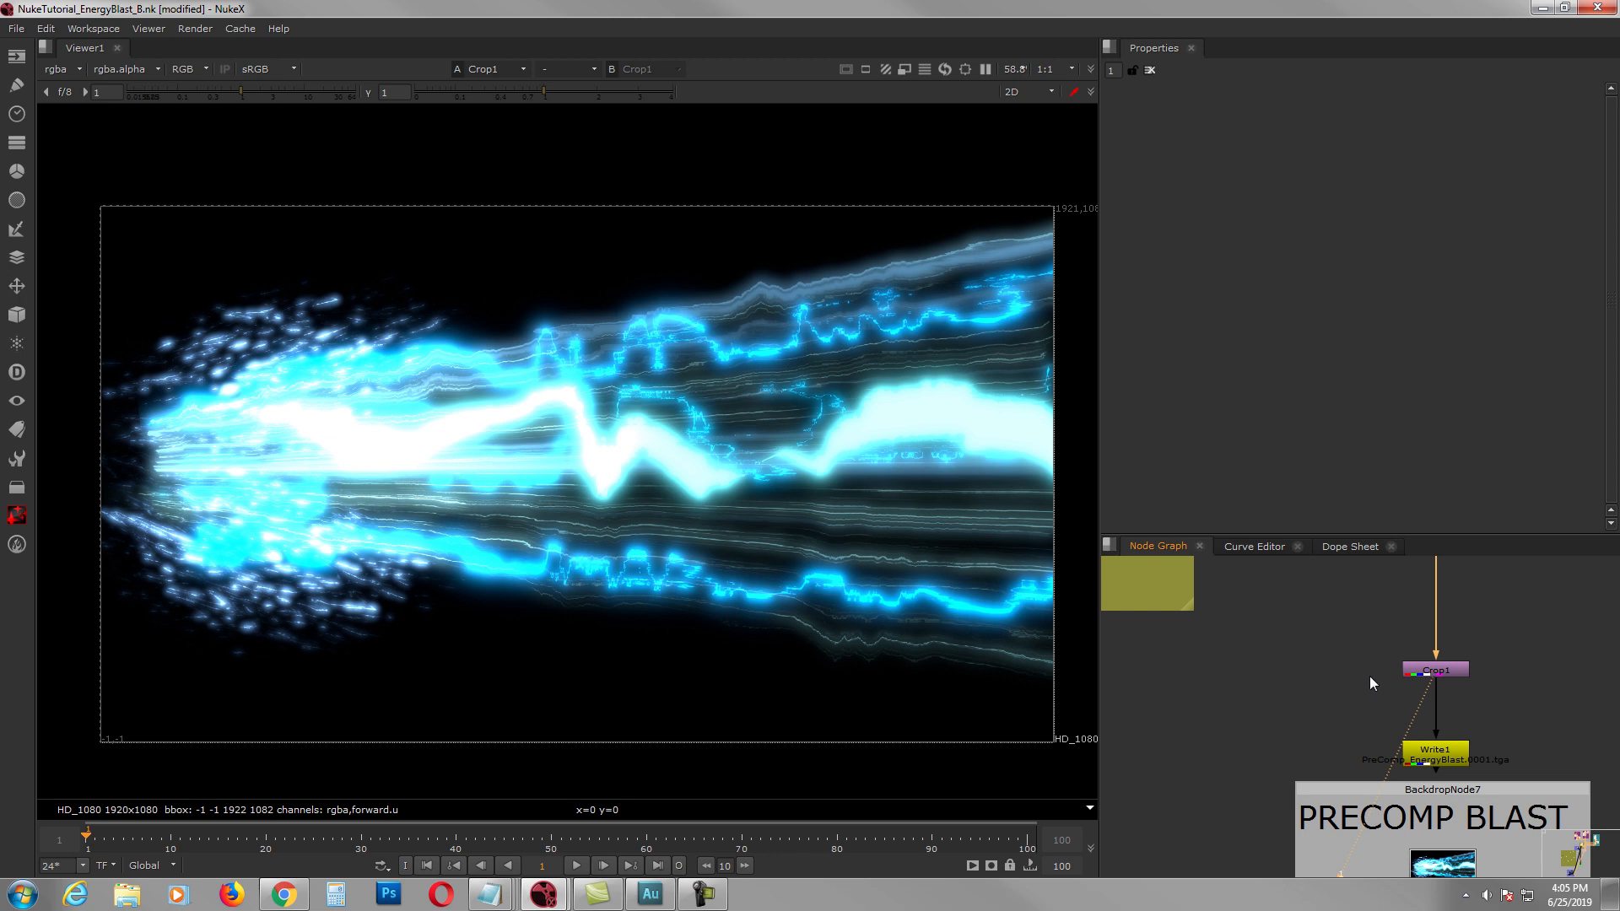
pyautogui.moveTo(1440, 706); pyautogui.dragTo(1429, 667, button='middle')
pyautogui.doubleClick(1436, 716)
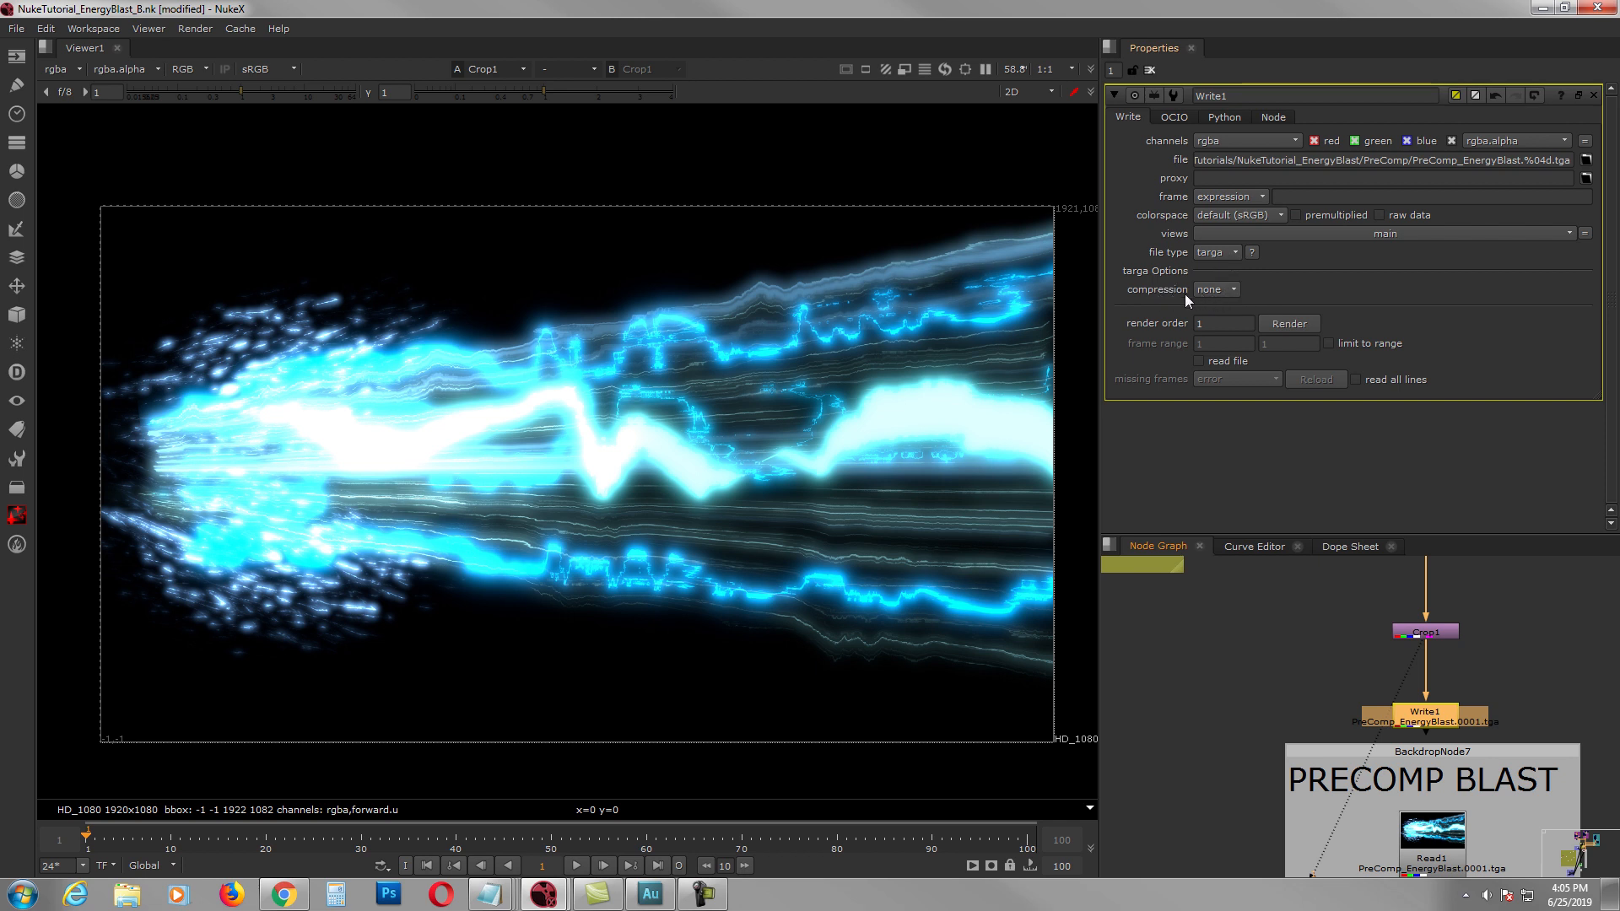
# Step: Display Read1 from the PRECOMP BLAST backdrop and clear all caches
pyautogui.moveTo(1424, 776); pyautogui.dragTo(1413, 690, button='middle')
pyautogui.click(1420, 750)
pyautogui.press('1')
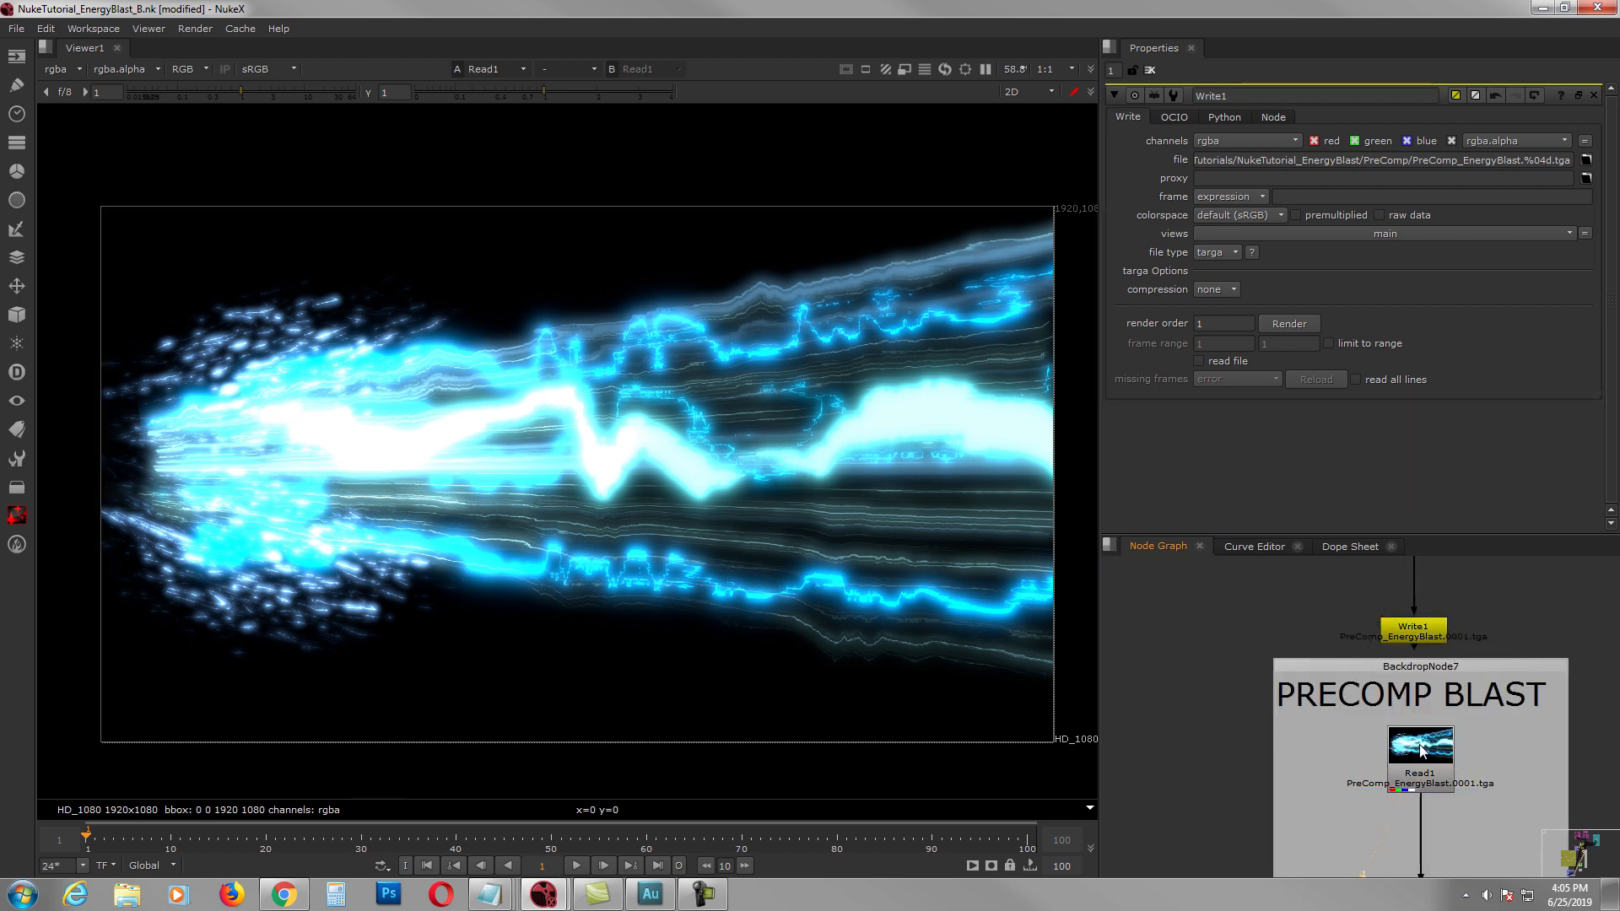
pyautogui.click(241, 28)
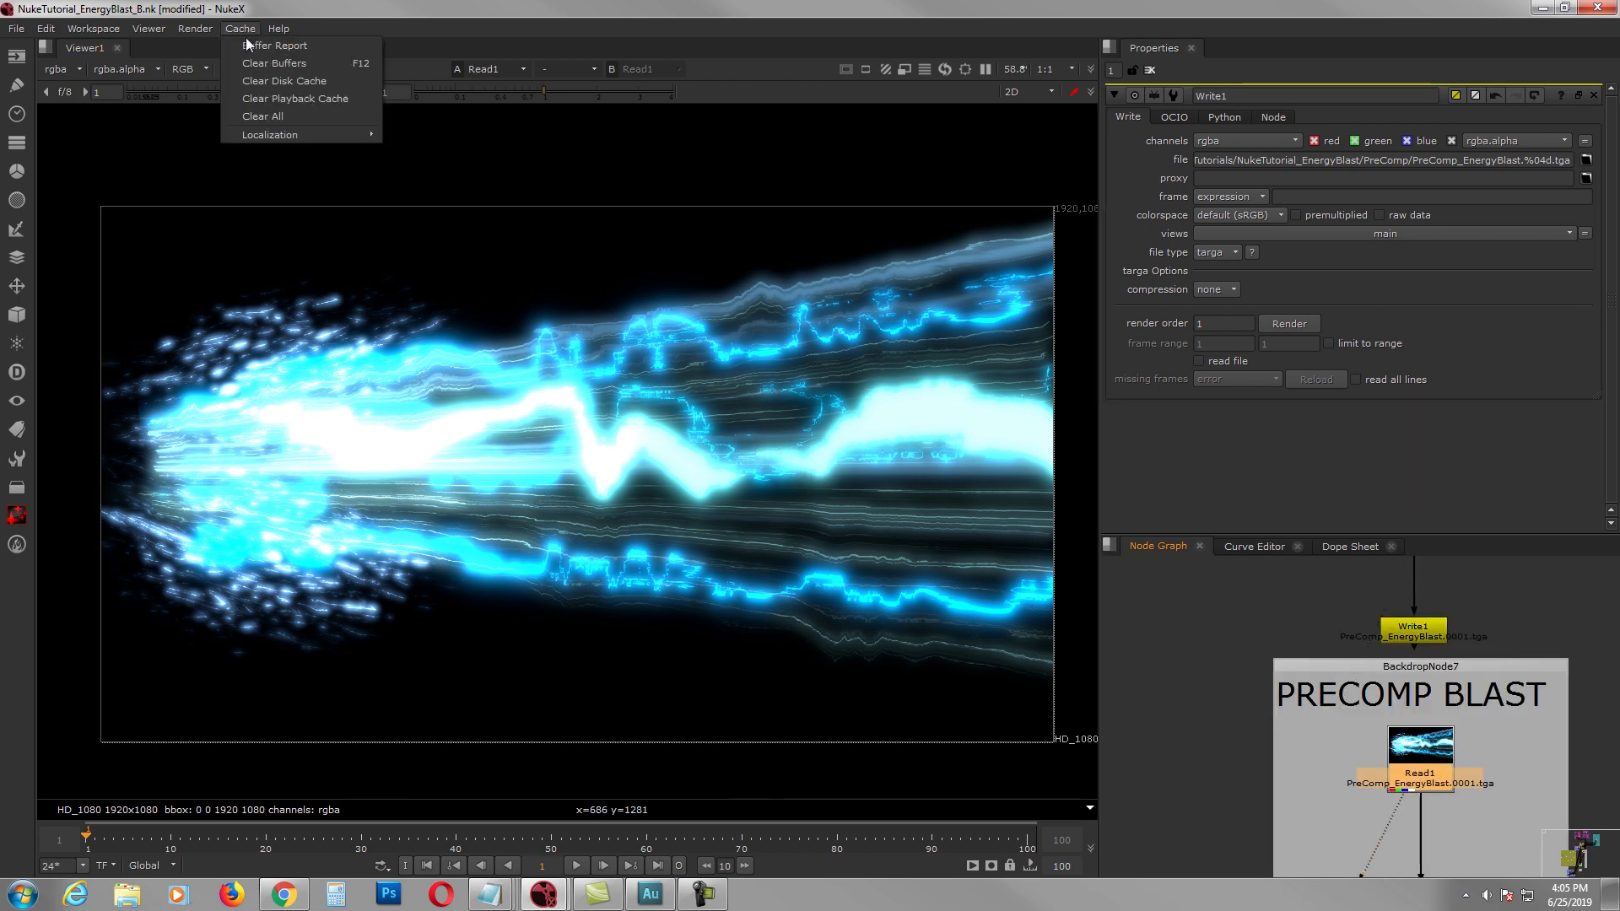
pyautogui.click(261, 116)
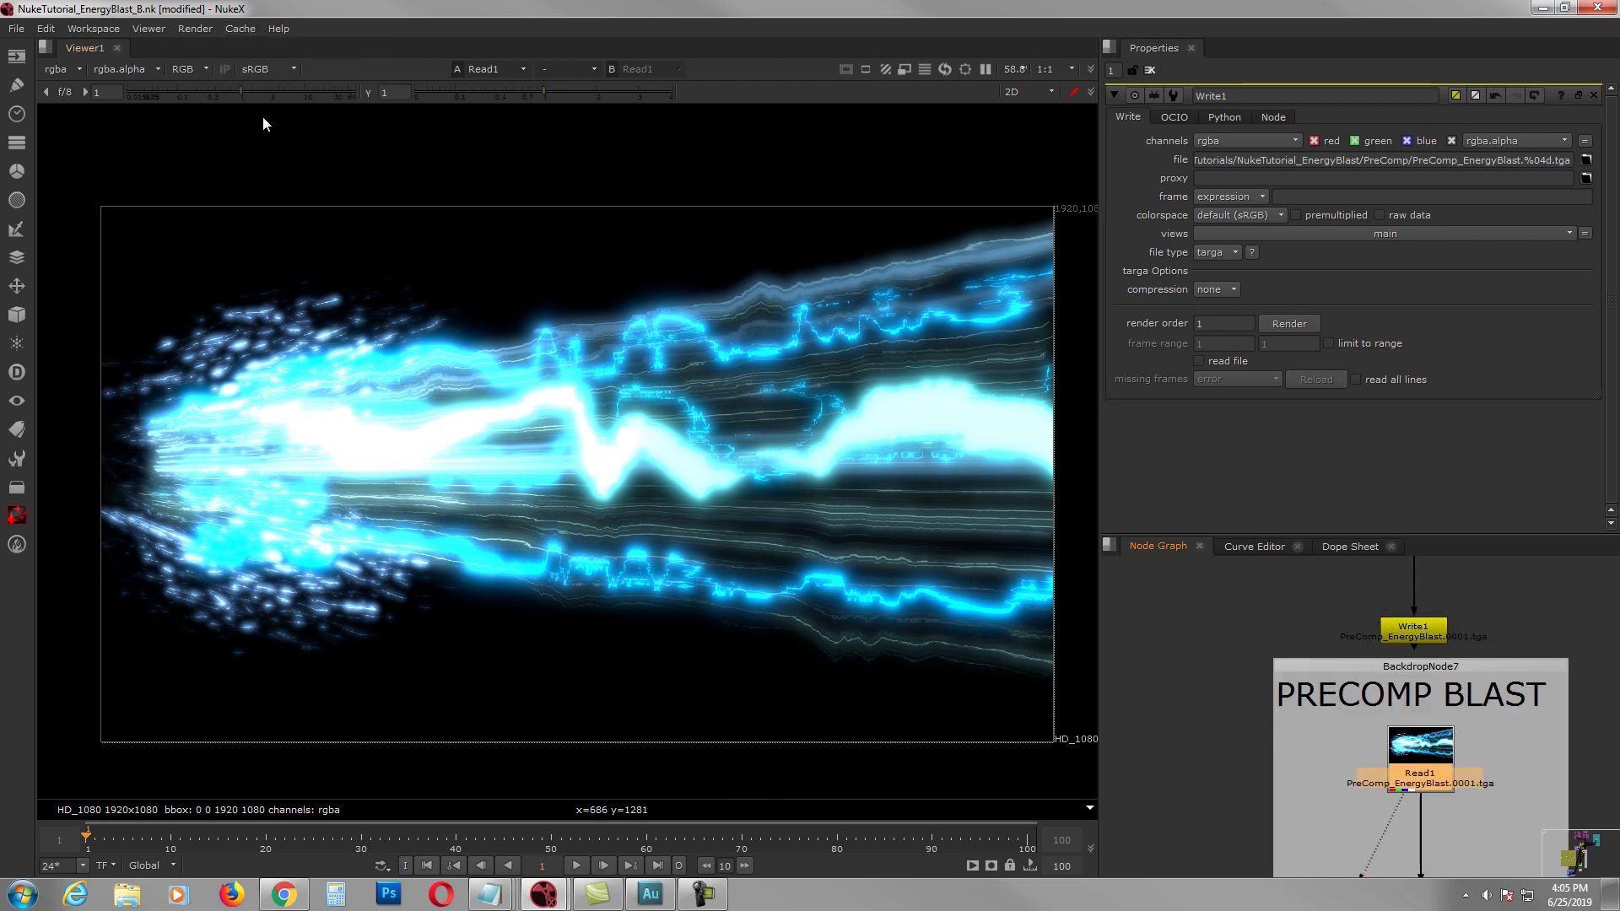
# Step: Play back the precomp blast sequence, stop it, and return to the first frame
pyautogui.click(576, 865)
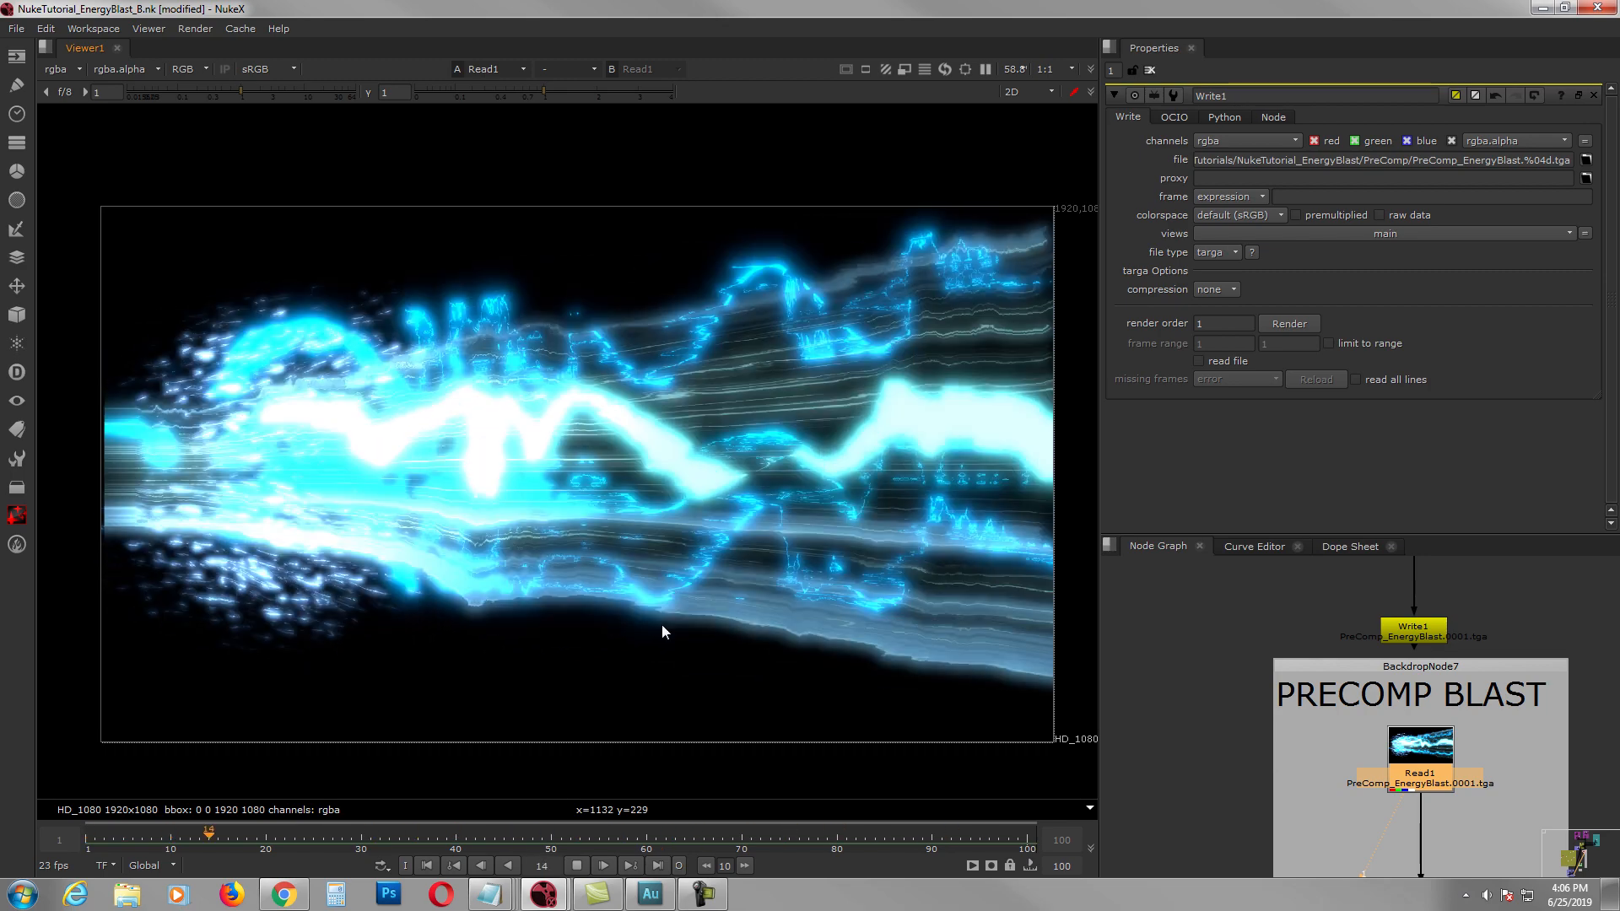
pyautogui.click(578, 862)
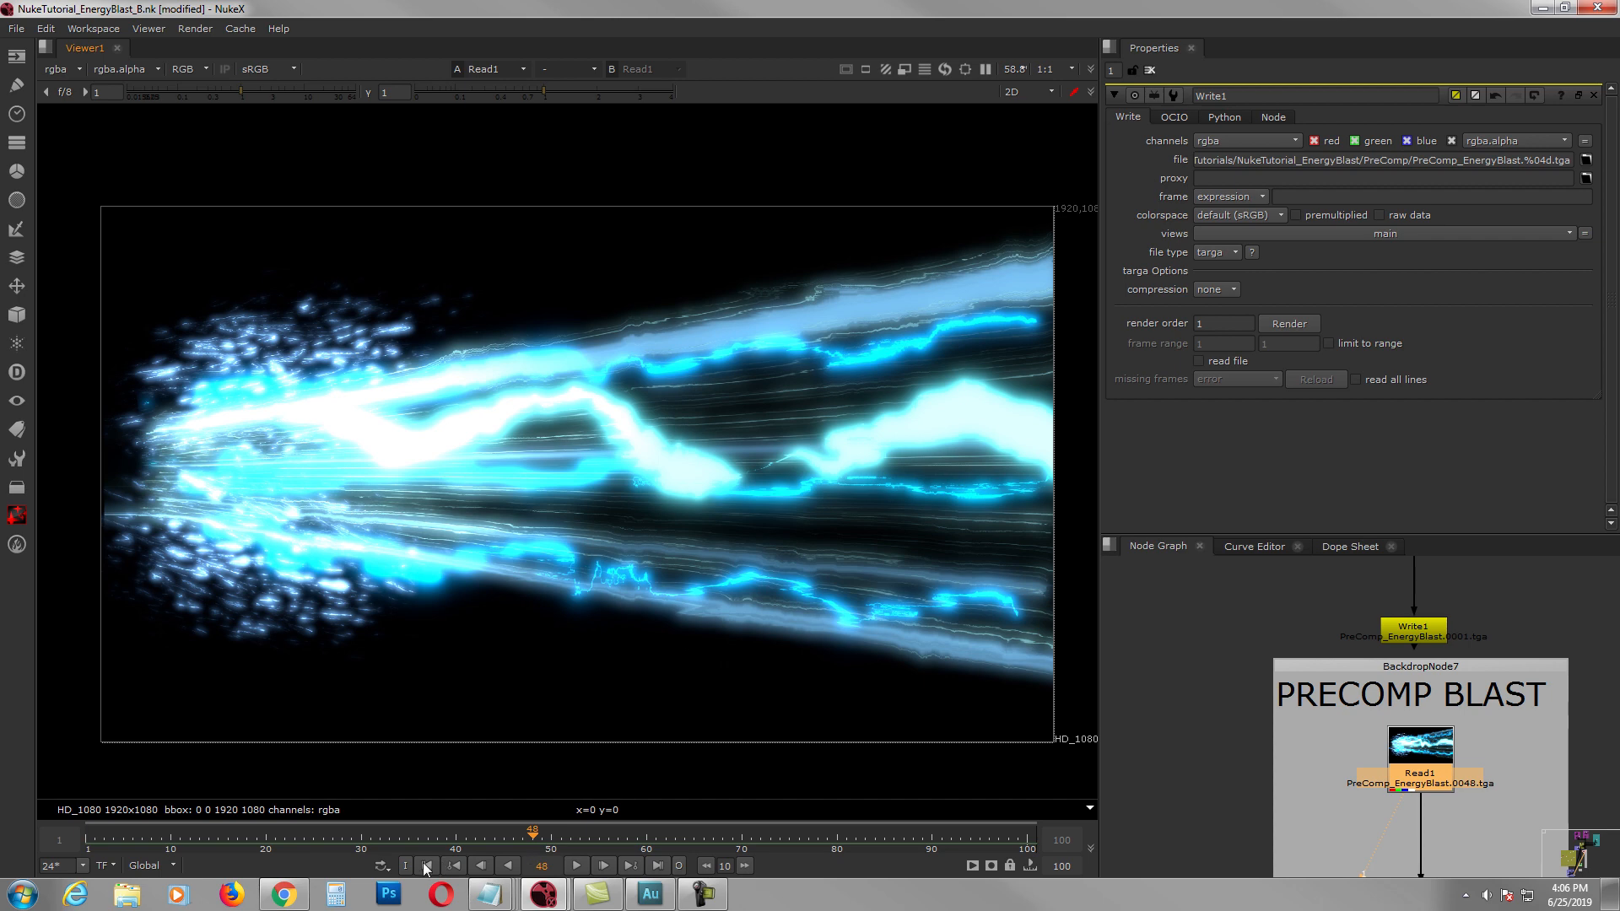
pyautogui.click(427, 866)
# Step: Examine the node chain below Read1 in the PRECOMP BLAST backdrop
pyautogui.scroll(8, 1343, 779)
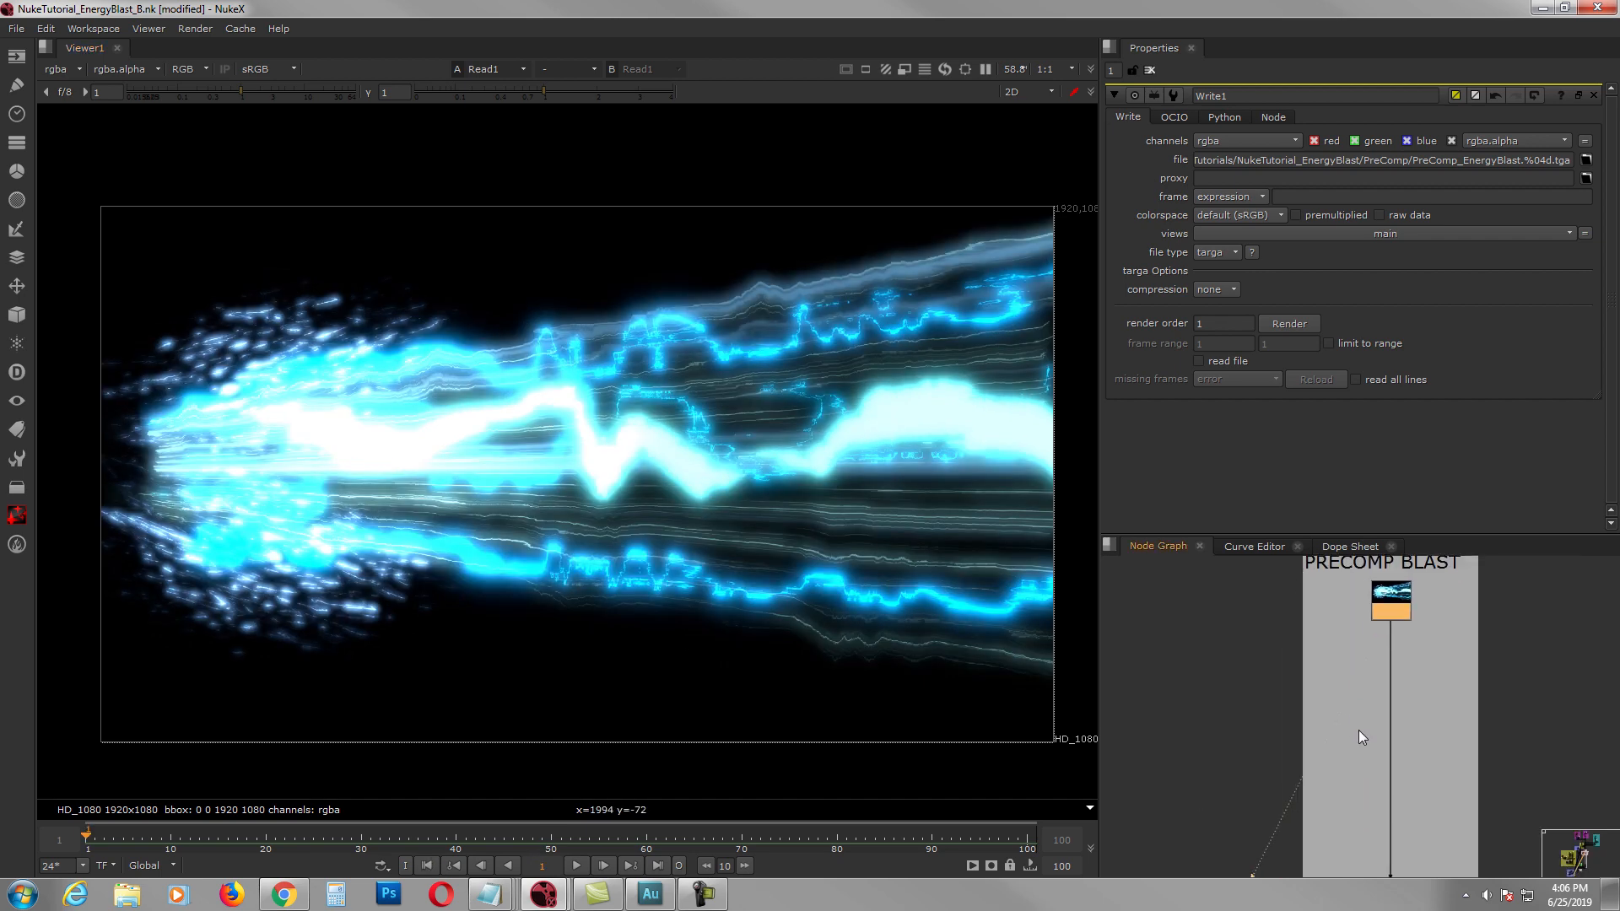
pyautogui.scroll(-4, 1355, 783)
pyautogui.moveTo(1313, 778); pyautogui.dragTo(1380, 626, button='middle')
pyautogui.moveTo(1355, 720); pyautogui.dragTo(1362, 652, button='middle')
pyautogui.moveTo(1503, 802); pyautogui.dragTo(1478, 688, button='middle')
pyautogui.scroll(5, 1397, 702)
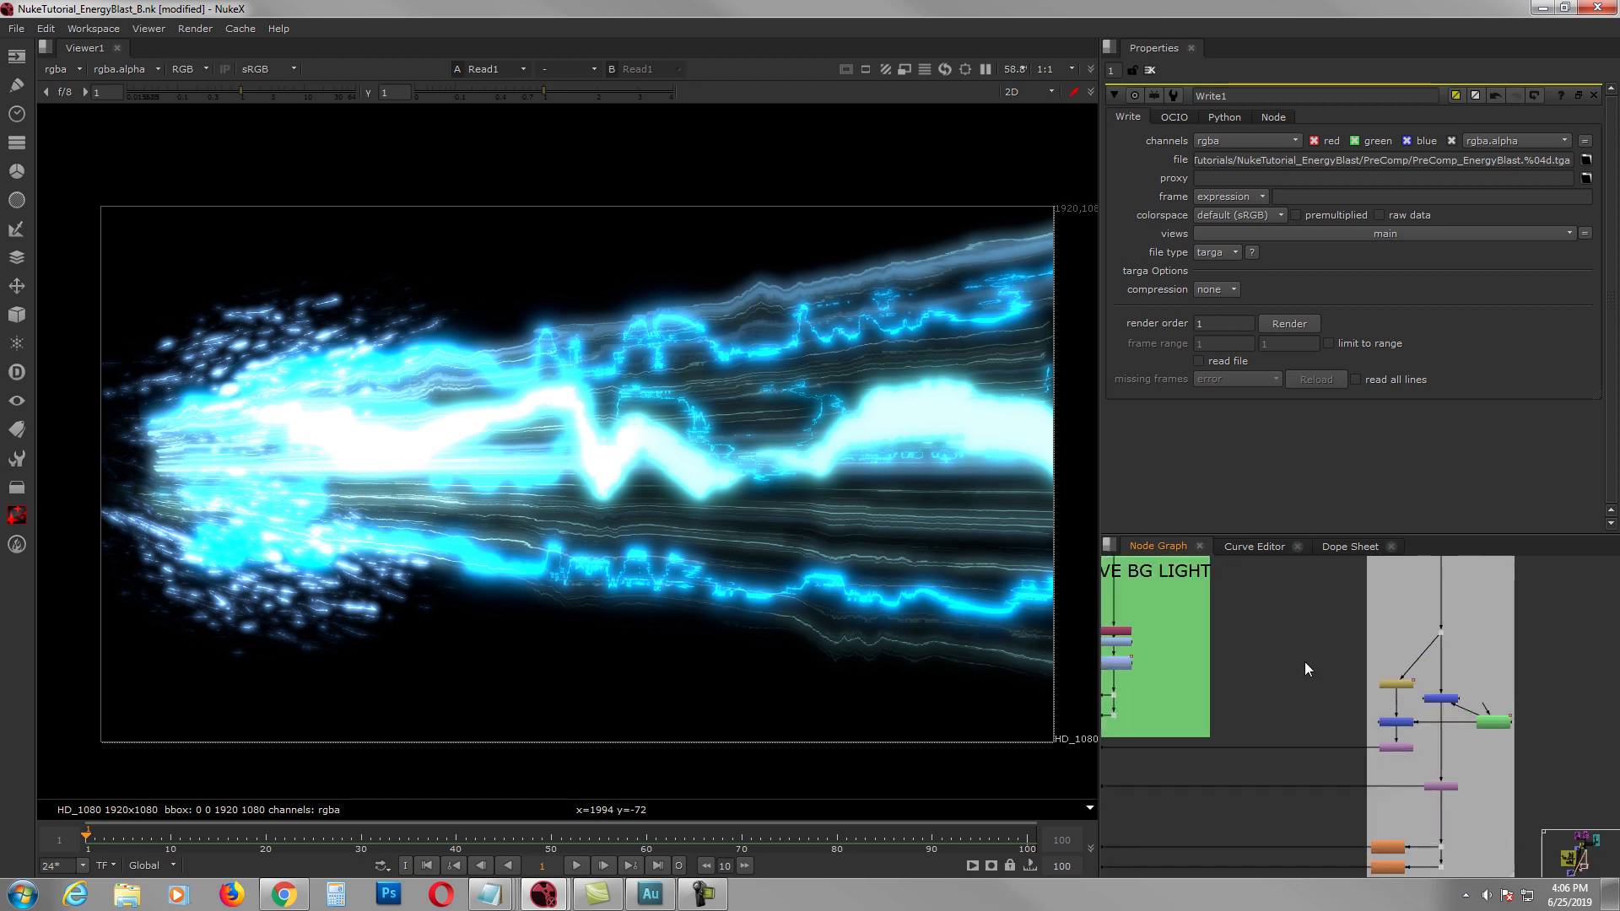
# Step: Locate the BG backdrop in the node graph and bring its background image nodes into view
pyautogui.moveTo(1305, 663); pyautogui.dragTo(1407, 714, button='middle')
pyautogui.scroll(-4, 1407, 714)
pyautogui.moveTo(1436, 676); pyautogui.dragTo(1539, 844)
pyautogui.click(1435, 672)
pyautogui.scroll(-2, 1436, 777)
pyautogui.moveTo(1396, 594); pyautogui.dragTo(1440, 739, button='middle')
pyautogui.scroll(4, 1529, 729)
pyautogui.moveTo(1488, 658); pyautogui.dragTo(1443, 742, button='middle')
pyautogui.scroll(2, 1553, 732)
pyautogui.scroll(-1, 1443, 745)
pyautogui.moveTo(1219, 648); pyautogui.dragTo(1435, 762, button='middle')
pyautogui.scroll(1, 1360, 713)
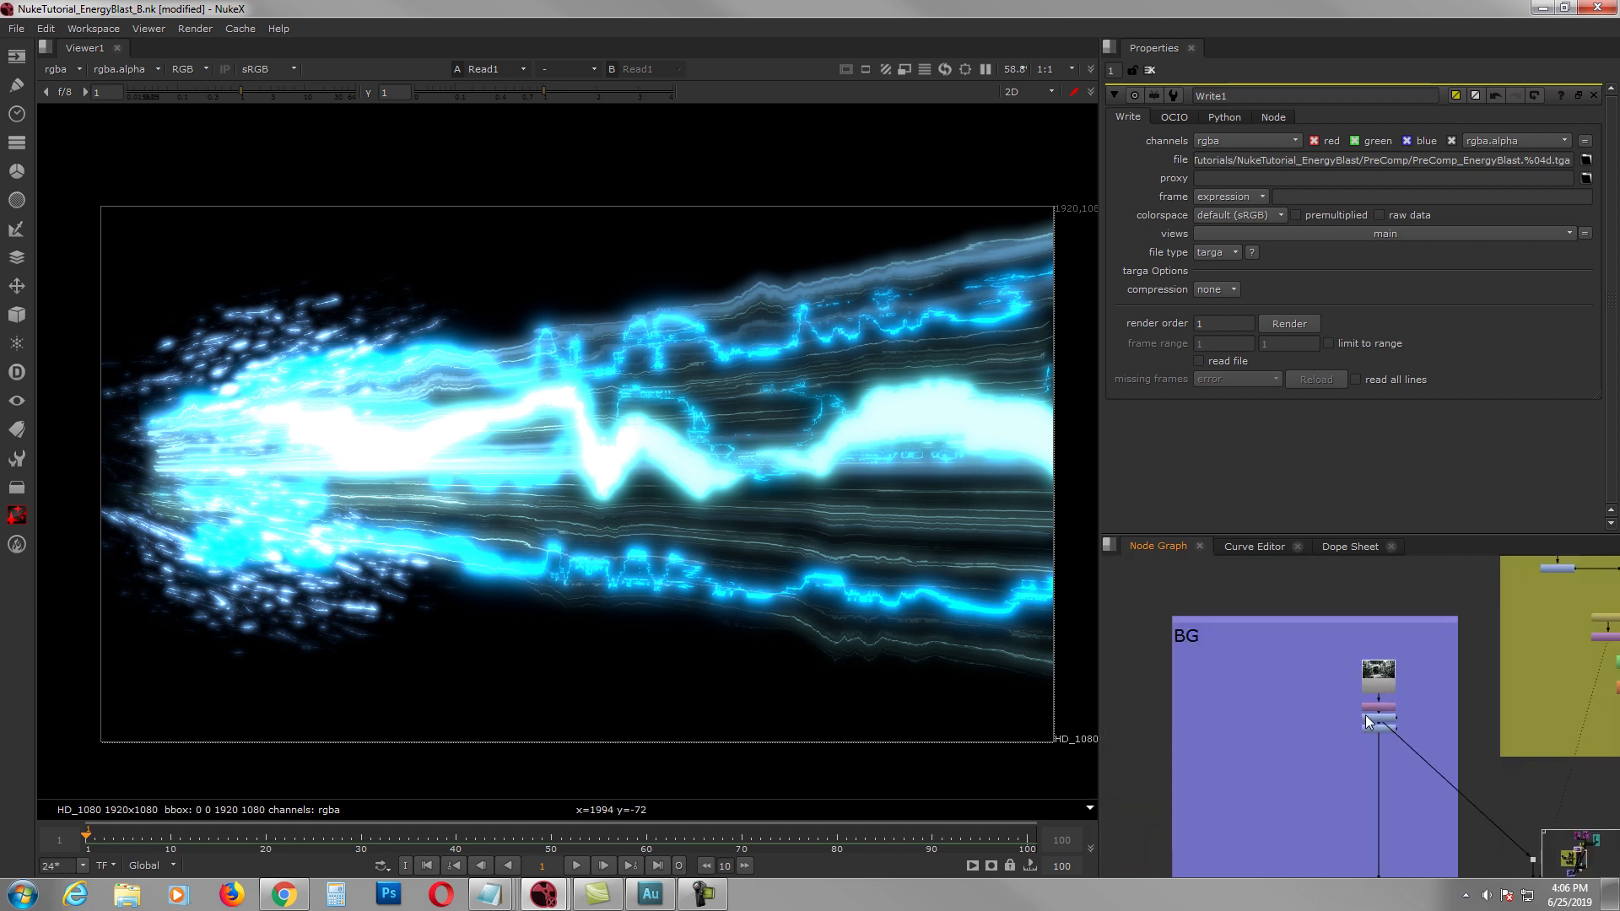
# Step: Display the output of Reformat1 below the spaceship interior image in the BG backdrop
pyautogui.scroll(3, 1365, 715)
pyautogui.click(1446, 713)
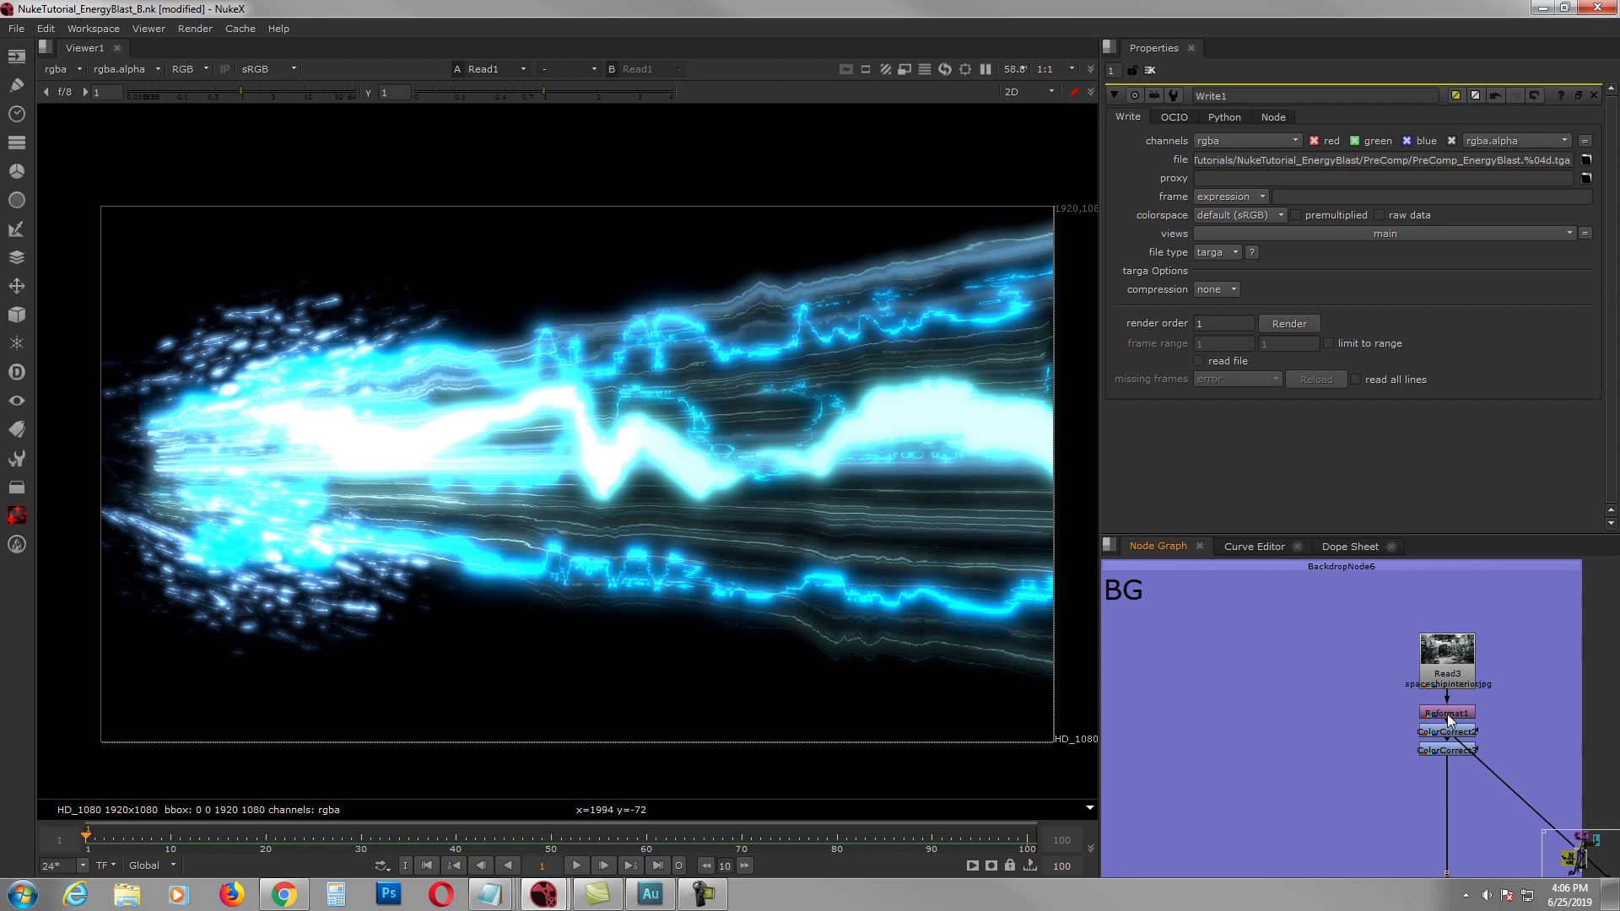
pyautogui.press('1')
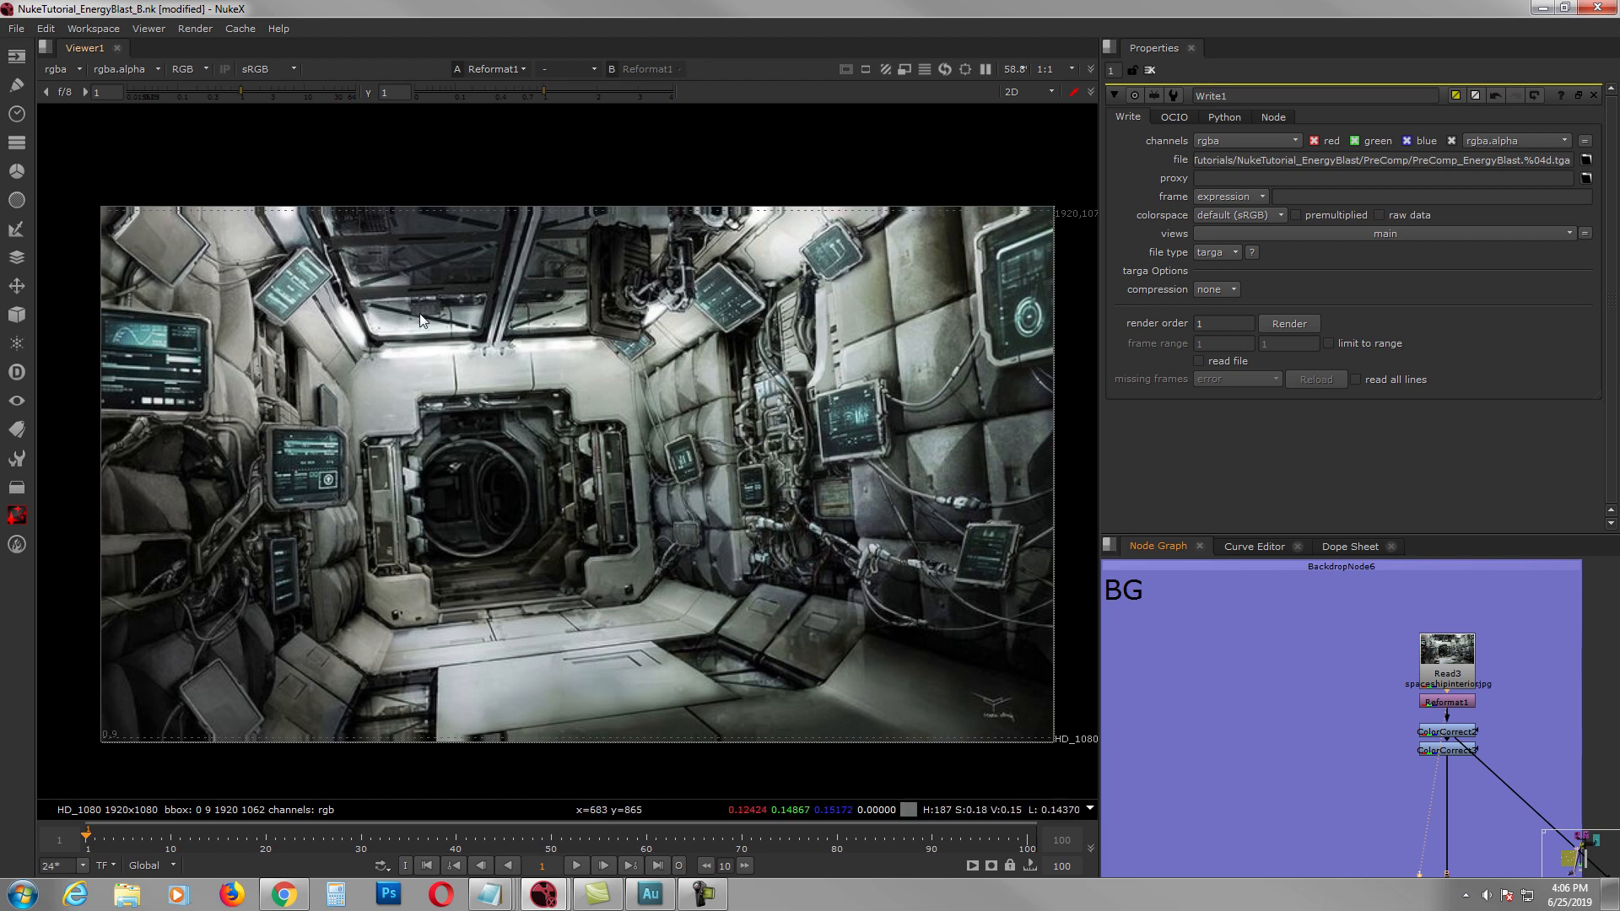
# Step: Display ColorCorrect2 below Reformat1 in the BG chain and open its properties
pyautogui.moveTo(1347, 658); pyautogui.dragTo(1294, 633, button='middle')
pyautogui.moveTo(1401, 649); pyautogui.dragTo(1401, 644)
pyautogui.click(1397, 705)
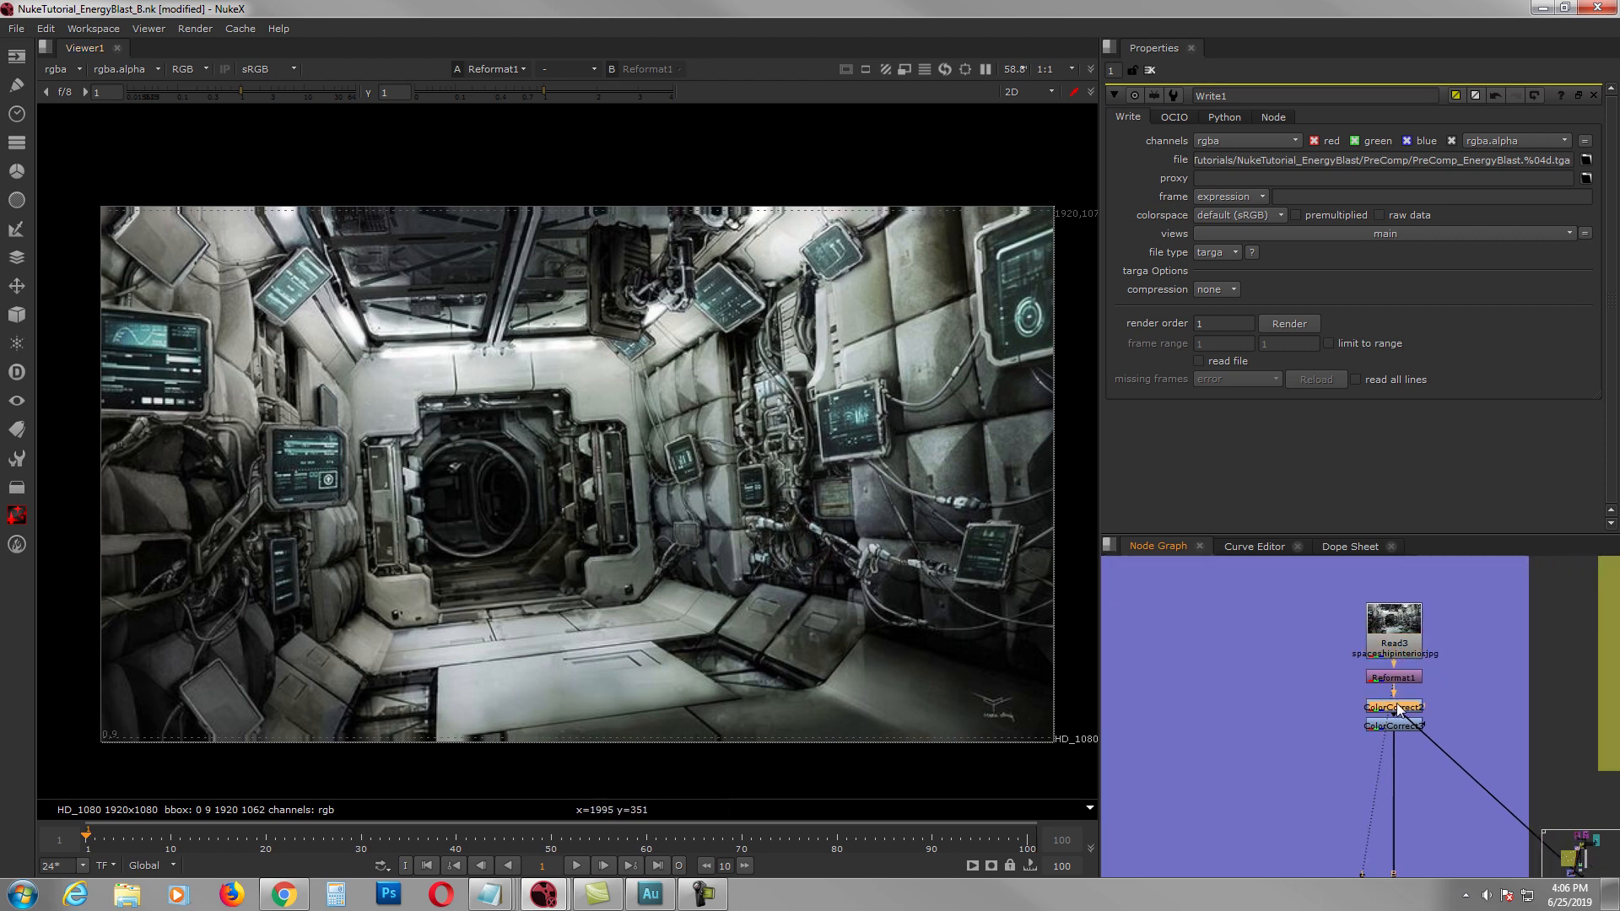
pyautogui.press('1')
pyautogui.doubleClick(1396, 706)
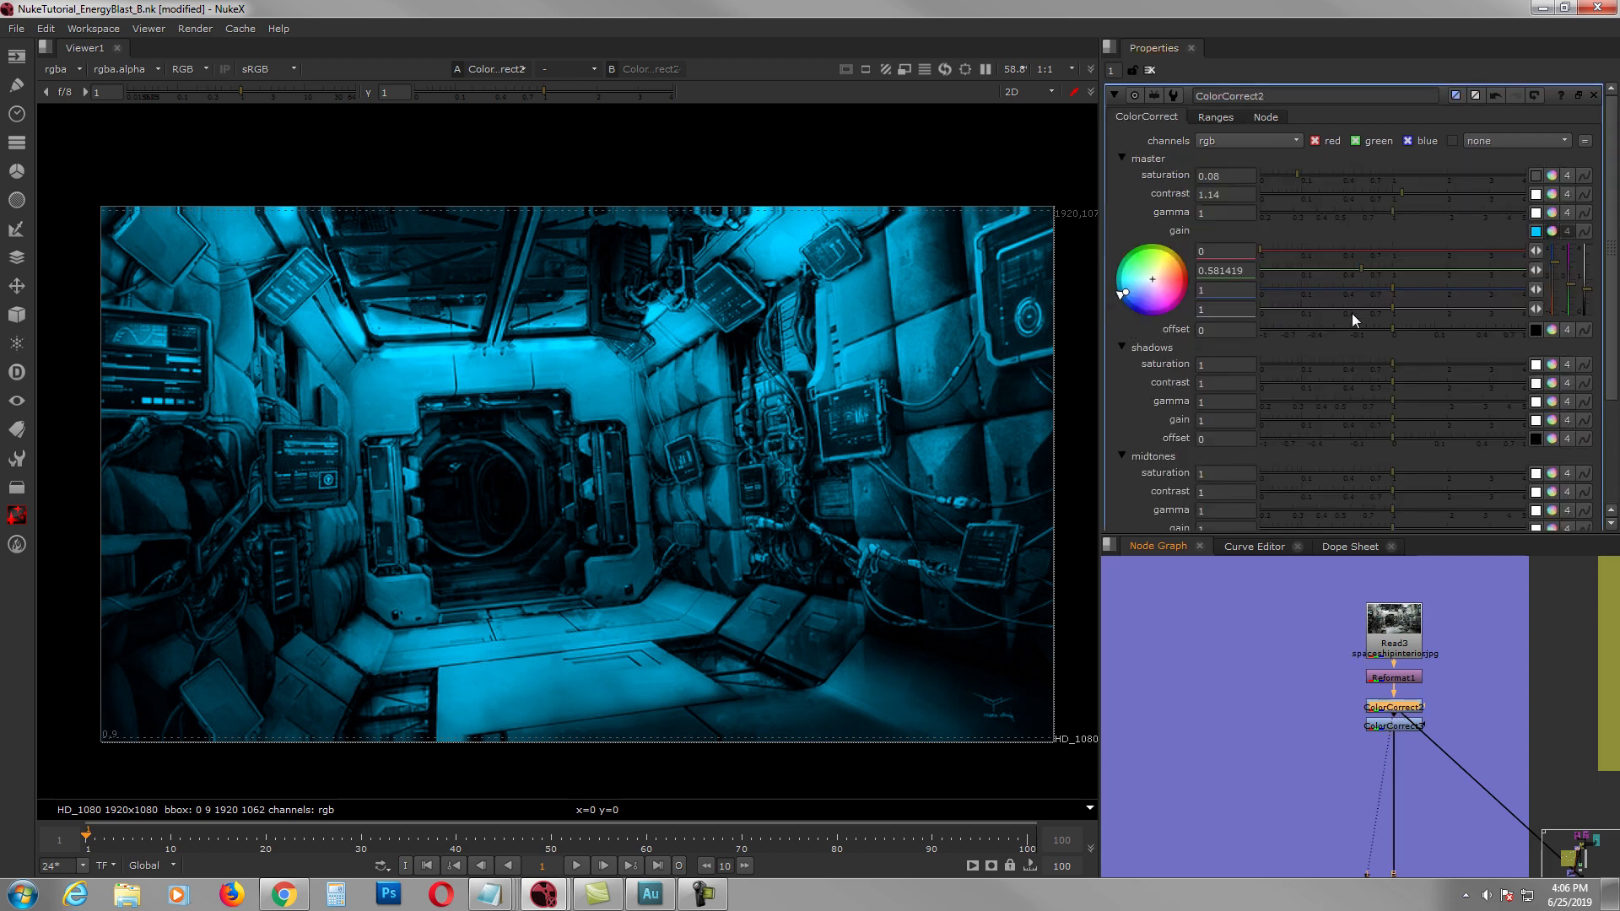
# Step: Move ColorCorrect3 slightly down from ColorCorrect2, display its output and open its properties
pyautogui.moveTo(1371, 722); pyautogui.dragTo(1378, 751)
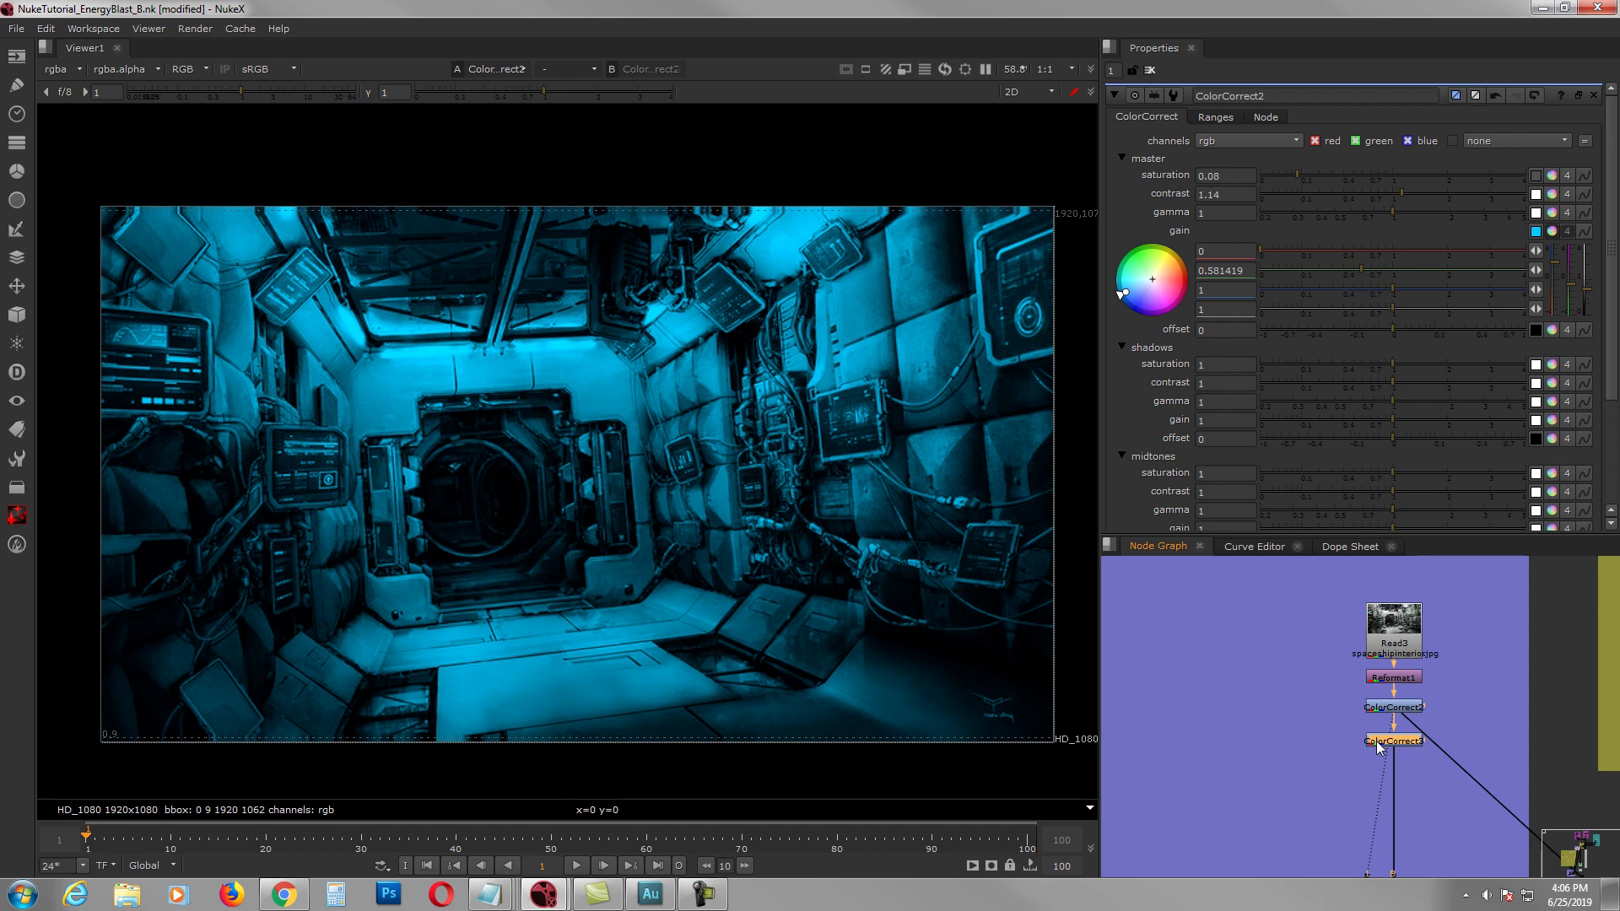
pyautogui.press('1')
pyautogui.click(1375, 744)
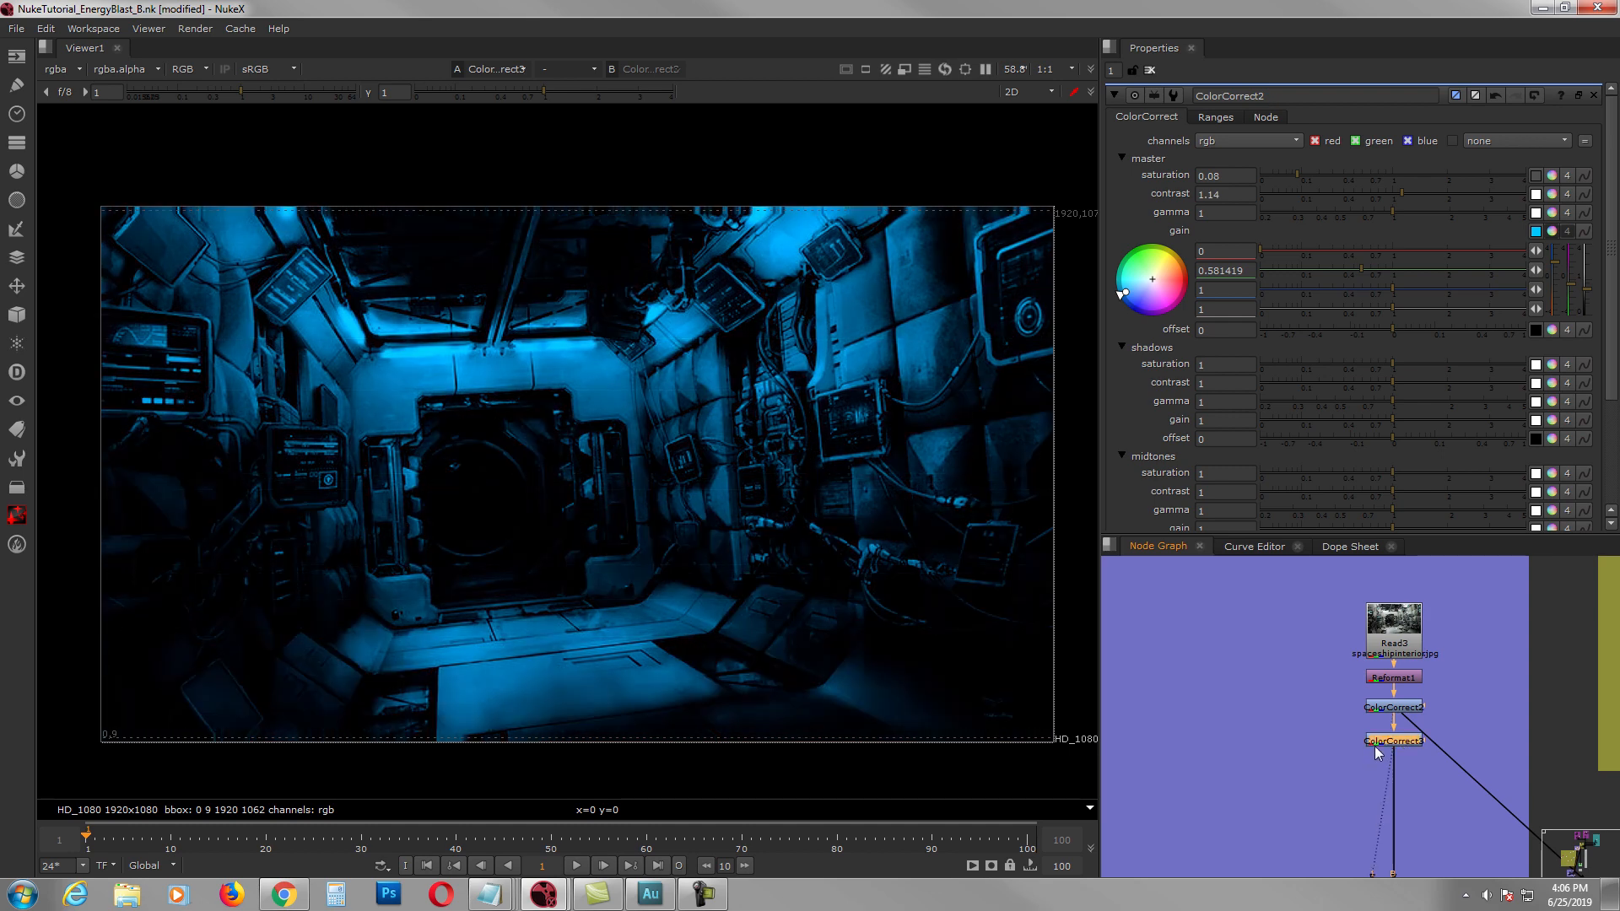
pyautogui.doubleClick(1375, 744)
# Step: Locate the character section of the node graph next to the INTERACTIVE BG LIGHT backdrop and survey its branches
pyautogui.scroll(-2, 1271, 734)
pyautogui.moveTo(1281, 801)
pyautogui.mouseDown(button='middle')
pyautogui.moveTo(1257, 752)
pyautogui.moveTo(1274, 766)
pyautogui.moveTo(1268, 699)
pyautogui.mouseUp(button='middle')
pyautogui.scroll(-3, 1265, 758)
pyautogui.moveTo(1286, 854); pyautogui.dragTo(1281, 664, button='middle')
pyautogui.moveTo(1288, 767); pyautogui.dragTo(1384, 741, button='middle')
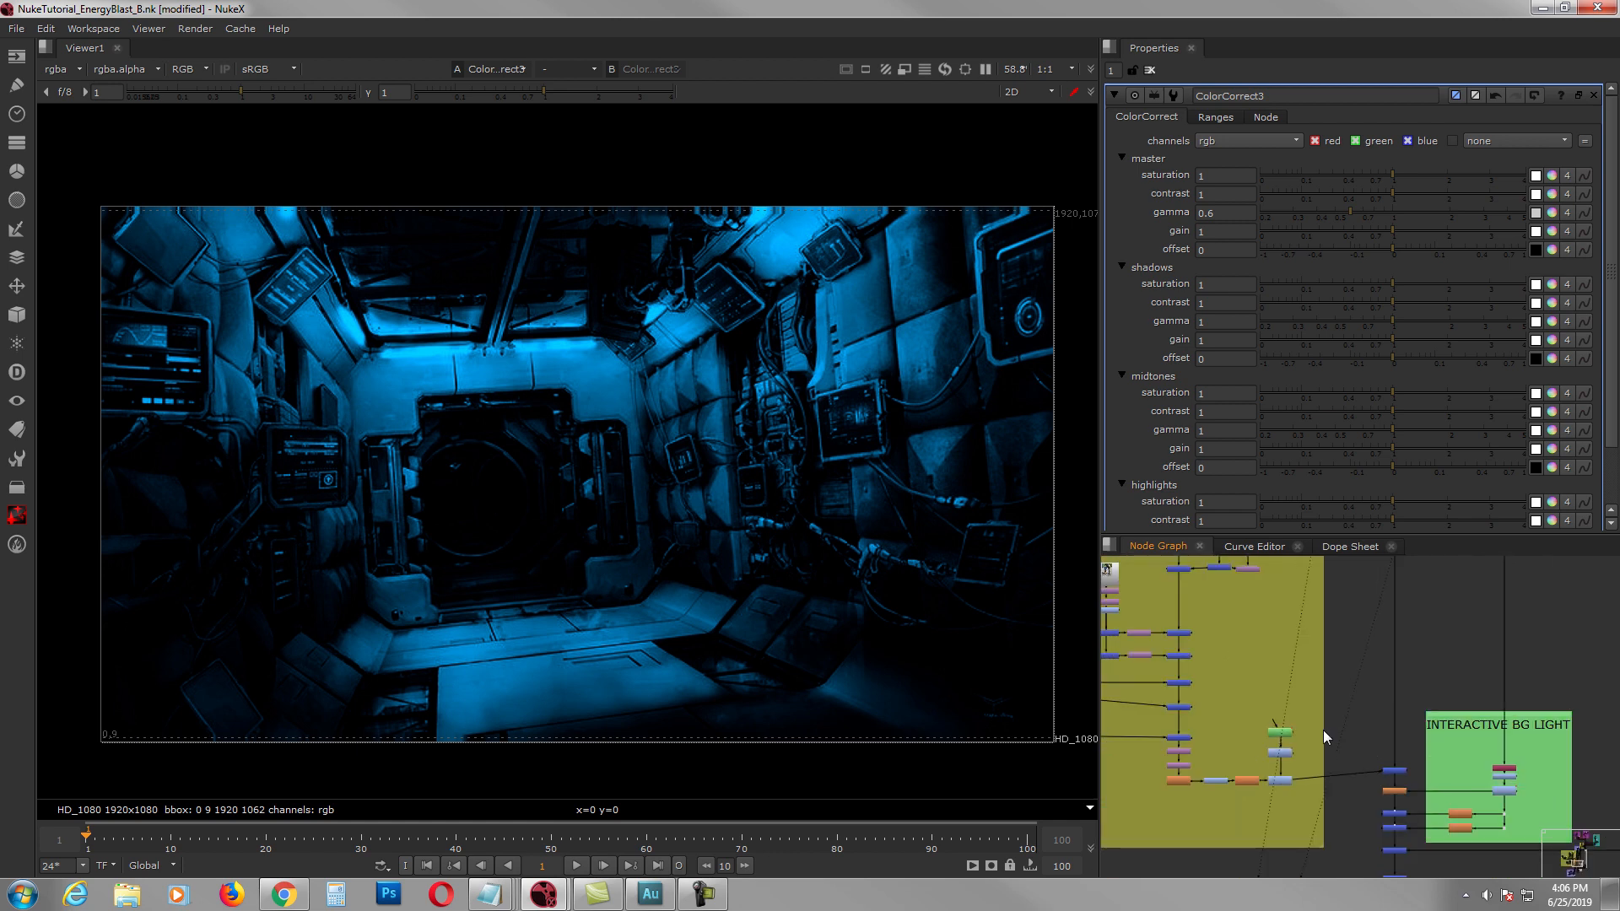
pyautogui.moveTo(1202, 630); pyautogui.dragTo(1242, 685, button='middle')
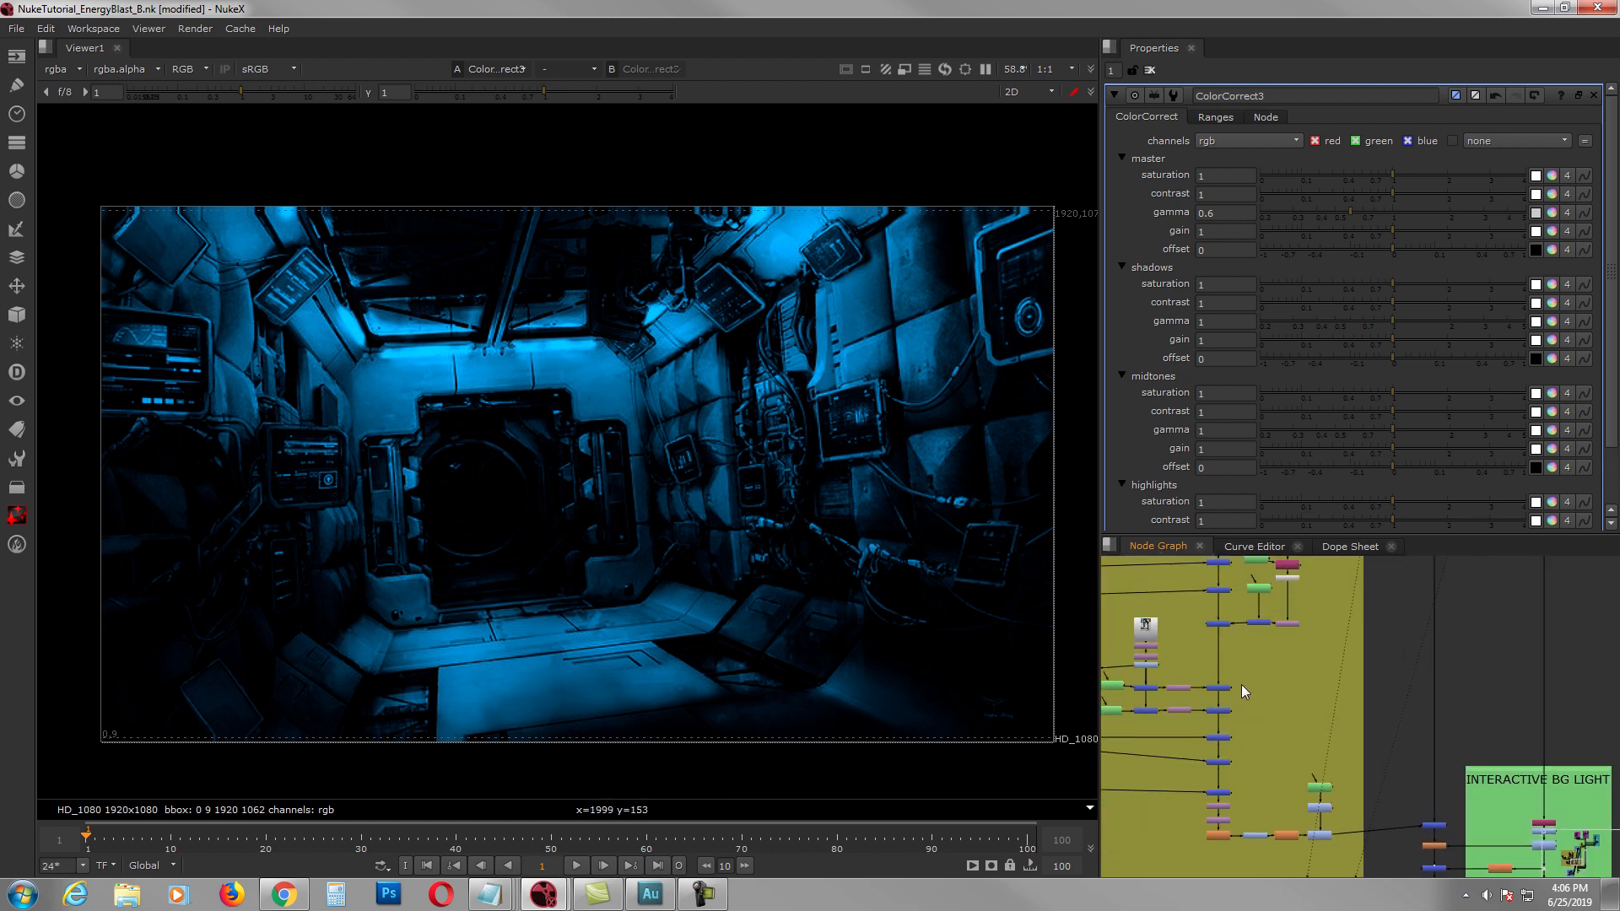
pyautogui.scroll(-2, 1245, 657)
pyautogui.moveTo(1216, 620)
pyautogui.mouseDown(button='middle')
pyautogui.moveTo(1254, 700)
pyautogui.moveTo(1319, 761)
pyautogui.mouseUp(button='middle')
pyautogui.moveTo(1277, 681); pyautogui.dragTo(1328, 757, button='middle')
pyautogui.moveTo(1198, 638); pyautogui.dragTo(1288, 630, button='middle')
pyautogui.moveTo(1337, 676); pyautogui.dragTo(1297, 607, button='middle')
pyautogui.moveTo(1327, 790)
pyautogui.mouseDown(button='middle')
pyautogui.moveTo(1244, 669)
pyautogui.moveTo(1256, 689)
pyautogui.mouseUp(button='middle')
# Step: Display the output of Multiply5 at the end of the character node chain
pyautogui.scroll(1, 1385, 771)
pyautogui.scroll(2, 1384, 764)
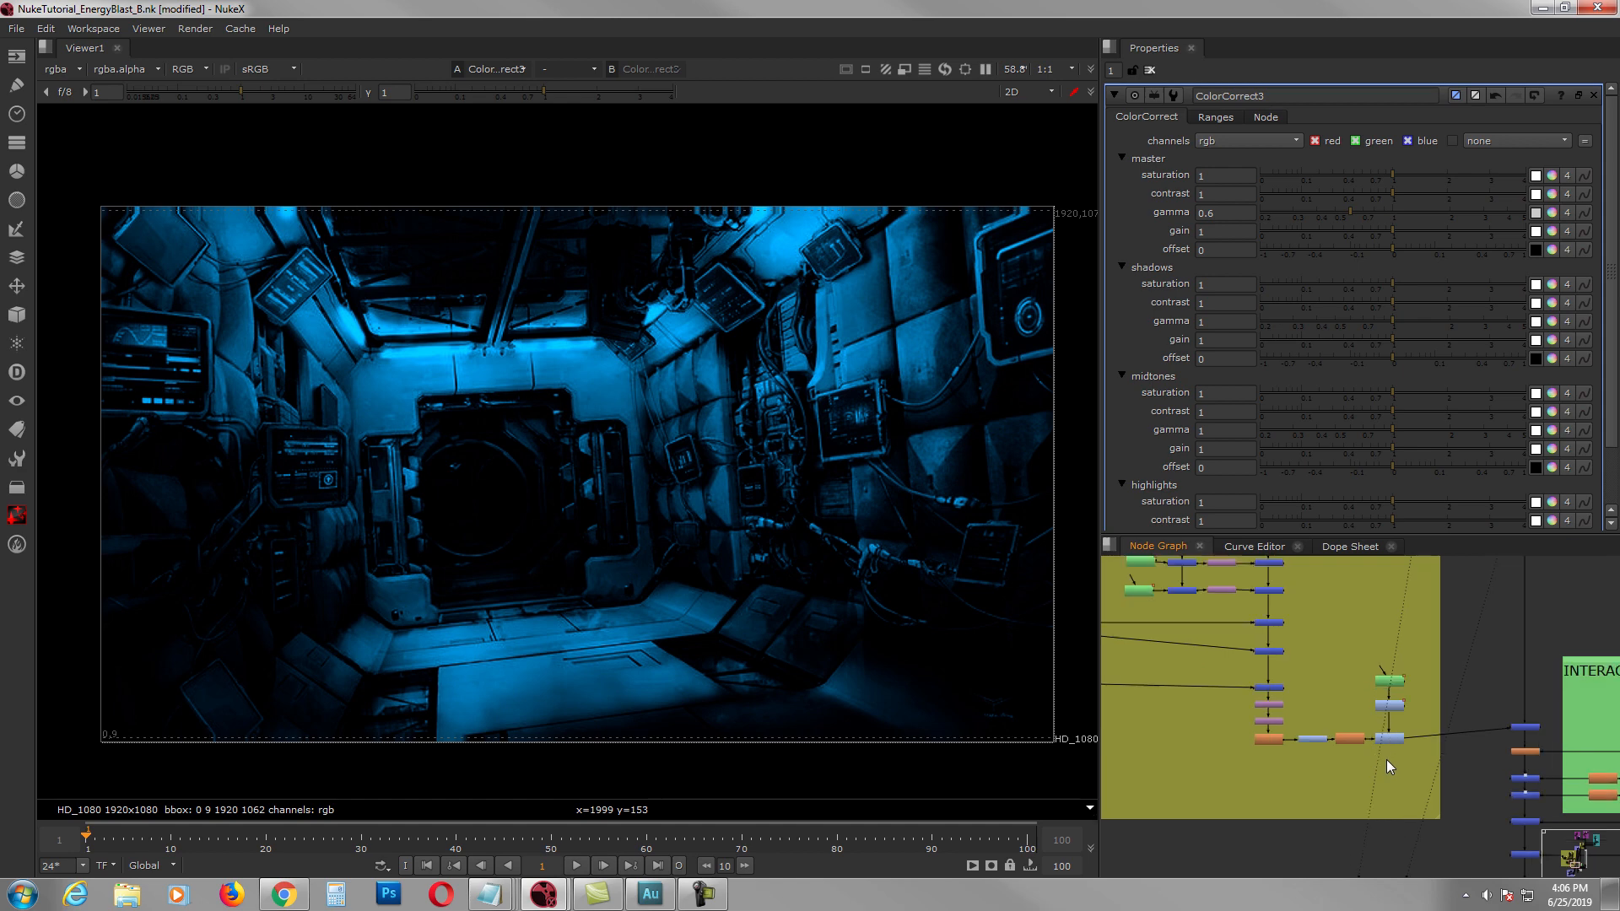
pyautogui.click(1388, 741)
pyautogui.press('1')
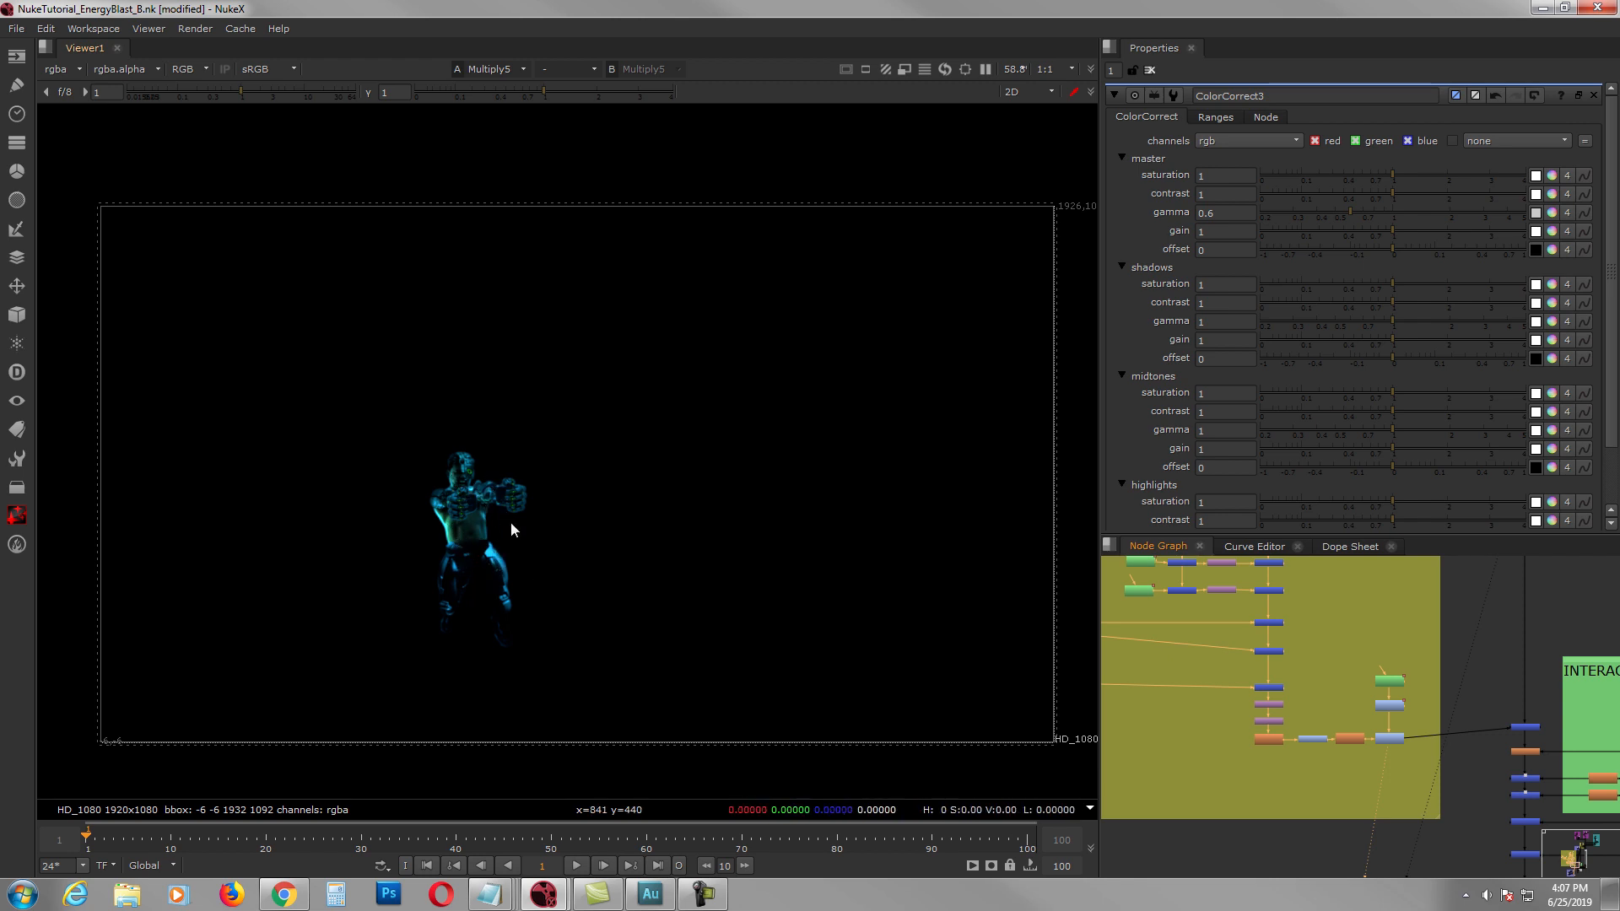
# Step: Display Reformat2 below the Read4 source photo at the start of the character chain
pyautogui.scroll(-4, 1277, 692)
pyautogui.scroll(6, 1343, 679)
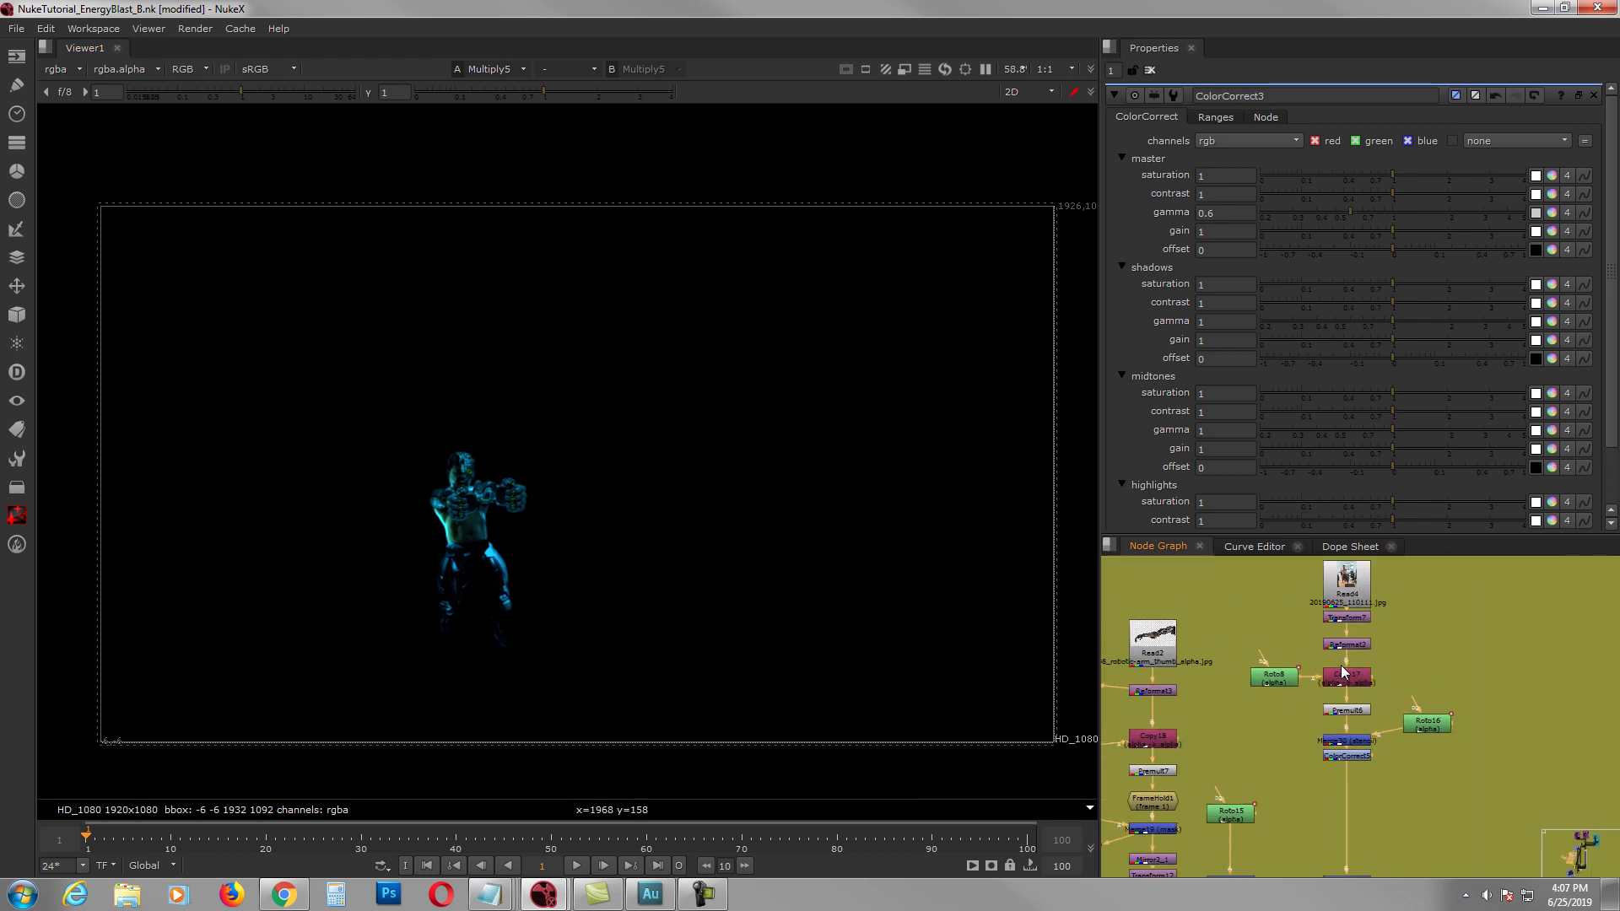
pyautogui.moveTo(1339, 665); pyautogui.dragTo(1337, 683, button='middle')
pyautogui.click(1350, 663)
pyautogui.press('1')
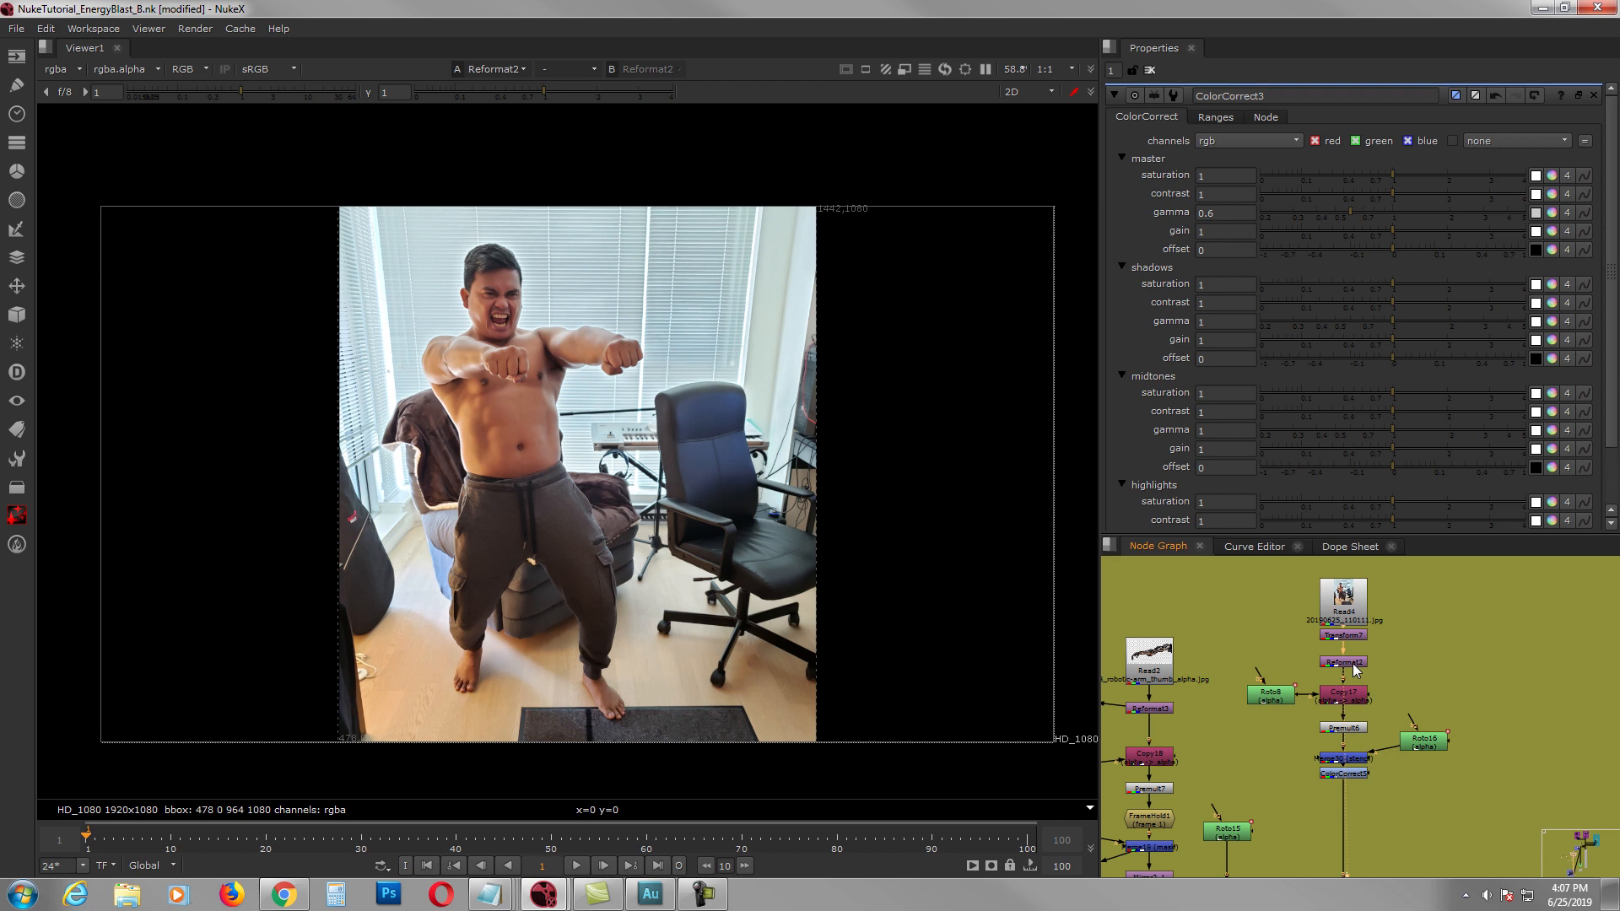
# Step: Display Premult6, inspect the Roto8 shapes that cut out the man, and clear the open node properties
pyautogui.click(1353, 729)
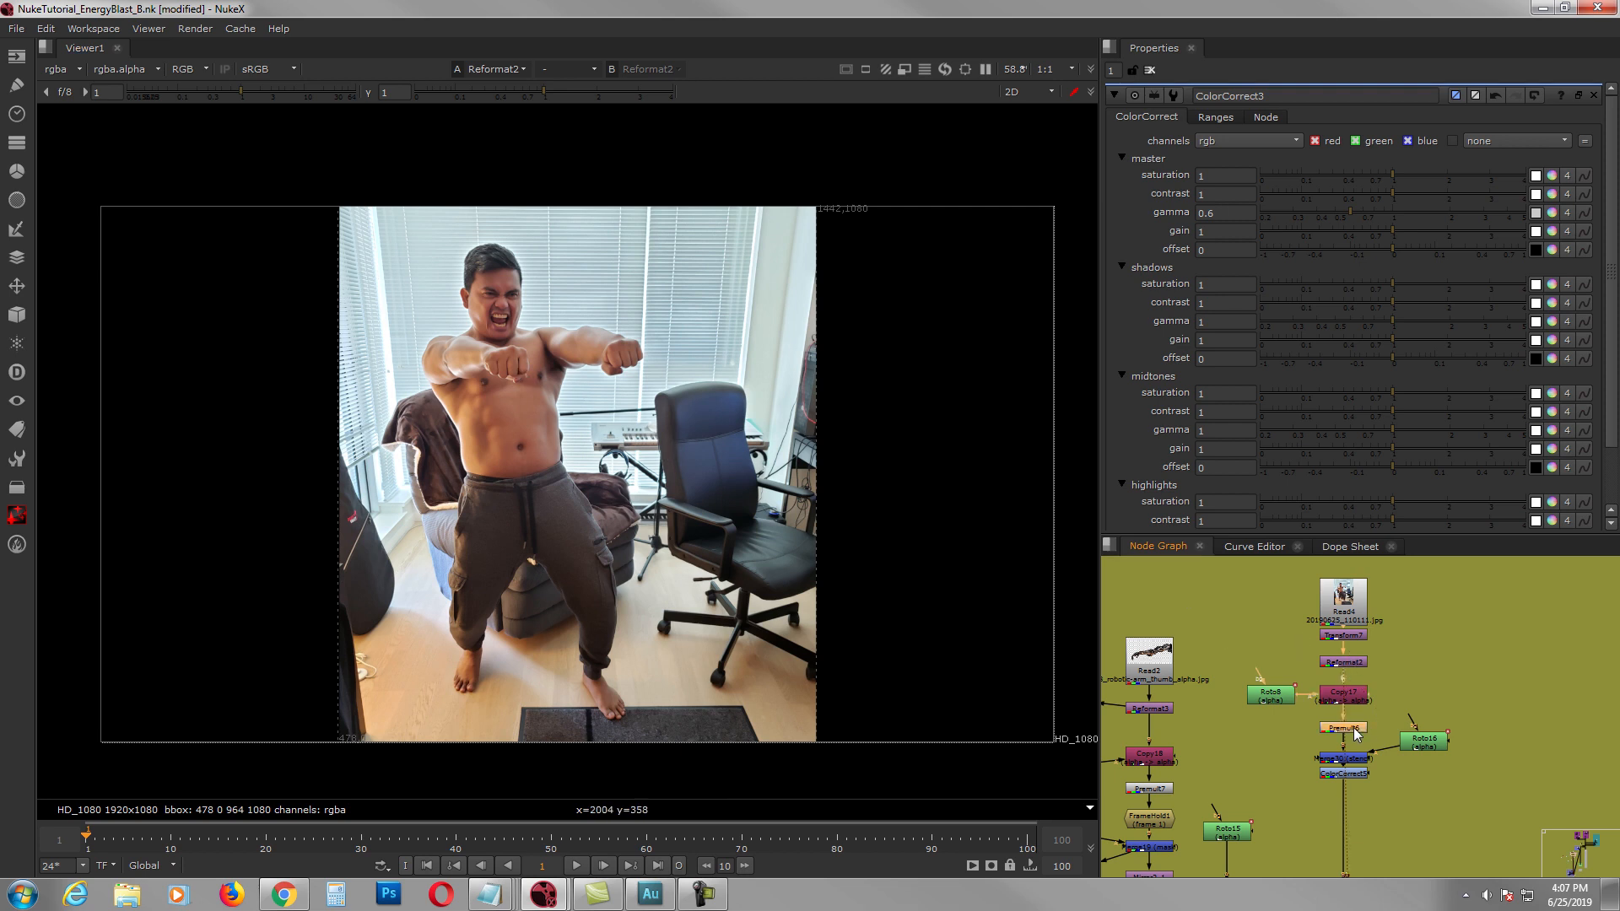
pyautogui.press('1')
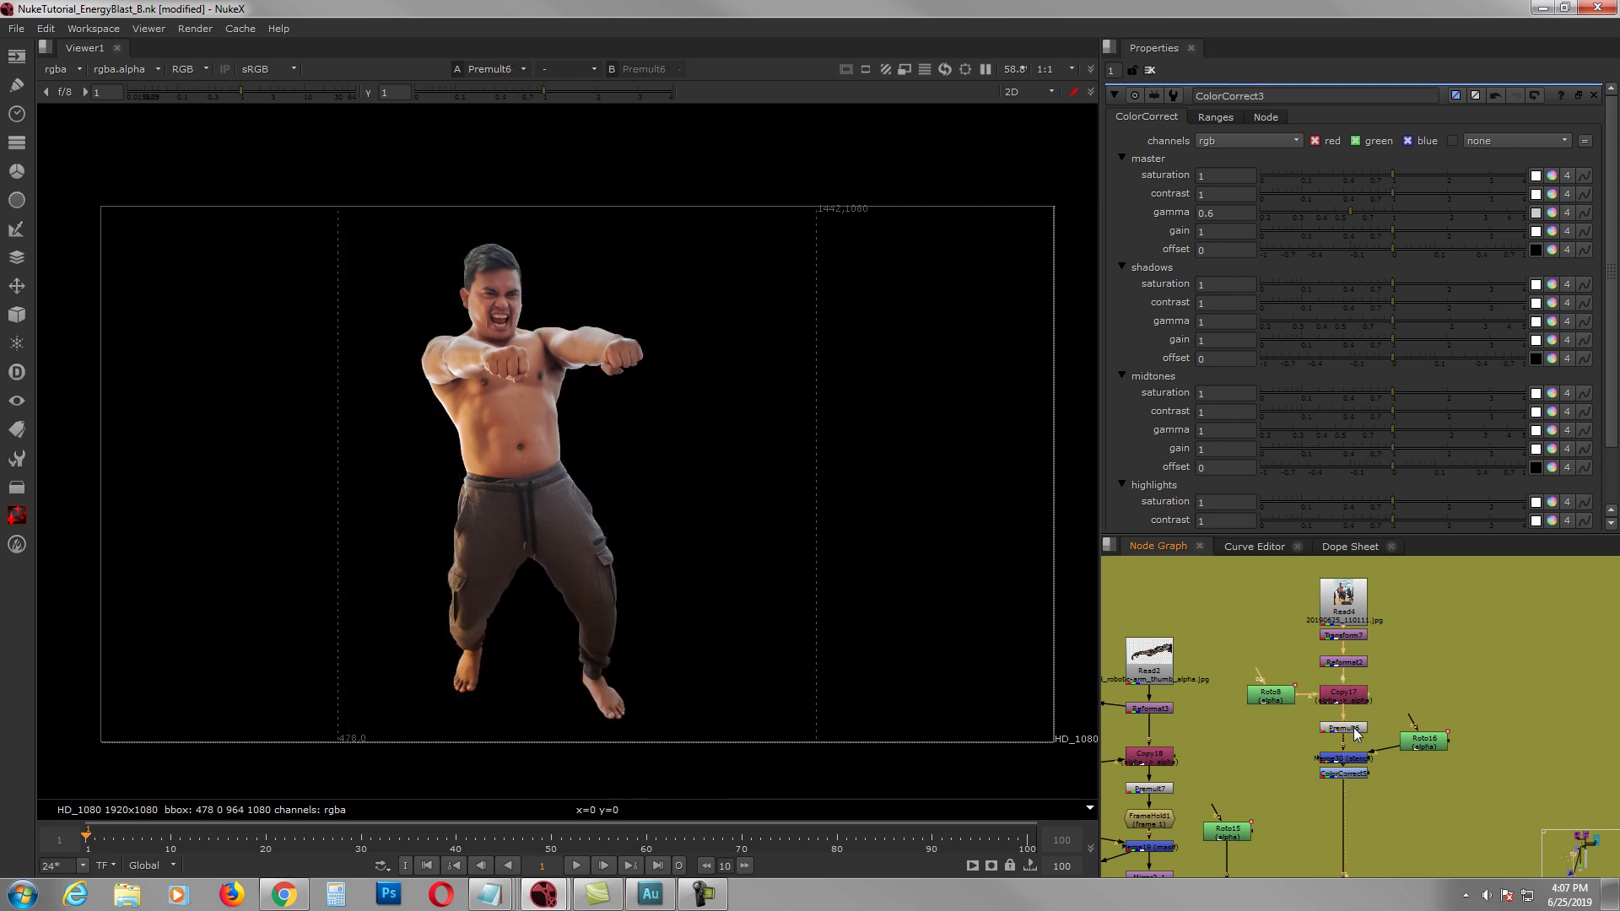
pyautogui.doubleClick(1277, 705)
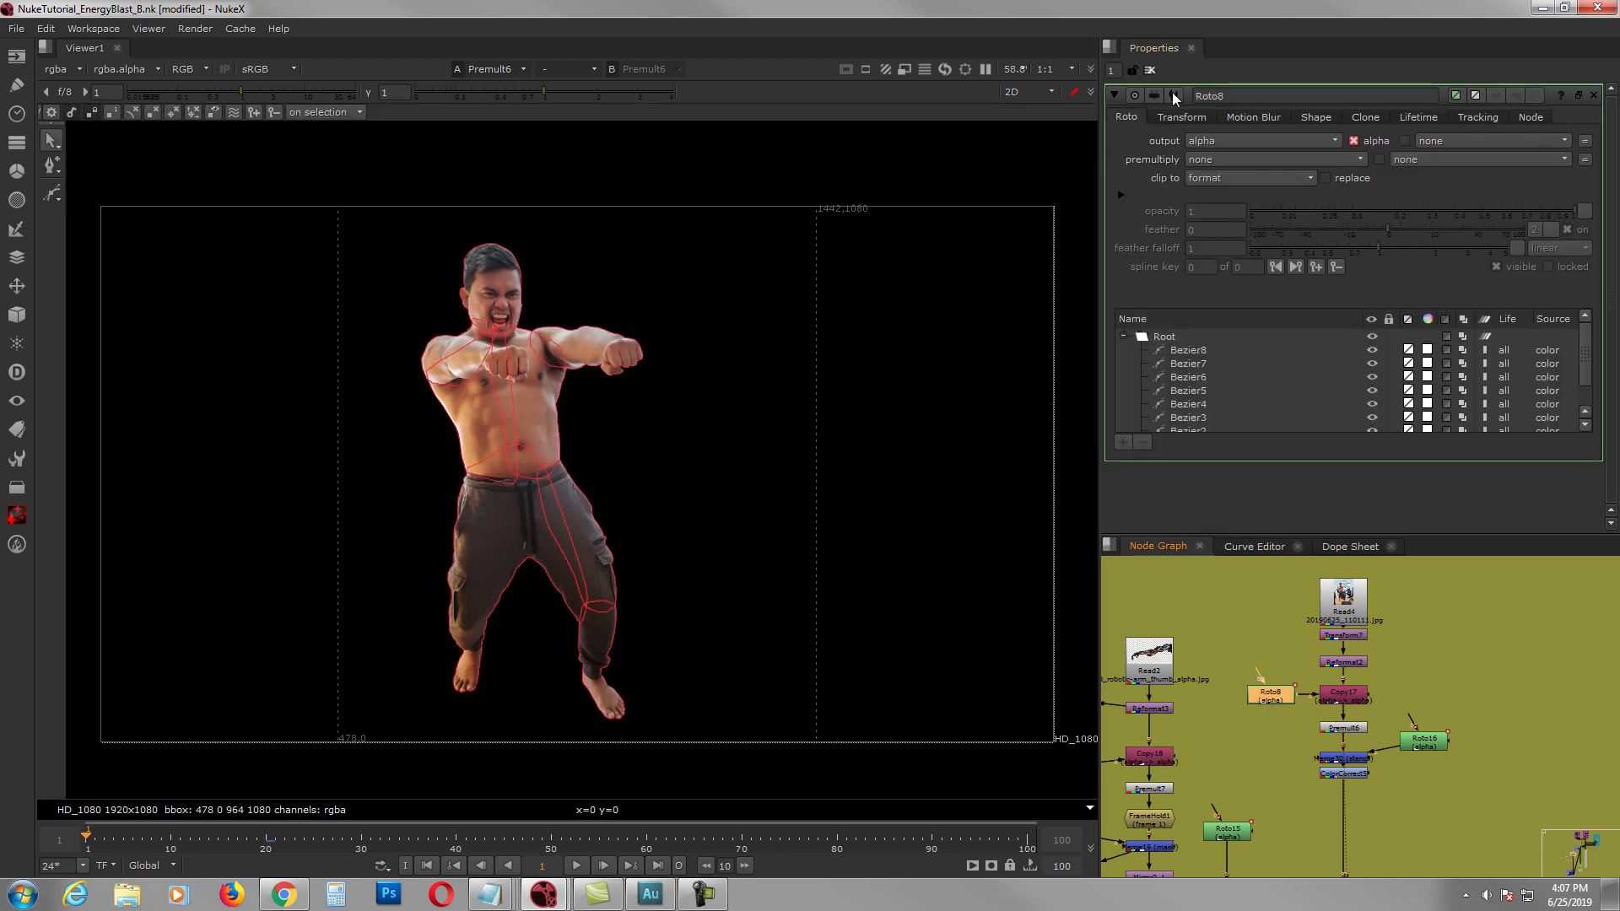
pyautogui.click(1150, 71)
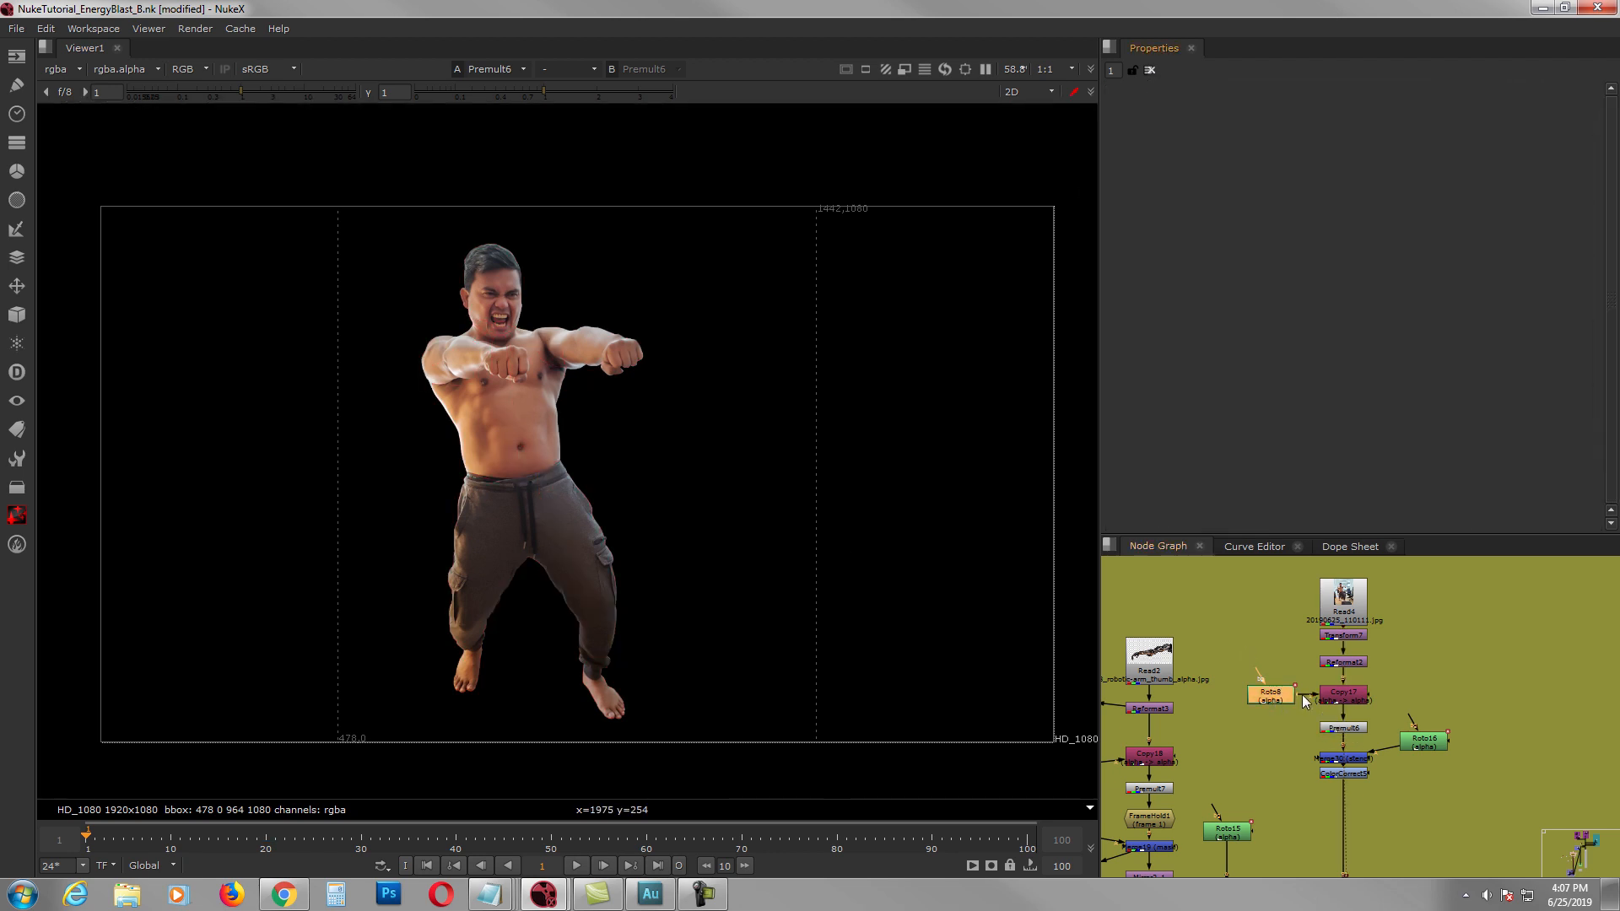
# Step: Display Merge30, inspect the Roto16 shapes that remove the hand and feet, and clear the open node properties
pyautogui.moveTo(1331, 730); pyautogui.dragTo(1283, 706, button='middle')
pyautogui.click(1308, 734)
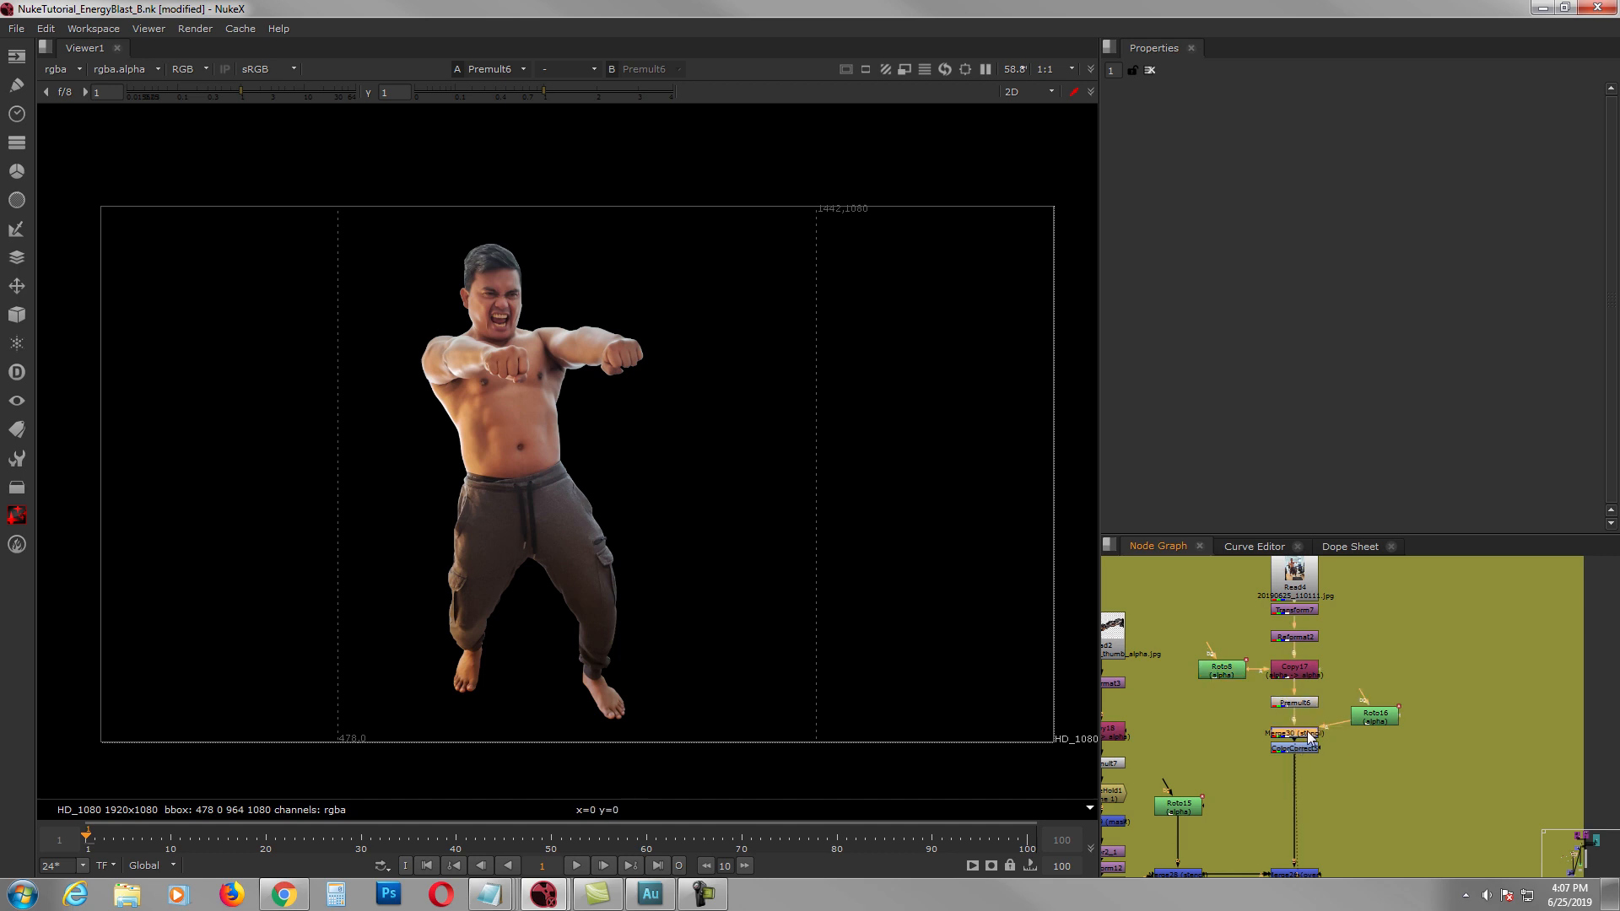
pyautogui.press('1')
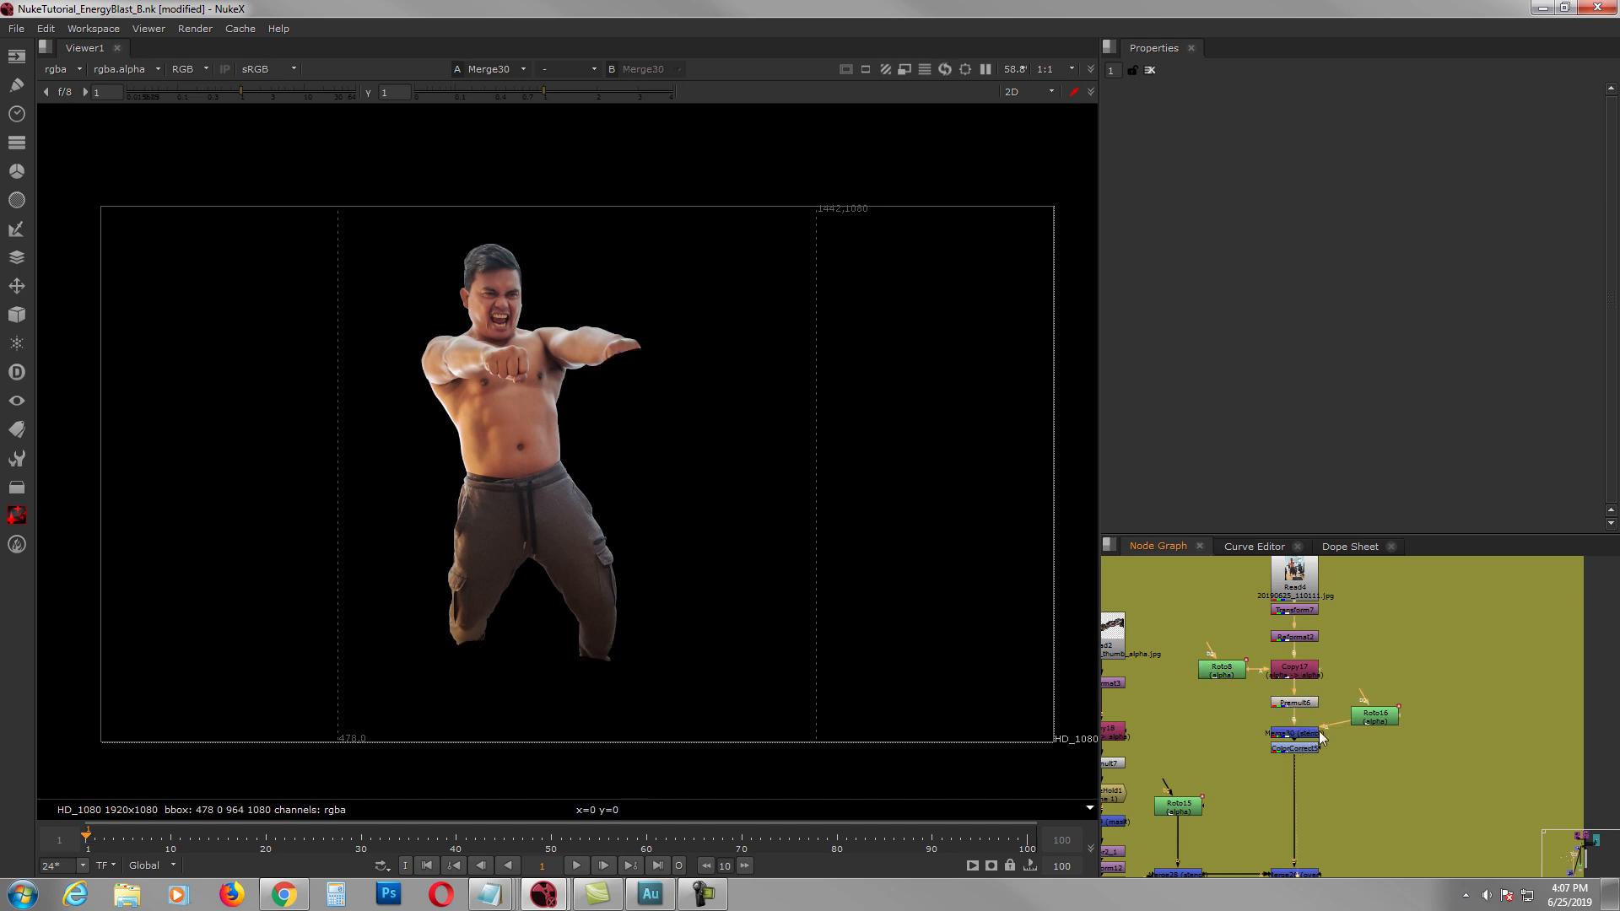
pyautogui.doubleClick(1364, 718)
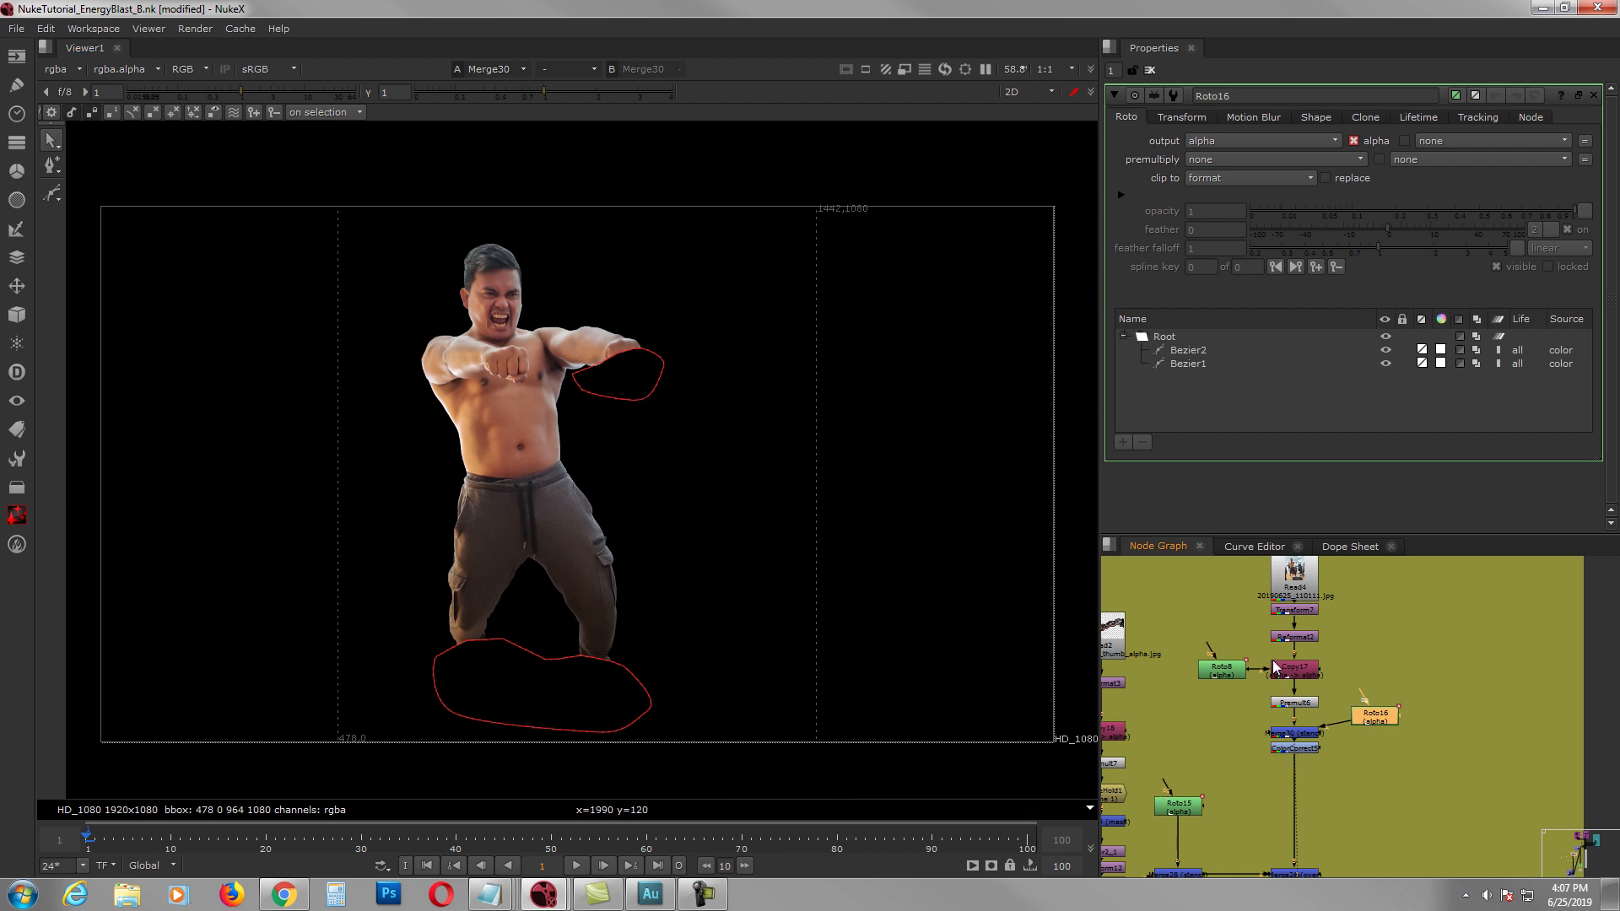
pyautogui.click(1150, 70)
# Step: Move ColorCorrect5 slightly down from Merge30, display its output and open its properties
pyautogui.moveTo(1306, 749); pyautogui.dragTo(1306, 759)
pyautogui.moveTo(1313, 773); pyautogui.dragTo(1355, 739, button='middle')
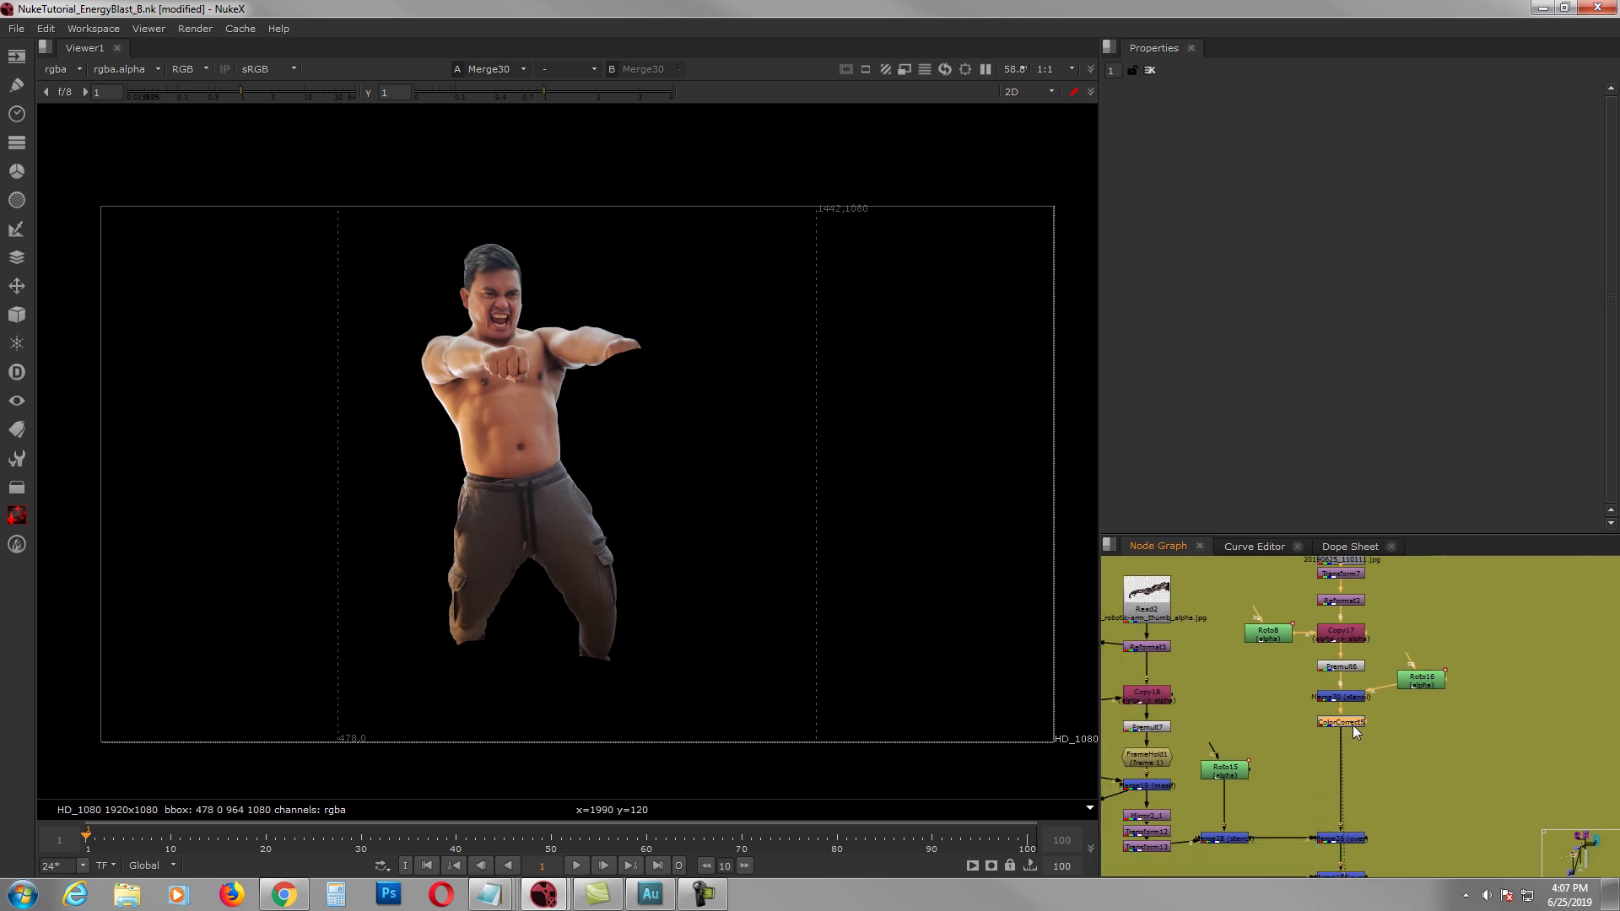
pyautogui.press('1')
pyautogui.doubleClick(1353, 722)
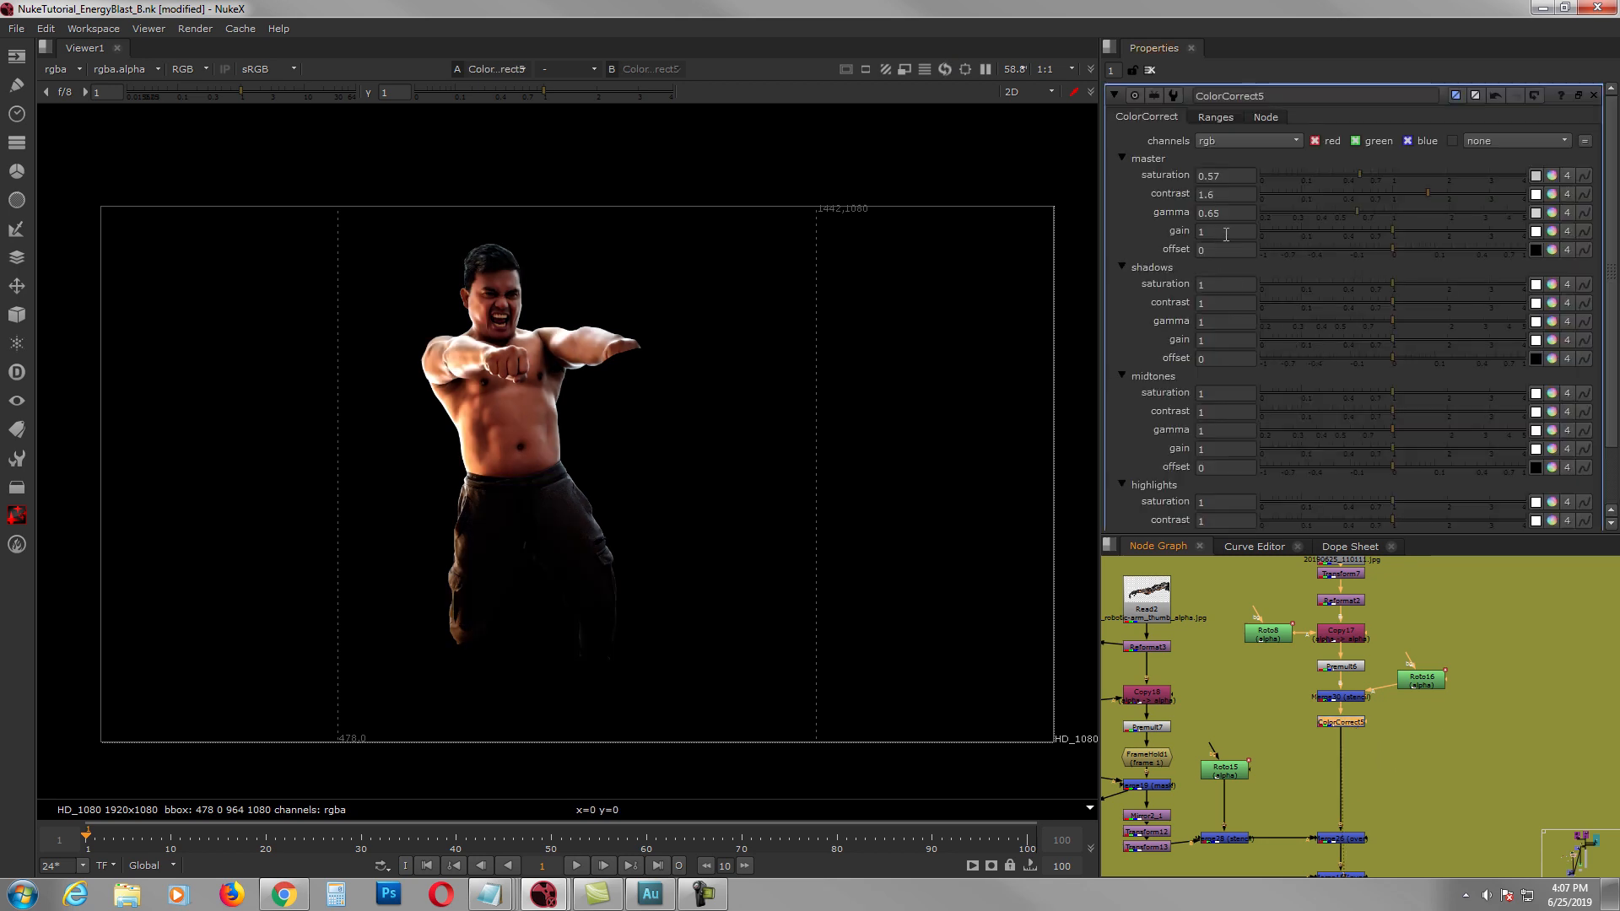
# Step: Display Merge26 below ColorCorrect5 and the successive arm merges beneath it in the main character chain
pyautogui.moveTo(1384, 808); pyautogui.dragTo(1425, 779, button='middle')
pyautogui.click(1433, 791)
pyautogui.press('1')
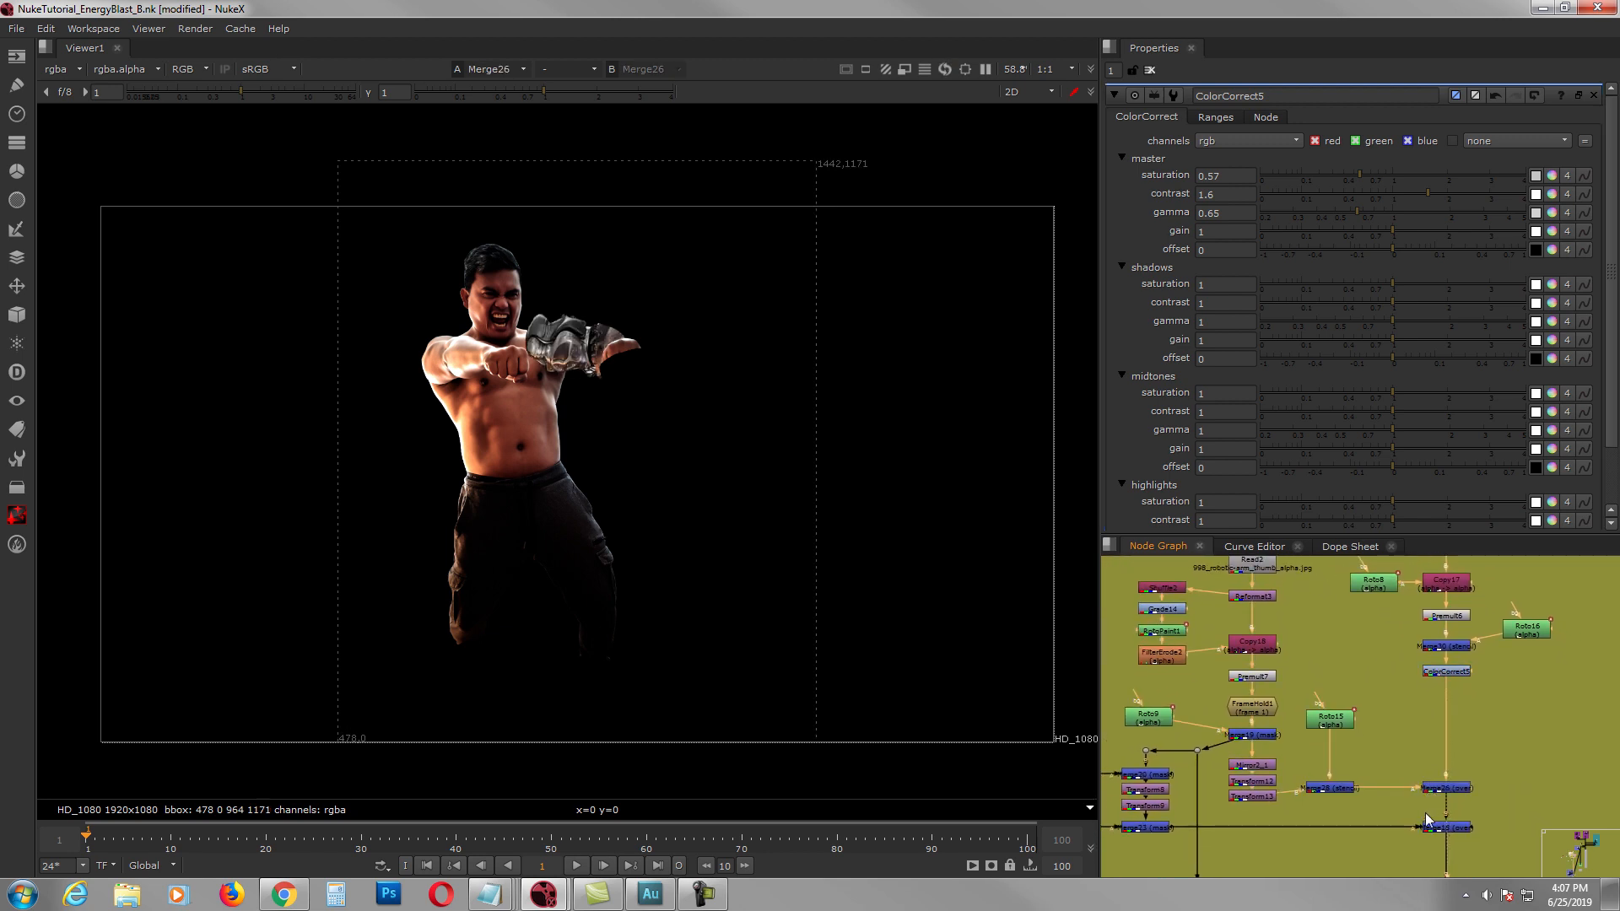
pyautogui.click(1438, 828)
pyautogui.press('1')
pyautogui.moveTo(1430, 804); pyautogui.dragTo(1432, 663, button='middle')
pyautogui.moveTo(1414, 726); pyautogui.dragTo(1378, 629, button='middle')
pyautogui.click(1406, 740)
pyautogui.press('1')
# Step: Display Merge27 and Merge29 to view the robotic hands added to the character
pyautogui.click(1411, 792)
pyautogui.moveTo(1400, 780); pyautogui.dragTo(1376, 715, button='middle')
pyautogui.click(1388, 770)
pyautogui.press('1')
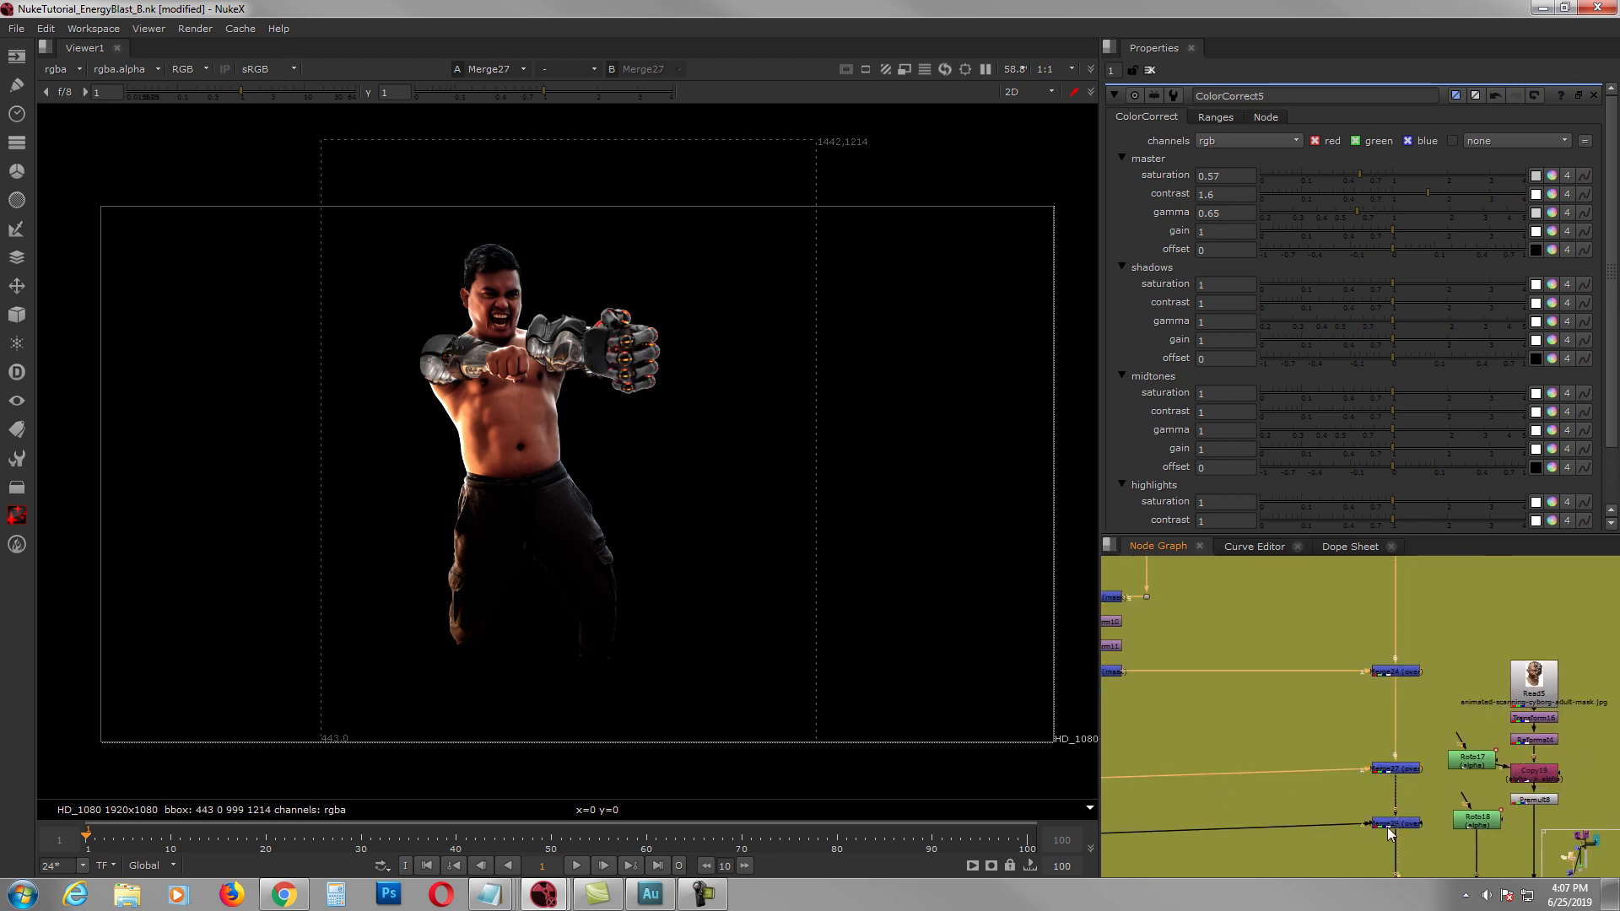
pyautogui.click(1392, 822)
pyautogui.press('1')
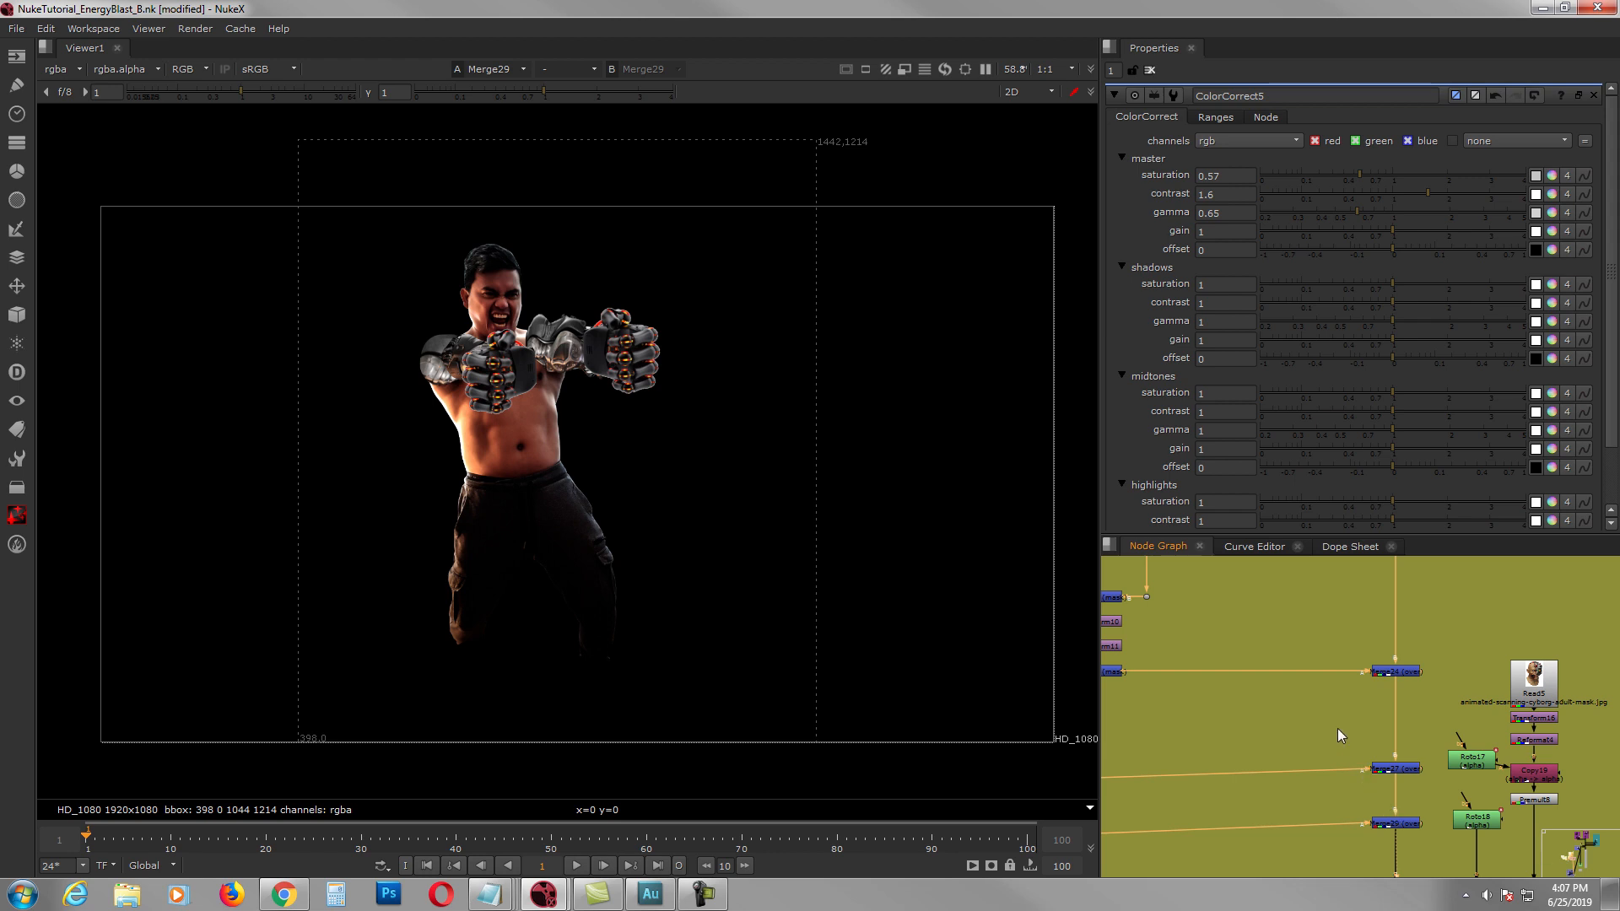
# Step: Examine the robotic arm and hand source branches that feed the main character chain
pyautogui.scroll(-2, 1338, 728)
pyautogui.moveTo(1343, 735); pyautogui.dragTo(1338, 793, button='middle')
pyautogui.moveTo(1328, 575); pyautogui.dragTo(1331, 640, button='middle')
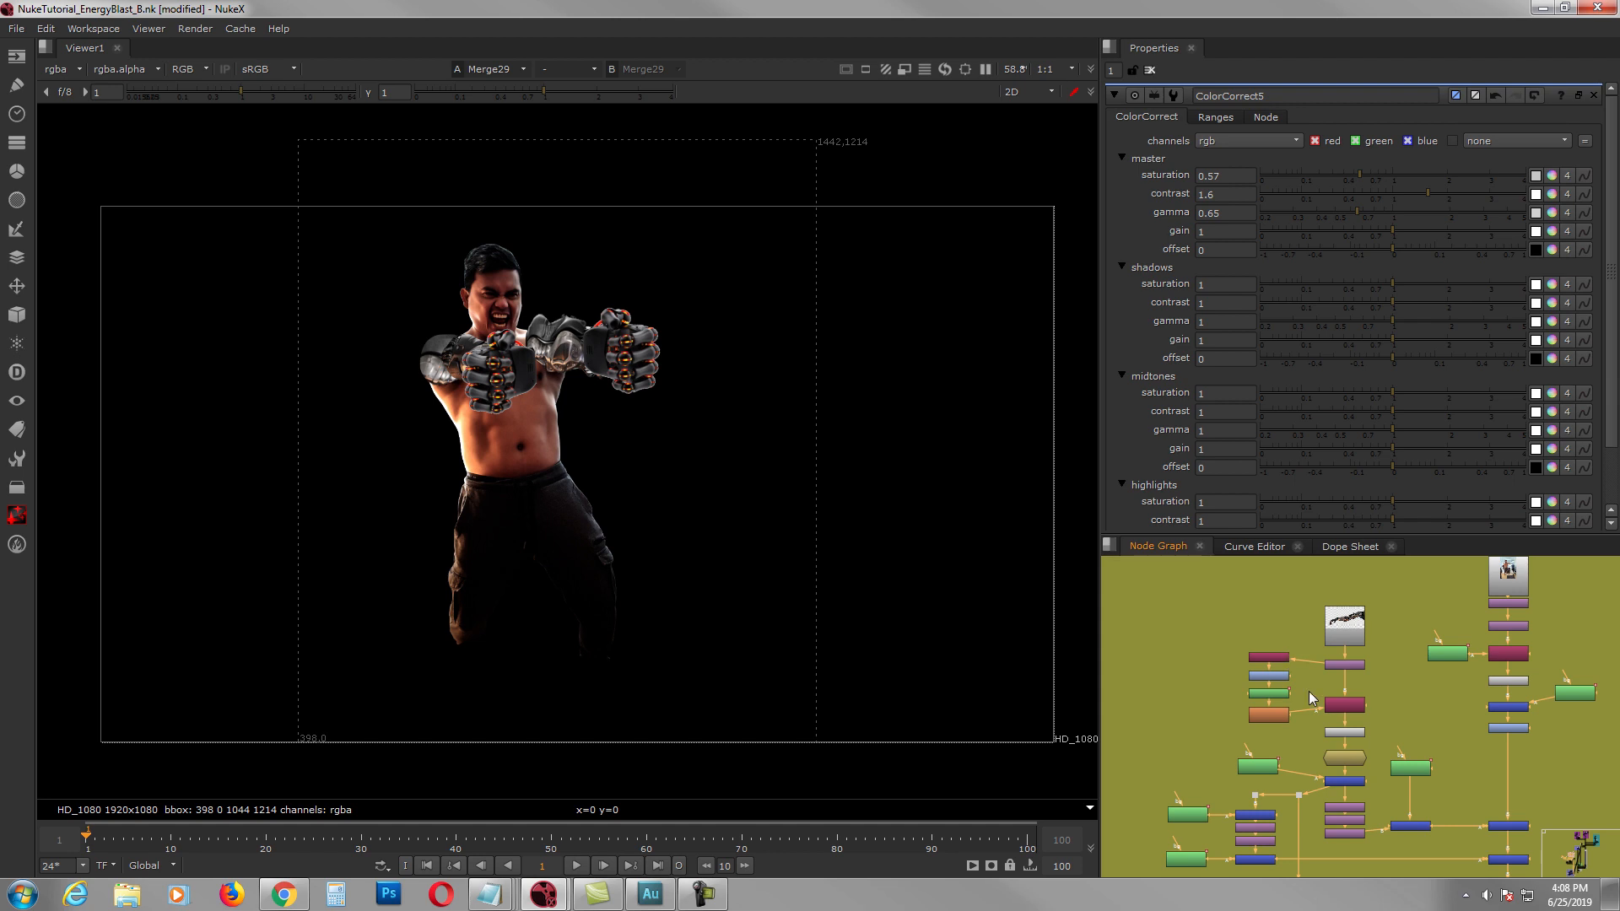
pyautogui.scroll(-2, 1308, 691)
pyautogui.moveTo(1283, 751); pyautogui.dragTo(1349, 646, button='middle')
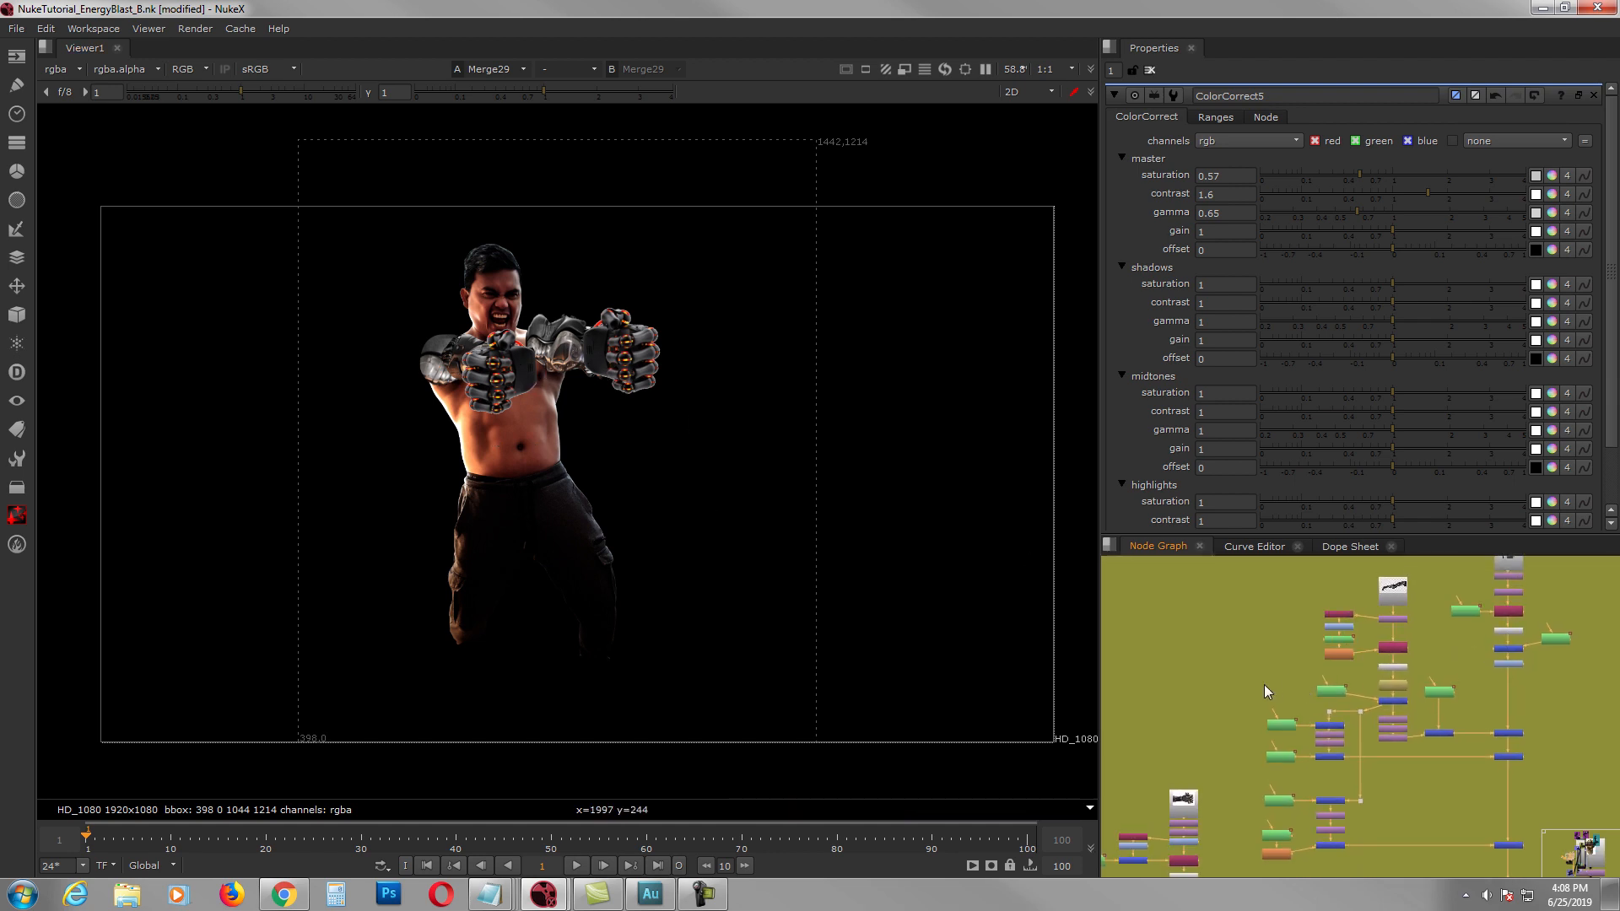
pyautogui.moveTo(1227, 752); pyautogui.dragTo(1298, 685, button='middle')
pyautogui.scroll(2, 1272, 732)
pyautogui.moveTo(1251, 736); pyautogui.dragTo(1291, 680, button='middle')
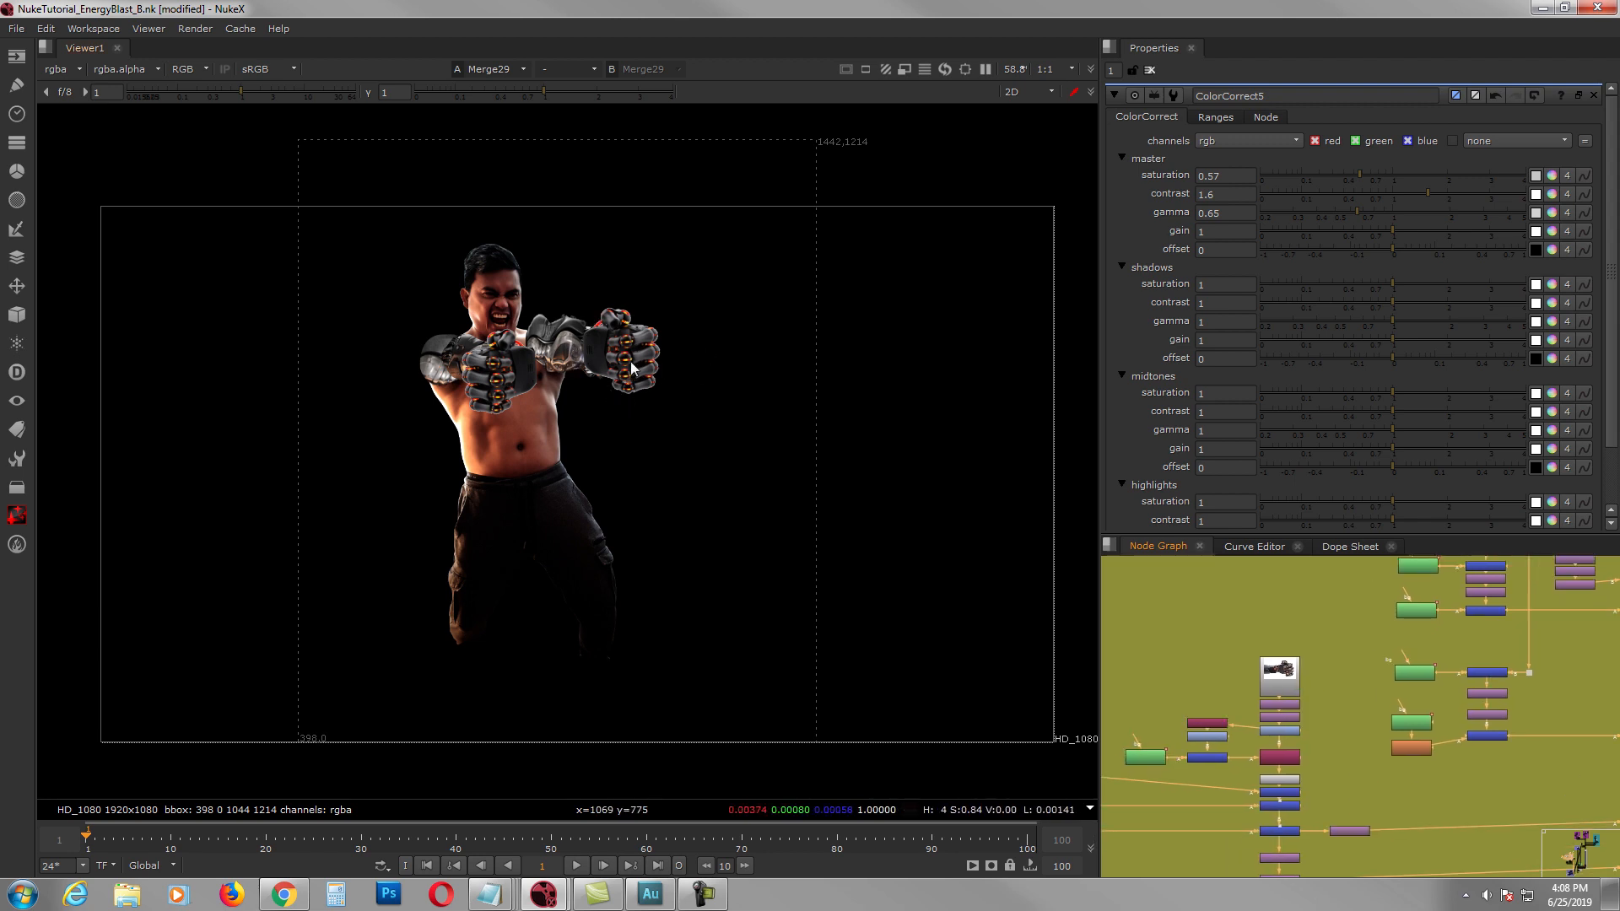
# Step: Display Merge31, where the cyborg mask branch joins the main character chain
pyautogui.moveTo(1272, 712); pyautogui.dragTo(1146, 694, button='middle')
pyautogui.scroll(-1, 1146, 694)
pyautogui.moveTo(1505, 848); pyautogui.dragTo(1361, 730, button='middle')
pyautogui.scroll(2, 1441, 751)
pyautogui.click(1361, 791)
pyautogui.press('1')
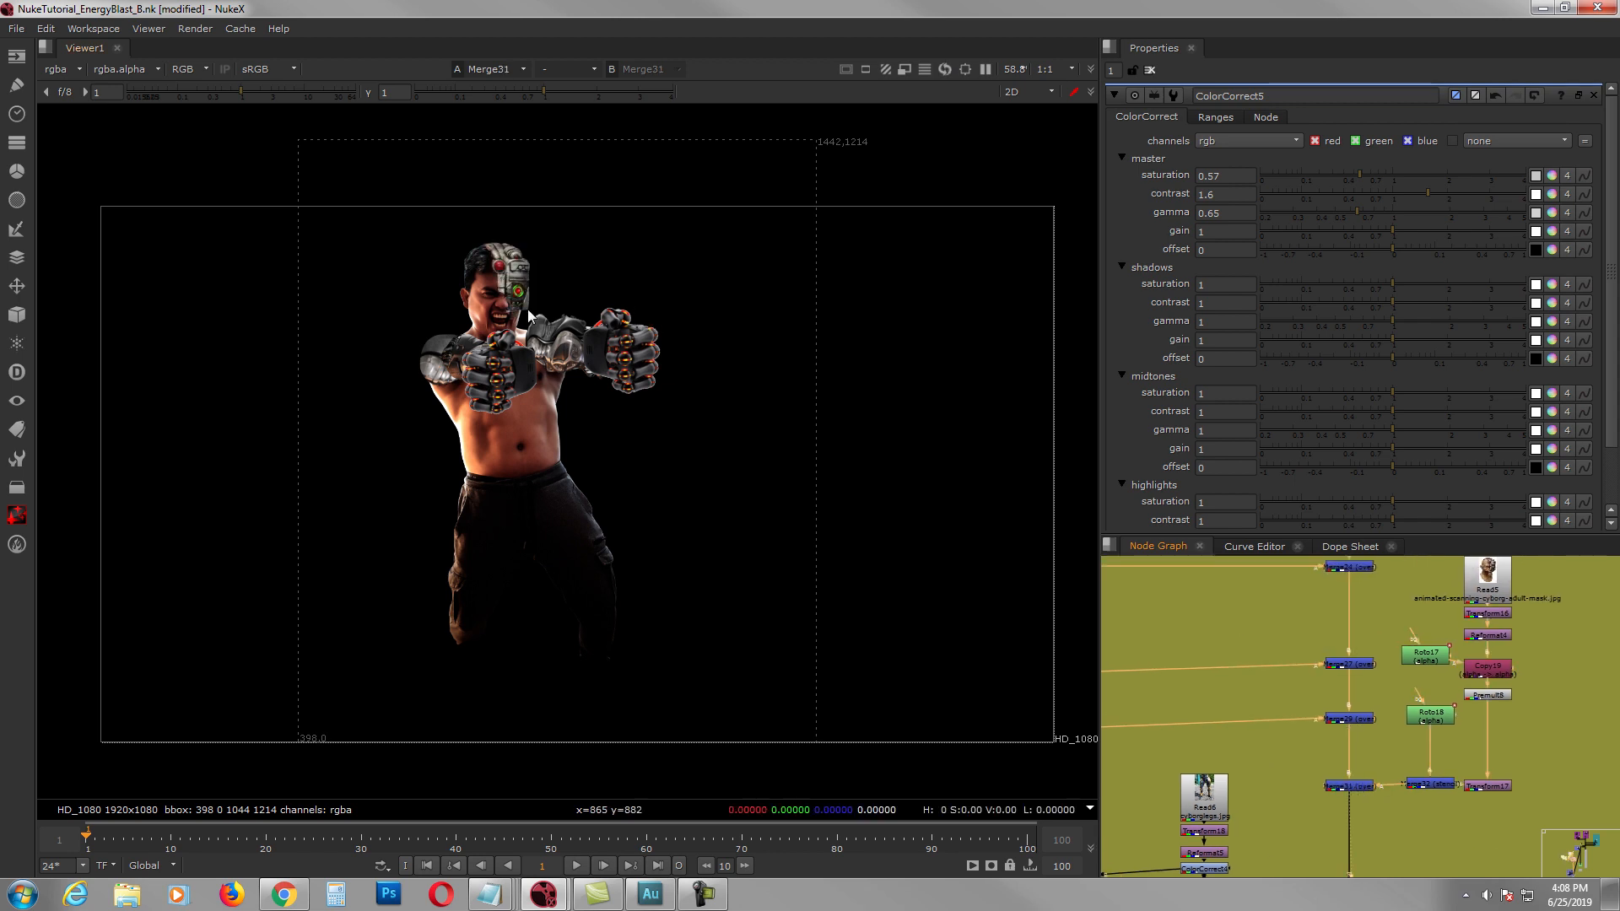
# Step: Display the robotic leg merges in order, from Merge35 down to Merge38
pyautogui.scroll(-3, 1216, 769)
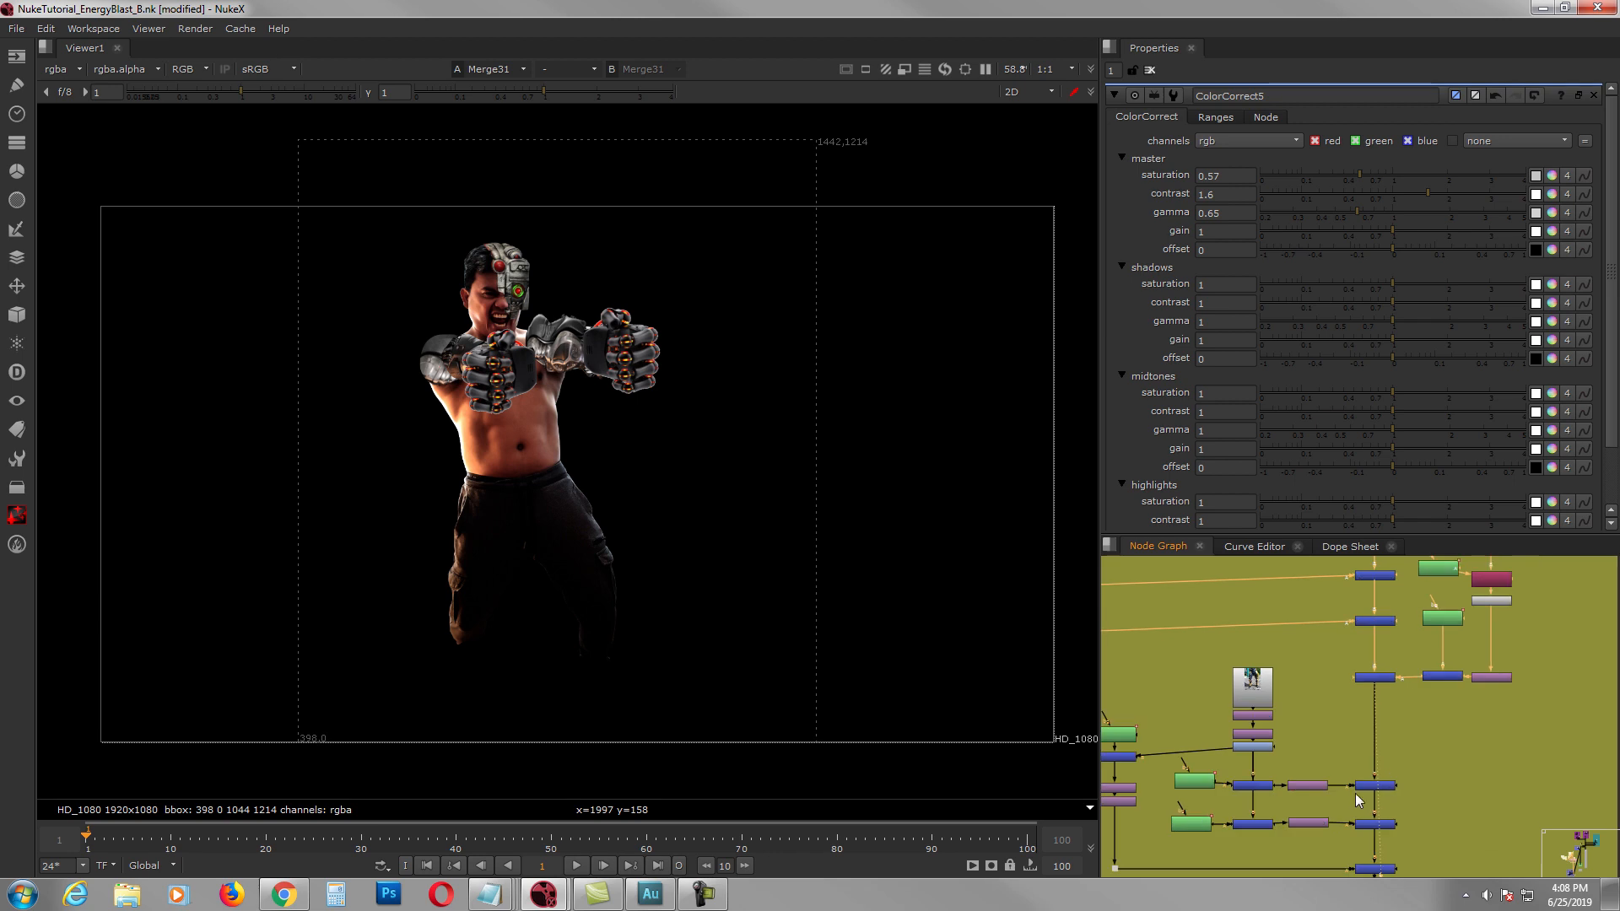
pyautogui.click(1424, 732)
pyautogui.press('1')
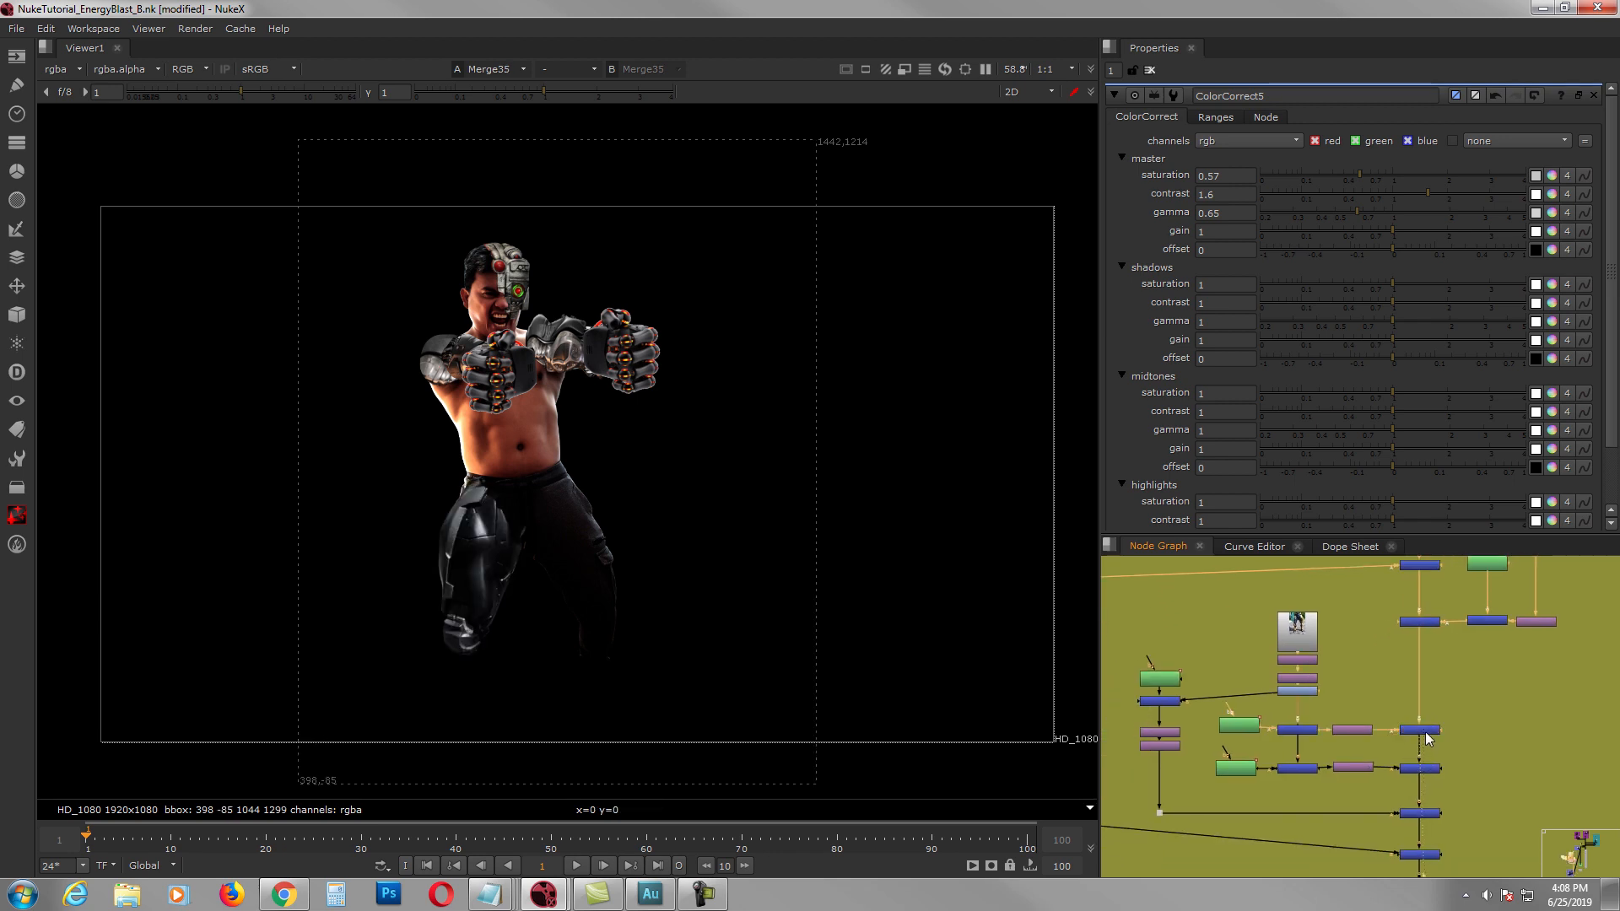
pyautogui.click(1423, 771)
pyautogui.press('1')
pyautogui.moveTo(1425, 812); pyautogui.dragTo(1435, 728, button='middle')
pyautogui.click(1440, 726)
pyautogui.press('1')
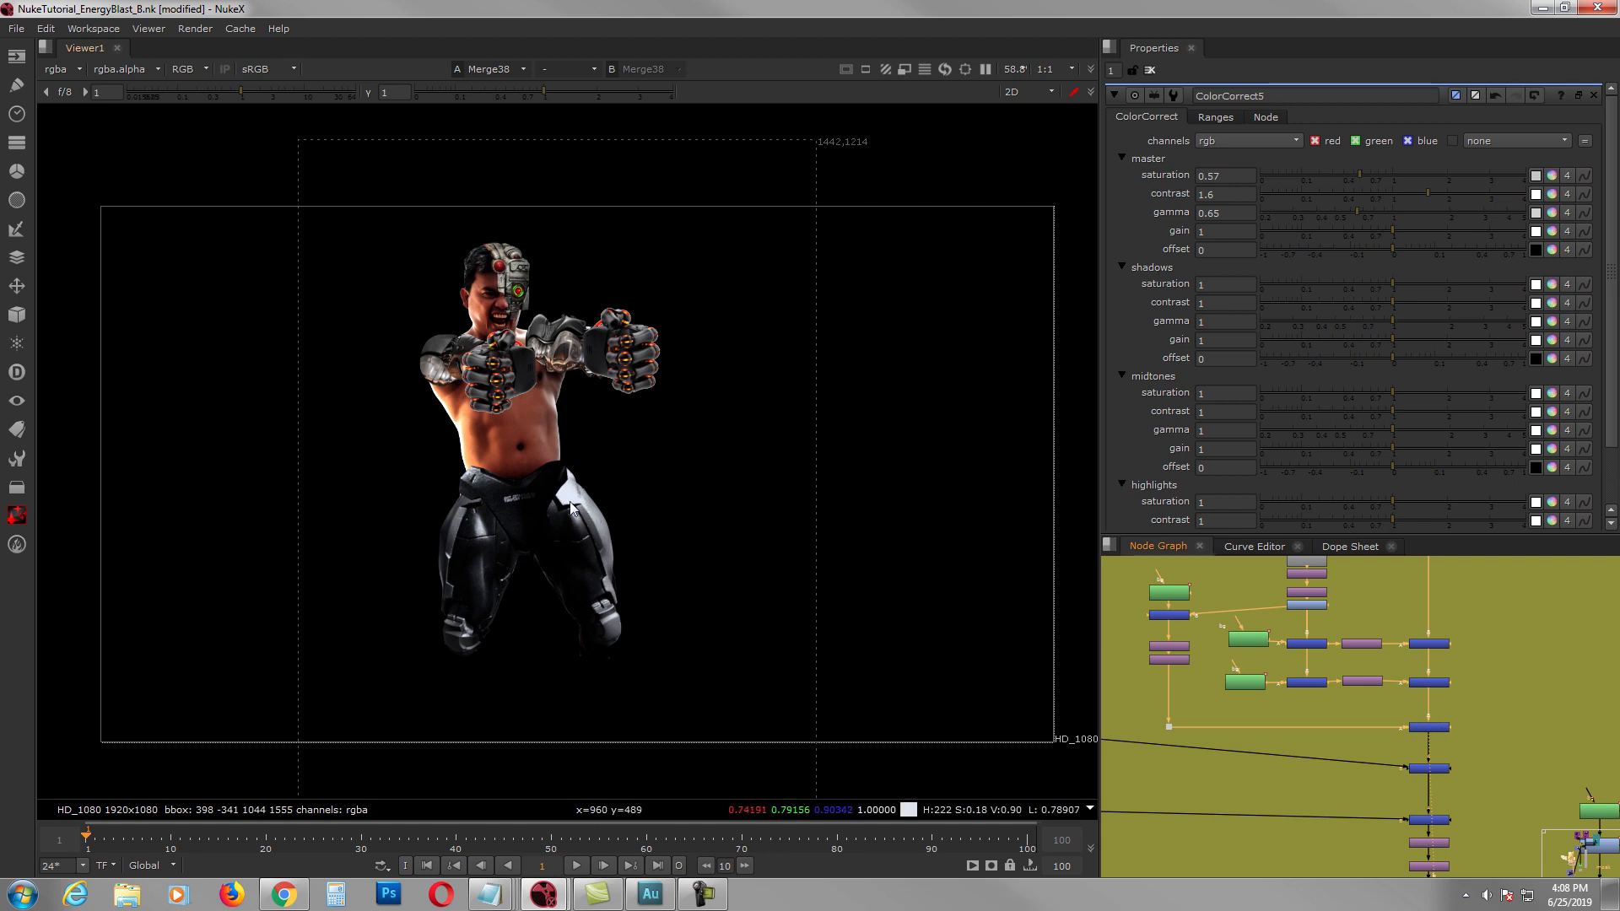
# Step: Display the lower leg and foot merges below Merge38, ending with Merge42
pyautogui.click(1420, 774)
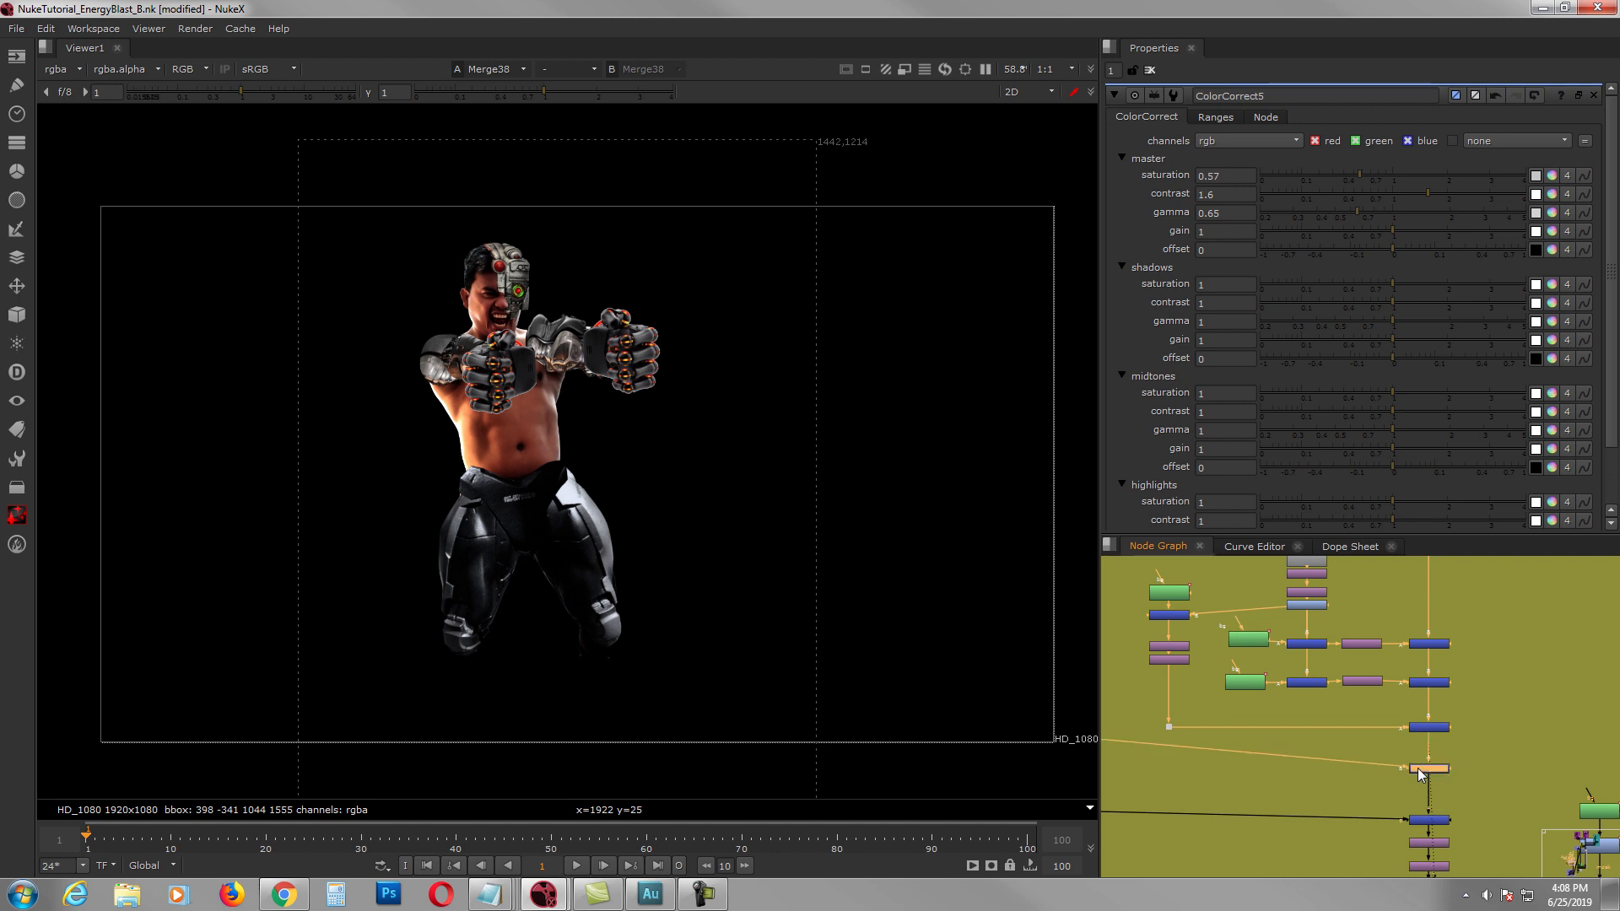
pyautogui.moveTo(1411, 773); pyautogui.dragTo(1393, 707, button='middle')
pyautogui.click(1402, 750)
pyautogui.press('1')
pyautogui.moveTo(1401, 746); pyautogui.dragTo(1401, 740)
pyautogui.press('1')
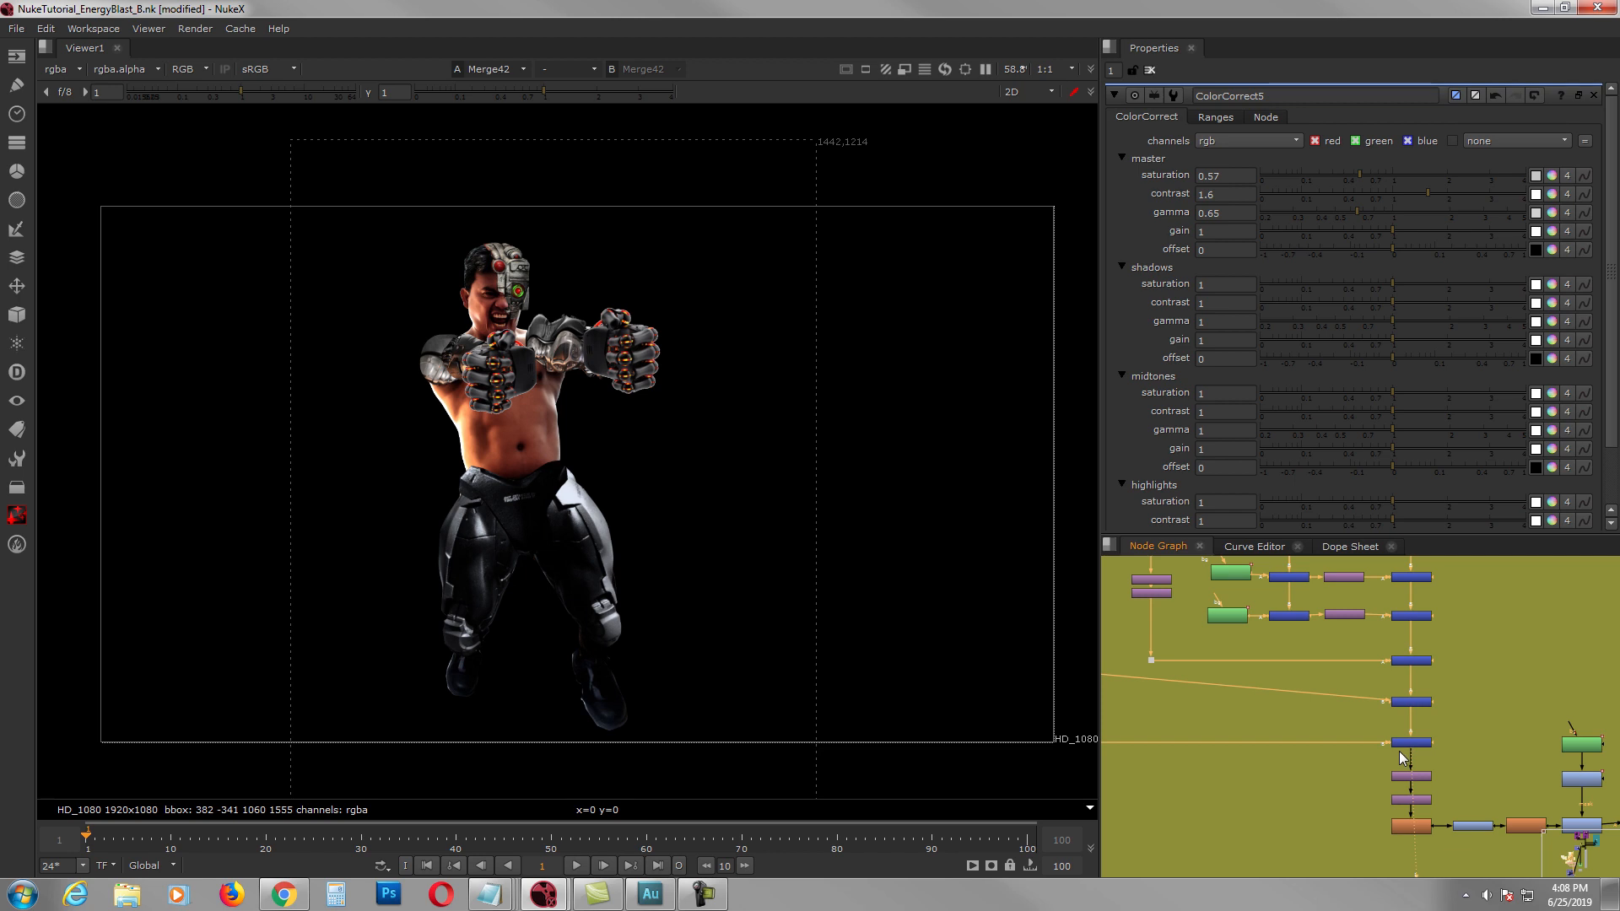
# Step: Display Crop3 below Transform27 to view the repositioned and scaled character
pyautogui.moveTo(1274, 722); pyautogui.dragTo(1241, 701, button='middle')
pyautogui.scroll(2, 1369, 771)
pyautogui.click(1368, 781)
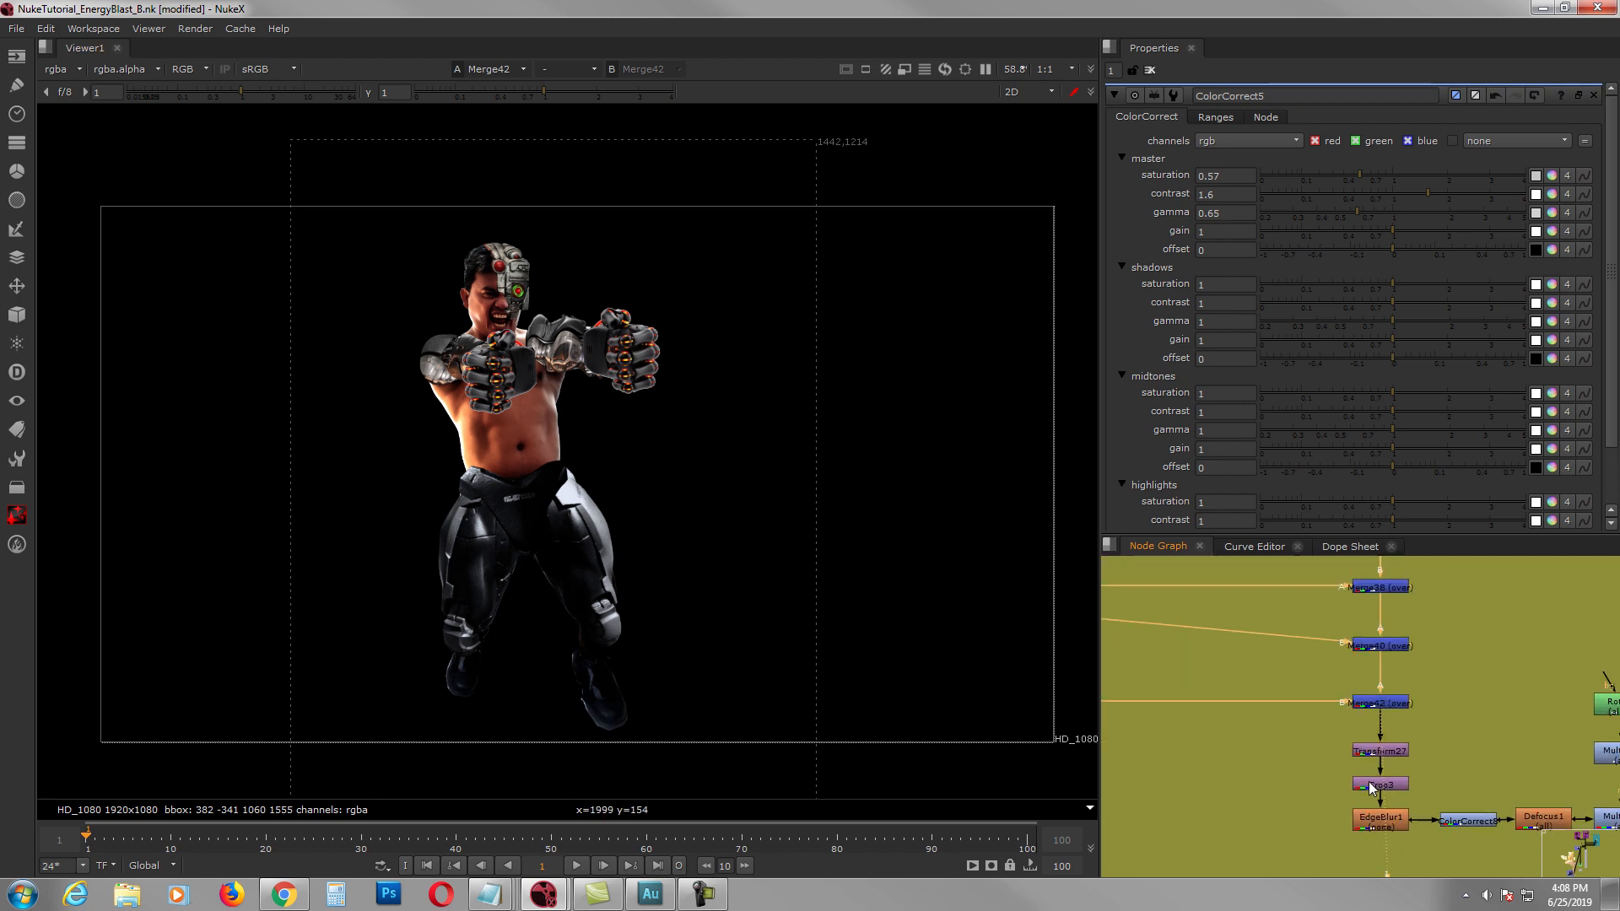
pyautogui.press('1')
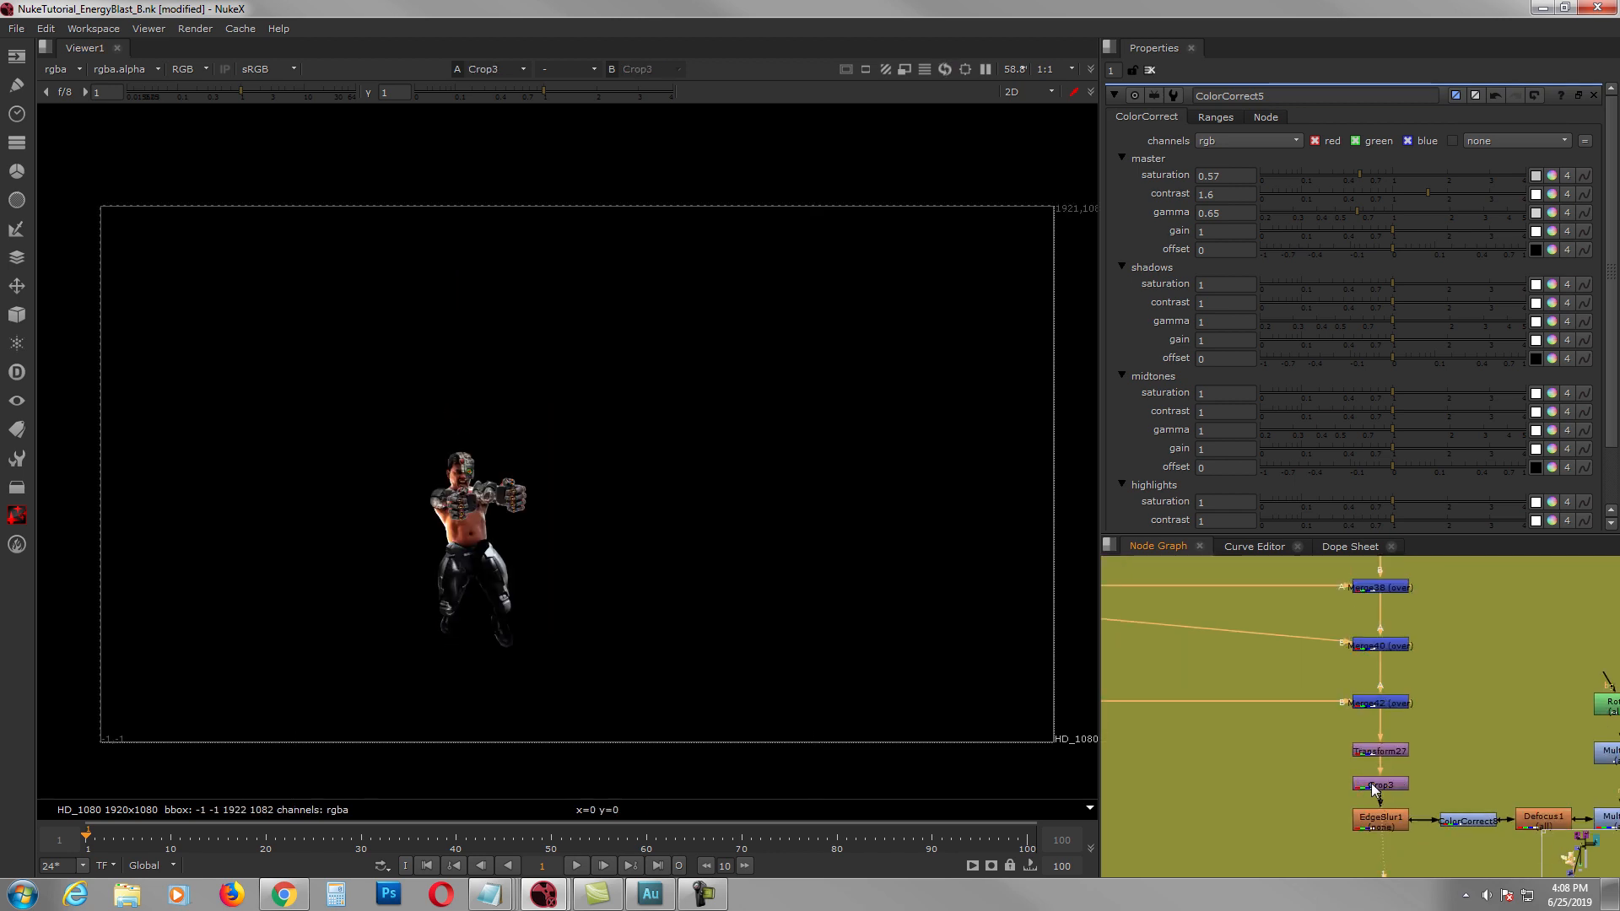
# Step: Display ColorCorrect8 after EdgeBlur1, open its settings, and view the Defocus1 result that follows it
pyautogui.moveTo(1370, 783); pyautogui.dragTo(1193, 710, button='middle')
pyautogui.click(1240, 748)
pyautogui.press('1')
pyautogui.press('1')
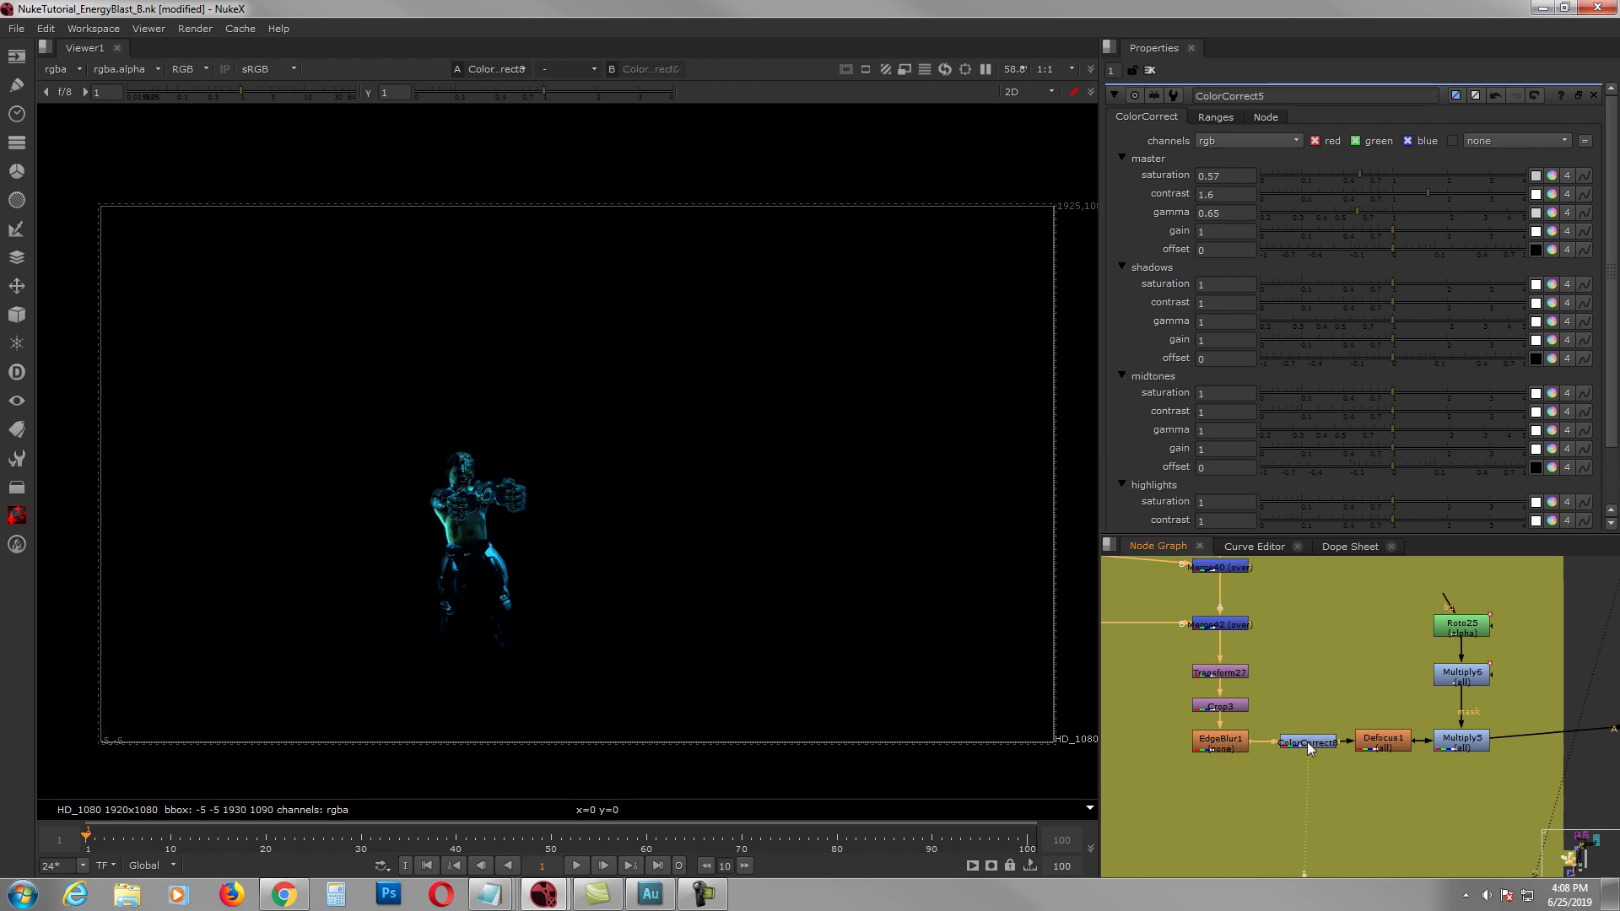
pyautogui.doubleClick(1307, 742)
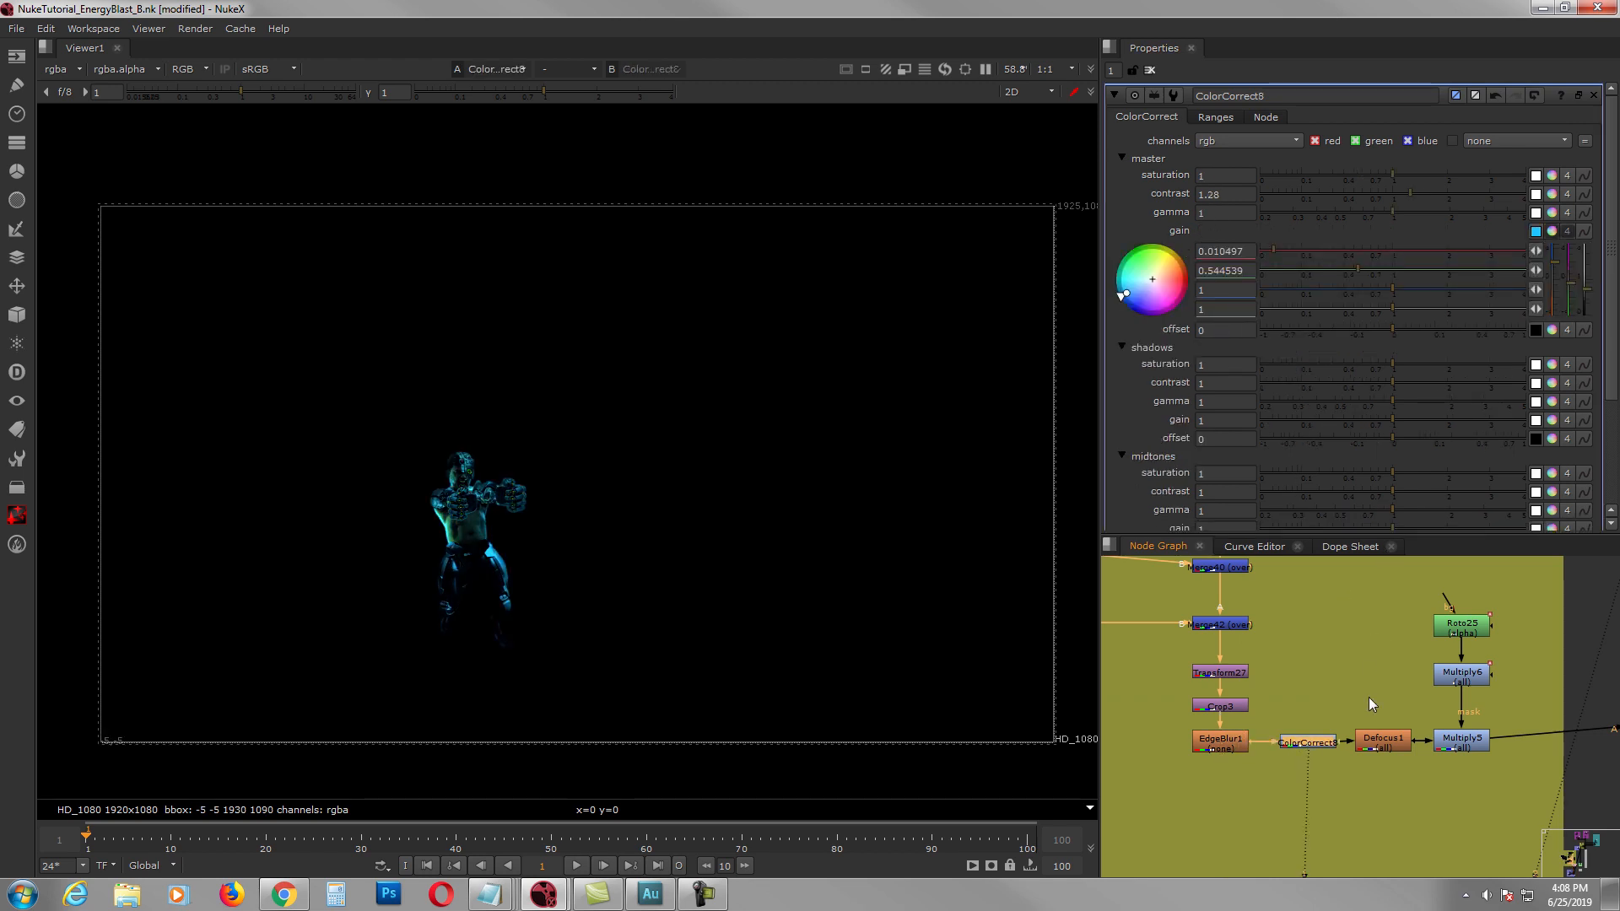
pyautogui.click(1384, 743)
pyautogui.press('1')
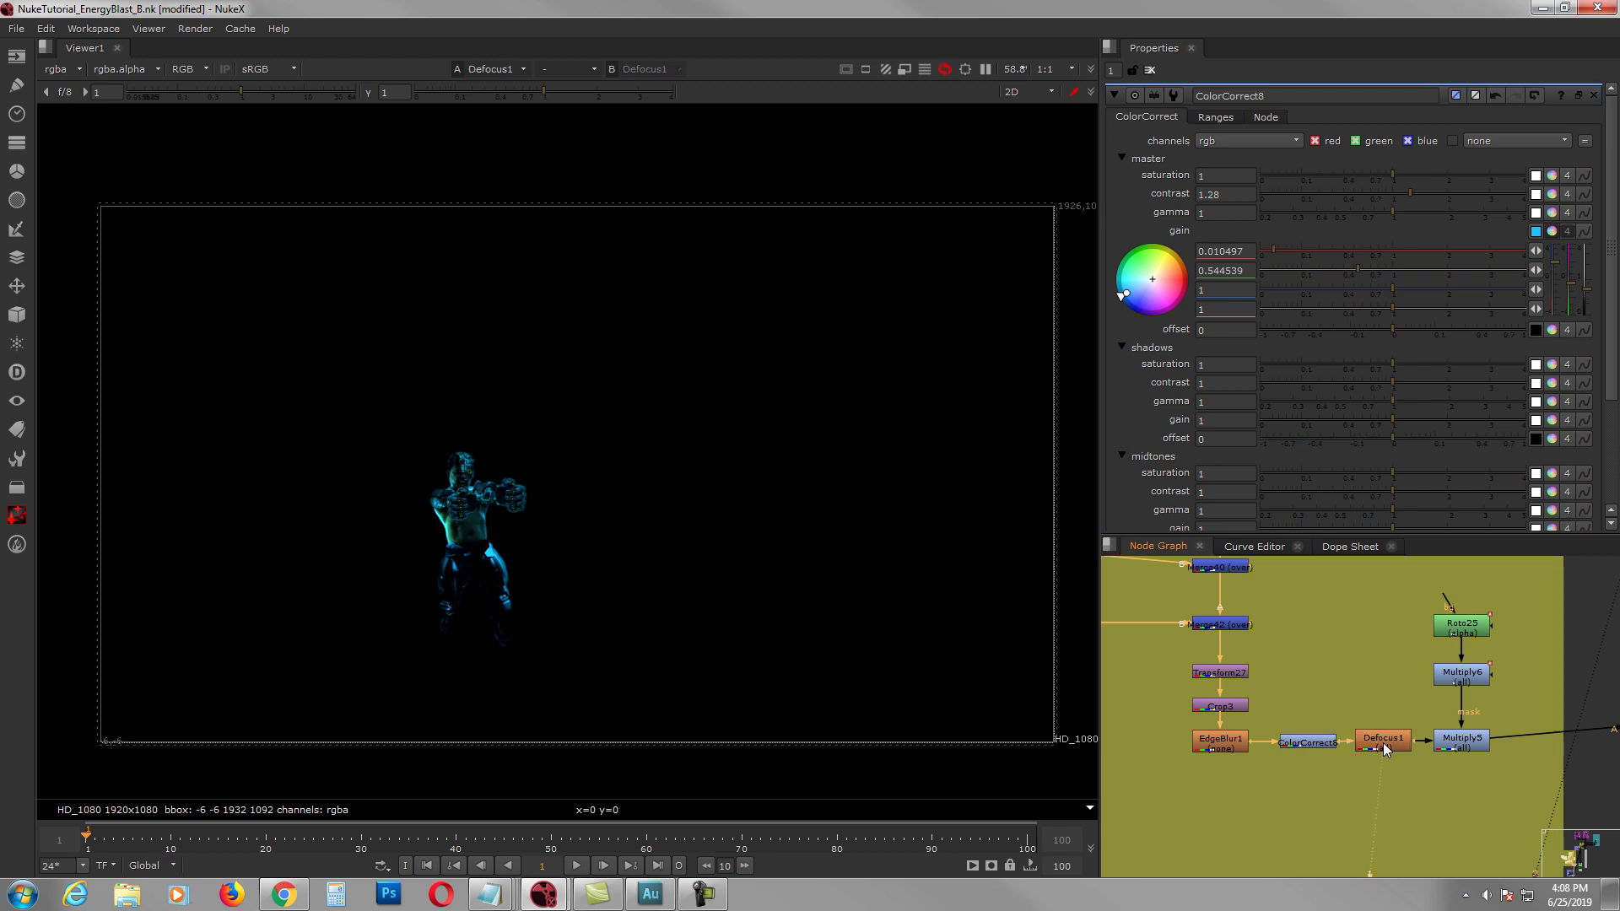
# Step: Display Multiply5 after Defocus1 and open the settings of Multiply5 and its Roto25 mask
pyautogui.moveTo(1421, 751); pyautogui.dragTo(1313, 736, button='middle')
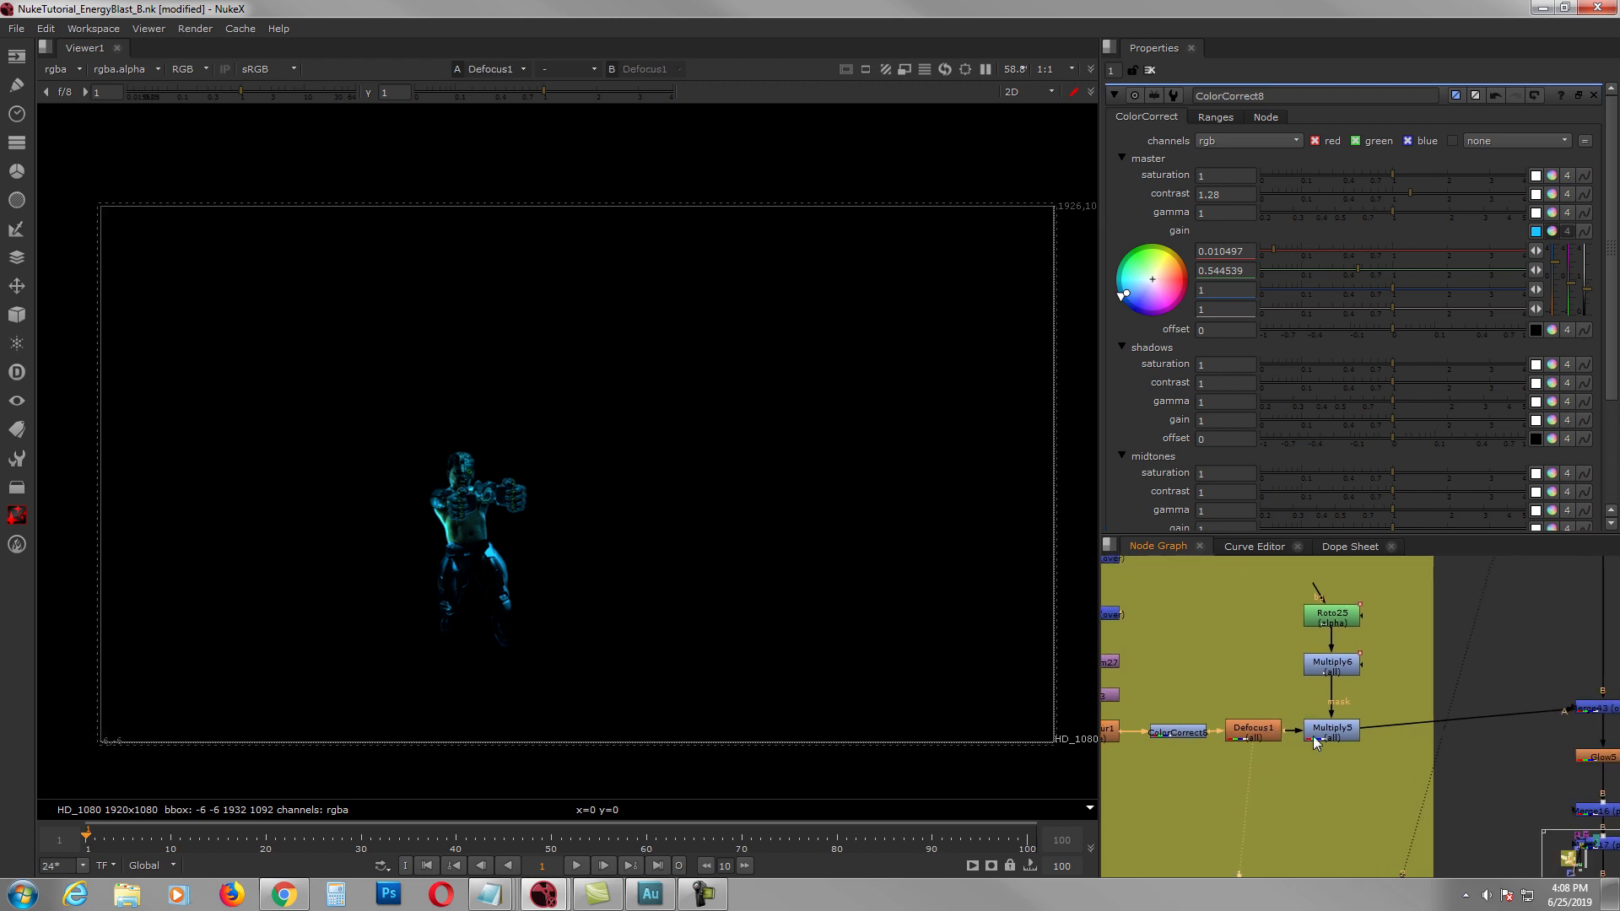
pyautogui.click(1330, 730)
pyautogui.press('1')
pyautogui.doubleClick(1330, 731)
pyautogui.doubleClick(1334, 616)
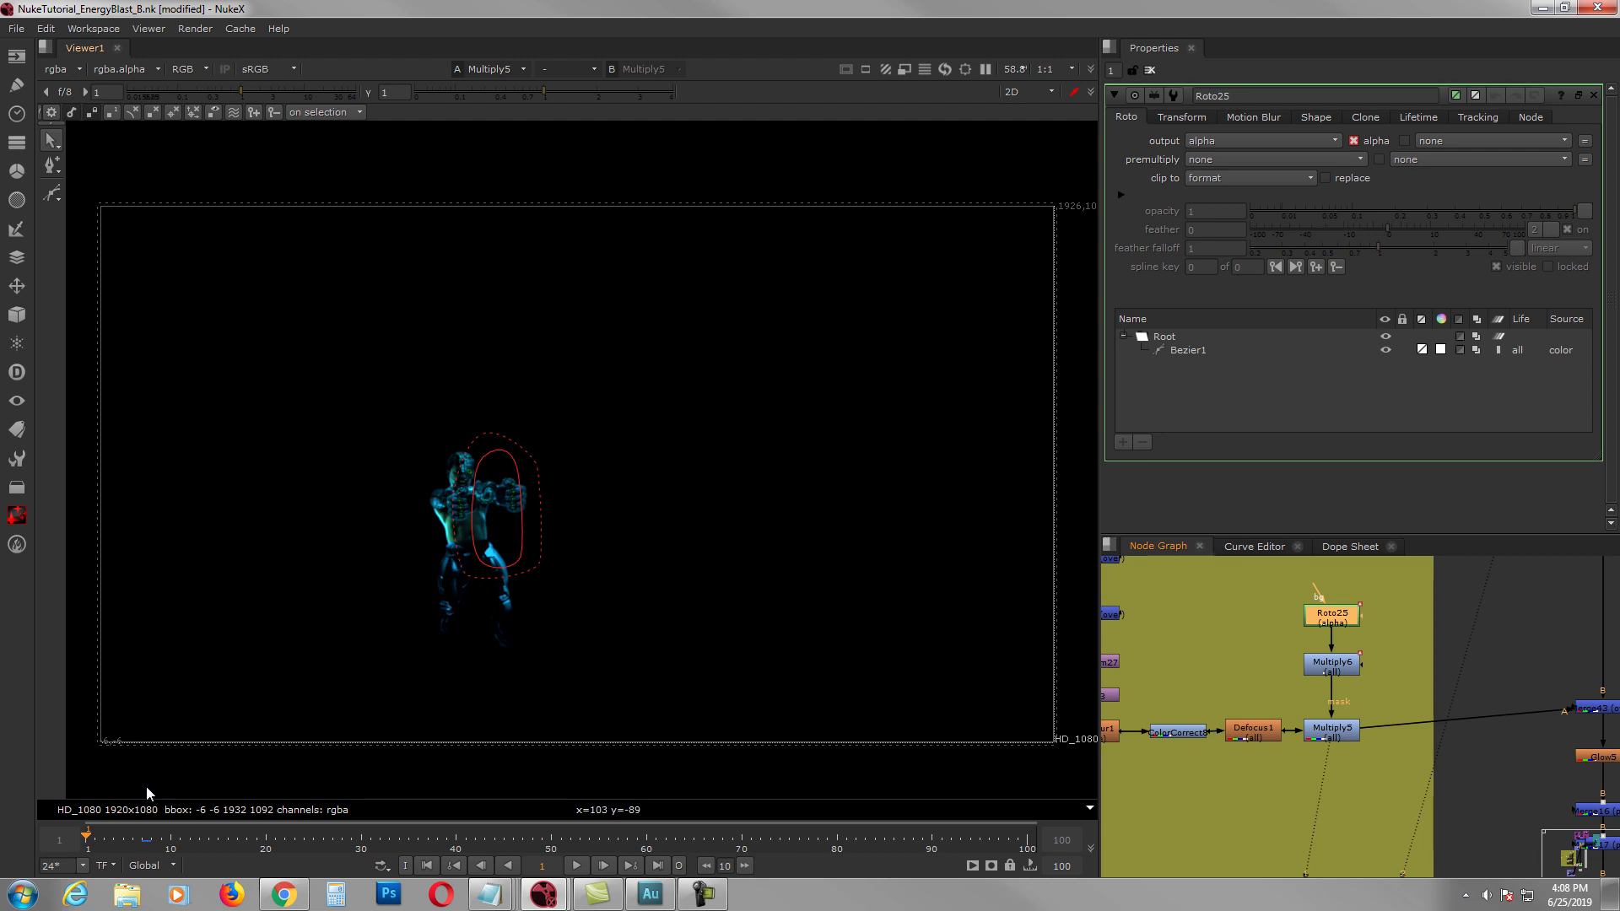
# Step: Display Merge43, where the character joins the background, and close all open node properties
pyautogui.moveTo(1492, 699); pyautogui.dragTo(1310, 722, button='middle')
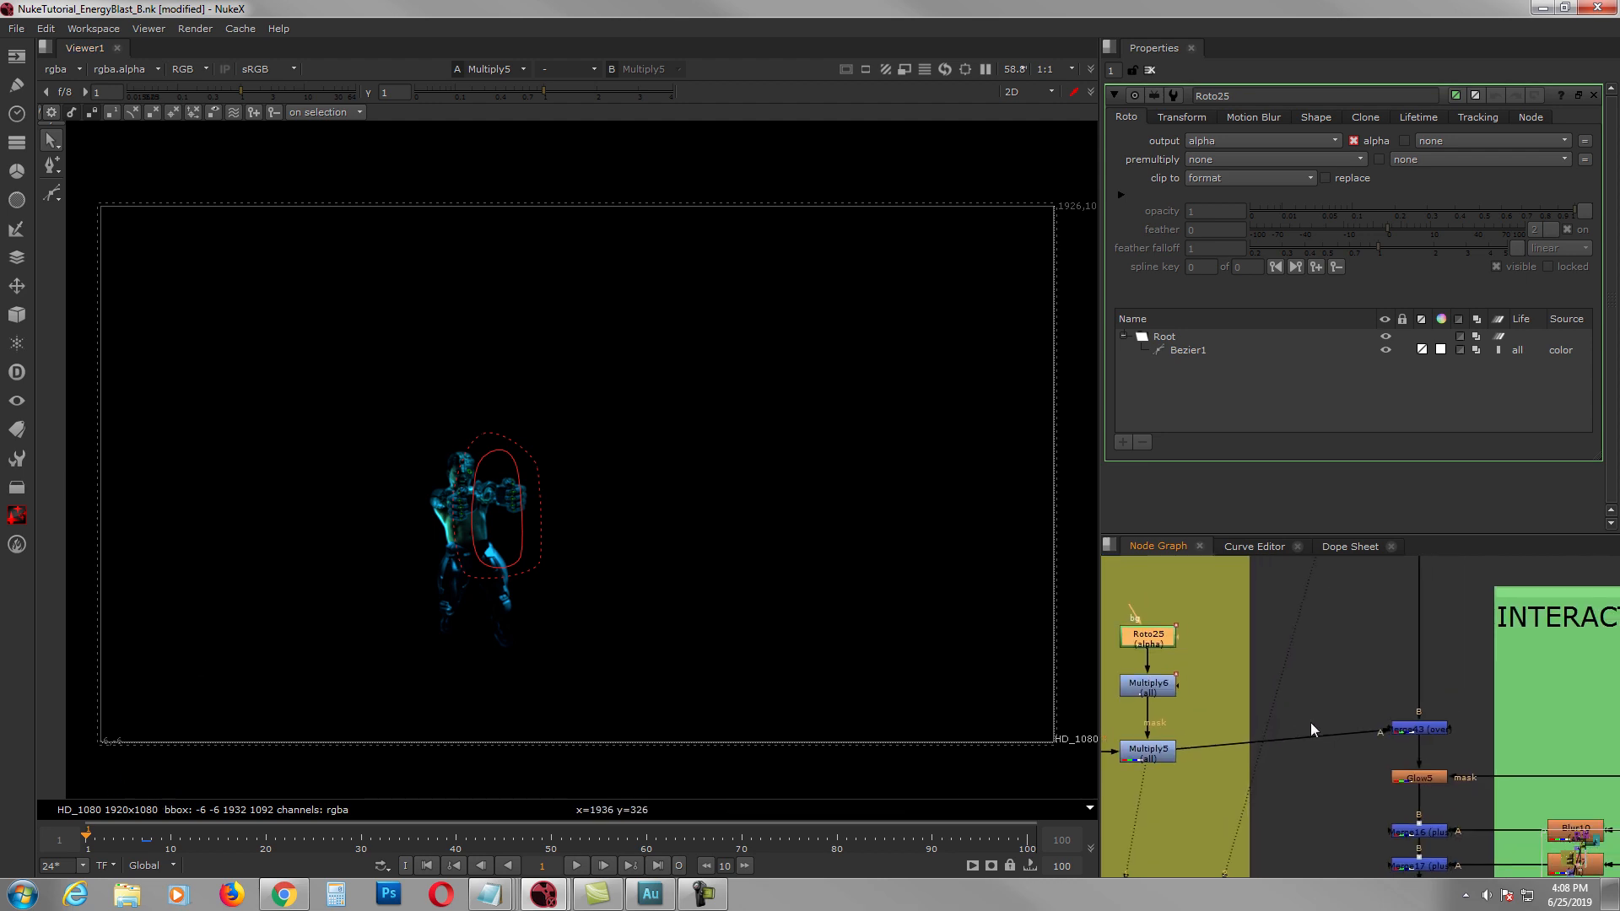
pyautogui.scroll(1, 1309, 722)
pyautogui.click(1422, 730)
pyautogui.press('1')
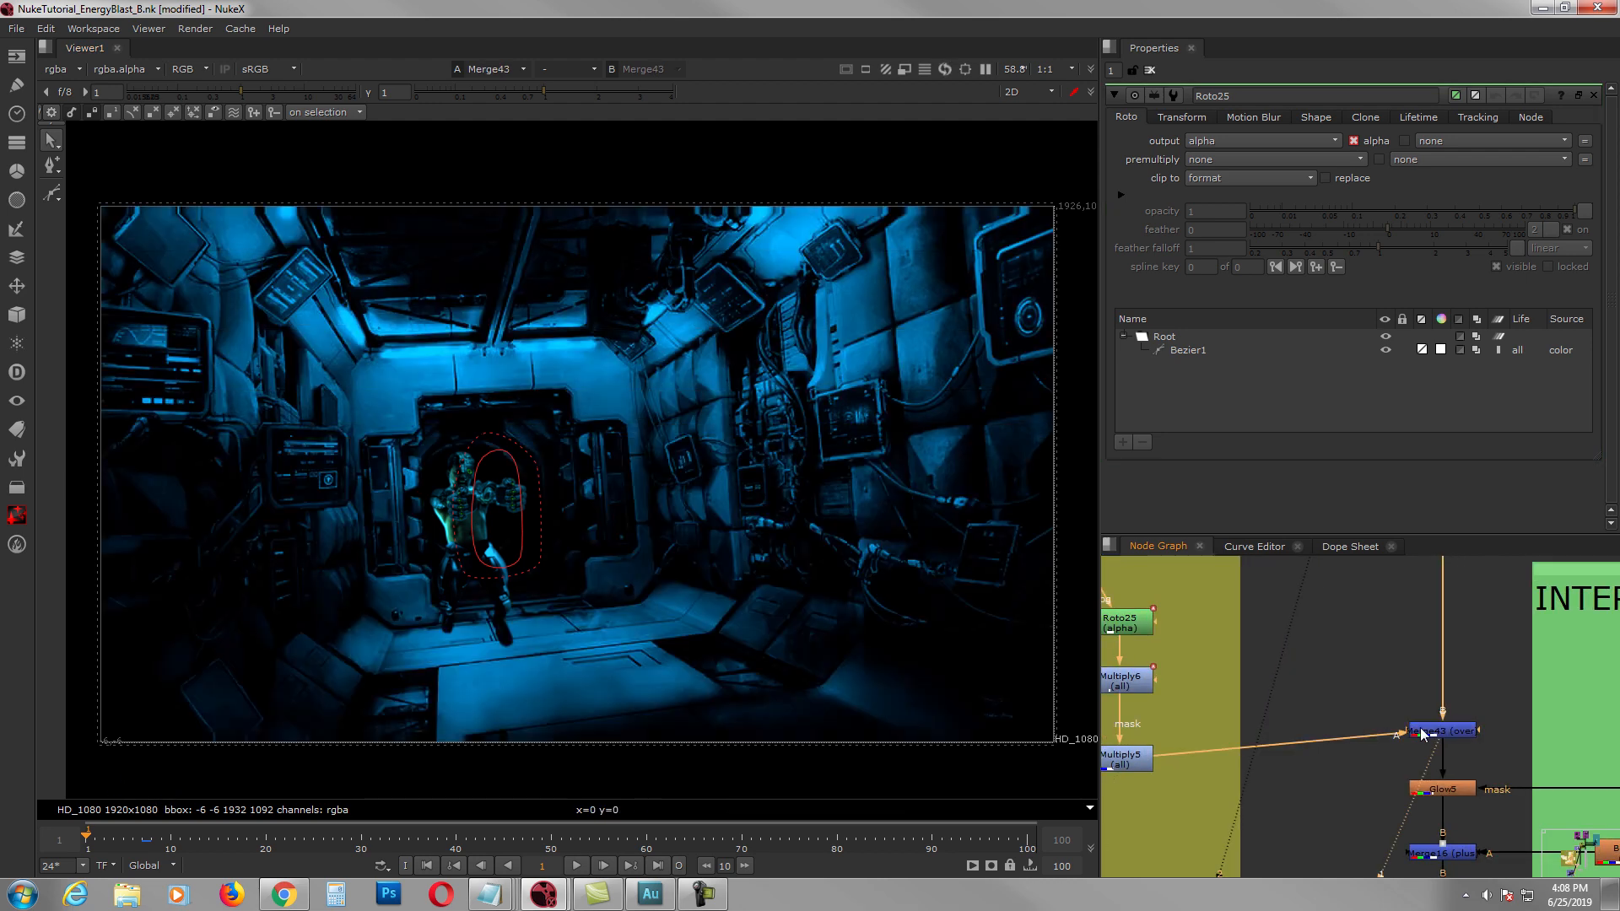
pyautogui.click(1149, 70)
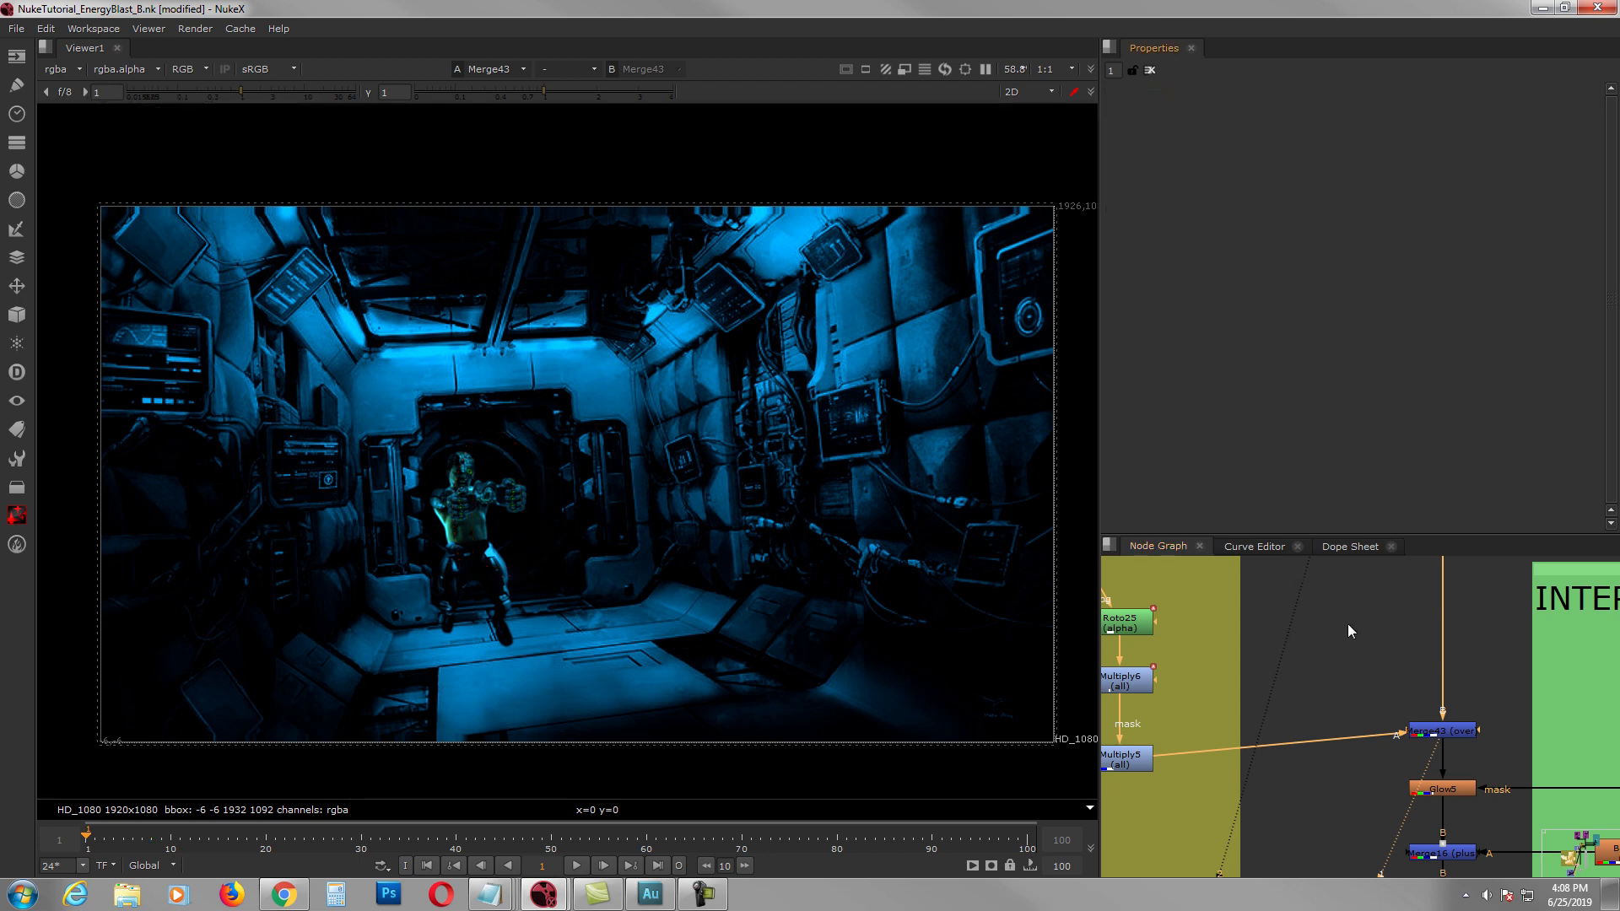
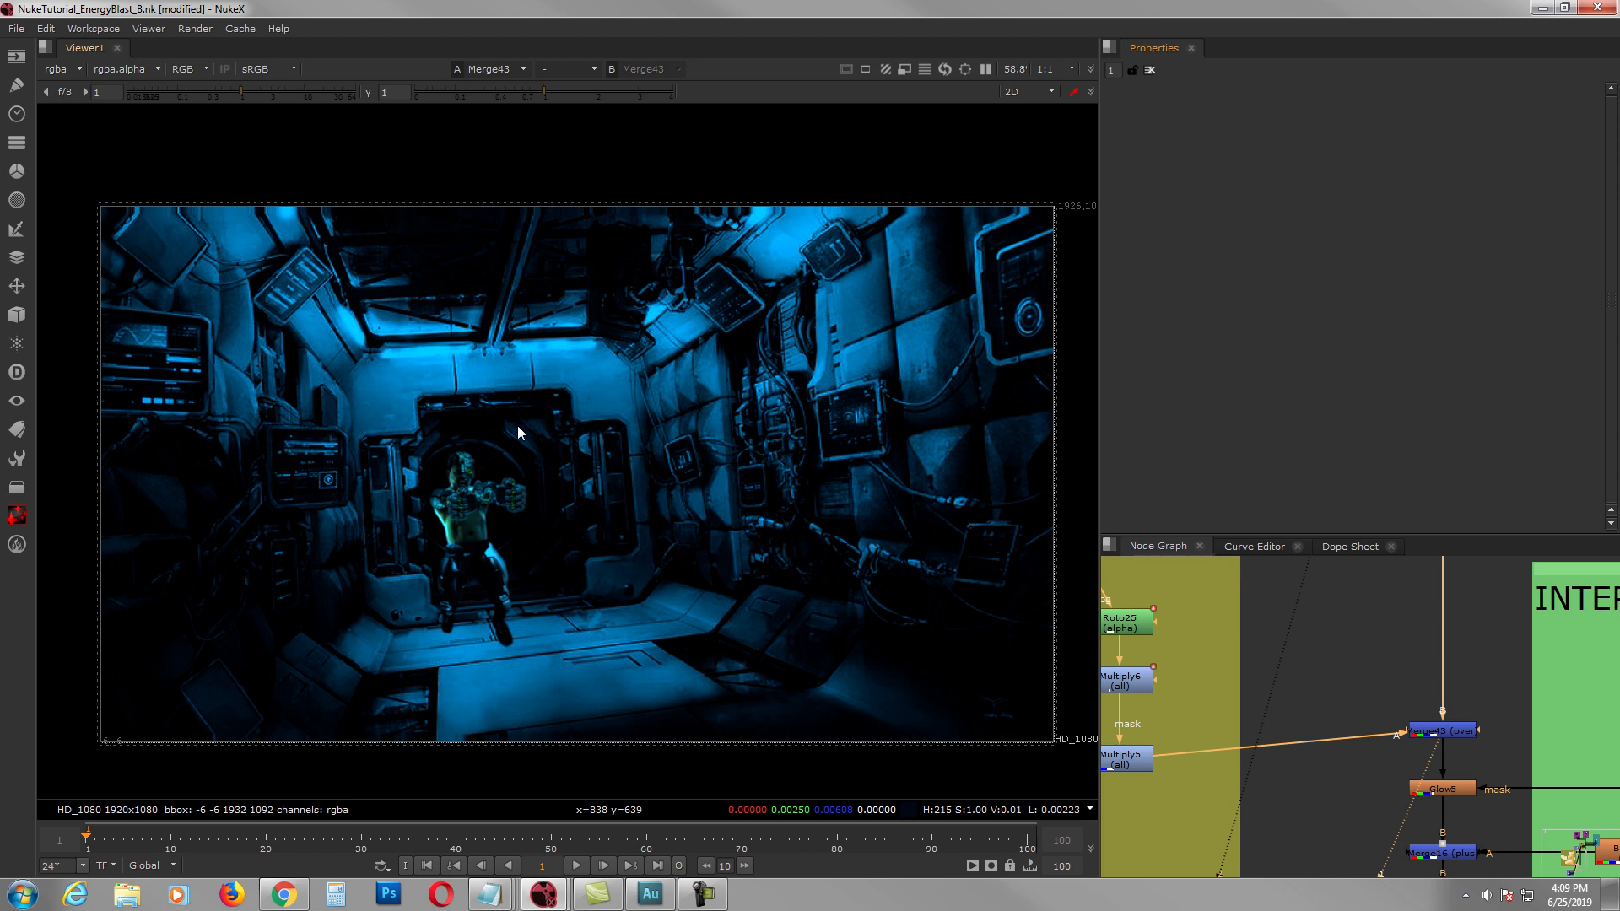
# Step: Examine the main merge chain beside the INTERACTIVE BG LIGHT backdrop in the node graph
pyautogui.scroll(-3, 1327, 711)
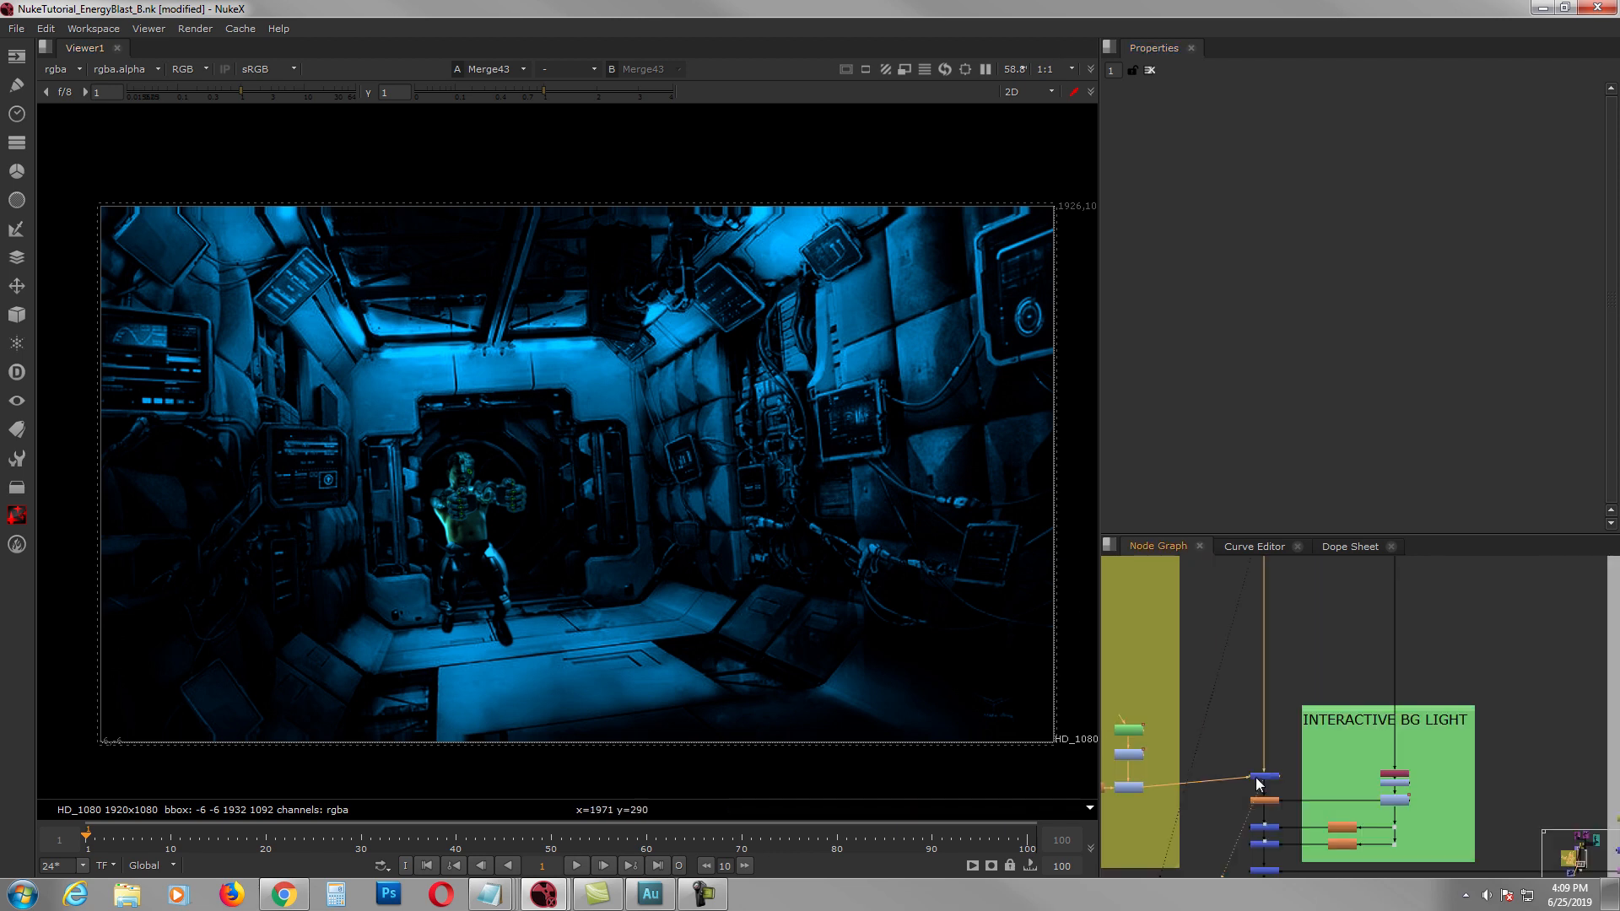
pyautogui.scroll(1, 1259, 724)
pyautogui.moveTo(1279, 720); pyautogui.dragTo(1284, 791, button='middle')
pyautogui.scroll(-4, 1291, 759)
pyautogui.moveTo(1306, 637); pyautogui.dragTo(1335, 691, button='middle')
pyautogui.scroll(-2, 1313, 707)
pyautogui.scroll(-1, 1334, 690)
pyautogui.moveTo(1336, 593); pyautogui.dragTo(1343, 519, button='middle')
pyautogui.scroll(2, 1340, 654)
pyautogui.moveTo(1351, 846); pyautogui.dragTo(1360, 699, button='middle')
pyautogui.scroll(3, 1359, 696)
pyautogui.scroll(1, 1359, 695)
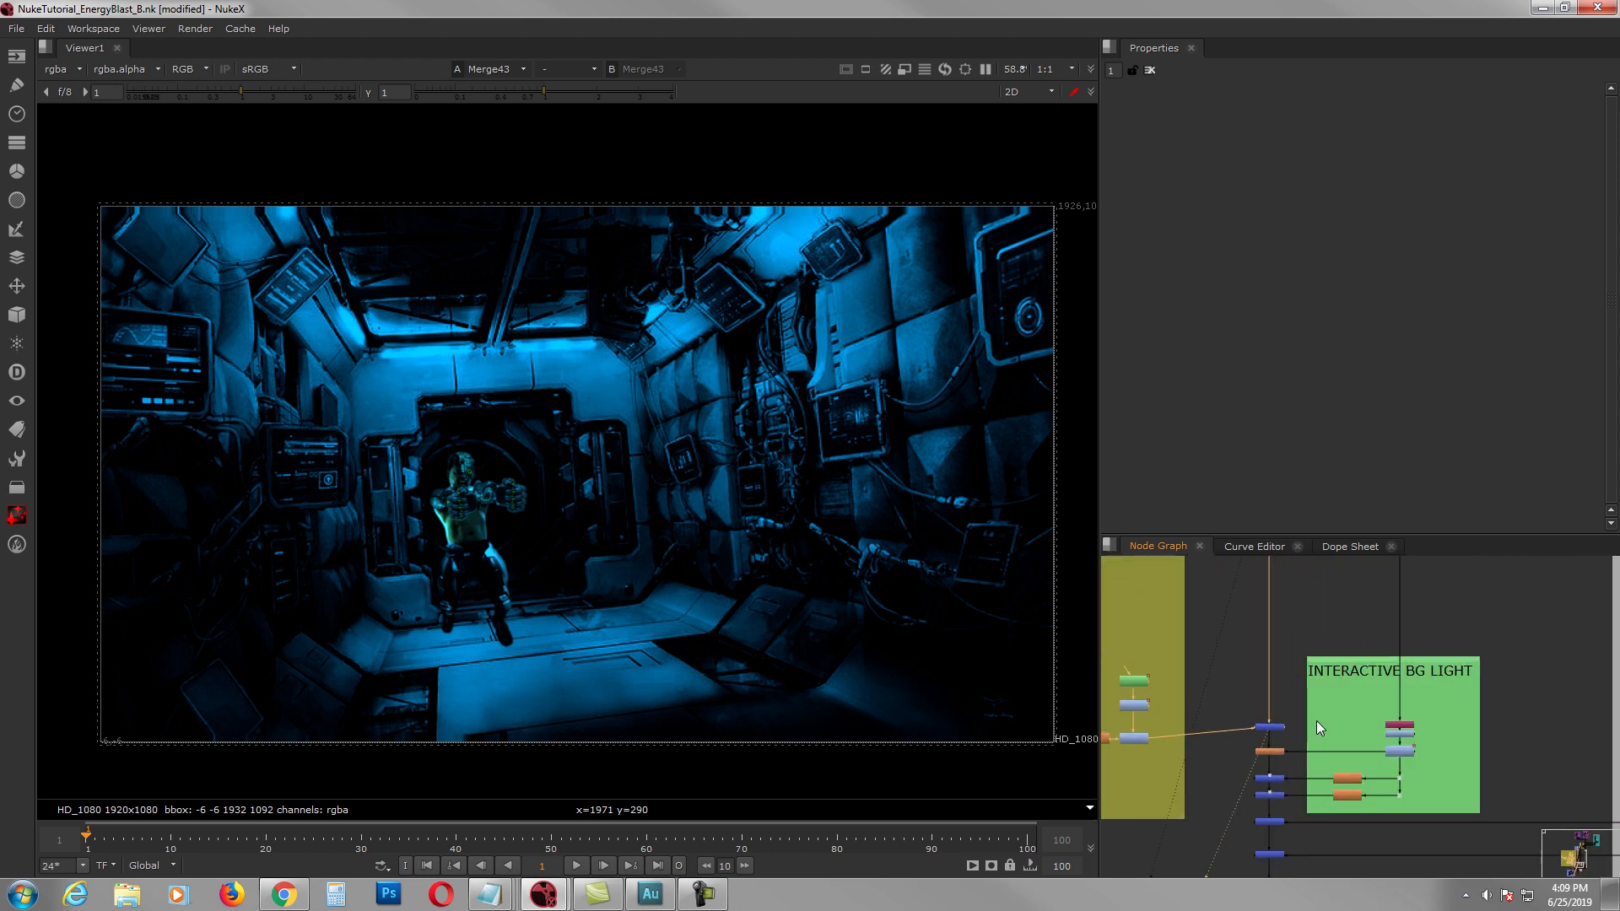
pyautogui.moveTo(1333, 712); pyautogui.dragTo(1331, 684, button='middle')
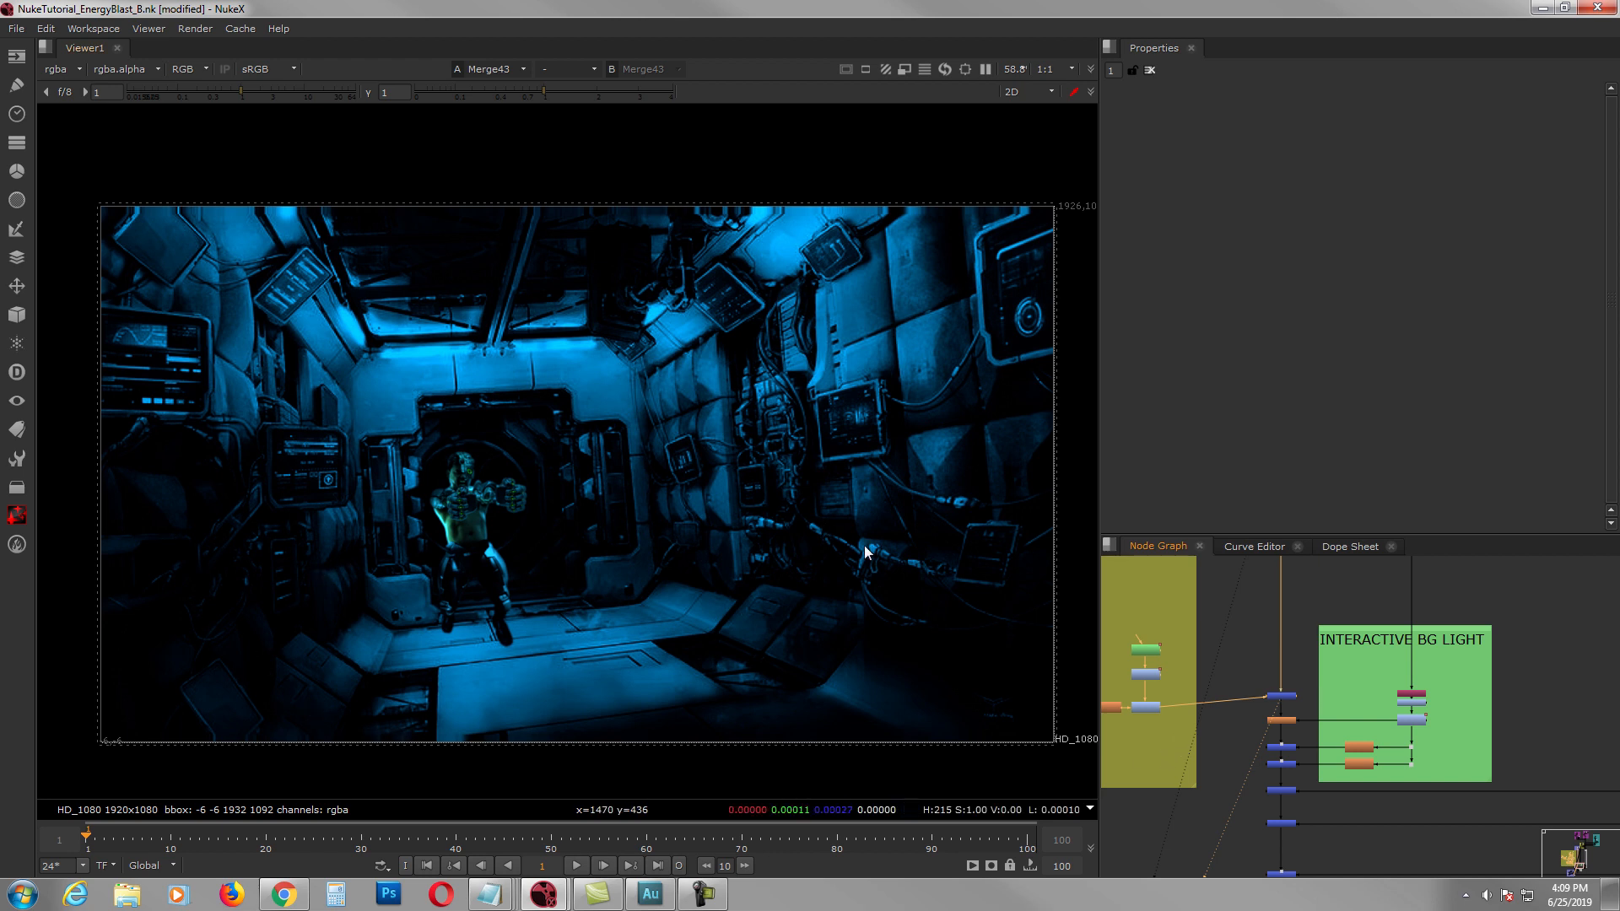
pyautogui.scroll(2, 1387, 710)
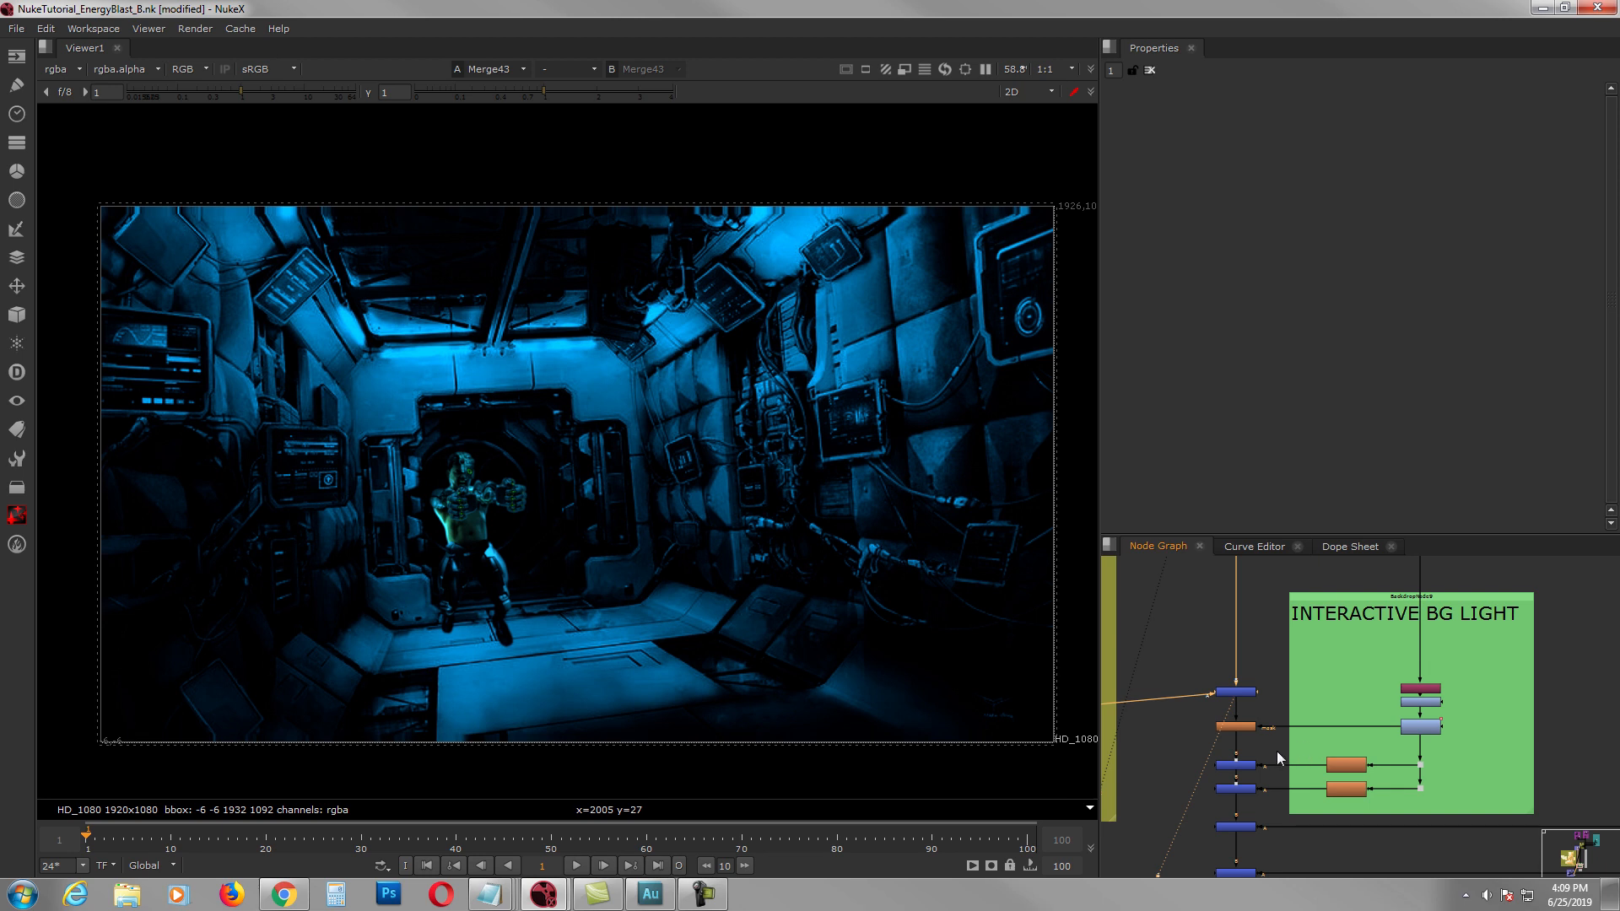
# Step: Select the Glow5 node below Merge43 and move the playhead to frame 5
pyautogui.scroll(2, 1257, 744)
pyautogui.click(1251, 712)
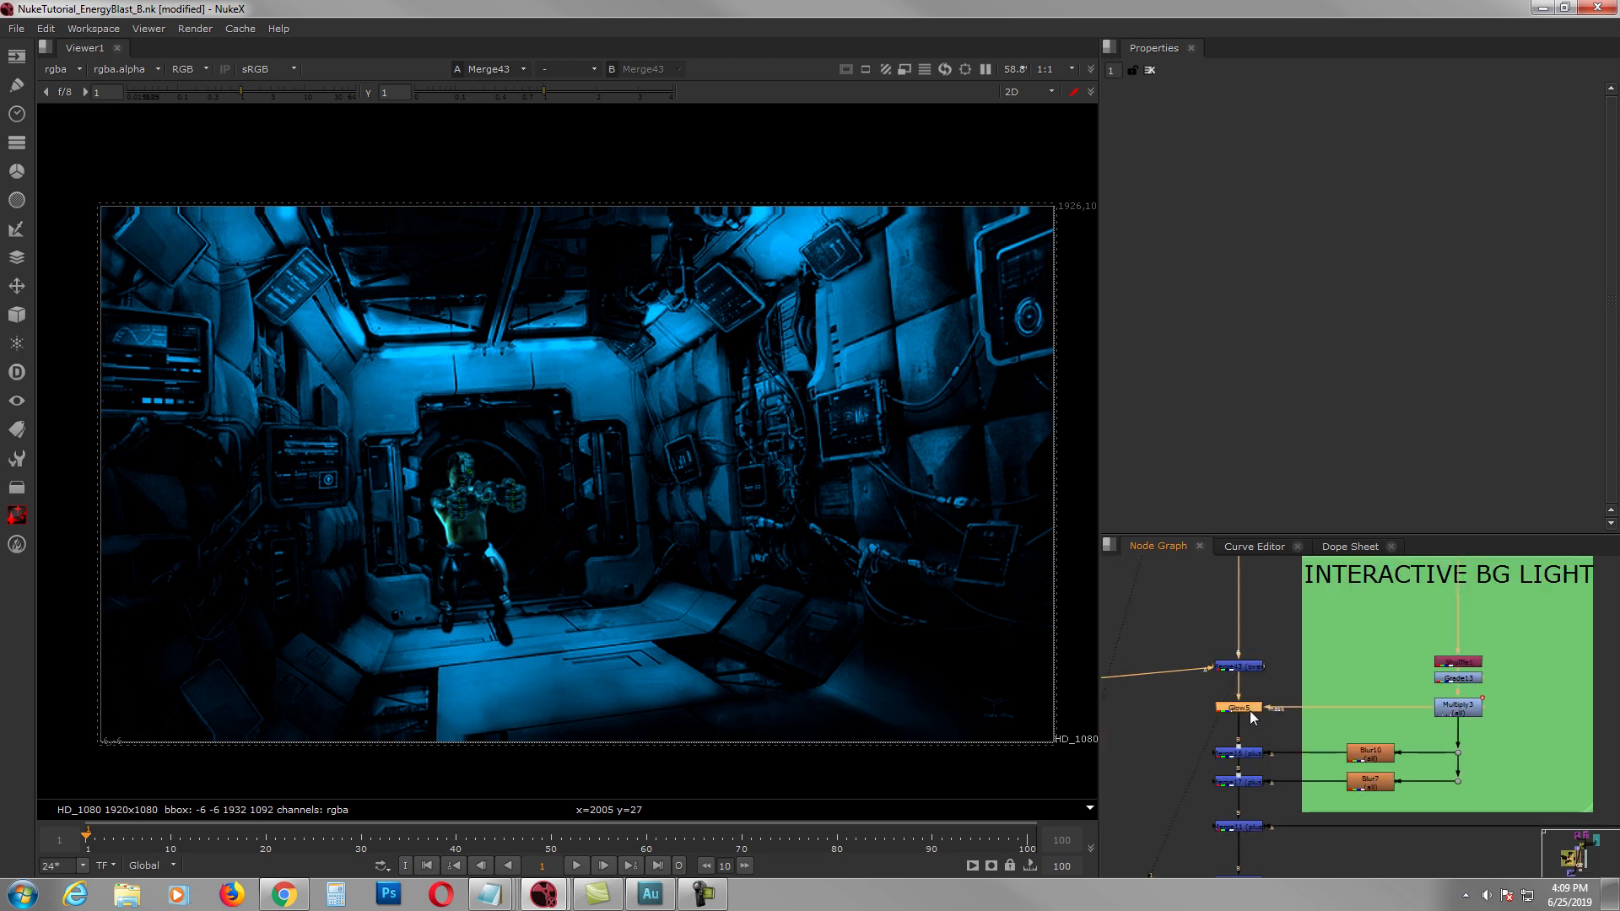
pyautogui.click(126, 844)
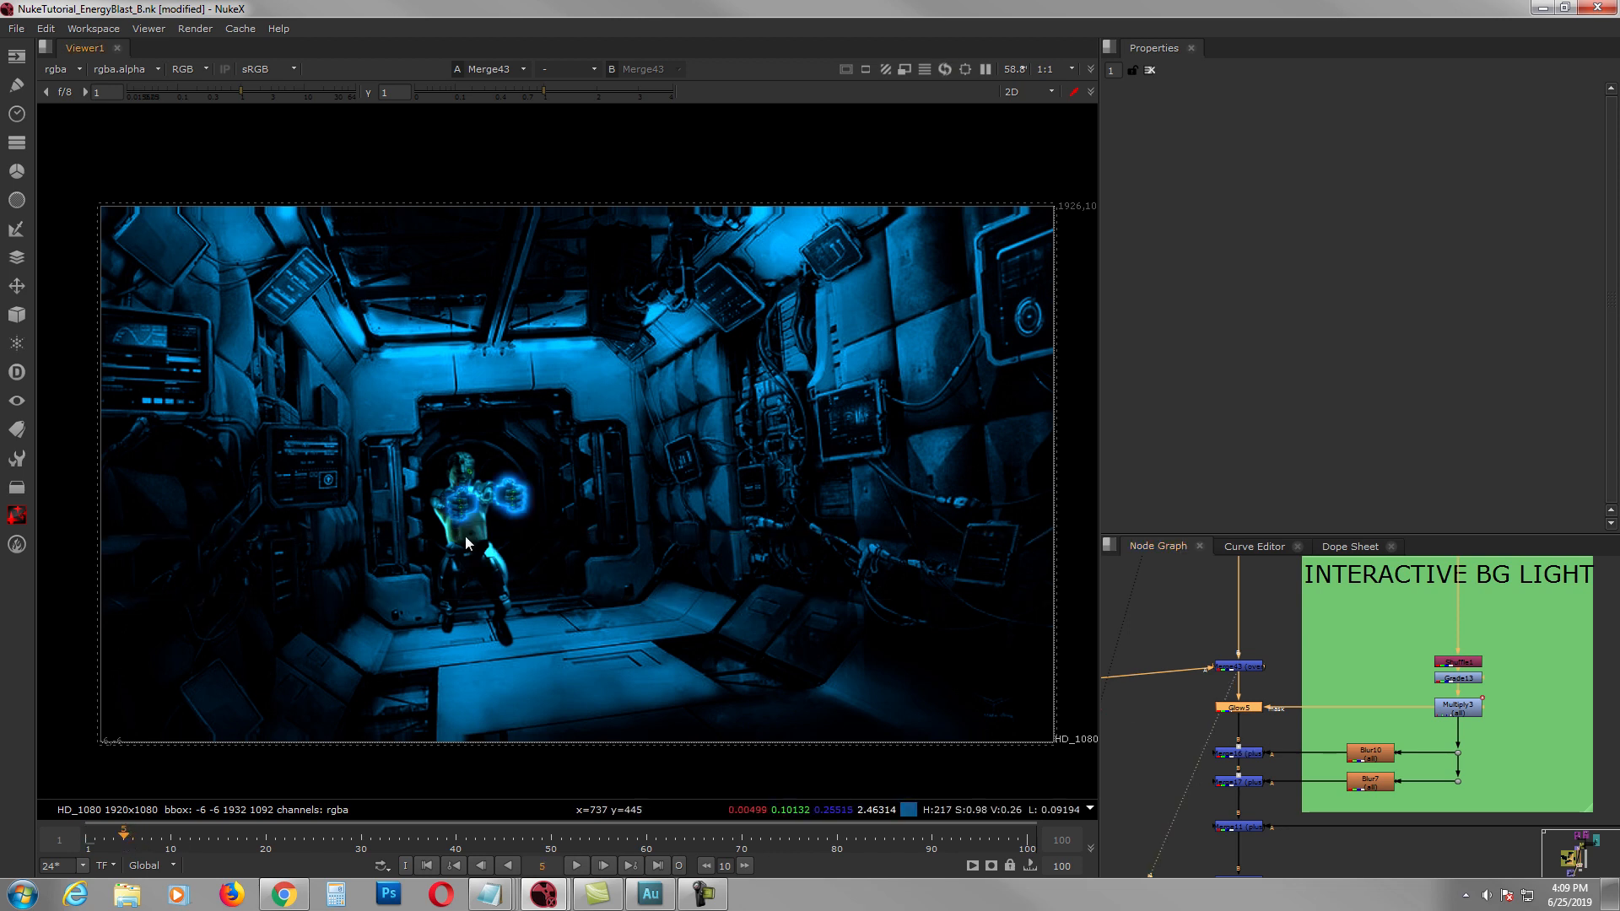
# Step: Display Shuffle4 and the Merge44 stencil in the robotic hand's glow branch
pyautogui.scroll(-8, 1425, 760)
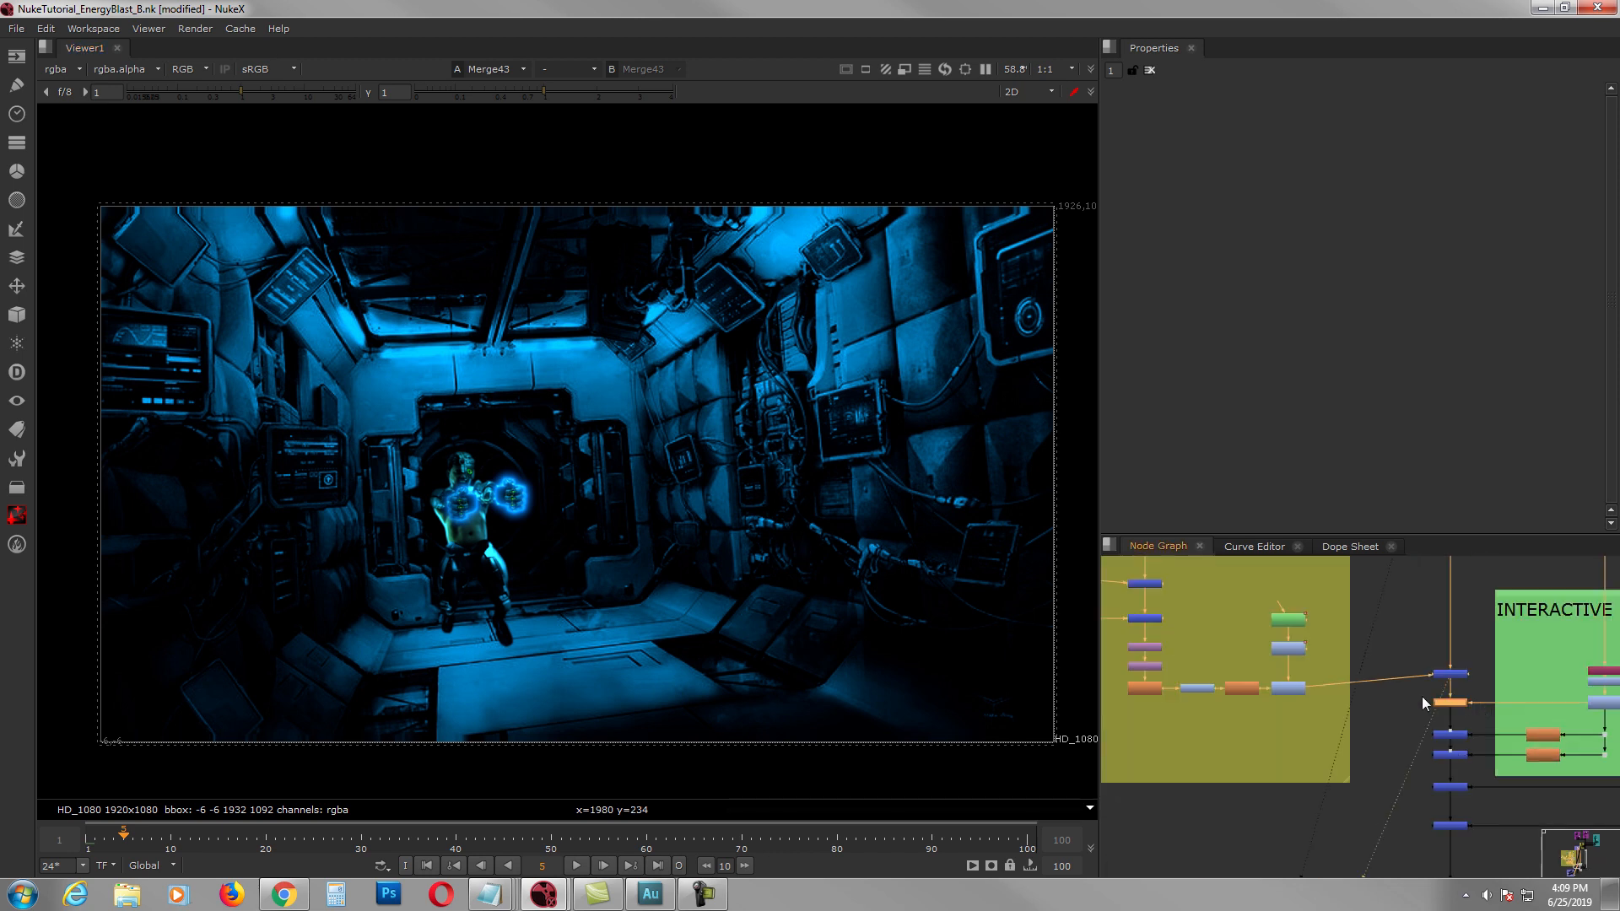
pyautogui.scroll(2, 1256, 708)
pyautogui.scroll(-2, 1258, 706)
pyautogui.moveTo(1284, 697); pyautogui.dragTo(1345, 751, button='middle')
pyautogui.scroll(-1, 1384, 782)
pyautogui.scroll(3, 1279, 655)
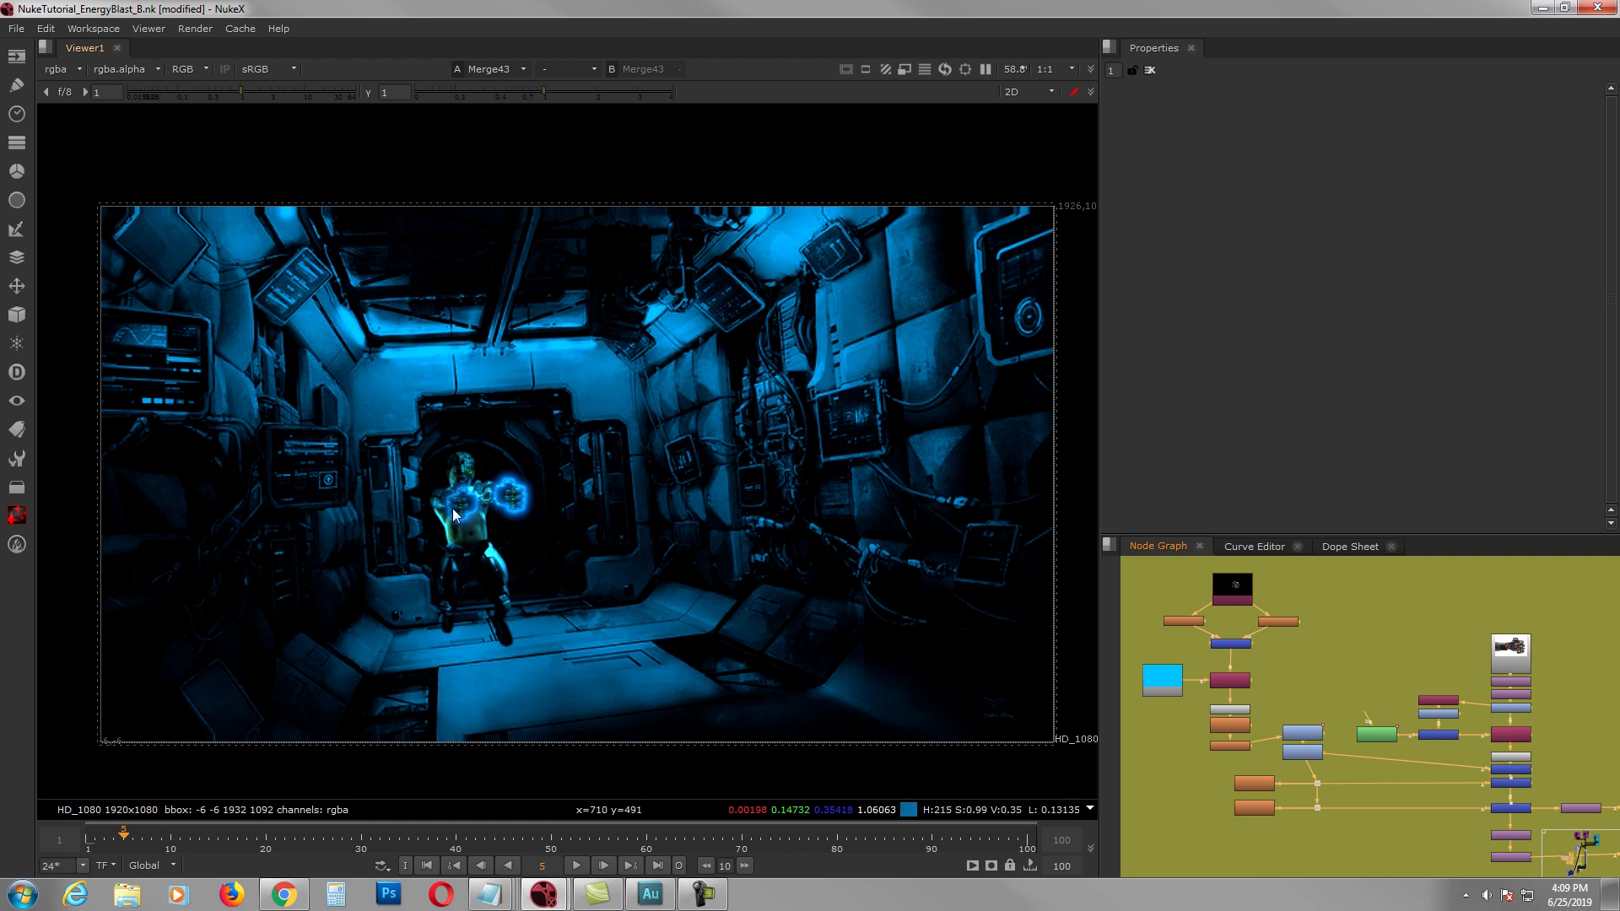
pyautogui.scroll(2, 1160, 690)
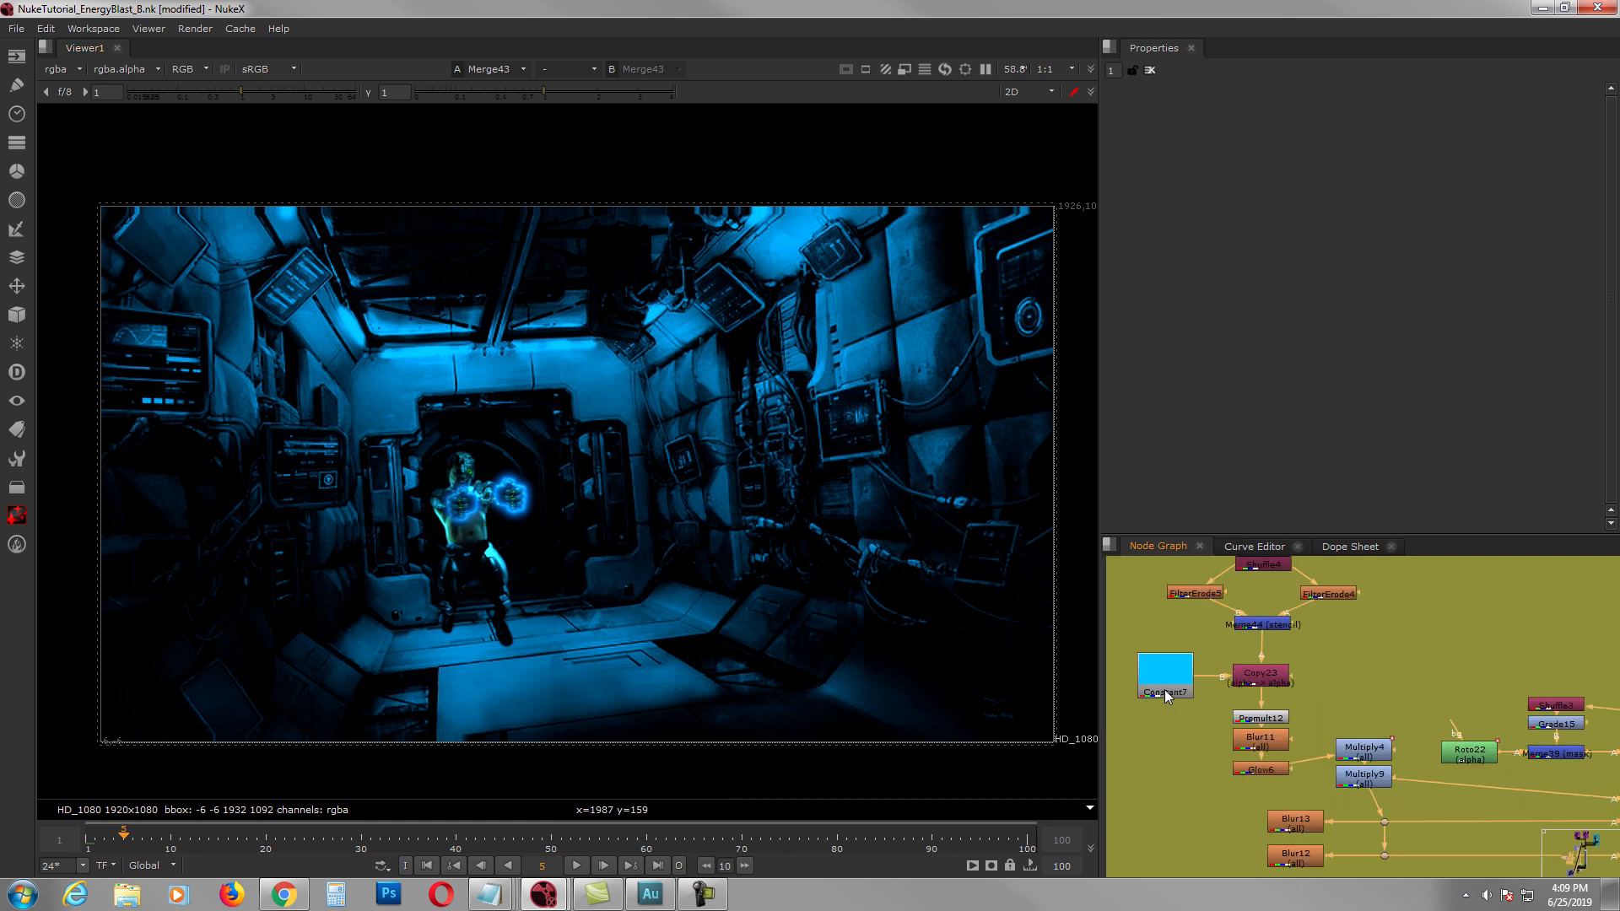
pyautogui.click(1271, 601)
pyautogui.press('1')
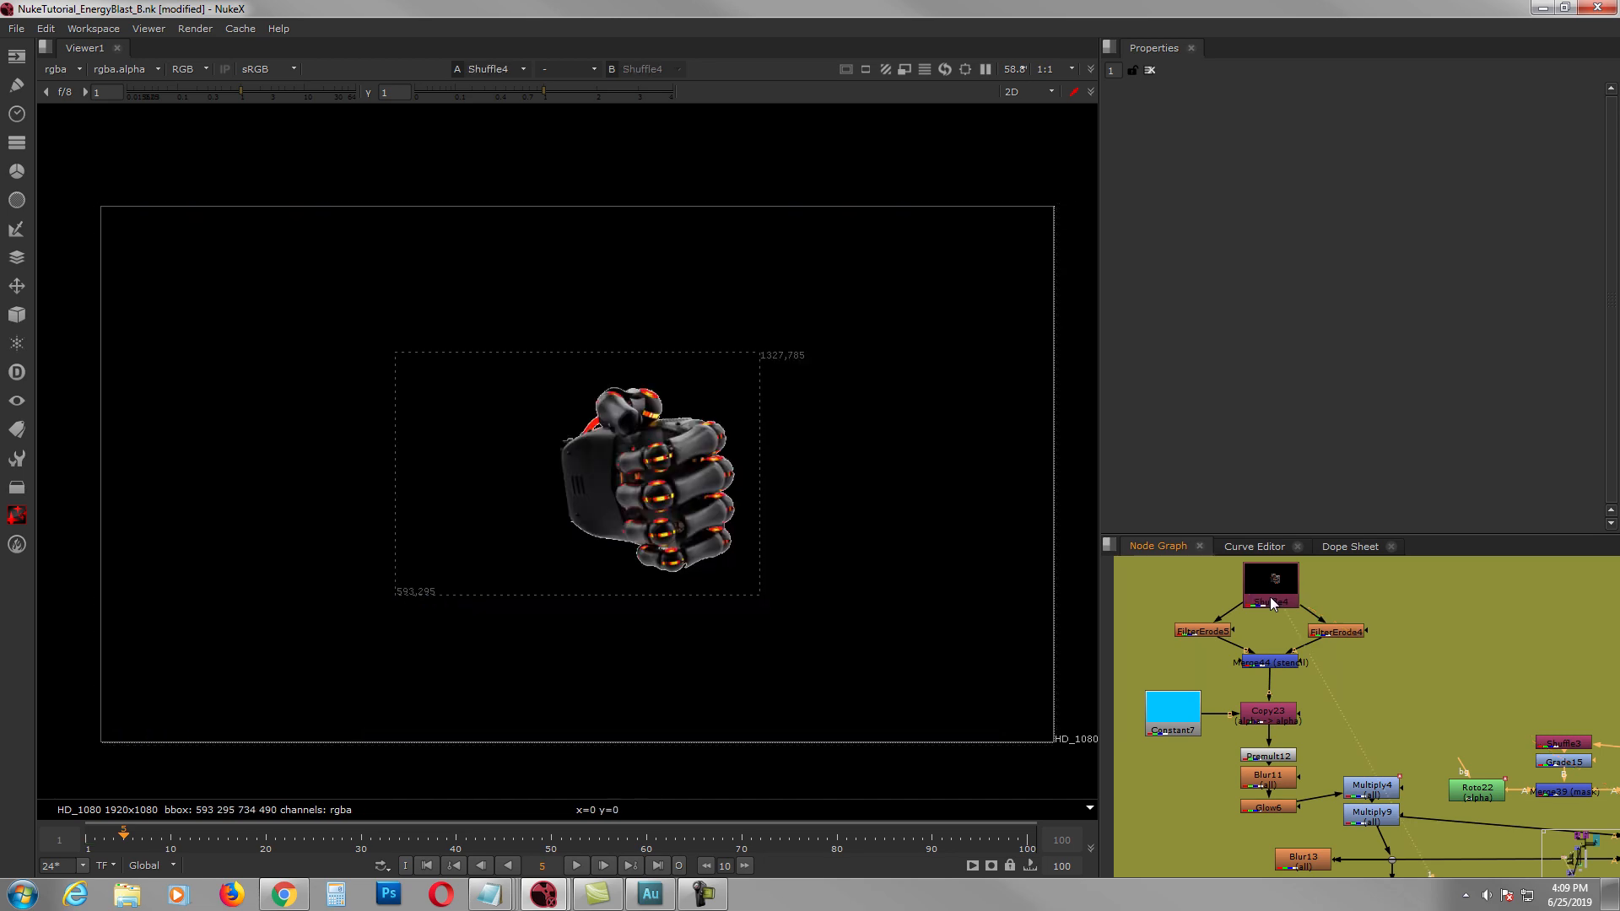
pyautogui.click(1269, 663)
pyautogui.press('1')
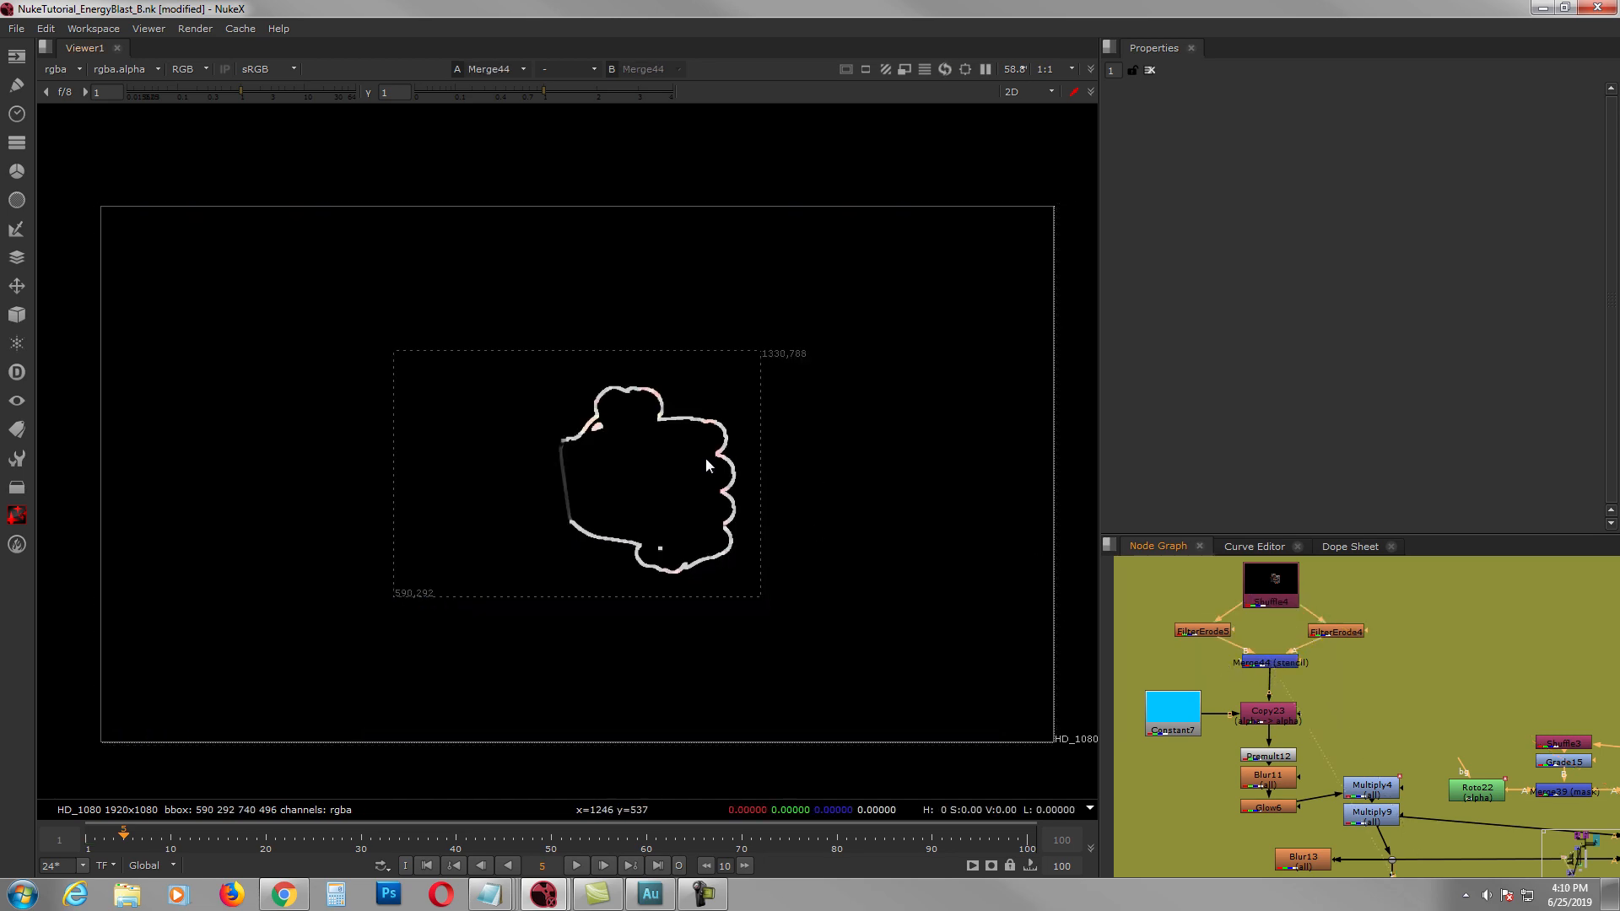
# Step: Open the FilterErode4 and FilterErode5 settings in turn to compare their erode sizes
pyautogui.scroll(2, 1212, 639)
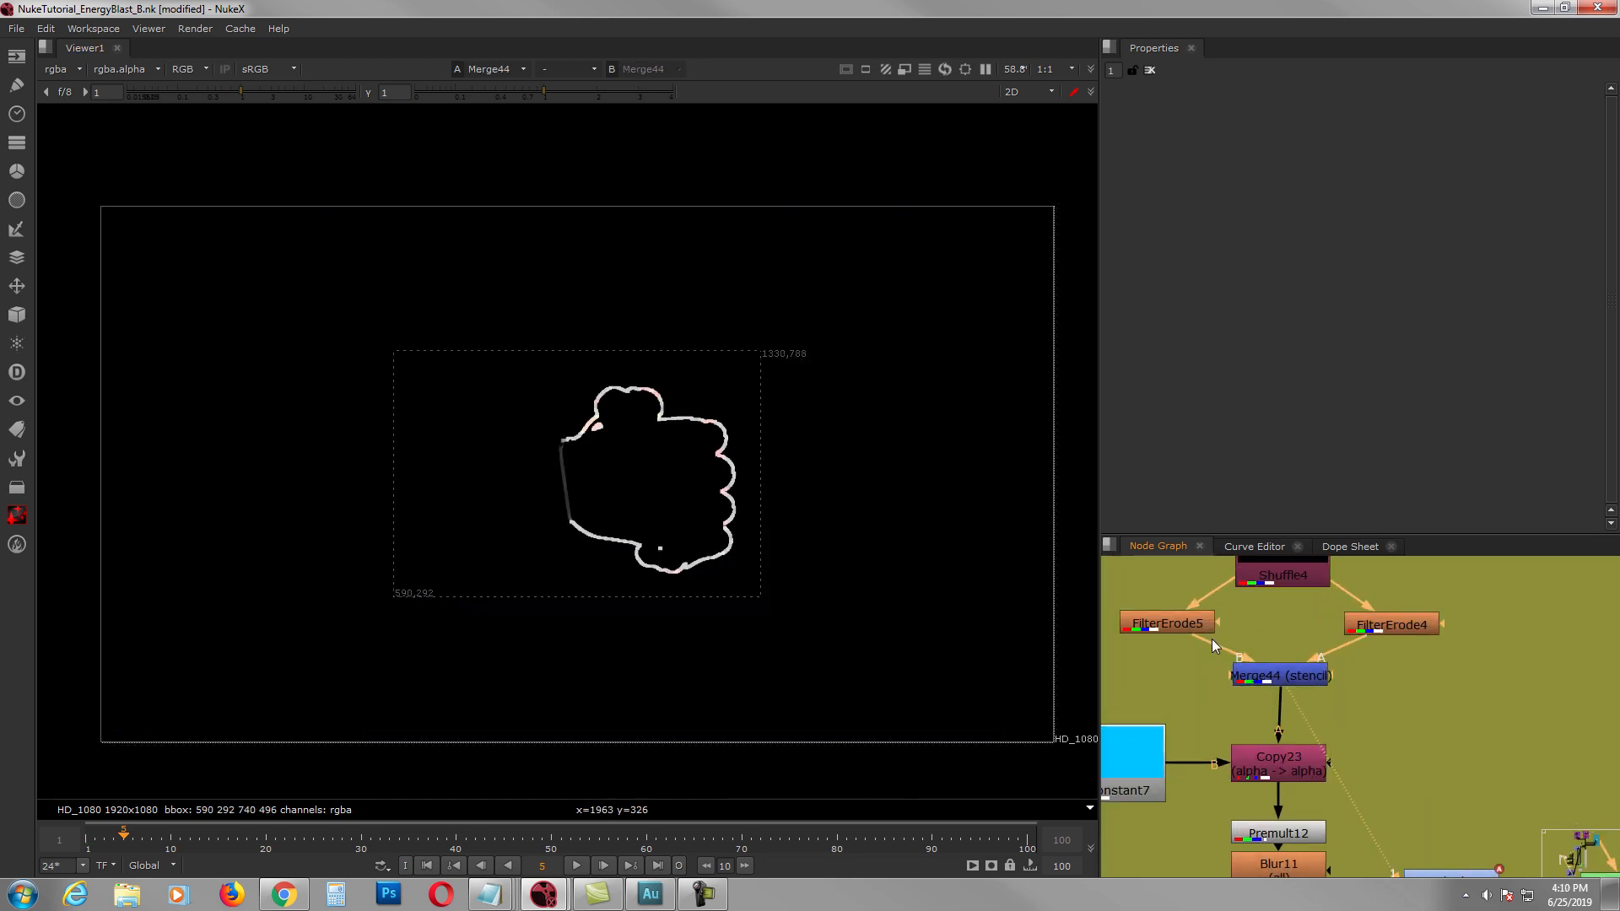
pyautogui.doubleClick(1377, 631)
pyautogui.moveTo(1353, 634); pyautogui.dragTo(1421, 680, button='middle')
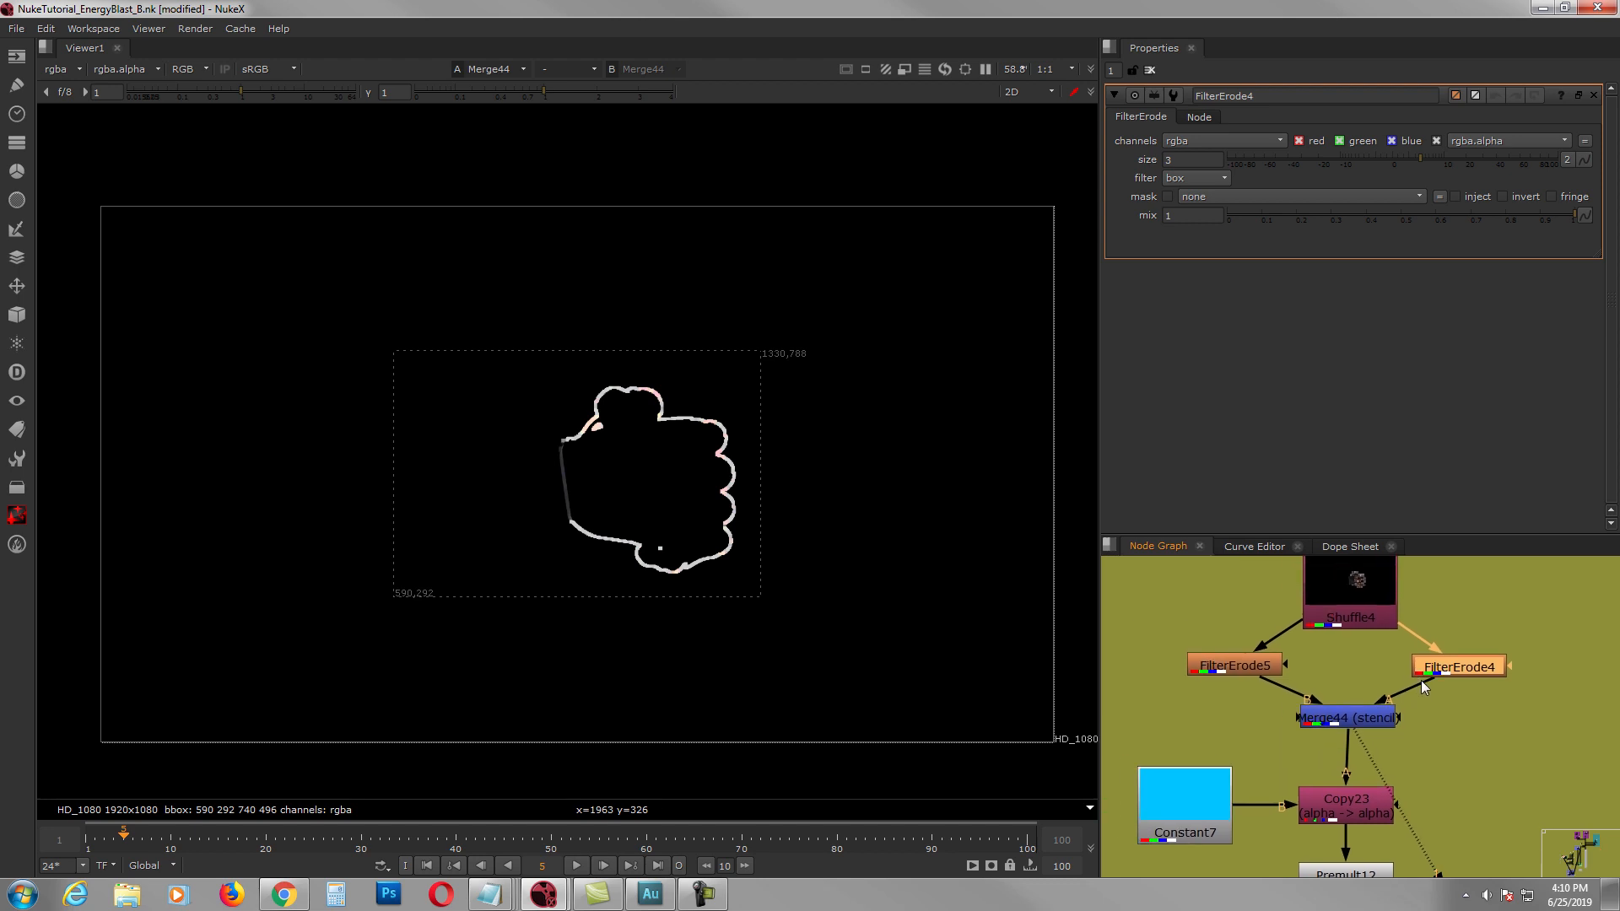
pyautogui.doubleClick(1245, 667)
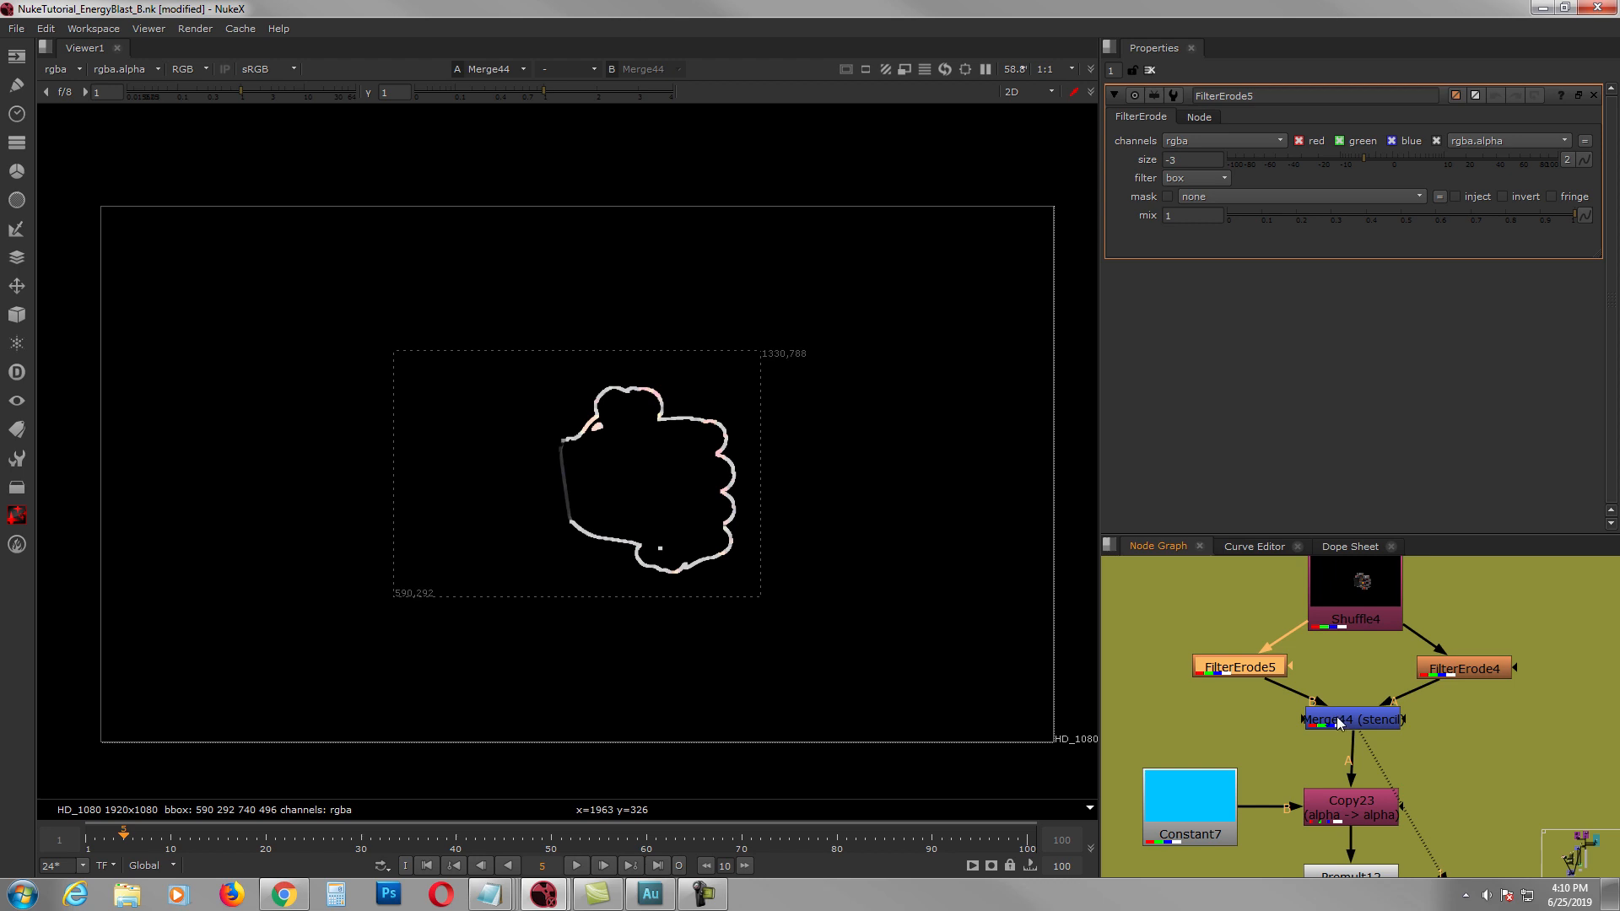
pyautogui.doubleClick(1453, 673)
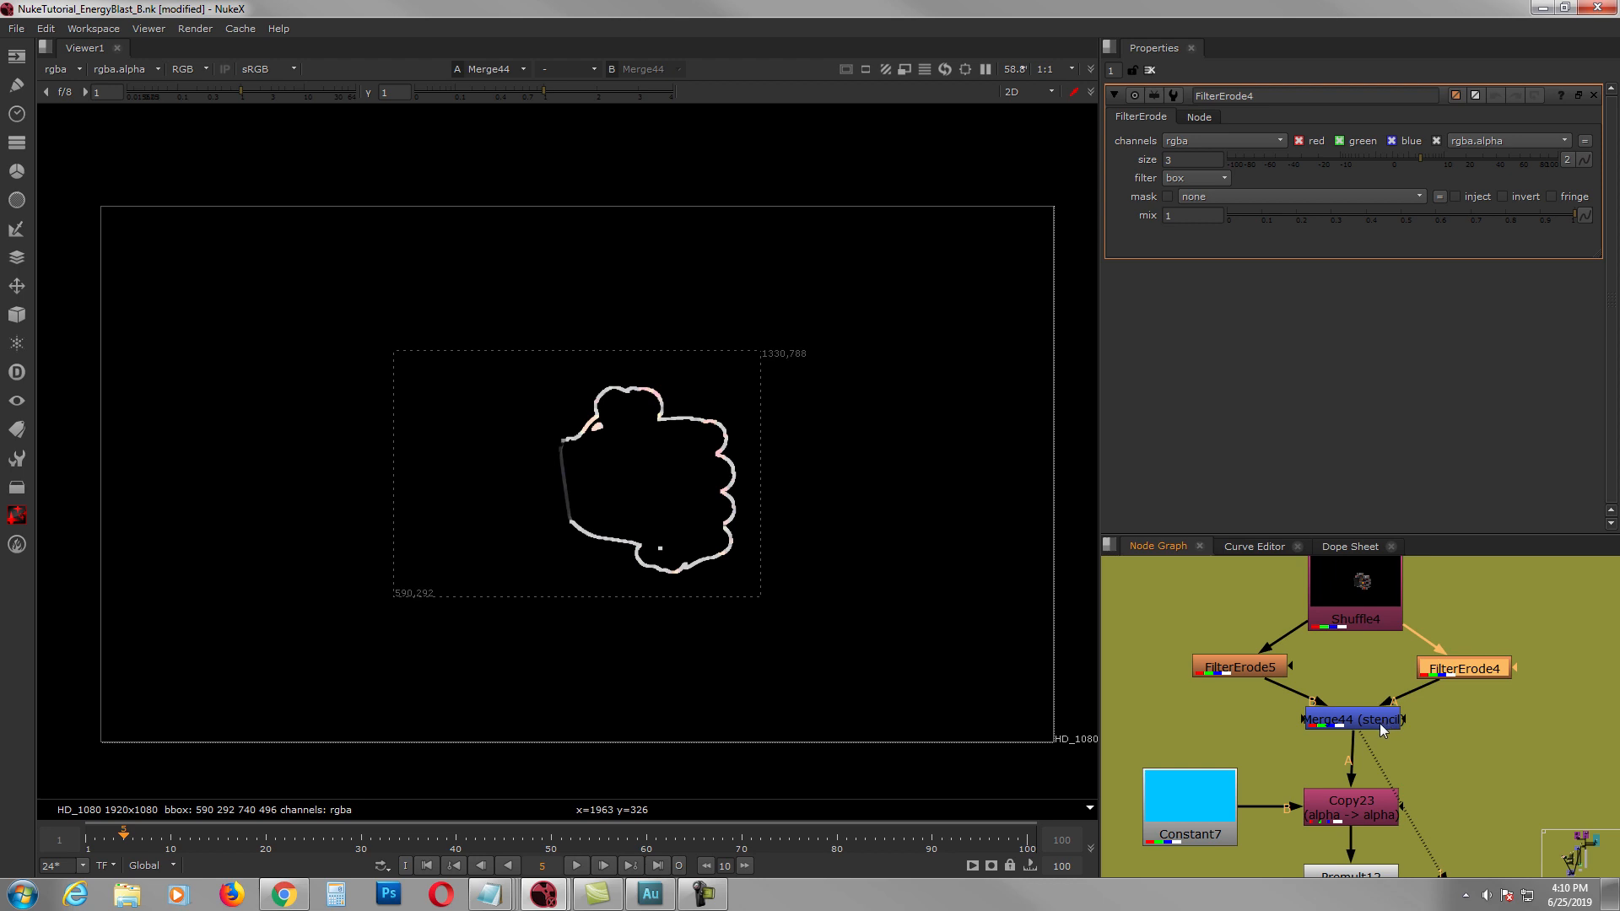
pyautogui.doubleClick(1240, 667)
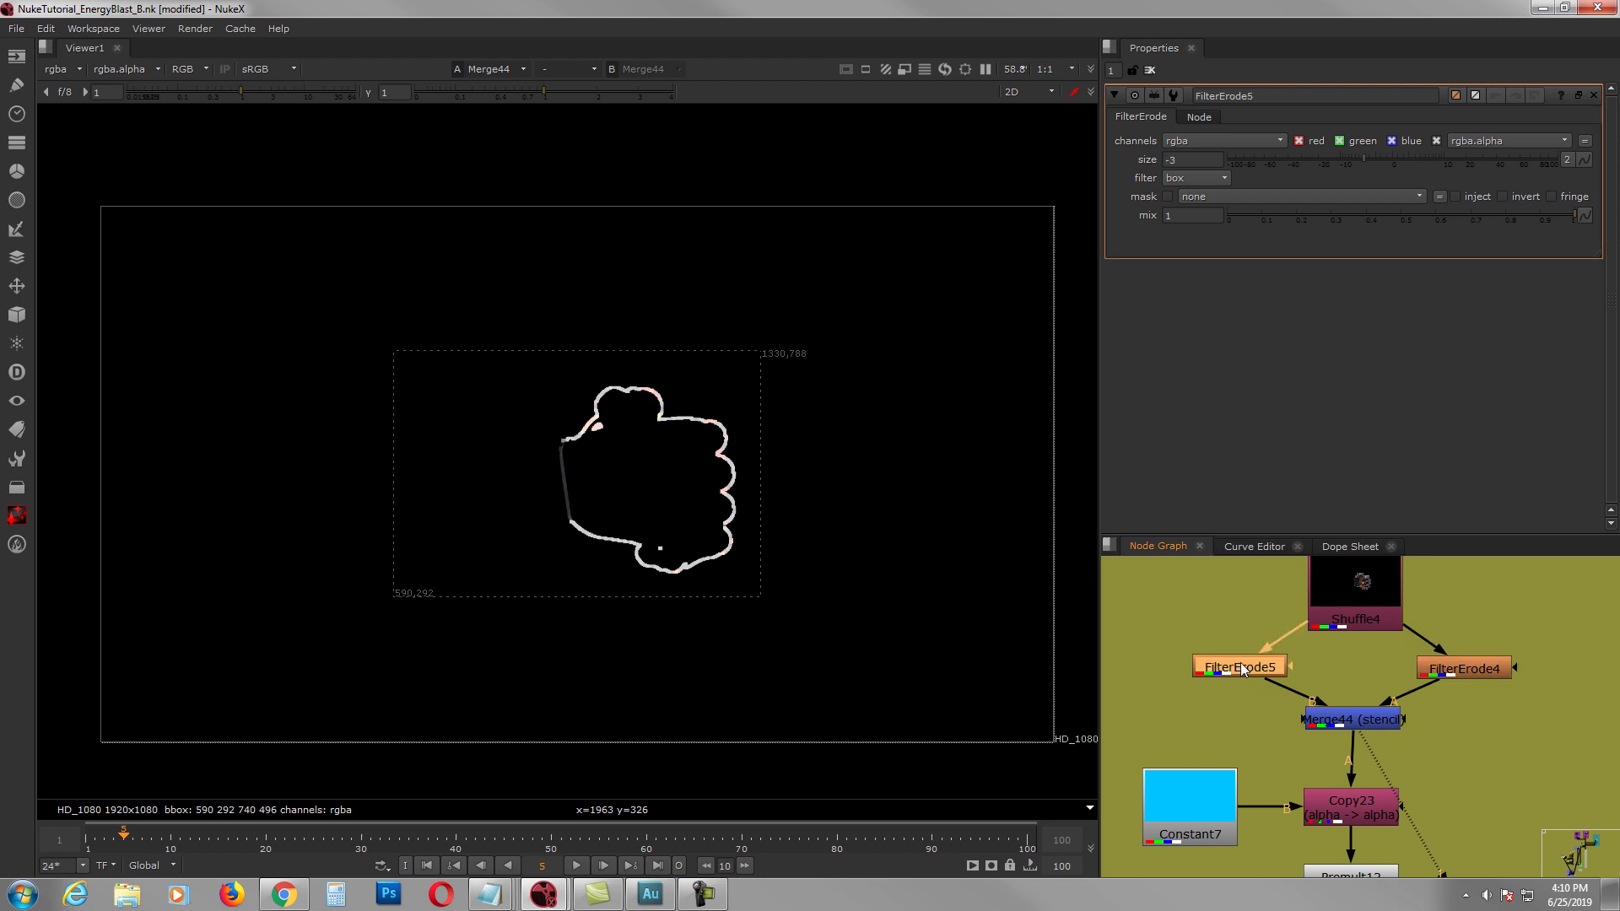
# Step: Display Premult12 below Copy23 to view the hand outline coloured by Constant7
pyautogui.click(1324, 722)
pyautogui.click(1348, 746)
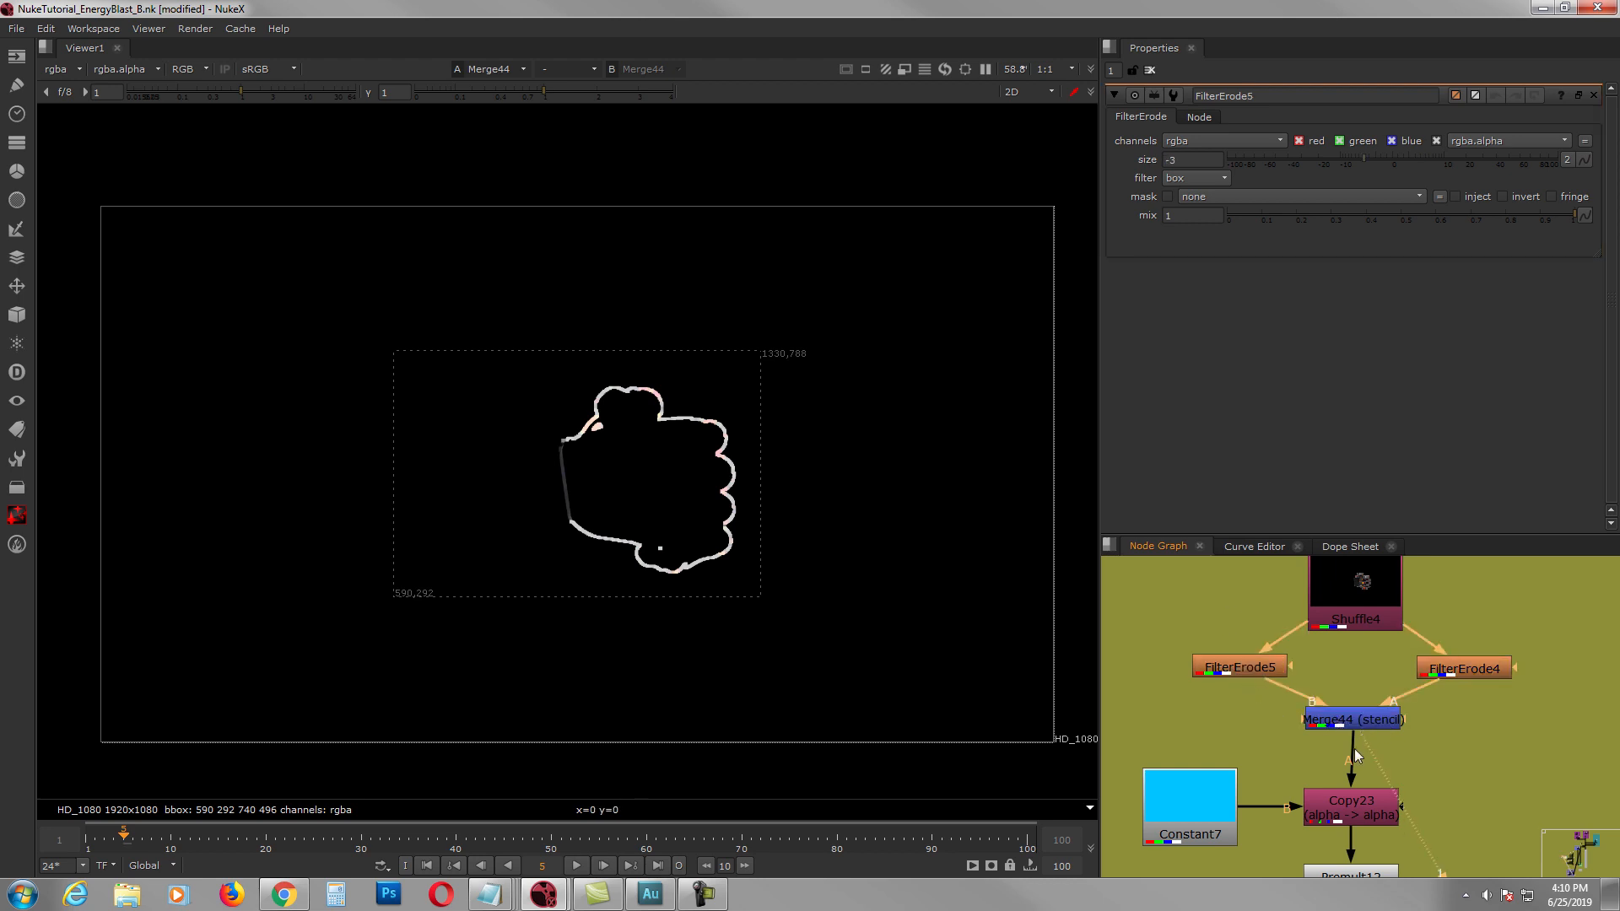
pyautogui.moveTo(1359, 816); pyautogui.dragTo(1319, 747, button='middle')
pyautogui.click(1327, 812)
pyautogui.press('1')
pyautogui.moveTo(1328, 812); pyautogui.dragTo(1274, 682, button='middle')
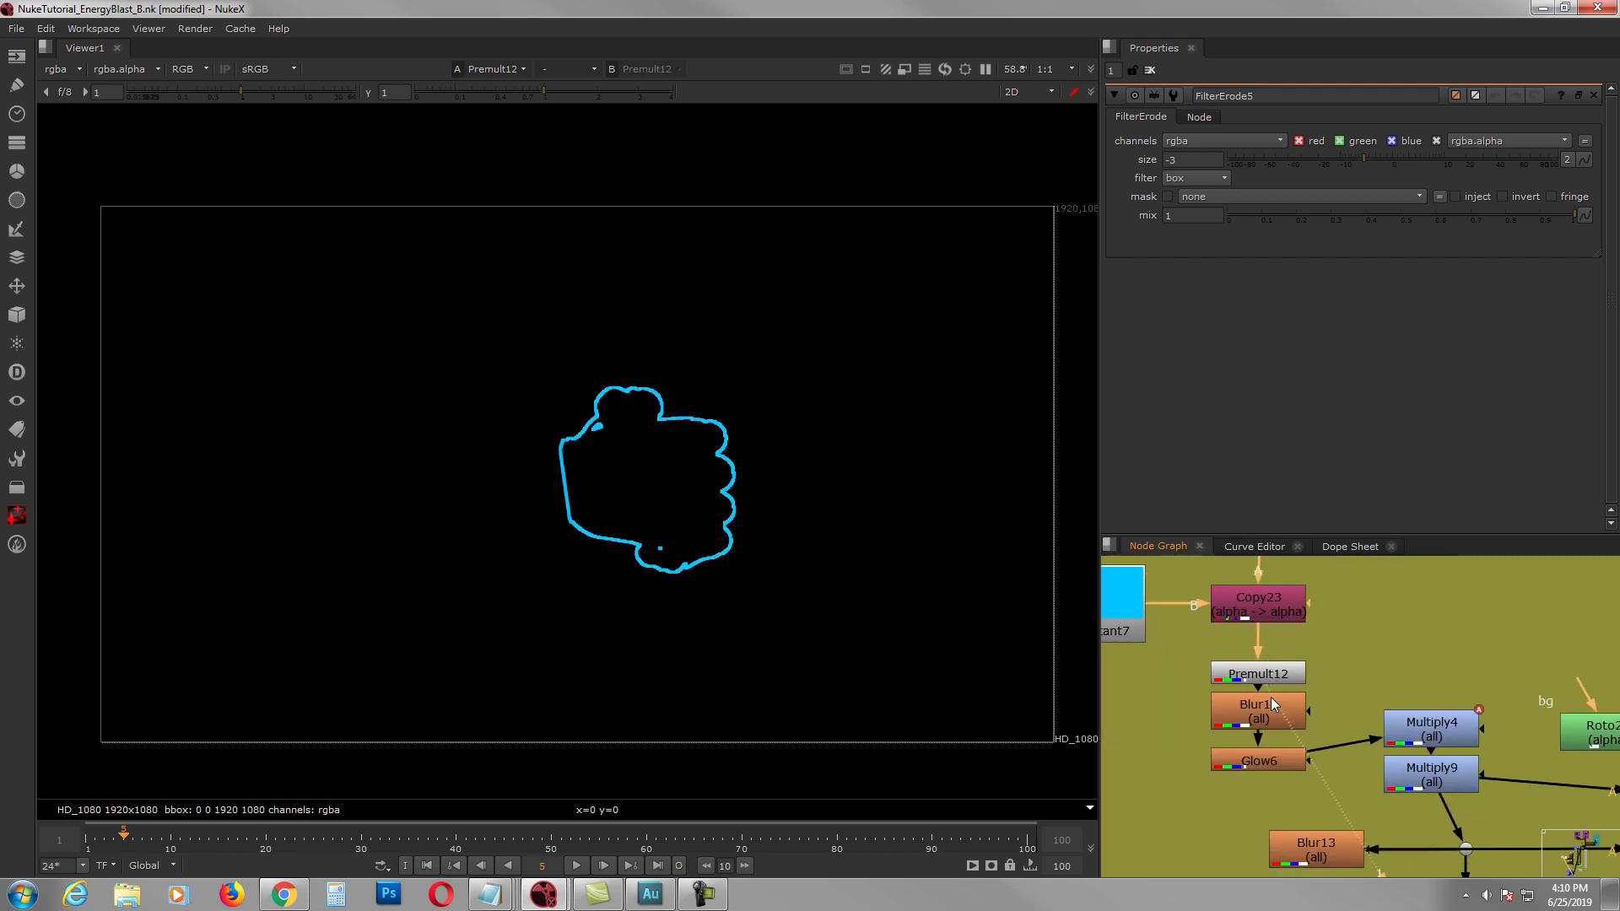
# Step: Display Glow6 below Blur11 to view the blurred and glowing hand outline
pyautogui.moveTo(1195, 623); pyautogui.dragTo(1262, 625, button='middle')
pyautogui.click(1333, 741)
pyautogui.press('1')
pyautogui.moveTo(1380, 737)
pyautogui.mouseDown(button='middle')
pyautogui.moveTo(1158, 653)
pyautogui.moveTo(1328, 705)
pyautogui.moveTo(1361, 751)
pyautogui.mouseUp(button='middle')
pyautogui.scroll(-2, 1159, 653)
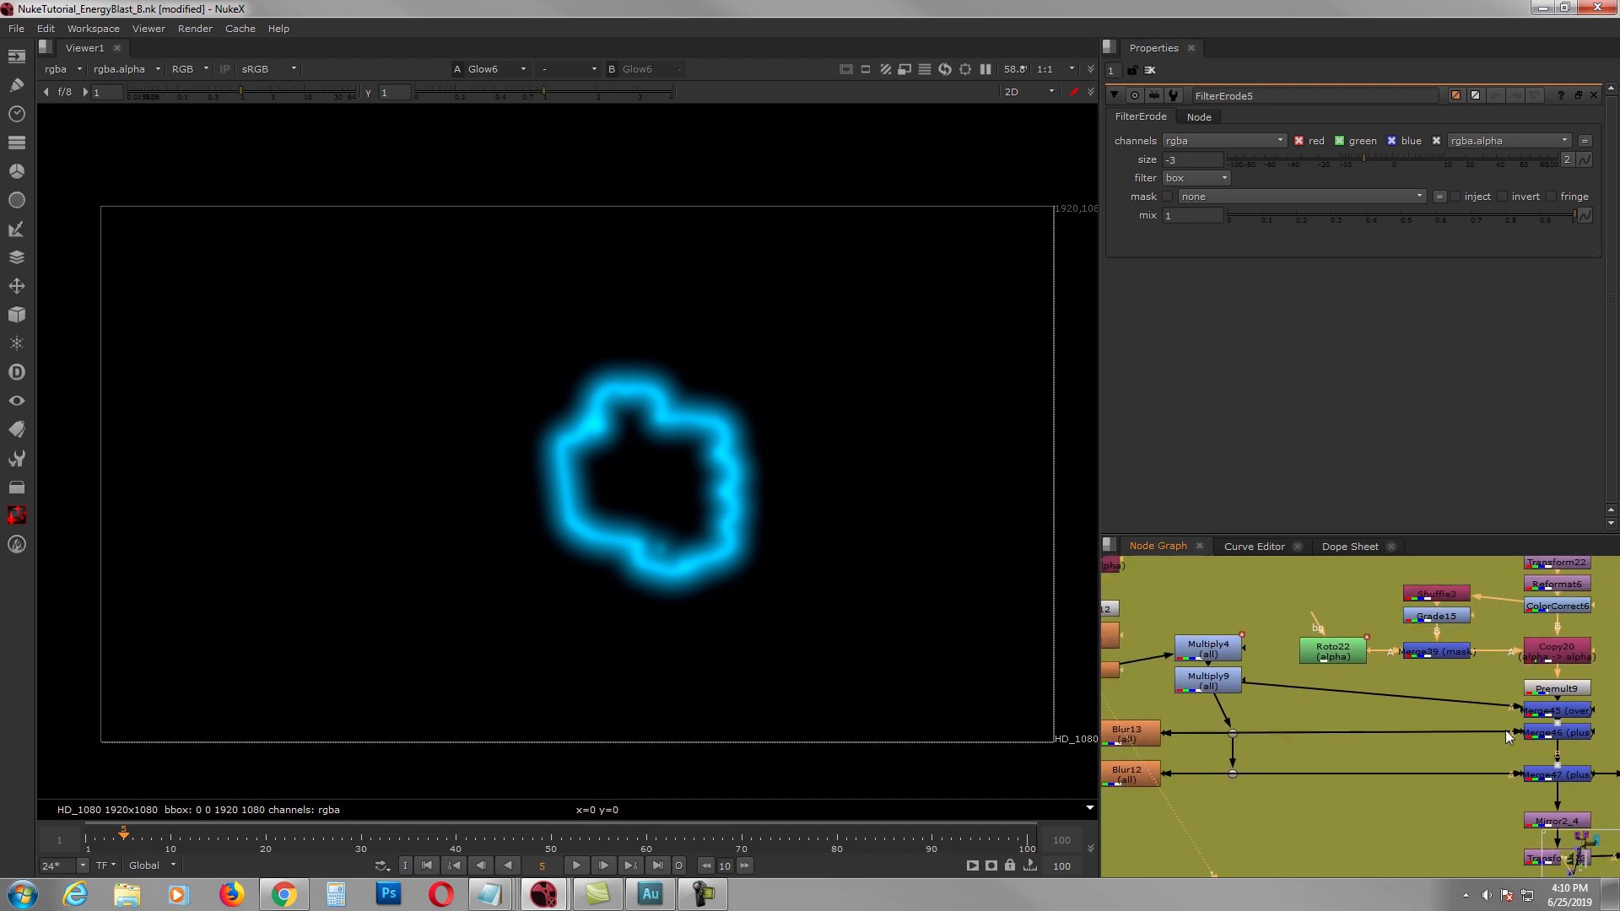
# Step: Display the hand branch's plus merge and the Multiply5 output of the whole character branch
pyautogui.moveTo(1531, 769); pyautogui.dragTo(1420, 757, button='middle')
pyautogui.click(1420, 757)
pyautogui.press('1')
pyautogui.scroll(-4, 1420, 757)
pyautogui.moveTo(1532, 780); pyautogui.dragTo(1245, 703, button='middle')
pyautogui.scroll(1, 1392, 731)
pyautogui.moveTo(1392, 730); pyautogui.dragTo(1299, 657, button='middle')
pyautogui.scroll(-2, 1299, 657)
pyautogui.moveTo(1349, 789); pyautogui.dragTo(1288, 715, button='middle')
pyautogui.scroll(1, 1289, 725)
pyautogui.click(1278, 734)
pyautogui.press('1')
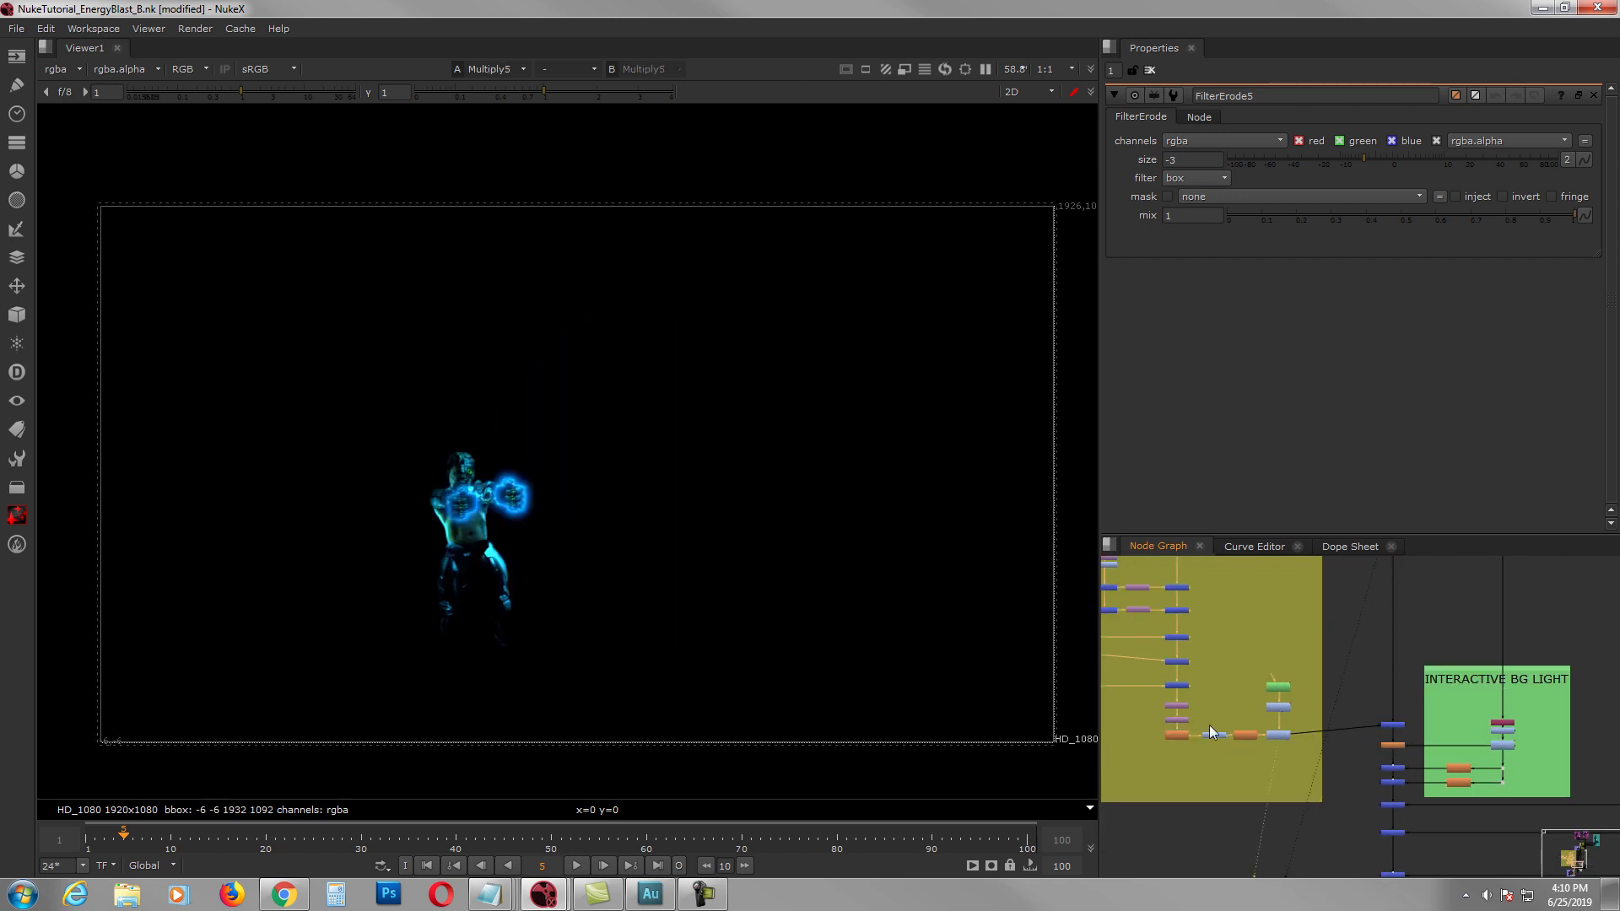
# Step: Display Merge43 and Glow5 in the main chain to compare the composite before and after the glow
pyautogui.scroll(2, 1215, 726)
pyautogui.moveTo(1476, 736); pyautogui.dragTo(1377, 693, button='middle')
pyautogui.click(1361, 683)
pyautogui.press('1')
pyautogui.moveTo(1372, 731); pyautogui.dragTo(1300, 766, button='middle')
pyautogui.click(1297, 763)
pyautogui.press('1')
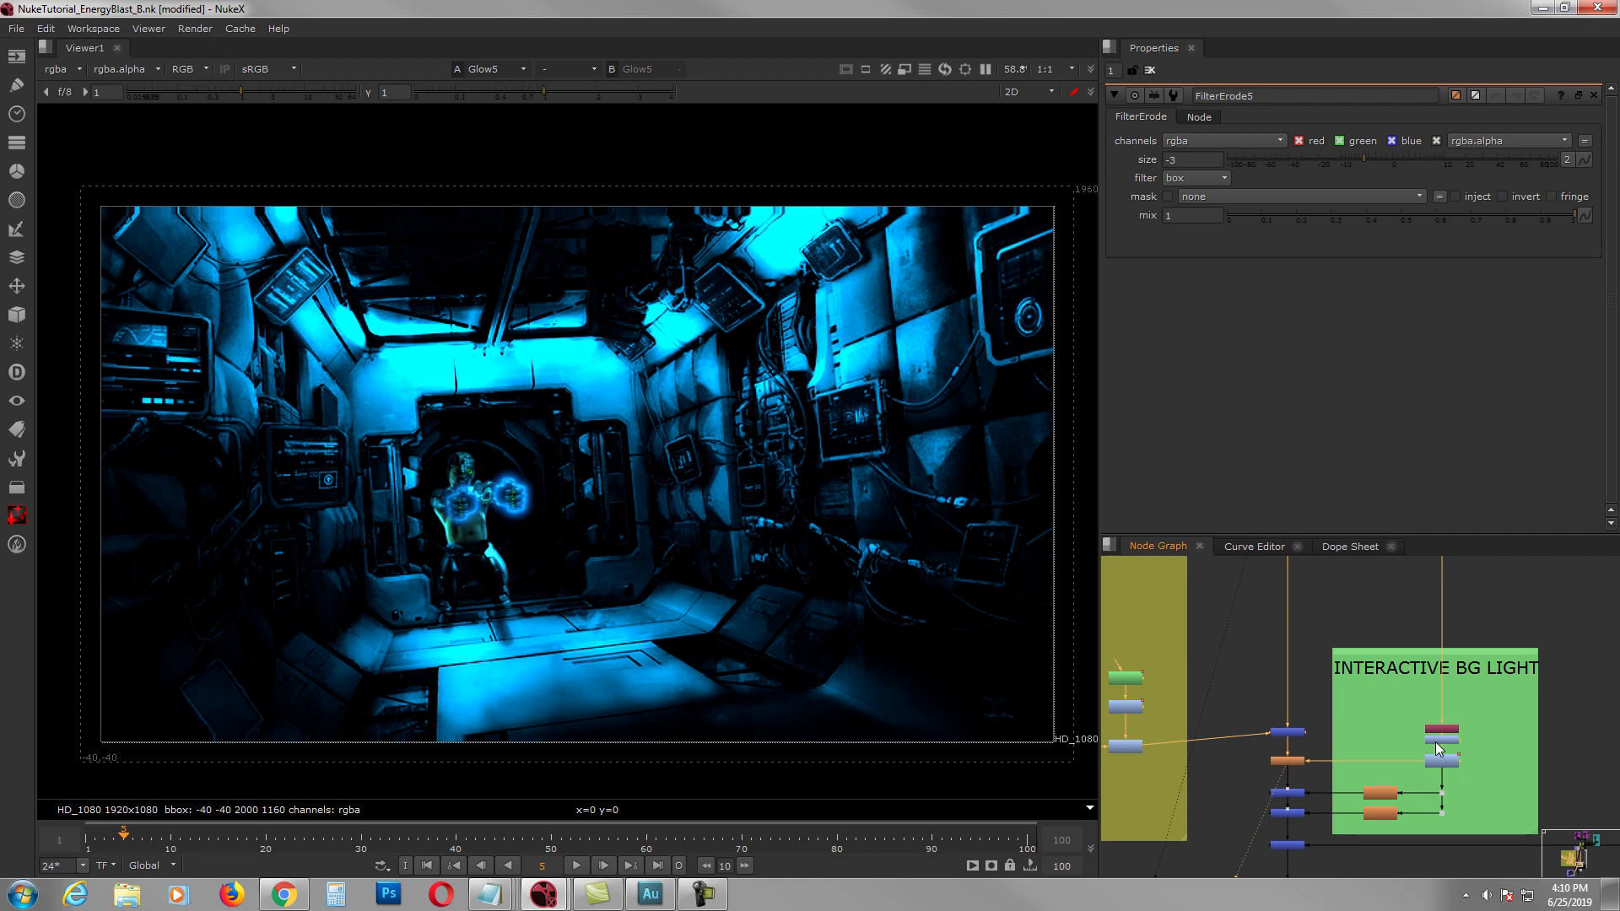
# Step: Display Shuffle1 in the INTERACTIVE BG LIGHT section and open its channel settings
pyautogui.scroll(5, 1439, 747)
pyautogui.click(1445, 693)
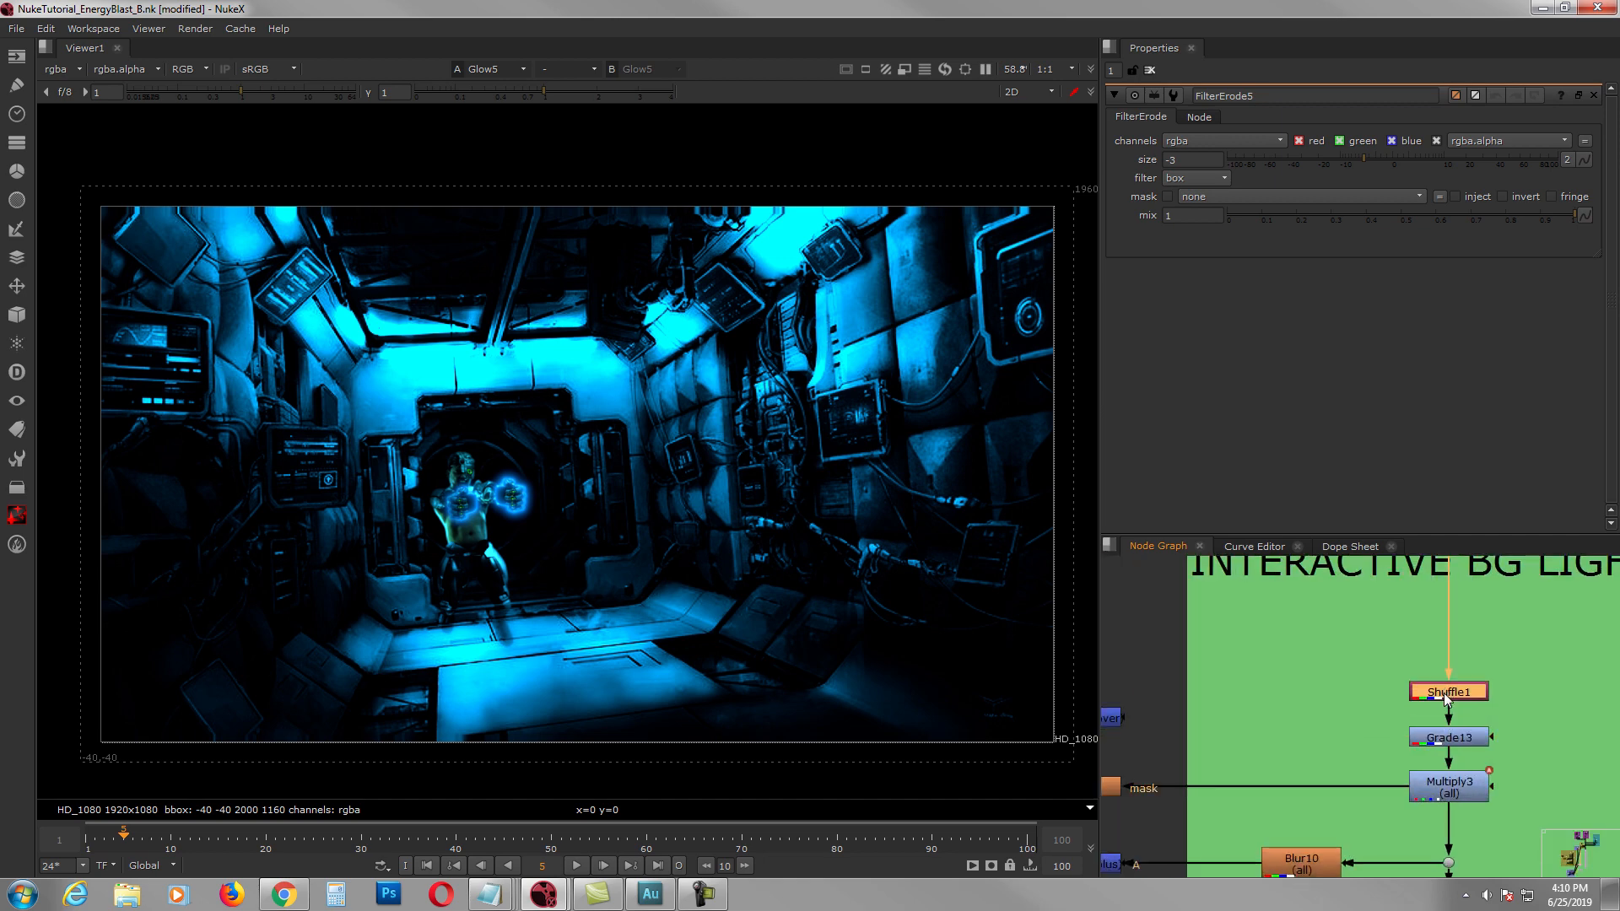
pyautogui.press('1')
pyautogui.doubleClick(1445, 693)
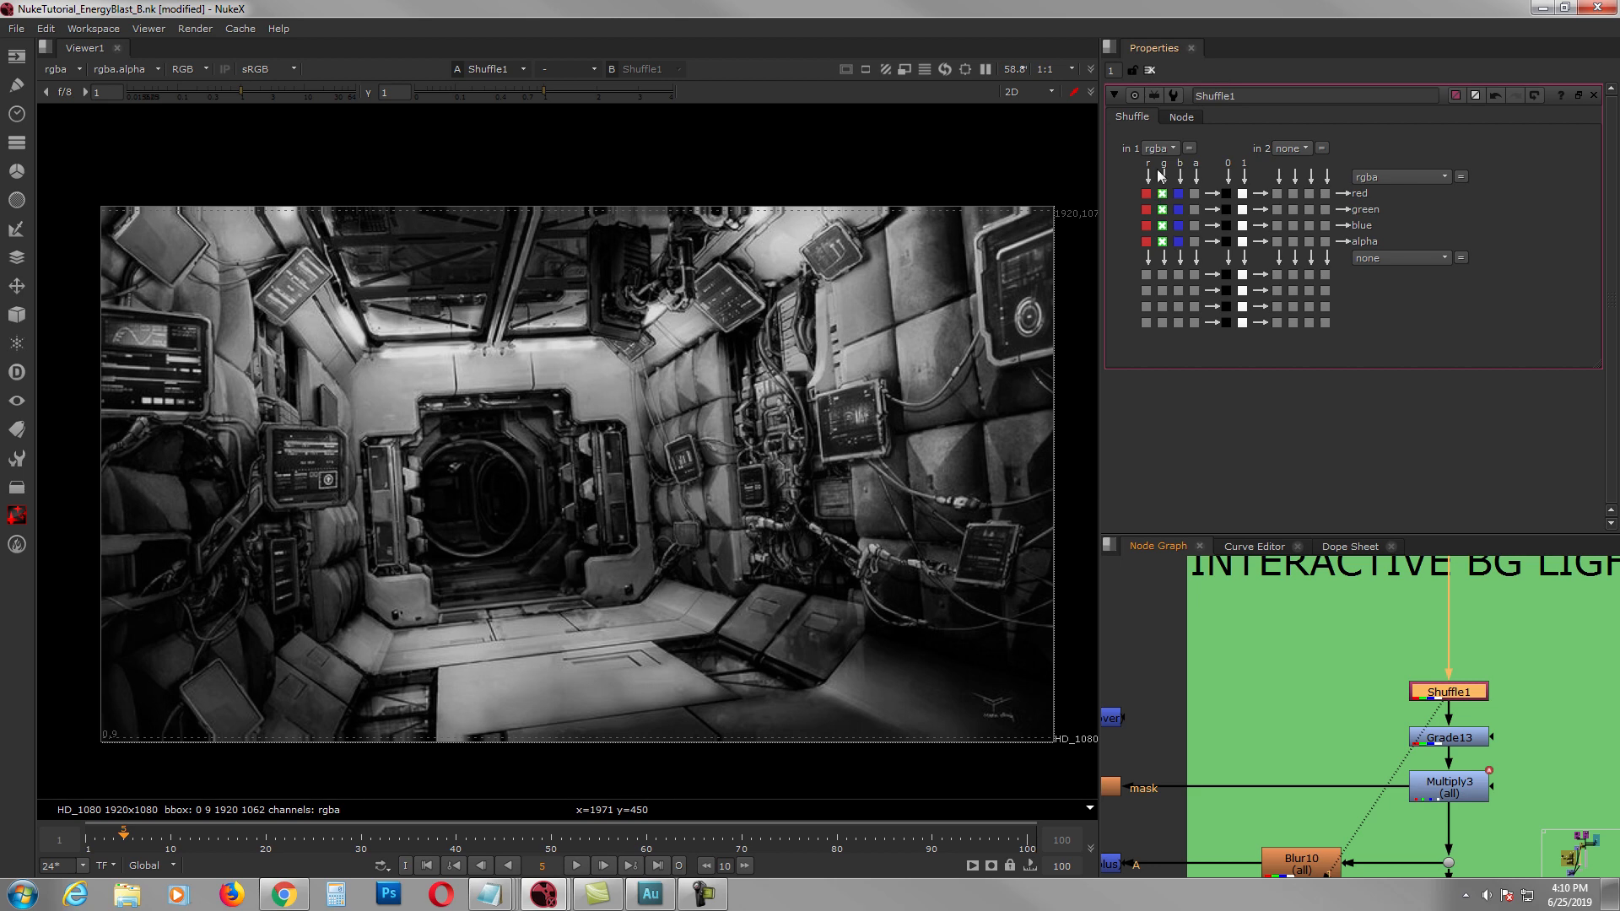
# Step: Display Grade13 below Shuffle1 and open its settings to review the blackpoint and whitepoint
pyautogui.click(1462, 740)
pyautogui.press('1')
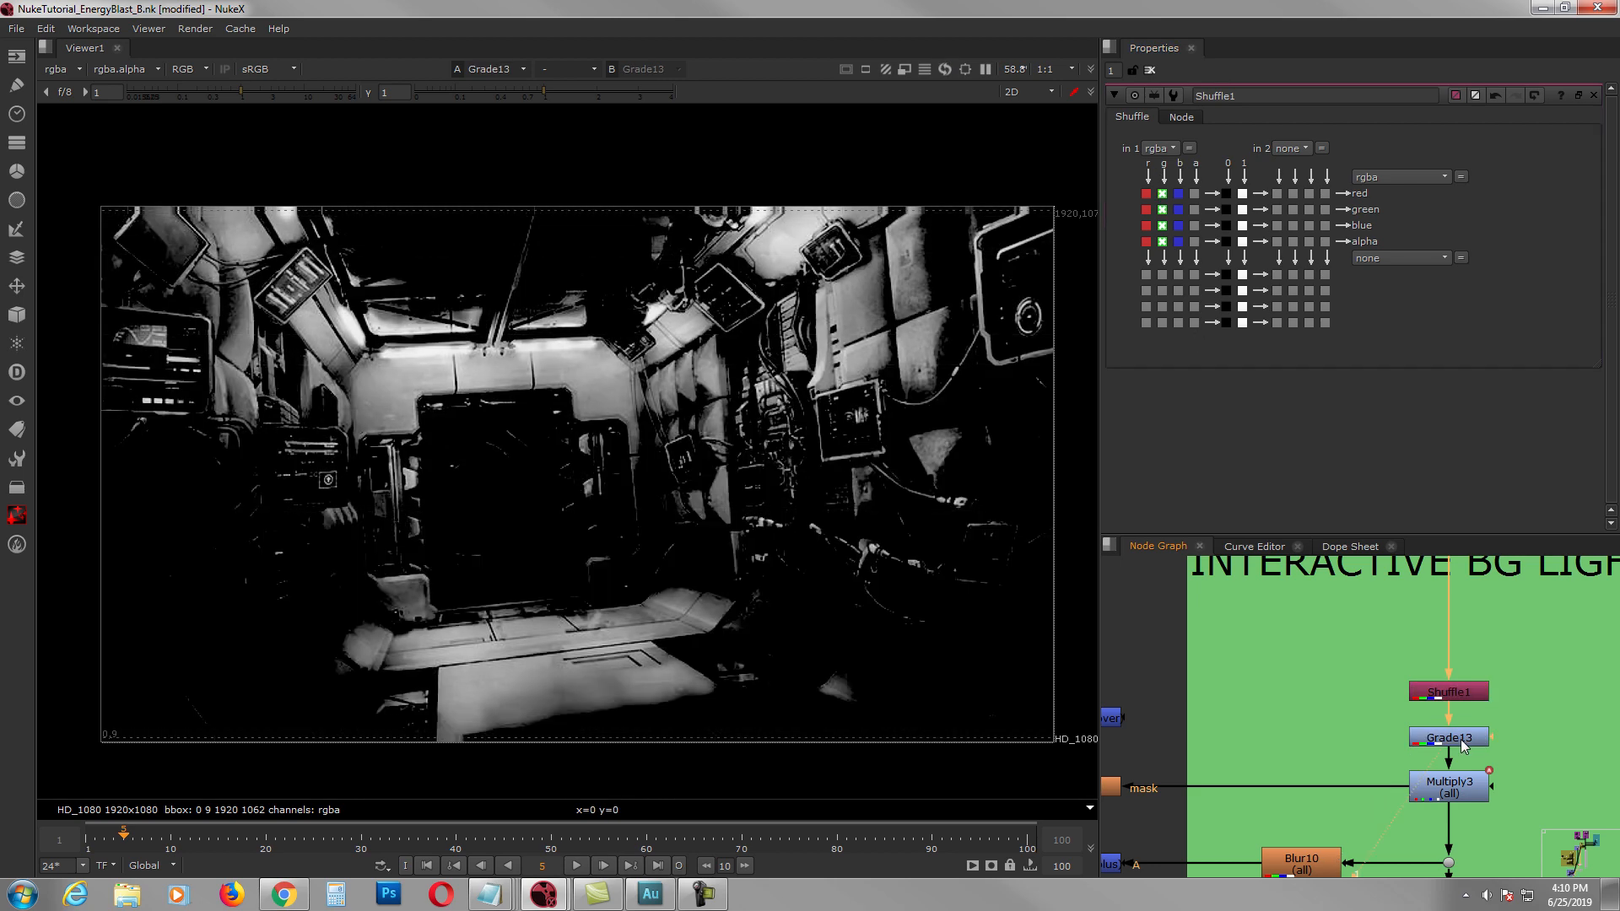
pyautogui.doubleClick(1460, 739)
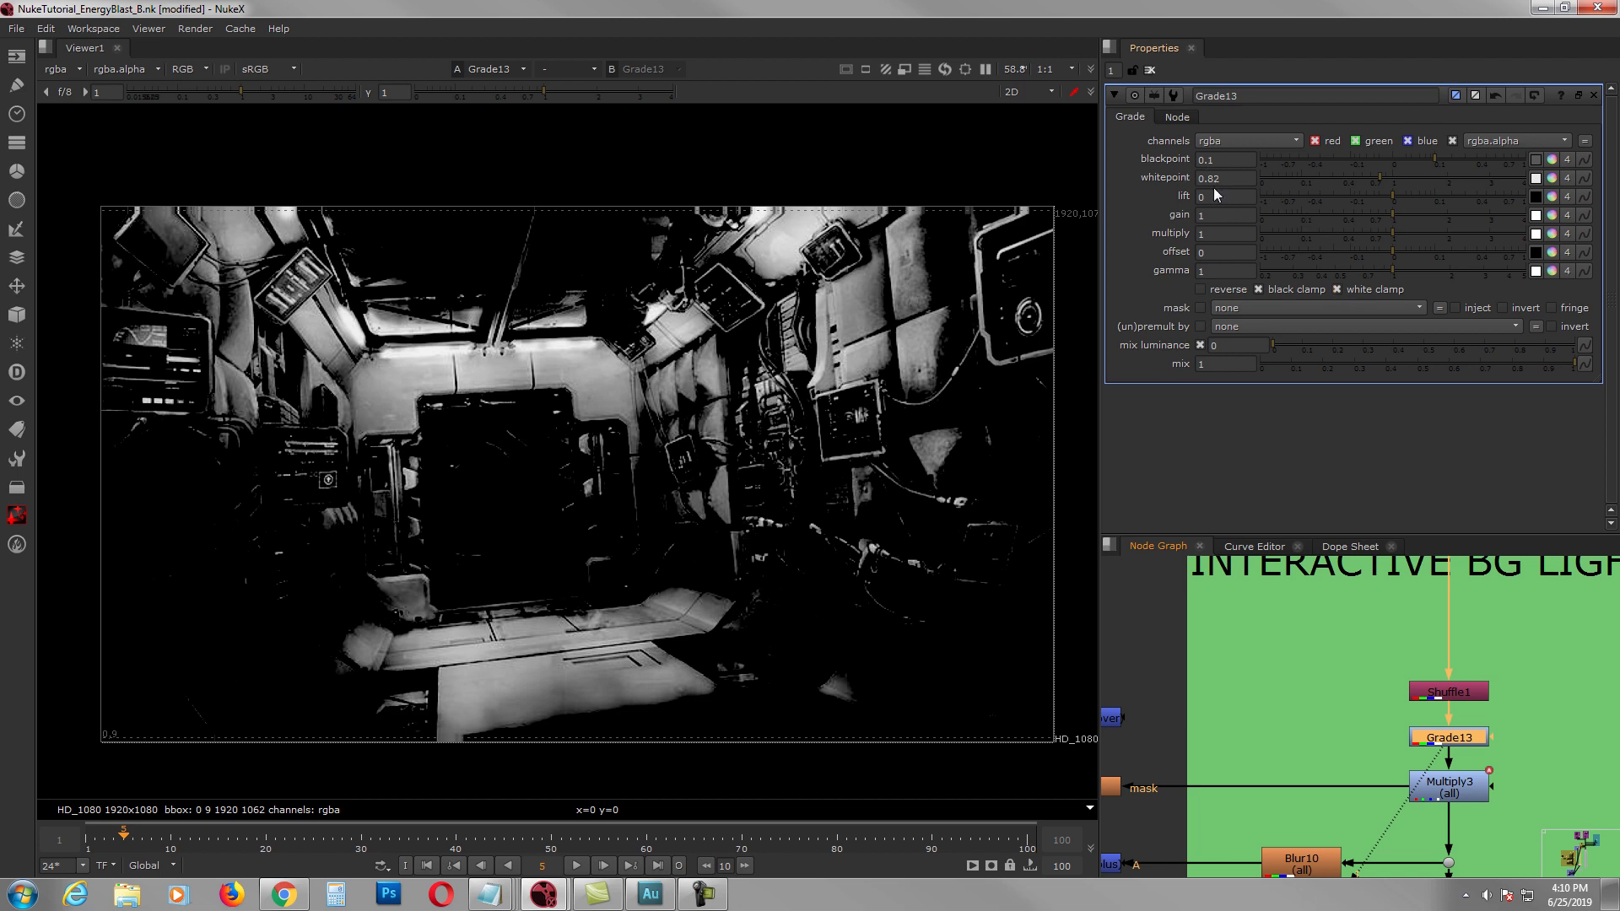
# Step: Display Multiply3 below Grade13 in the INTERACTIVE BG LIGHT section and open its settings
pyautogui.click(1453, 793)
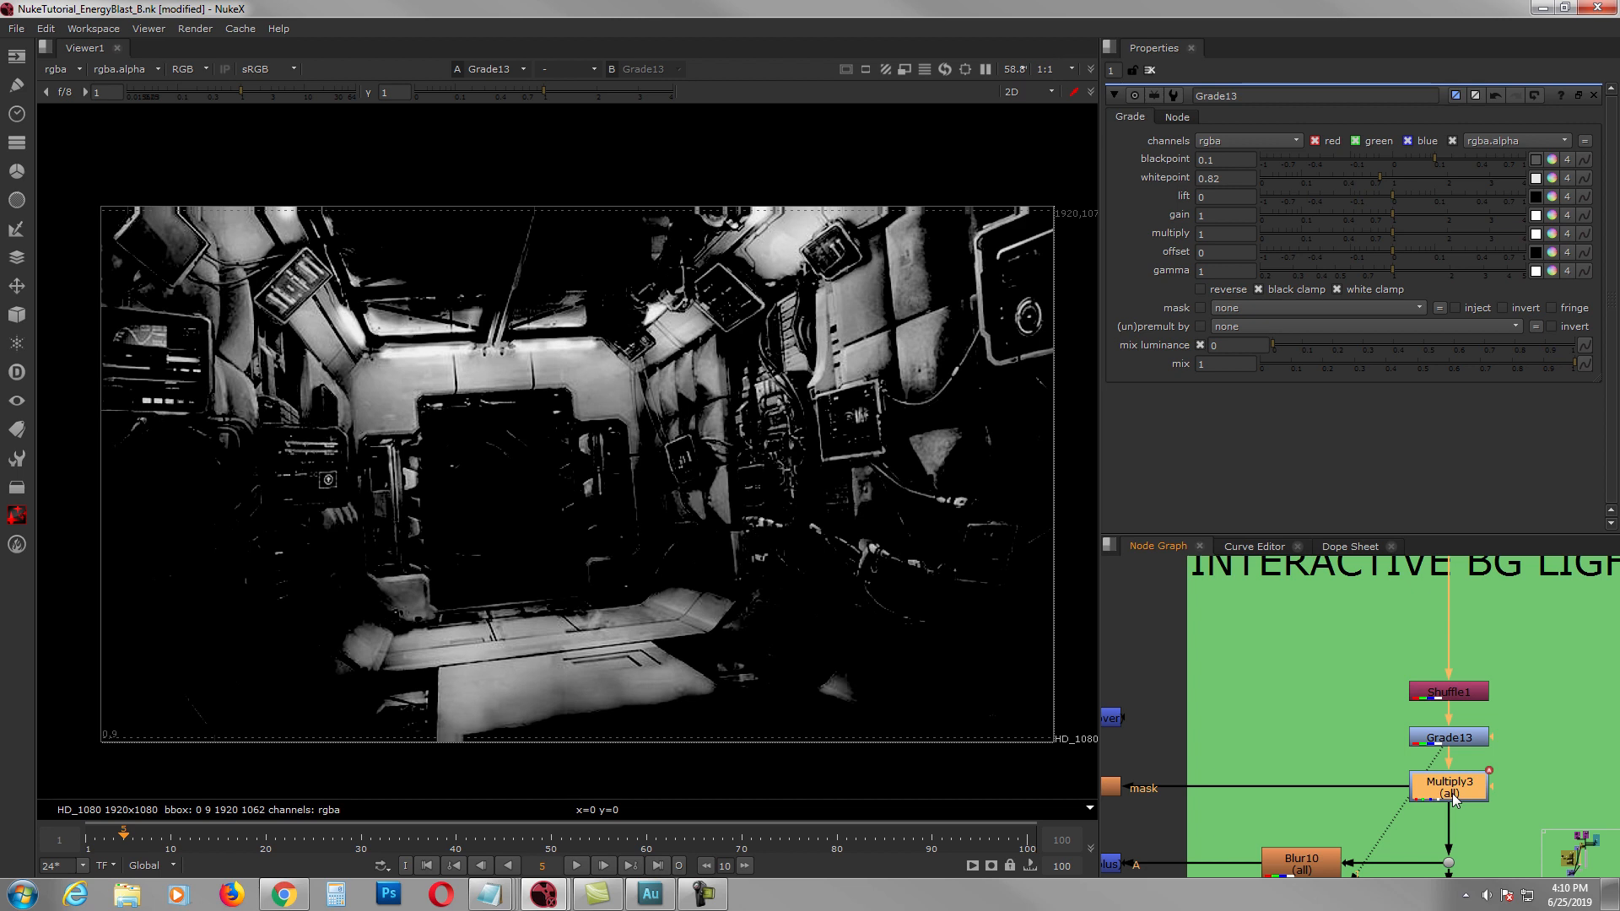
pyautogui.press('1')
pyautogui.doubleClick(1453, 793)
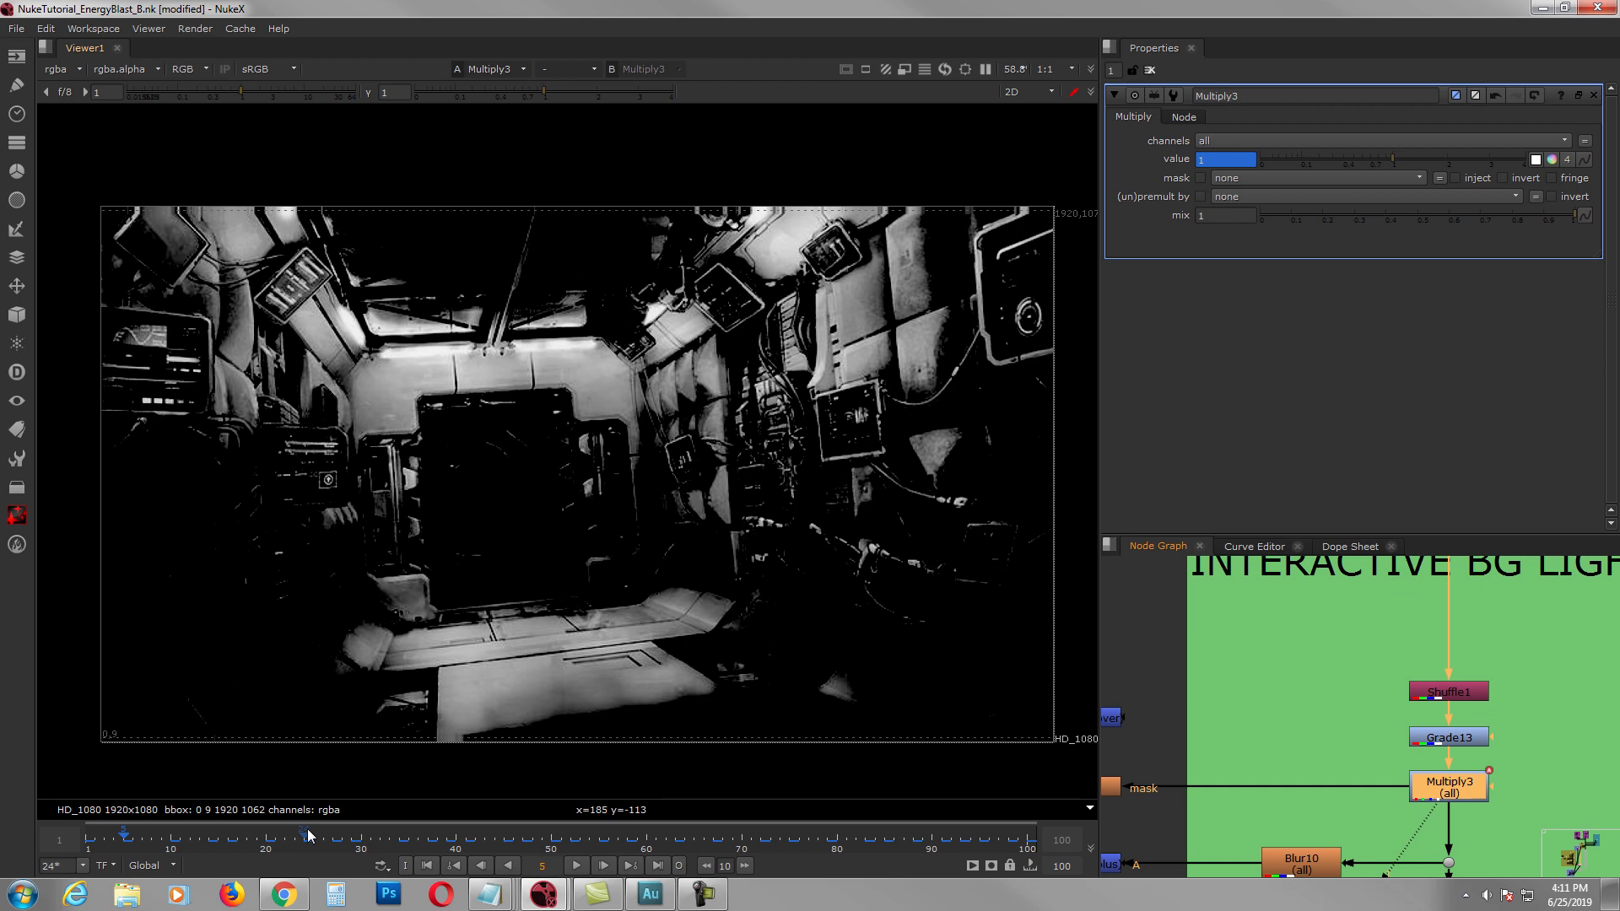
pyautogui.moveTo(1326, 793); pyautogui.dragTo(1357, 765, button='middle')
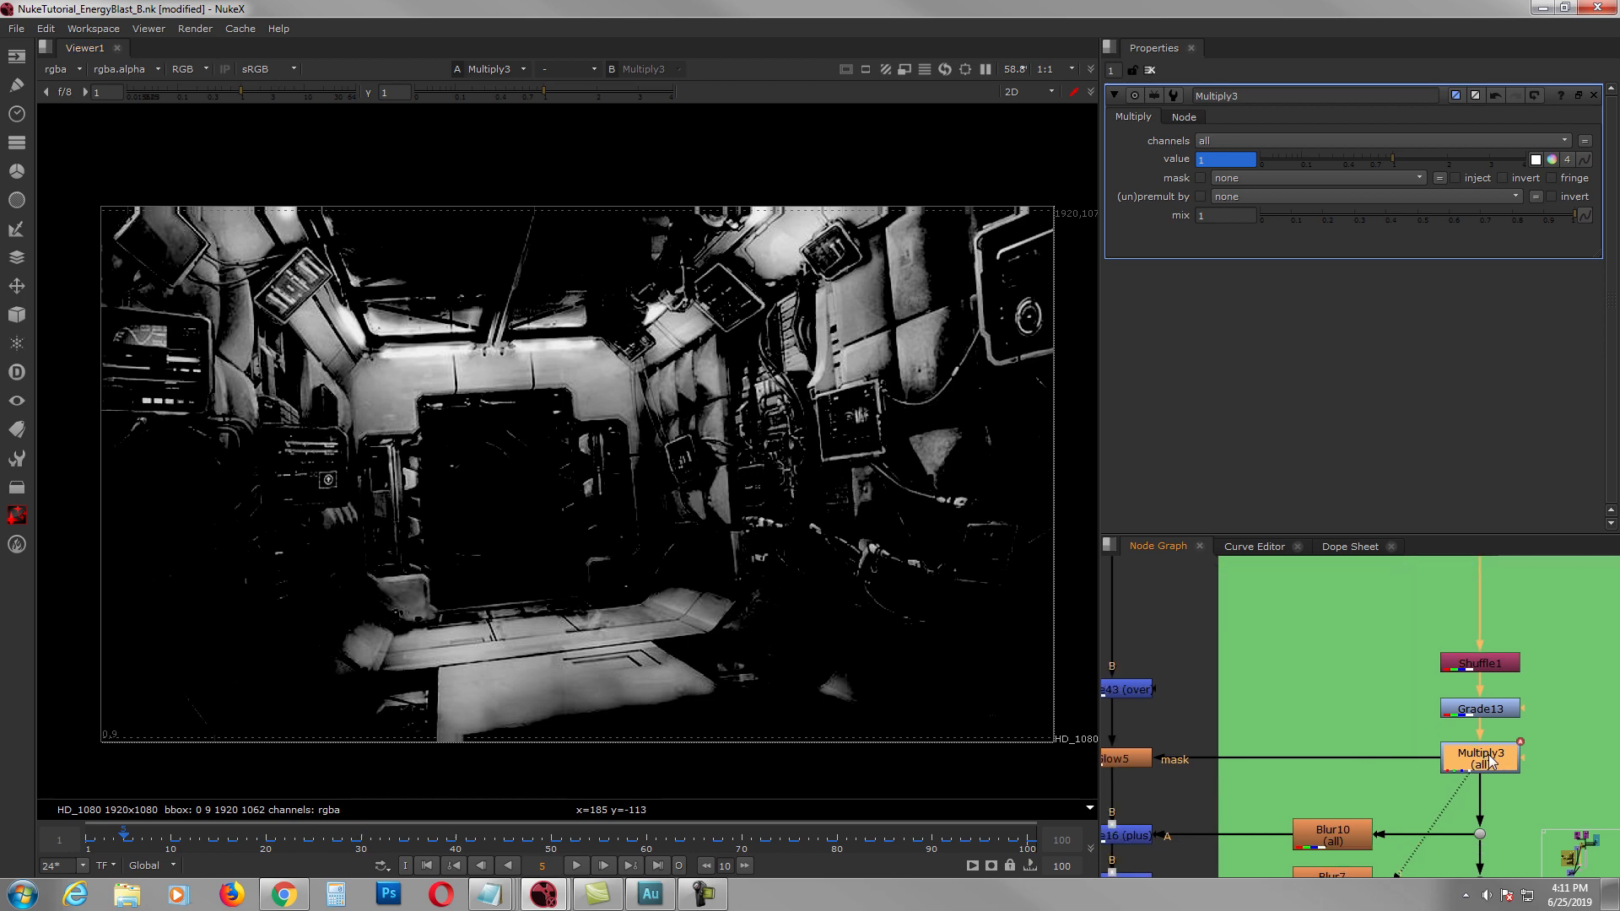
# Step: Display Glow5 in the main chain to review the glow masked by Multiply3
pyautogui.moveTo(1200, 772); pyautogui.dragTo(1312, 724, button='middle')
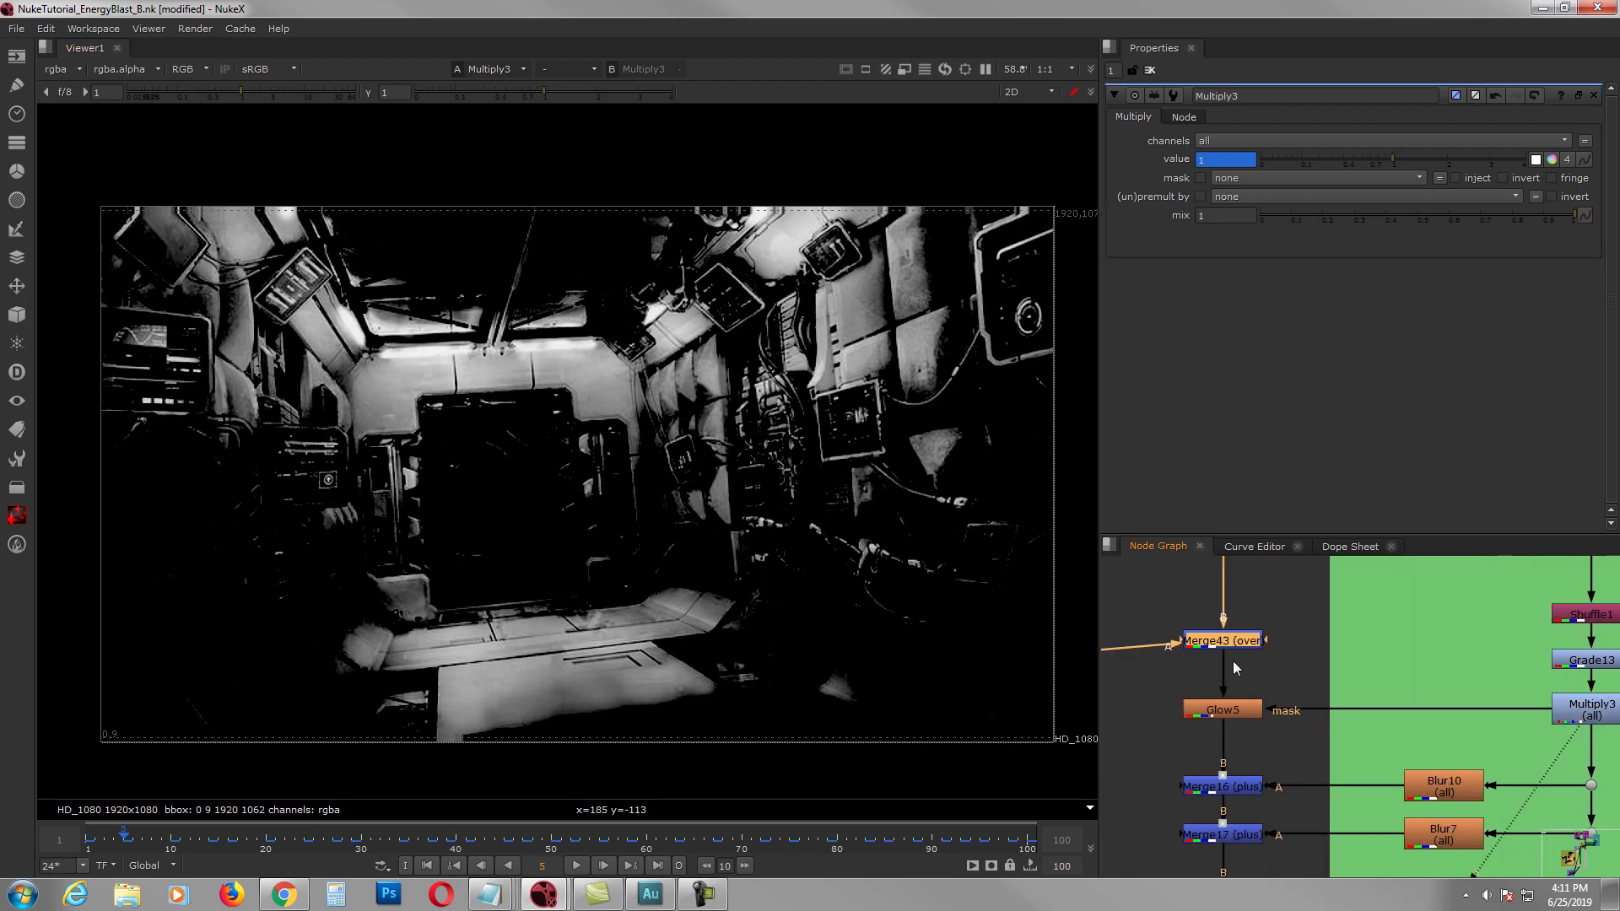
pyautogui.click(1237, 709)
pyautogui.press('1')
pyautogui.moveTo(1242, 711); pyautogui.dragTo(1215, 660, button='middle')
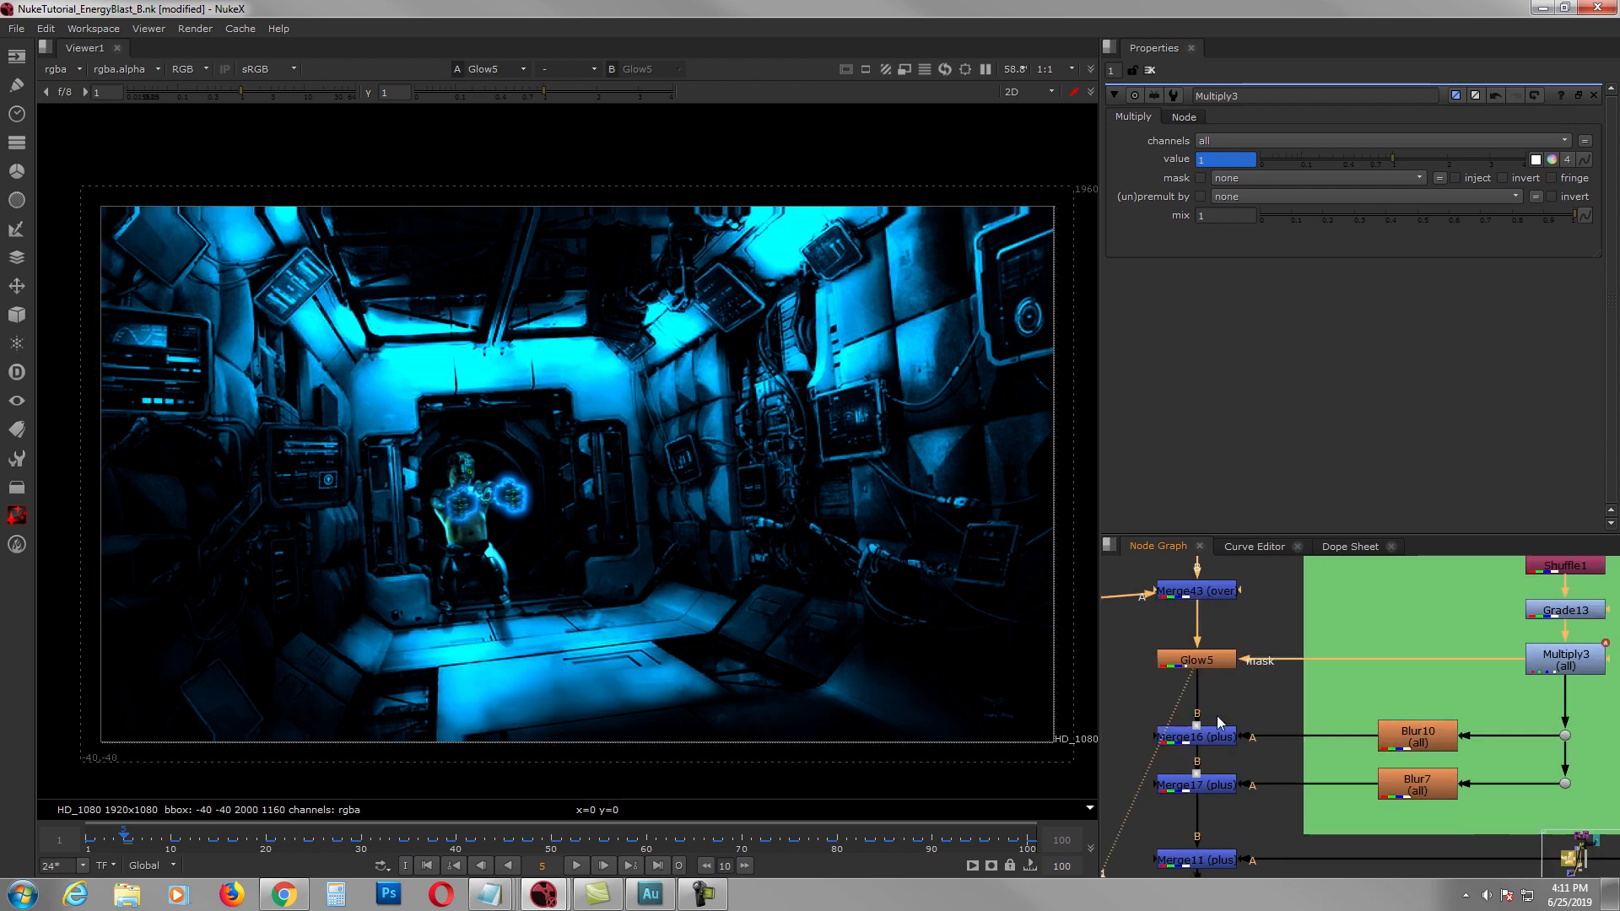
# Step: Open the settings of Blur10 and Blur7, which feed the two plus merges below Glow5
pyautogui.click(1218, 785)
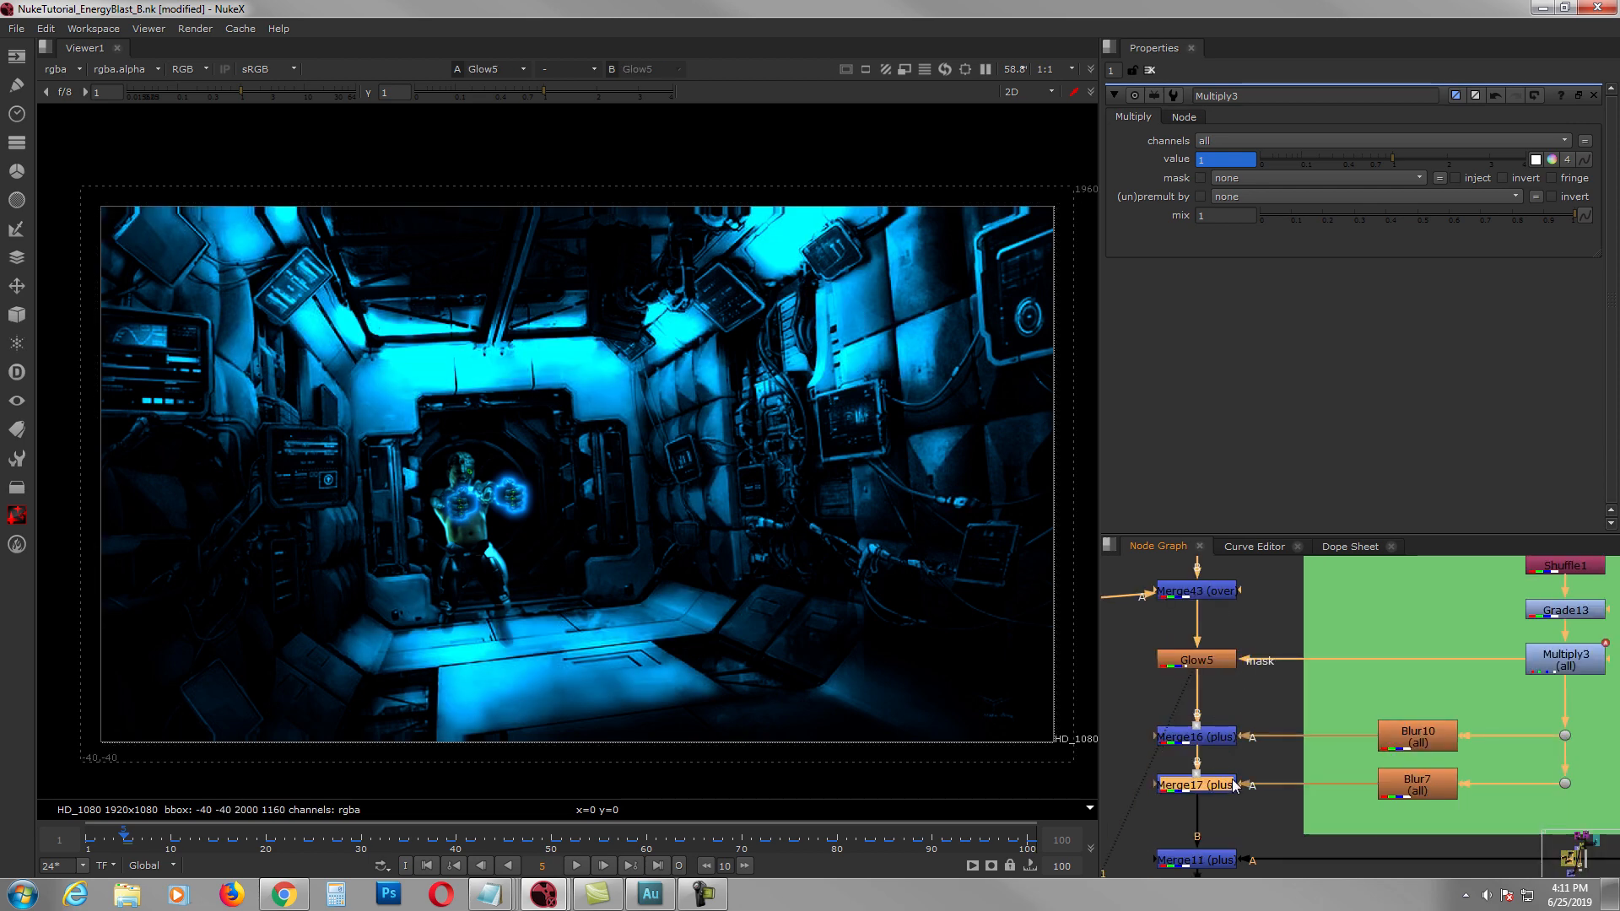
pyautogui.click(1562, 670)
pyautogui.doubleClick(1417, 734)
pyautogui.doubleClick(1421, 791)
# Step: Display Merge16, Merge17 and Merge11 in turn to follow the composite down the main chain
pyautogui.click(1206, 737)
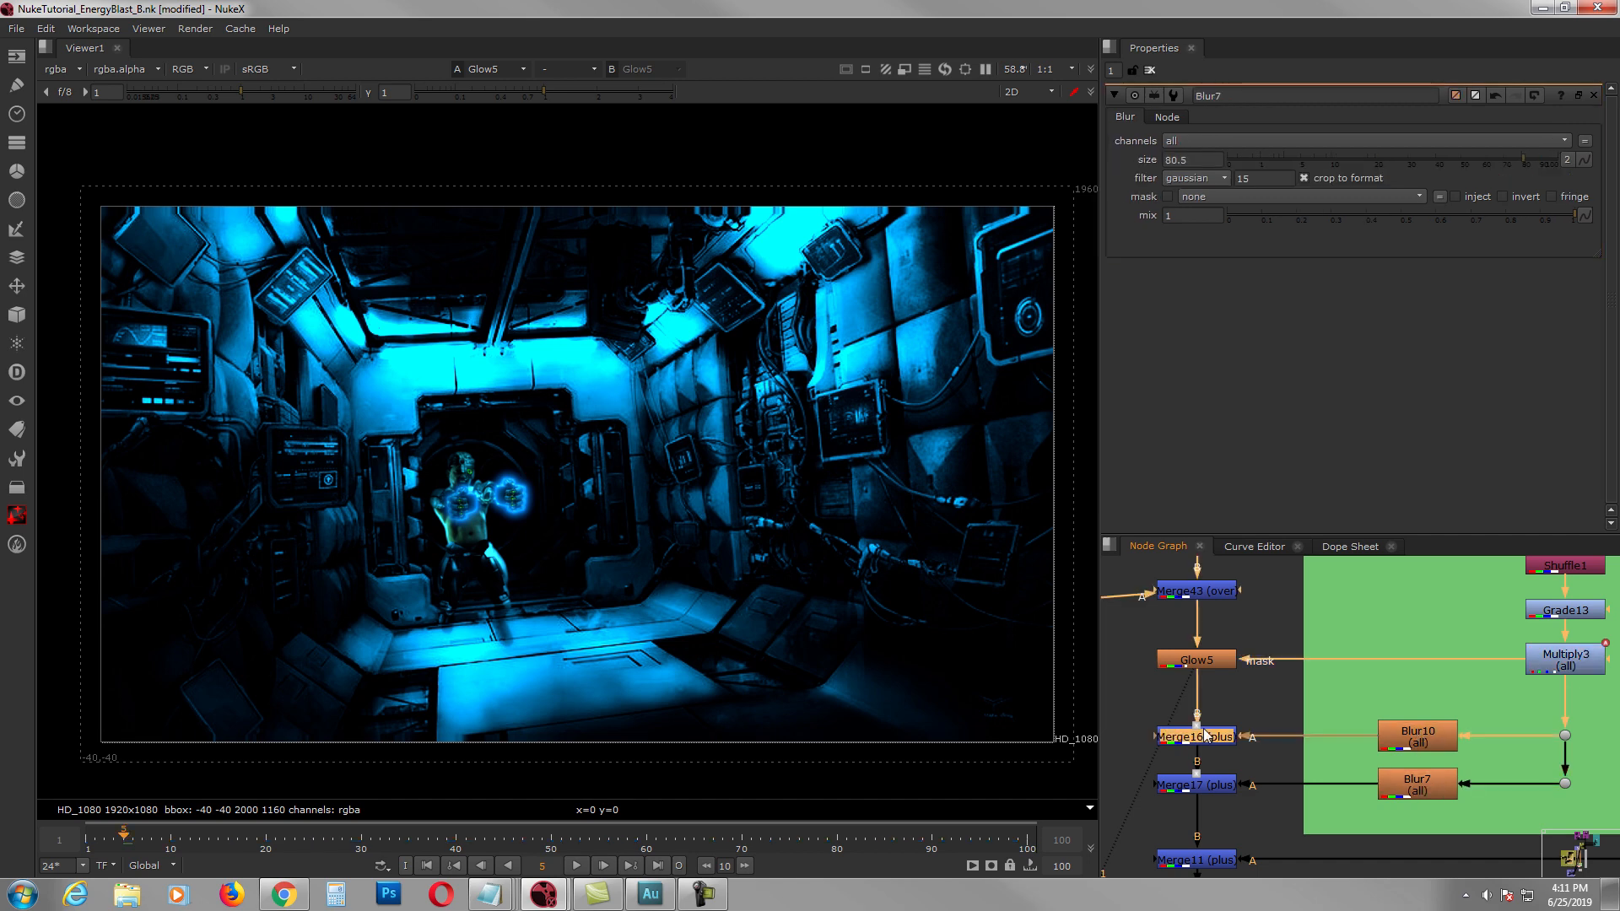
pyautogui.press('1')
pyautogui.moveTo(1212, 772); pyautogui.dragTo(1254, 699, button='middle')
pyautogui.click(1257, 714)
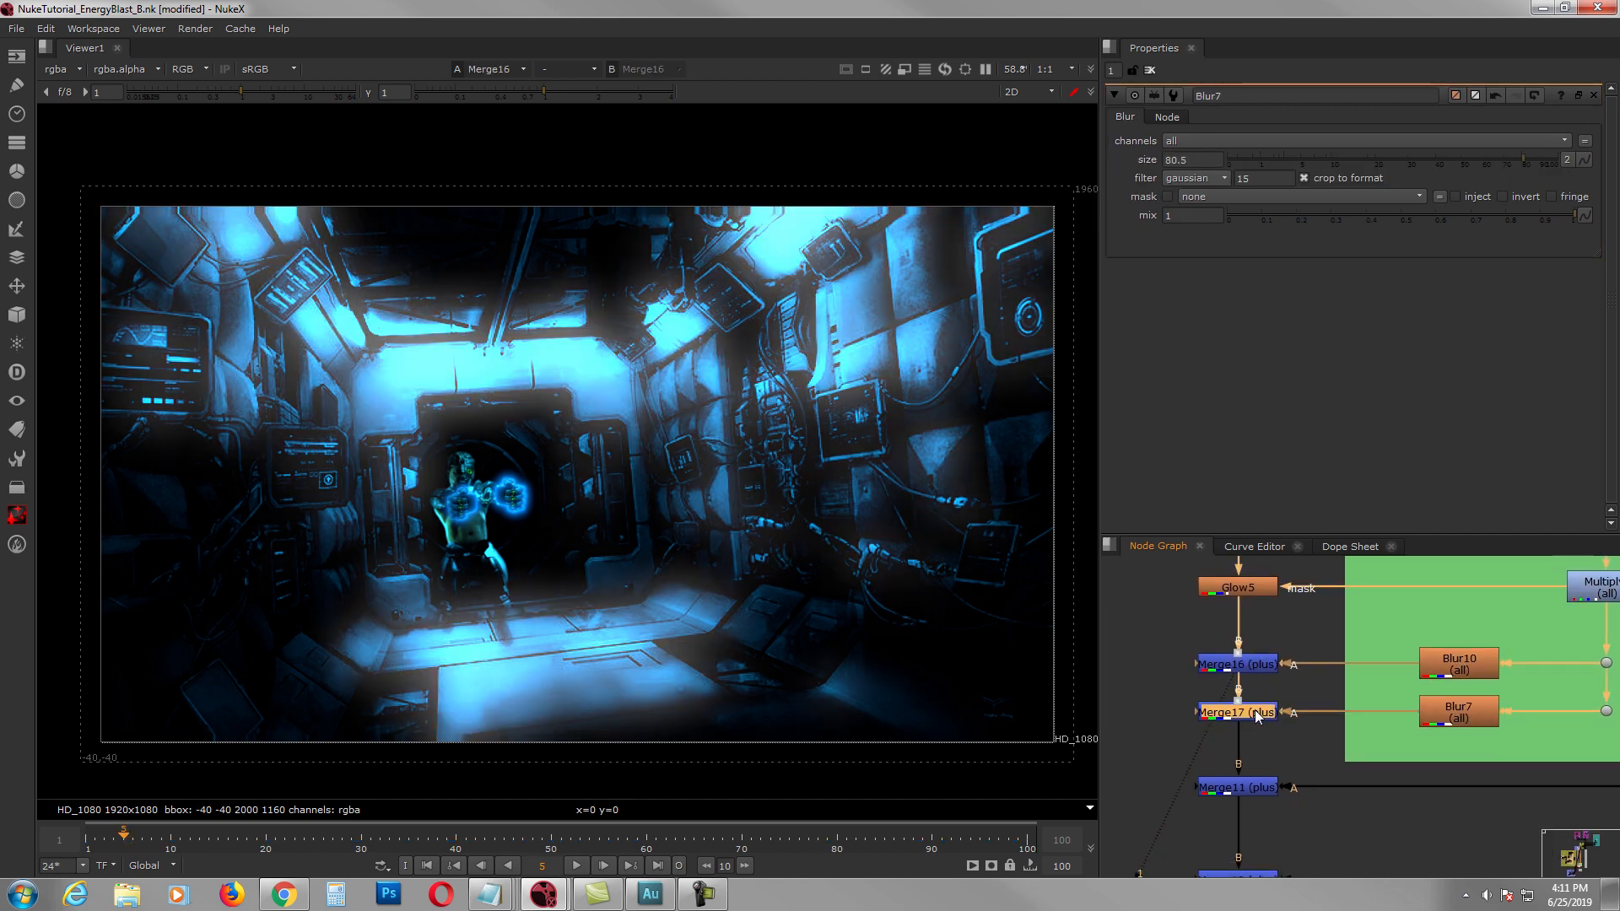
pyautogui.press('1')
pyautogui.click(1262, 789)
pyautogui.press('1')
pyautogui.scroll(-2, 1286, 799)
pyautogui.moveTo(1287, 798); pyautogui.dragTo(1300, 855, button='middle')
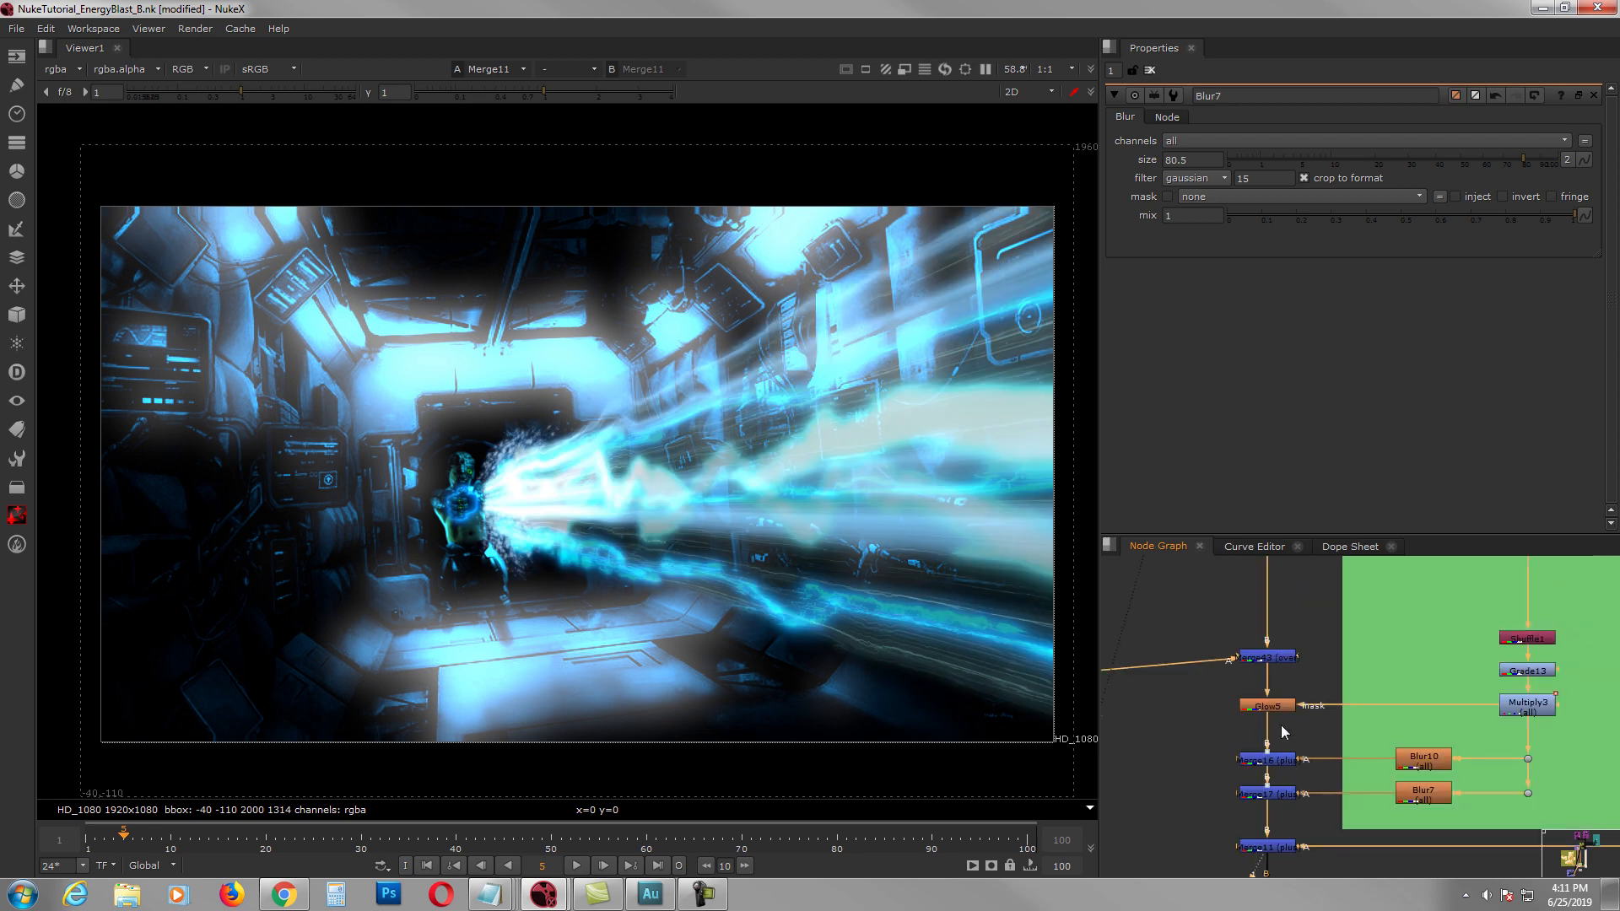
# Step: Compare the Merge17 composite with the Multiply3 light matte, ending on Merge17
pyautogui.scroll(1, 1291, 758)
pyautogui.click(1286, 802)
pyautogui.press('1')
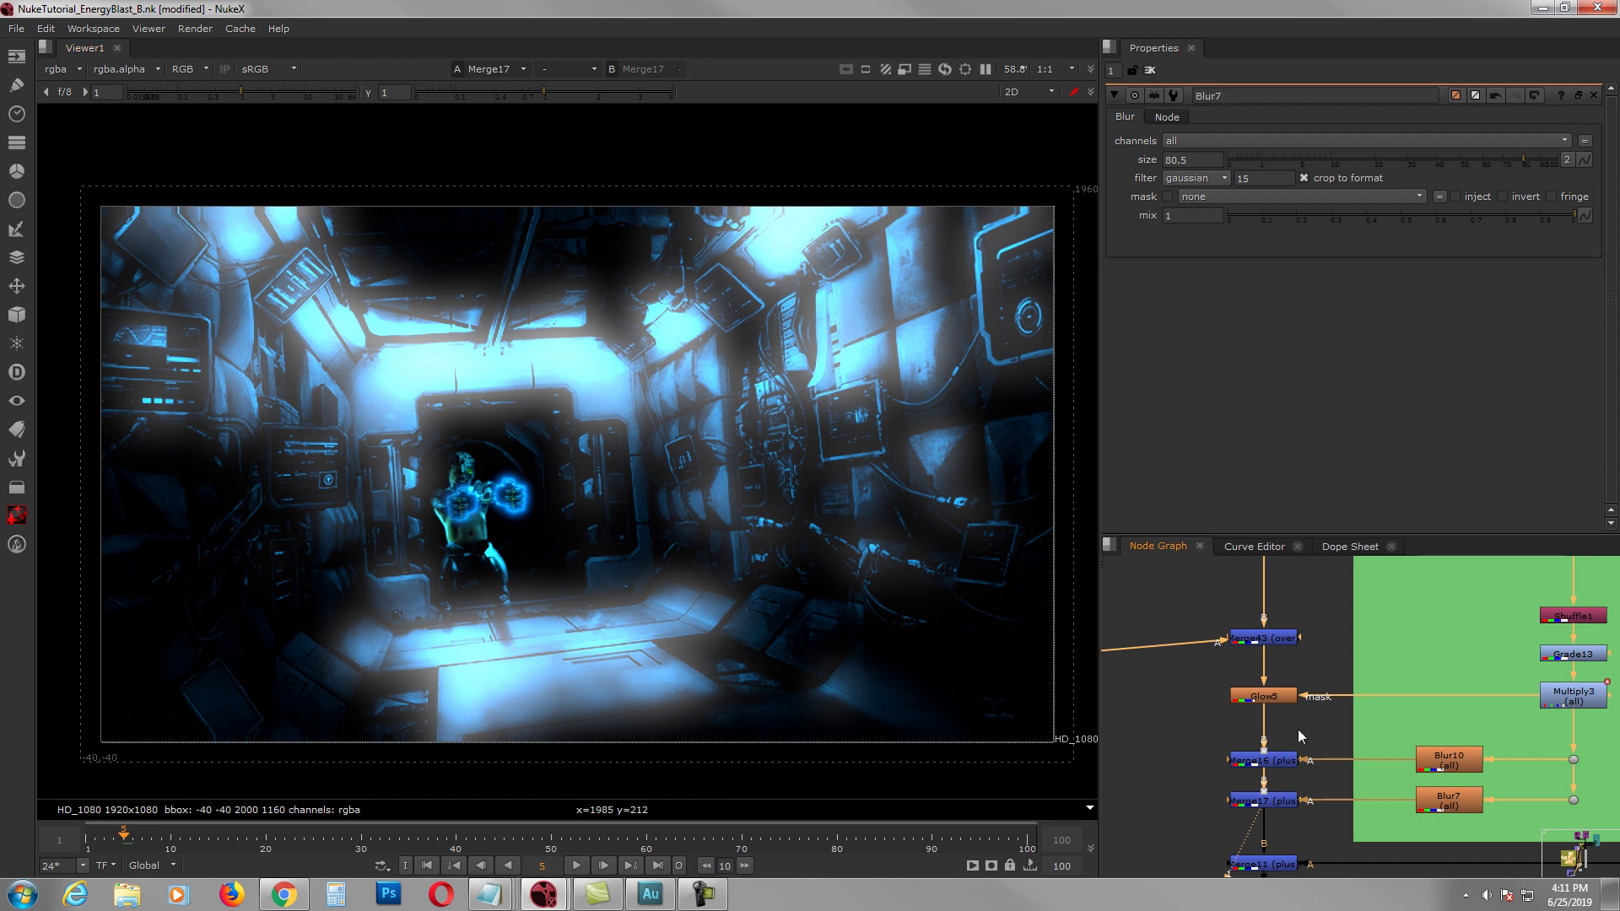
pyautogui.click(1557, 696)
pyautogui.press('1')
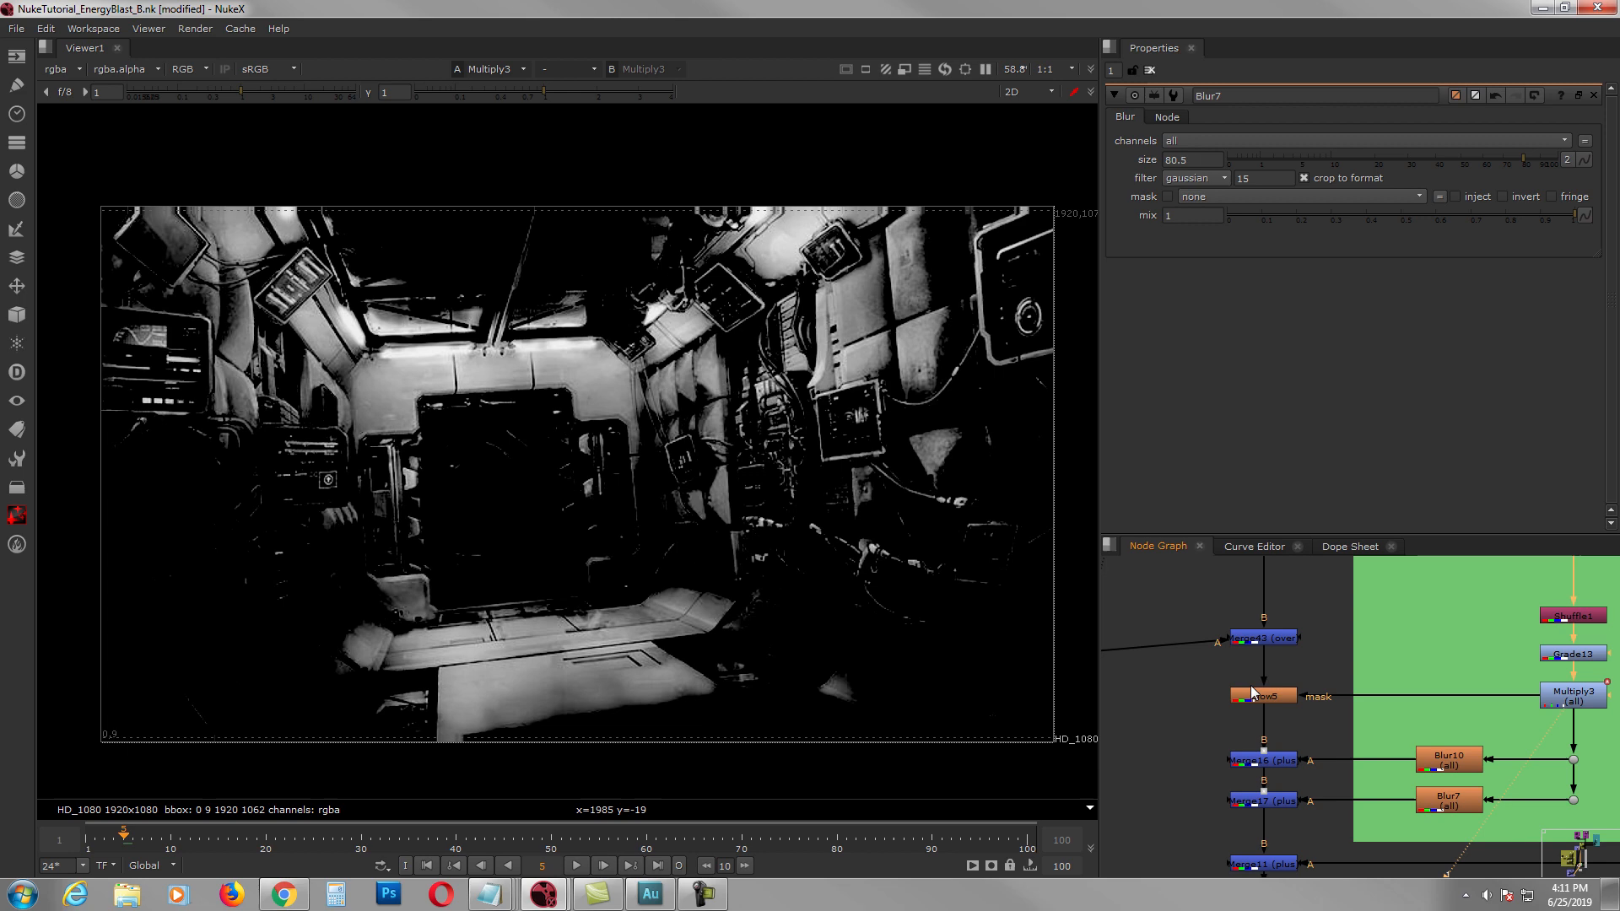
pyautogui.click(1275, 803)
pyautogui.press('1')
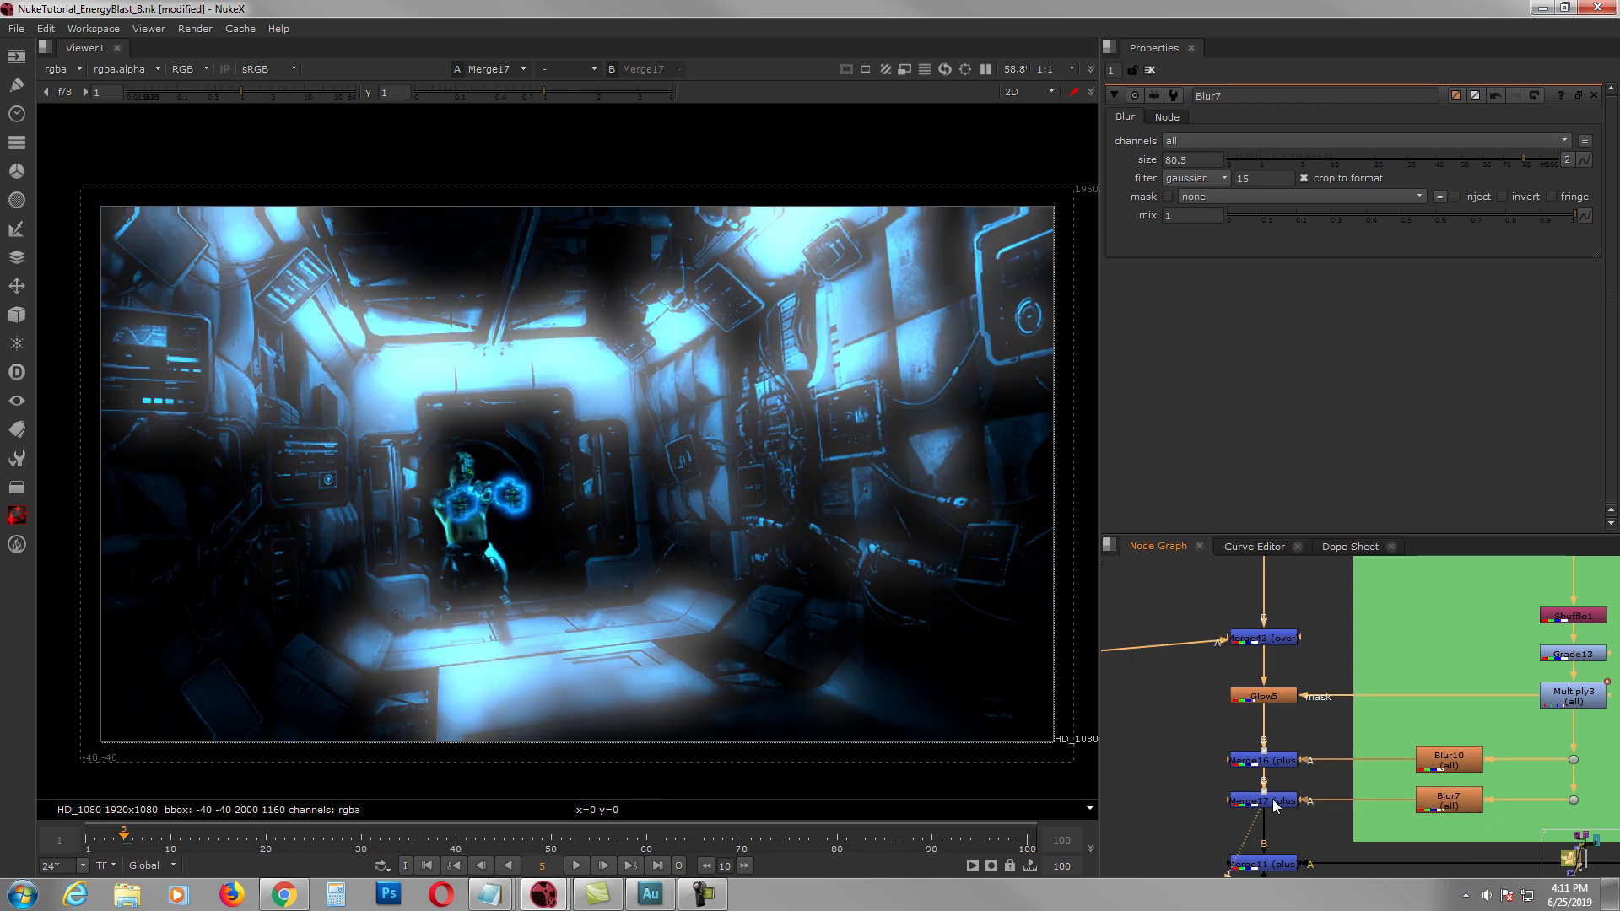
# Step: Display Merge43, Glow5, Merge16 and Merge17 in sequence to compare the background light's build-up
pyautogui.click(1268, 641)
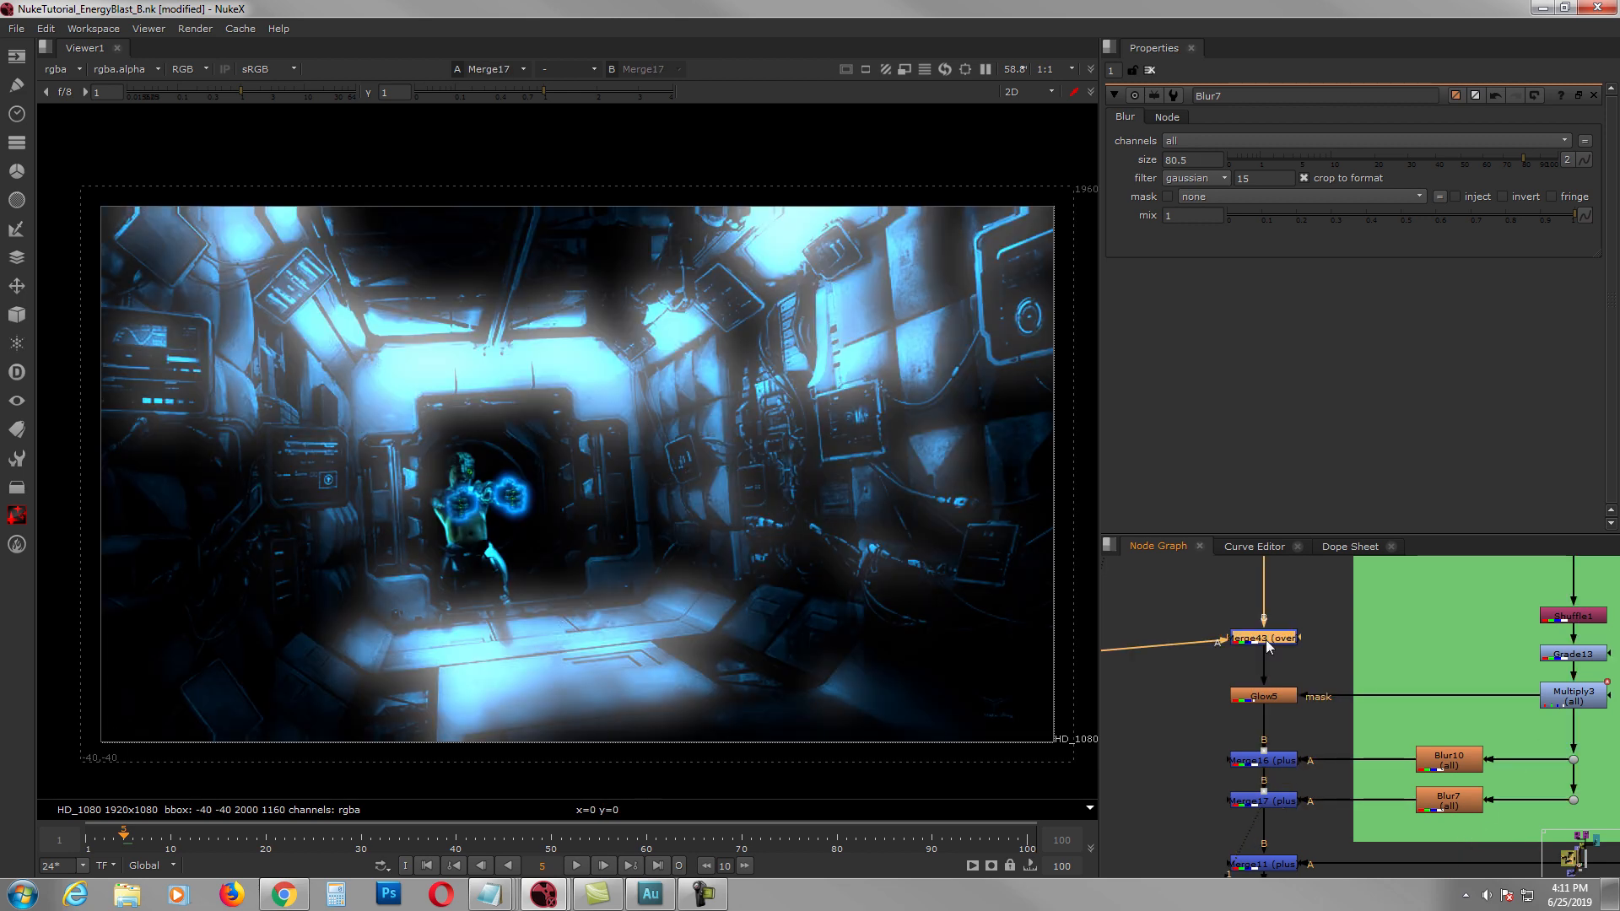
pyautogui.press('1')
pyautogui.click(1278, 700)
pyautogui.press('1')
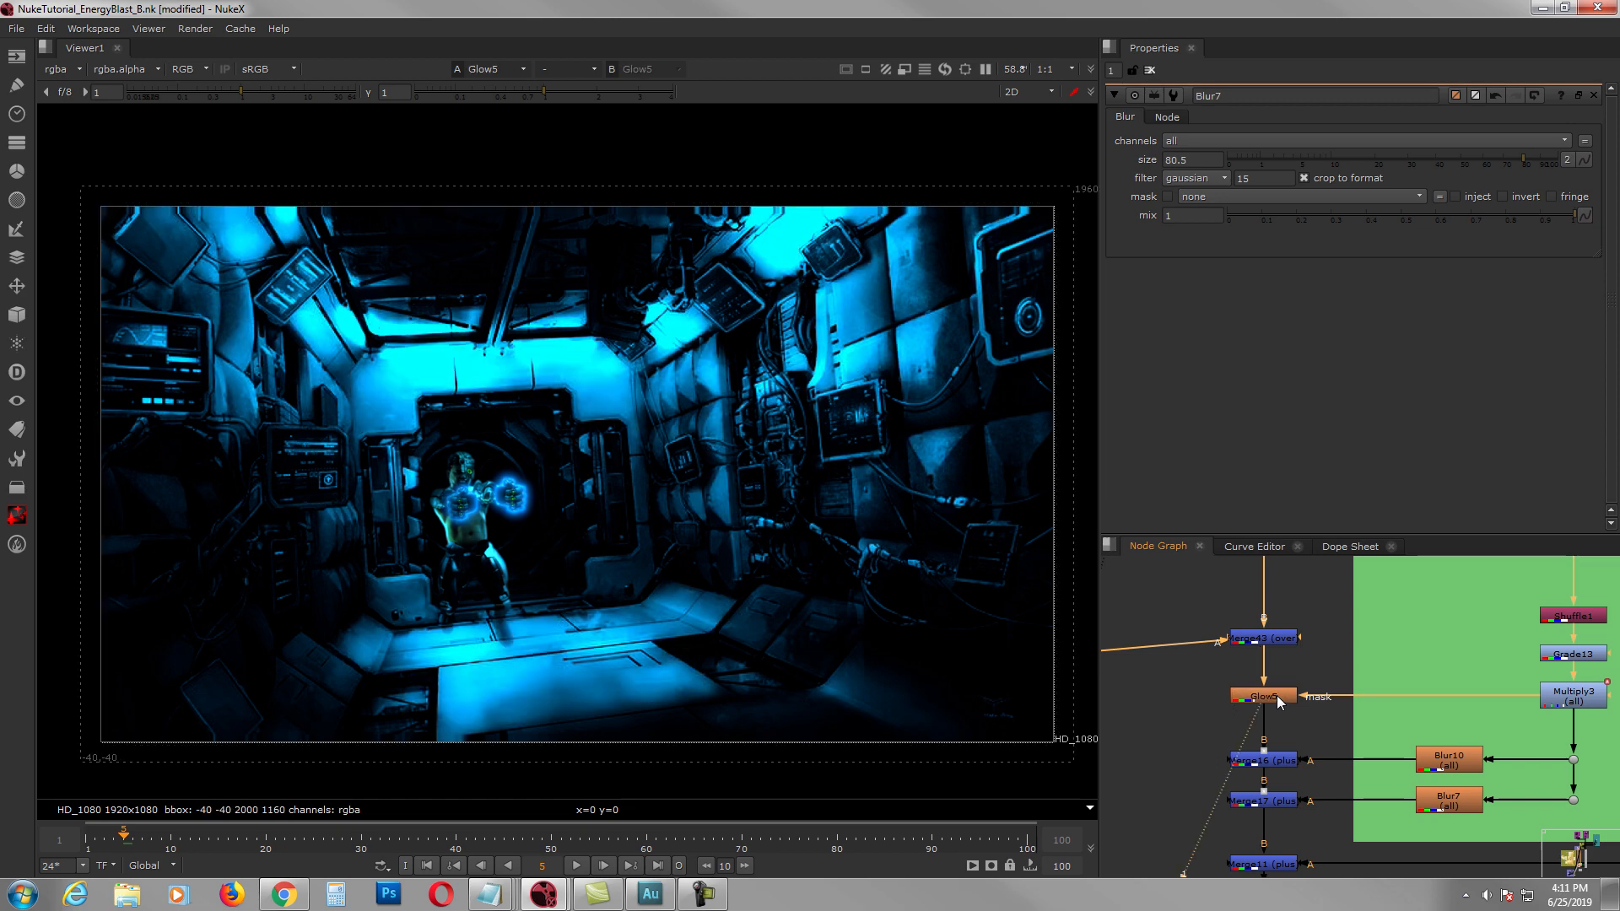
pyautogui.click(1274, 759)
pyautogui.press('1')
pyautogui.click(1276, 802)
pyautogui.press('1')
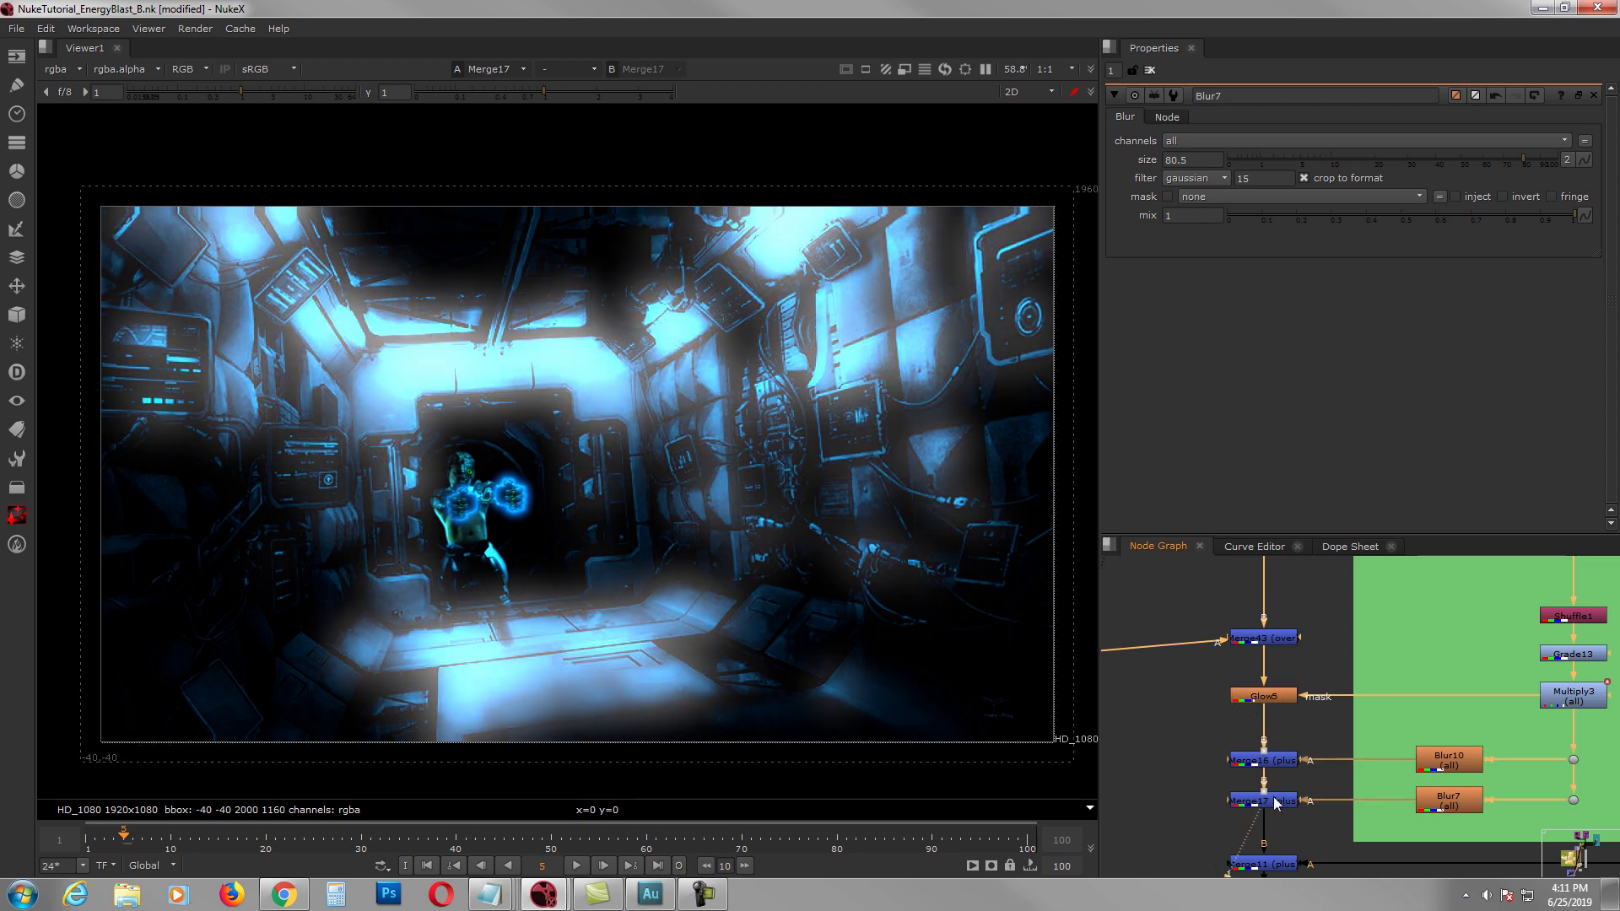
# Step: Display Dot18, the energy blast input in the gray section beside INTERACTIVE BG LIGHT
pyautogui.moveTo(1281, 819); pyautogui.dragTo(1268, 755, button='middle')
pyautogui.scroll(-1, 1291, 725)
pyautogui.scroll(-2, 1316, 755)
pyautogui.moveTo(1420, 748); pyautogui.dragTo(1315, 752, button='middle')
pyautogui.scroll(-1, 1350, 756)
pyautogui.scroll(-1, 1317, 752)
pyautogui.moveTo(1431, 744); pyautogui.dragTo(1415, 779, button='middle')
pyautogui.moveTo(1539, 699); pyautogui.dragTo(1498, 728)
pyautogui.moveTo(1472, 705); pyautogui.dragTo(1455, 731, button='middle')
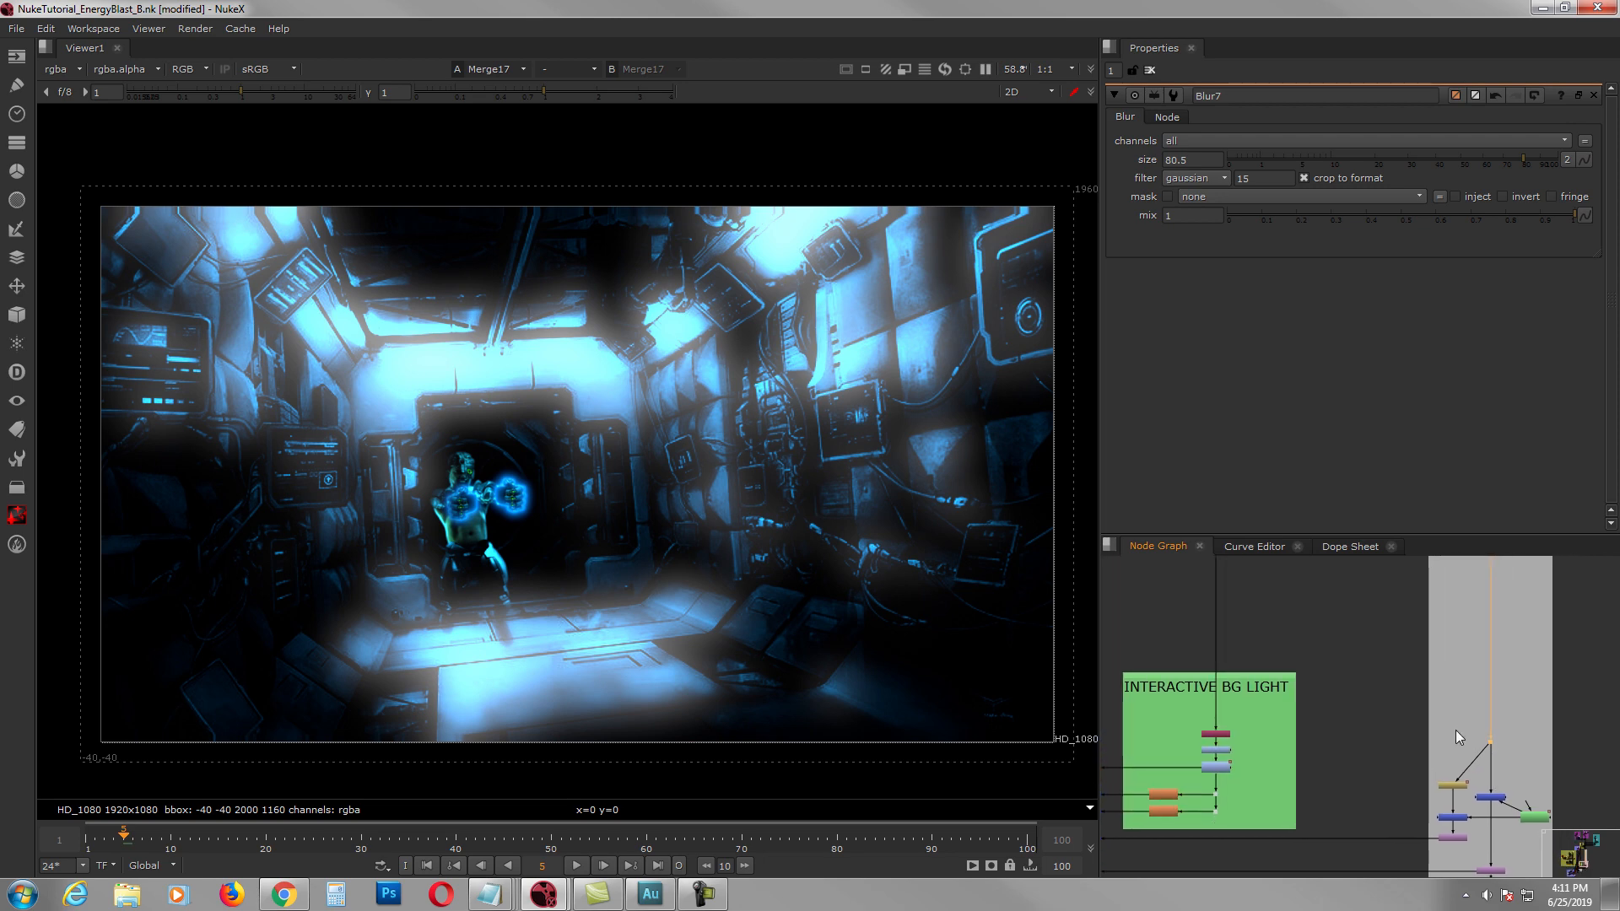
pyautogui.press('1')
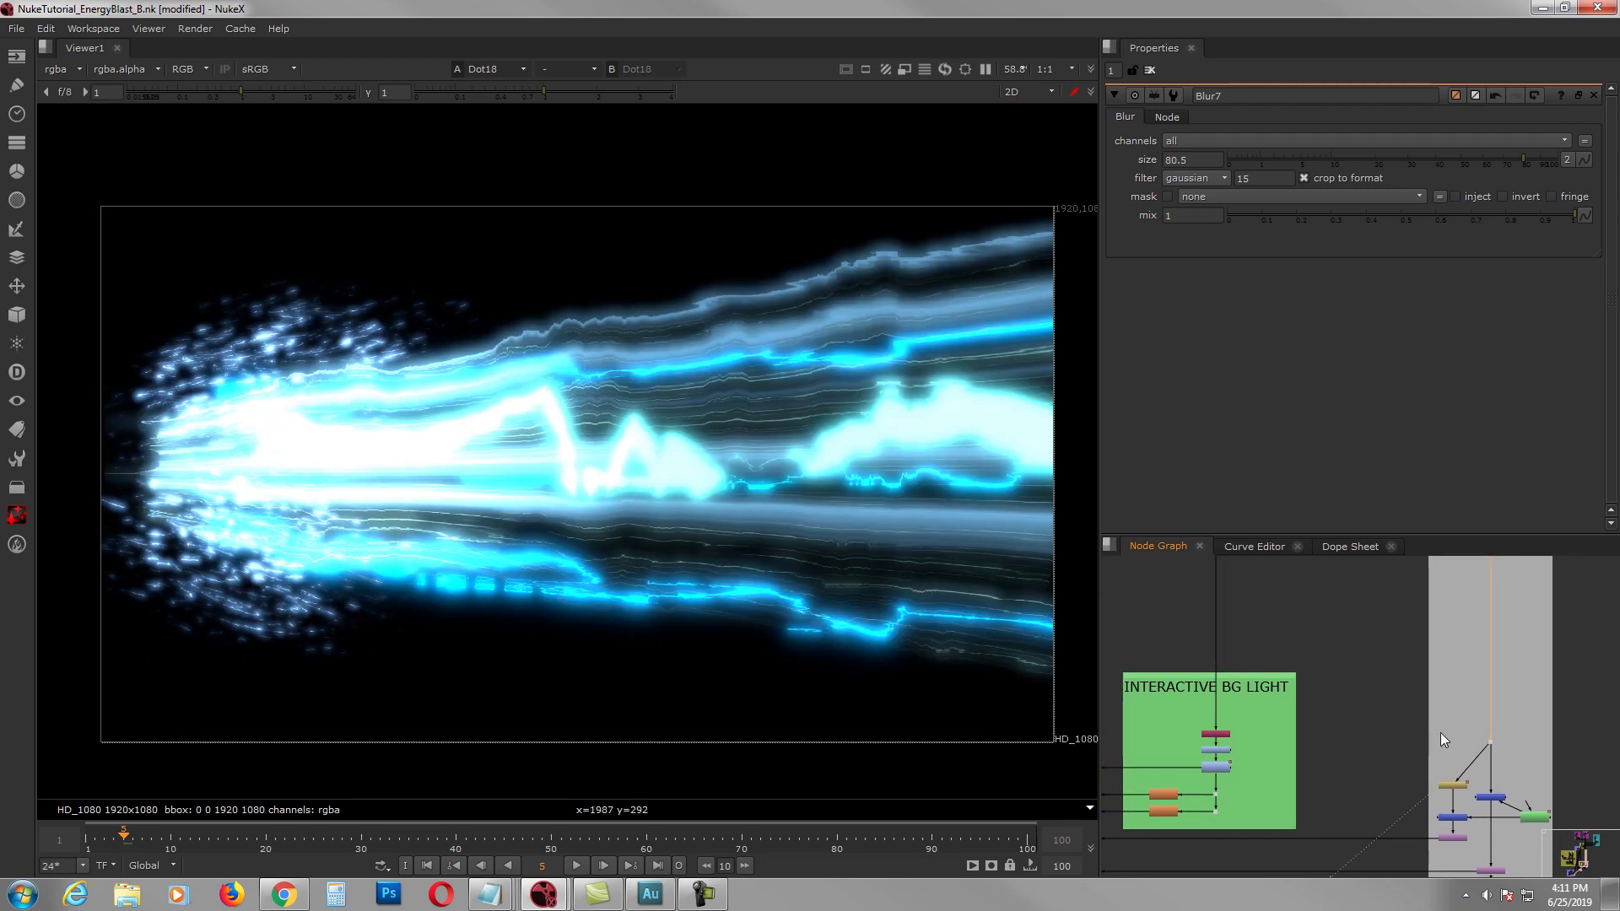
# Step: Display TimeWarp1 on the energy blast's side branch
pyautogui.moveTo(1428, 746); pyautogui.dragTo(1416, 731, button='middle')
pyautogui.scroll(4, 1416, 731)
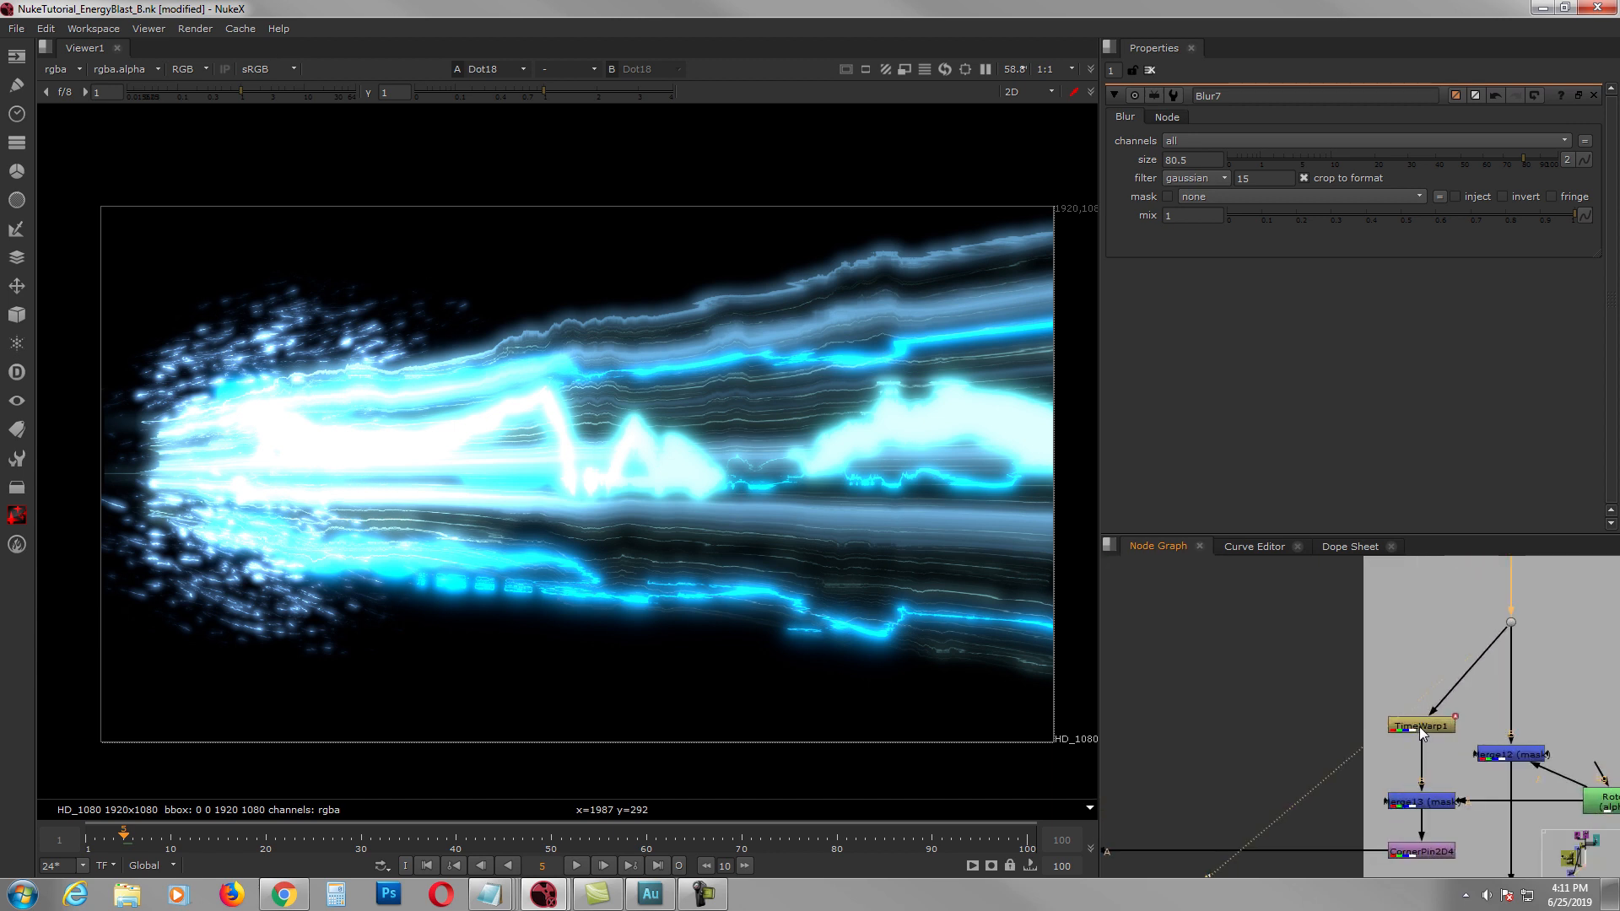
pyautogui.click(1419, 727)
pyautogui.press('1')
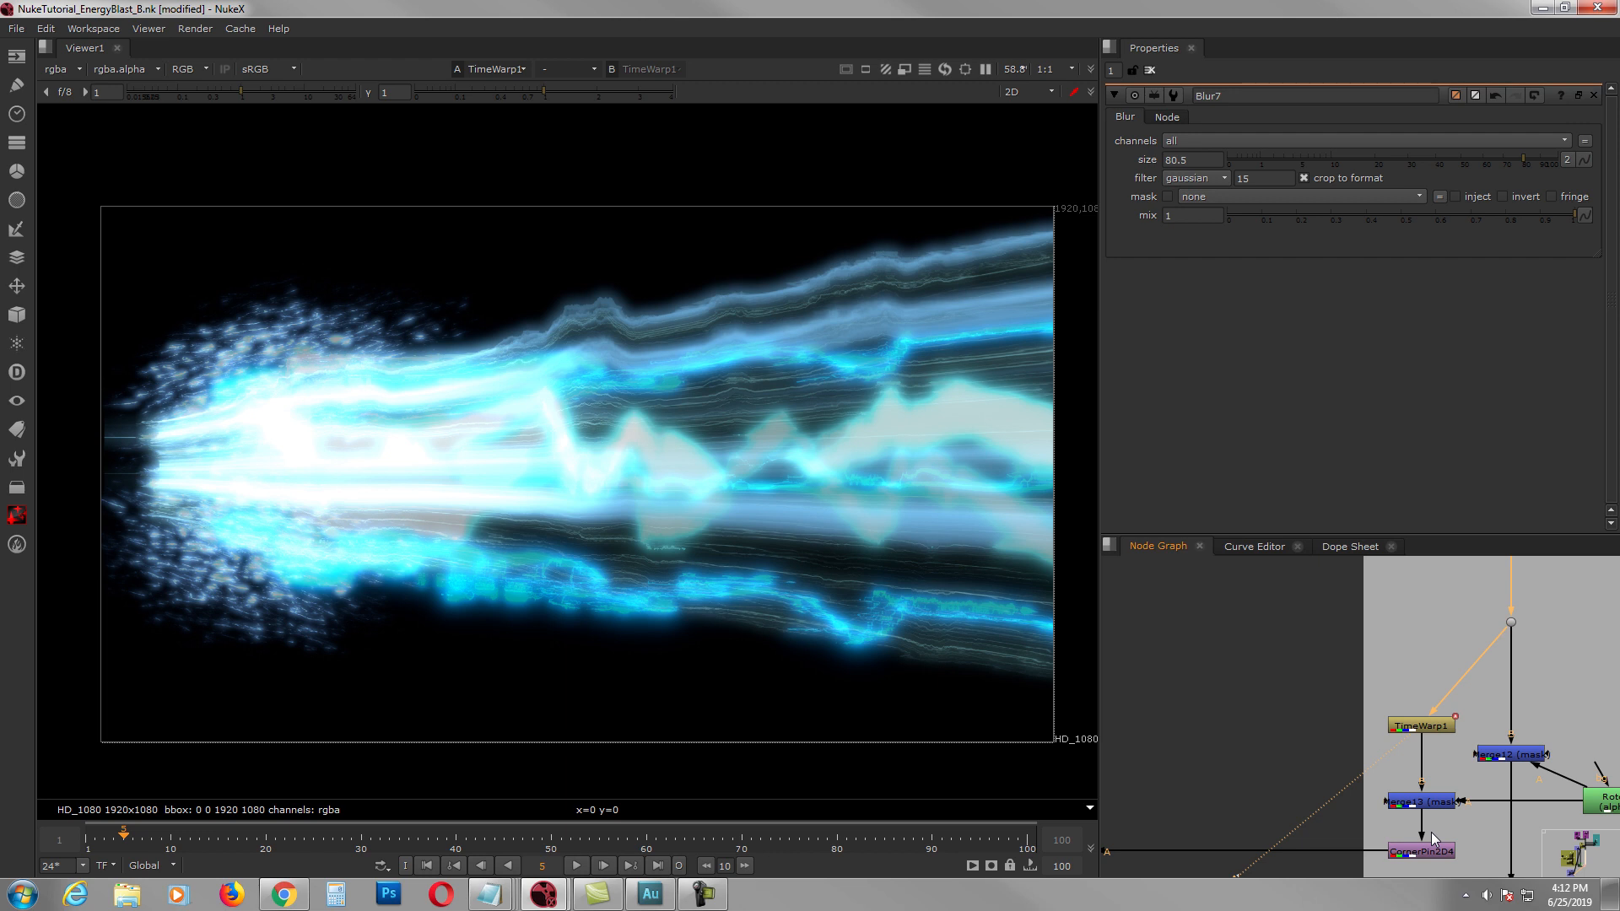
pyautogui.moveTo(1453, 787); pyautogui.dragTo(1397, 700, button='middle')
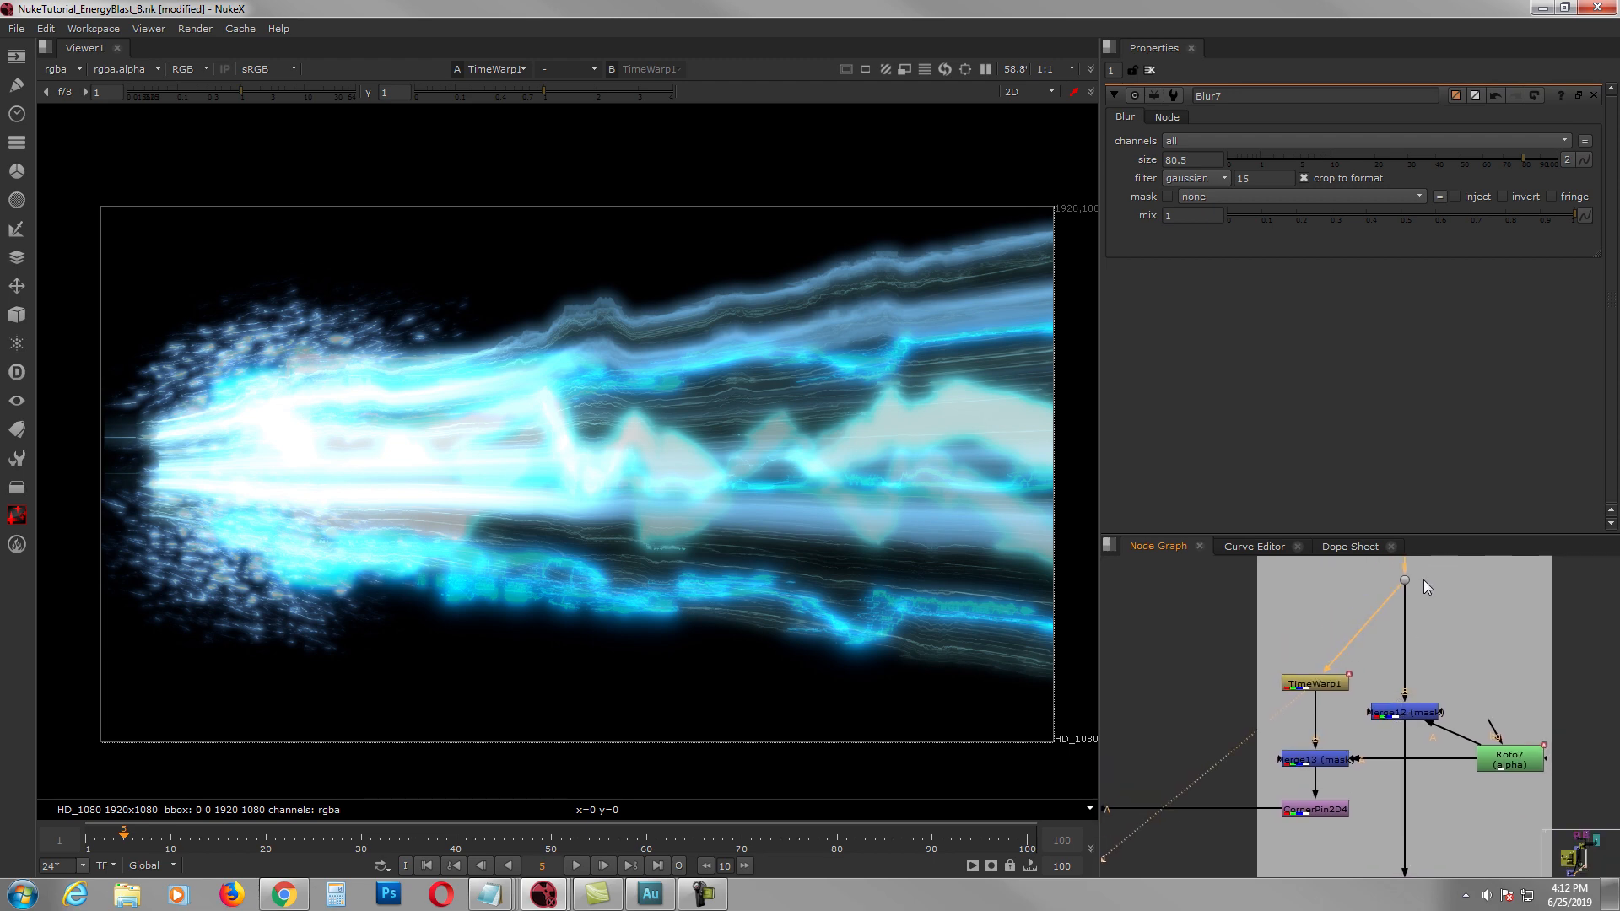
# Step: Display Dot18 and Merge12 to compare the energy blast before and after the mask merge
pyautogui.click(1405, 581)
pyautogui.press('1')
pyautogui.click(1420, 718)
pyautogui.press('1')
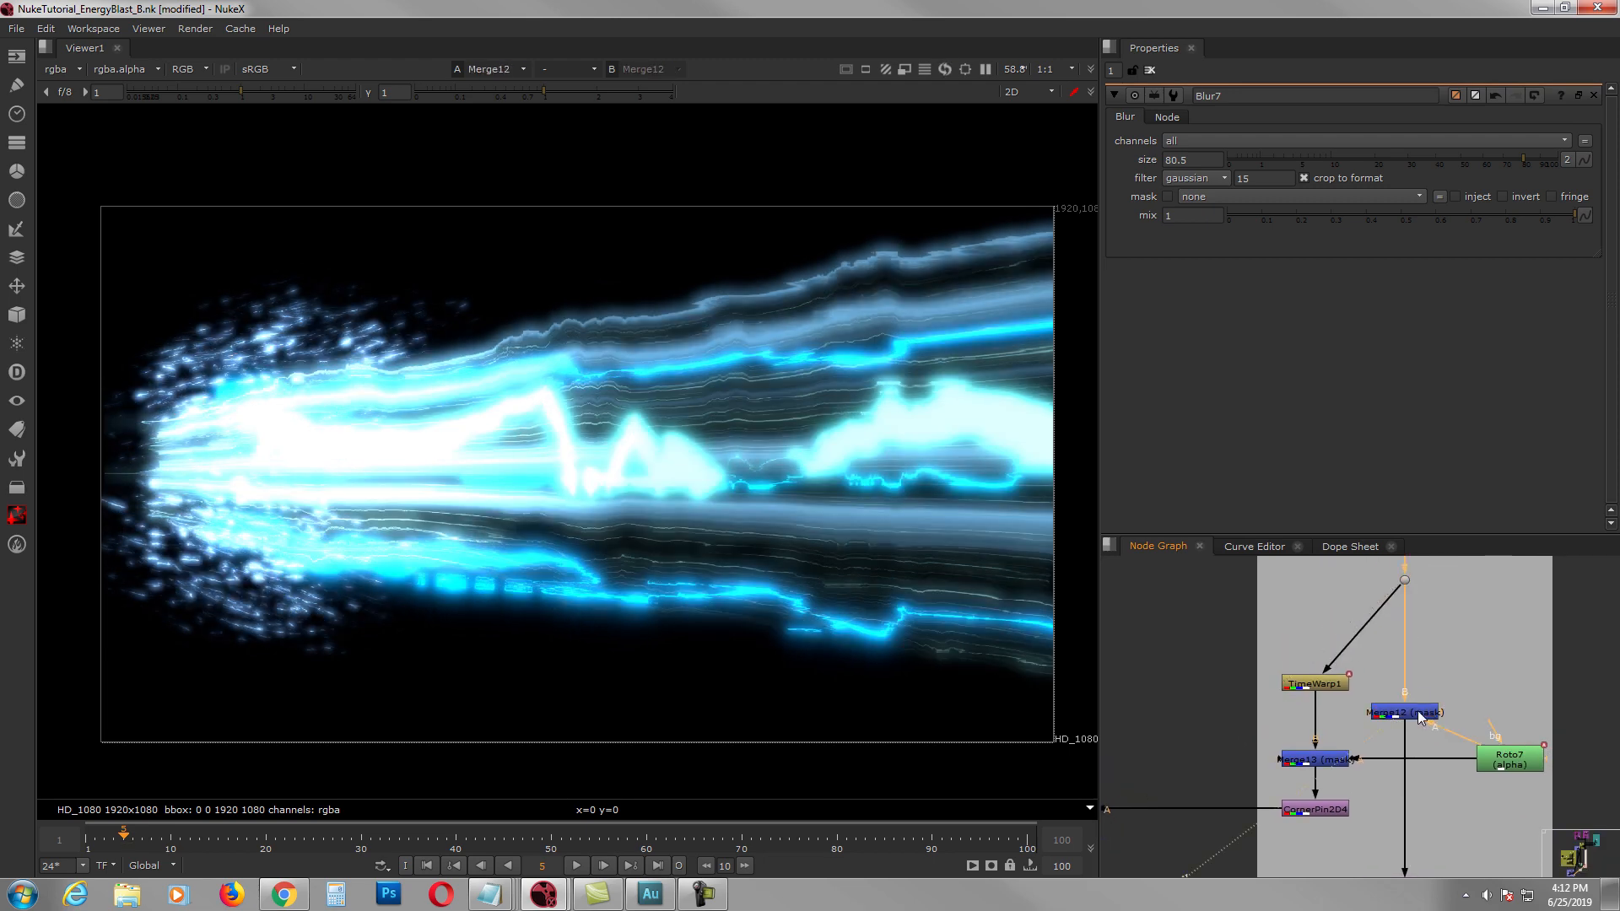
# Step: Open Roto7's settings and step through frames 1 to 5 to examine its animated rectangle mask
pyautogui.click(1500, 762)
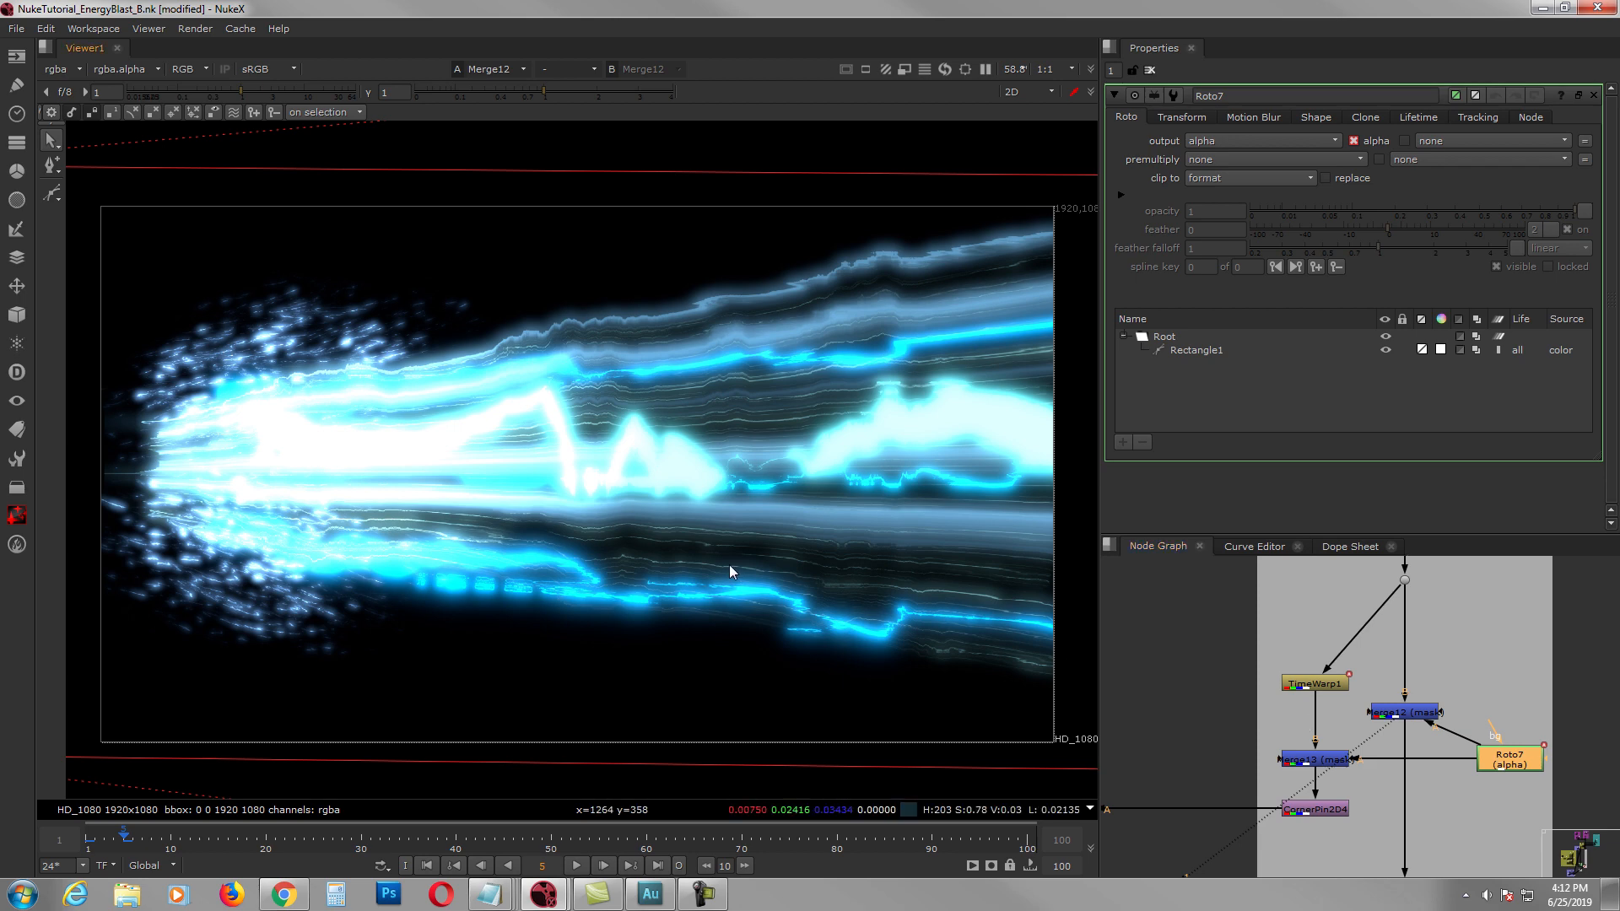
pyautogui.scroll(-2, 827, 557)
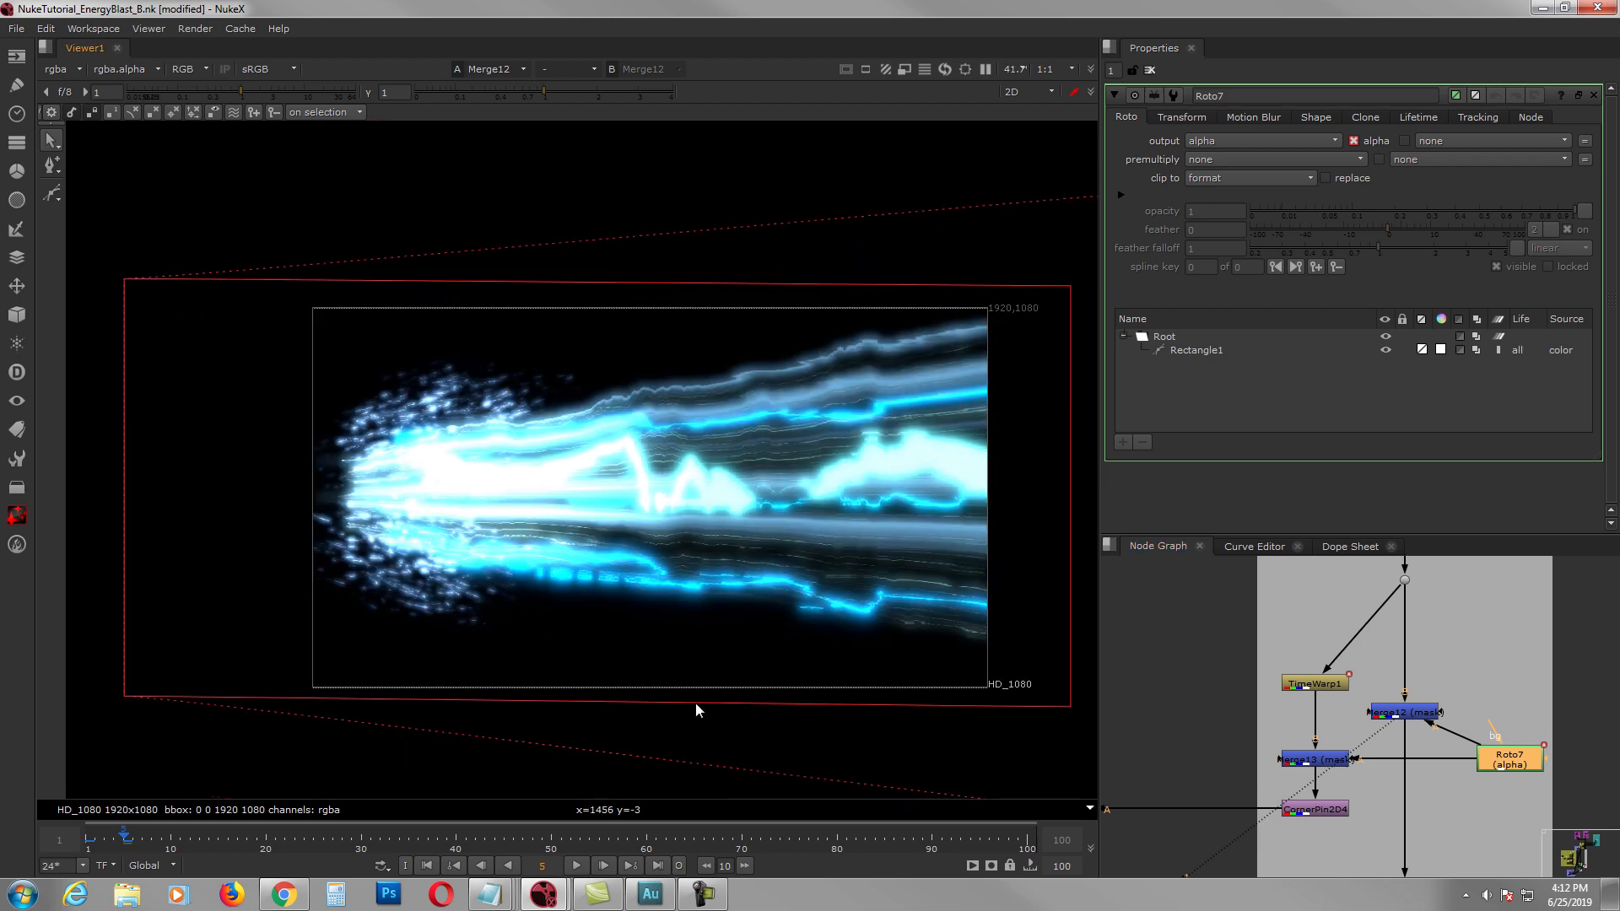
pyautogui.click(90, 840)
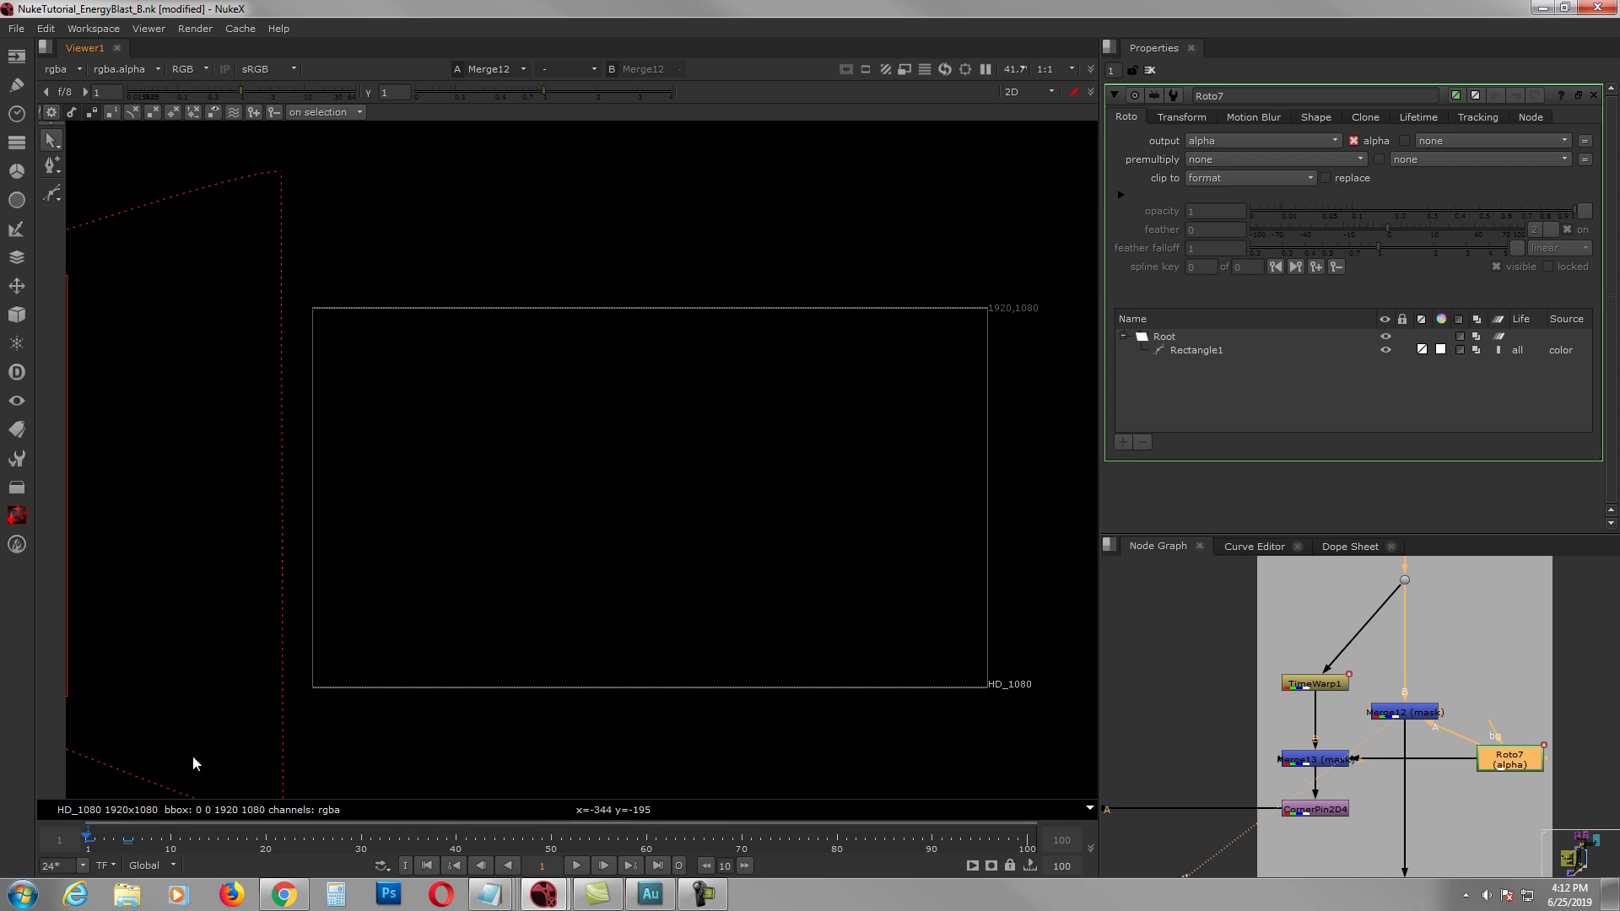
pyautogui.press('Right')
pyautogui.press('Right')
pyautogui.press('Right')
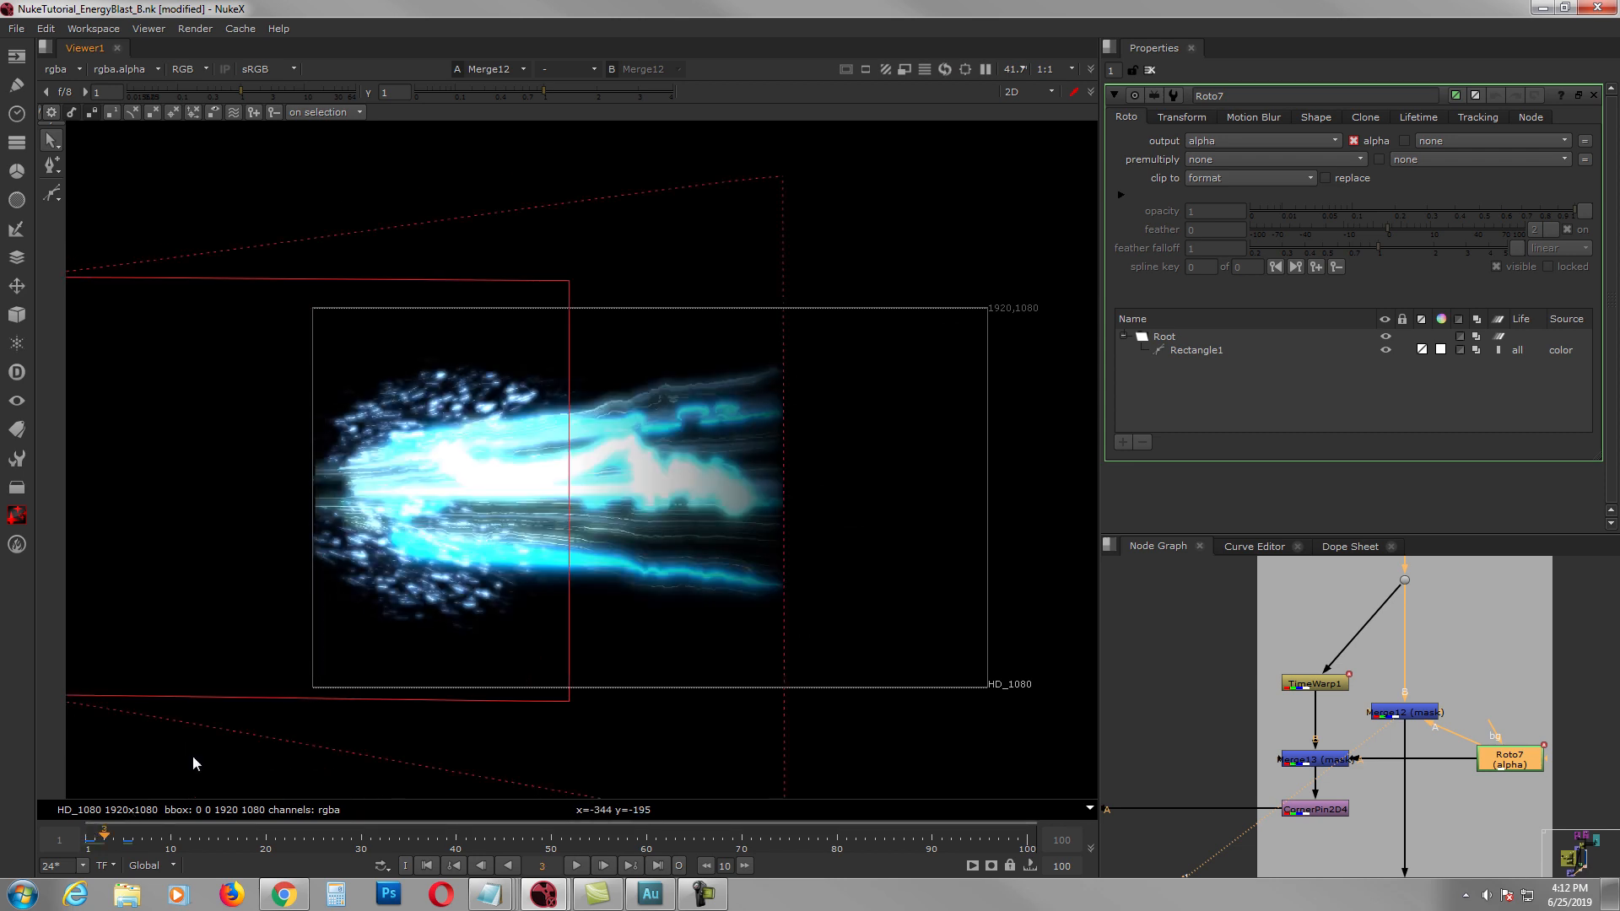
pyautogui.press('Right')
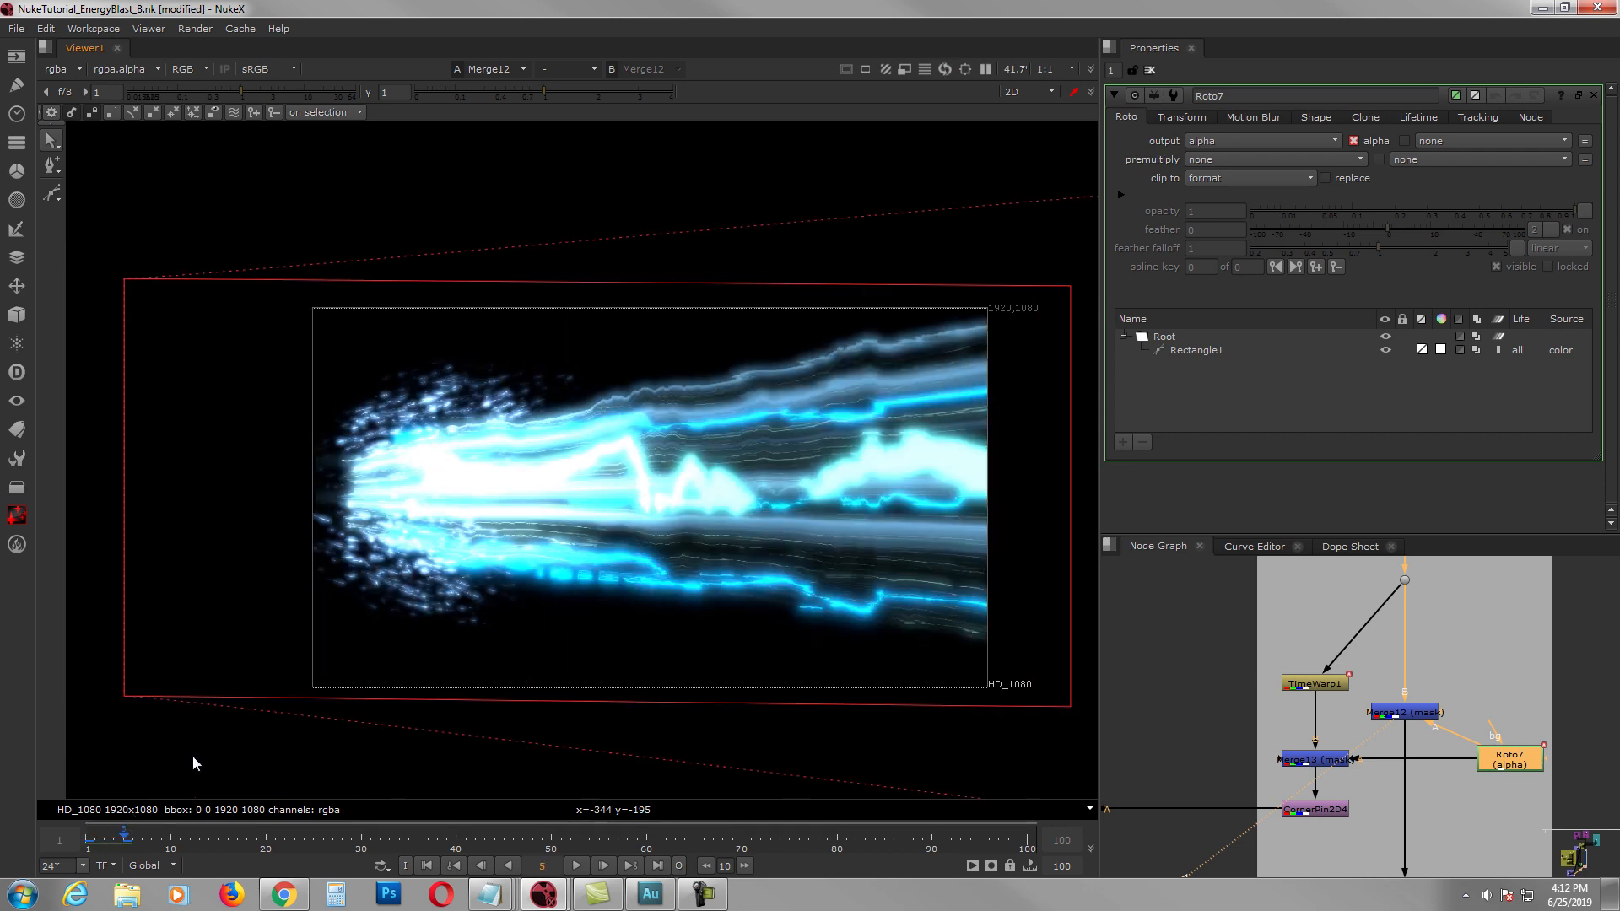
# Step: Display Merge13, the mask merge below TimeWarp1, and close the open node settings
pyautogui.click(1305, 759)
pyautogui.press('1')
pyautogui.moveTo(1305, 806); pyautogui.dragTo(1380, 765, button='middle')
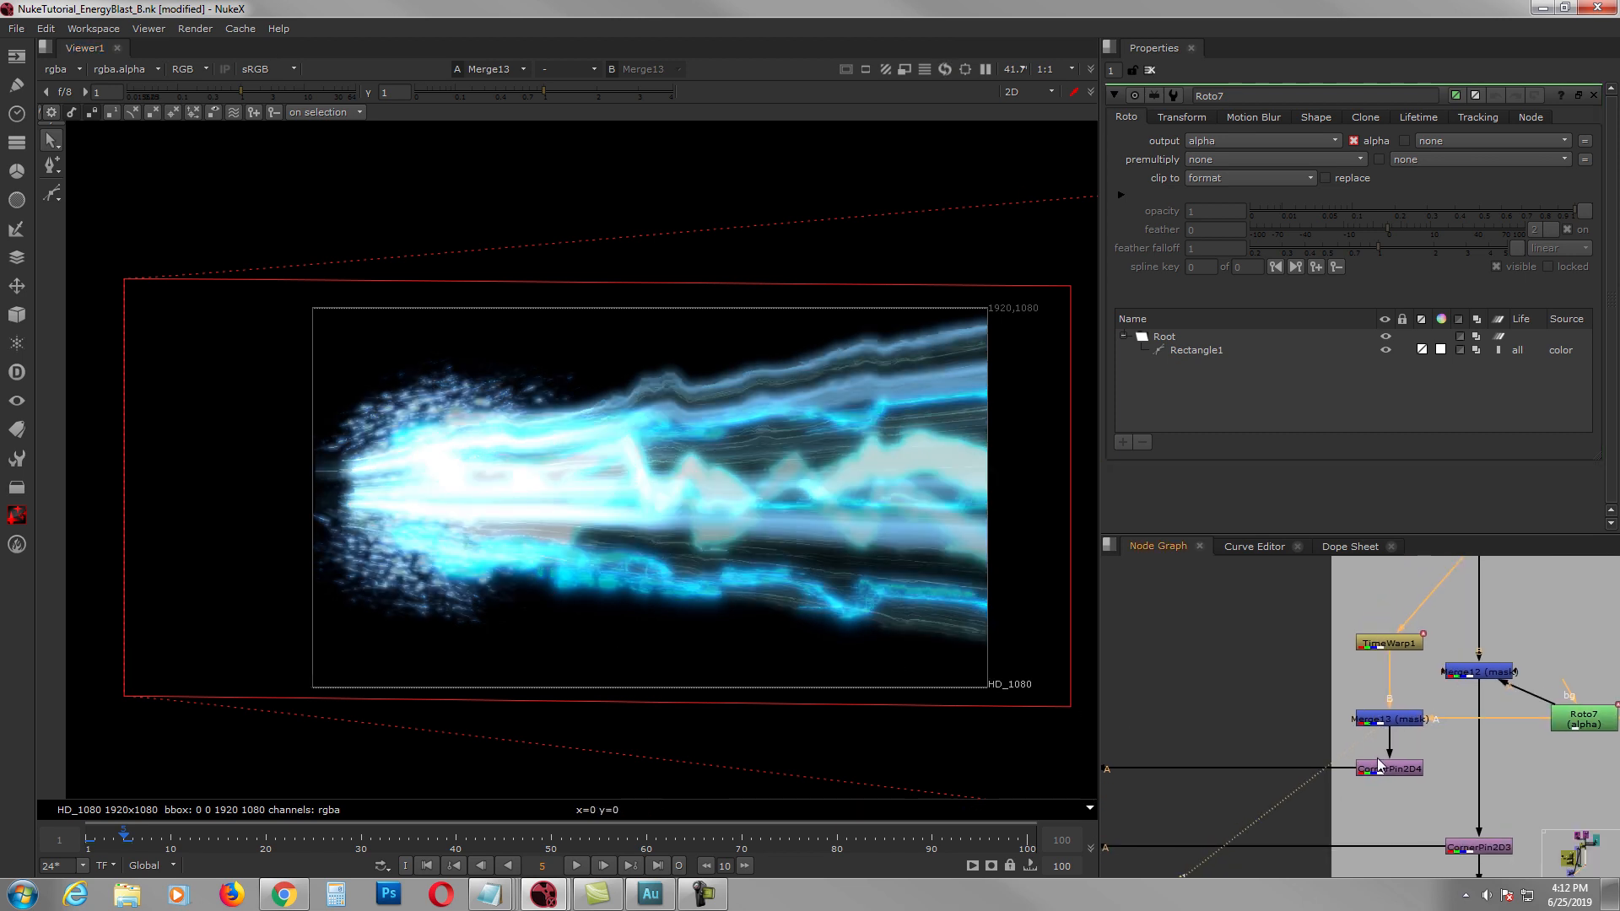
pyautogui.scroll(-1, 1382, 768)
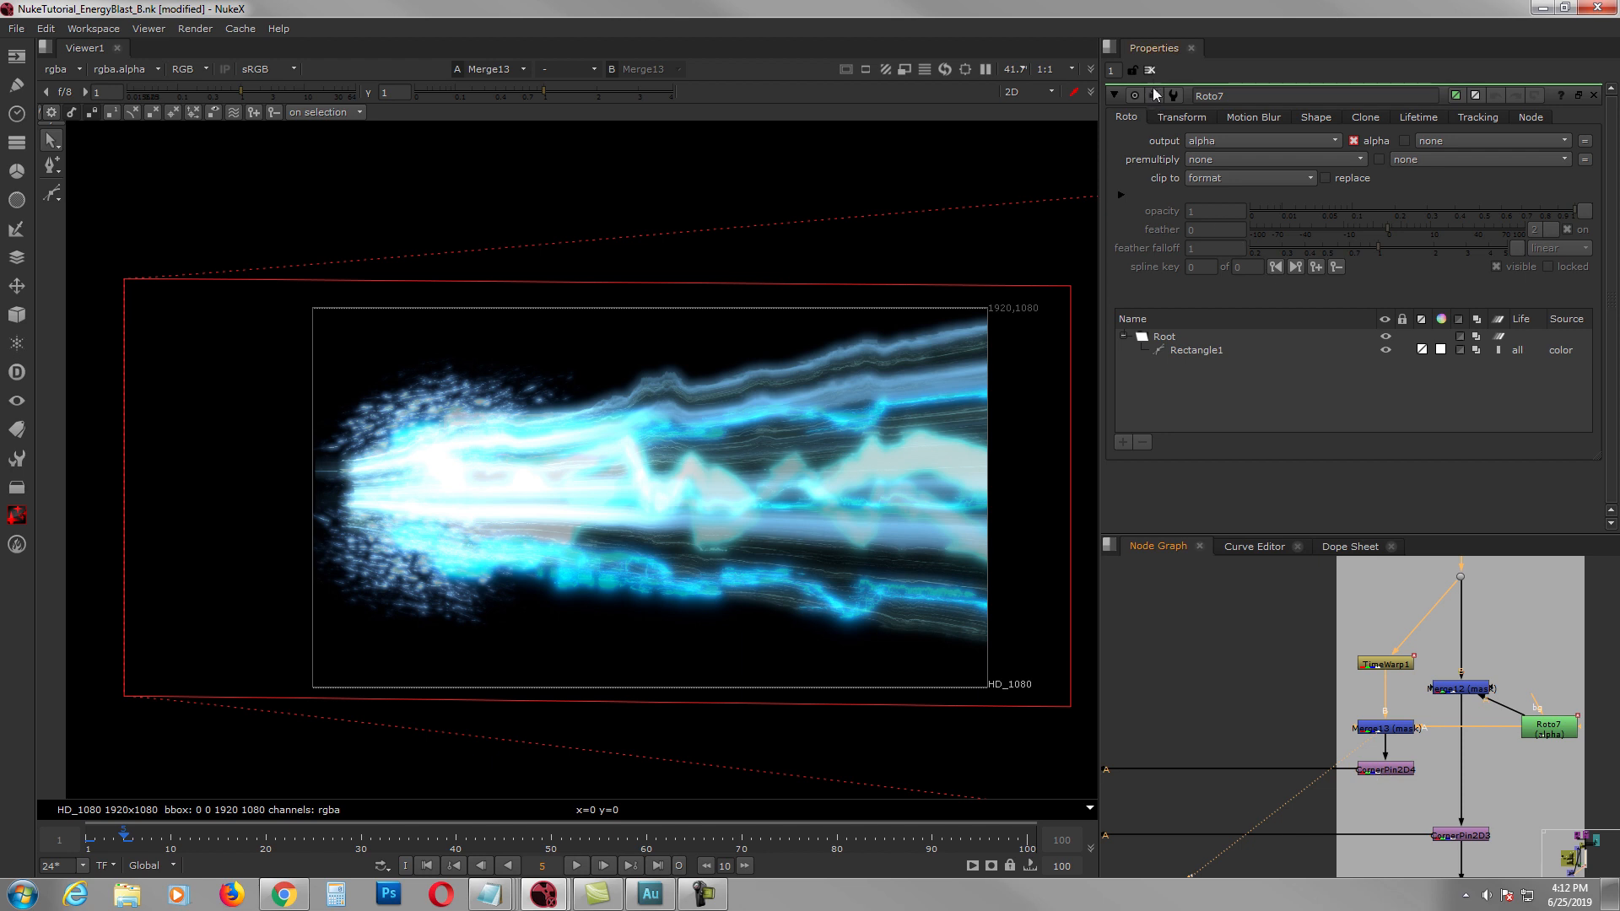
pyautogui.click(1150, 72)
# Step: Display CornerPin2D4 and CornerPin2D3 to review the blast layers' corner-pinned placement
pyautogui.click(1394, 767)
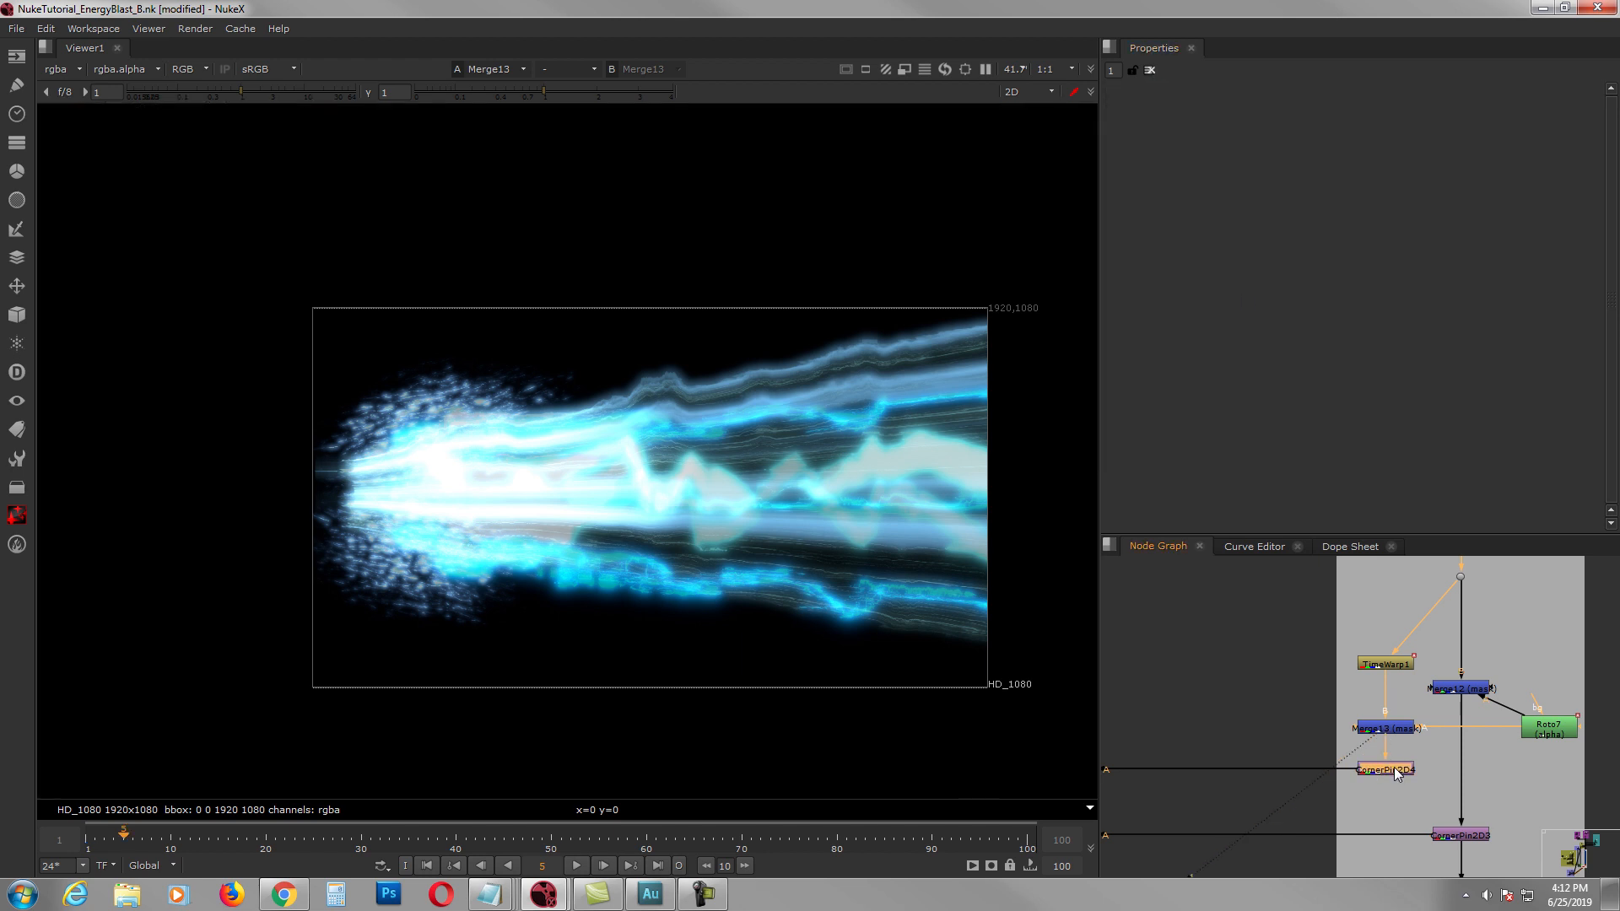
pyautogui.press('1')
pyautogui.moveTo(1455, 725); pyautogui.dragTo(1422, 644, button='middle')
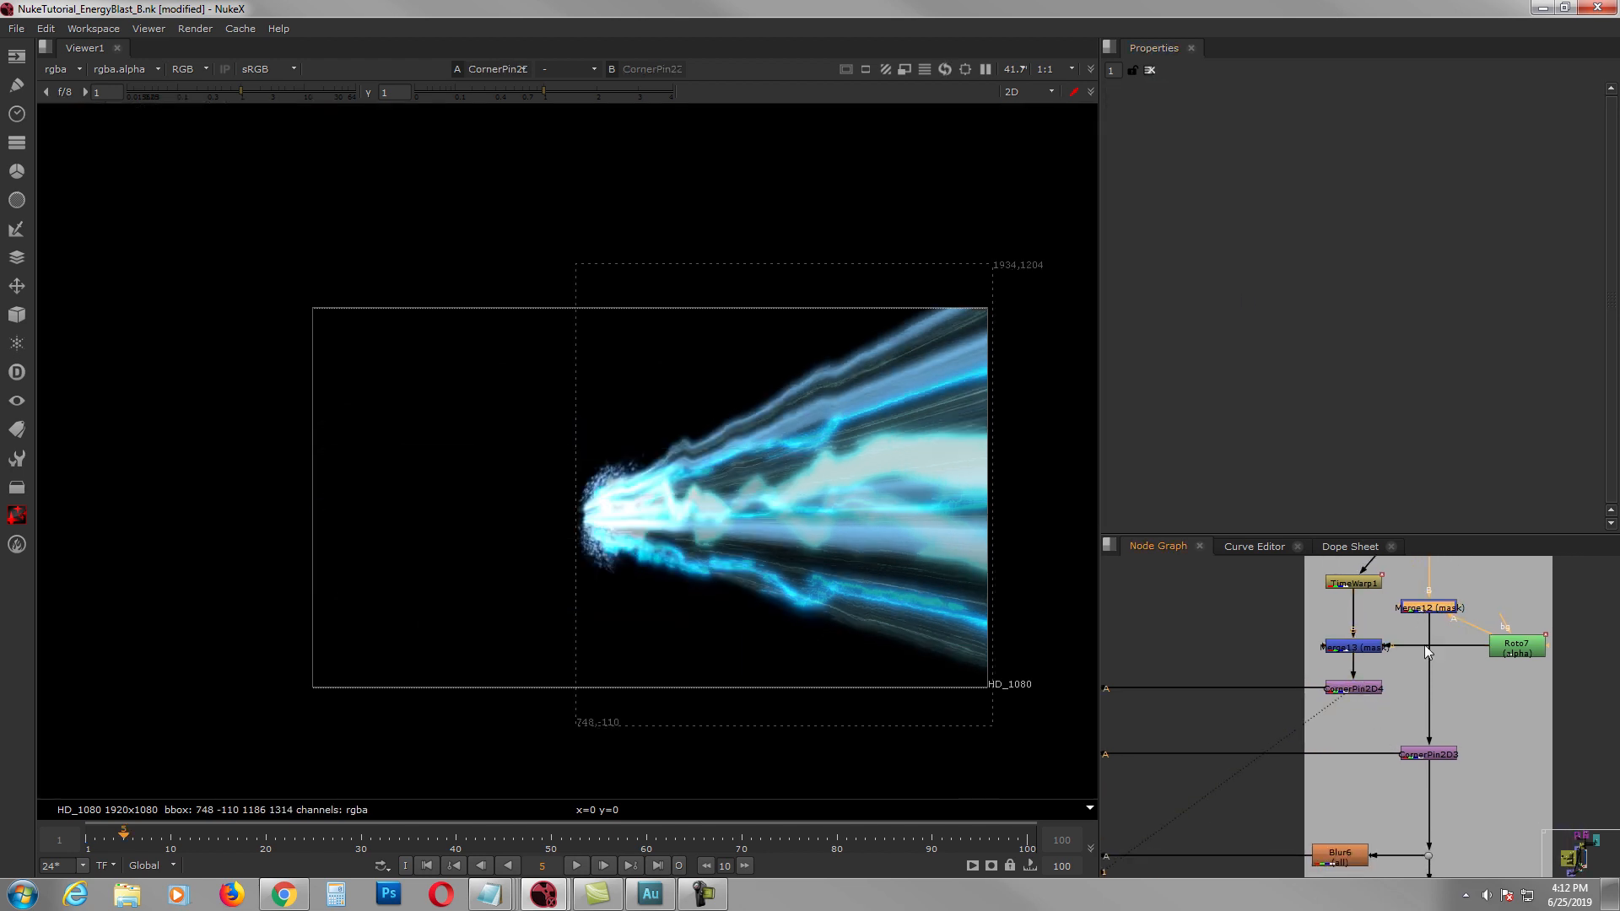
pyautogui.click(1424, 755)
pyautogui.press('1')
# Step: Display Merge17, Merge11 and Merge10 with the frame fitted, comparing the composite as each blast layer is added
pyautogui.moveTo(1228, 753)
pyautogui.mouseDown(button='middle')
pyautogui.moveTo(1386, 727)
pyautogui.moveTo(1390, 708)
pyautogui.mouseUp(button='middle')
pyautogui.scroll(-2, 1385, 728)
pyautogui.moveTo(1135, 687); pyautogui.dragTo(1321, 681, button='middle')
pyautogui.scroll(2, 1284, 681)
pyautogui.click(1229, 621)
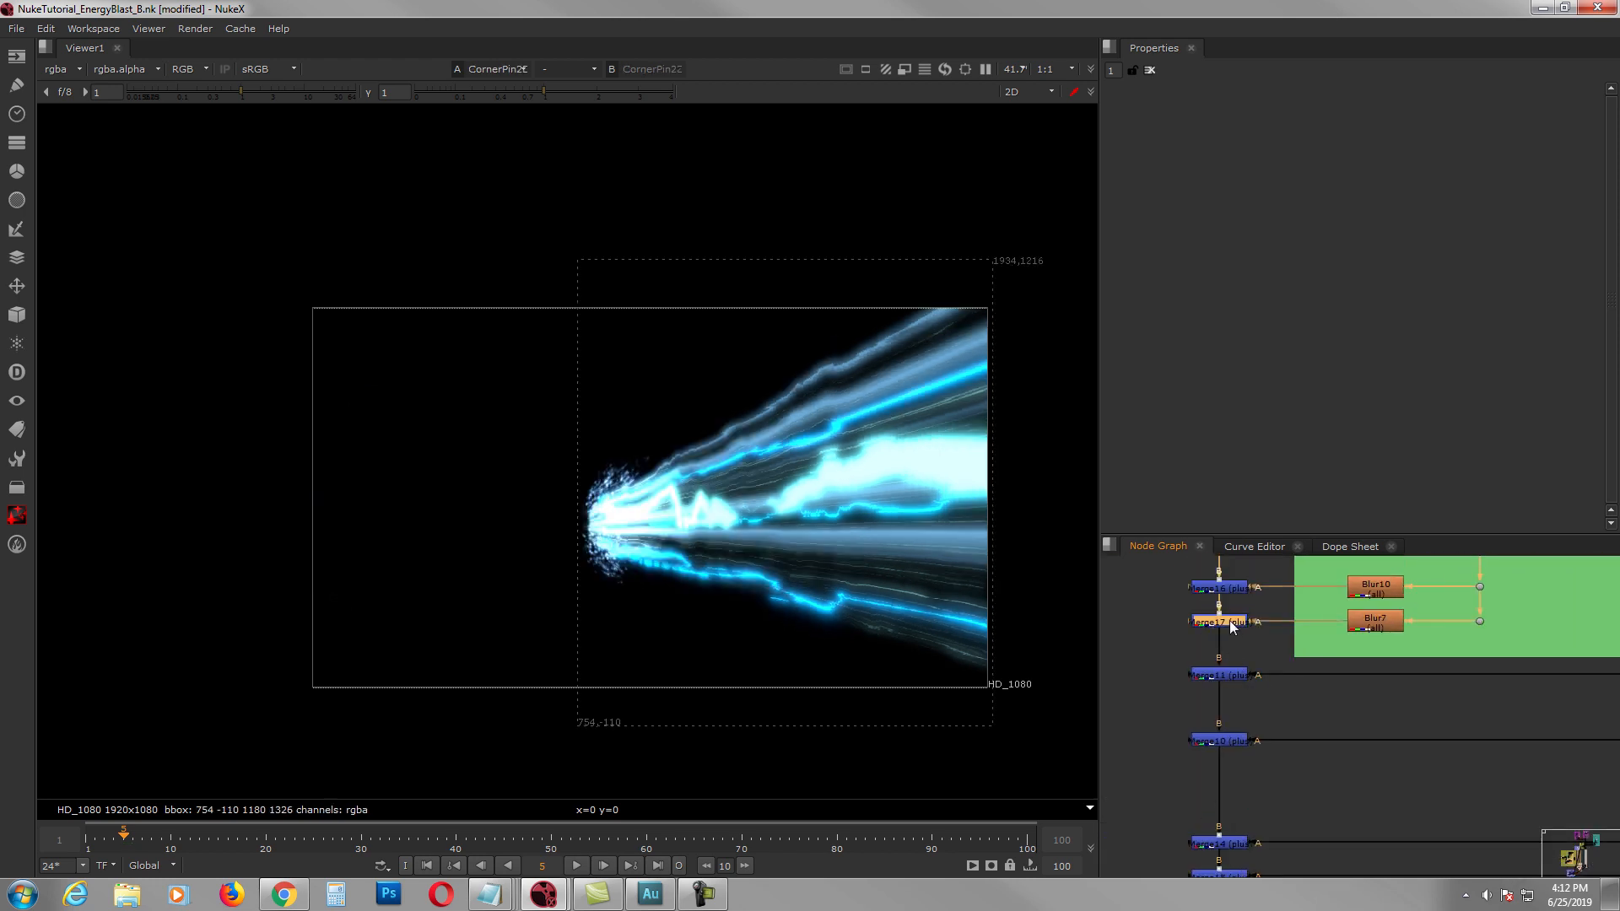
pyautogui.press('1')
pyautogui.press('f')
pyautogui.click(1217, 675)
pyautogui.press('1')
pyautogui.click(1224, 740)
pyautogui.press('1')
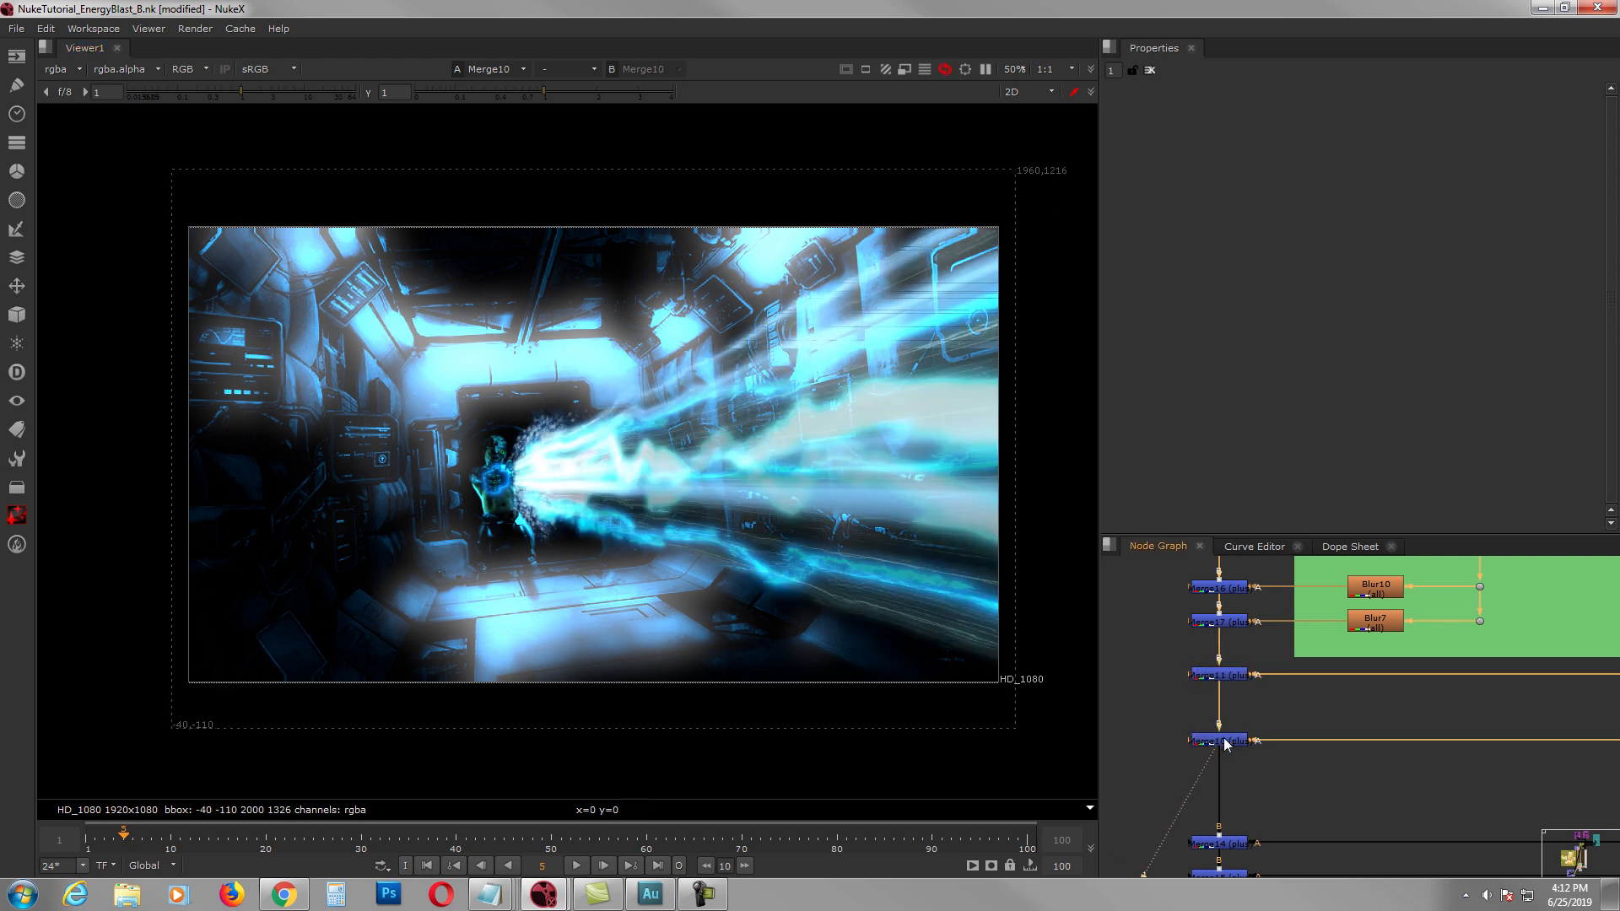
# Step: Display Merge14, the plus merge below Merge10 in the main chain
pyautogui.moveTo(1244, 740); pyautogui.dragTo(1234, 738, button='middle')
pyautogui.scroll(-2, 1468, 716)
pyautogui.moveTo(1468, 716); pyautogui.dragTo(1369, 666, button='middle')
pyautogui.moveTo(1215, 731)
pyautogui.mouseDown(button='middle')
pyautogui.moveTo(1252, 710)
pyautogui.moveTo(1207, 703)
pyautogui.mouseUp(button='middle')
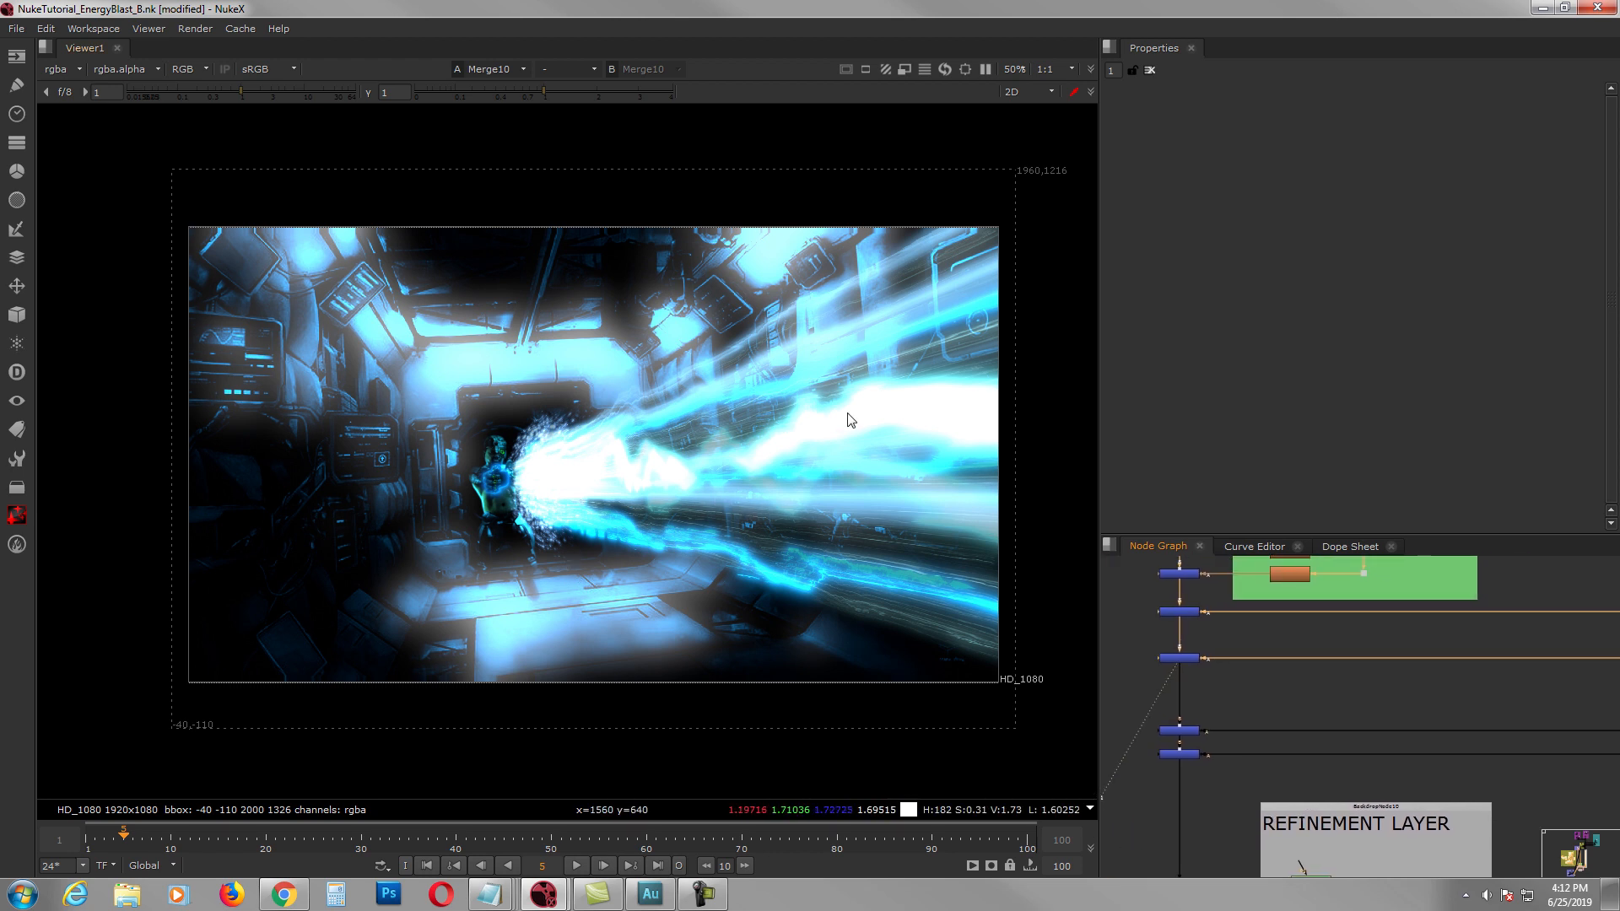
pyautogui.moveTo(1483, 726); pyautogui.dragTo(1354, 701, button='middle')
pyautogui.moveTo(1520, 695); pyautogui.dragTo(1434, 701, button='middle')
pyautogui.scroll(3, 1505, 702)
pyautogui.scroll(-2, 1475, 727)
pyautogui.scroll(2, 1473, 728)
pyautogui.scroll(-5, 1442, 733)
pyautogui.scroll(5, 1291, 717)
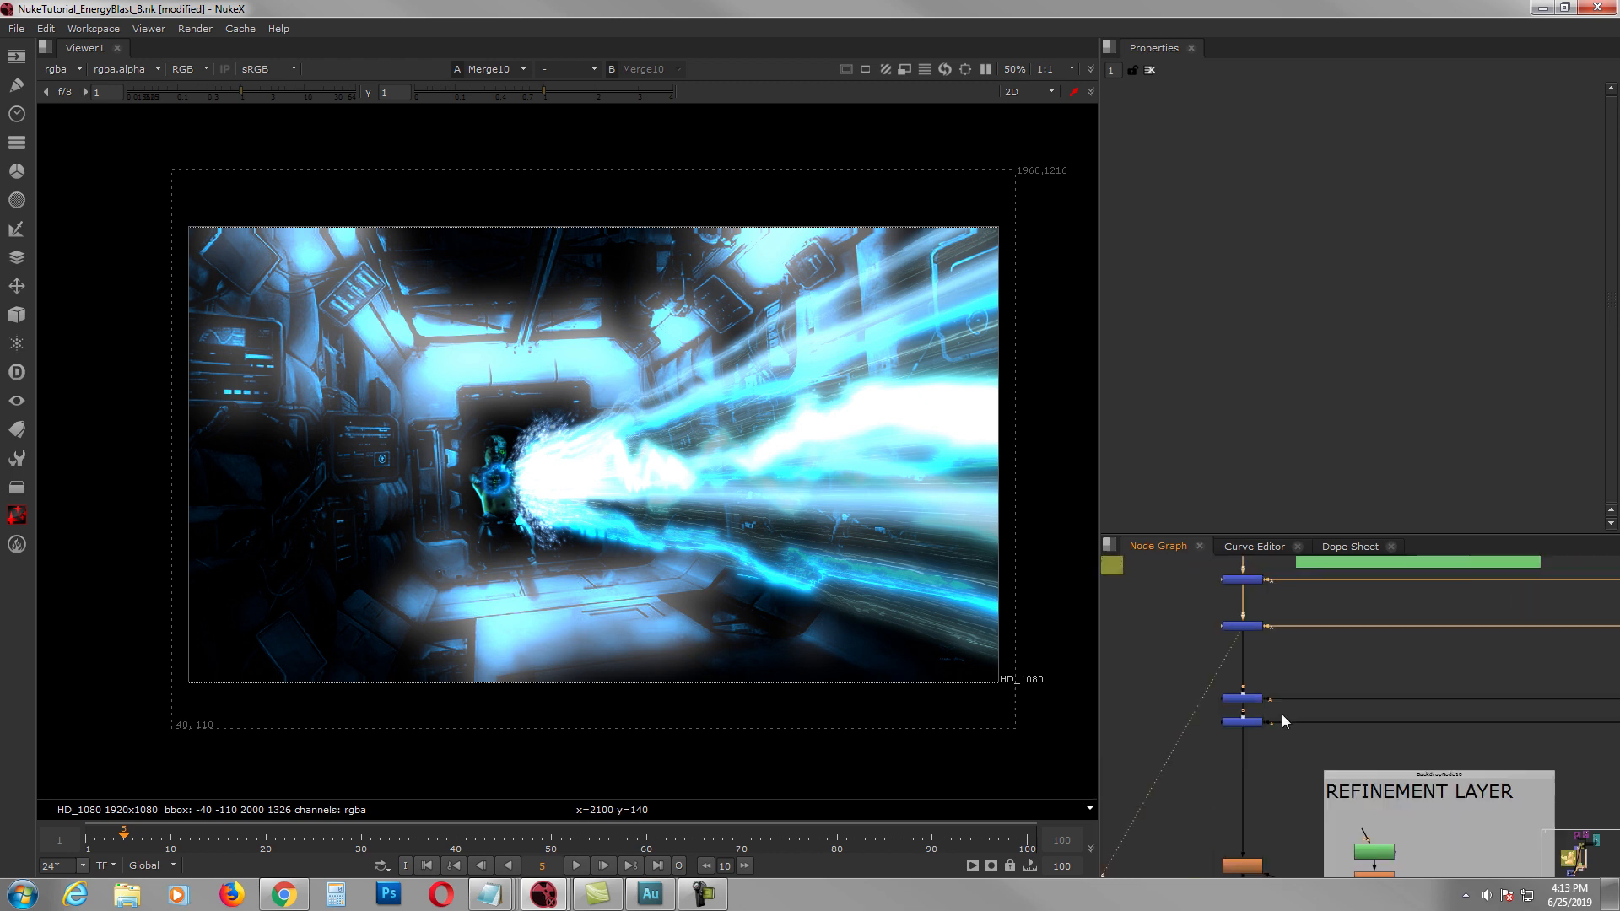
pyautogui.press('1')
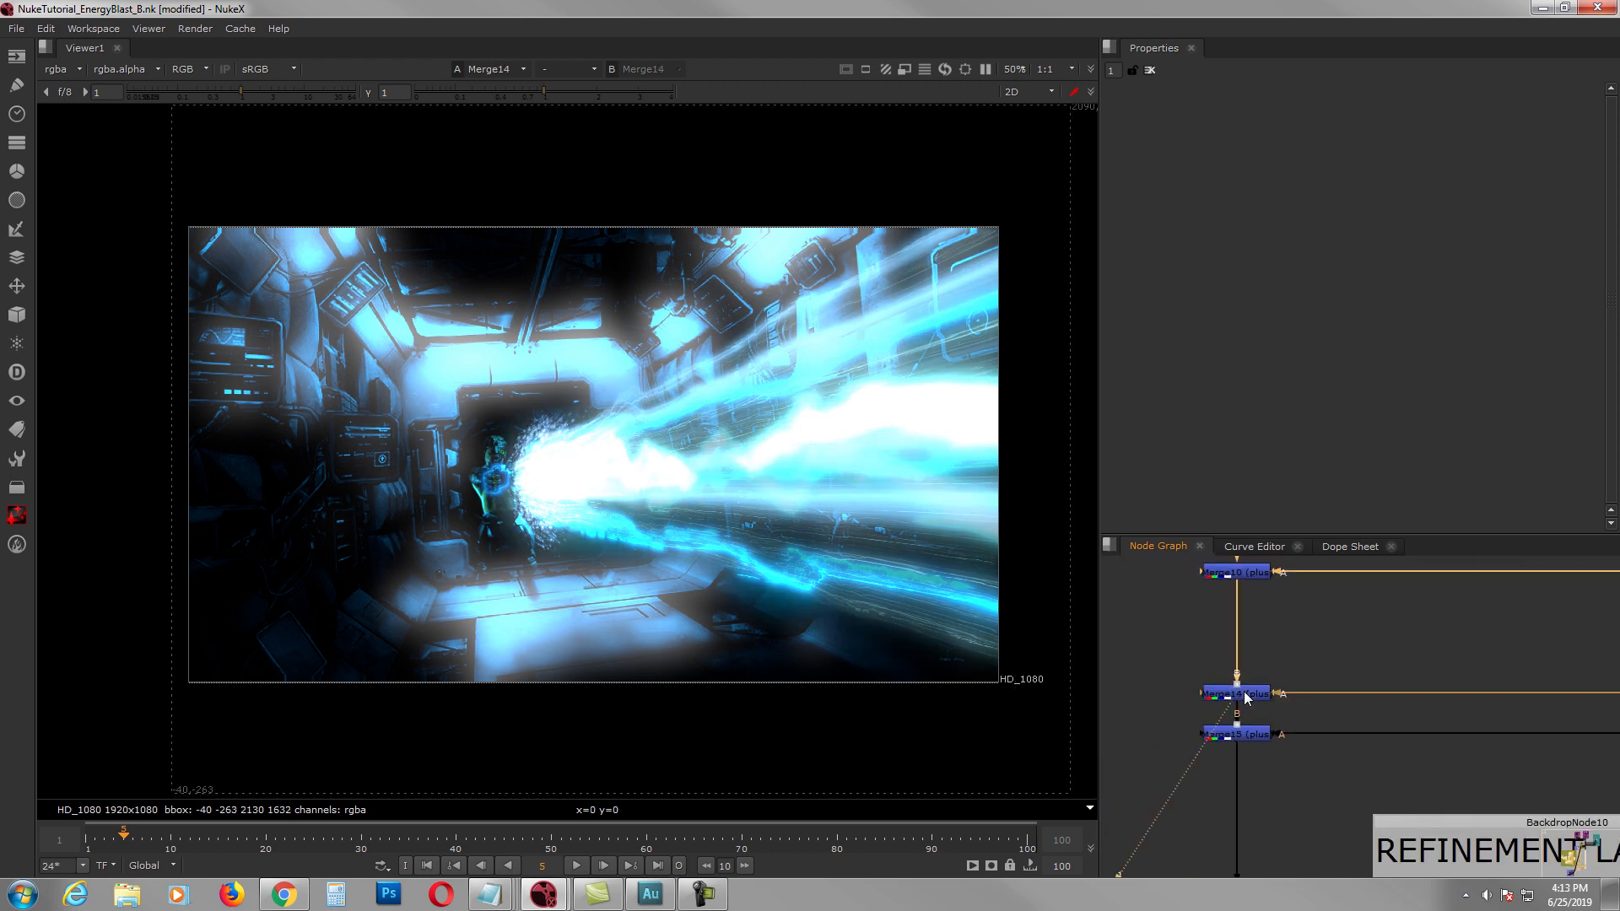
# Step: Display Merge15 and open the Roto26 mask settings in the Refinement Layer backdrop
pyautogui.click(1255, 736)
pyautogui.press('1')
pyautogui.scroll(-5, 1274, 736)
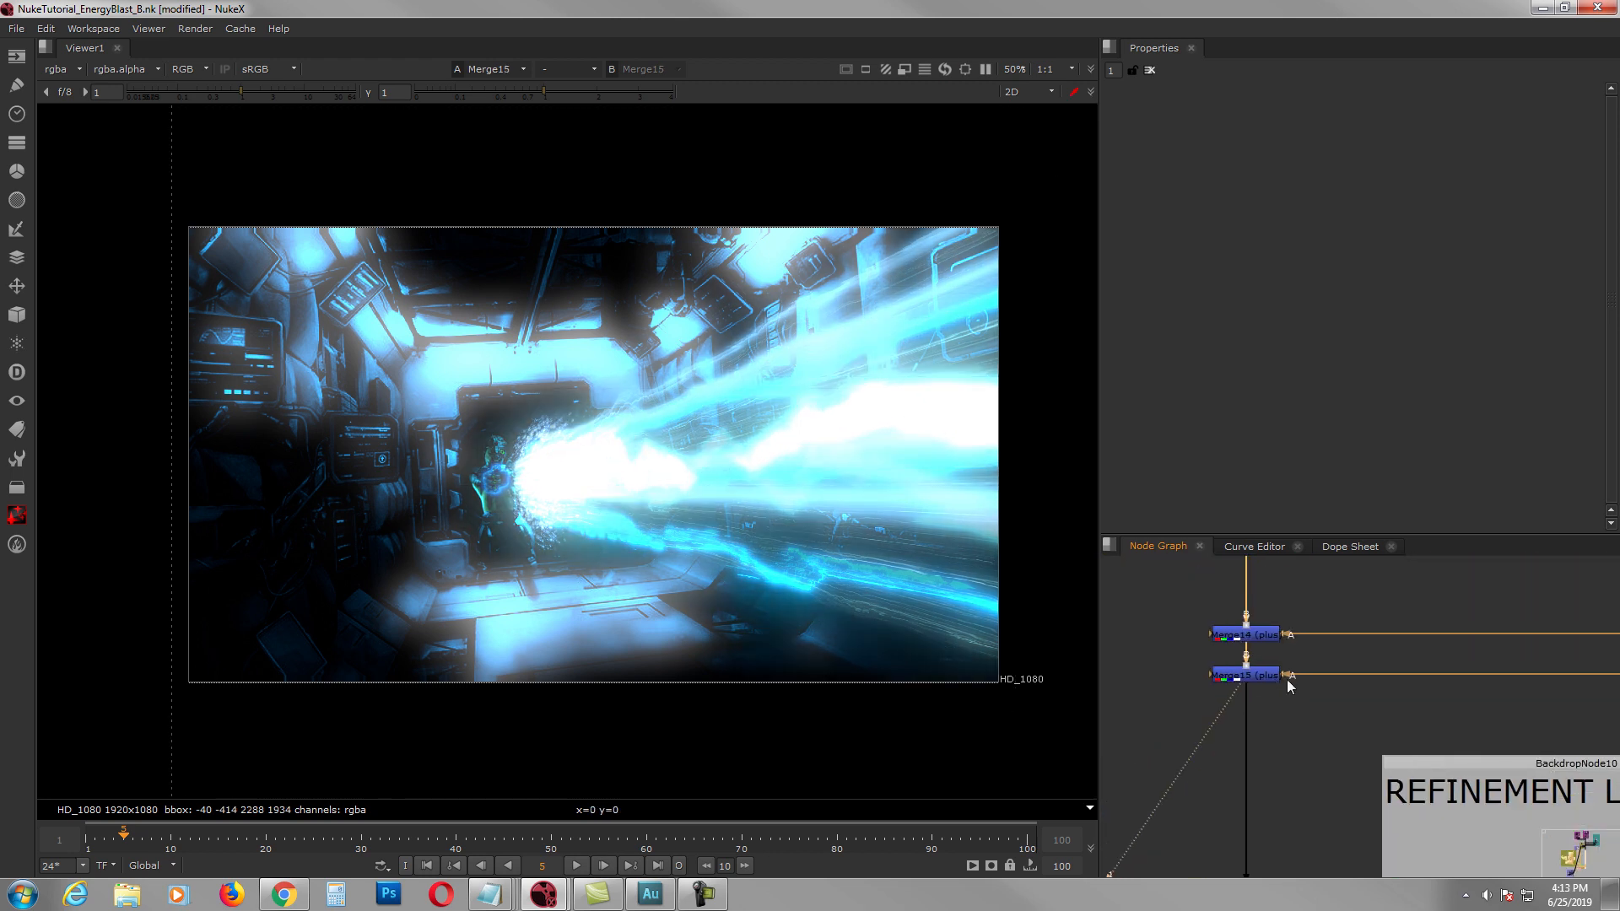
pyautogui.scroll(2, 1391, 720)
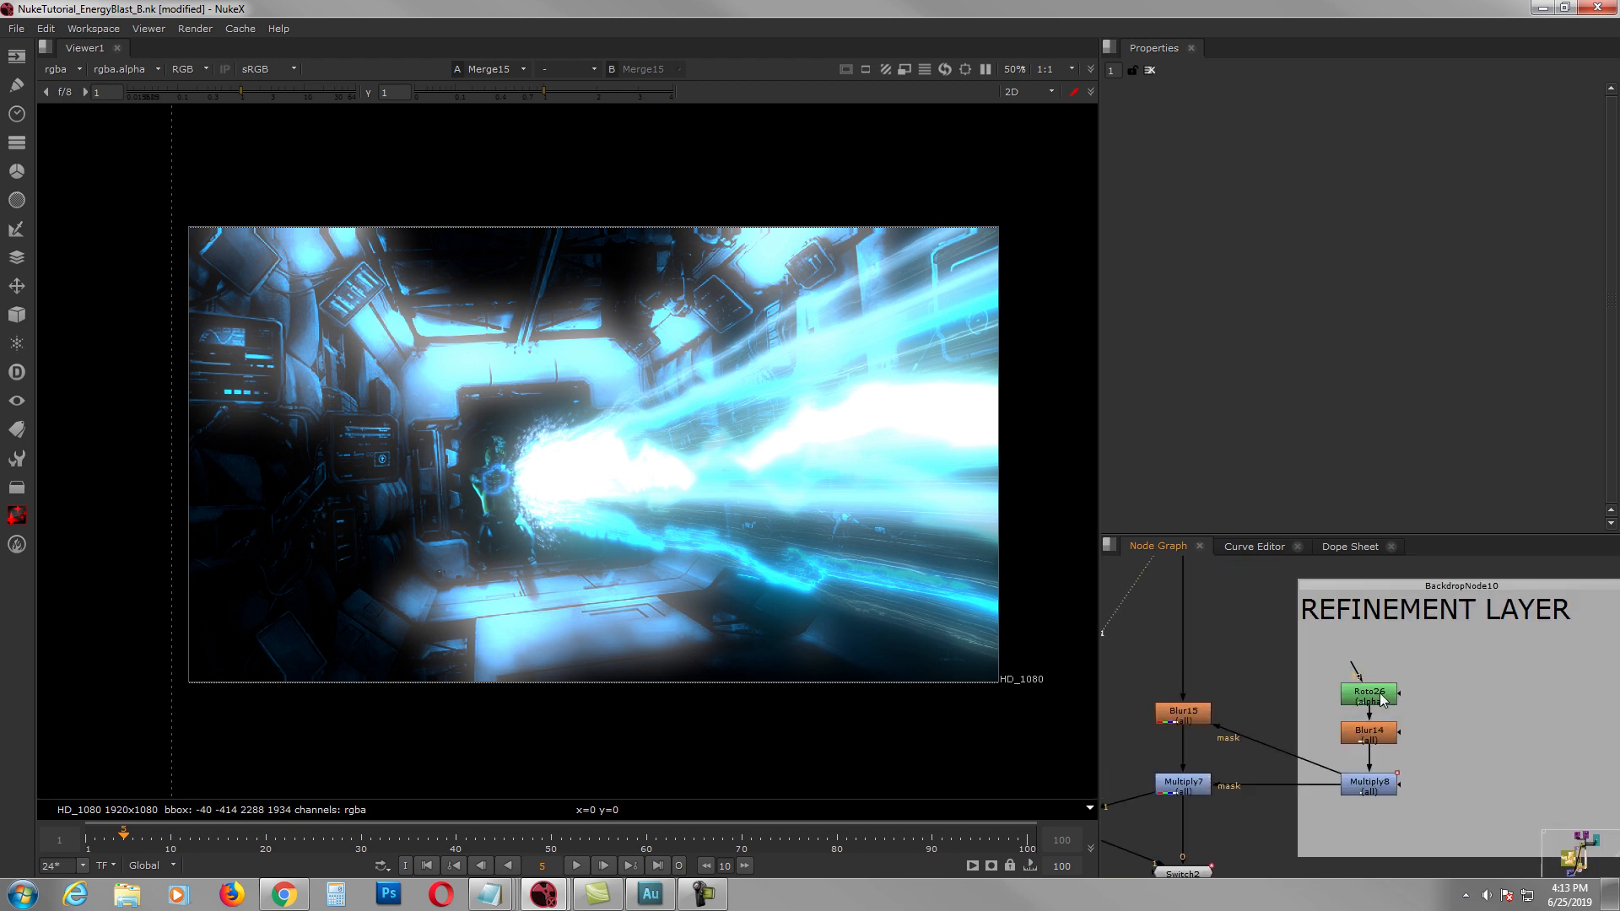
pyautogui.doubleClick(1373, 701)
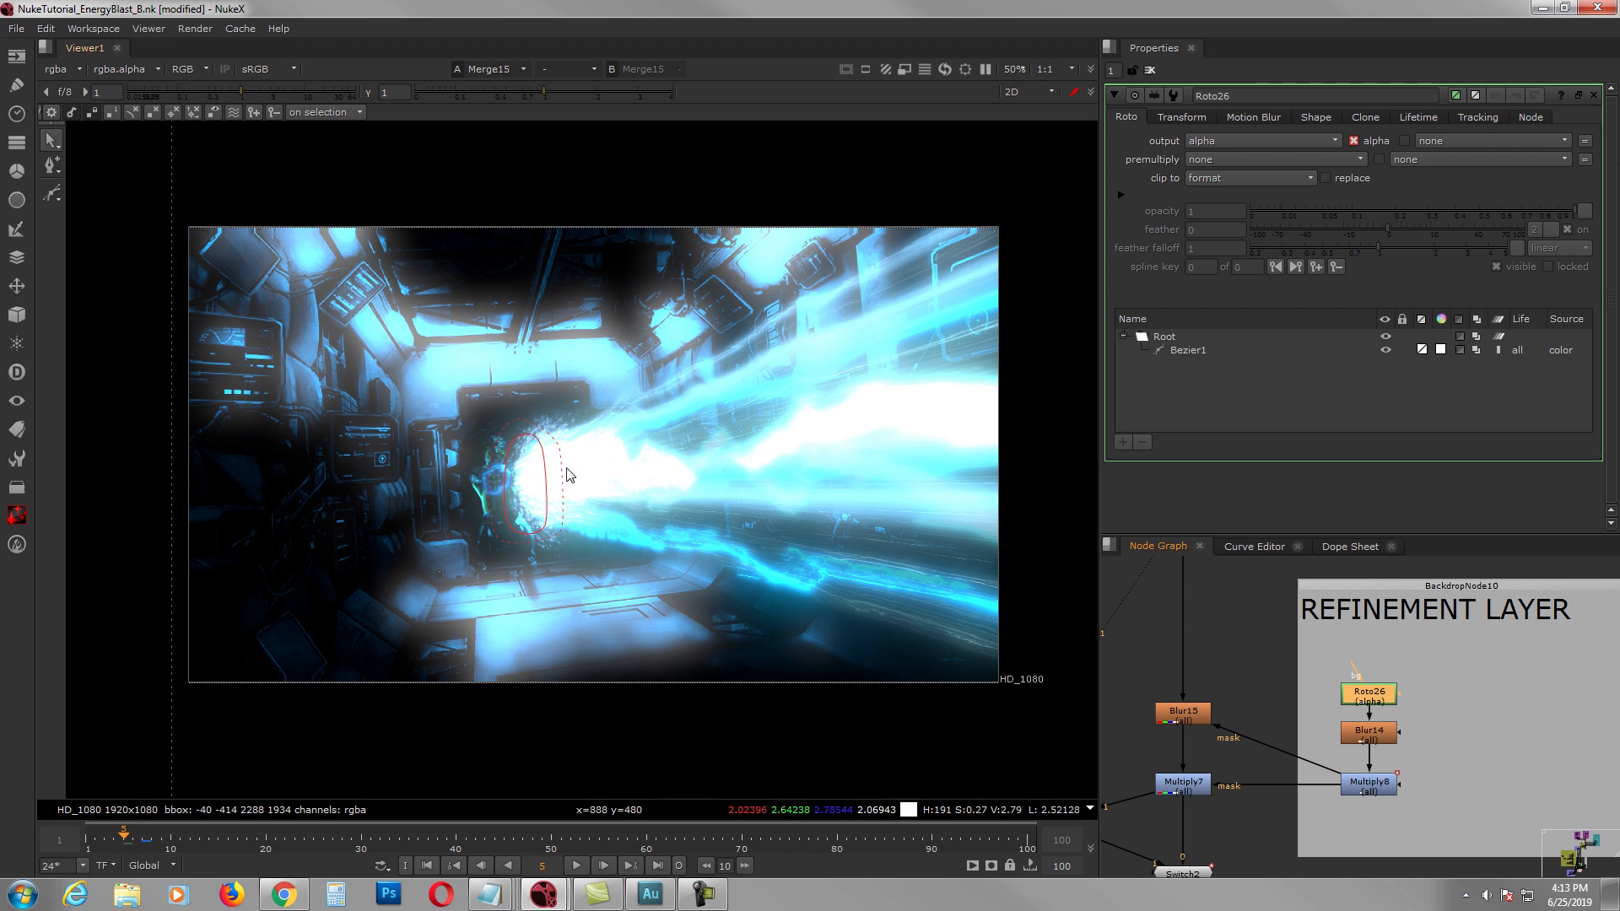
# Step: Review the Blur15 and Multiply7 settings in the main chain and display Multiply7
pyautogui.doubleClick(1185, 713)
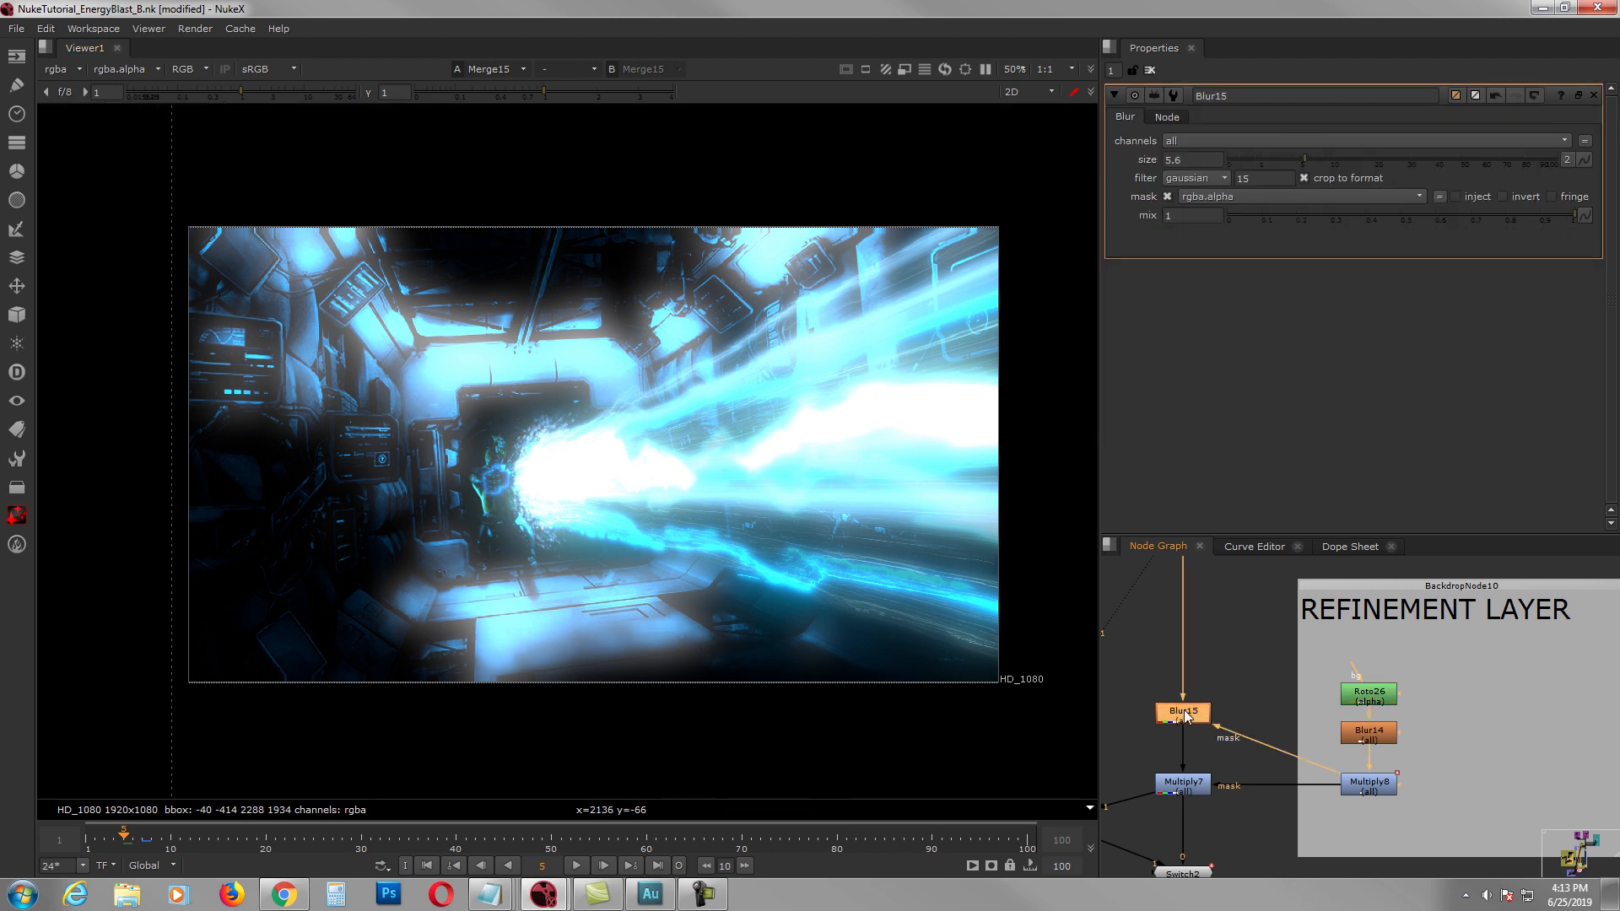
pyautogui.click(1183, 787)
pyautogui.doubleClick(1186, 791)
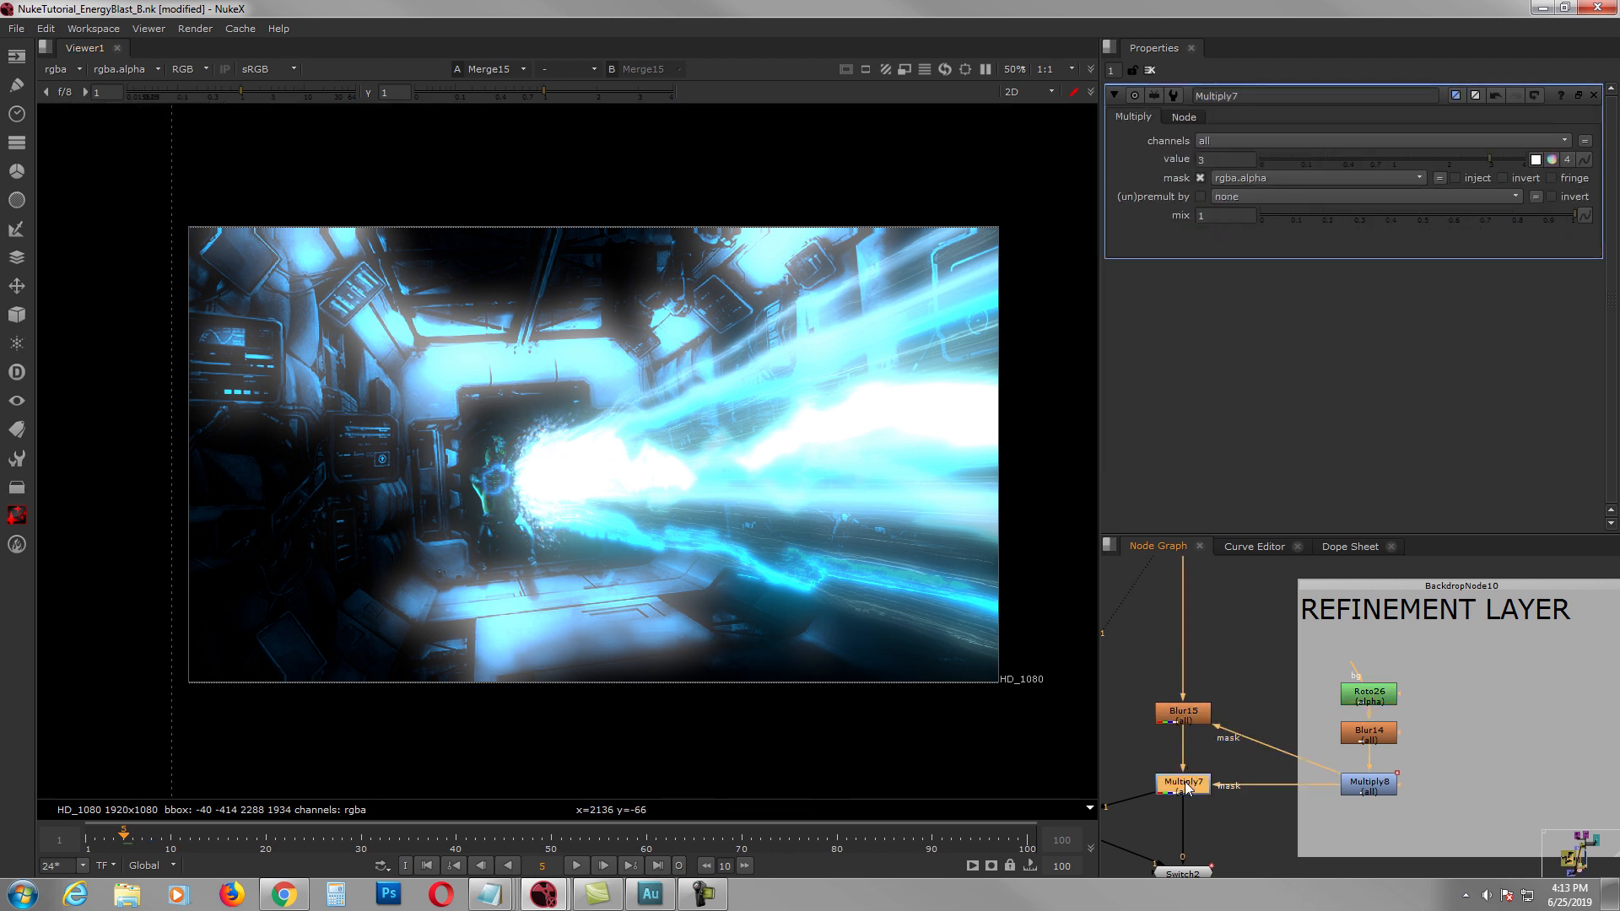
pyautogui.press('1')
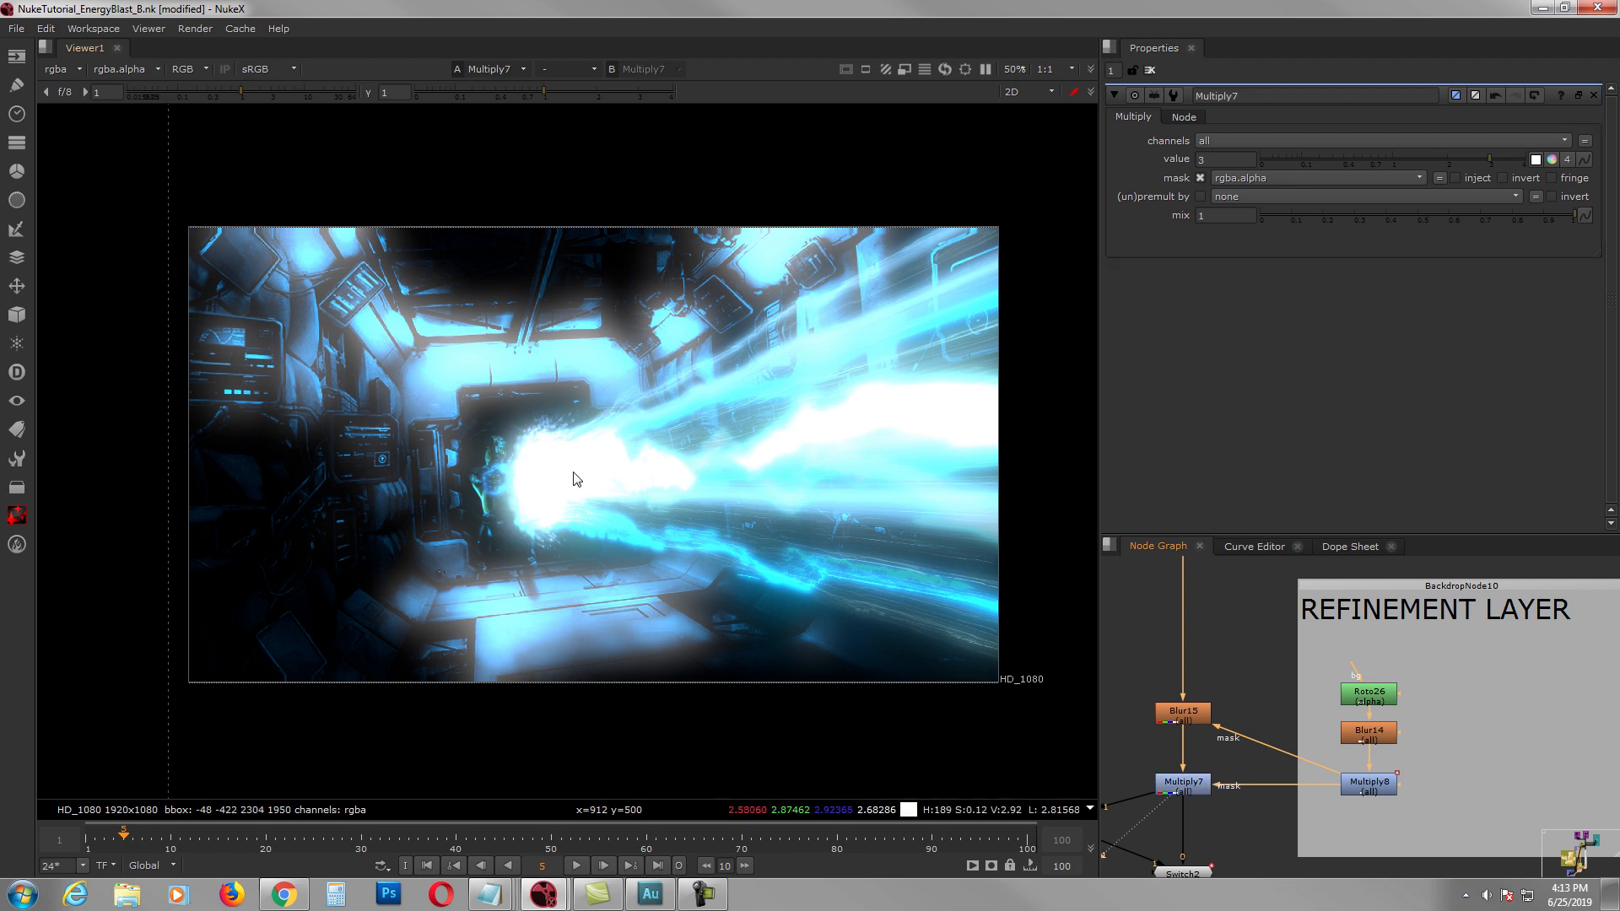
# Step: Compare the composite before and after the masked Blur15 and Multiply7 refinement
pyautogui.moveTo(1202, 735); pyautogui.dragTo(1264, 804, button='middle')
pyautogui.click(1251, 580)
pyautogui.press('1')
pyautogui.press('1')
pyautogui.press('2')
pyautogui.press('1')
pyautogui.moveTo(1270, 855); pyautogui.dragTo(1314, 652, button='middle')
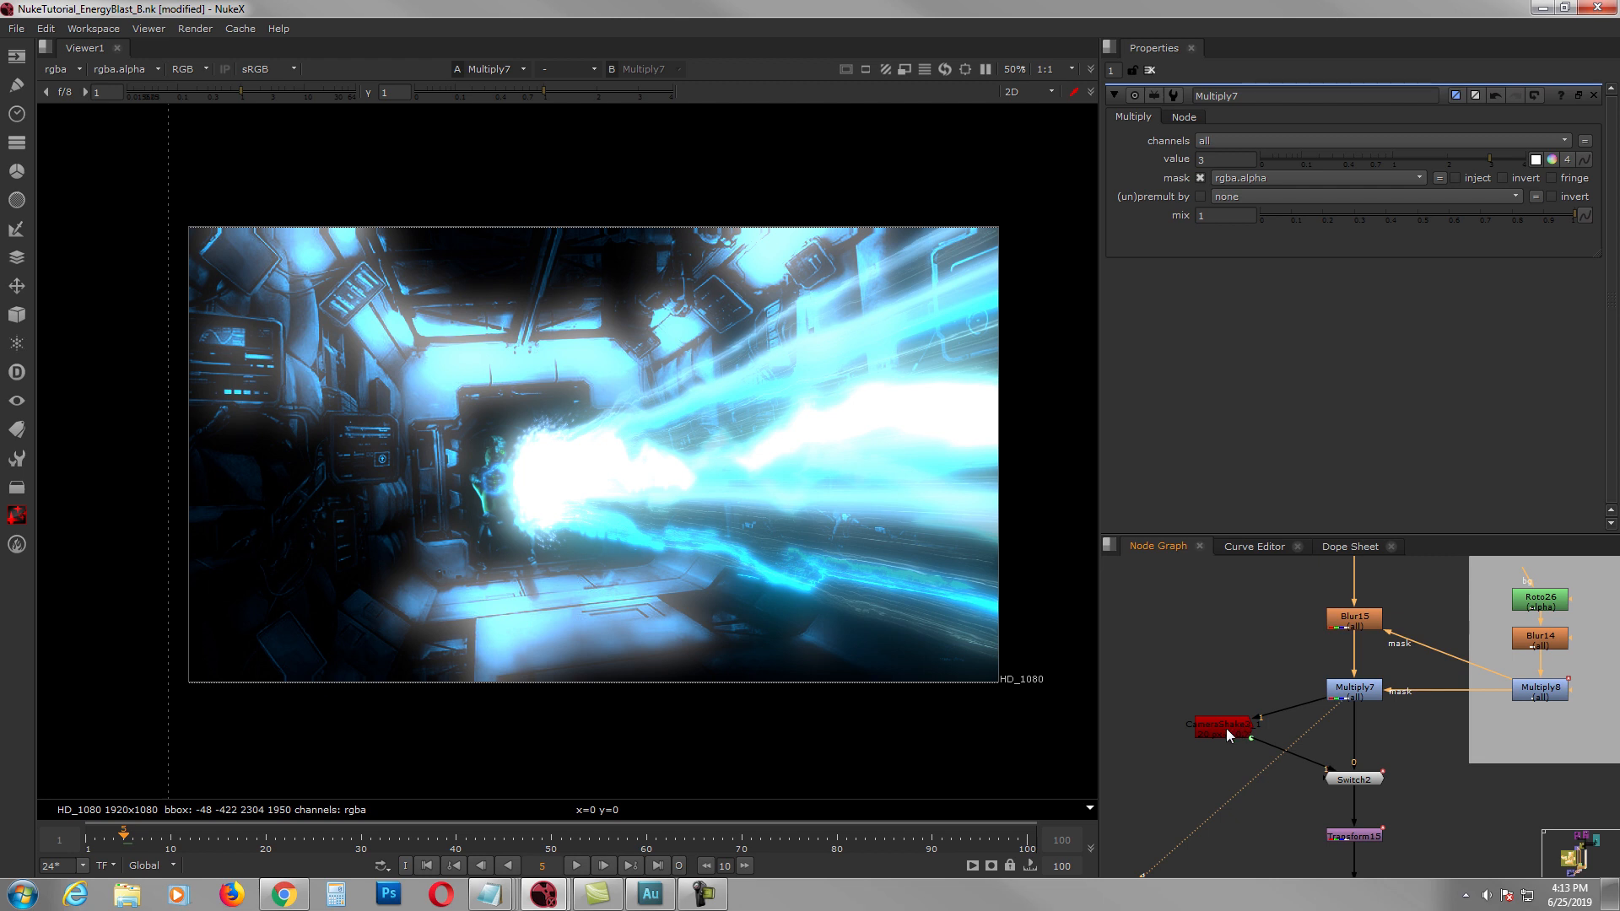
# Step: Open the CameraShake3_1 and Switch2 settings, checking Switch2's which value at frames 1 and 5
pyautogui.click(1226, 728)
pyautogui.doubleClick(1225, 731)
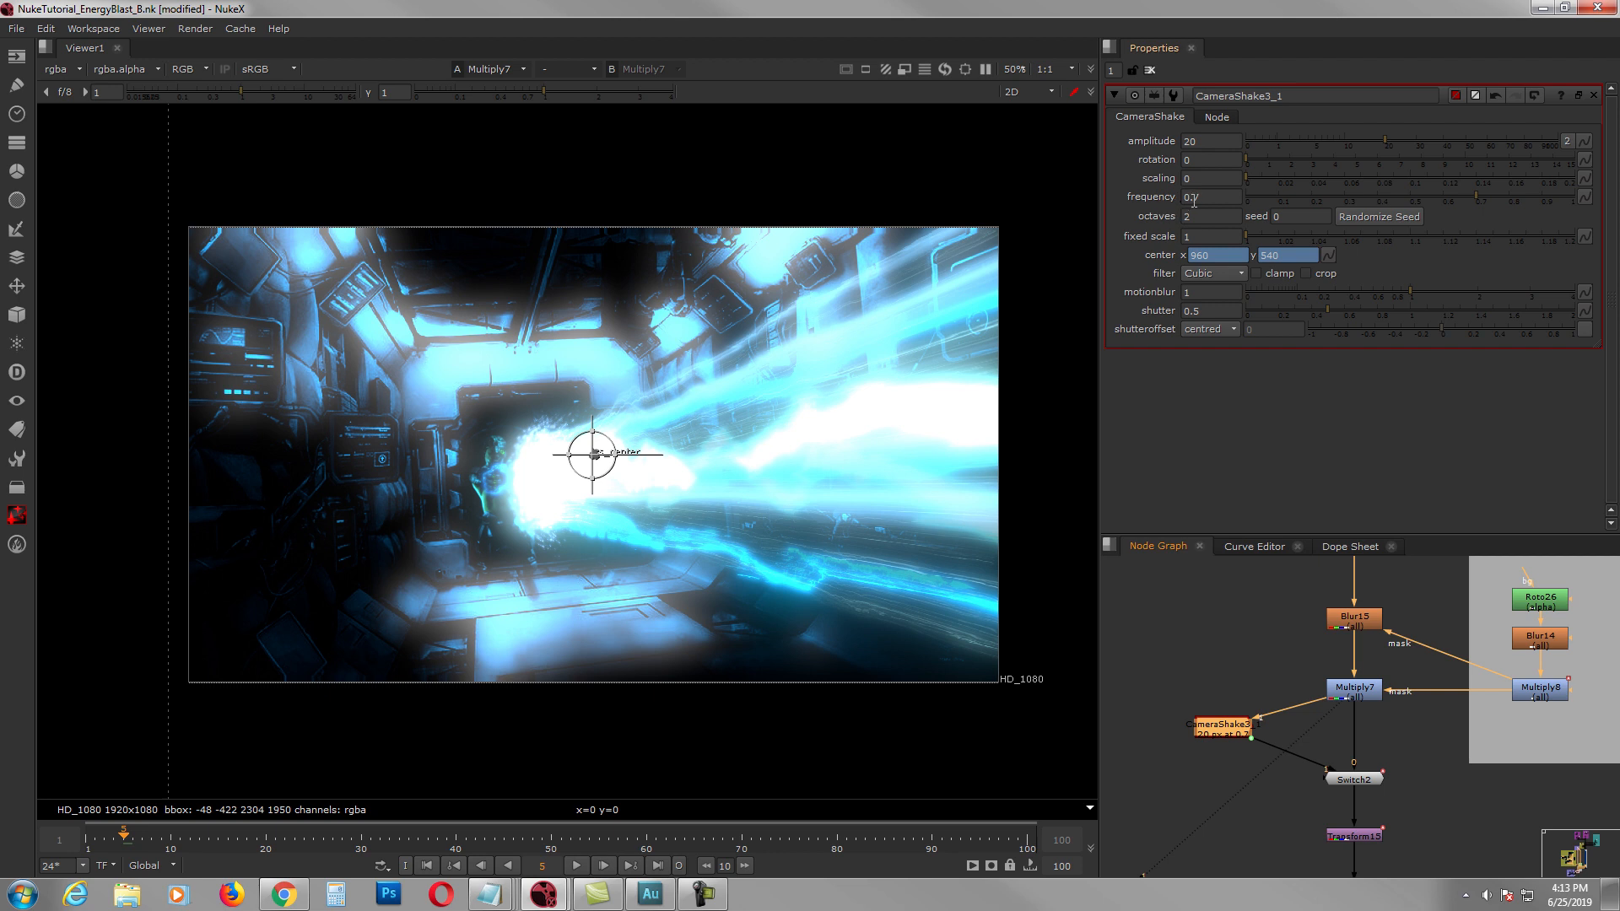
pyautogui.doubleClick(1350, 780)
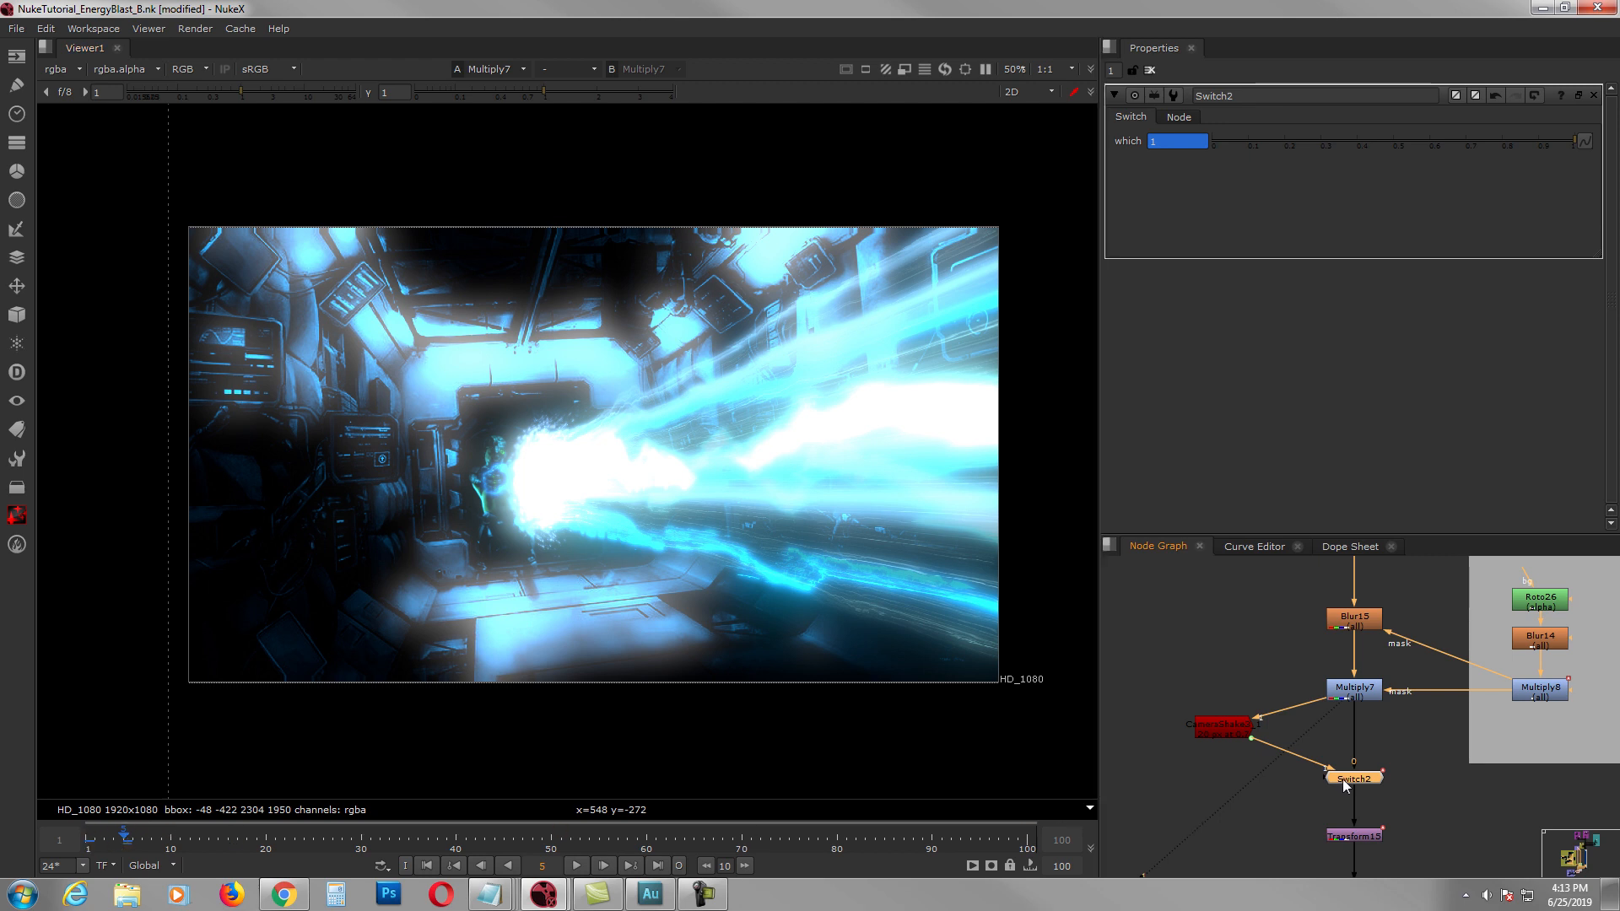
pyautogui.click(429, 865)
pyautogui.moveTo(1324, 717); pyautogui.dragTo(1302, 773)
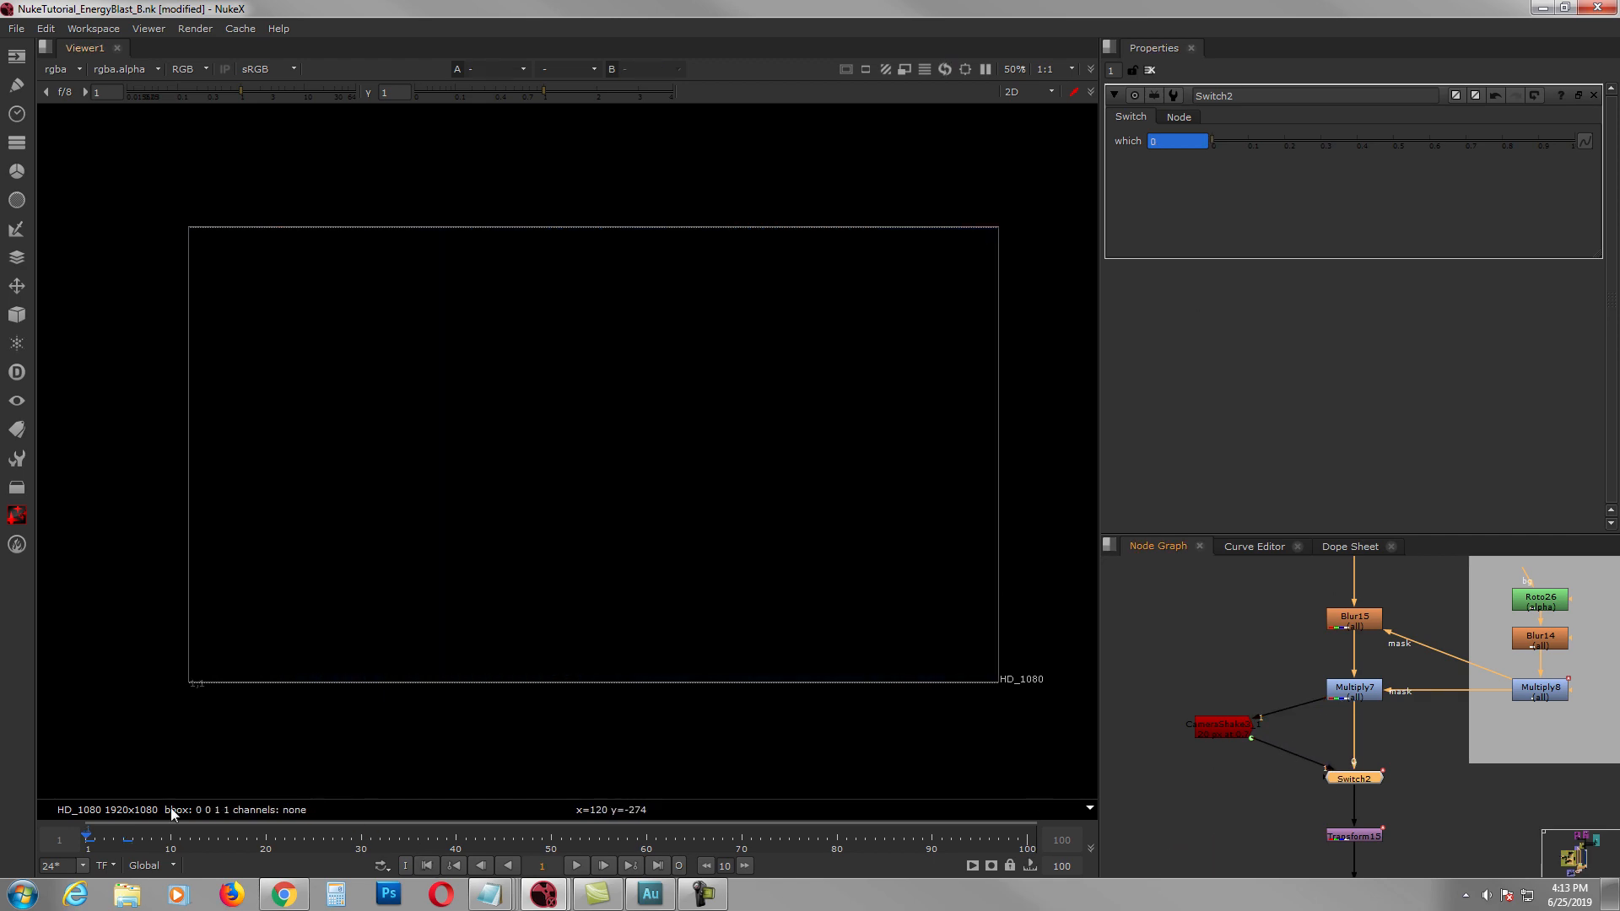
pyautogui.click(125, 840)
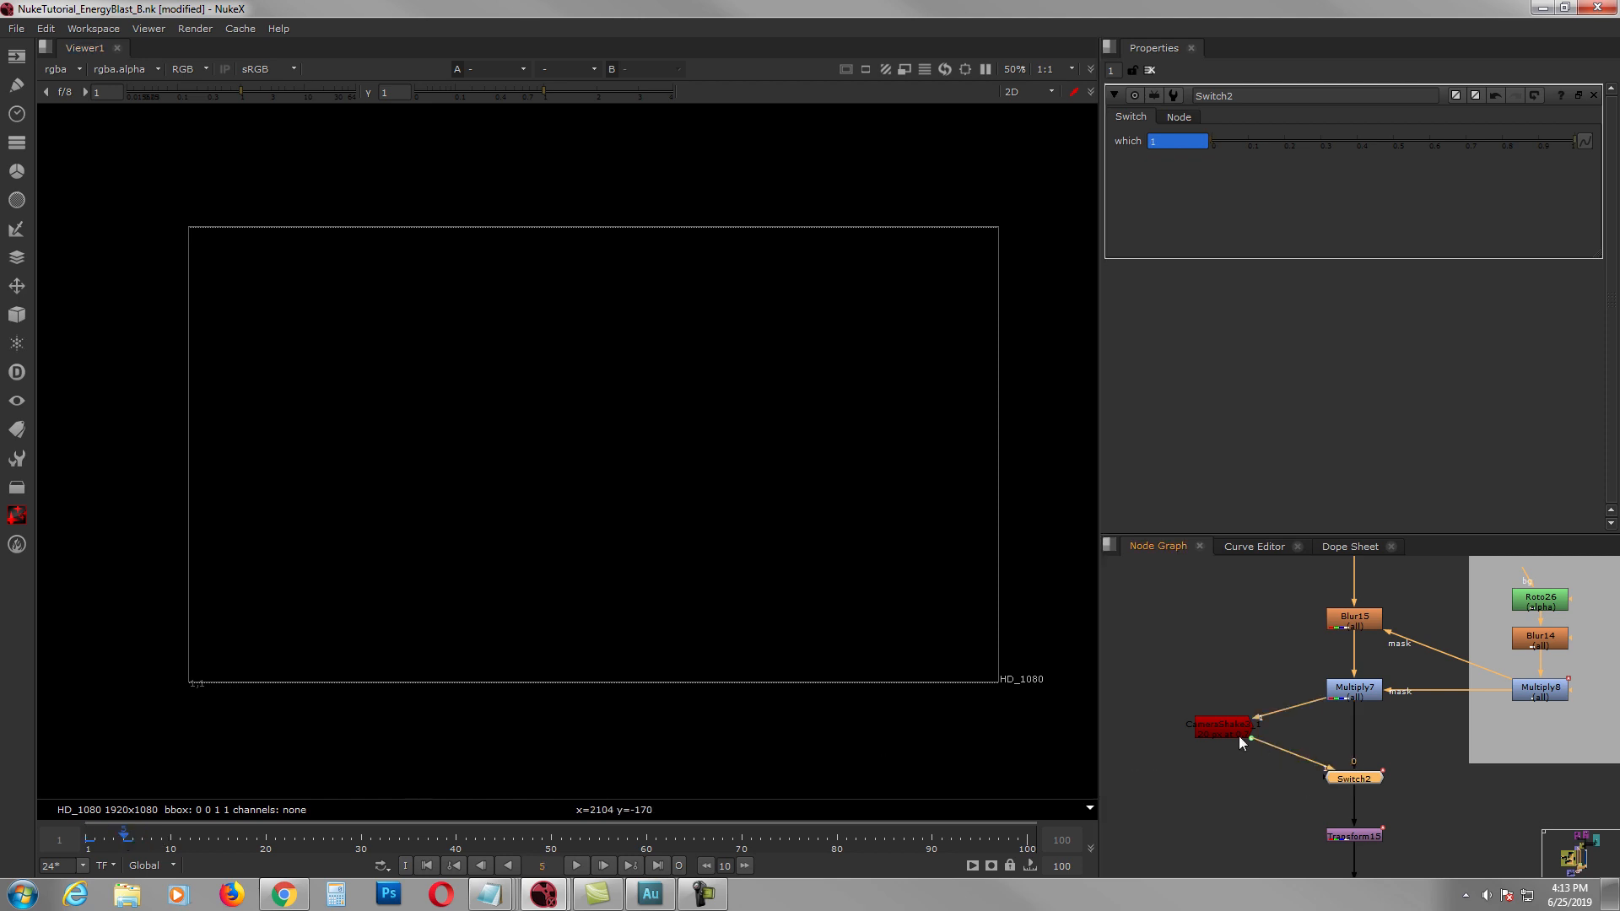
# Step: Open Transform15 below Switch2, check its animated scale at the first and last frames, and close the settings
pyautogui.moveTo(1343, 797); pyautogui.dragTo(1290, 699, button='middle')
pyautogui.doubleClick(1297, 739)
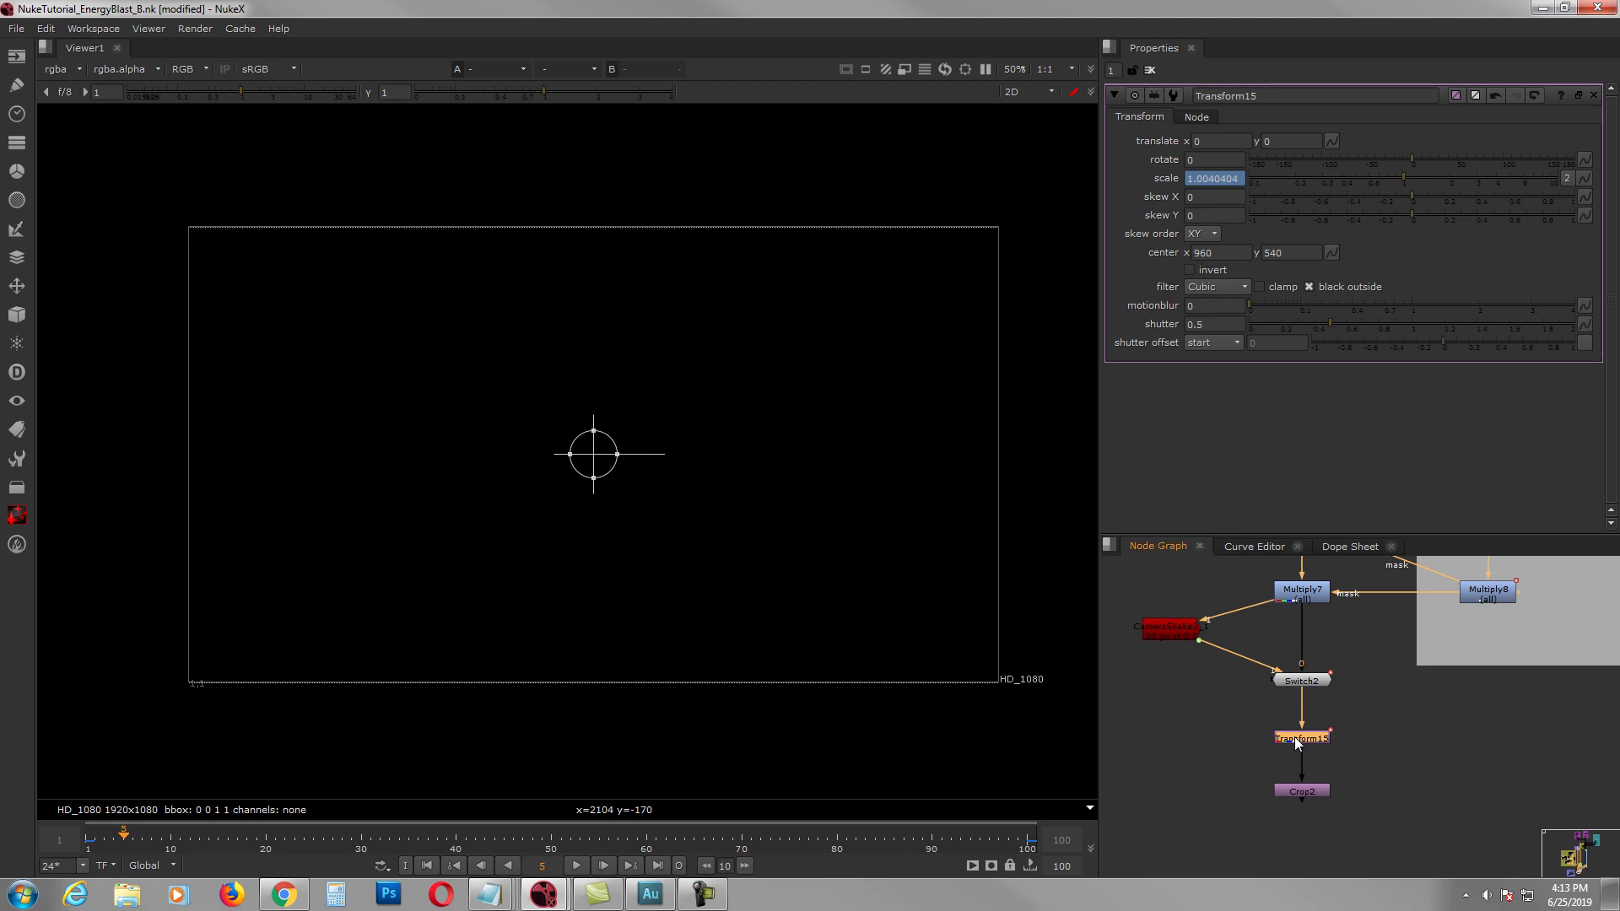
pyautogui.click(427, 866)
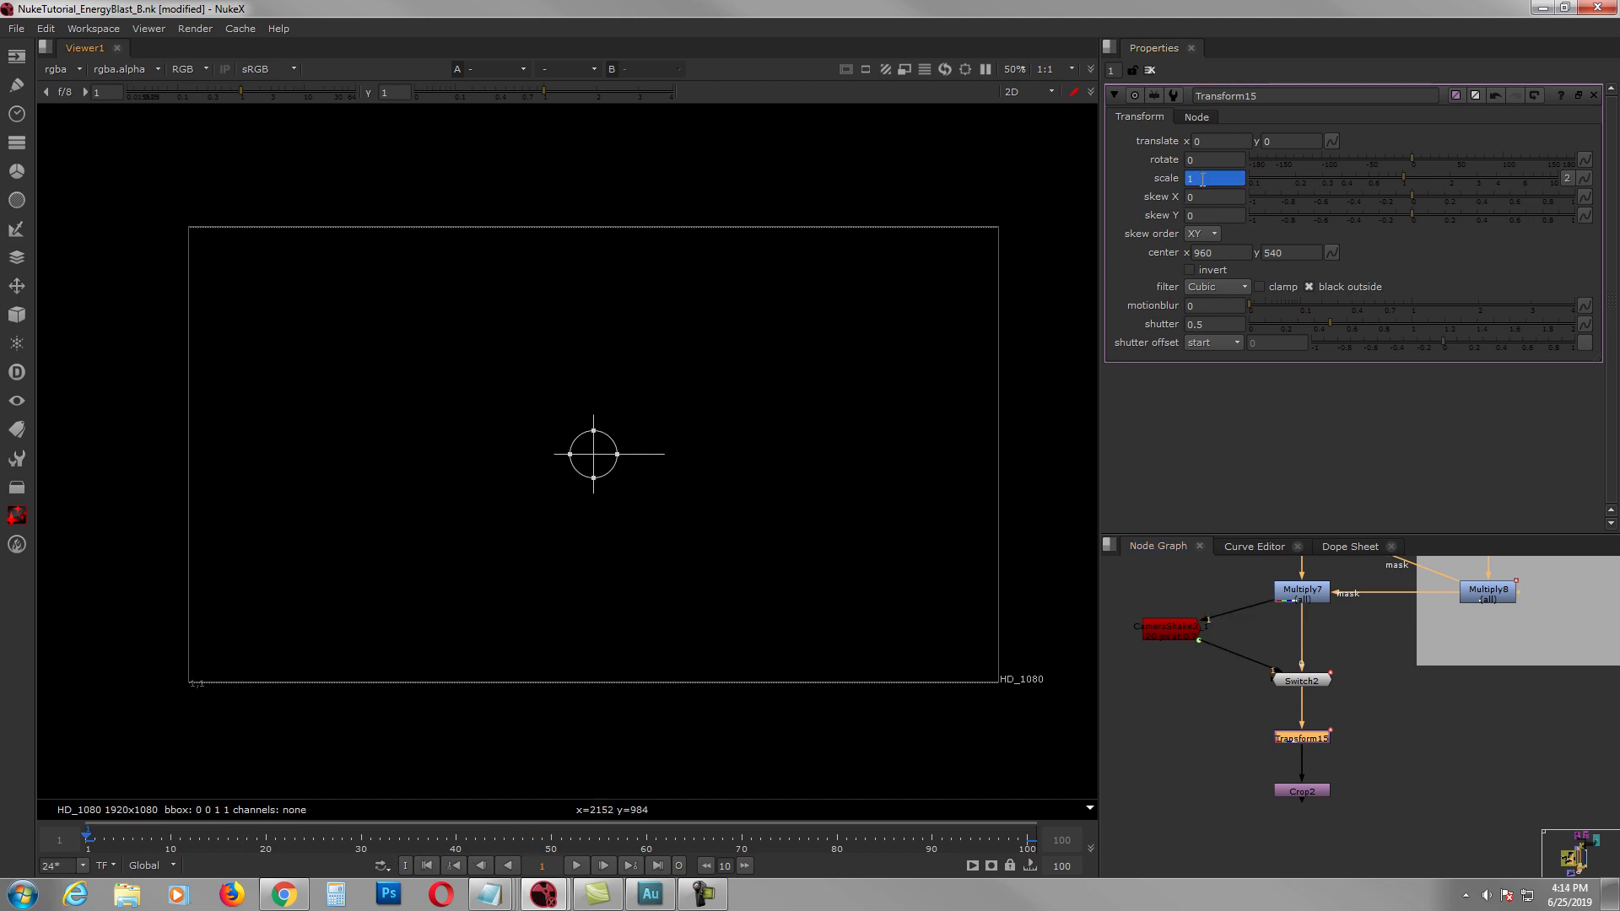
pyautogui.click(659, 865)
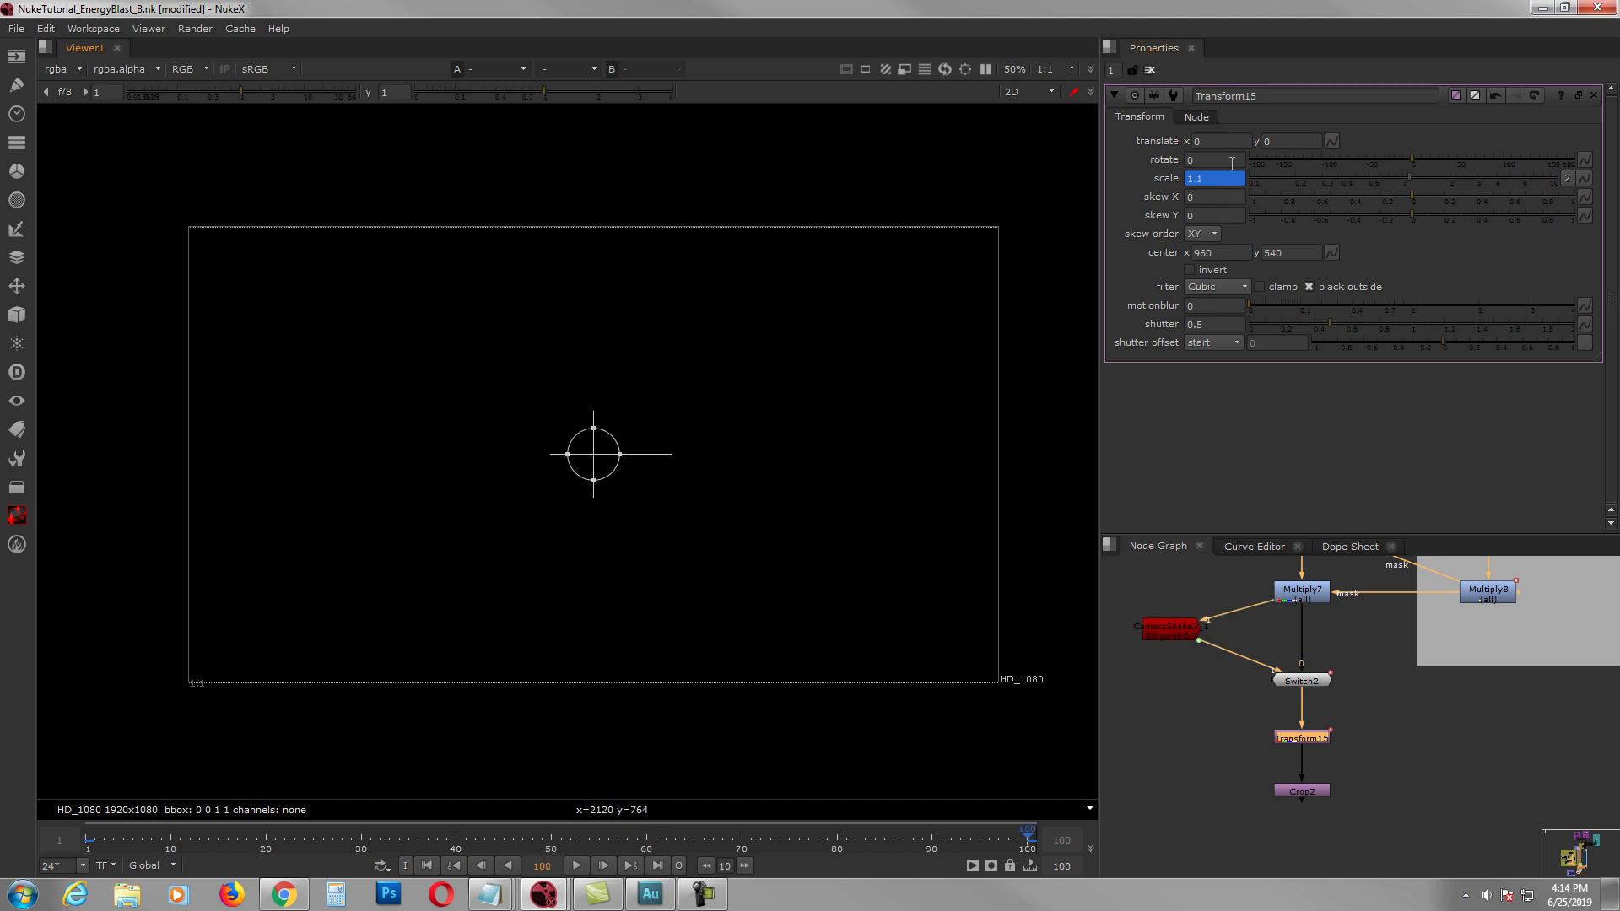
pyautogui.click(429, 865)
pyautogui.click(1376, 764)
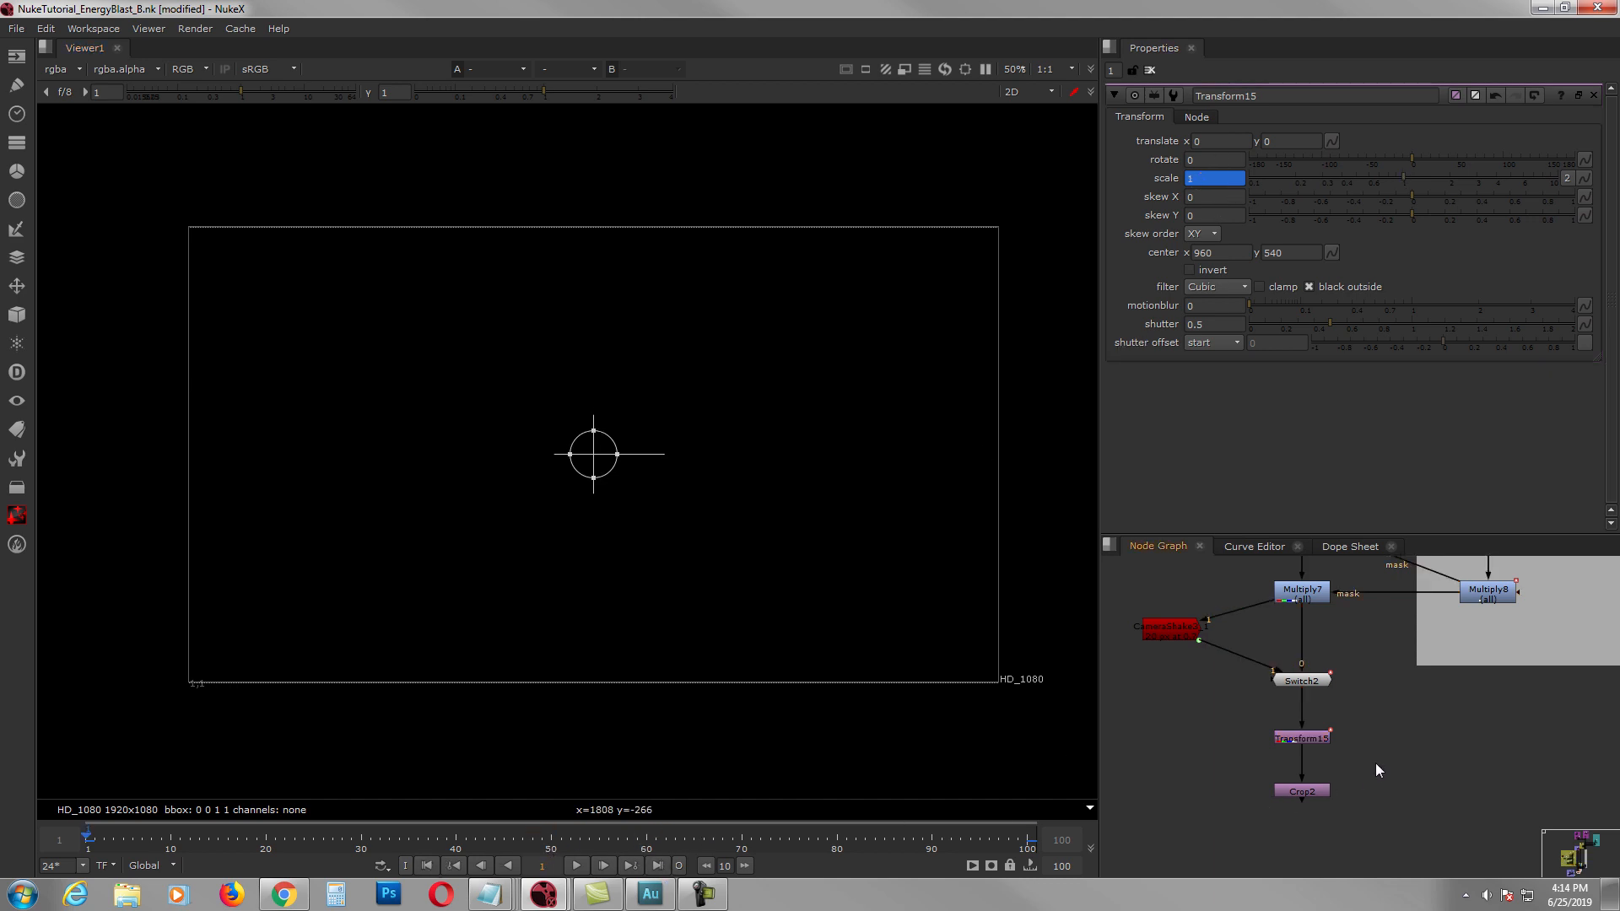
pyautogui.click(1149, 70)
# Step: Display Read9, the rendered energy blast sequence, play it back, and return to the first frame
pyautogui.scroll(-4, 1333, 756)
pyautogui.scroll(-2, 1307, 702)
pyautogui.moveTo(1240, 760); pyautogui.dragTo(1453, 669, button='middle')
pyautogui.scroll(5, 1375, 670)
pyautogui.click(1381, 644)
pyautogui.press('1')
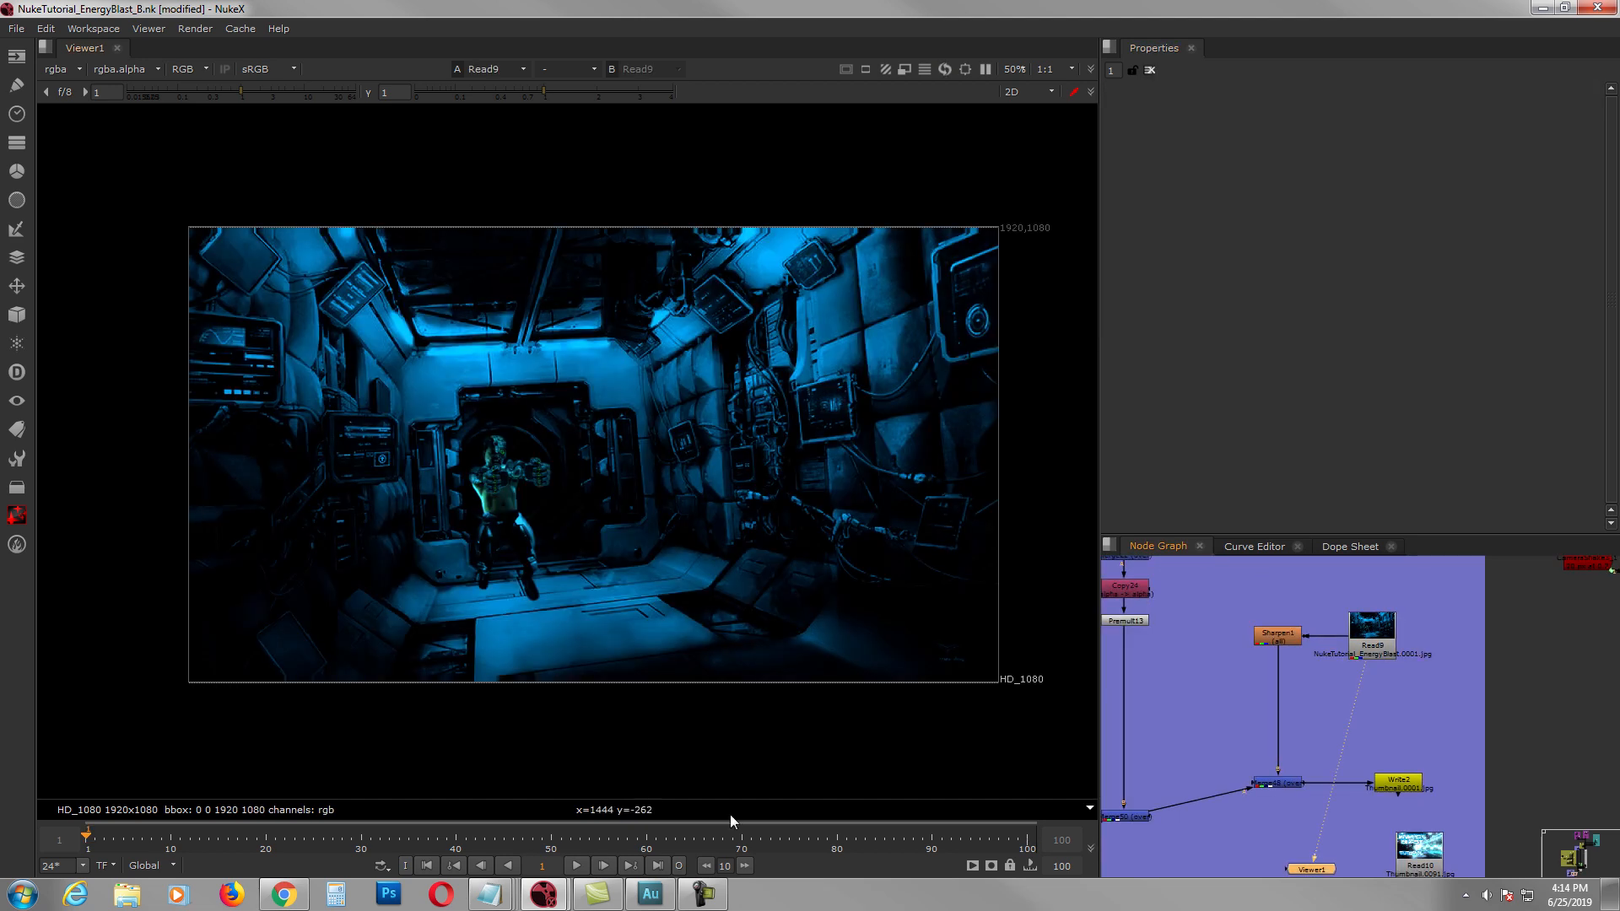
pyautogui.click(582, 866)
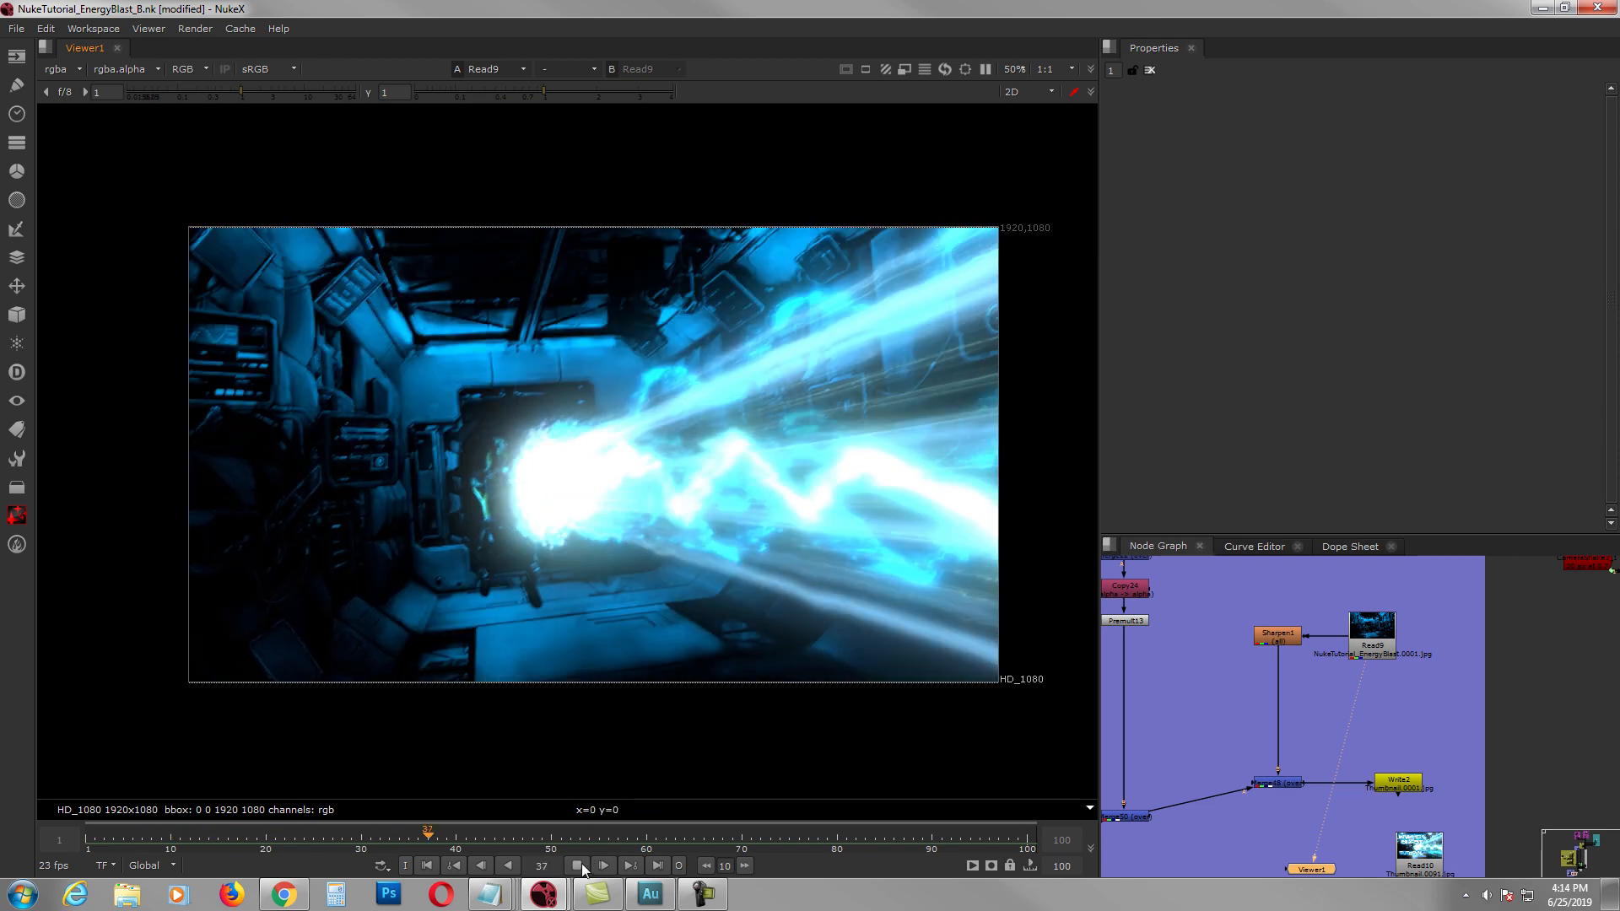
pyautogui.click(578, 865)
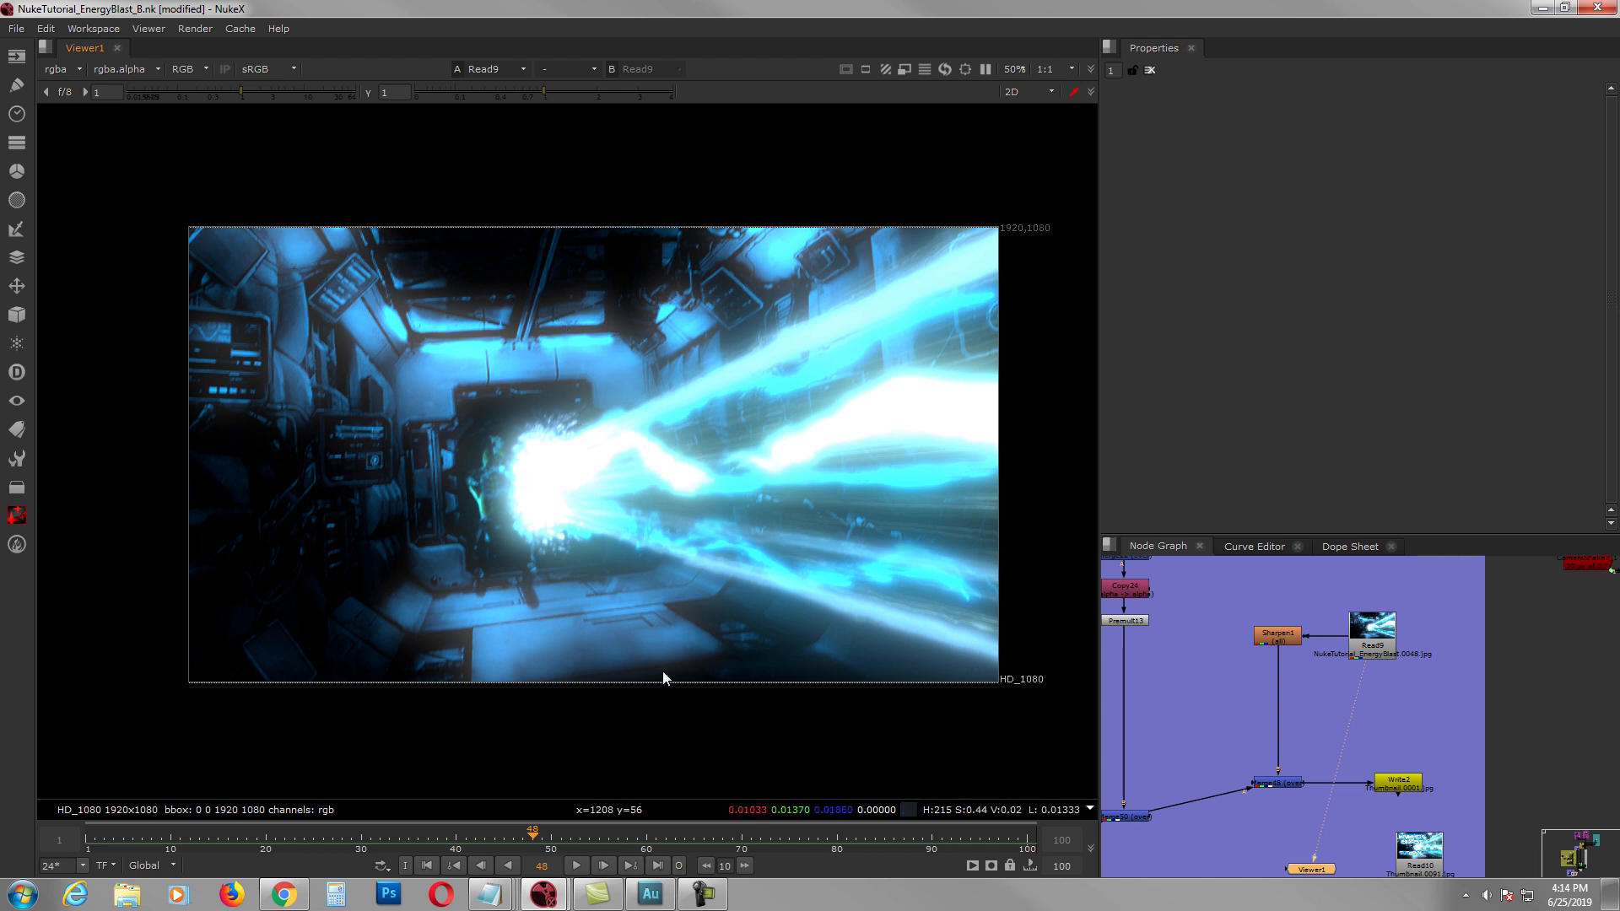
pyautogui.click(428, 865)
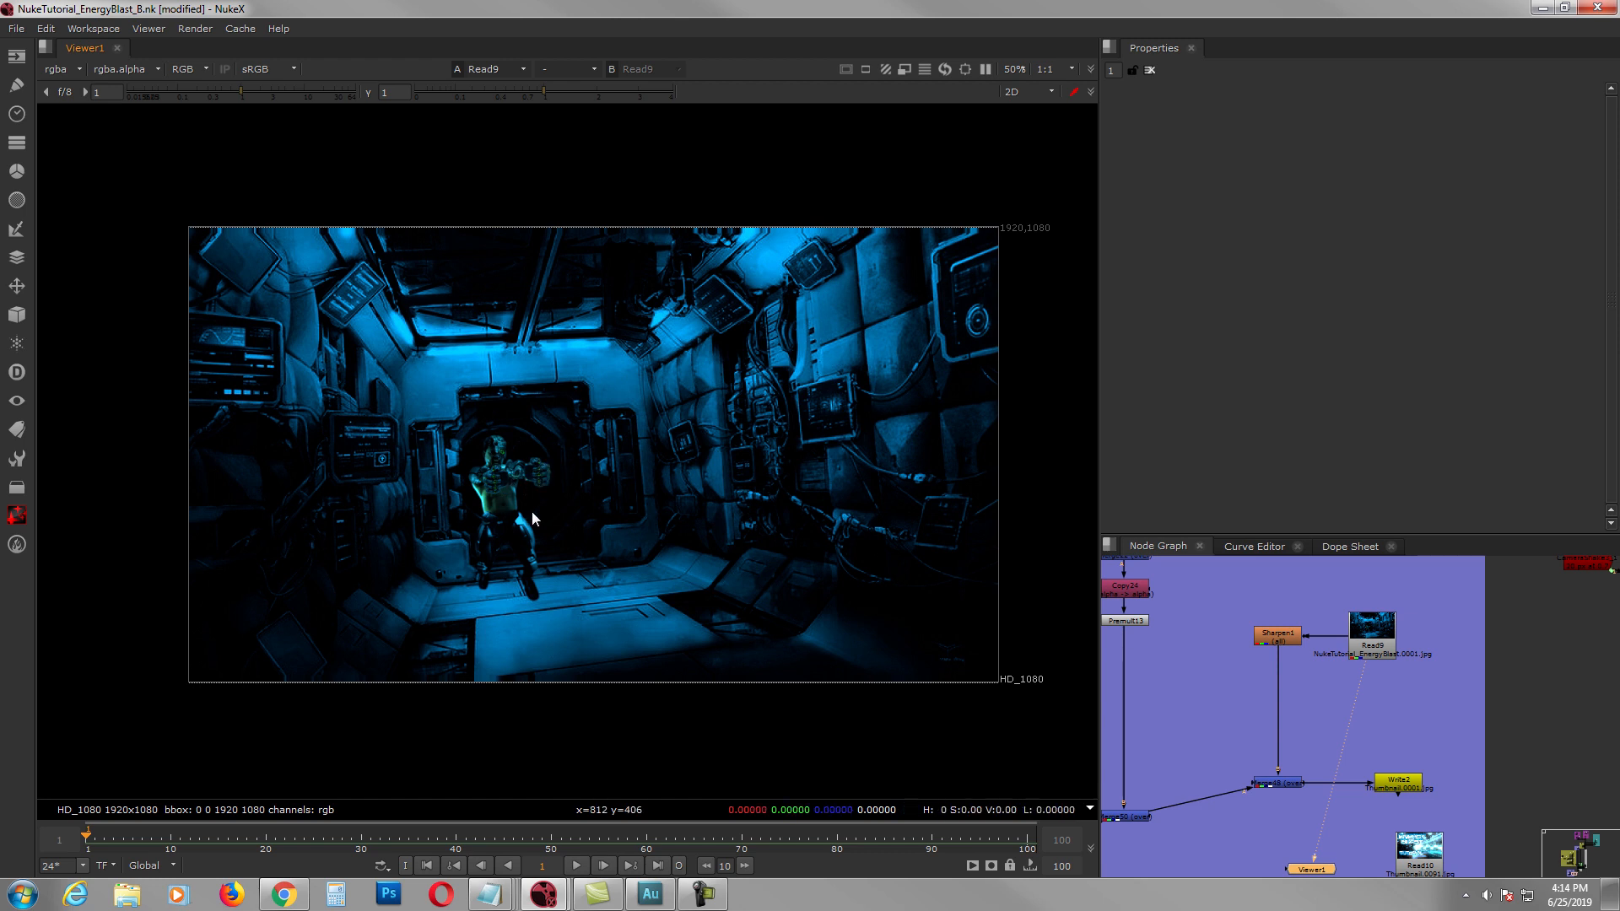
# Step: Display Merge50 to review the glowing Energy Blast Tutorial title on its own
pyautogui.moveTo(1316, 765); pyautogui.dragTo(1357, 742, button='middle')
pyautogui.scroll(-5, 1451, 778)
pyautogui.click(1349, 801)
pyautogui.press('1')
pyautogui.scroll(4, 1374, 792)
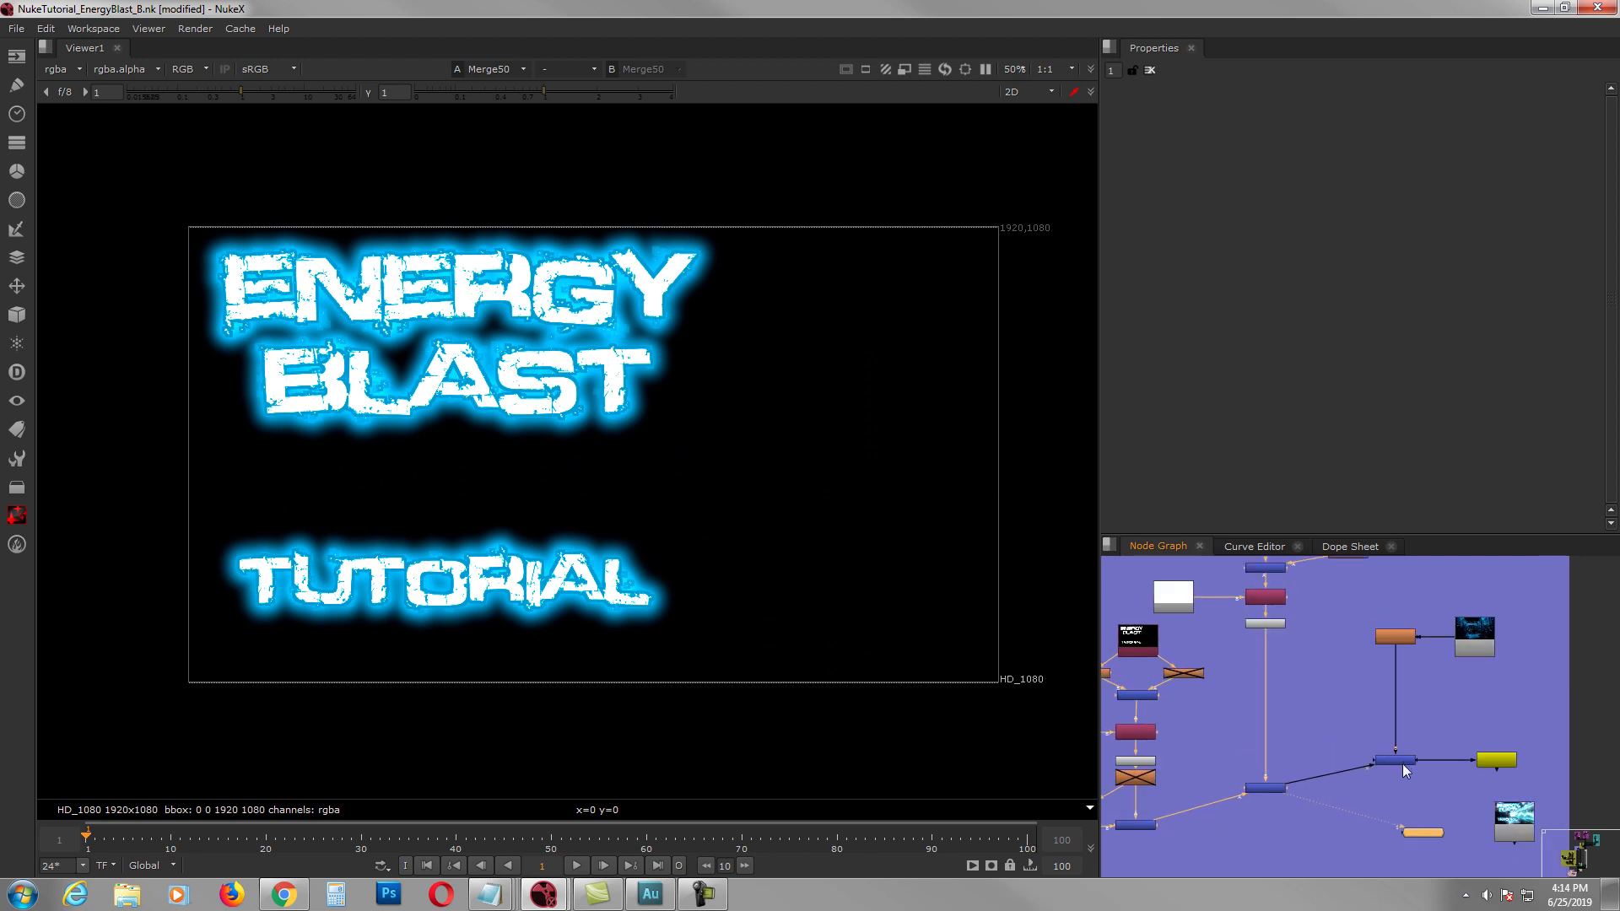
# Step: Display Merge48, the title over the sharpened render, and view it at frame 91
pyautogui.click(1394, 762)
pyautogui.press('1')
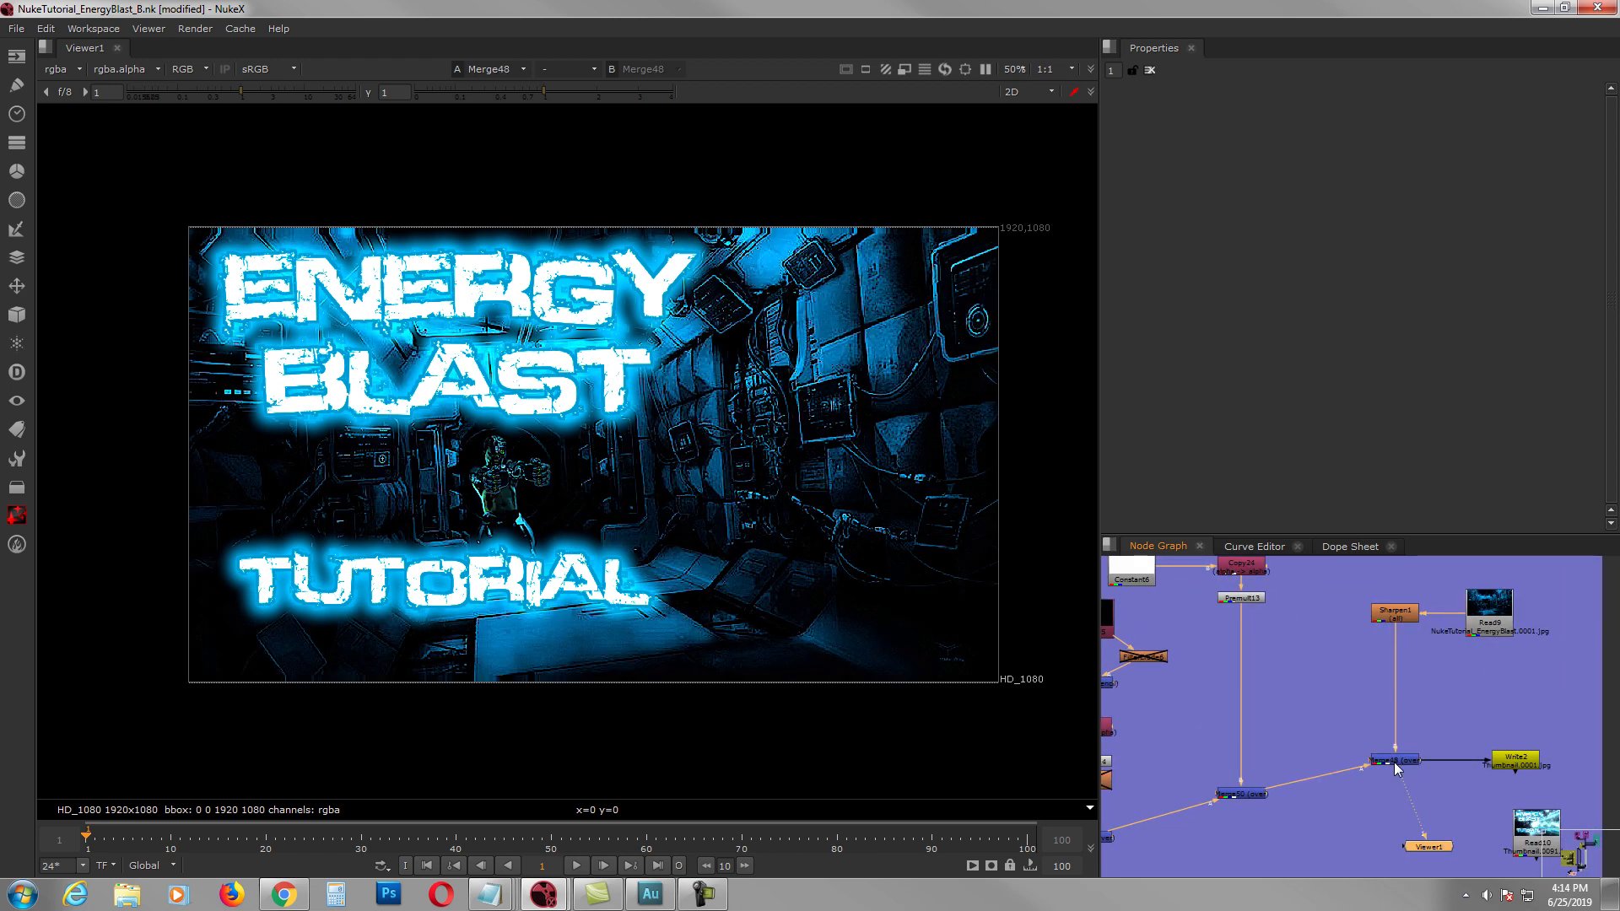
pyautogui.moveTo(1433, 771); pyautogui.dragTo(1403, 777, button='middle')
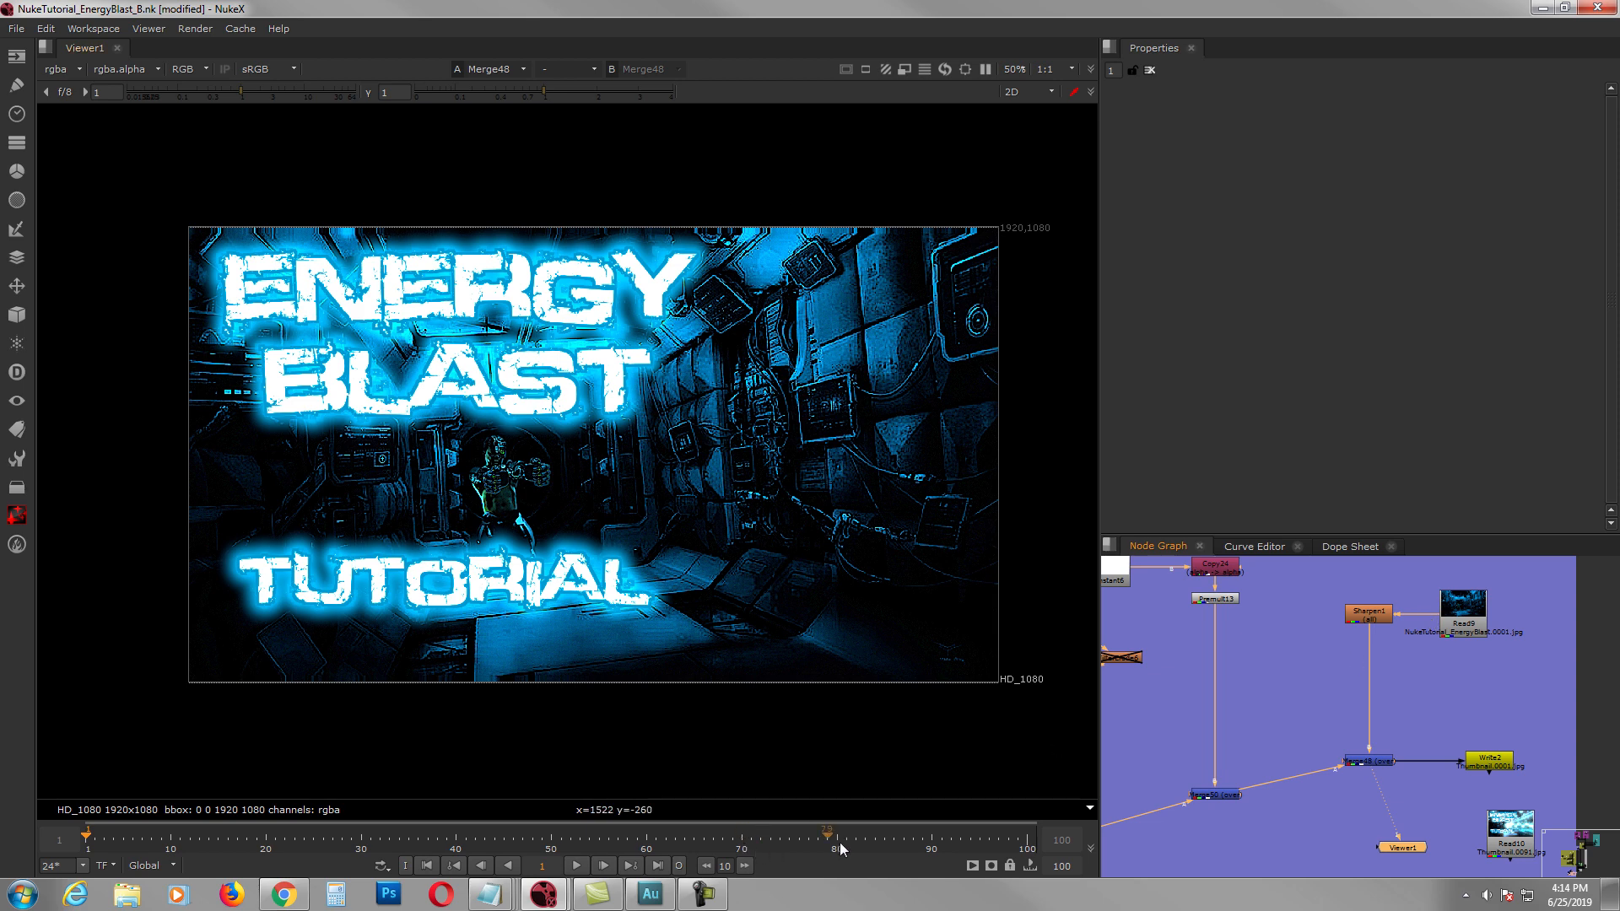
pyautogui.click(941, 839)
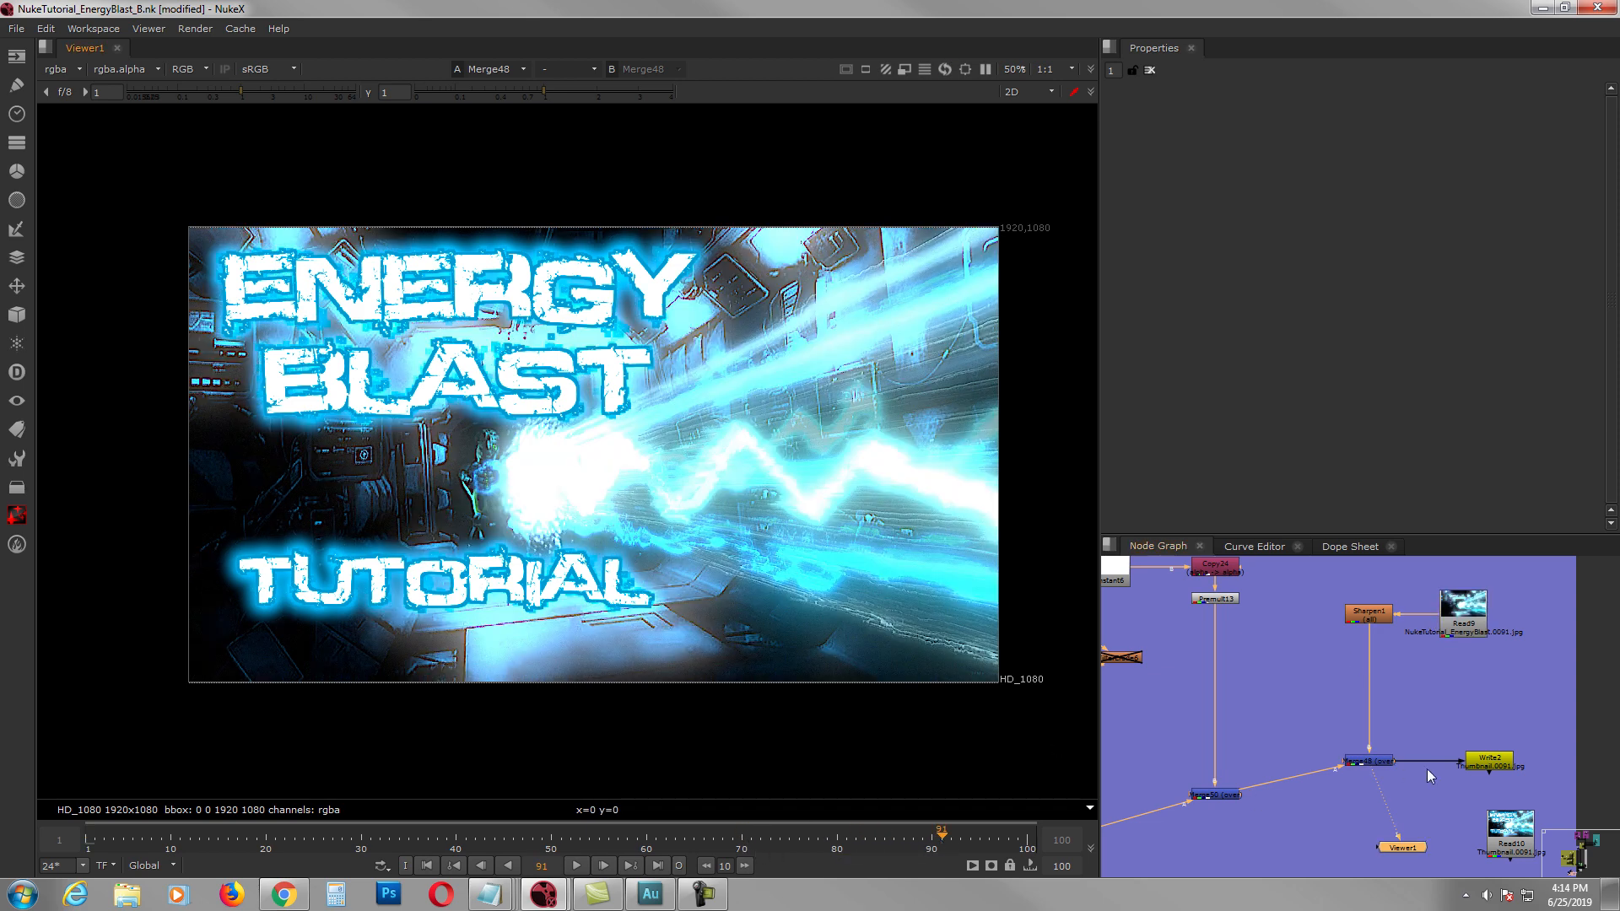
# Step: Display Read10, the rendered thumbnail image beneath the Write2 node
pyautogui.moveTo(1431, 776); pyautogui.dragTo(1382, 743, button='middle')
pyautogui.click(1444, 793)
pyautogui.press('1')
pyautogui.moveTo(1354, 813); pyautogui.dragTo(1337, 837)
pyautogui.moveTo(1423, 809); pyautogui.dragTo(1384, 788)
pyautogui.scroll(-1, 1414, 781)
pyautogui.moveTo(1415, 781); pyautogui.dragTo(1291, 757, button='middle')
pyautogui.click(1325, 774)
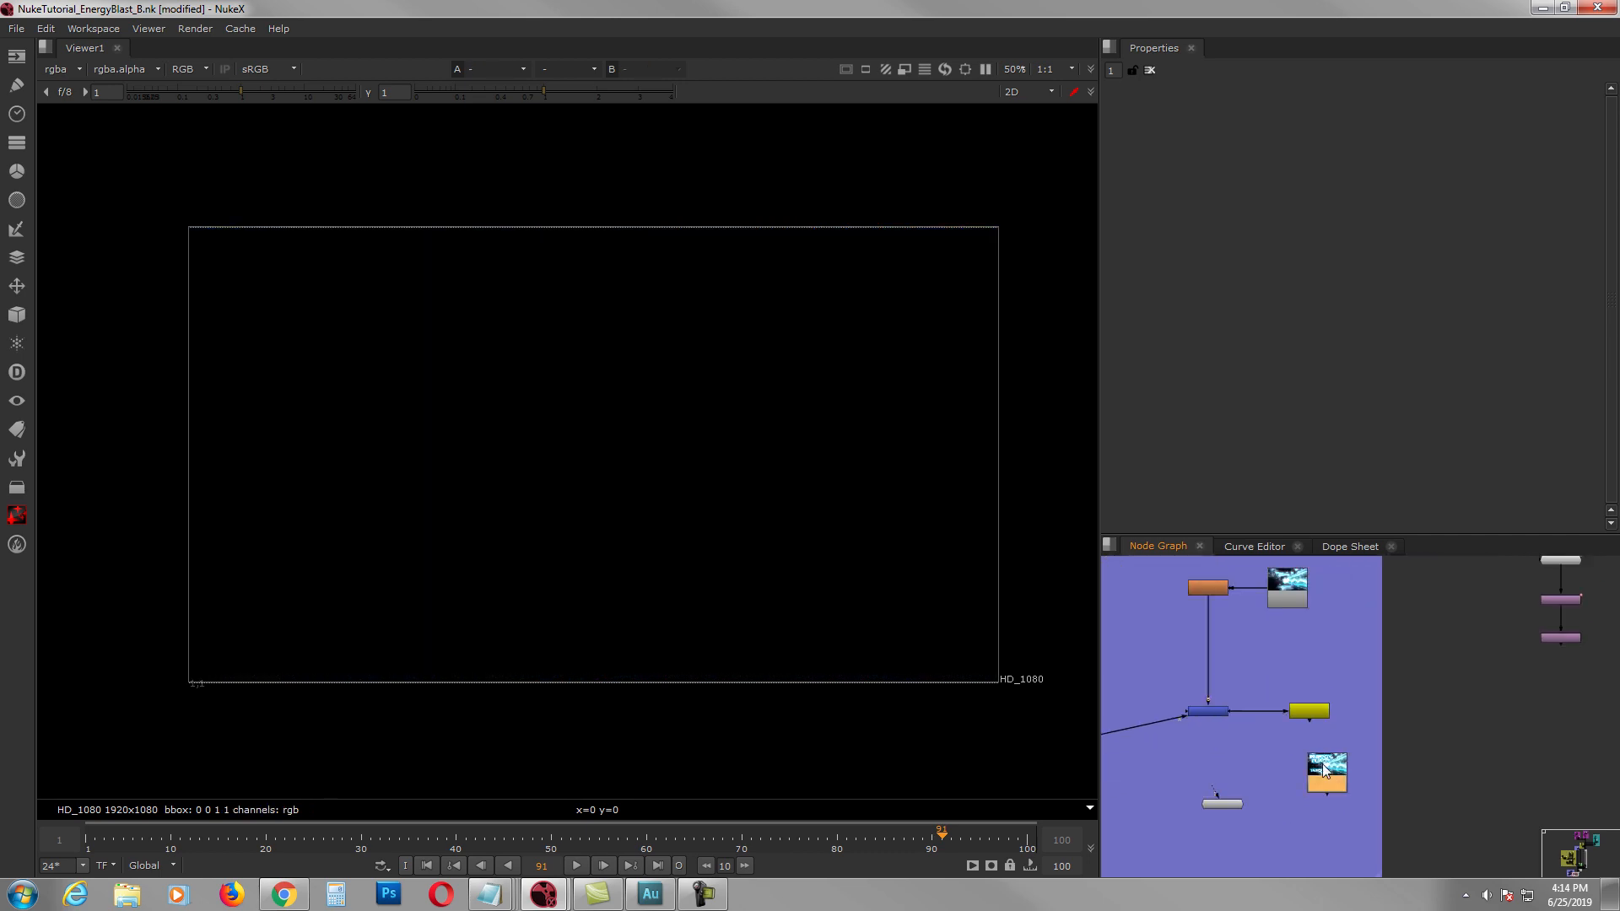
pyautogui.press('1')
# Step: Display Read9 again and play the finished sequence from the first frame
pyautogui.moveTo(1233, 601); pyautogui.dragTo(1330, 673, button='middle')
pyautogui.click(1334, 661)
pyautogui.press('1')
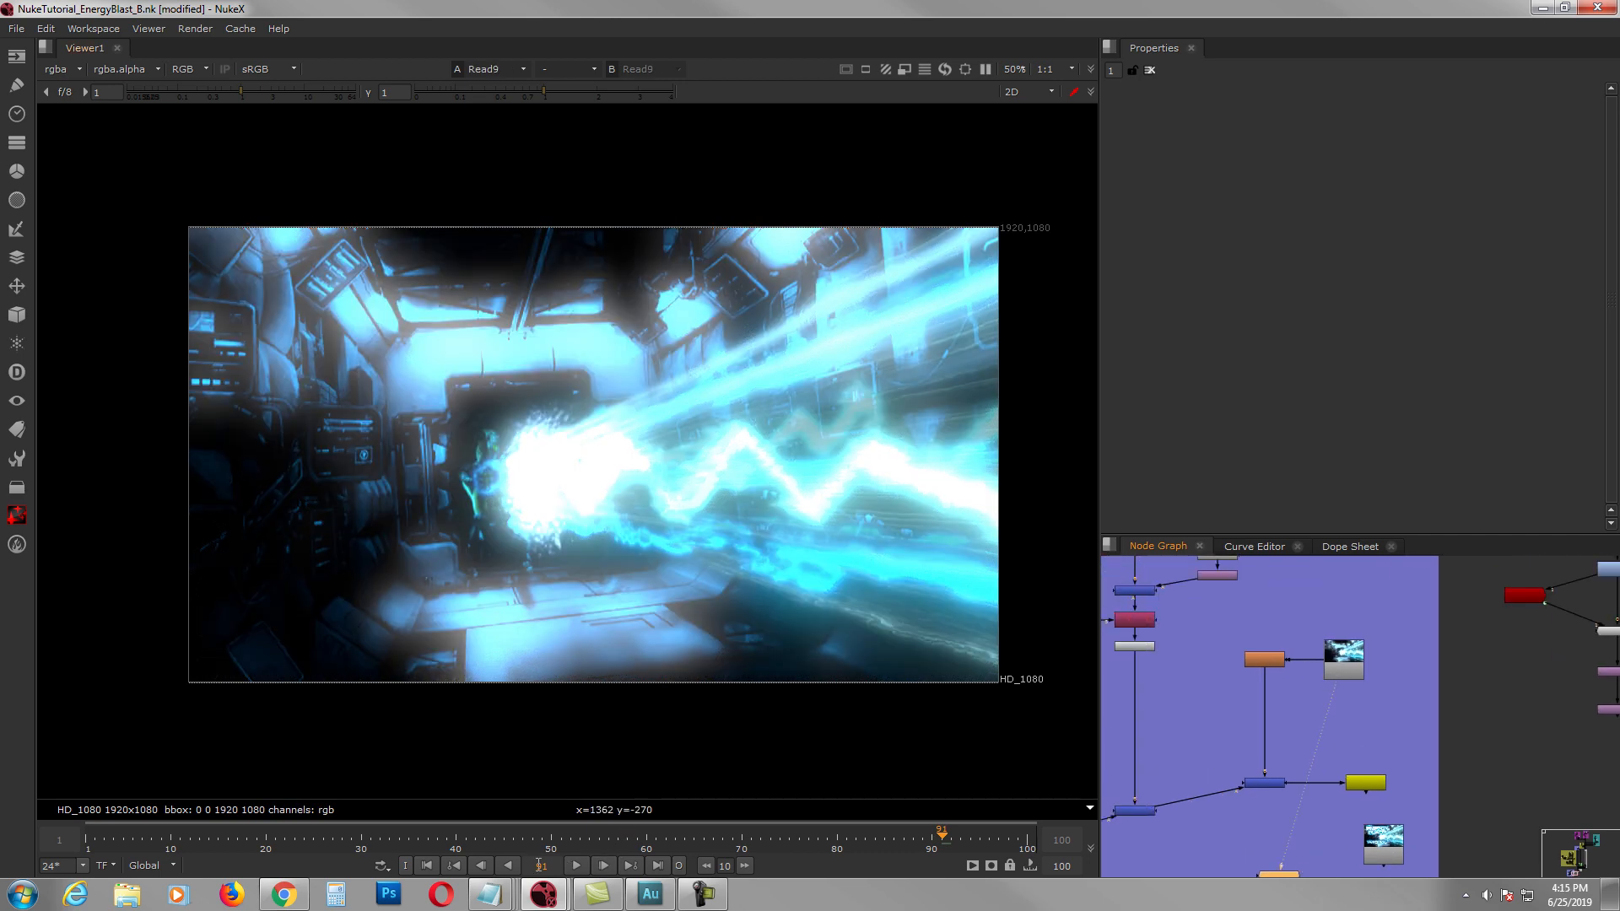
pyautogui.click(427, 866)
pyautogui.click(576, 866)
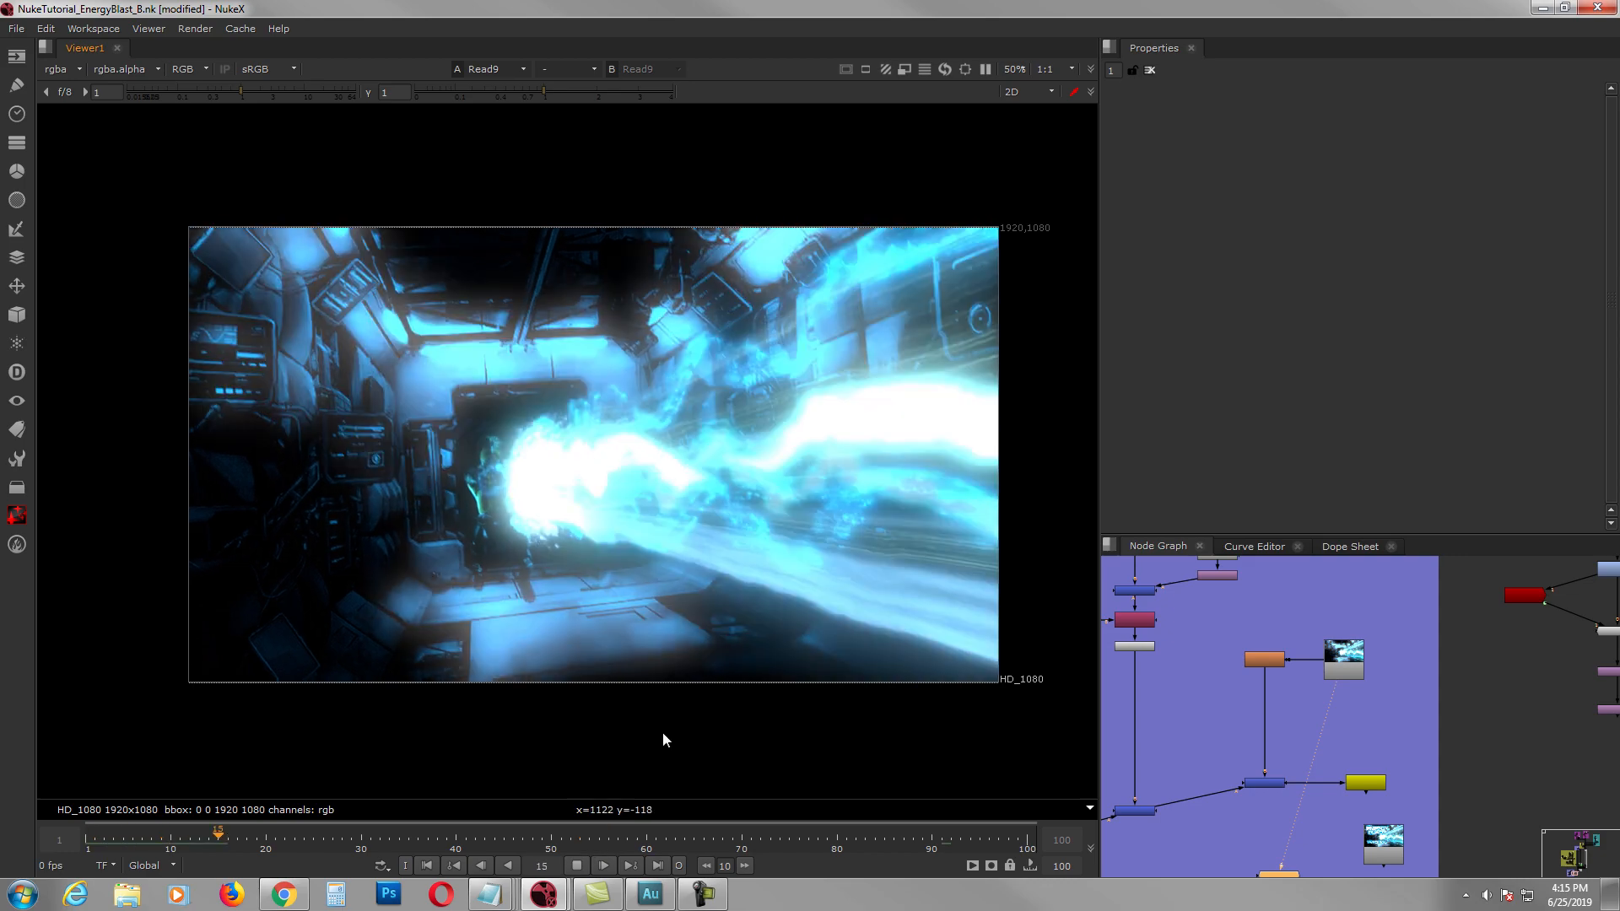